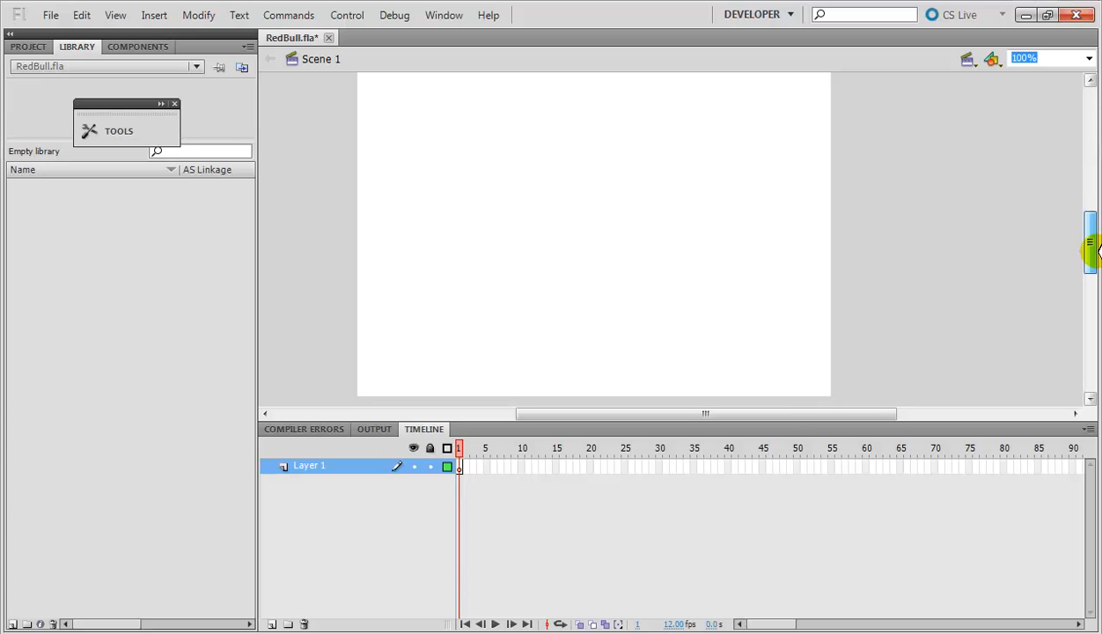
click(51, 15)
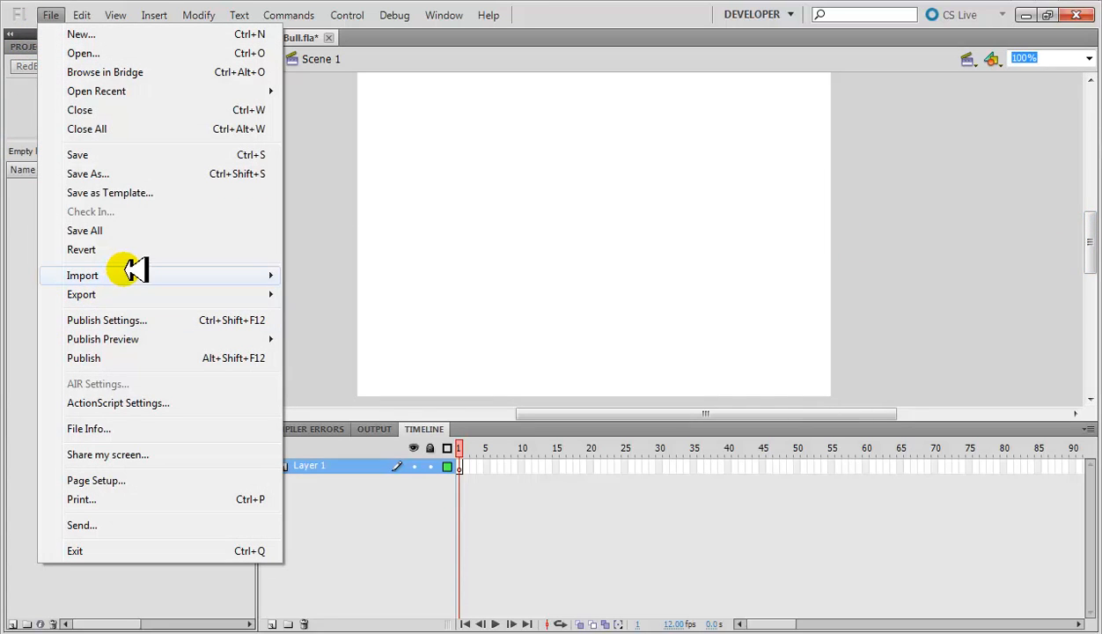
mouse_move(130, 273)
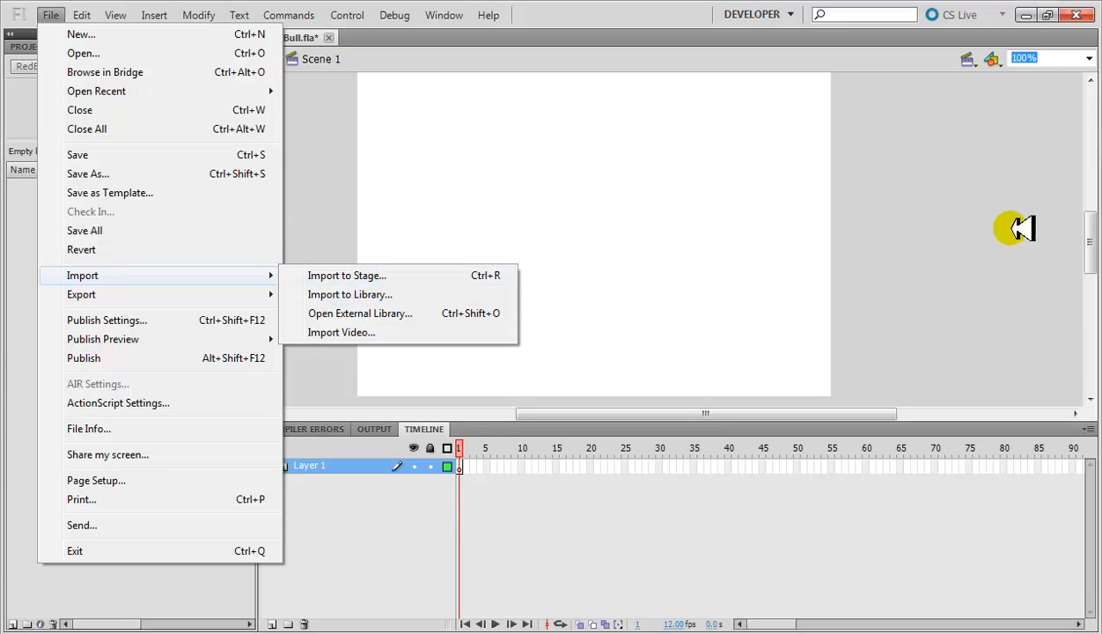
click(984, 208)
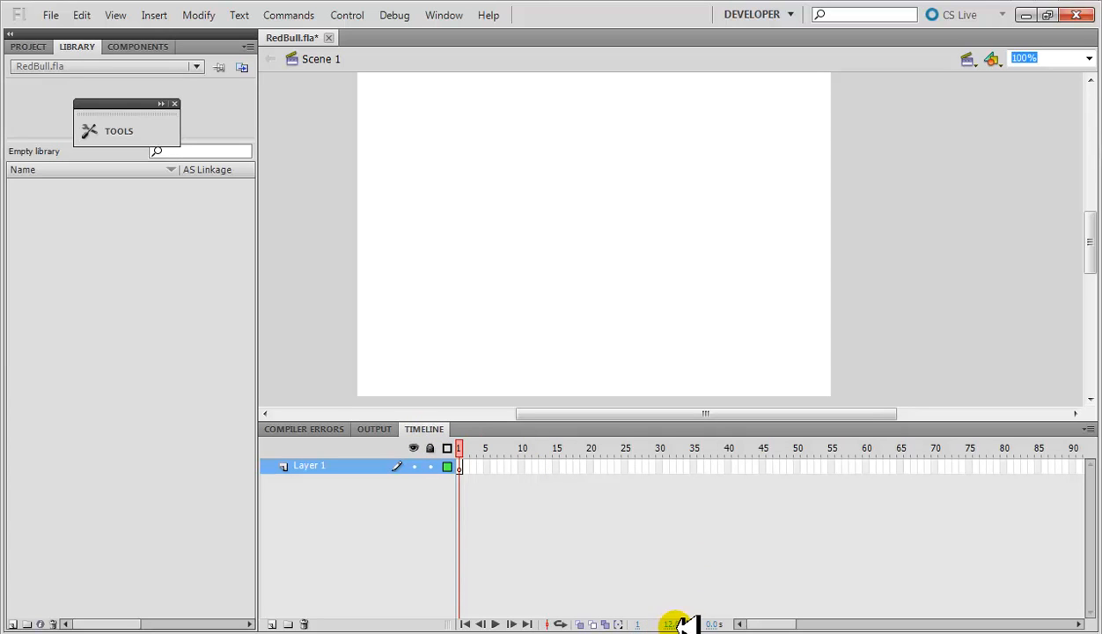
click(520, 524)
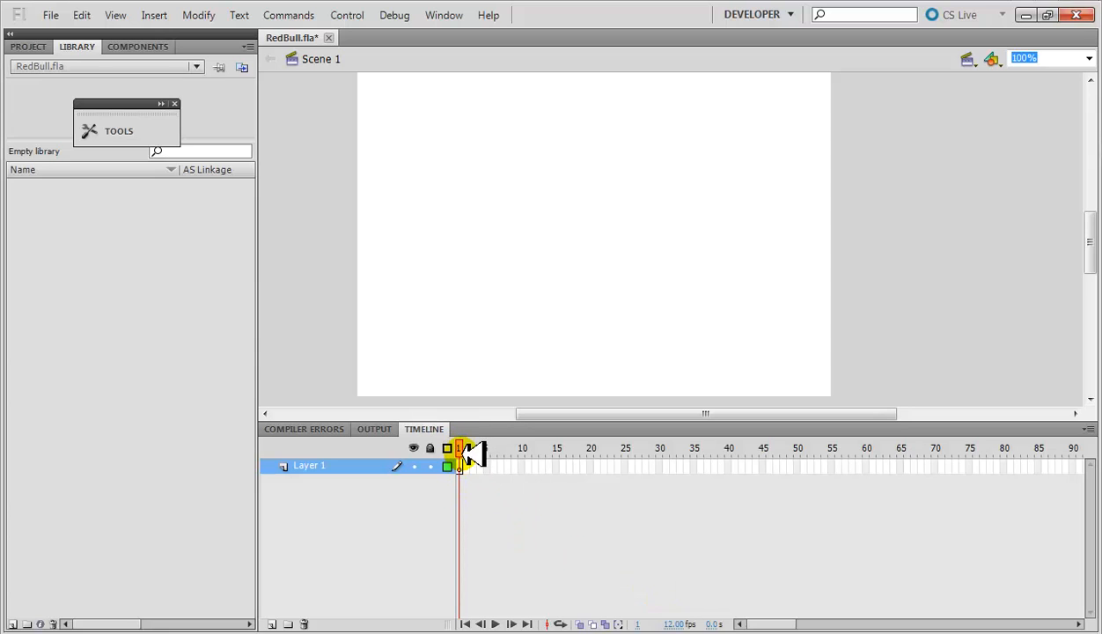
- Step through frames 12, 24 and 36 of Layer 1 on the timeline
click(538, 466)
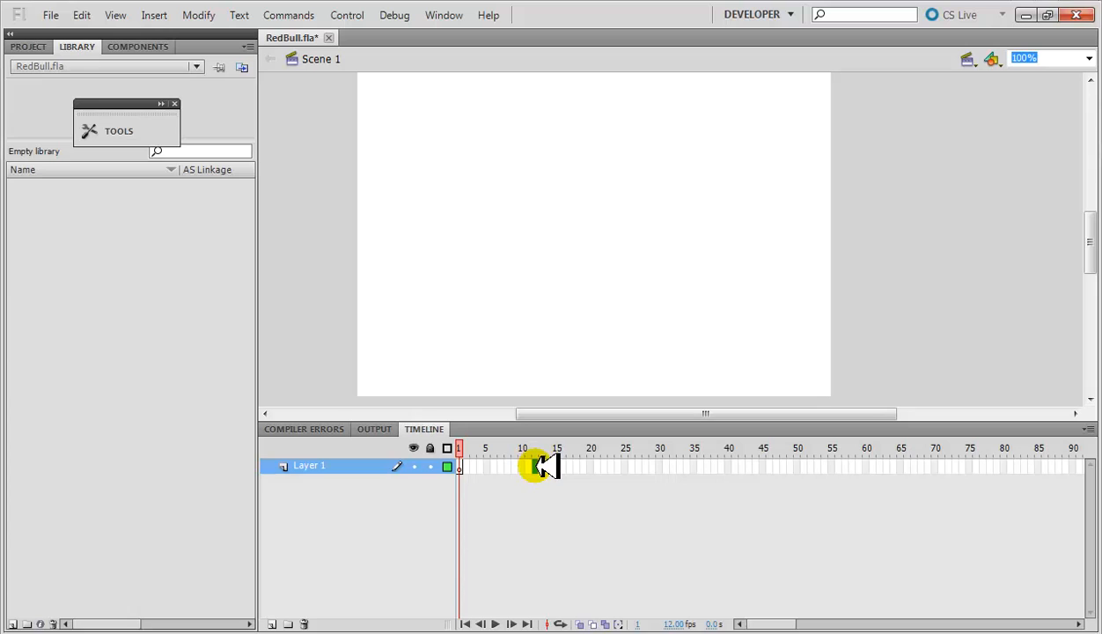
drag(540, 466, 623, 466)
click(623, 466)
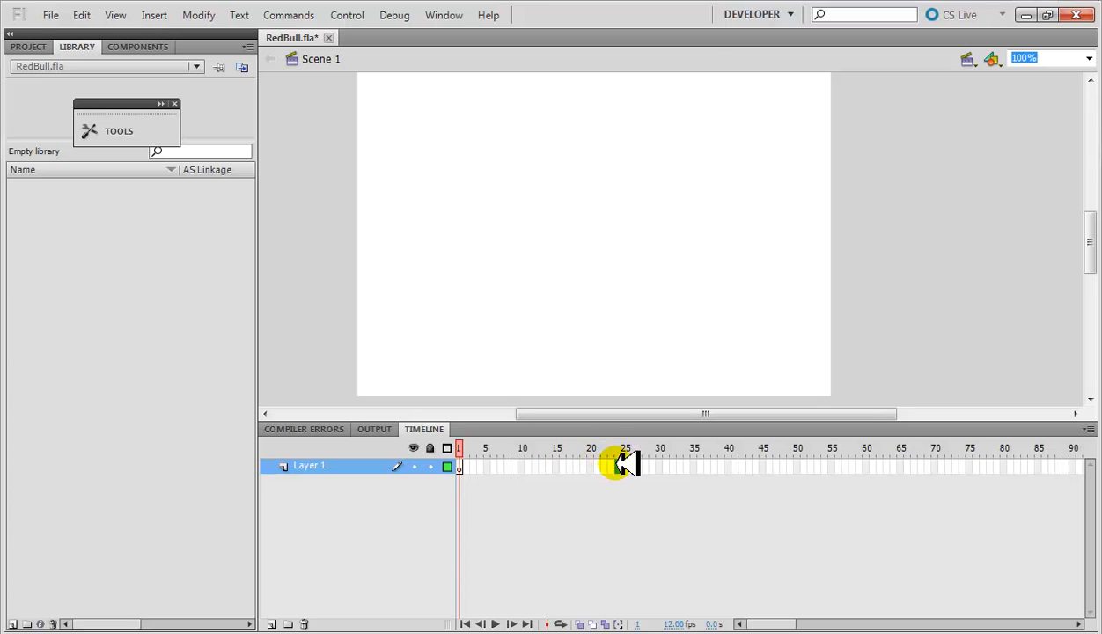
drag(619, 466, 702, 466)
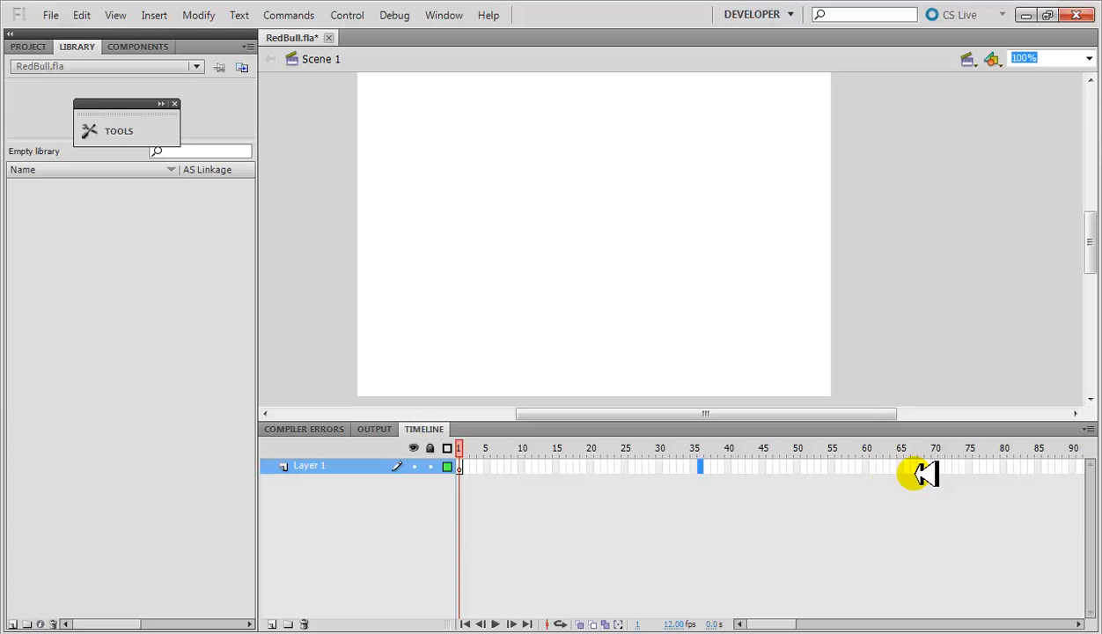
- Try a frame rate of 1 fps and select frame 10 of Layer 1
click(677, 623)
click(726, 581)
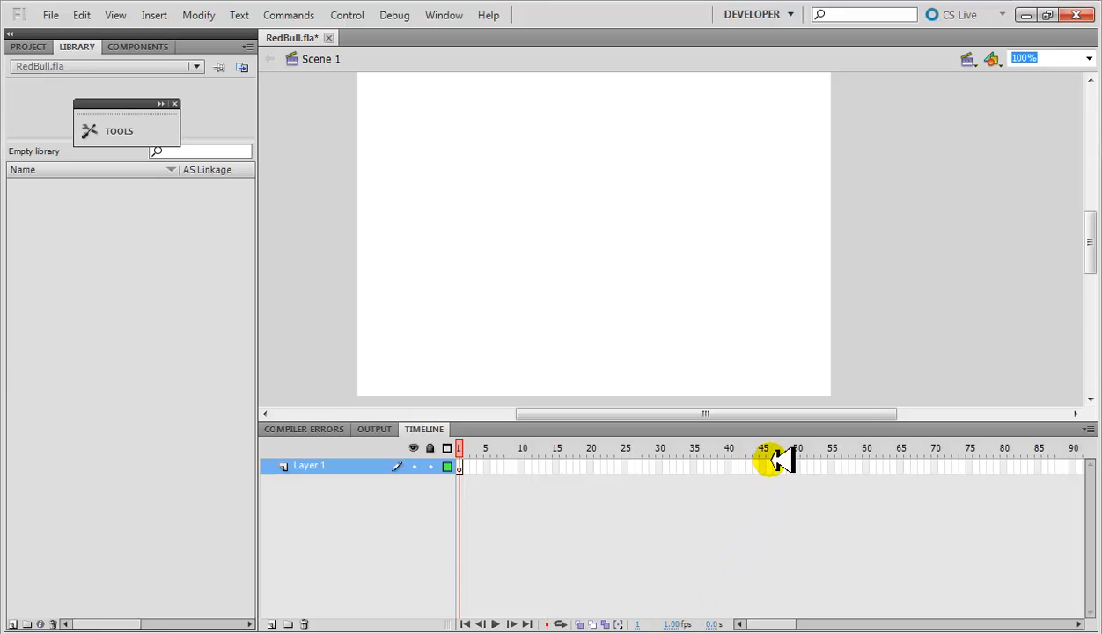
click(522, 466)
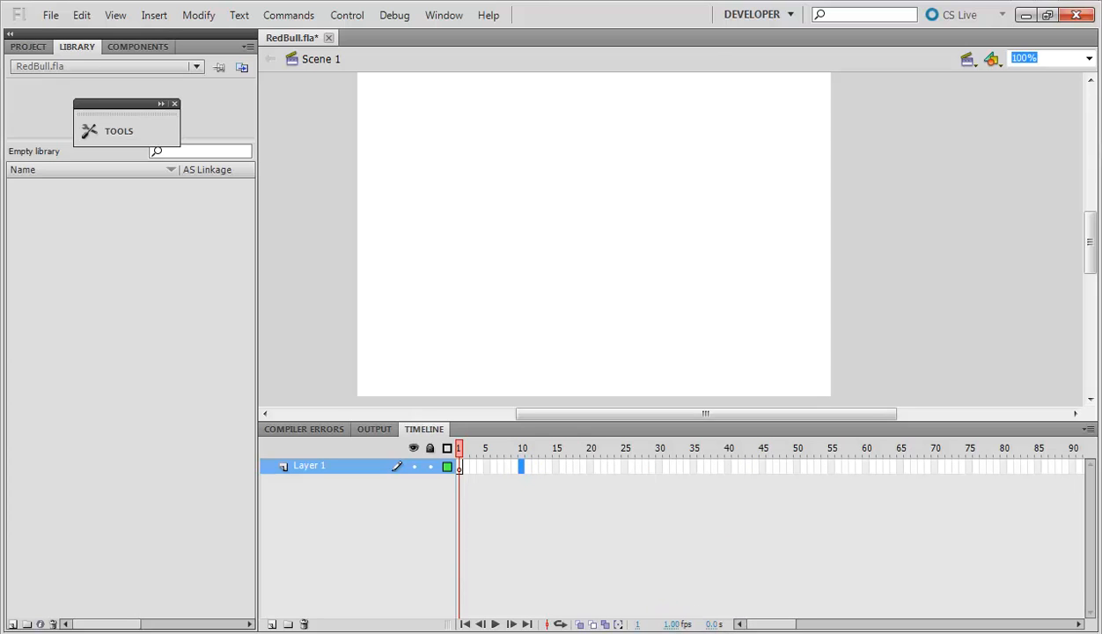
- Set the document's frame rate to 24 fps
click(669, 623)
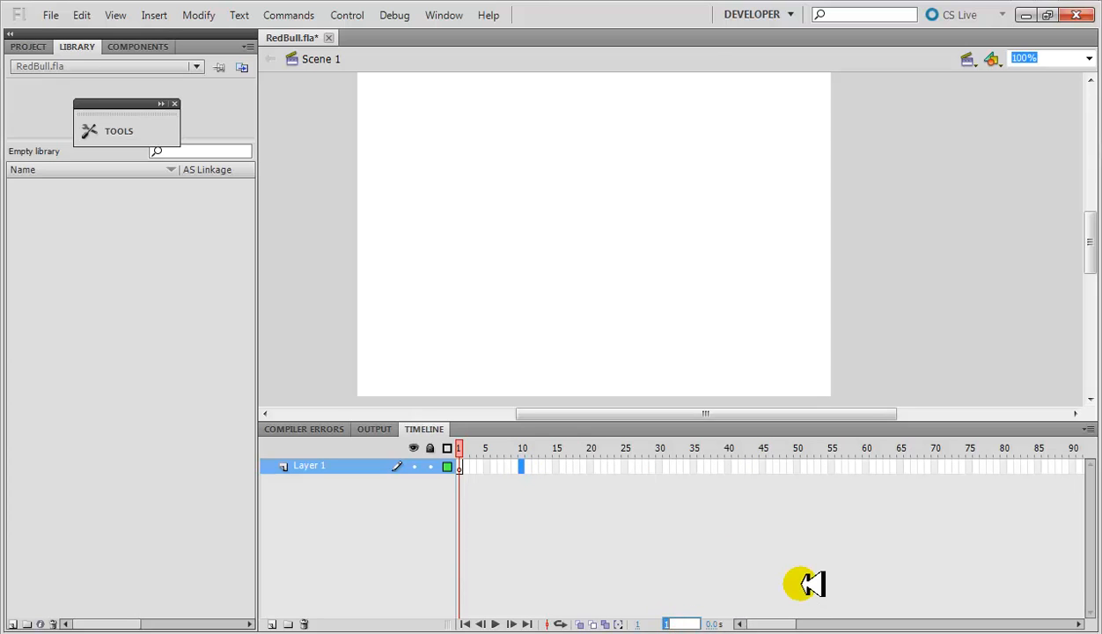
text(324)
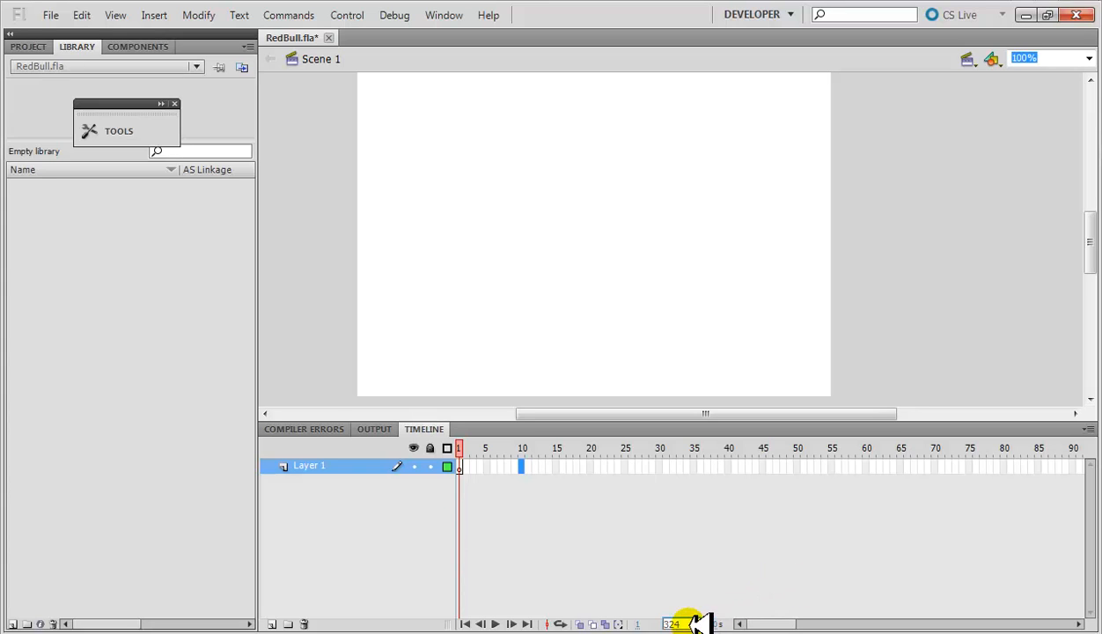
drag(685, 623, 664, 607)
text(24)
click(739, 528)
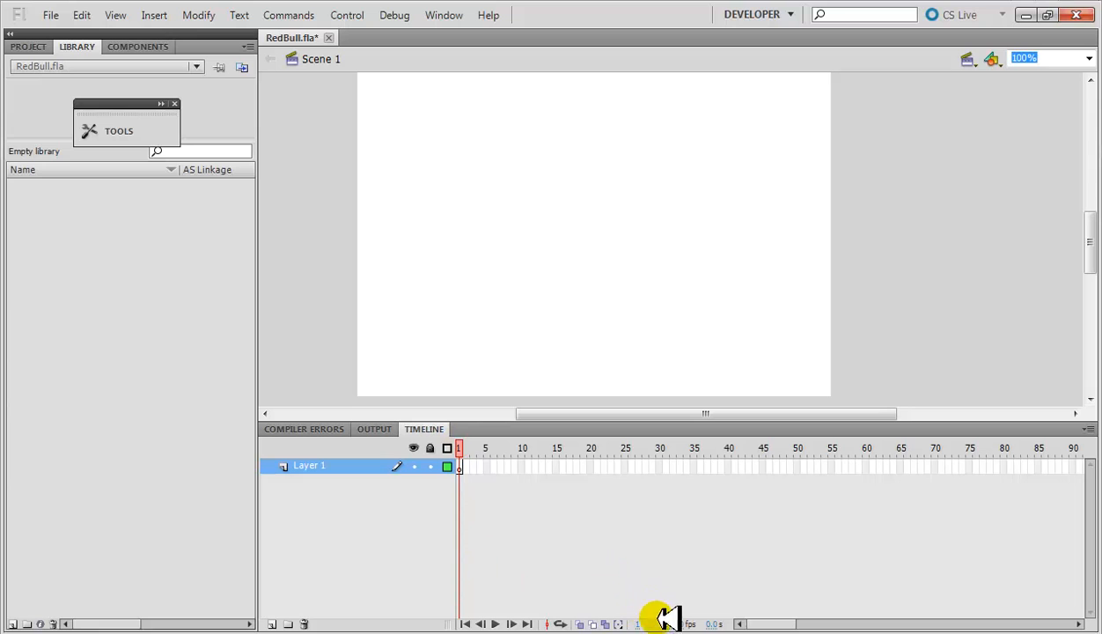
click(54, 15)
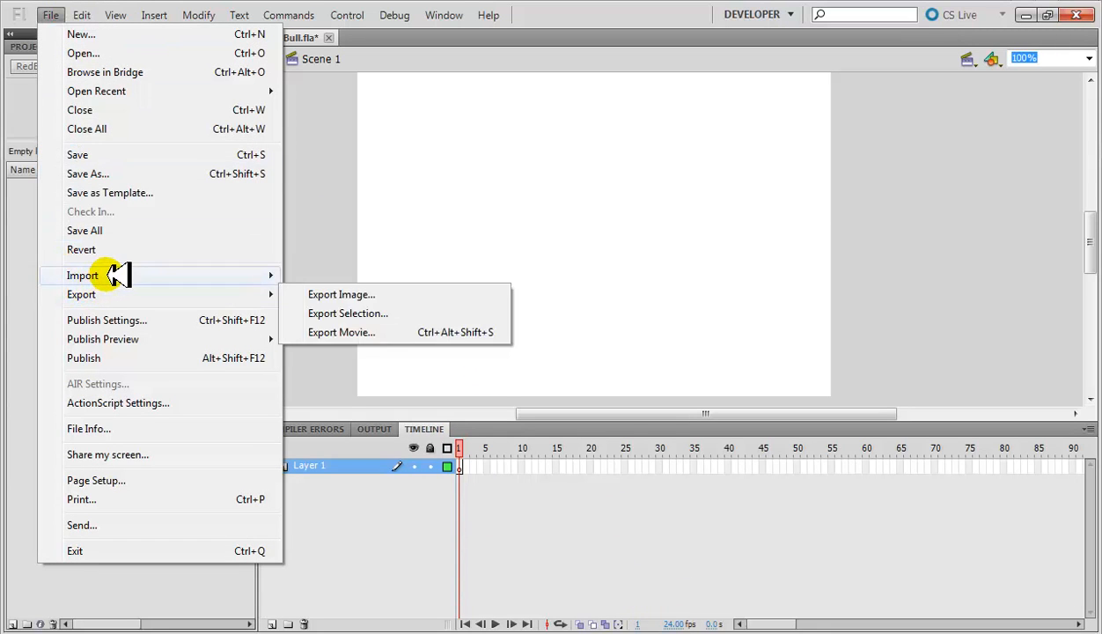
mouse_move(247, 276)
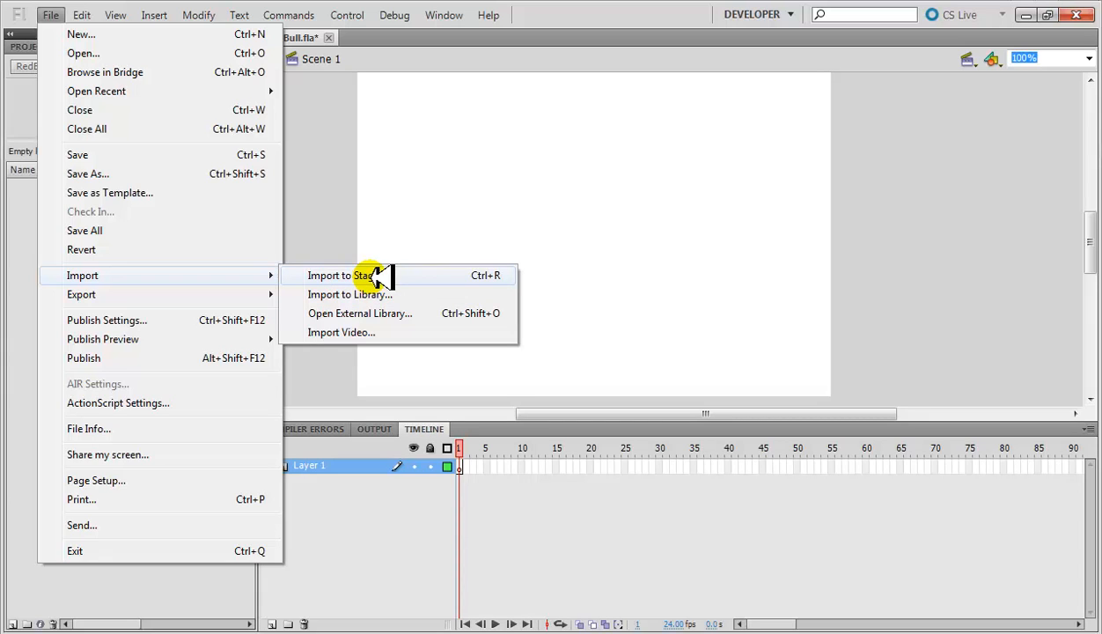
click(459, 466)
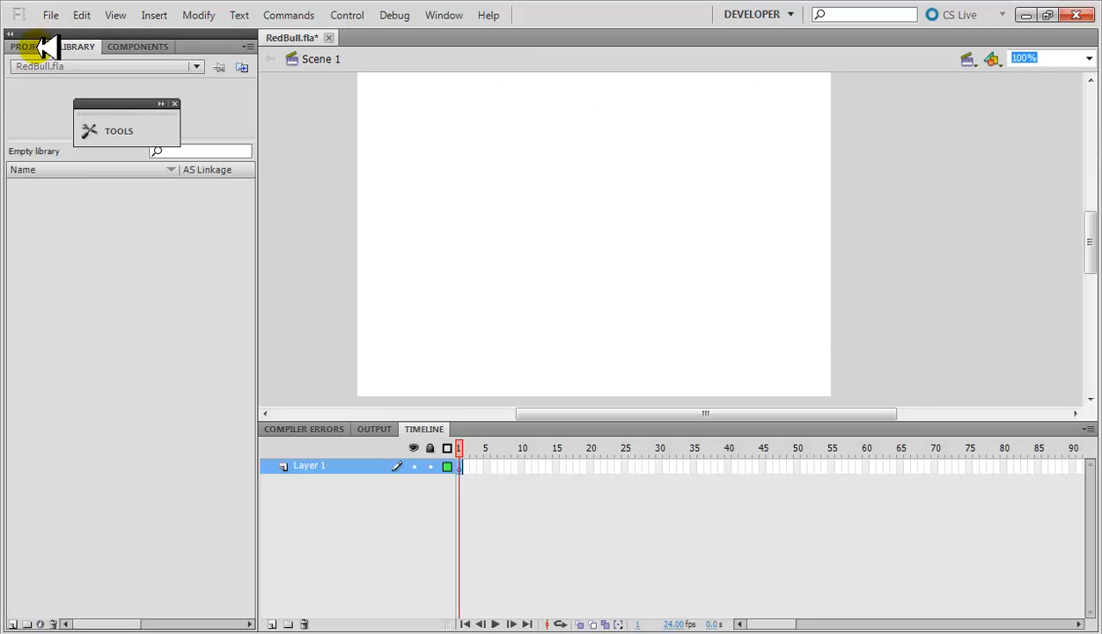
- Import all files from the Red bull folder into the library, bringing in both layers of red-bull-energy-drink-400x400.psd as Flash layers
click(52, 15)
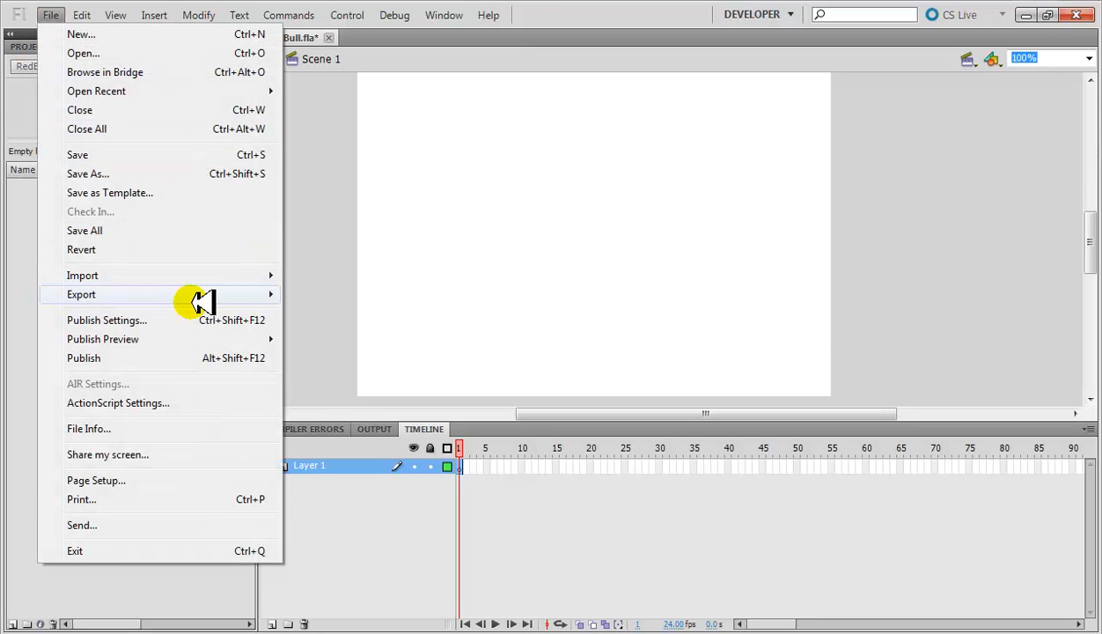
click(321, 292)
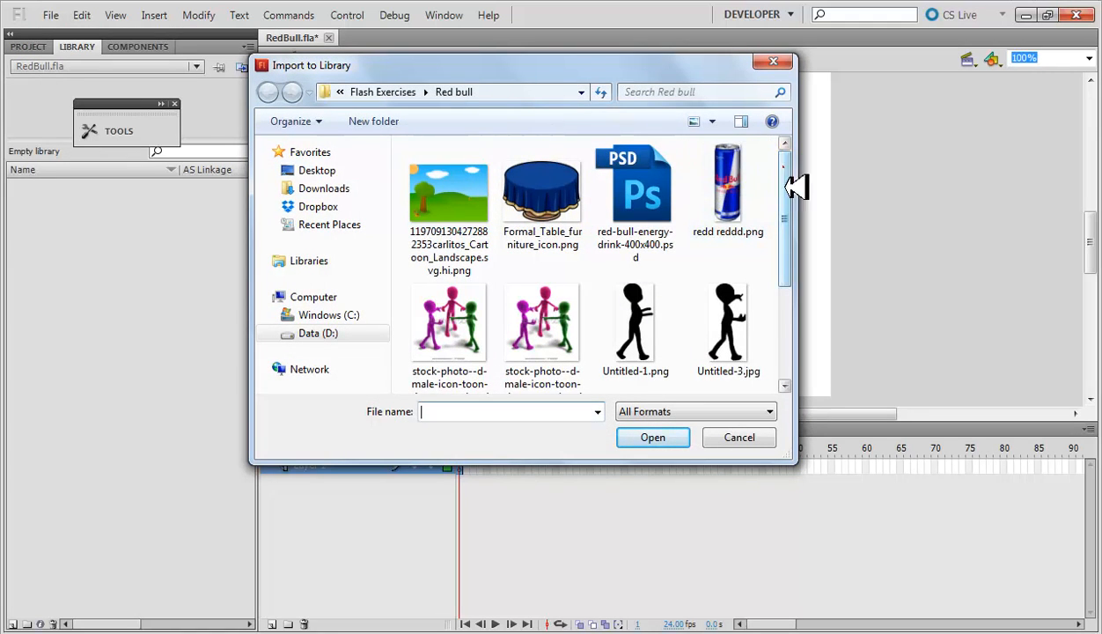
drag(792, 186, 795, 287)
click(739, 315)
key(ctrl+a)
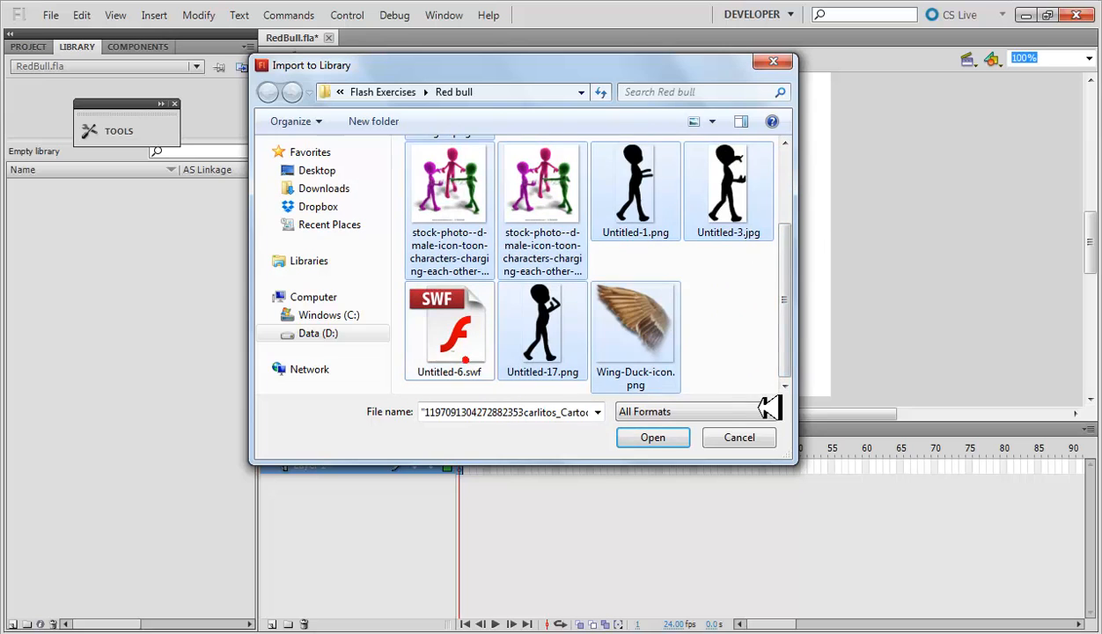
drag(783, 278, 799, 172)
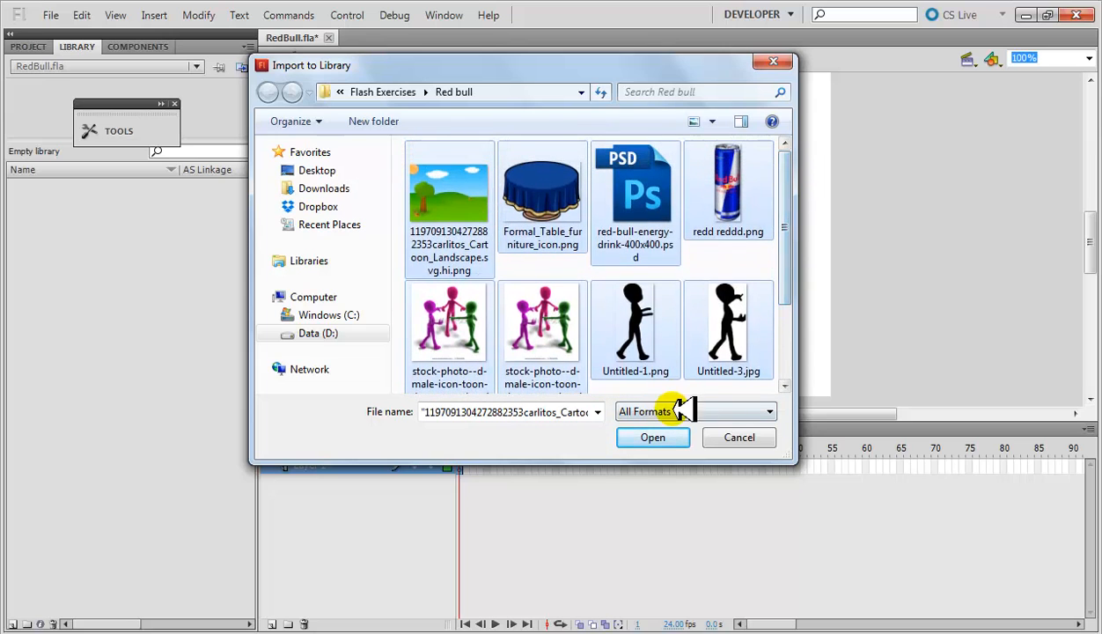
click(658, 438)
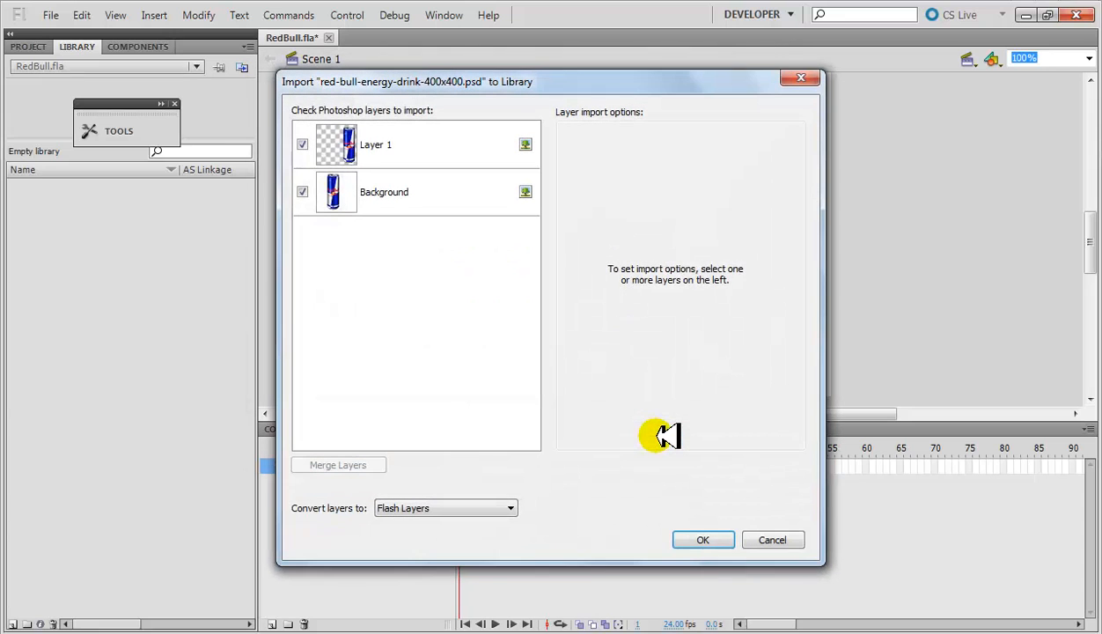
click(717, 537)
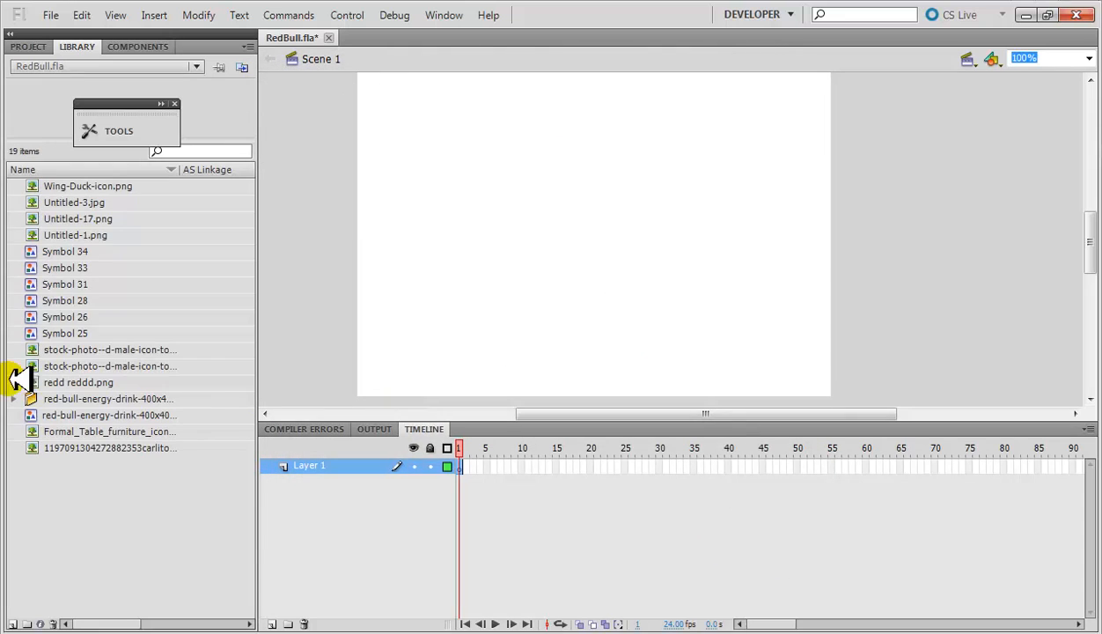
- Place Wing-Duck-icon.png beside the stage and move the floating Tools panel off the library preview
click(84, 186)
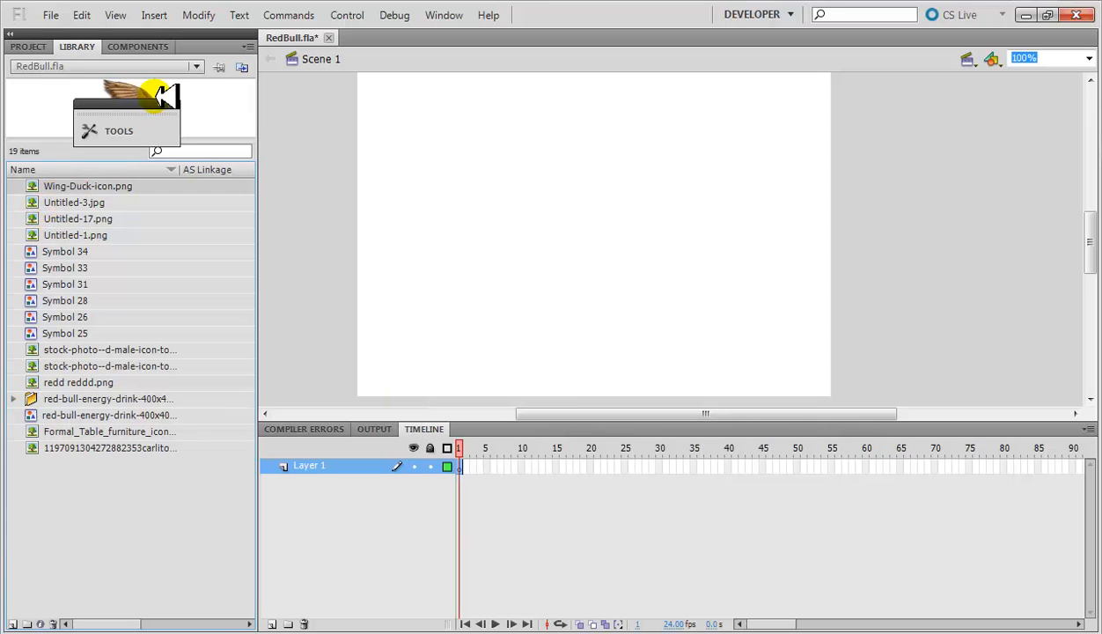
drag(150, 95, 295, 167)
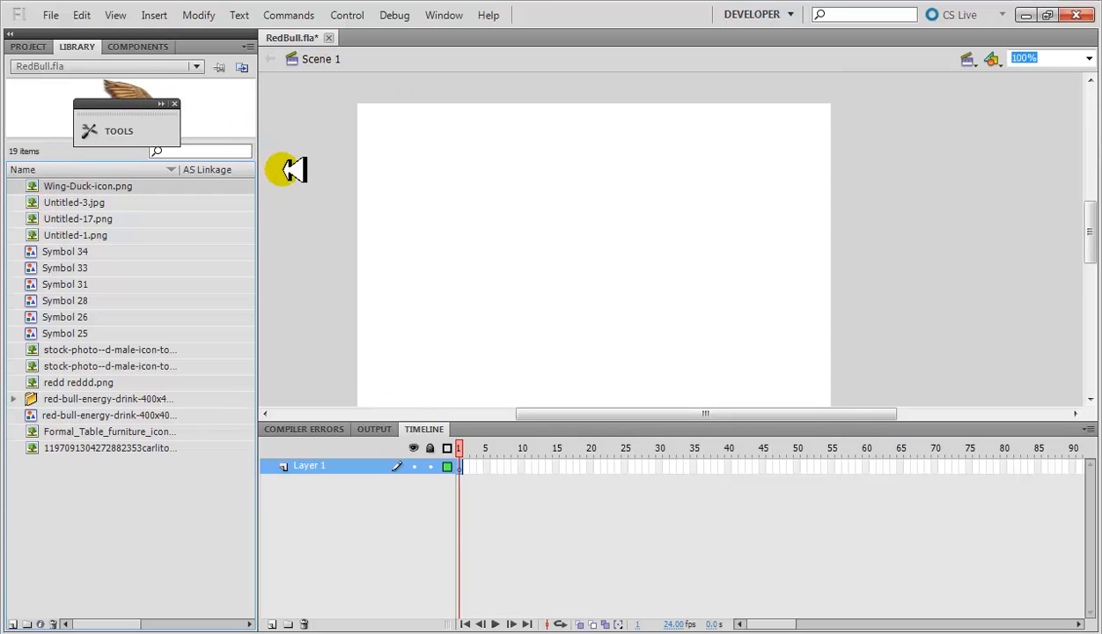
drag(140, 103, 419, 255)
- Delete the wing image placed beside the stage
right_click(294, 174)
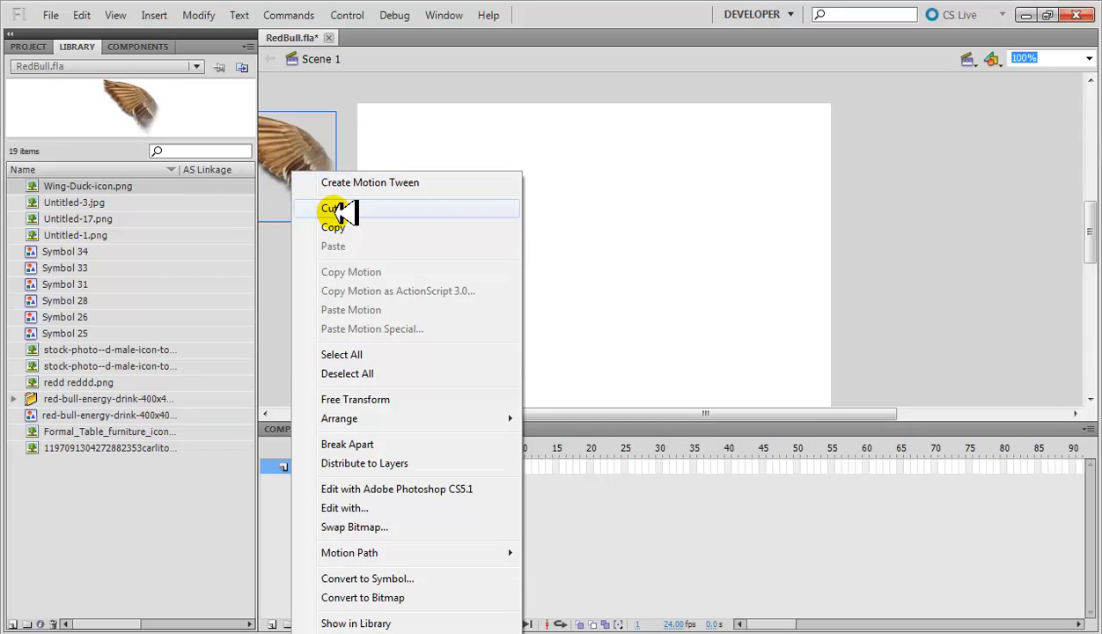
click(331, 139)
key(Delete)
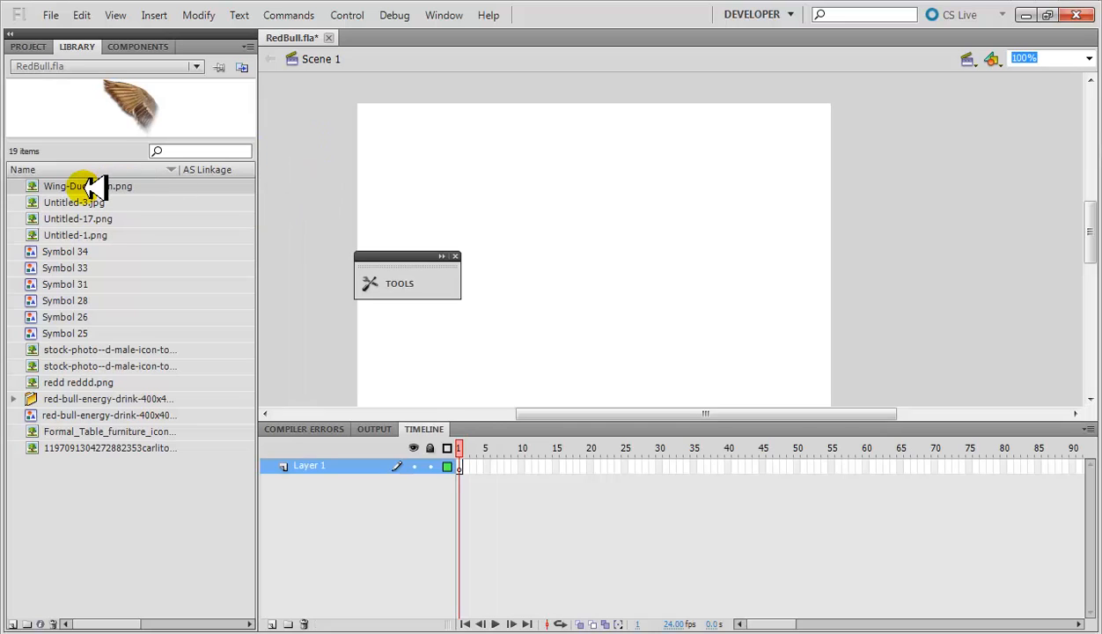
- Compare the library previews of Untitled-3.jpg, Untitled-17.png and Untitled-1.png, including the neighbouring items
key(Down)
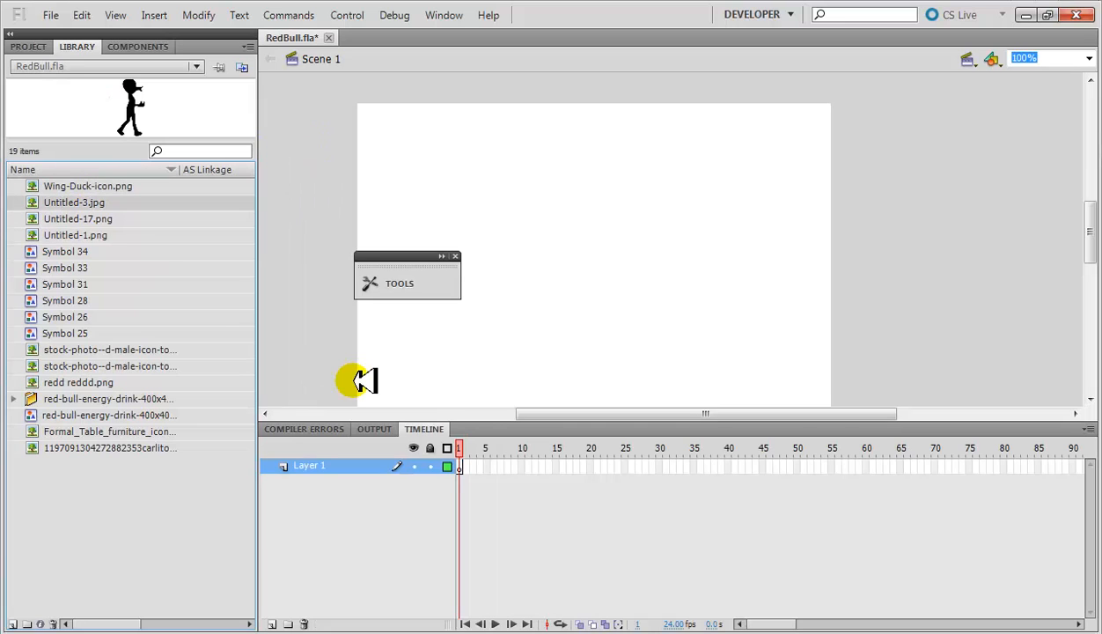
key(Down)
key(Down)
key(Up)
key(Up)
key(Up)
key(Down)
key(Down)
key(Down)
key(Down)
key(Up)
key(Up)
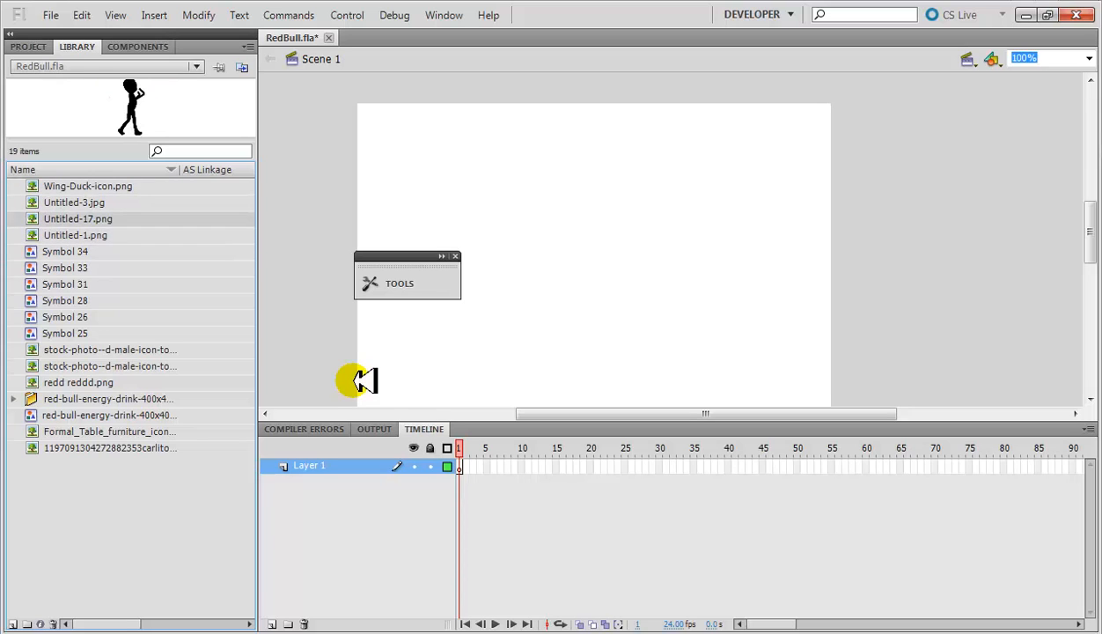
key(Up)
key(Up)
key(Down)
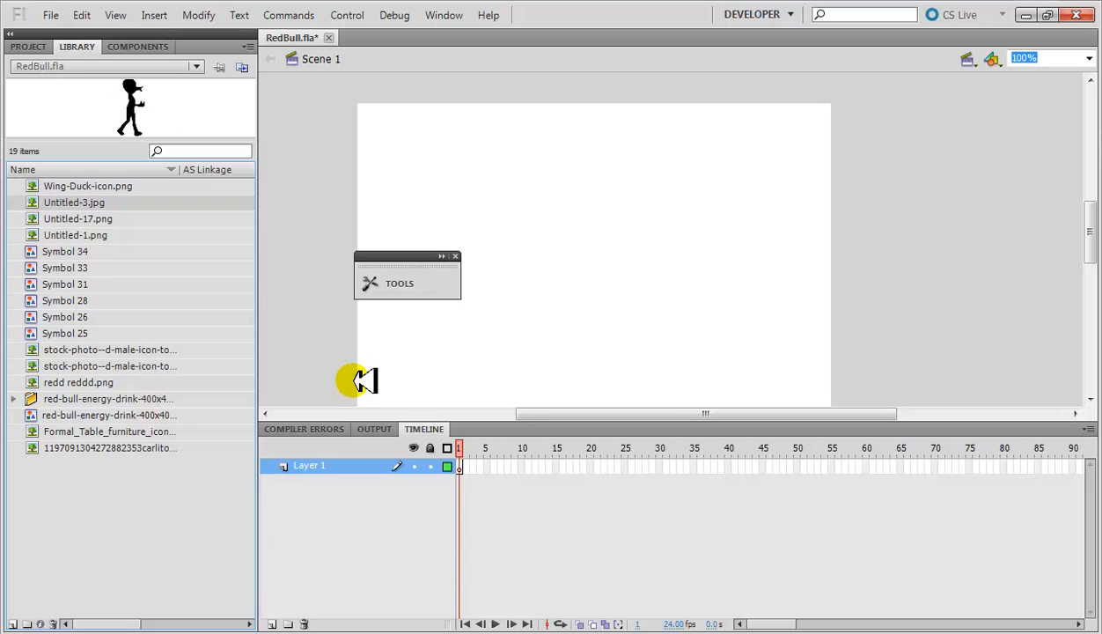
key(Down)
key(Down)
key(Up)
key(Up)
key(Down)
key(Down)
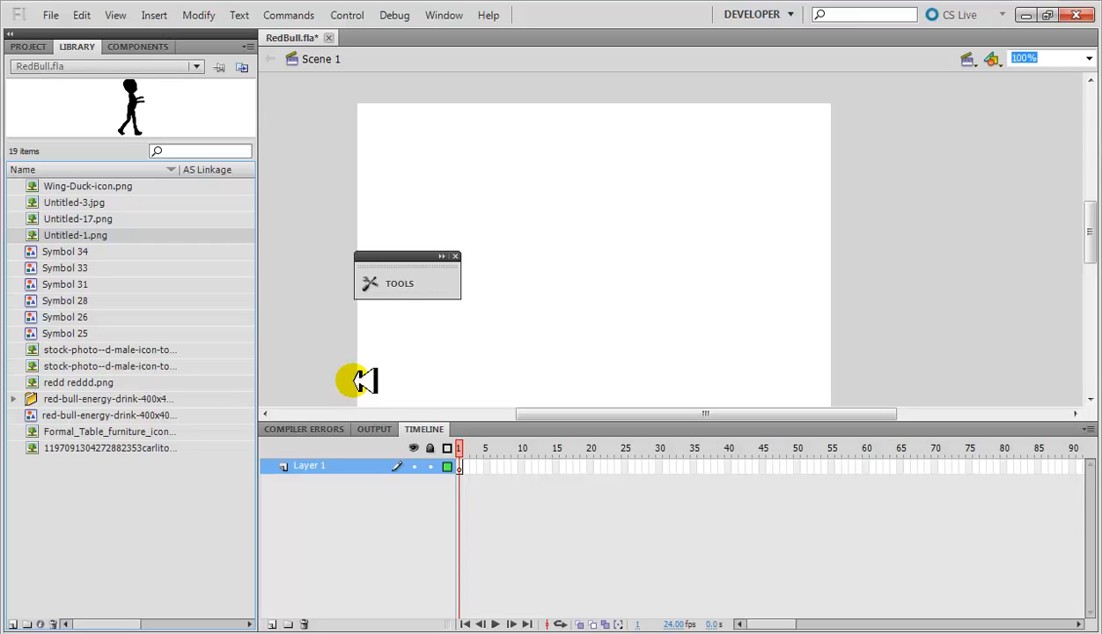
key(Up)
key(Up)
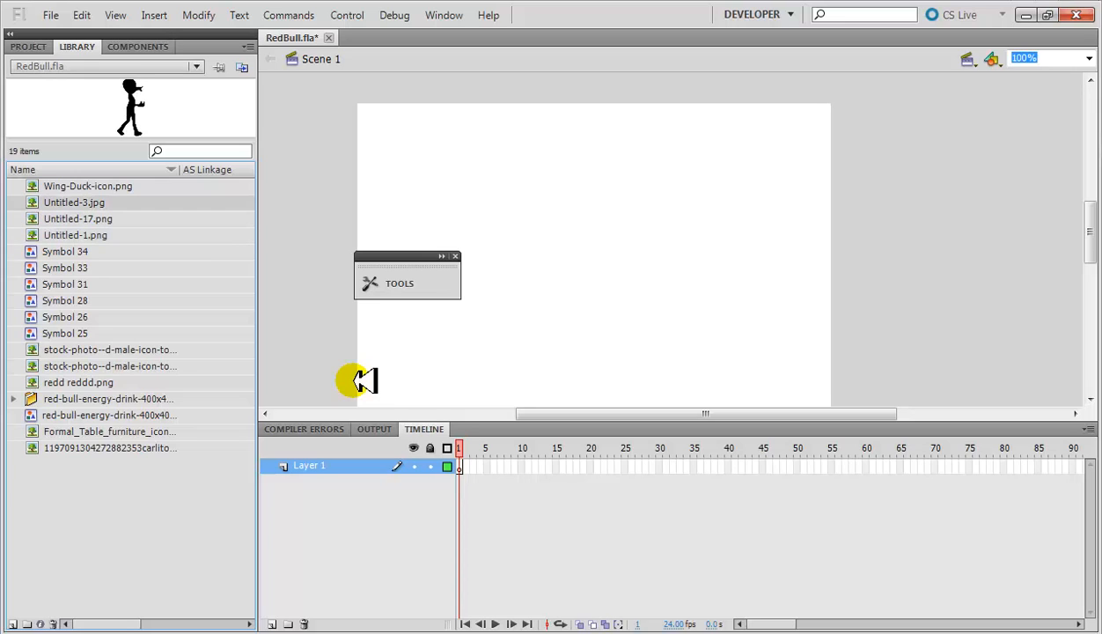
key(Down)
key(Down)
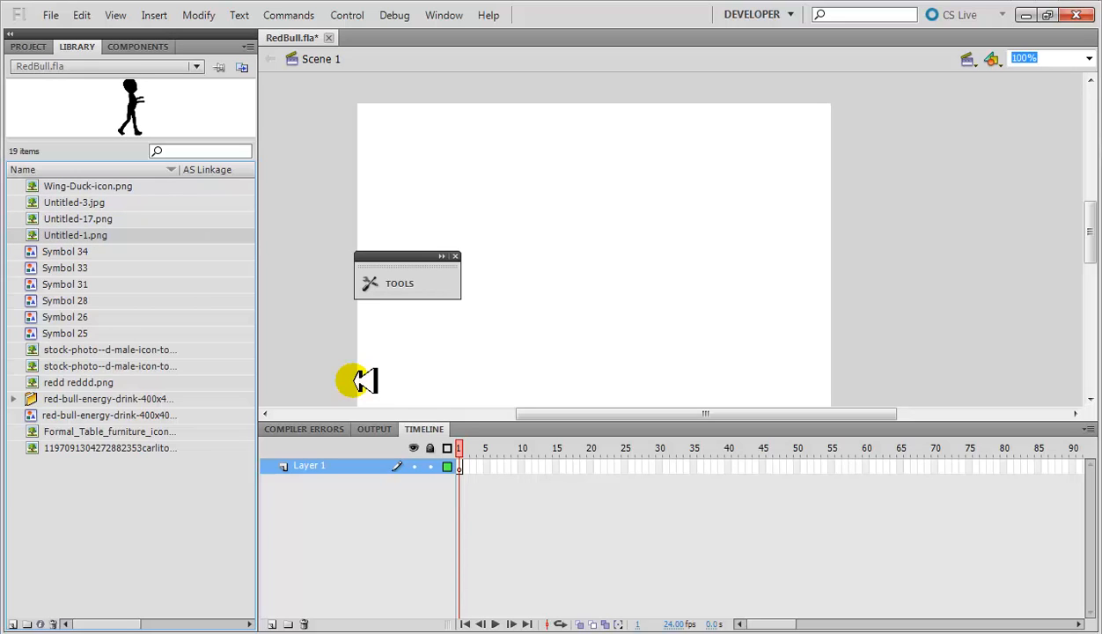
- Rename the library item Untitled-1.png as Man Walking
right_click(114, 233)
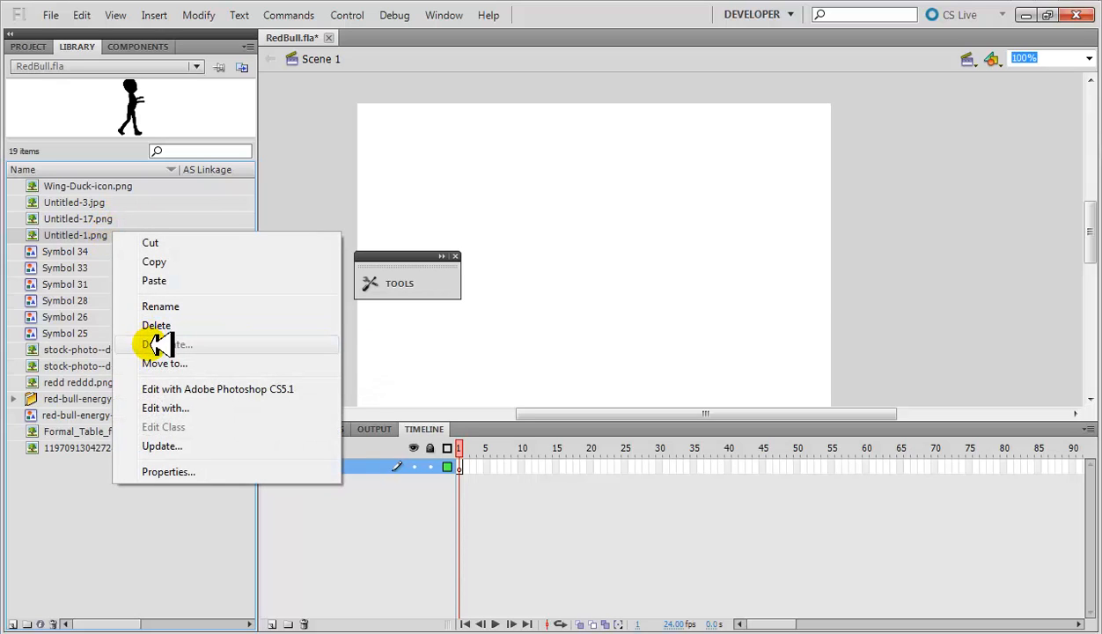
click(166, 305)
key(Caps_Lock)
text(Man Walking)
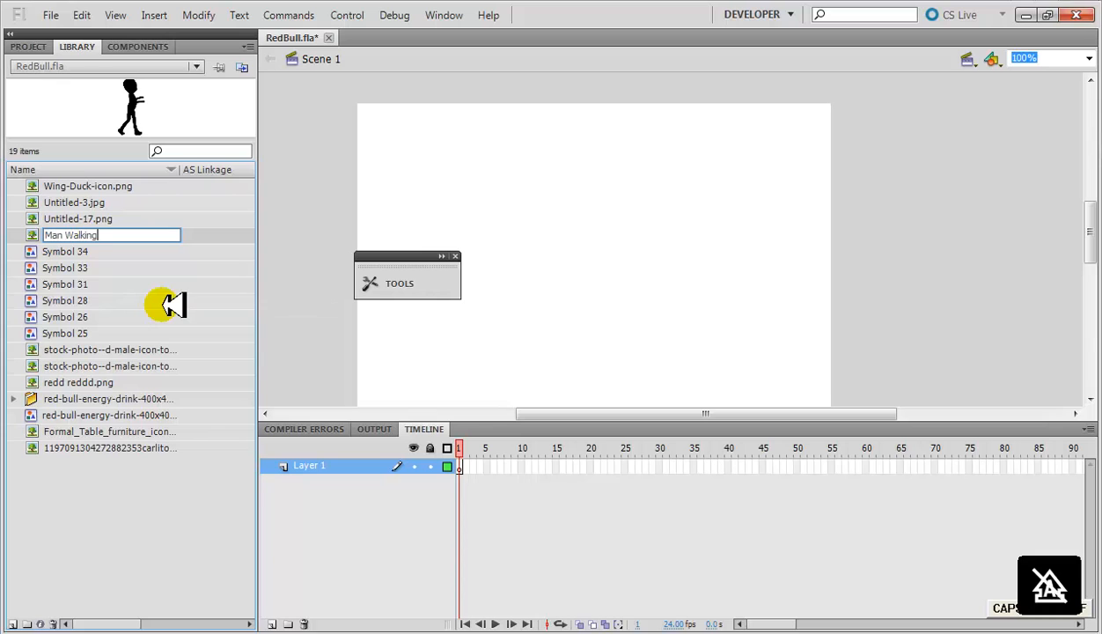
key(Return)
- Rename the library item Untitled-17.png as Man Drinking
right_click(104, 202)
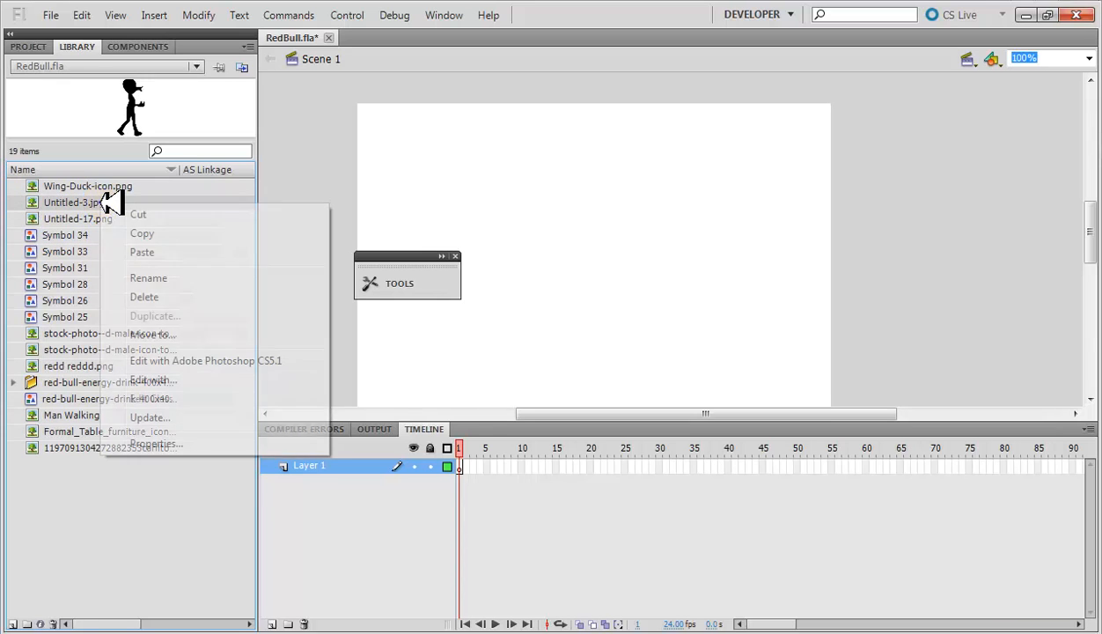
click(81, 216)
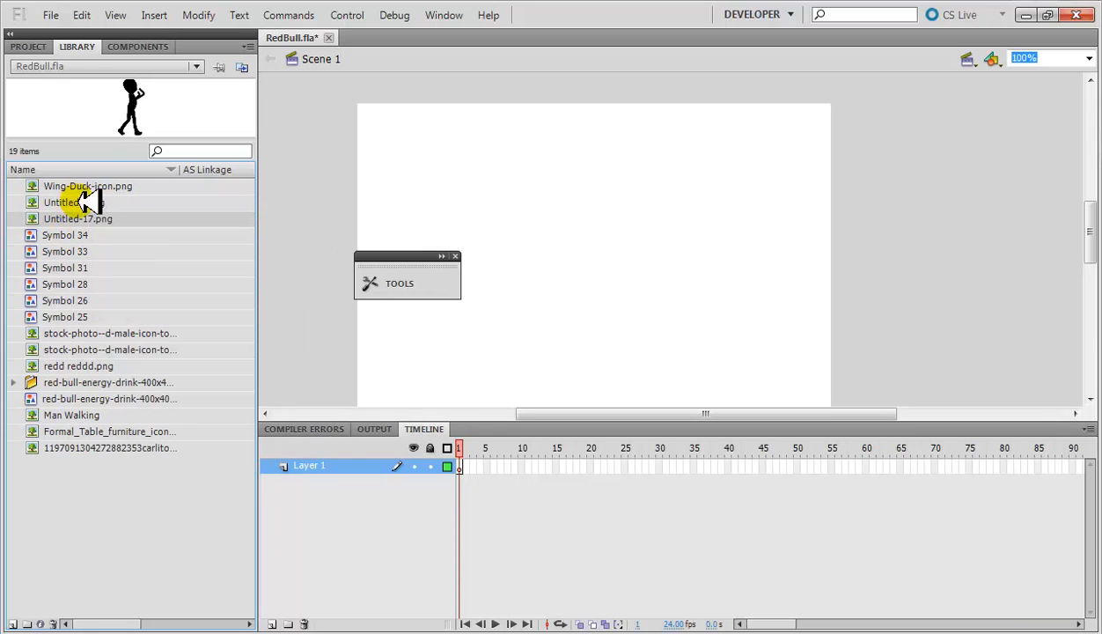
right_click(95, 218)
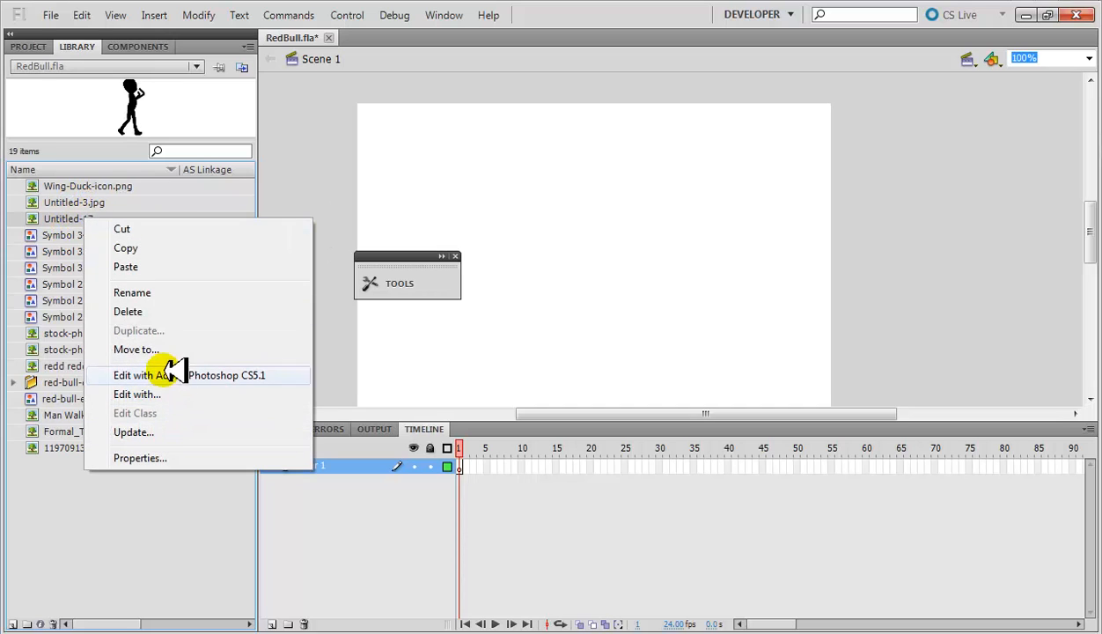
click(159, 293)
key(Caps_Lock)
text(Man Drinking)
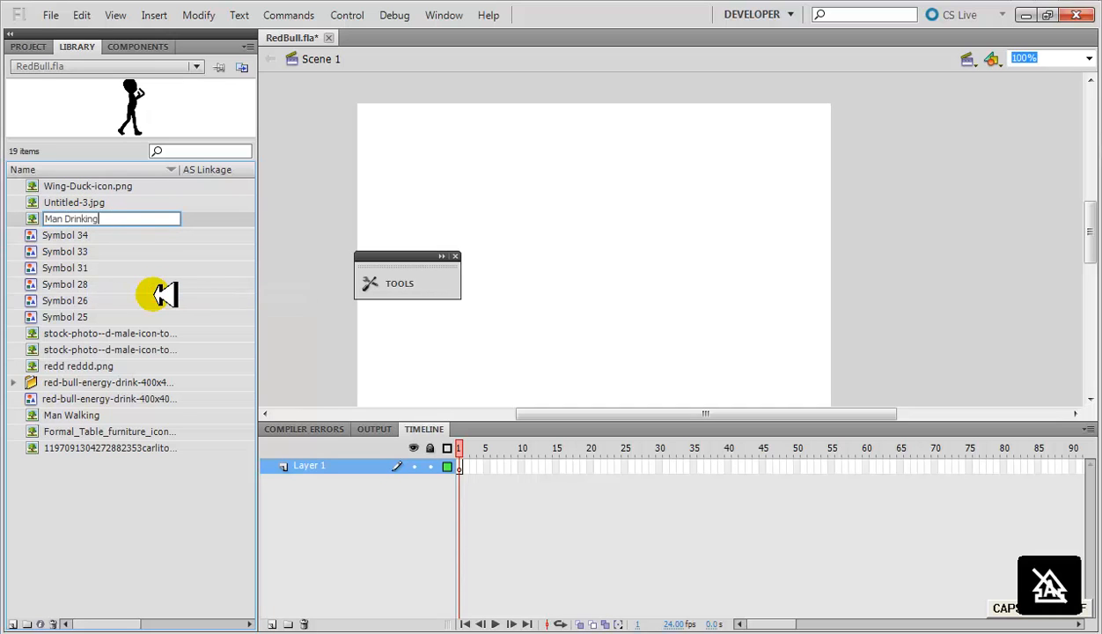
key(Return)
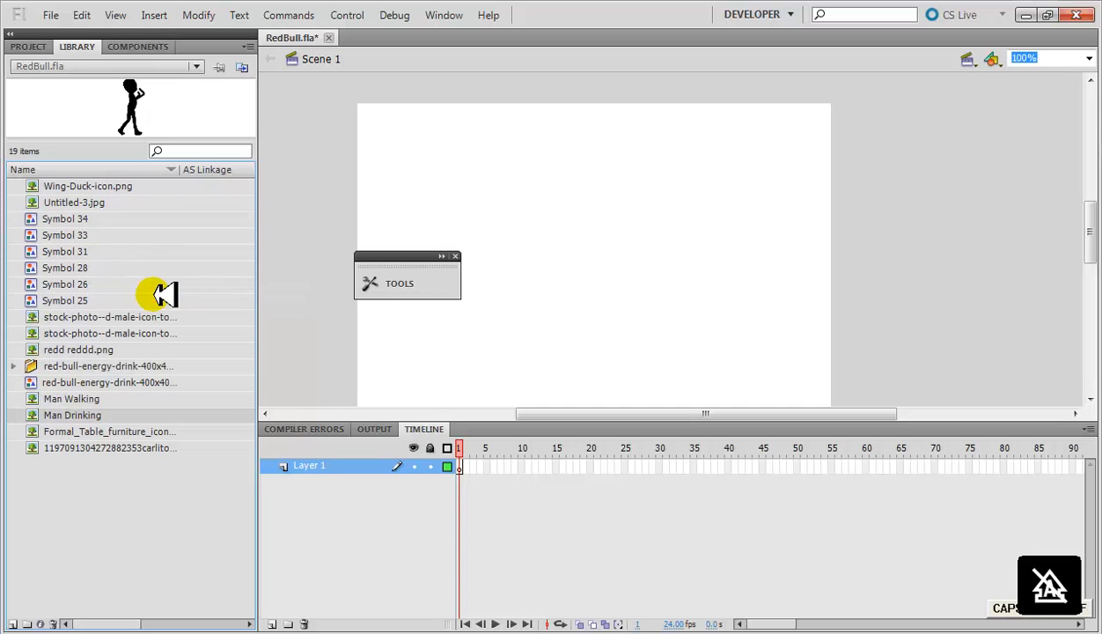
- Delete the image Untitled-3.jpg and the duplicate drinking-man symbol, Symbol 33, from the library
click(112, 202)
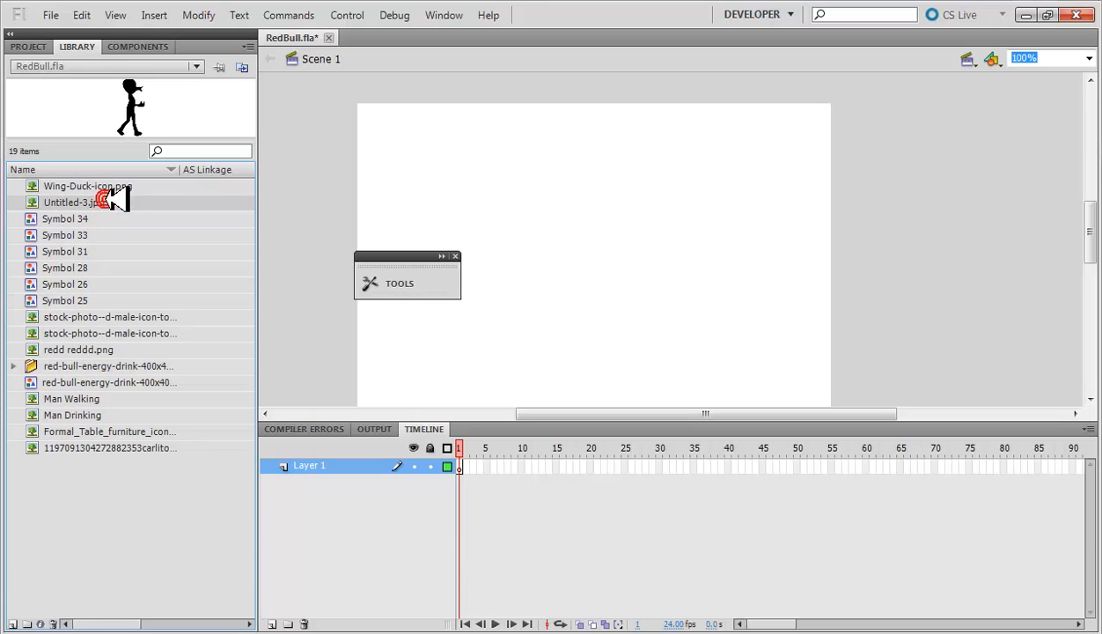
key(Delete)
click(176, 204)
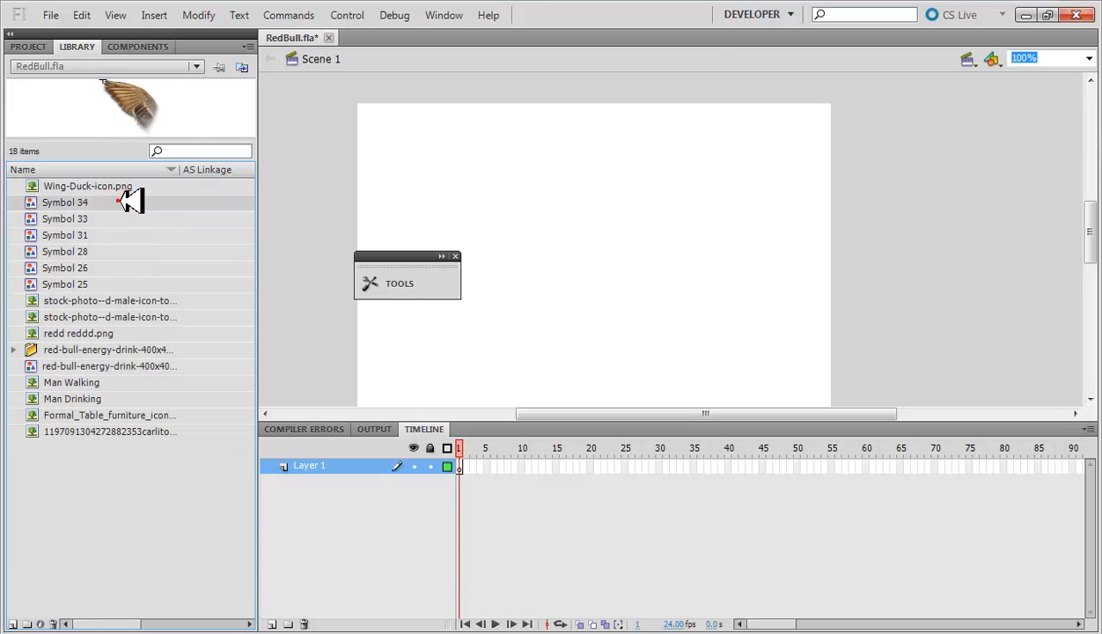
click(111, 208)
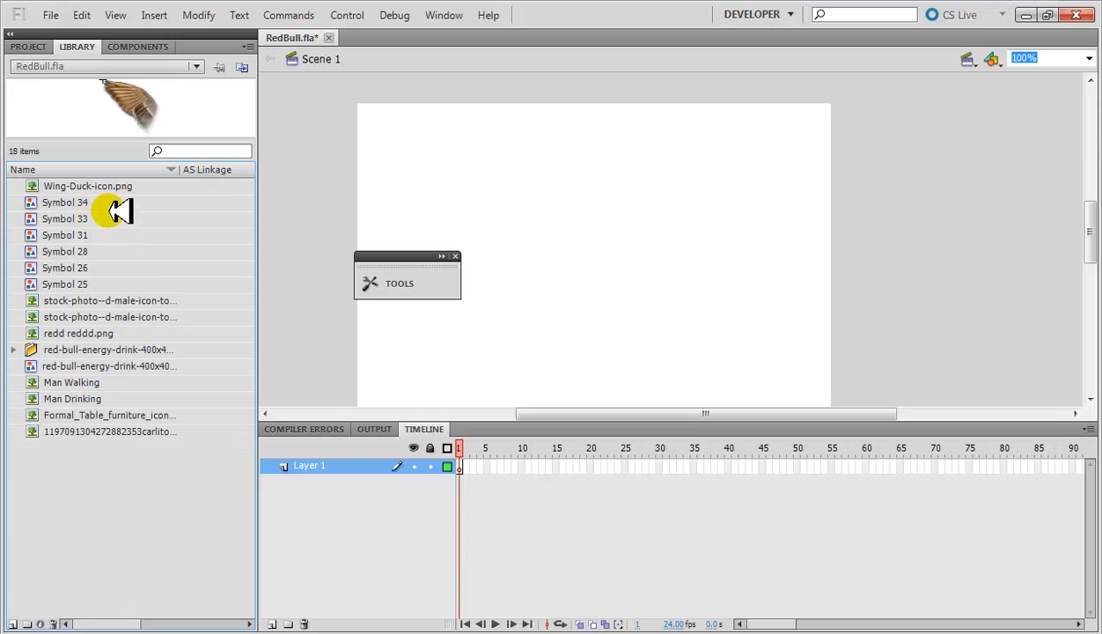
click(123, 214)
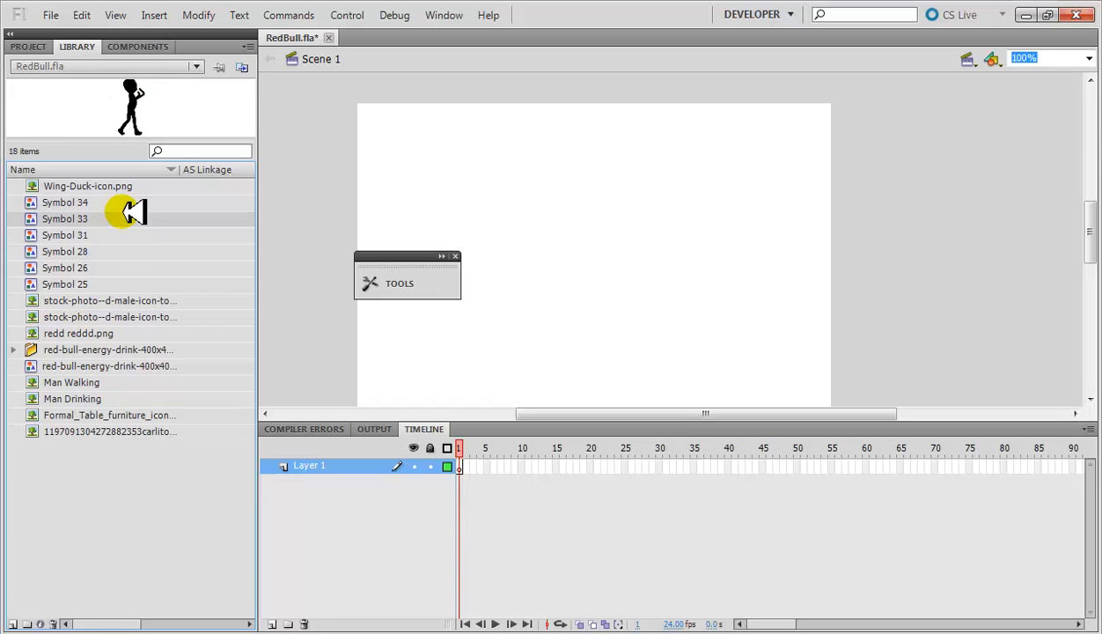
key(Delete)
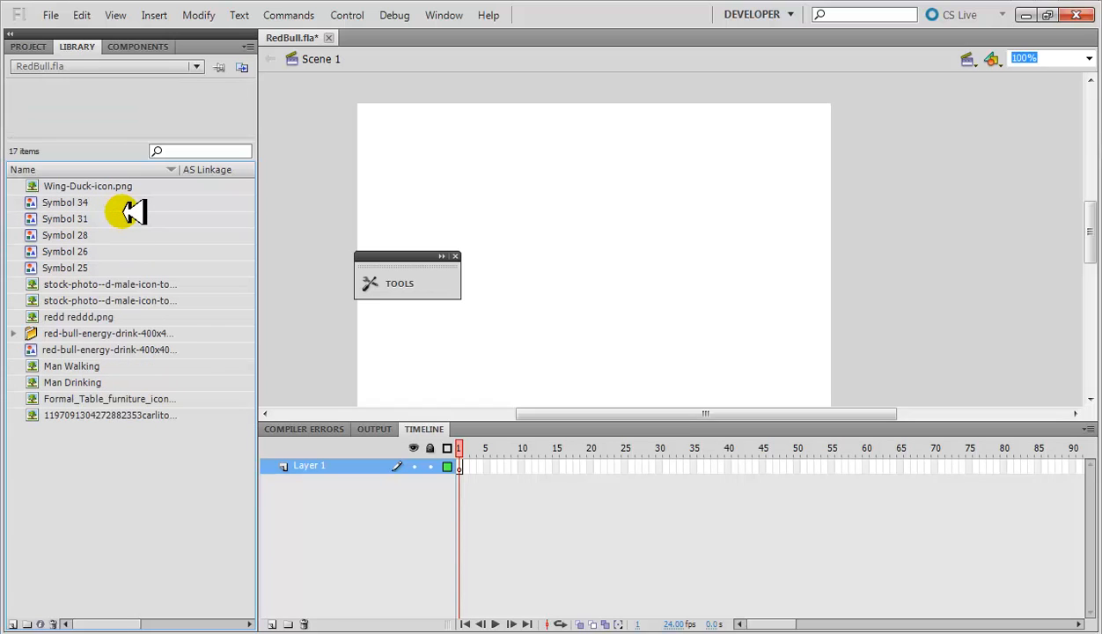
- Check the previews of the items around Symbol 34 and delete Symbol 34 from the library
click(124, 210)
key(Up)
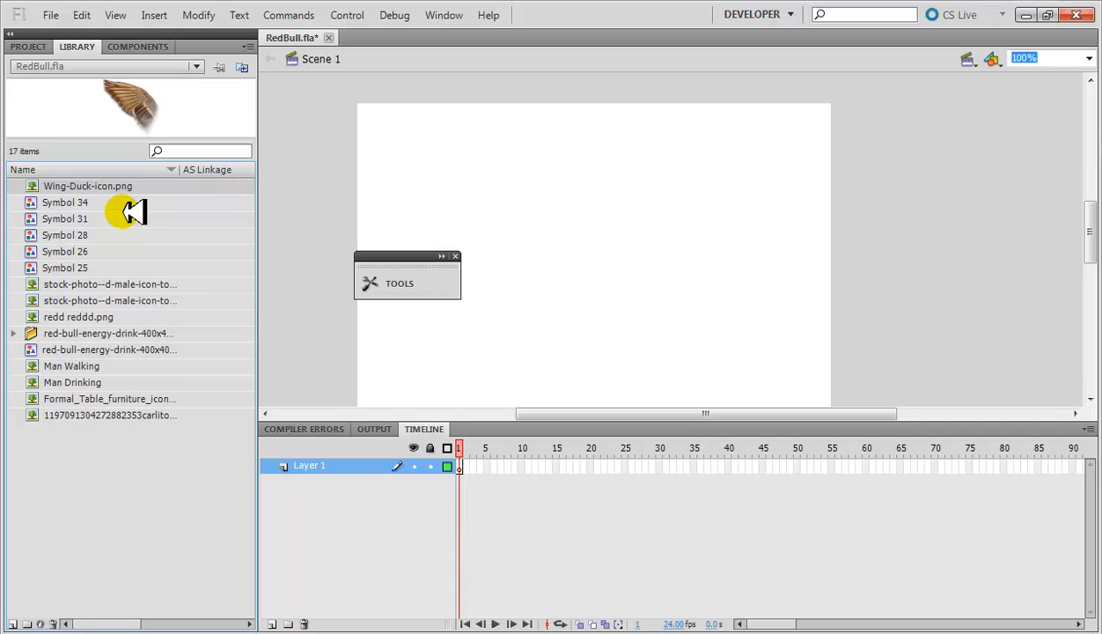
key(Down)
key(Down)
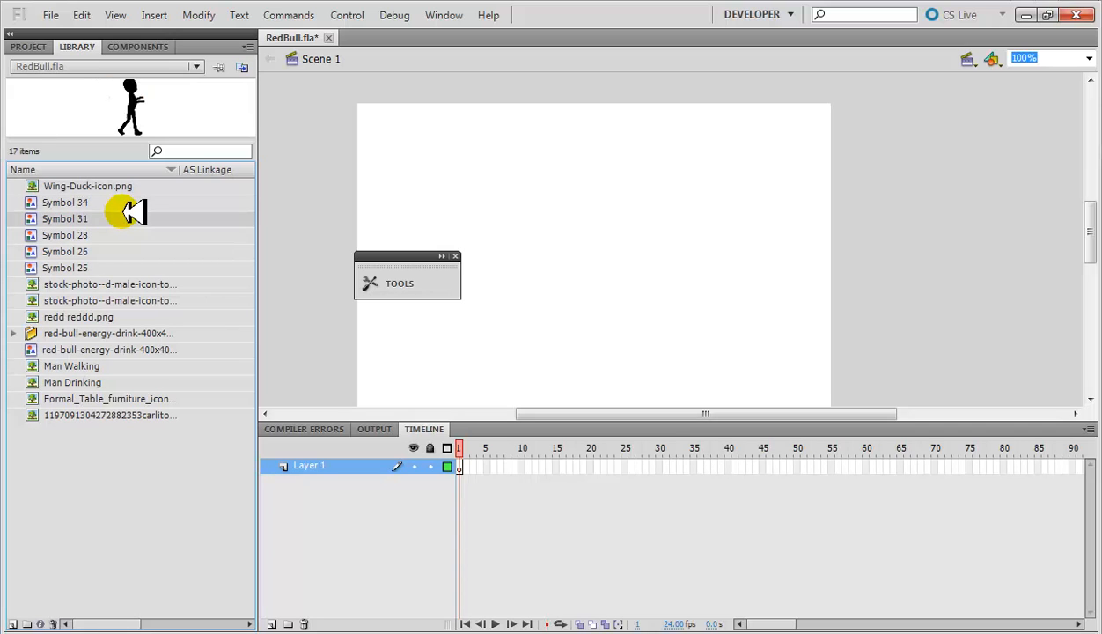
key(Up)
key(Delete)
- Compare the previews of Symbol 31 and Symbol 28, and delete Symbol 31 from the library
key(Down)
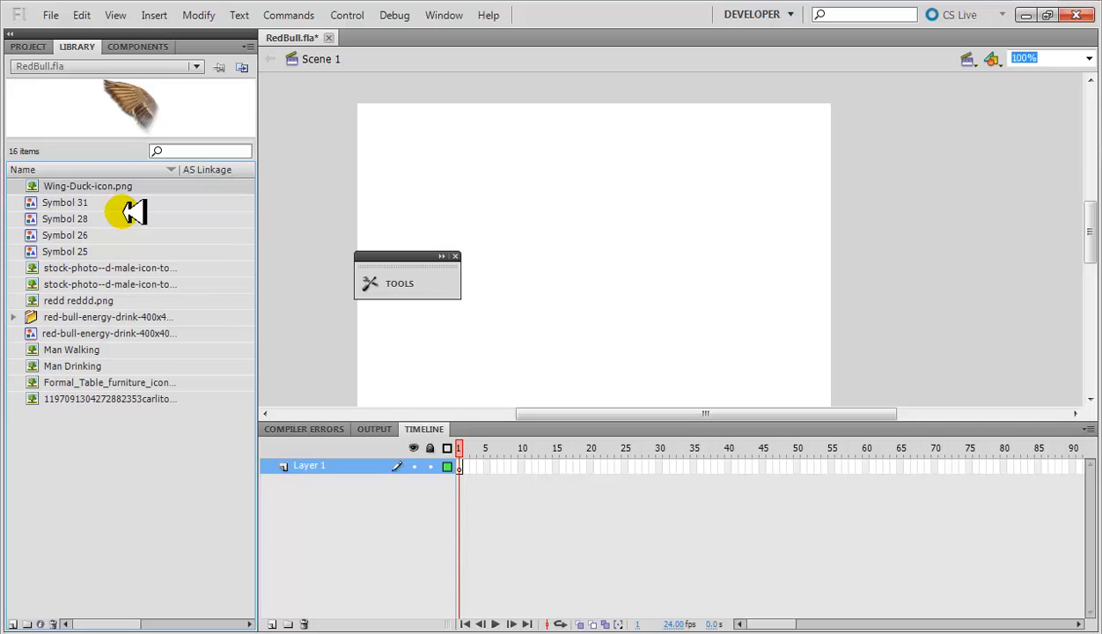
key(Down)
key(Down)
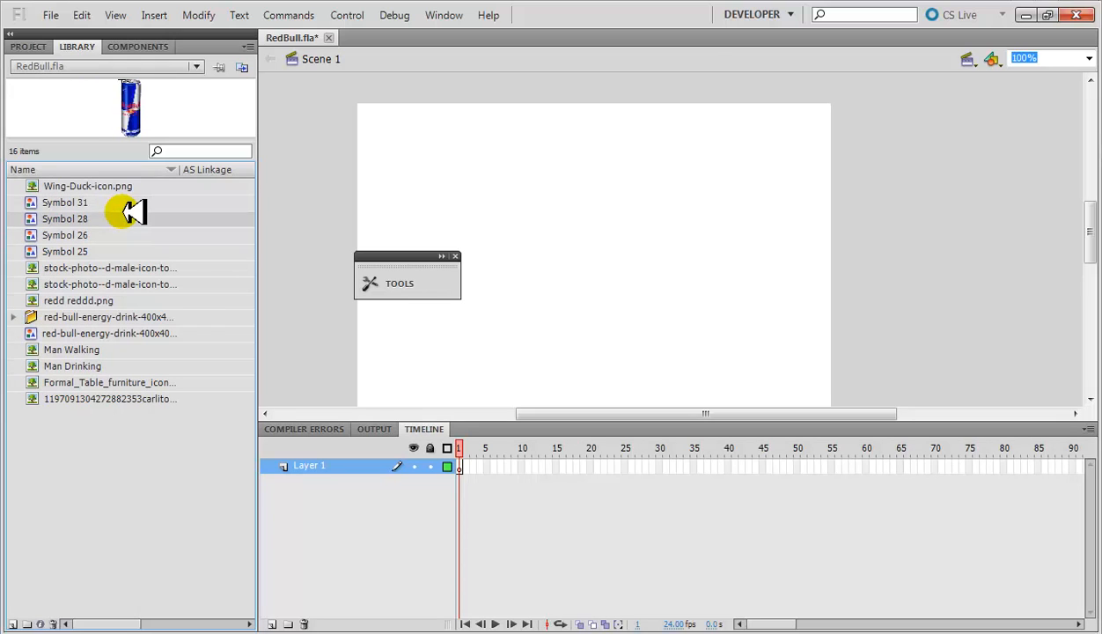
key(Up)
key(Delete)
- Rename Symbol 28, the single drink can, as Red Bull
key(Up)
key(Down)
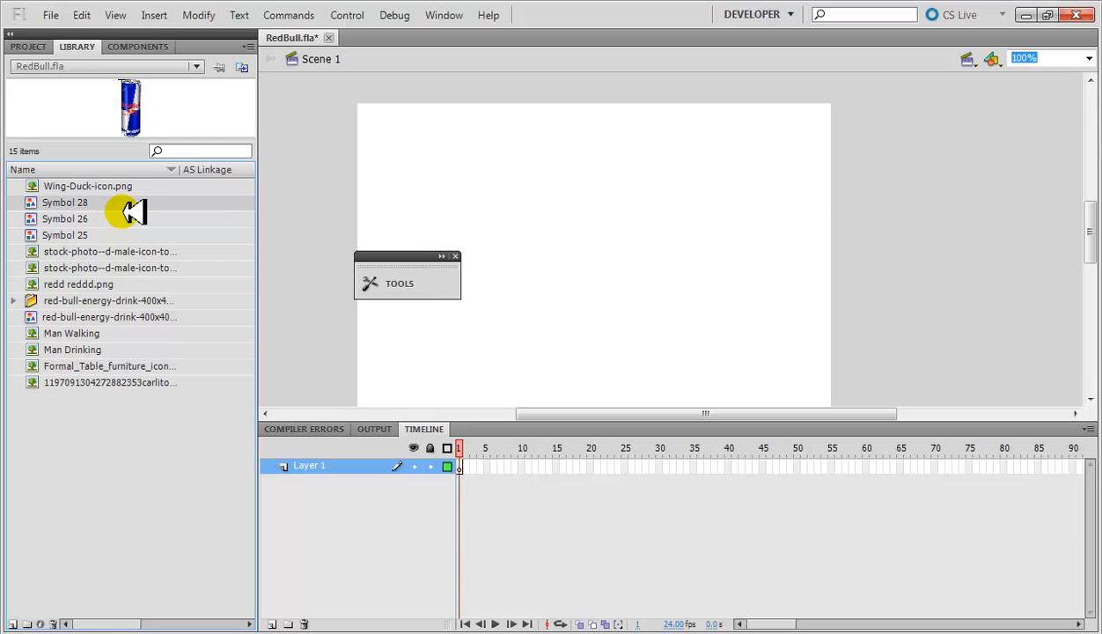
right_click(126, 210)
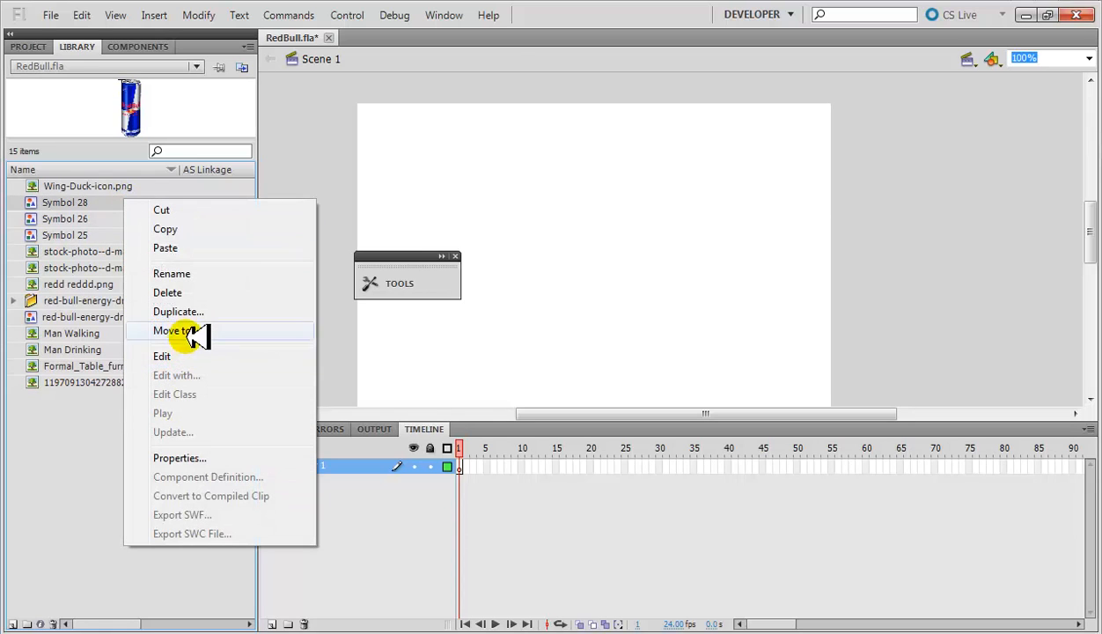
click(208, 278)
text(Red Bu)
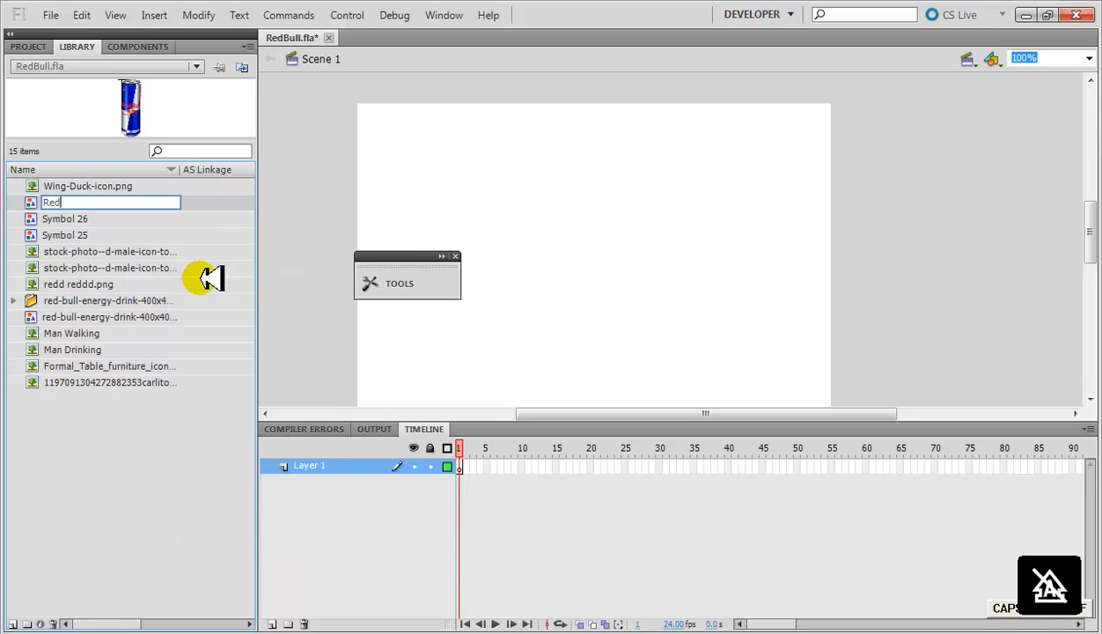
key(Return)
- Rename Symbol 26, the symbol with the blue-clothed table, as Table
key(Up)
key(Up)
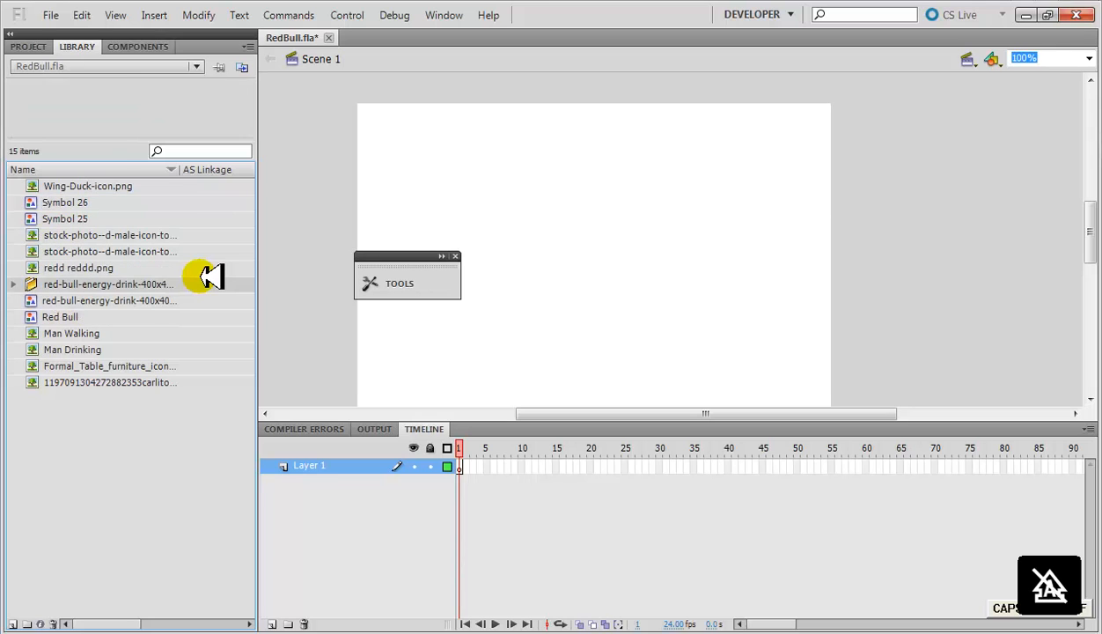
key(Up)
key(Up)
key(Up)
key(Up)
key(Up)
key(Up)
key(Down)
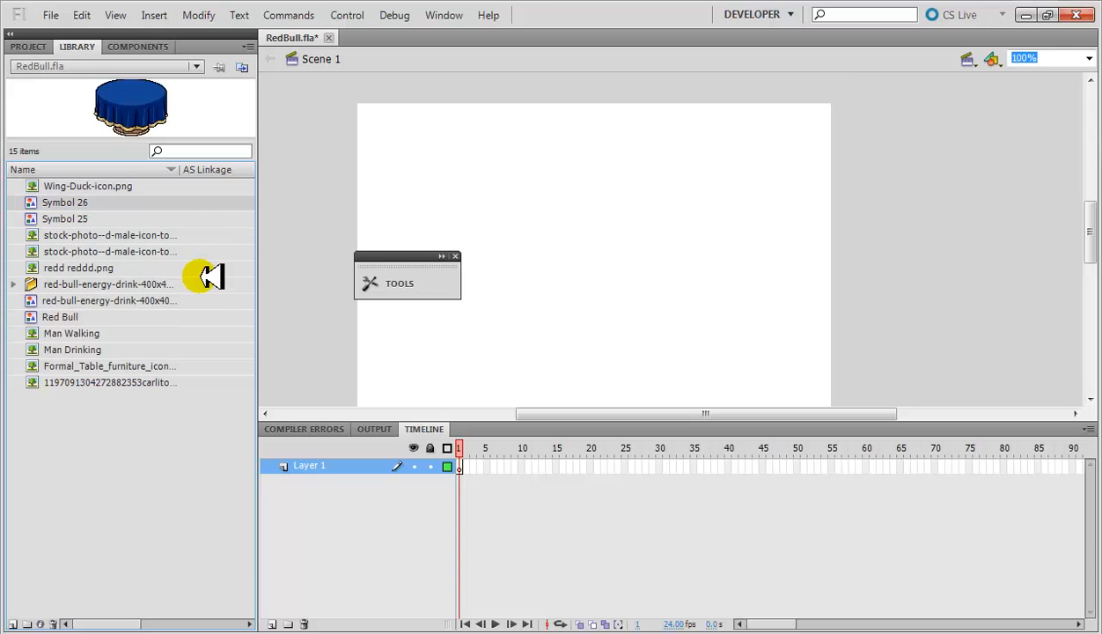
right_click(139, 202)
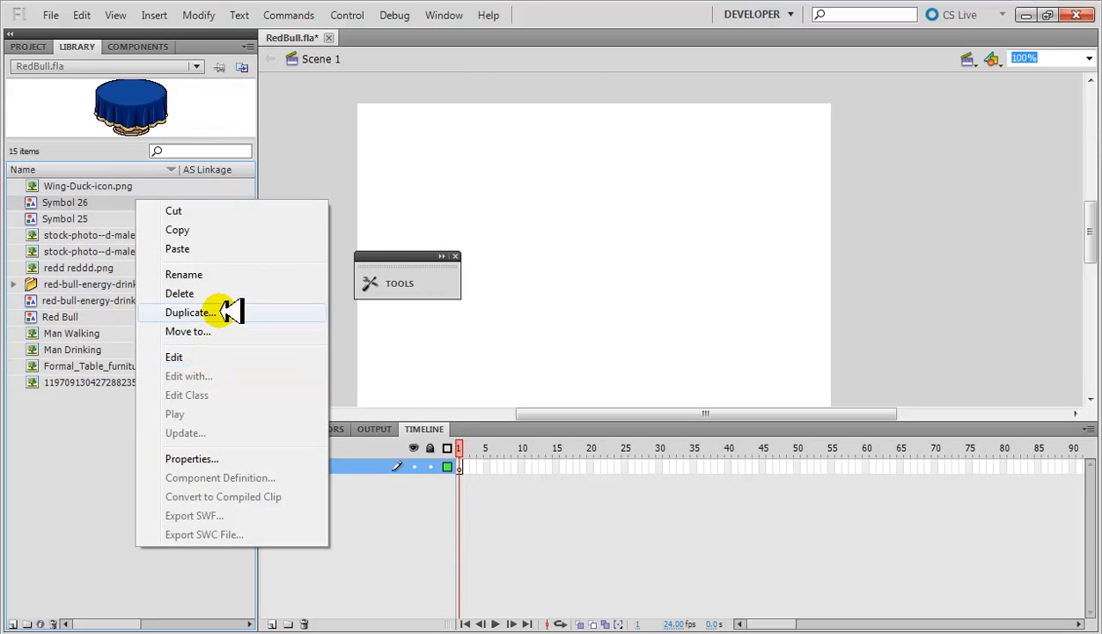
click(239, 272)
text(Ta)
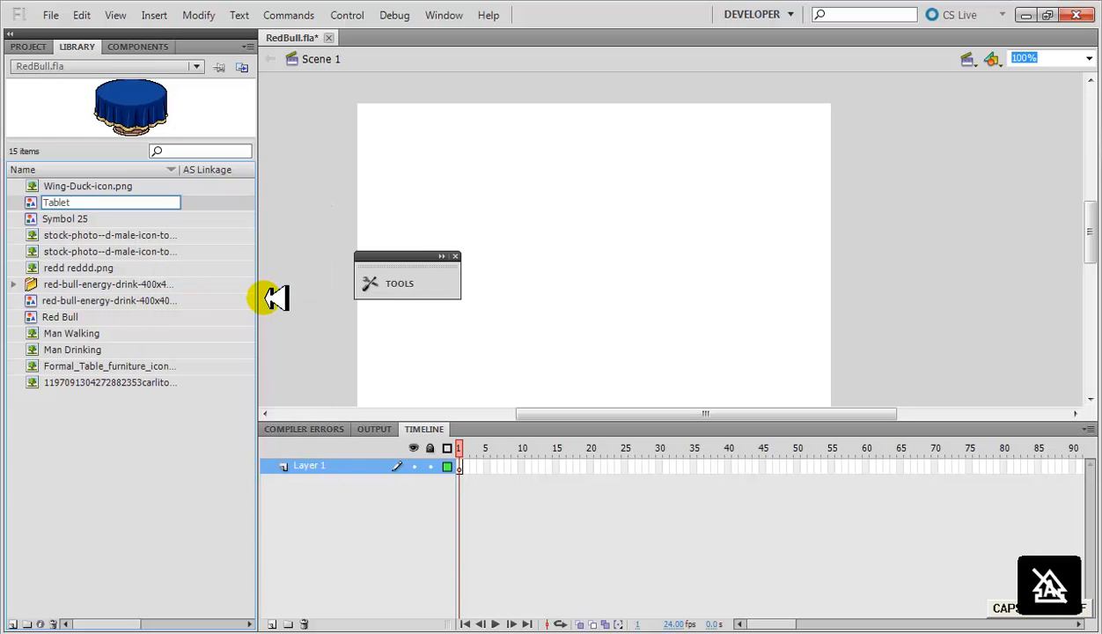
text(blet)
key(BackSpace)
key(Return)
- Rename Symbol 25, the landscape symbol, as Background
click(37, 218)
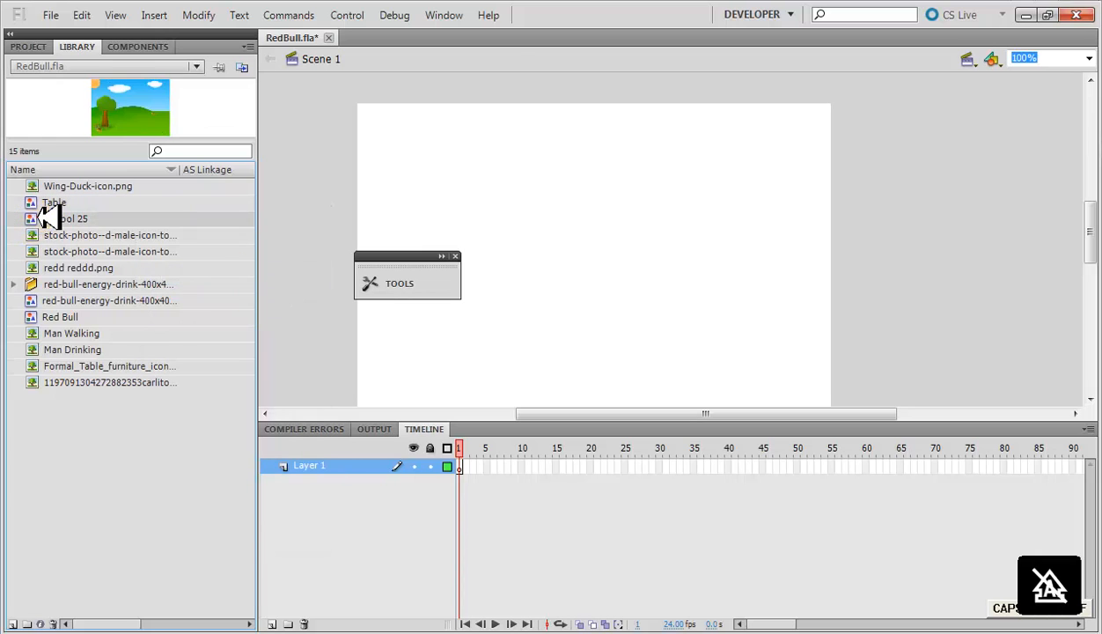
right_click(37, 218)
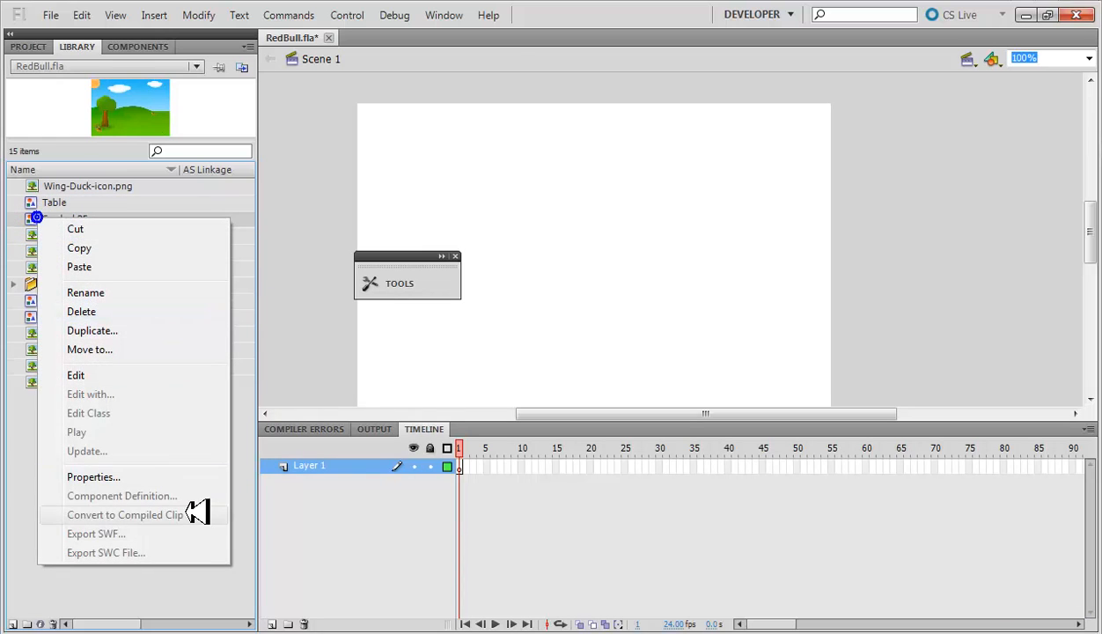
click(141, 293)
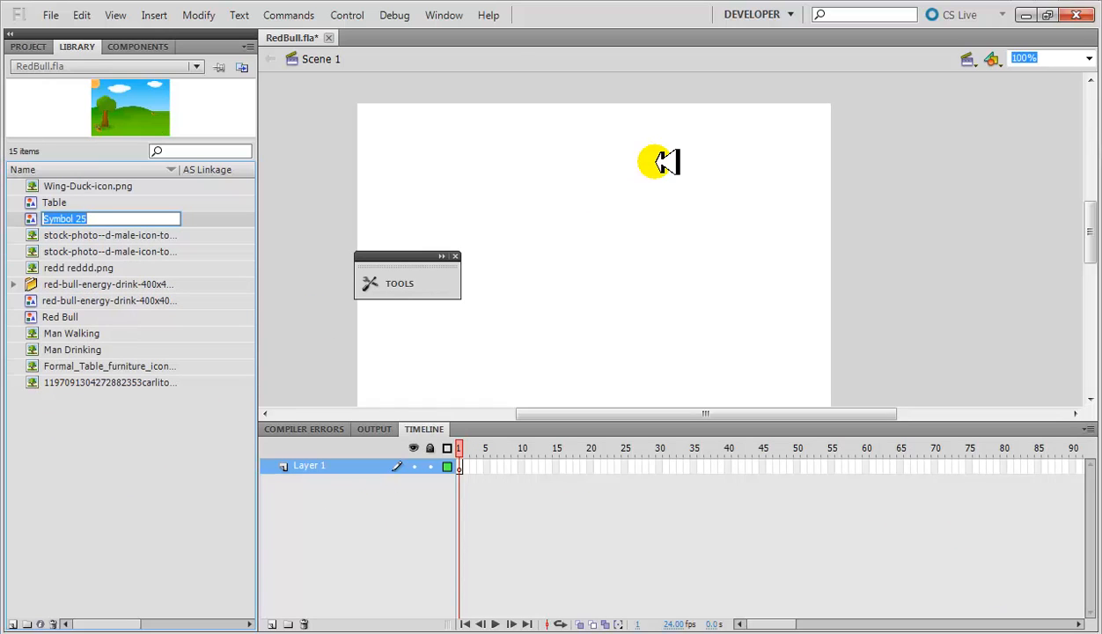
key(Caps_Lock)
text(Backgrou)
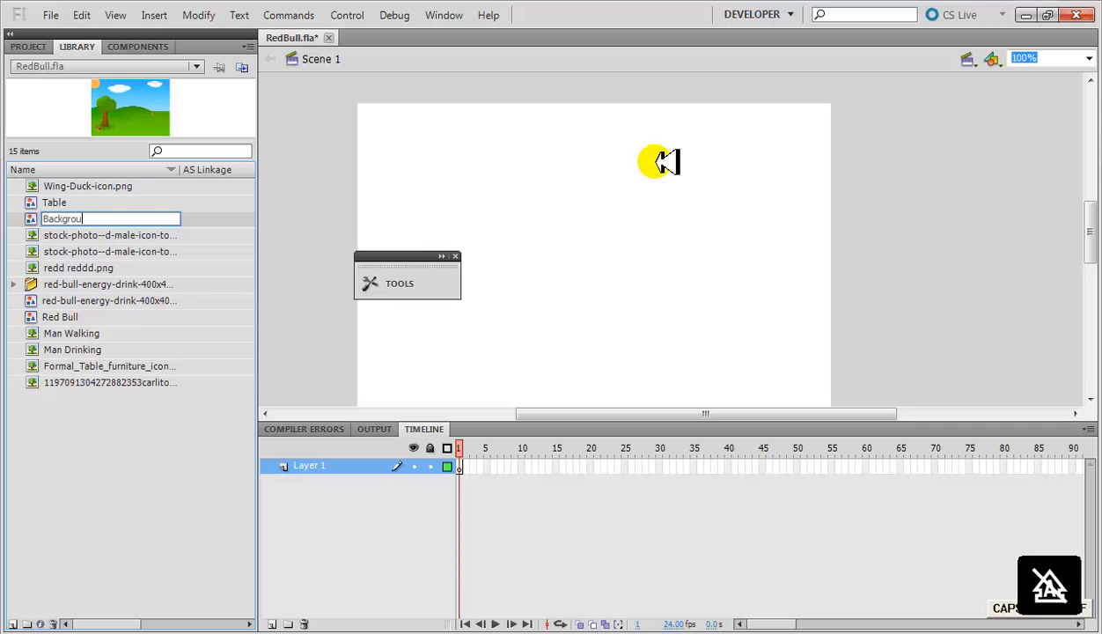
text(nd)
key(Return)
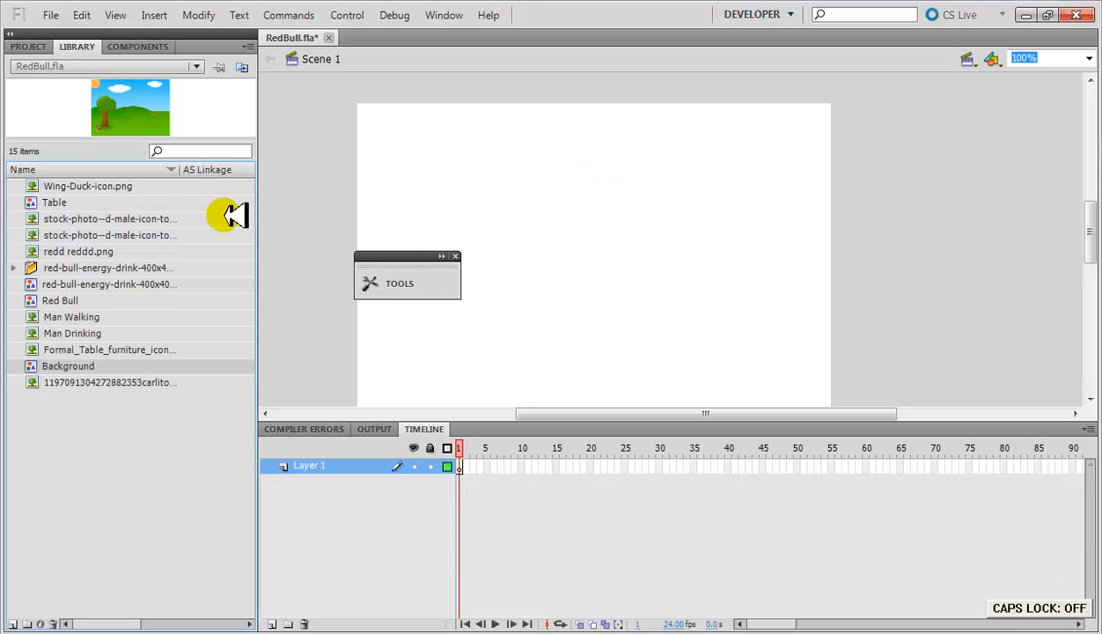
- Delete both stock-photo images from the library
click(110, 219)
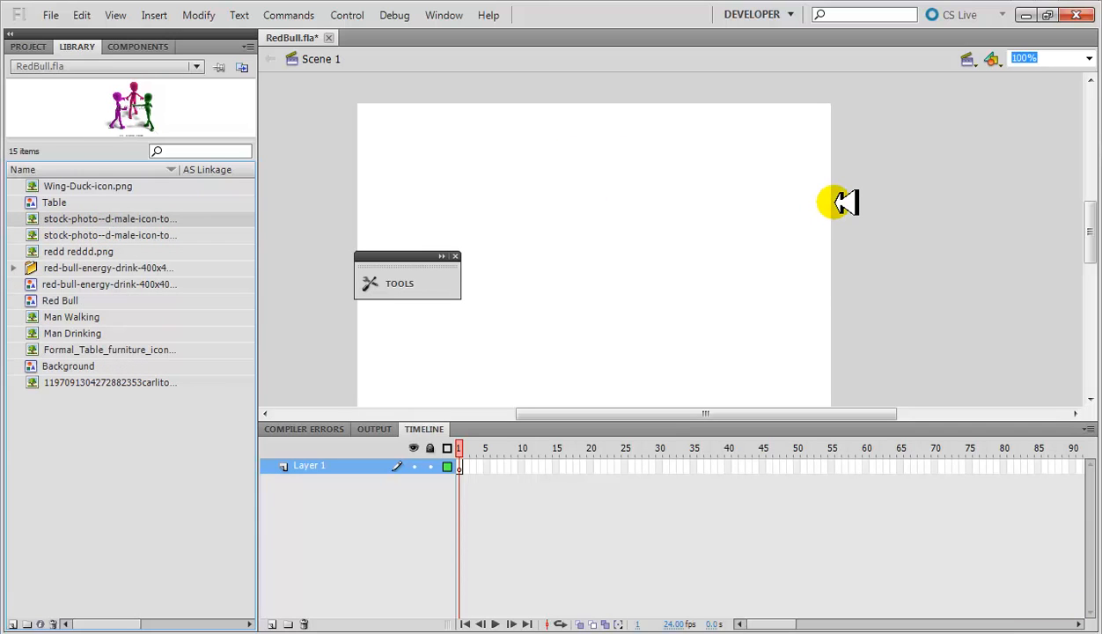
key(Delete)
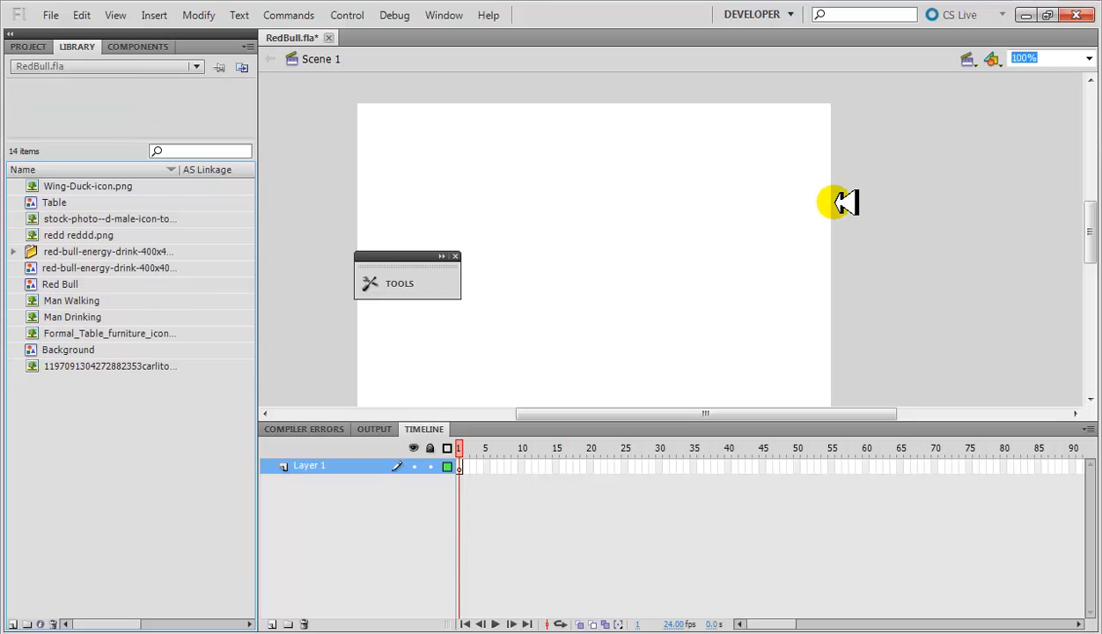
key(Down)
key(Down)
key(Down)
key(Delete)
- Compare the library previews of redd reddd.png, the red-bull-energy-drink symbol and the other remaining items
key(Down)
key(Down)
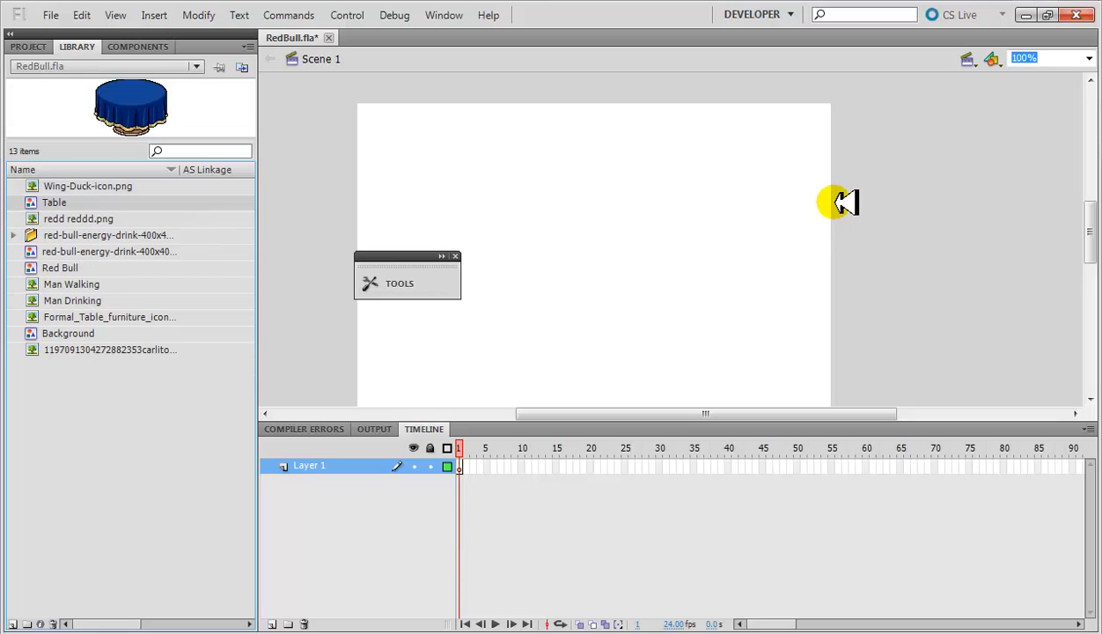
key(Down)
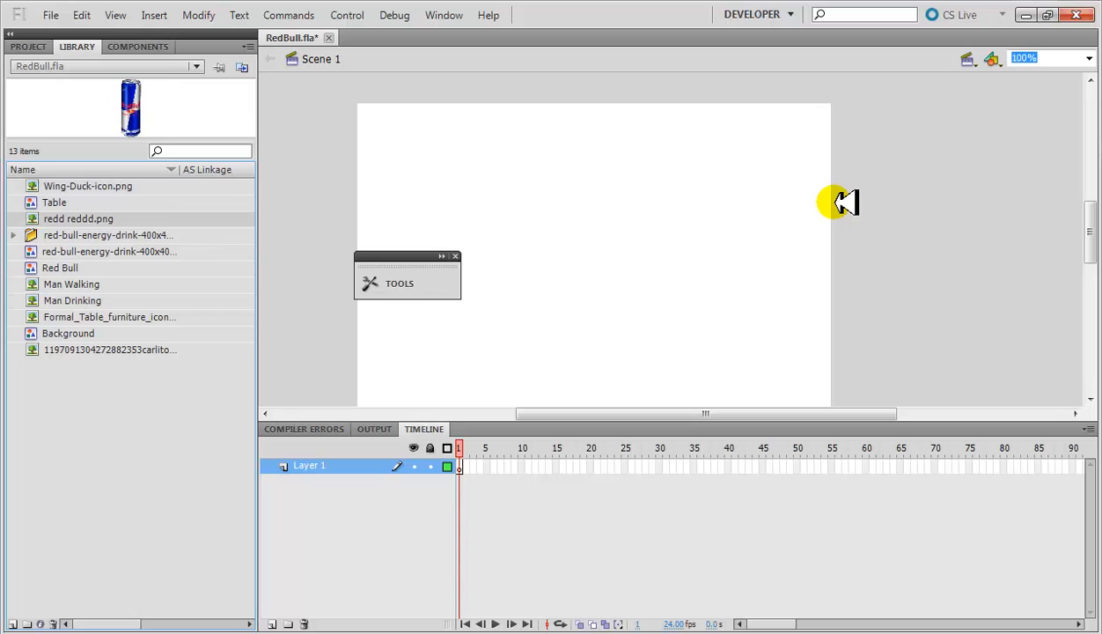
key(Down)
key(End)
key(Up)
key(Up)
key(Up)
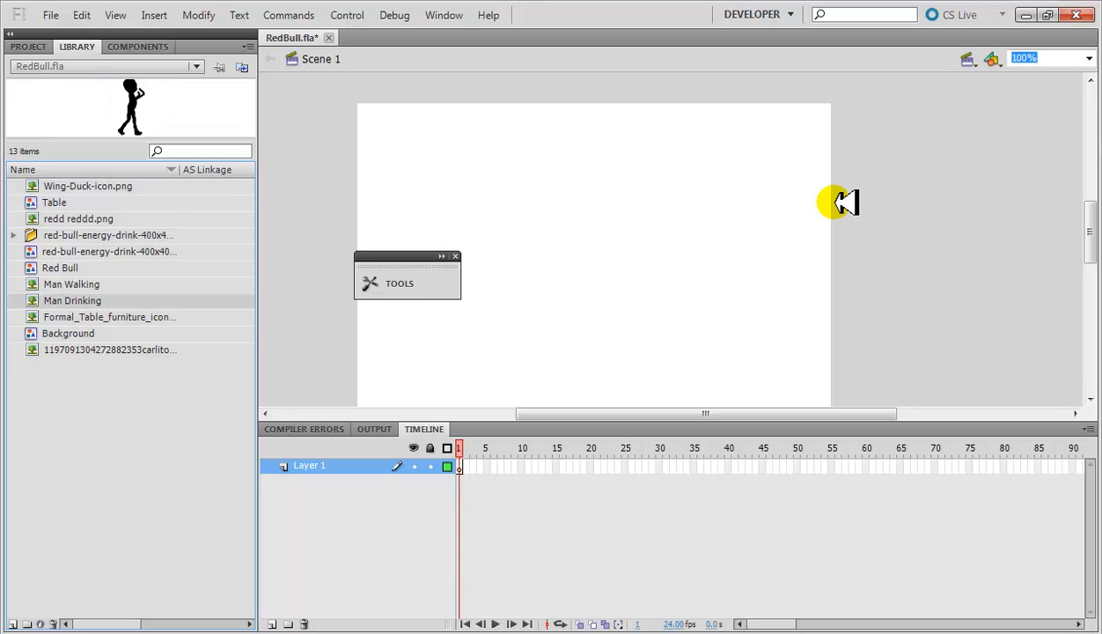
key(Up)
key(Up)
key(Up)
key(Down)
key(Up)
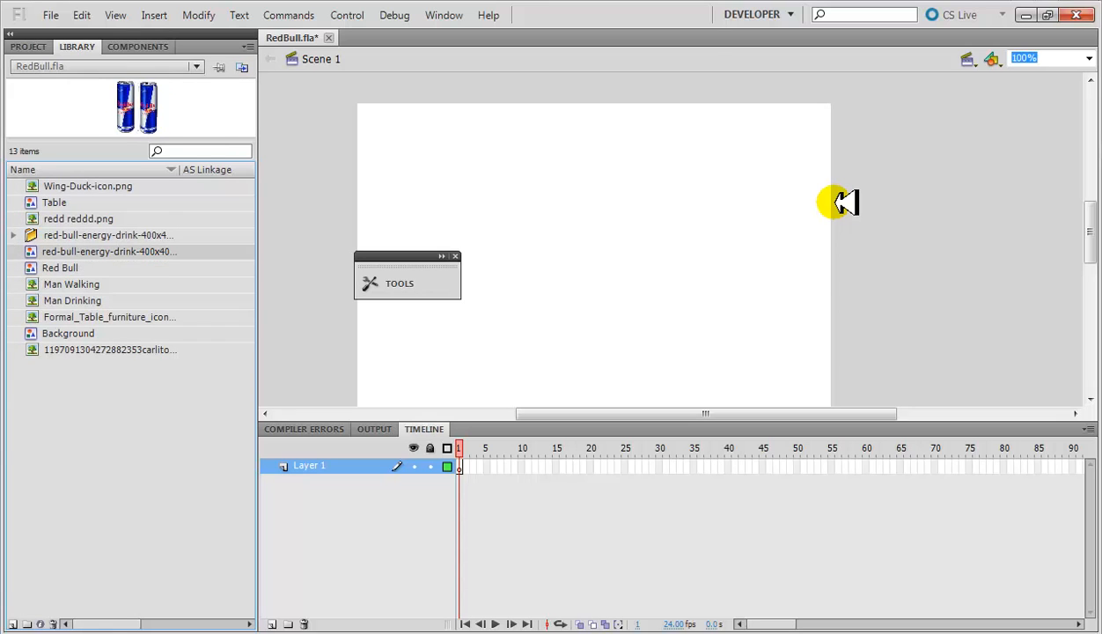
- Delete the image redd reddd.png from the library
key(Up)
key(Up)
key(Up)
key(Down)
key(Delete)
- Rename the red-bull-energy-drink symbol showing two cans as Red bull couple
key(Down)
key(Down)
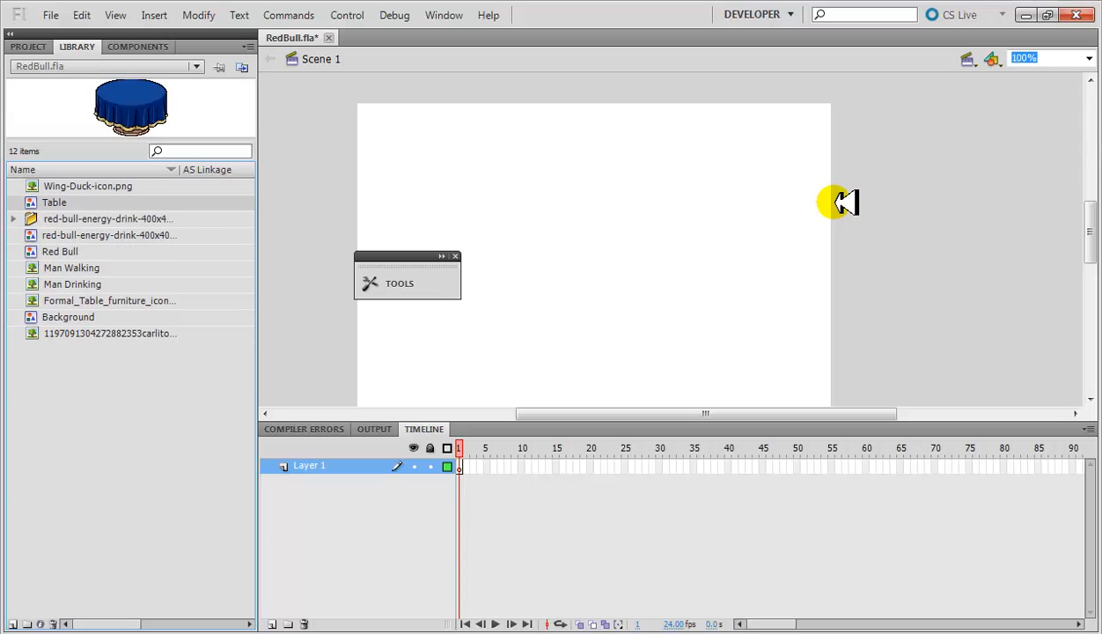
key(Down)
key(Down)
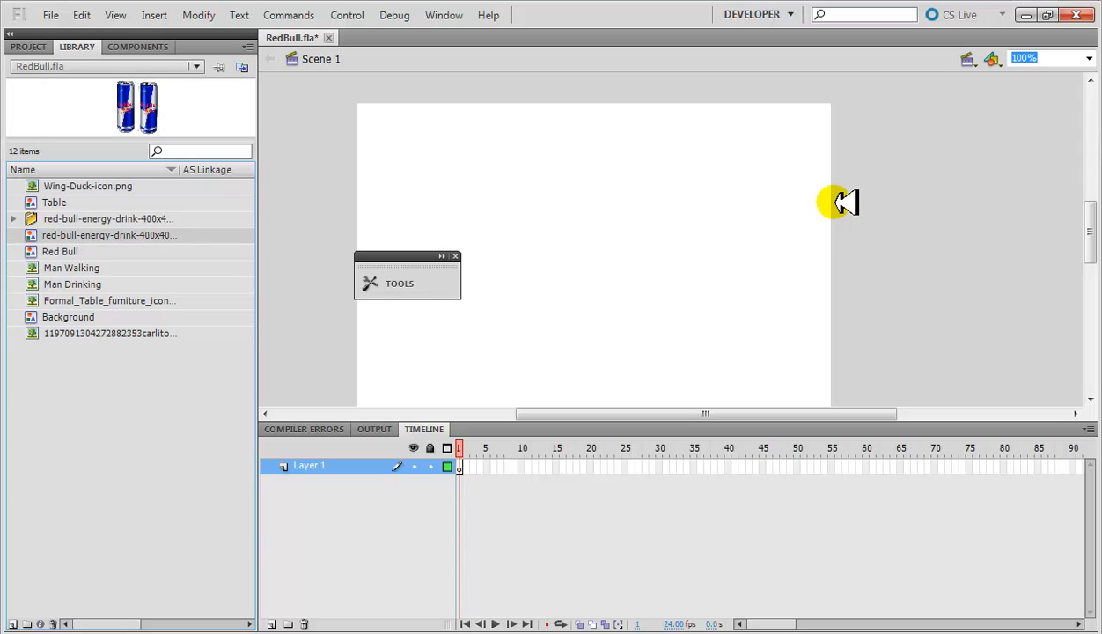
key(Down)
key(Up)
right_click(157, 236)
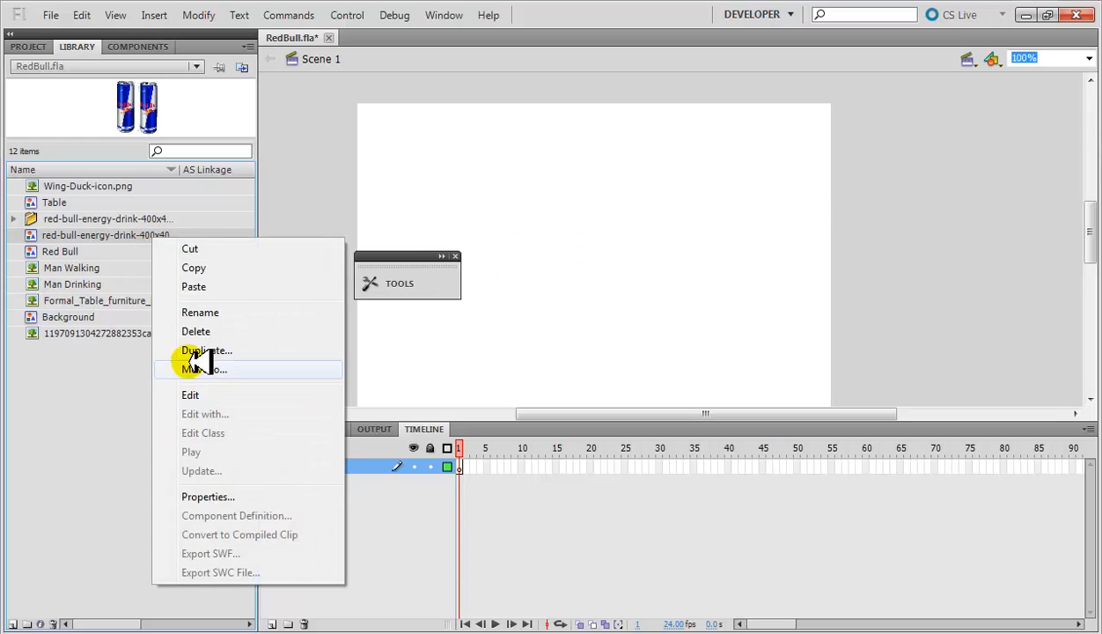
click(204, 312)
text(Red)
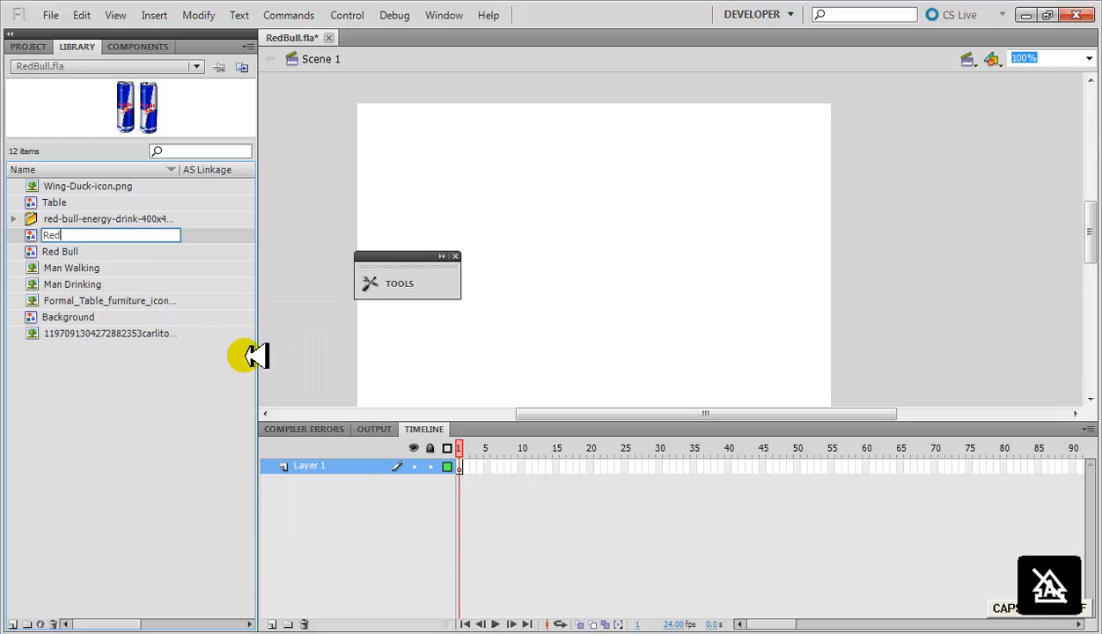
text( bull couple)
key(Return)
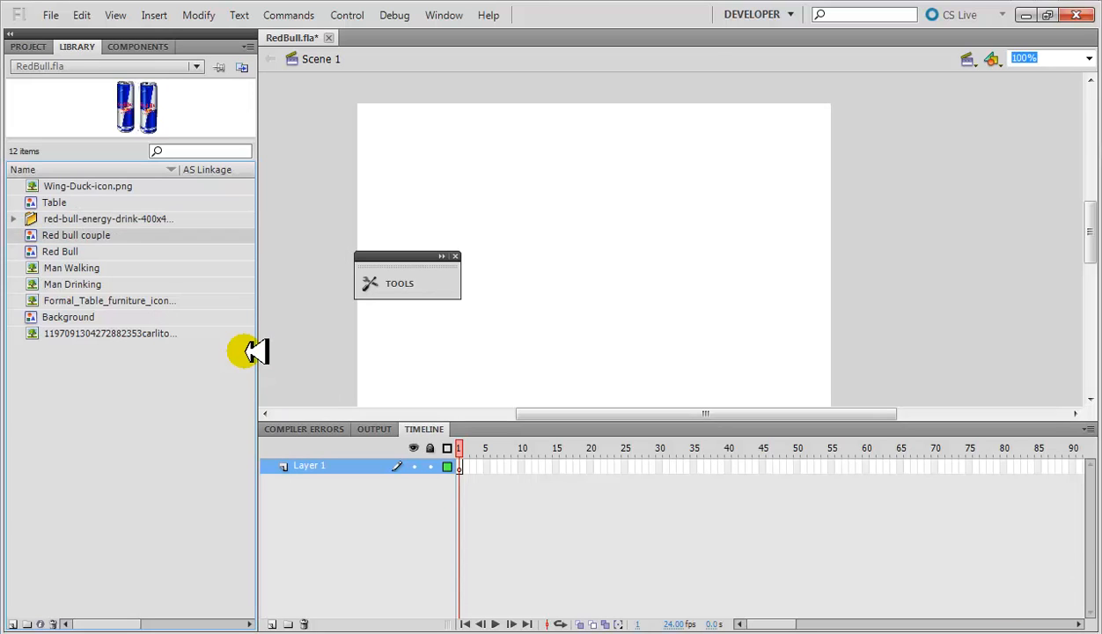
- Find the Formal_Table_furniture_icon image among the library items and delete it
key(Down)
key(Down)
key(Down)
key(Down)
key(Down)
key(Up)
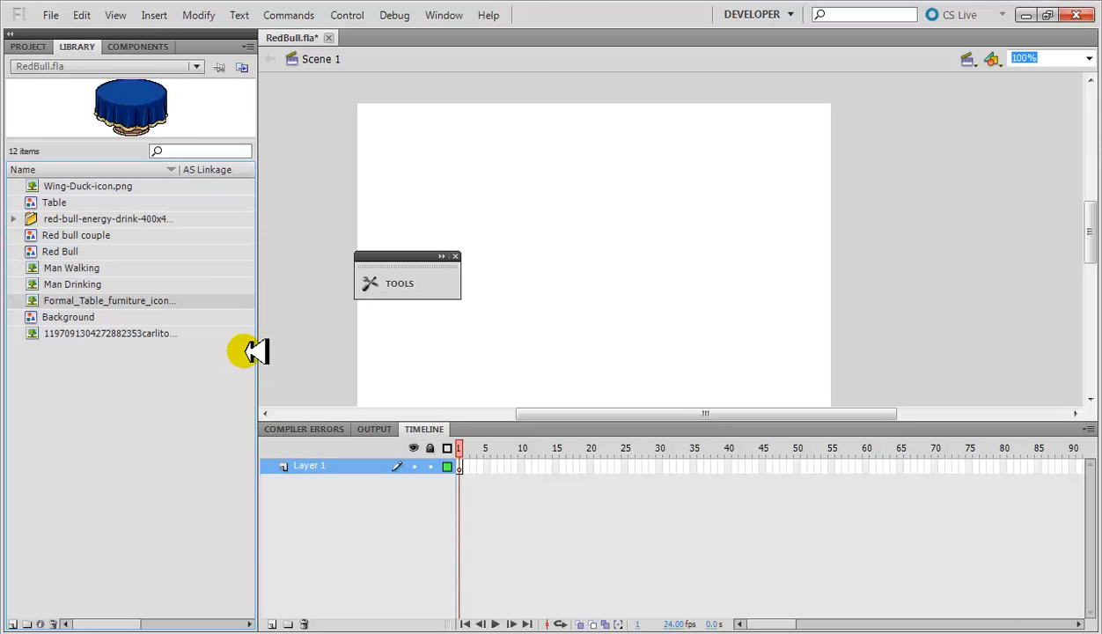
key(Up)
key(Home)
key(Down)
key(Down)
key(Down)
key(Down)
key(Down)
key(Down)
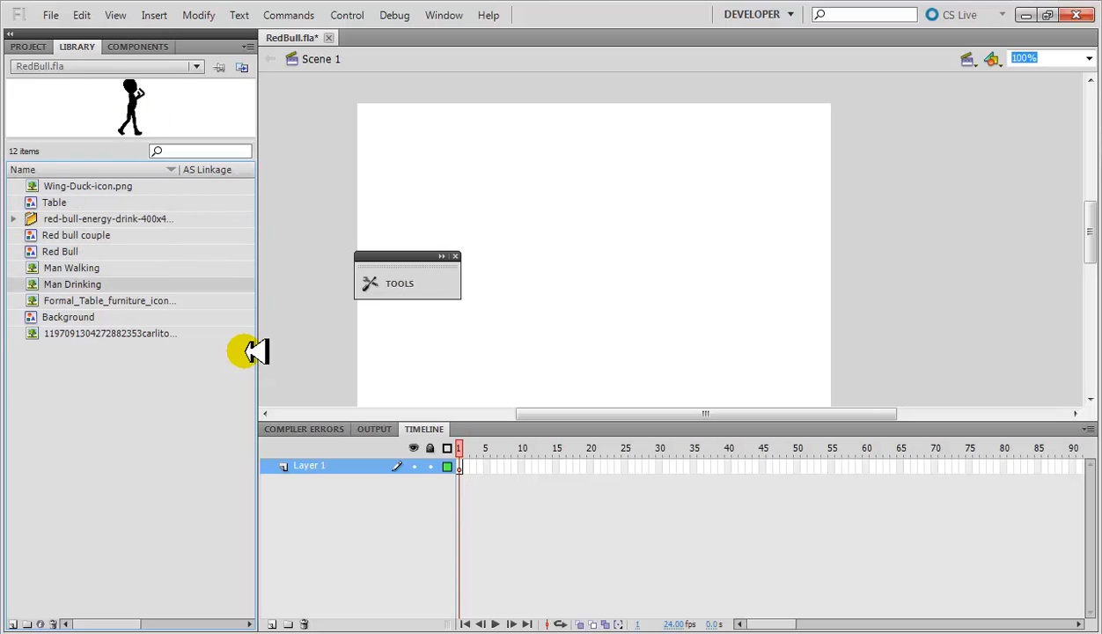
key(Down)
key(Down)
key(Up)
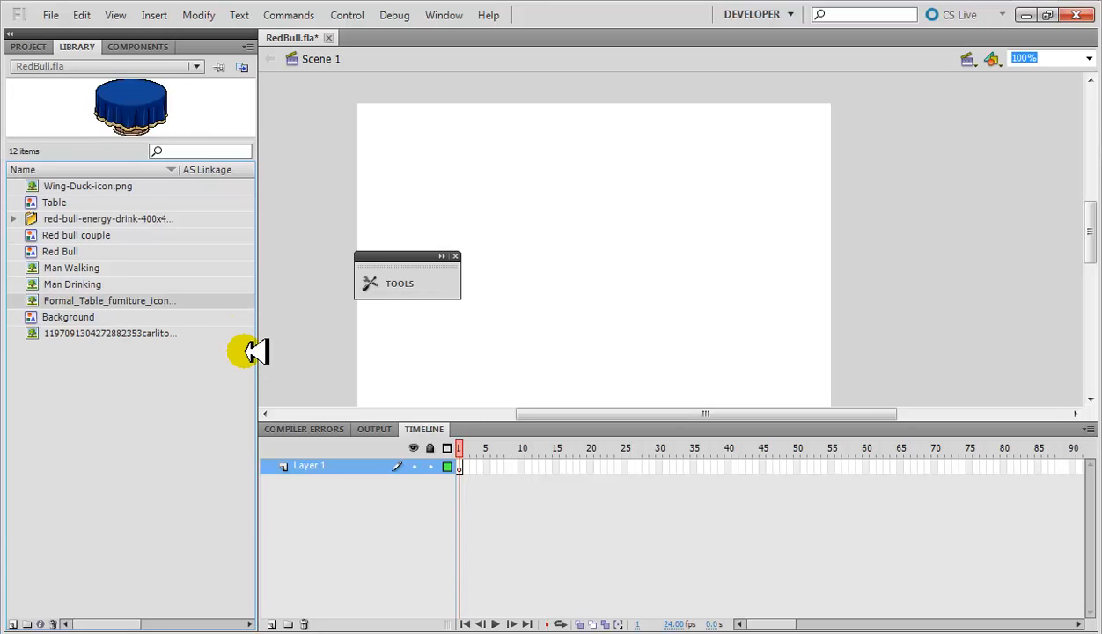
key(Delete)
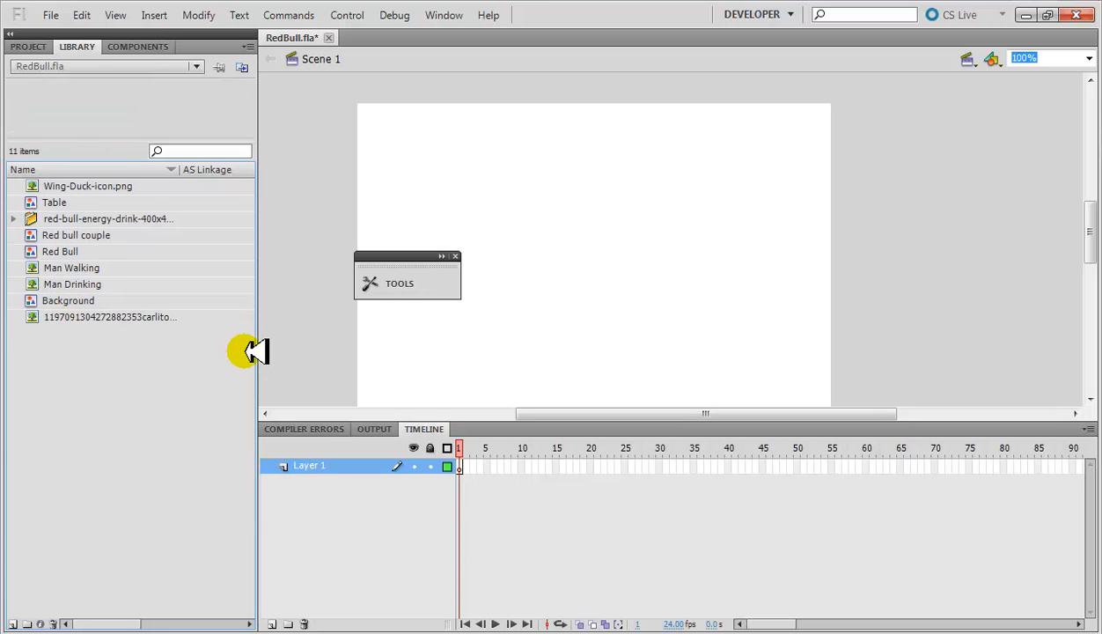
- Delete the cartoon landscape image from the library
key(Down)
key(Down)
key(Down)
key(Down)
key(Down)
key(Down)
key(Down)
key(Down)
key(Down)
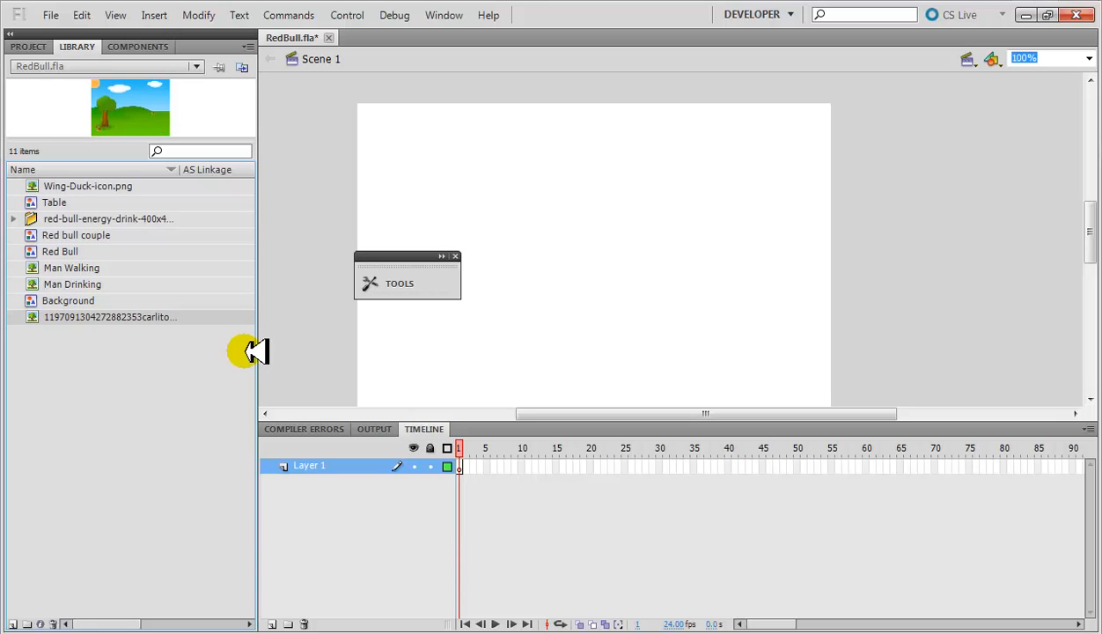
key(Up)
key(Down)
key(Up)
key(Down)
key(Delete)
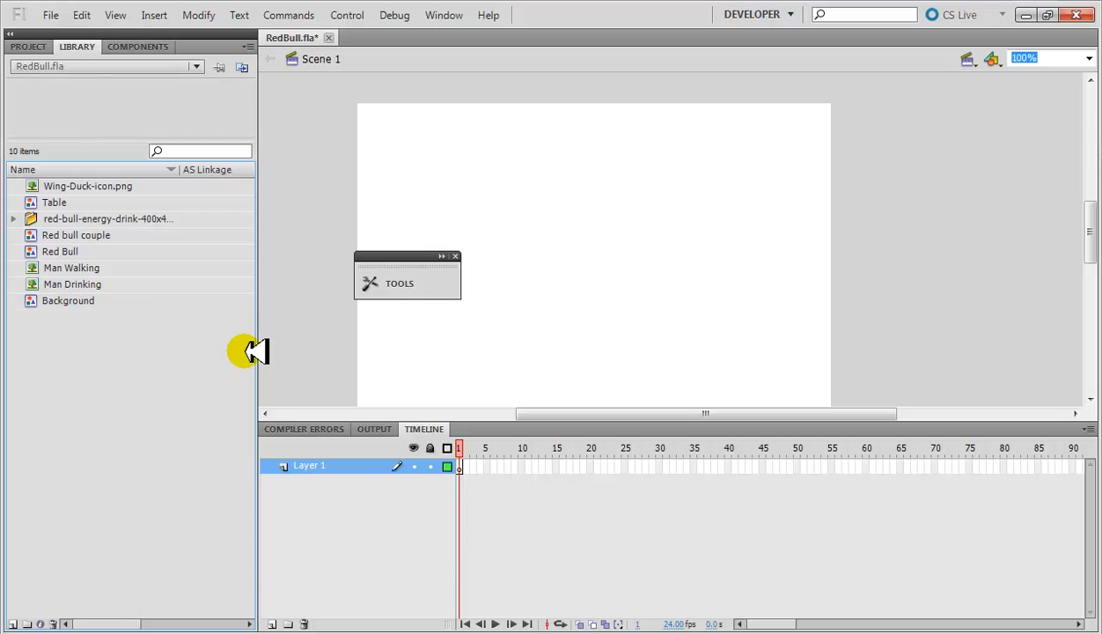
- Look through the remaining library items and save the document
key(Down)
key(Down)
key(Down)
key(Down)
key(Down)
key(Down)
key(Down)
key(Down)
key(Up)
key(Up)
key(Up)
key(Up)
key(Up)
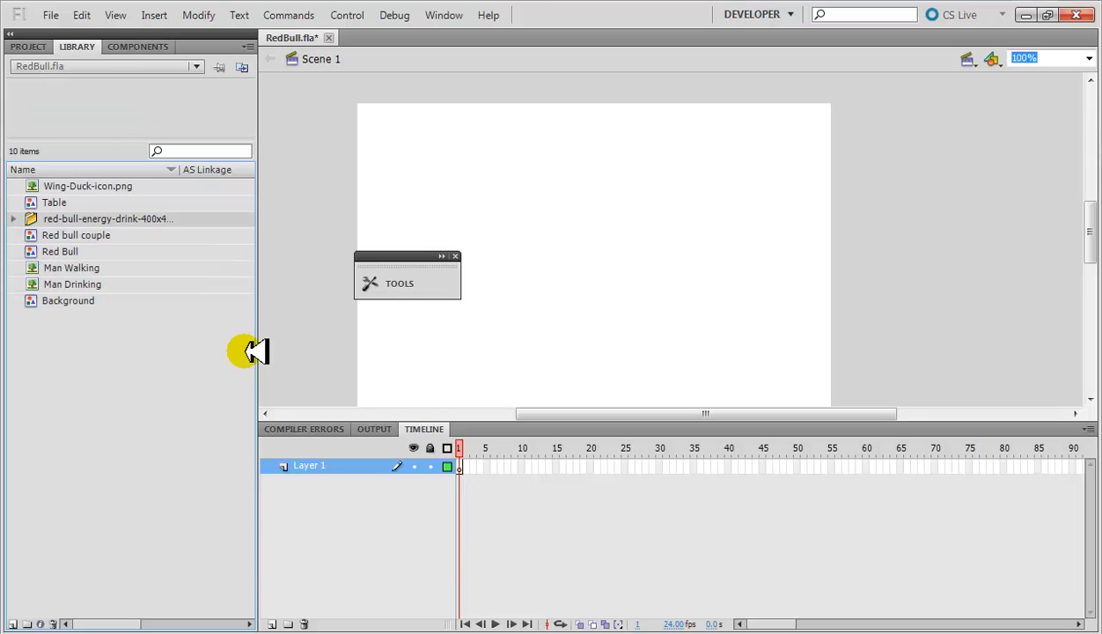
key(Up)
key(Up)
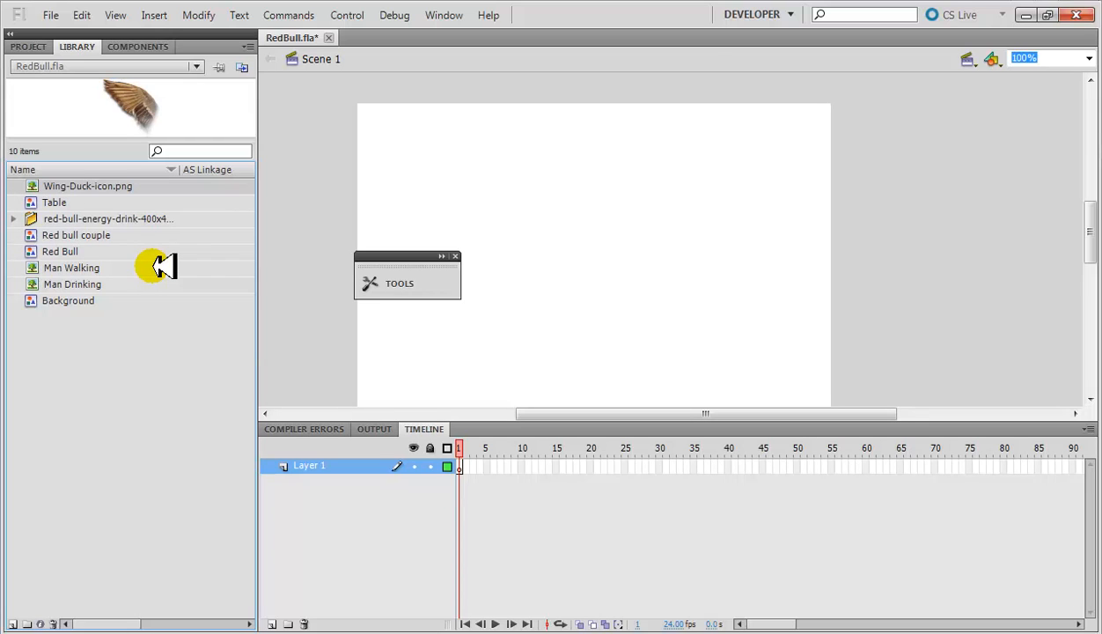
key(ctrl+s)
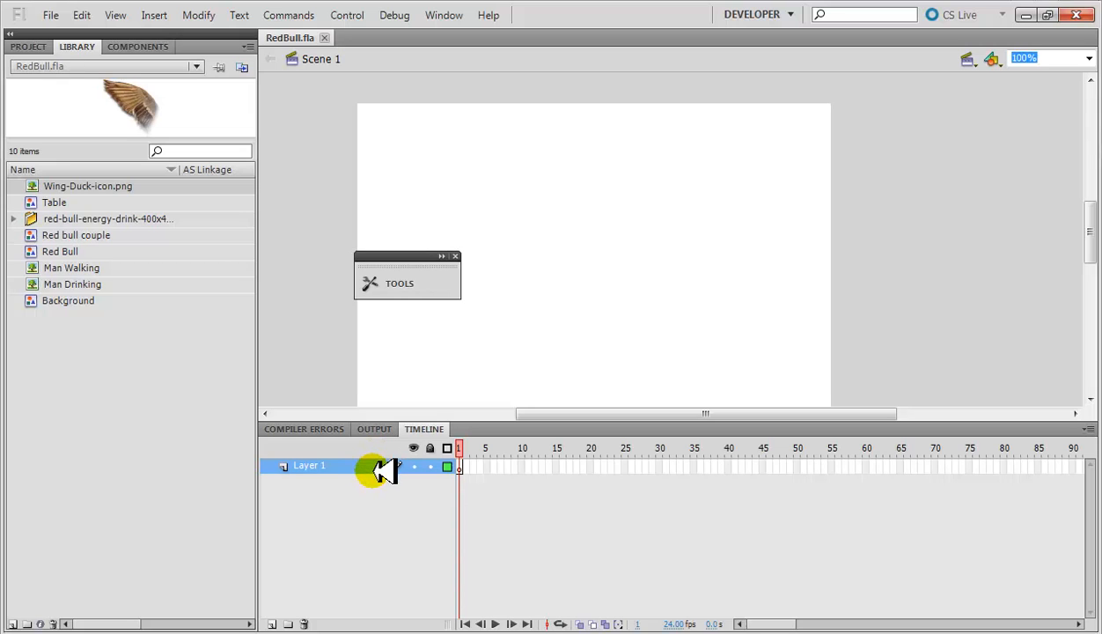
- Examine the library previews of Background, Man Drinking, Man Walking, Red Bull, Red bull couple and the other items
click(119, 301)
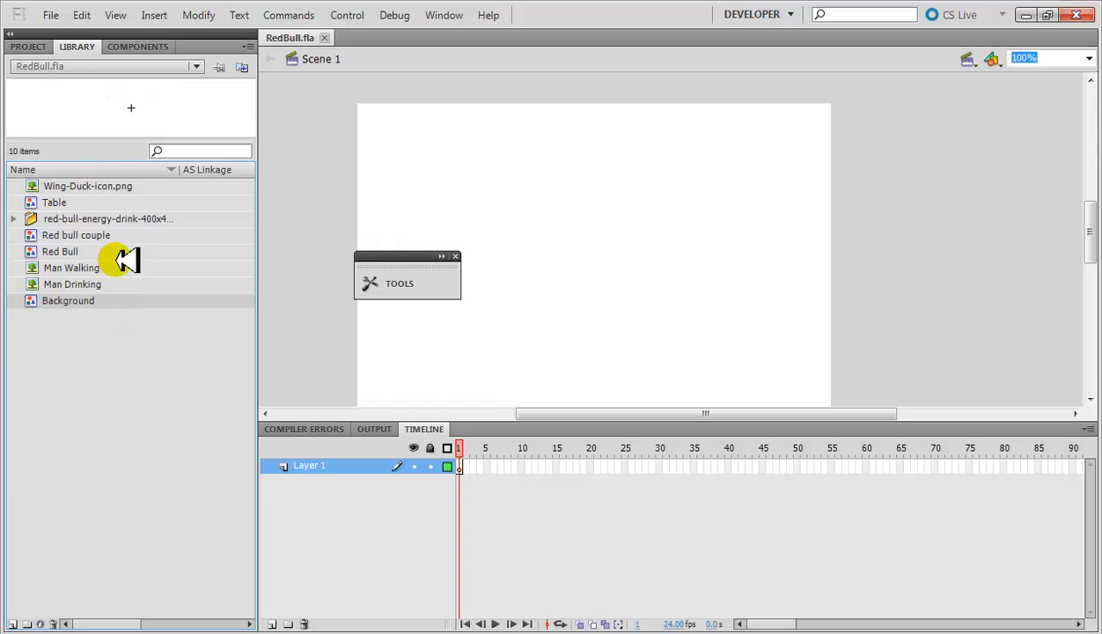
click(72, 283)
click(62, 301)
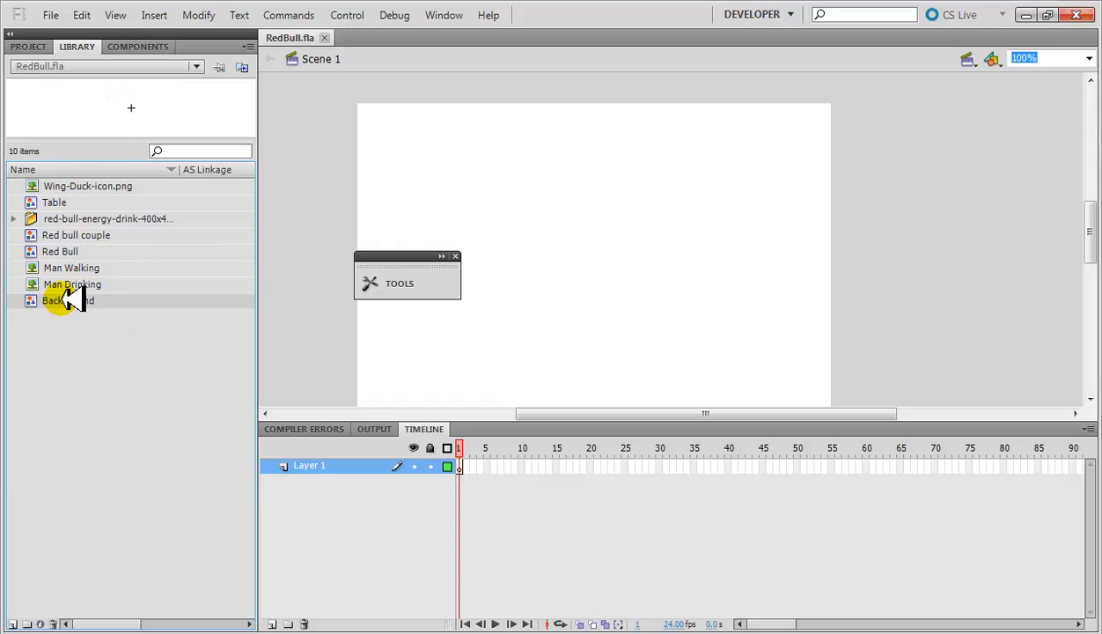
click(75, 283)
click(76, 267)
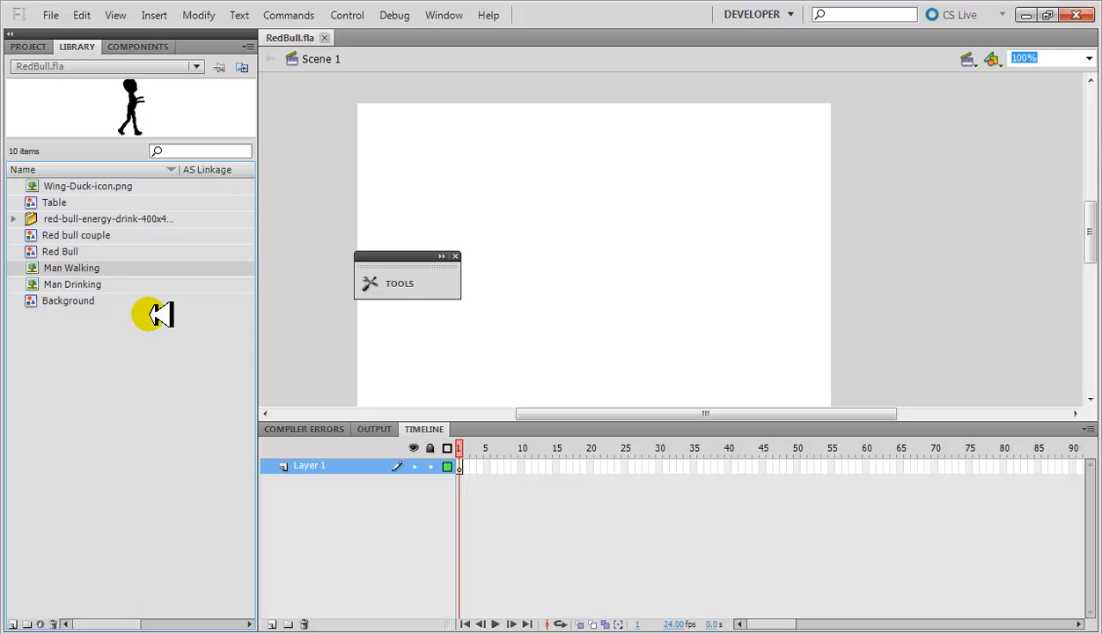
key(Up)
key(Down)
key(Down)
key(Up)
key(Up)
key(Up)
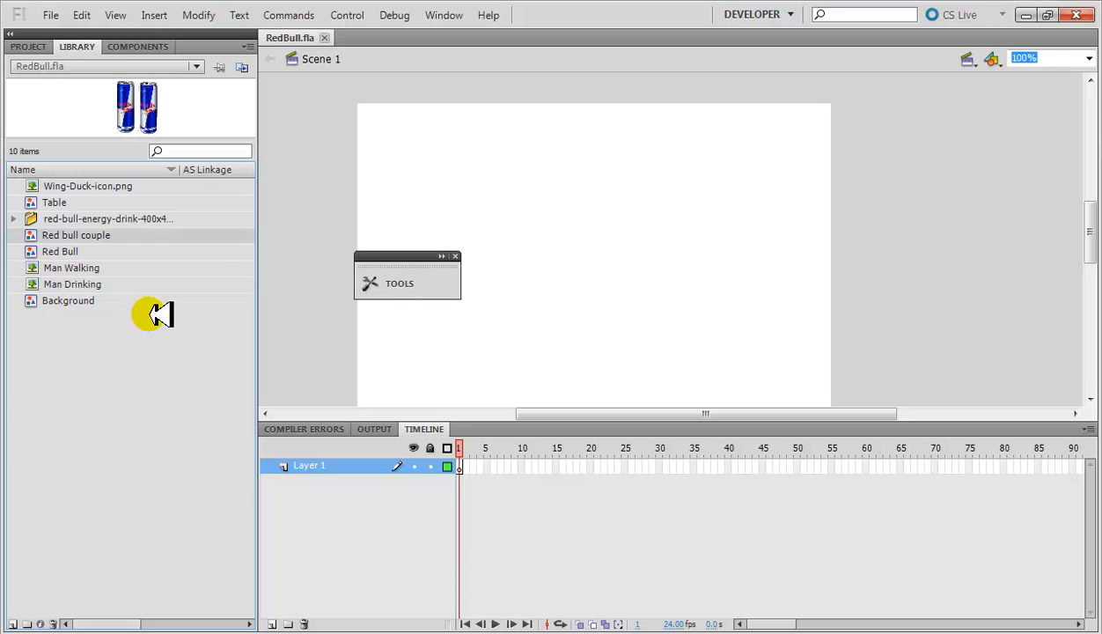
key(Up)
key(Up)
key(Up)
key(Down)
key(Down)
key(Down)
key(Down)
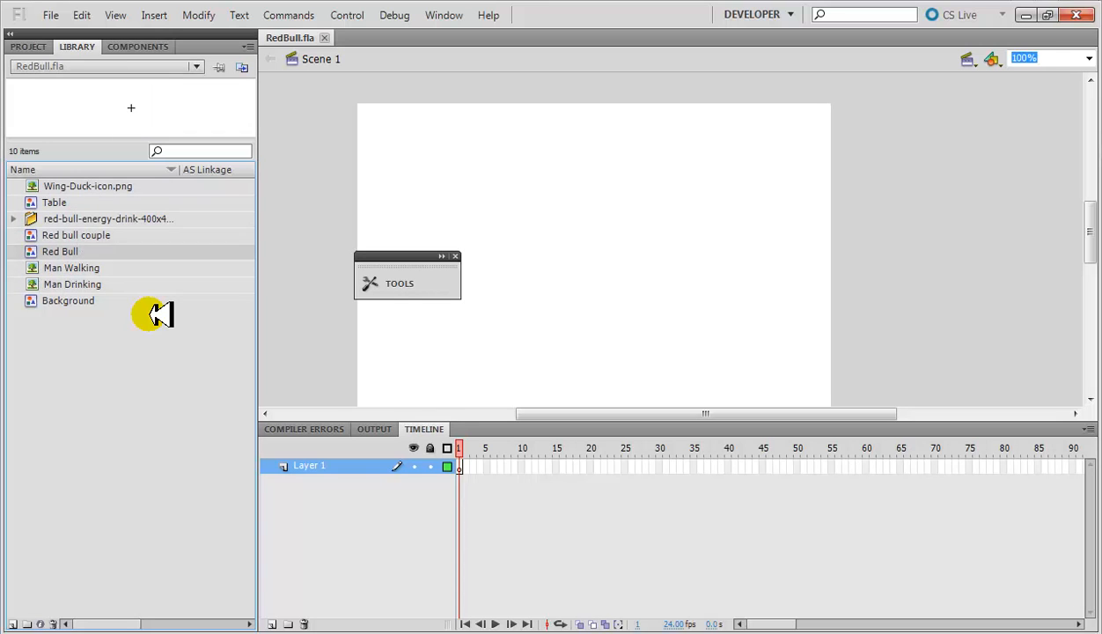
key(Down)
key(Down)
key(Down)
- Import the Cartoon_Landscape PNG from the Red bull folder into the library
click(51, 15)
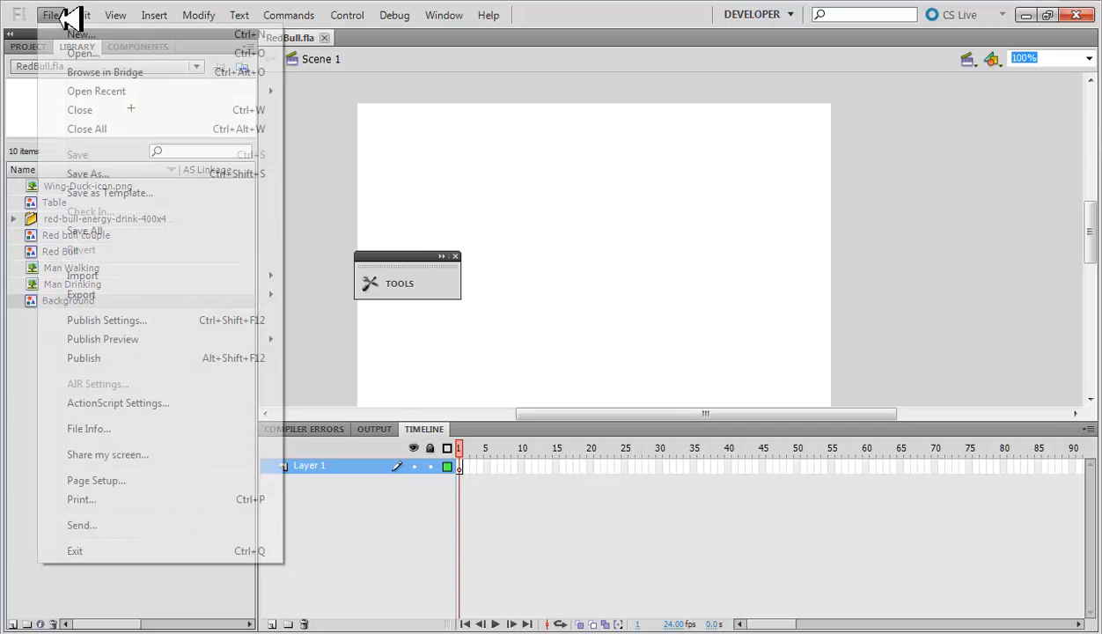
mouse_move(258, 280)
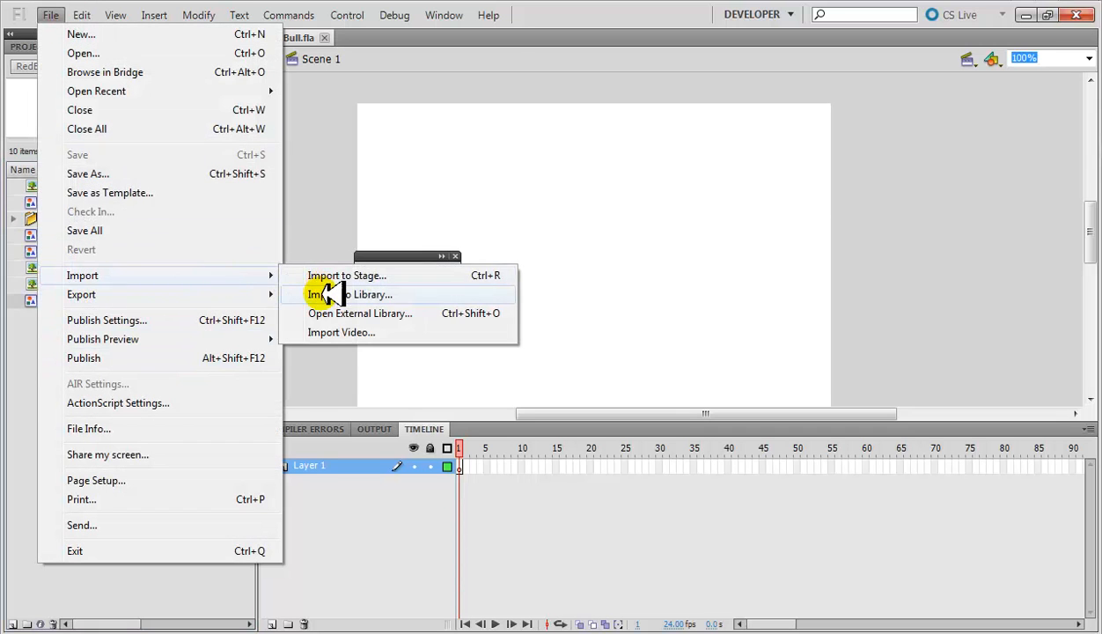
click(326, 293)
drag(442, 207, 445, 256)
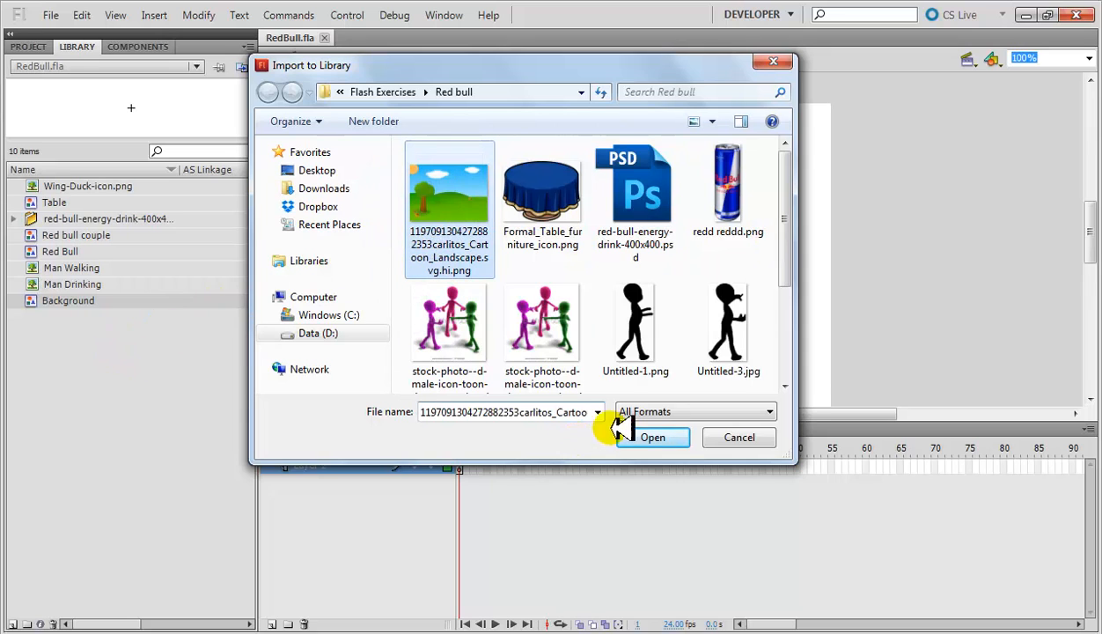
click(627, 433)
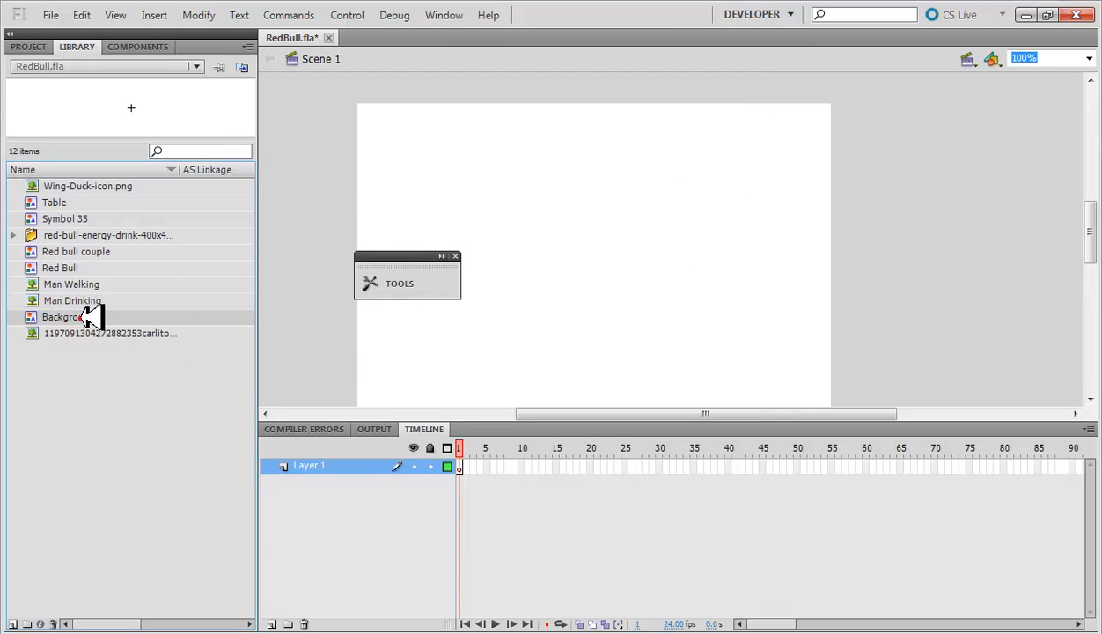
- Delete the empty Background symbol and rename the imported landscape image as Background
key(Delete)
click(88, 318)
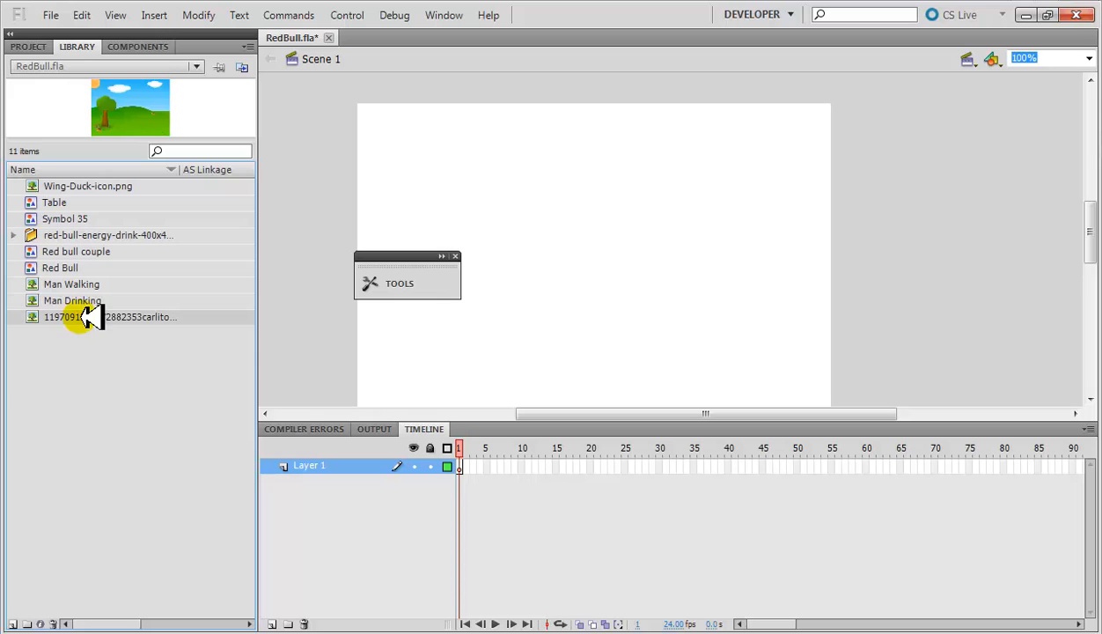
right_click(88, 319)
click(128, 387)
key(Caps_Lock)
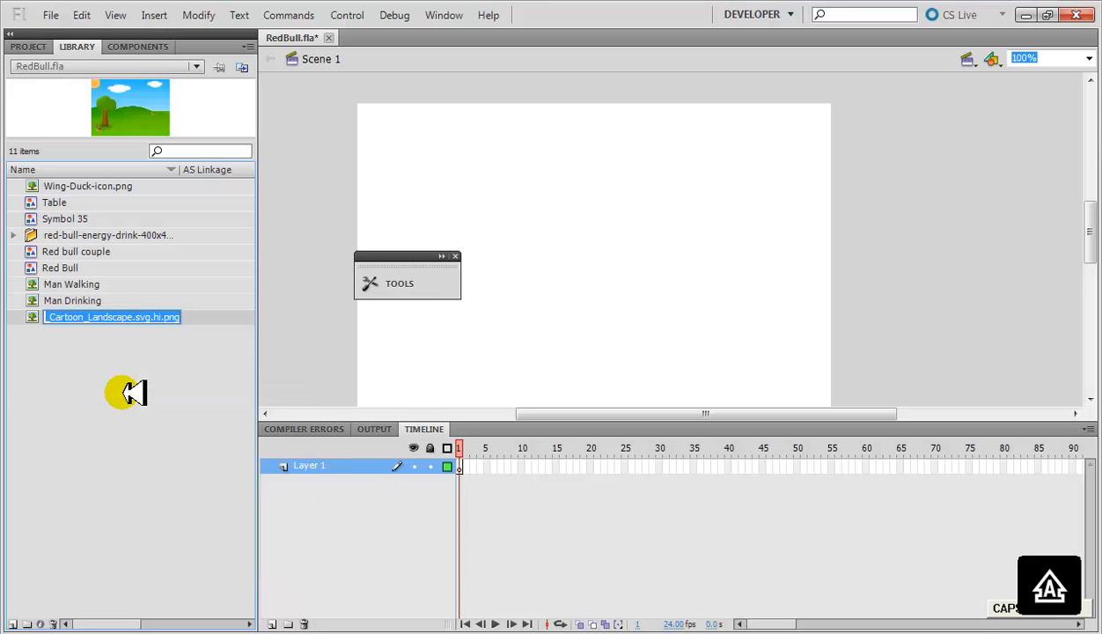
text(b)
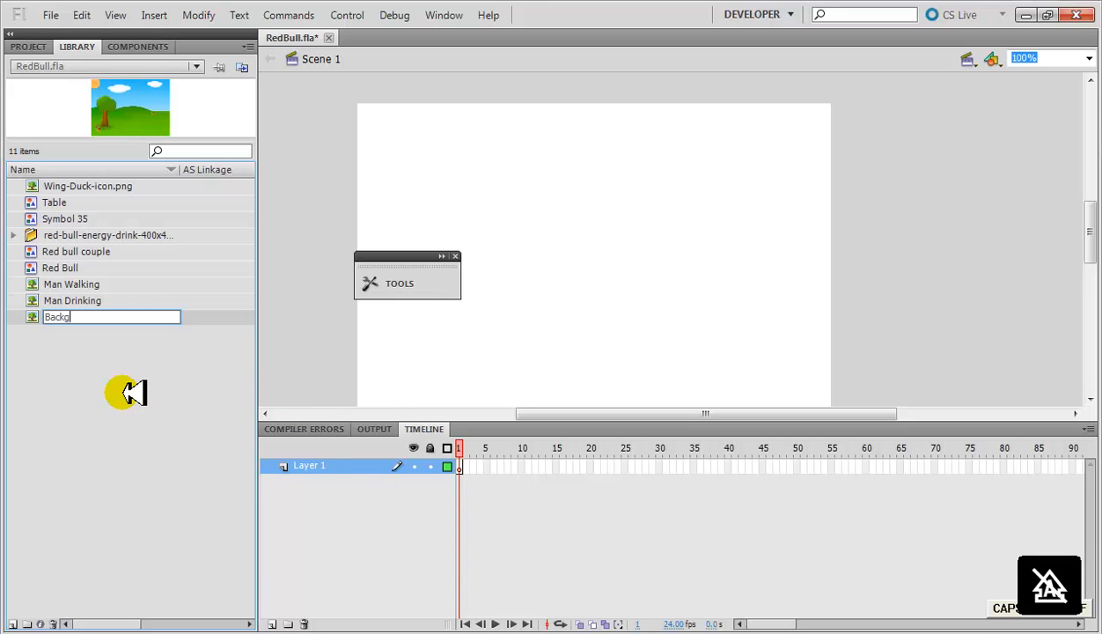
text(ackground)
key(Return)
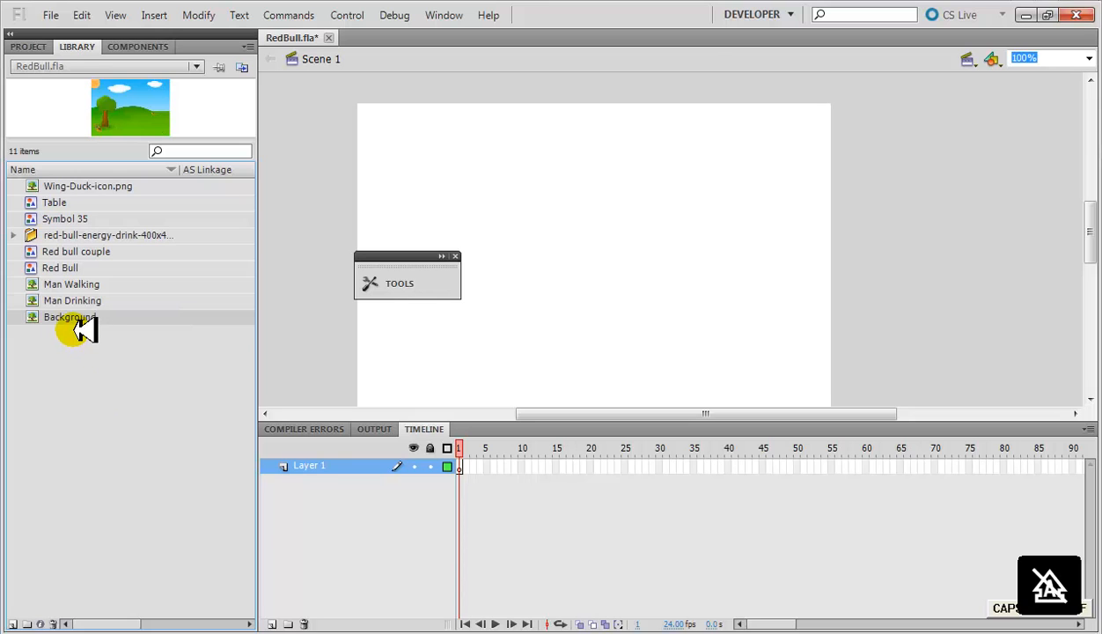
- Place the Background image on the stage and shrink its width and height with Free Transform to roughly fit the stage
drag(70, 317, 471, 469)
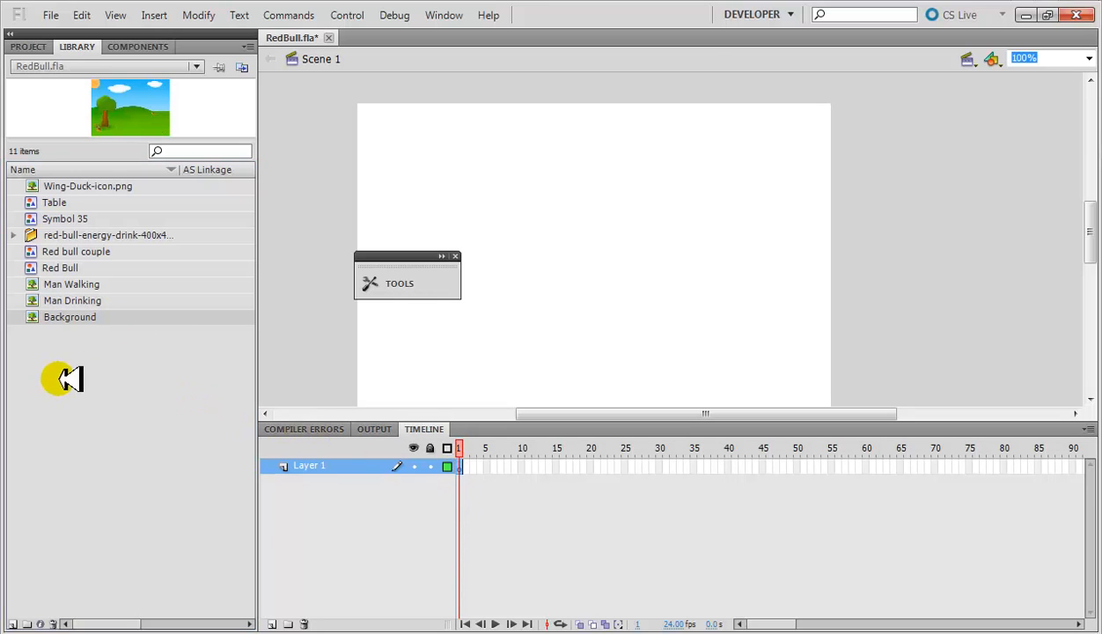
drag(64, 318, 601, 287)
right_click(574, 238)
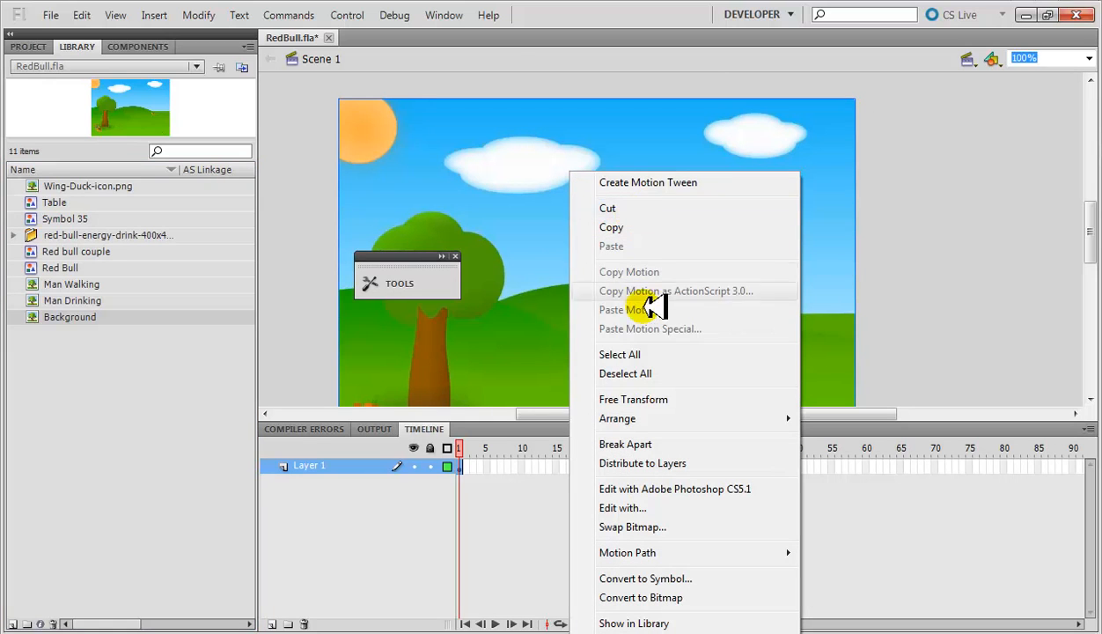
click(665, 398)
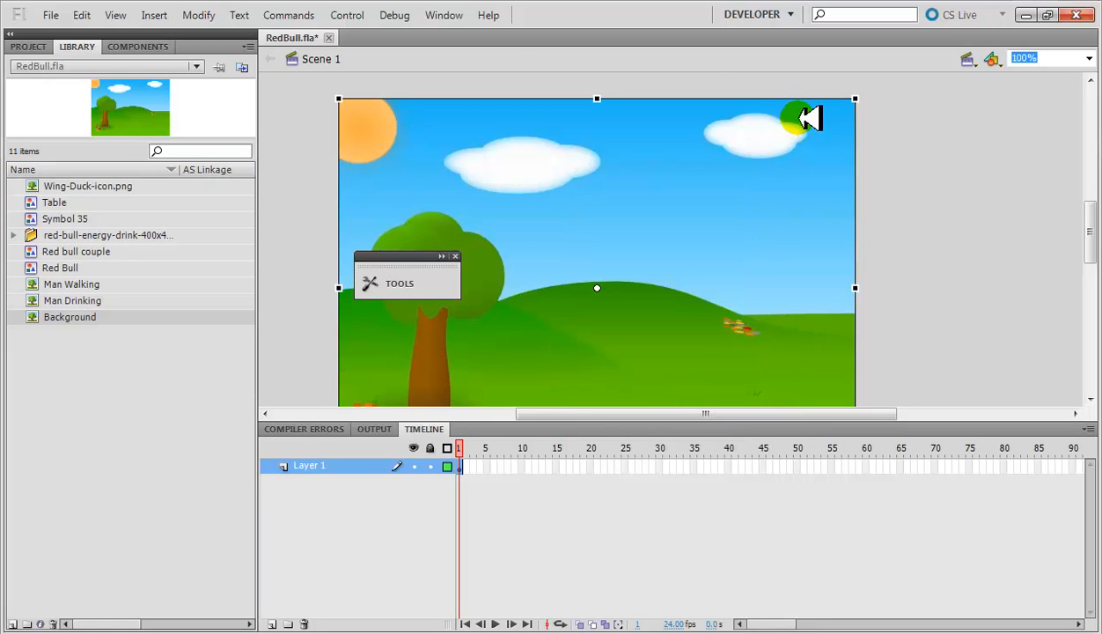
mouse_move(856, 93)
mouse_down()
mouse_move(833, 89)
mouse_move(862, 95)
mouse_up()
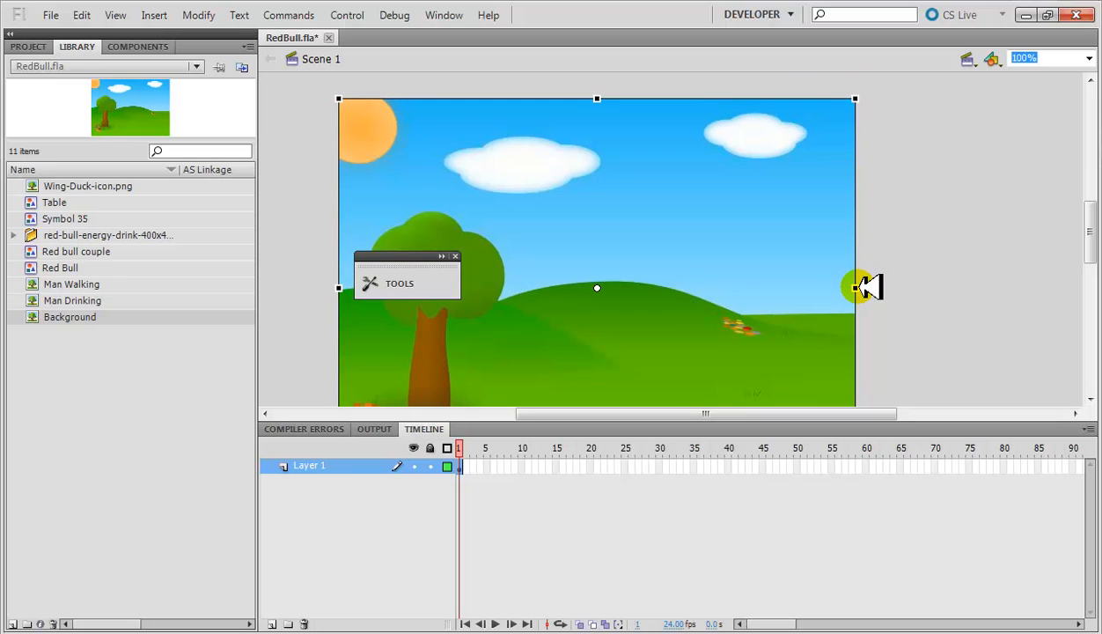
click(855, 287)
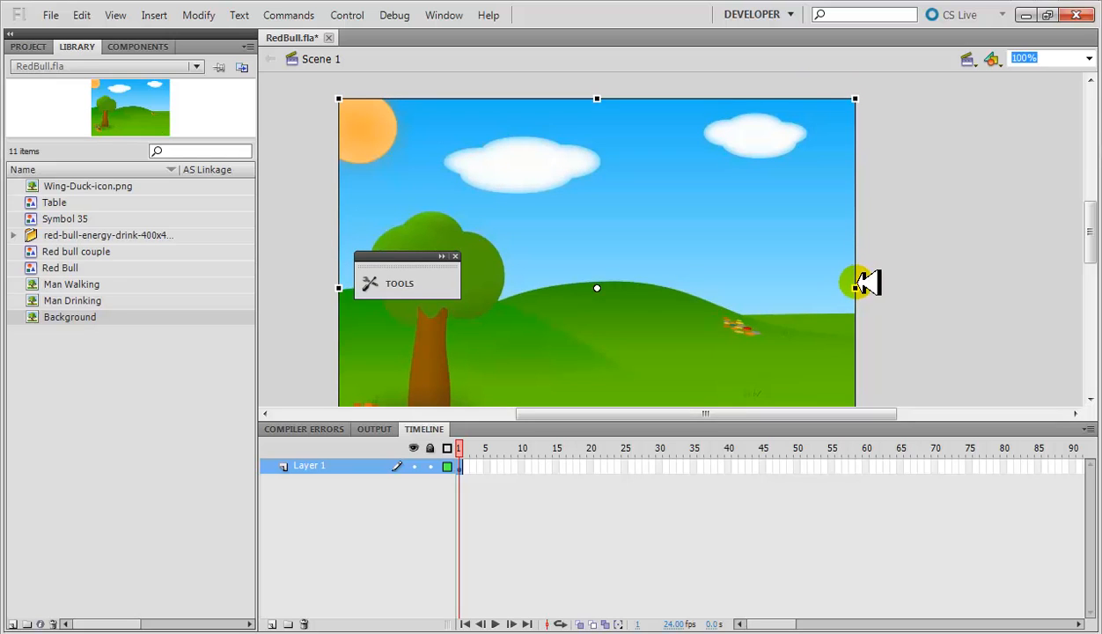
mouse_move(858, 286)
mouse_down()
mouse_move(832, 289)
mouse_move(842, 288)
mouse_up()
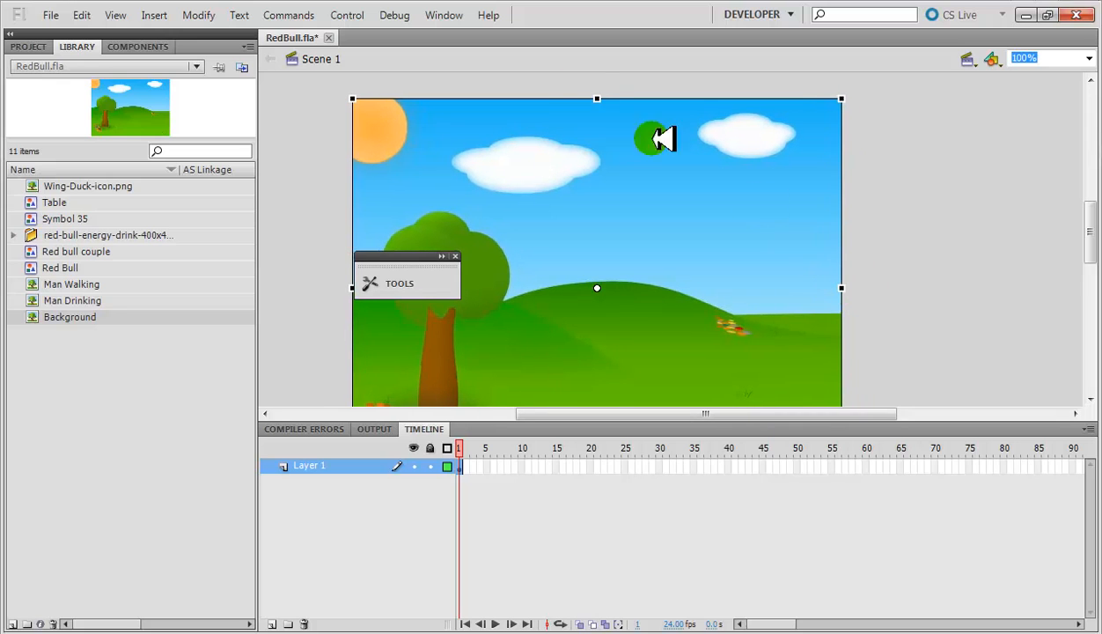
drag(607, 99, 608, 101)
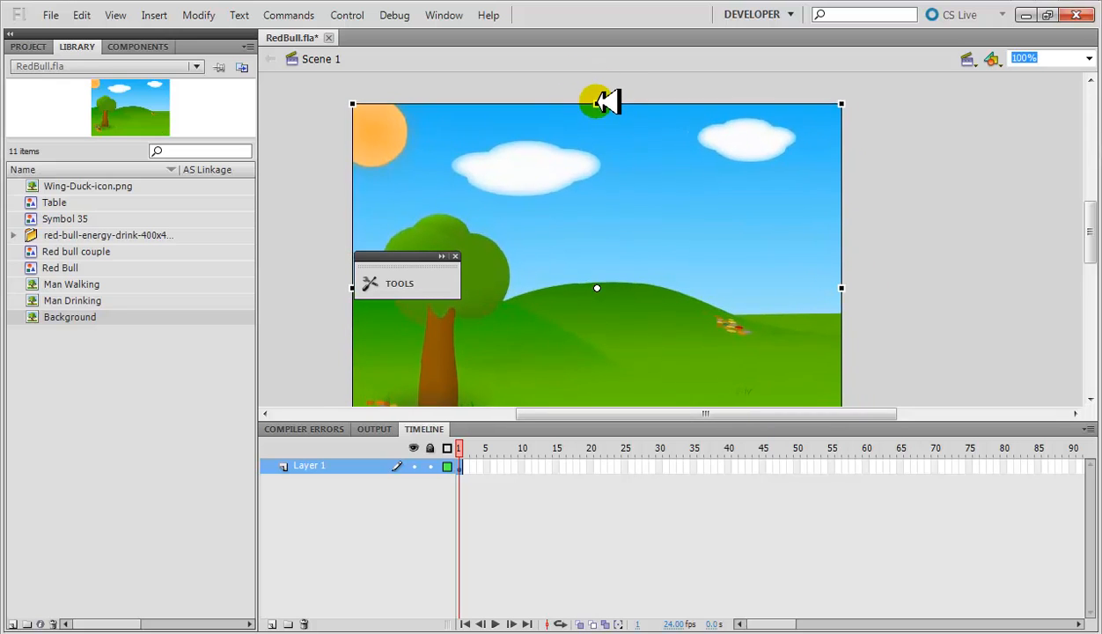
click(872, 218)
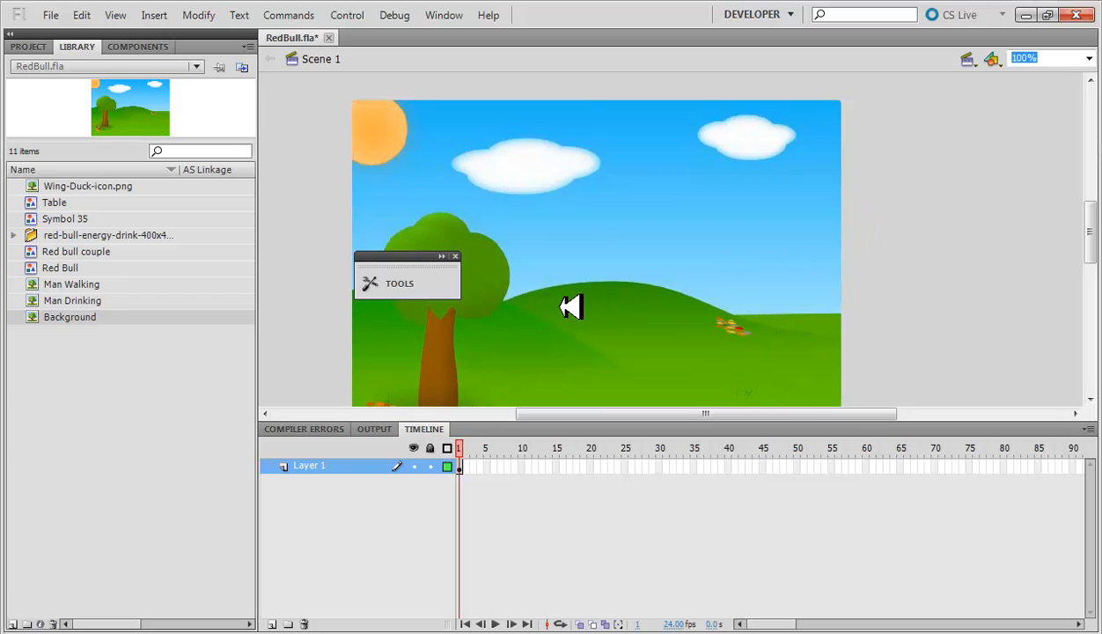
- Add a new layer above Layer 1 and name it Message
right_click(368, 468)
click(364, 552)
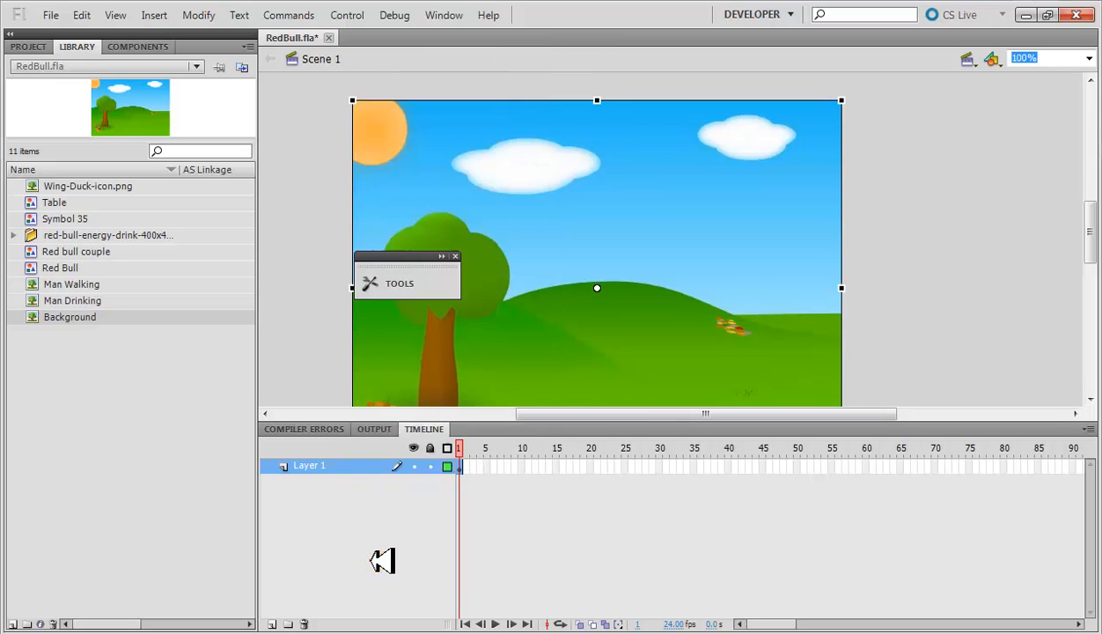
click(272, 622)
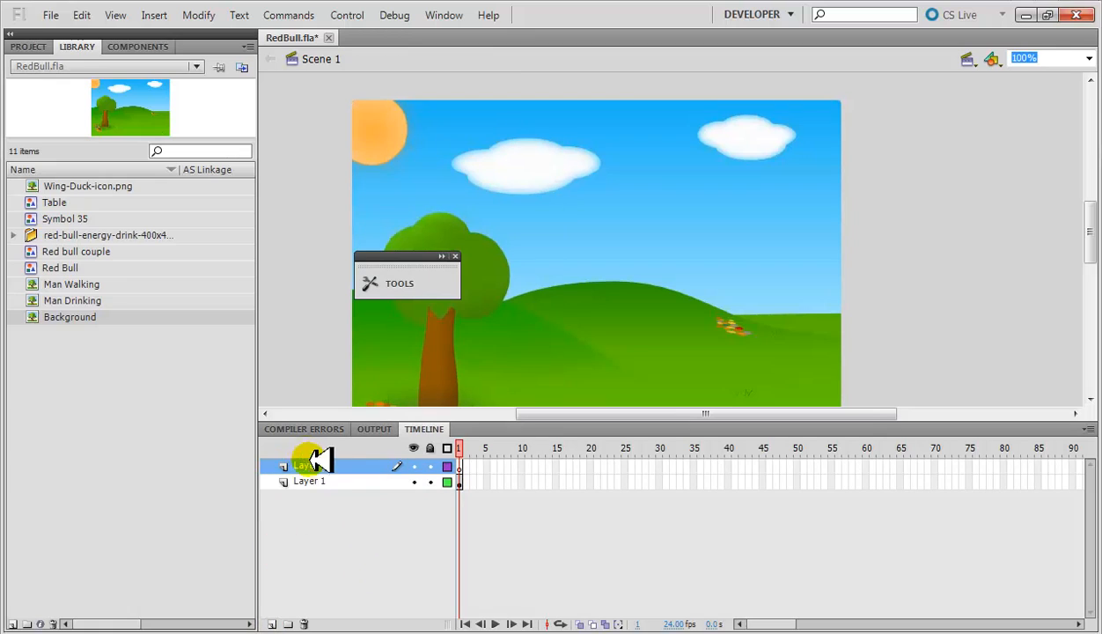
click(347, 482)
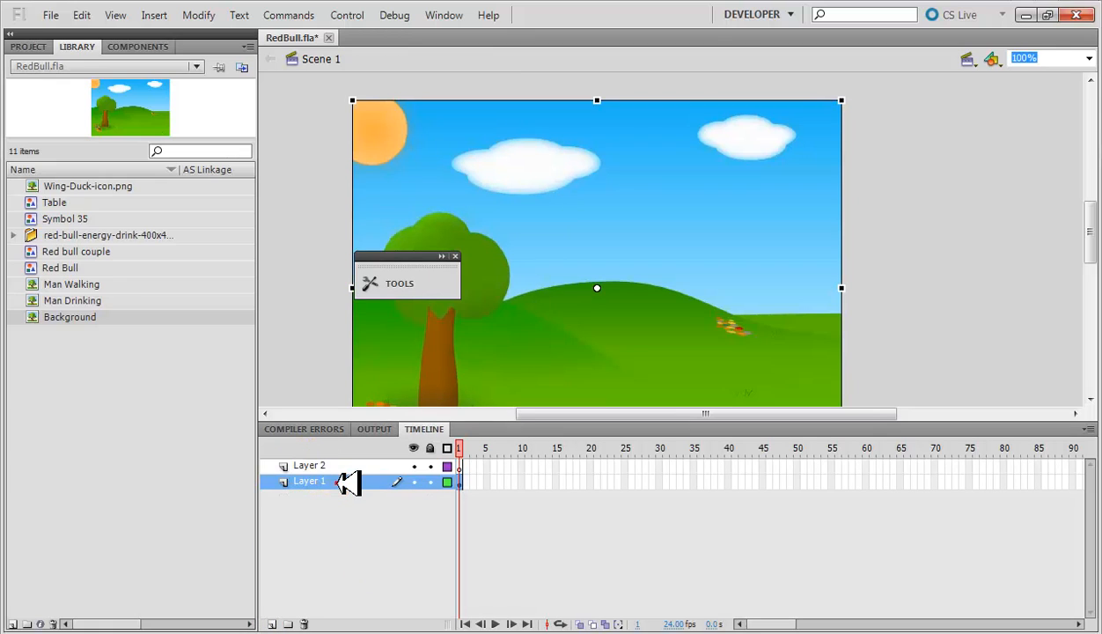
click(327, 466)
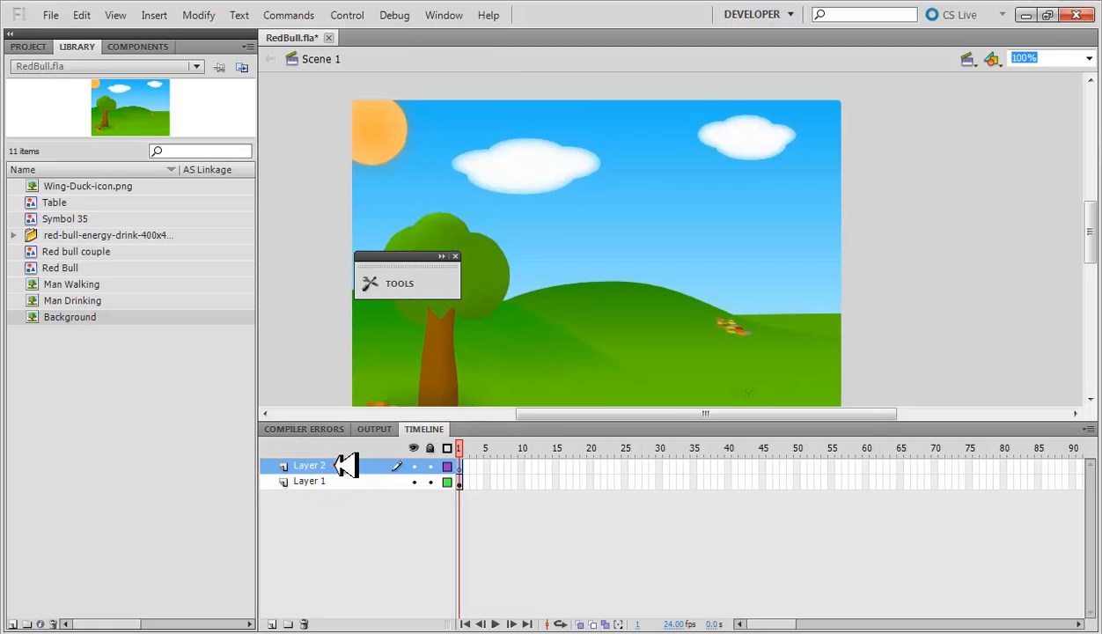
double_click(335, 466)
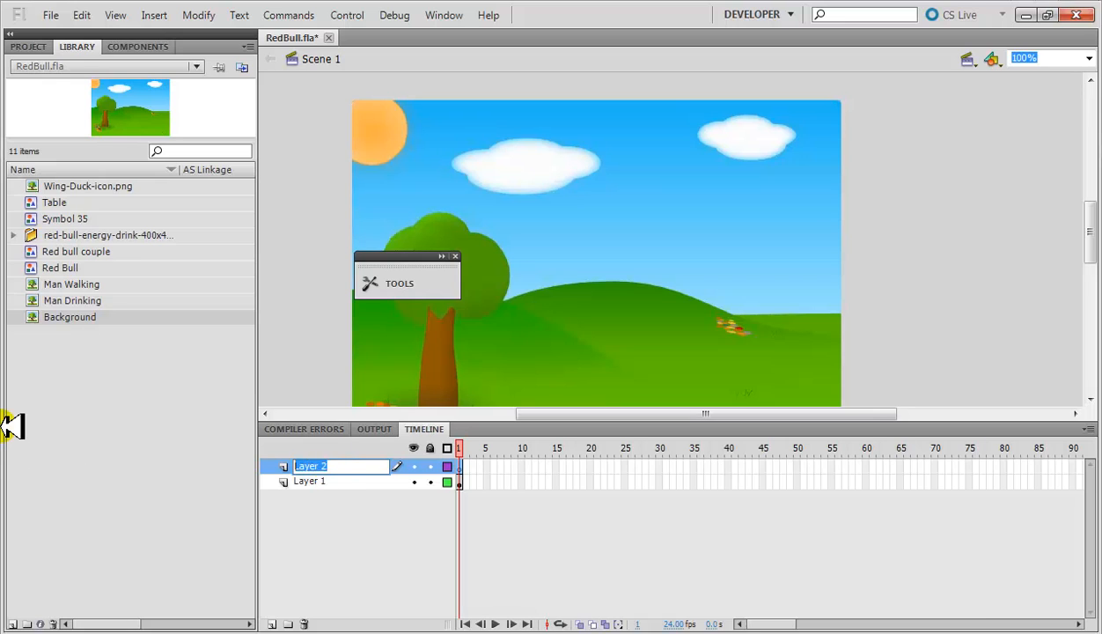
text(Message)
key(Return)
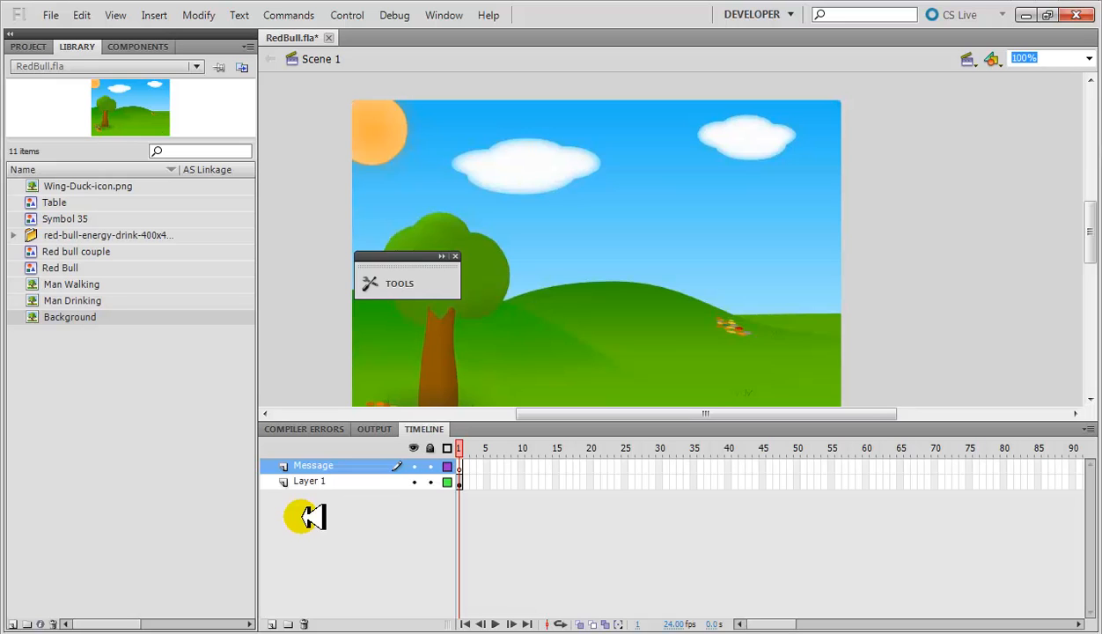
- Add a new layer above Message and name it Man
click(273, 623)
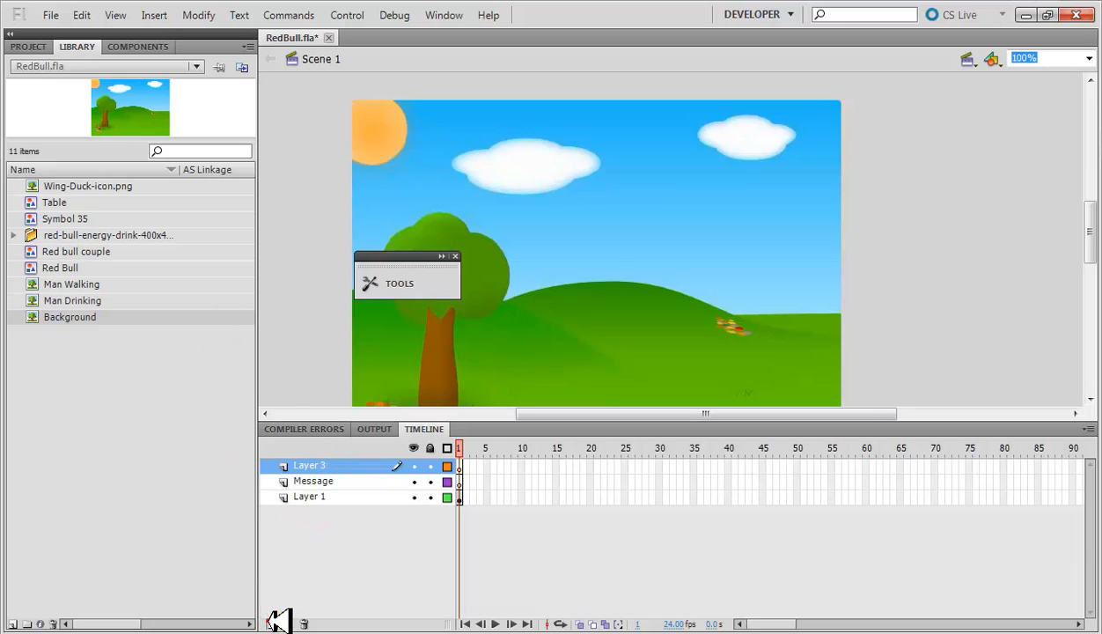
double_click(332, 466)
text(Man)
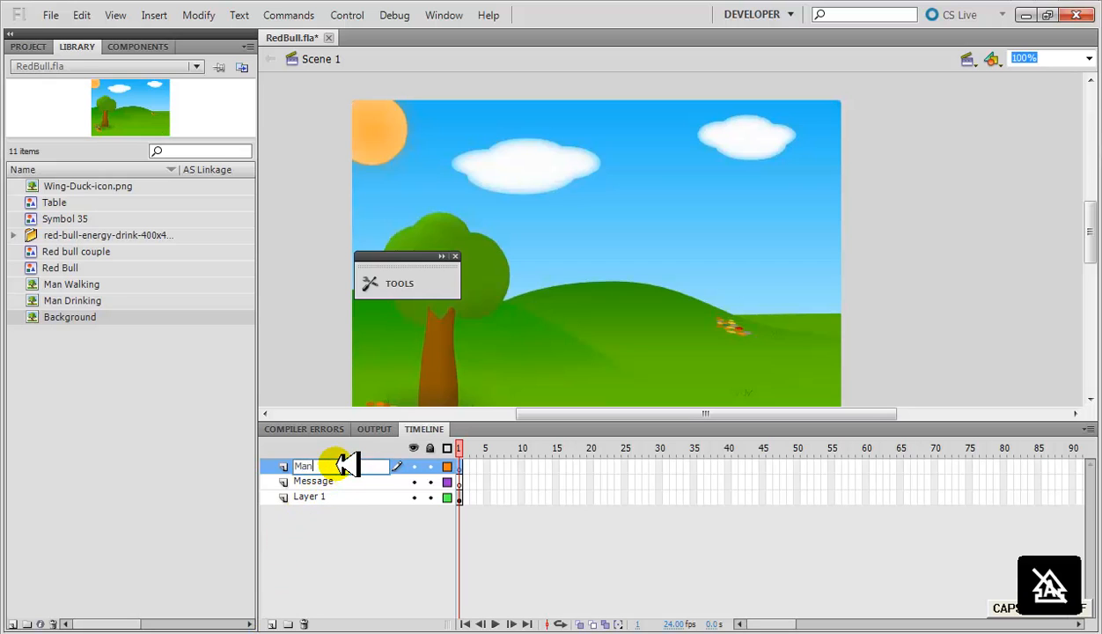
click(338, 557)
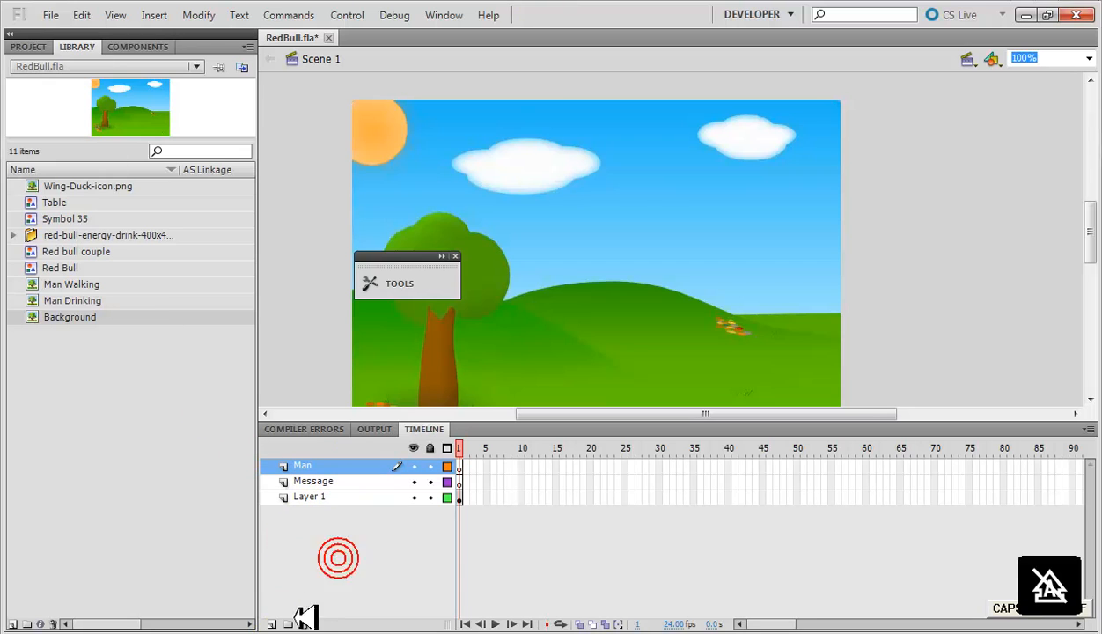
- Add a new layer above Man and name it Table
click(272, 624)
double_click(298, 466)
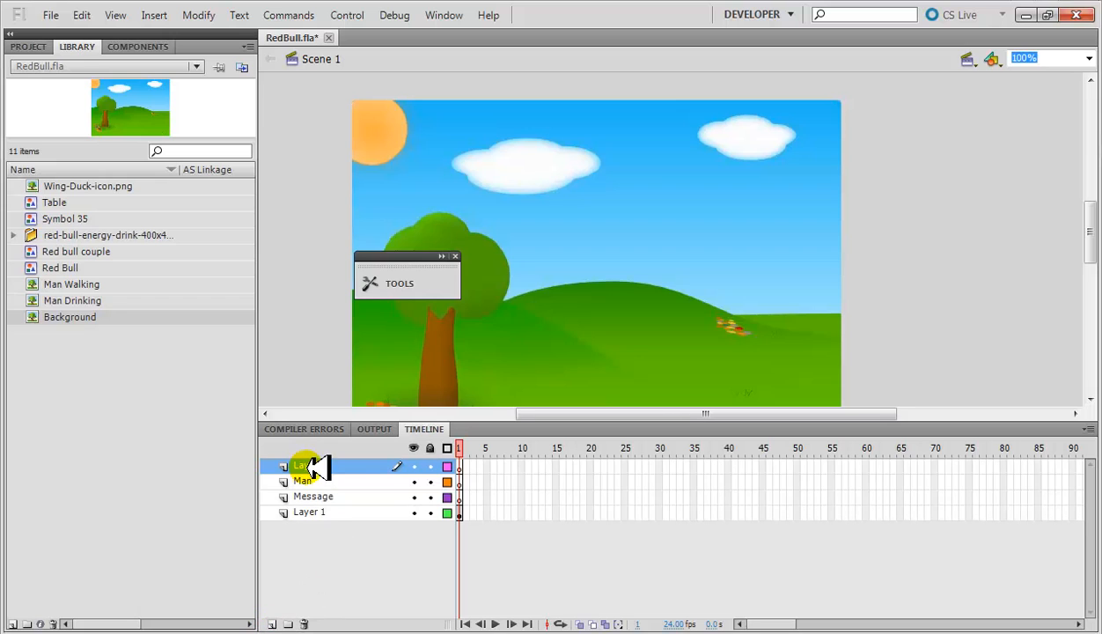
text(Table)
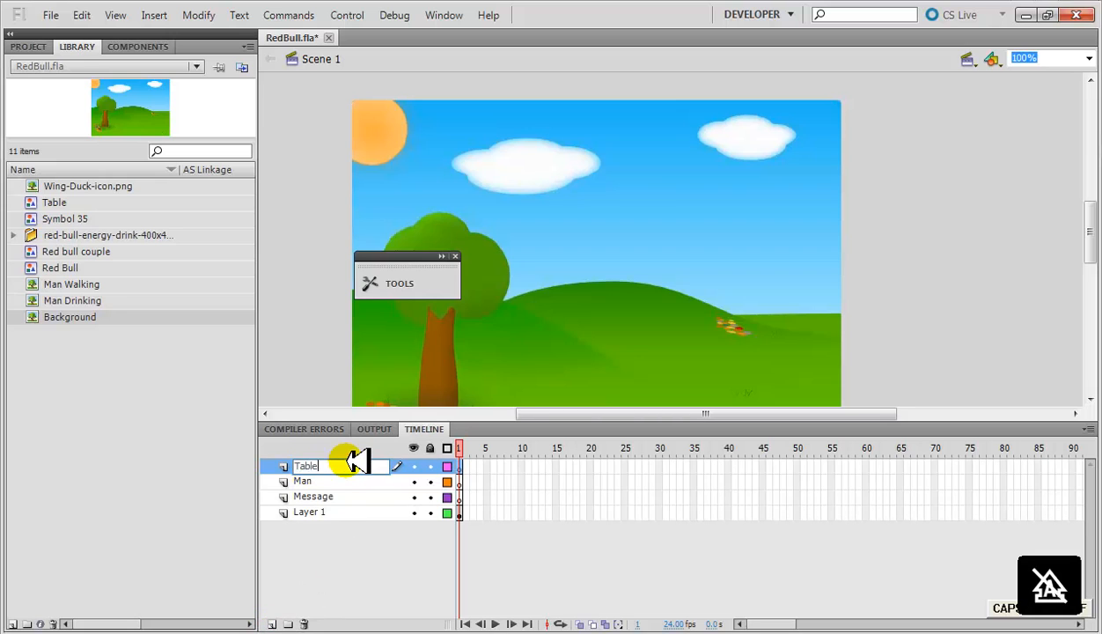
click(356, 568)
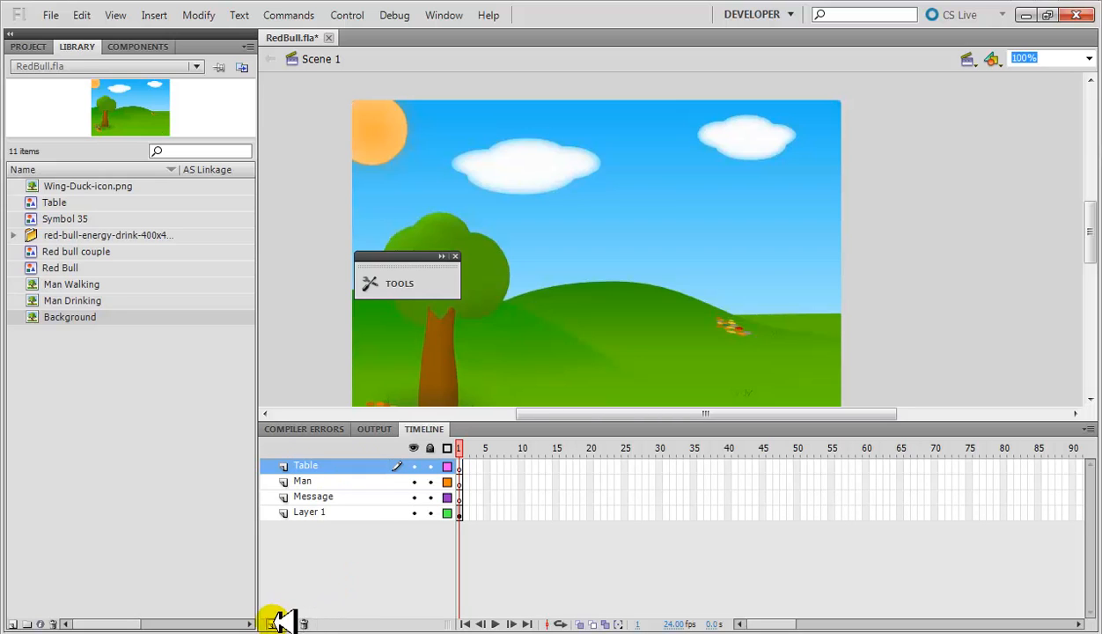
- Add a new layer above Table and name it RedBull
click(272, 623)
double_click(356, 468)
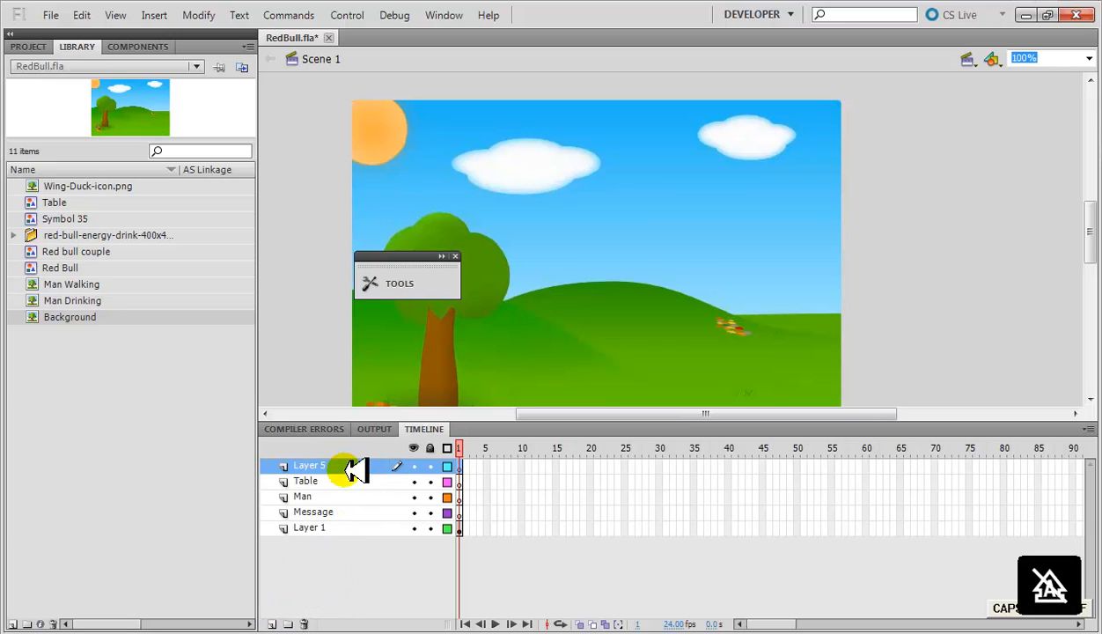
text(r)
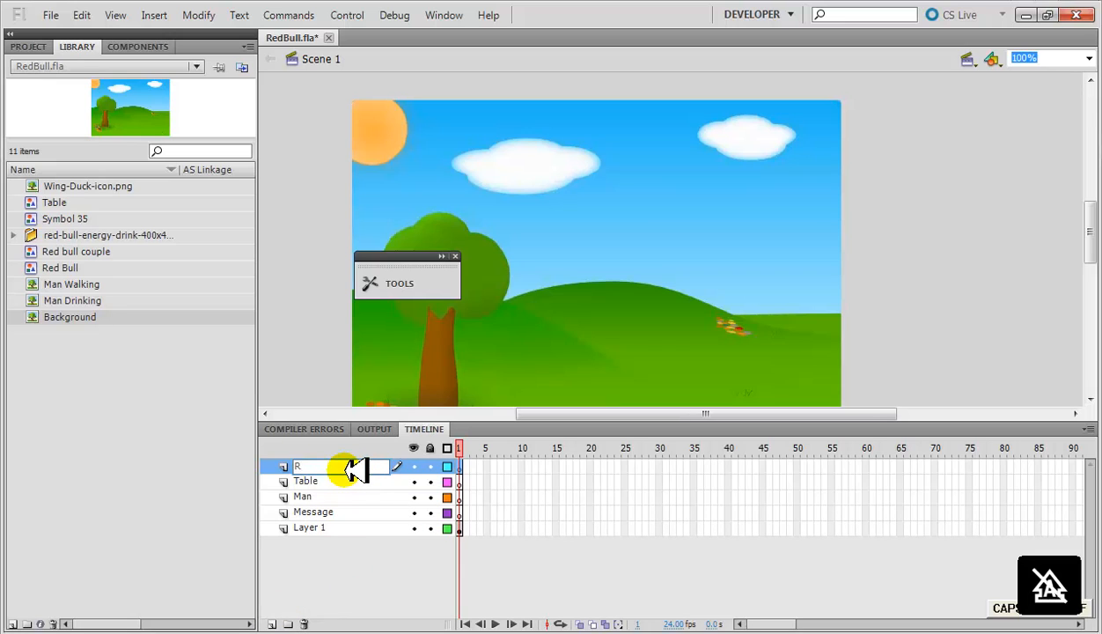
key(Return)
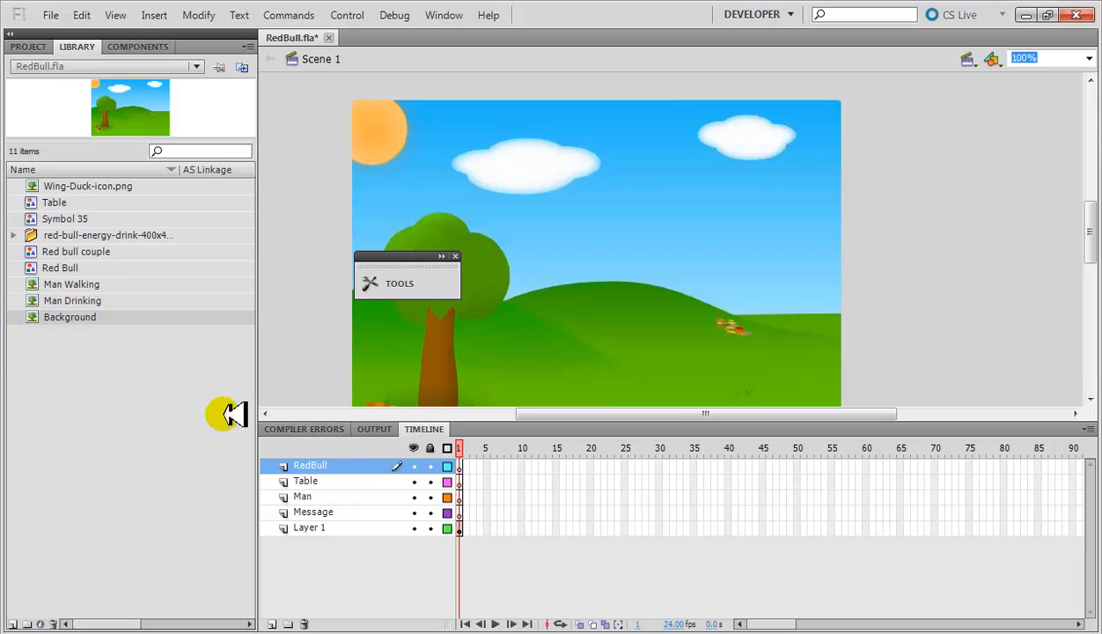
- Try inserting a regular frame at frame 2 of Layer 1, comparing it with frame 1, and undo the insertion
click(461, 528)
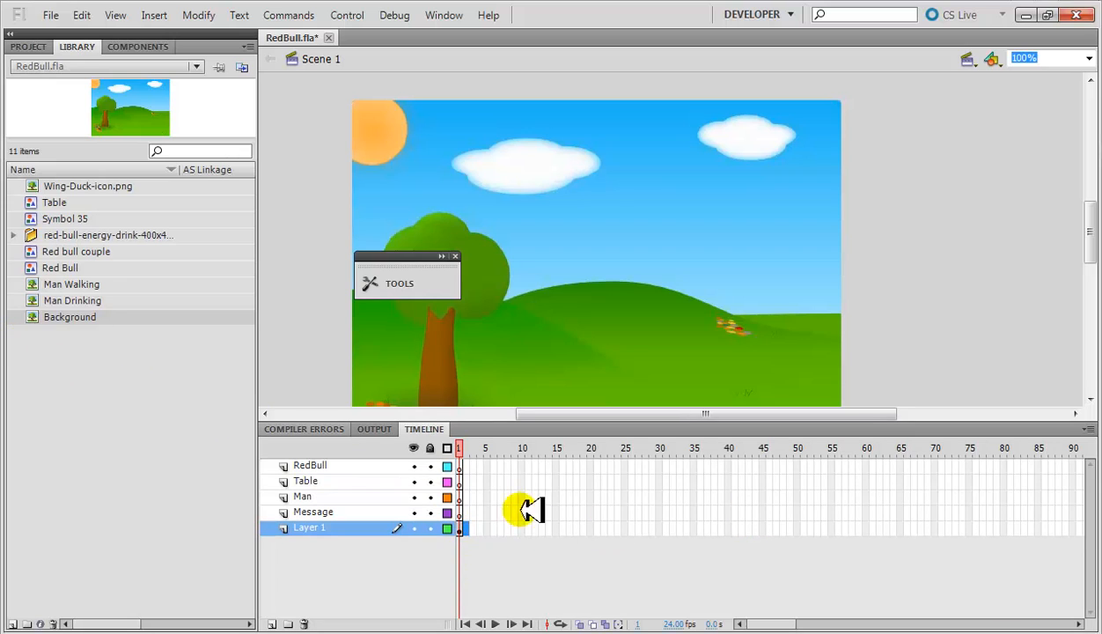
click(470, 444)
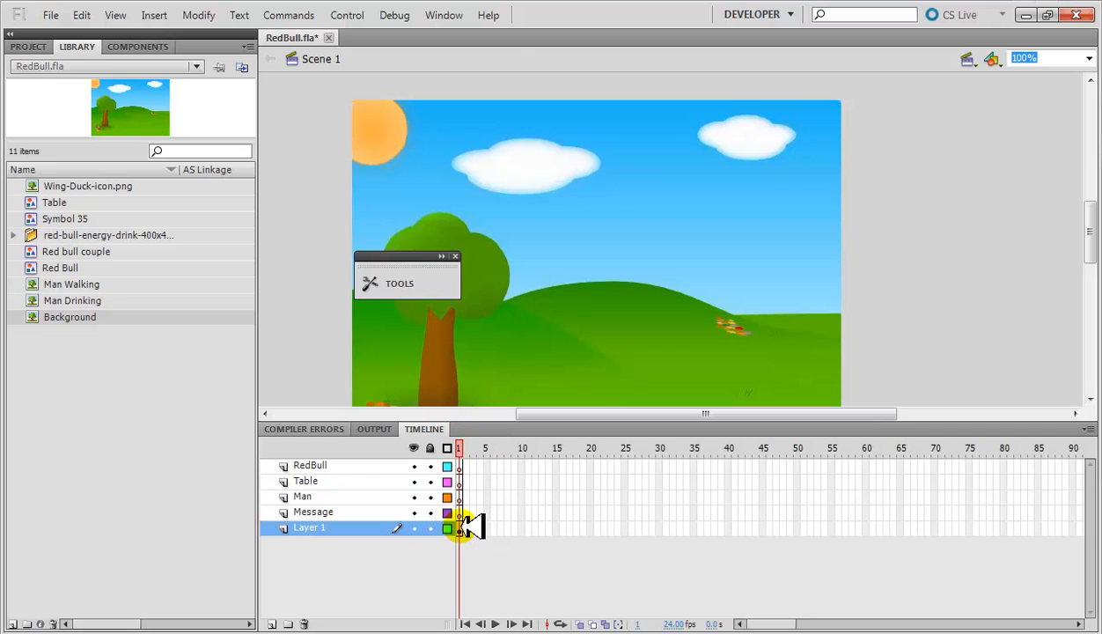
click(459, 528)
click(462, 446)
right_click(474, 526)
click(583, 138)
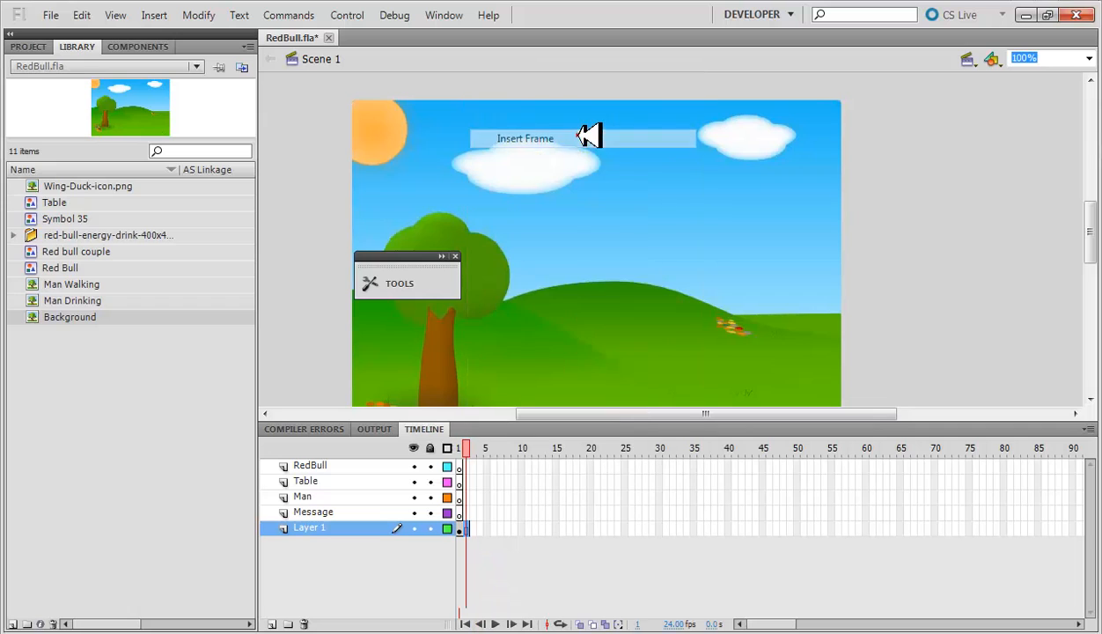
click(467, 450)
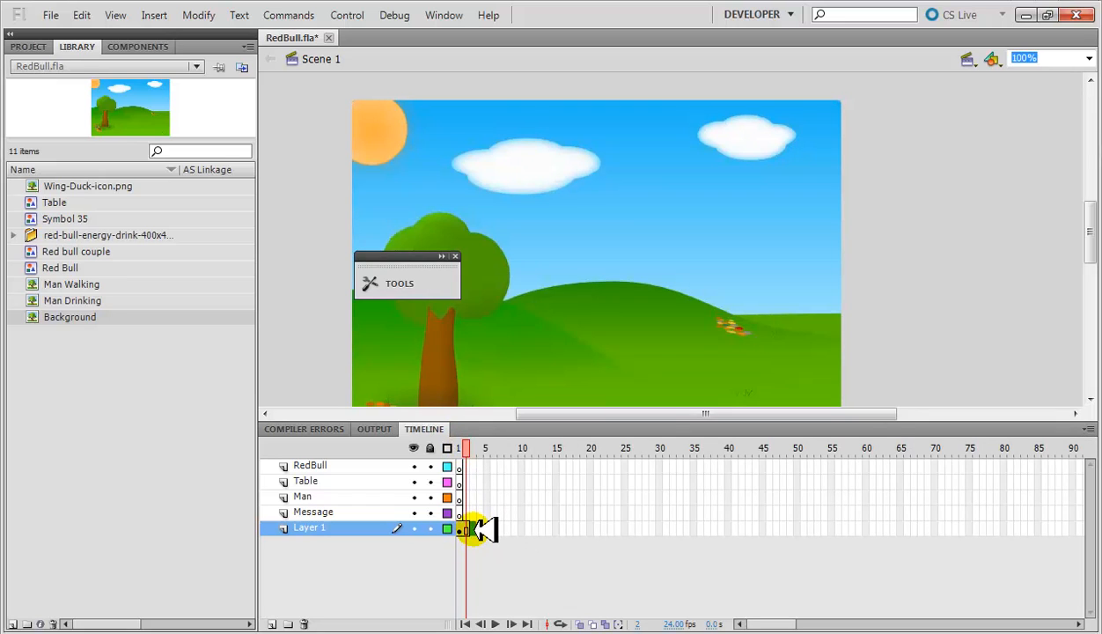
key(ctrl+z)
key(ctrl+z)
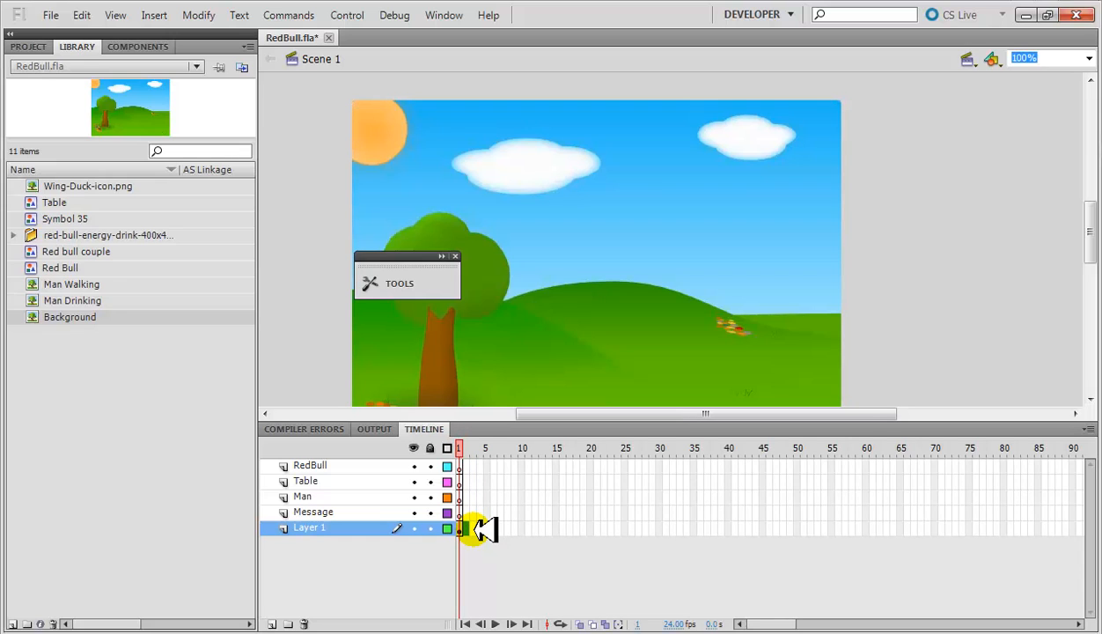
- Try inserting a keyframe at frame 2 of Layer 1
click(523, 515)
click(464, 528)
right_click(476, 528)
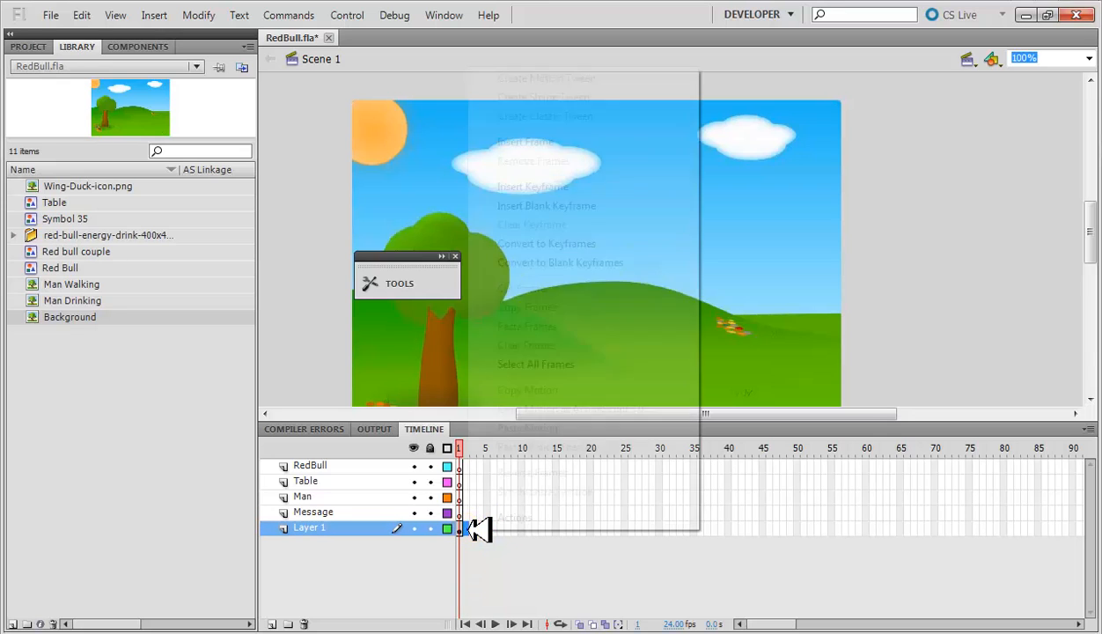
click(560, 186)
click(522, 528)
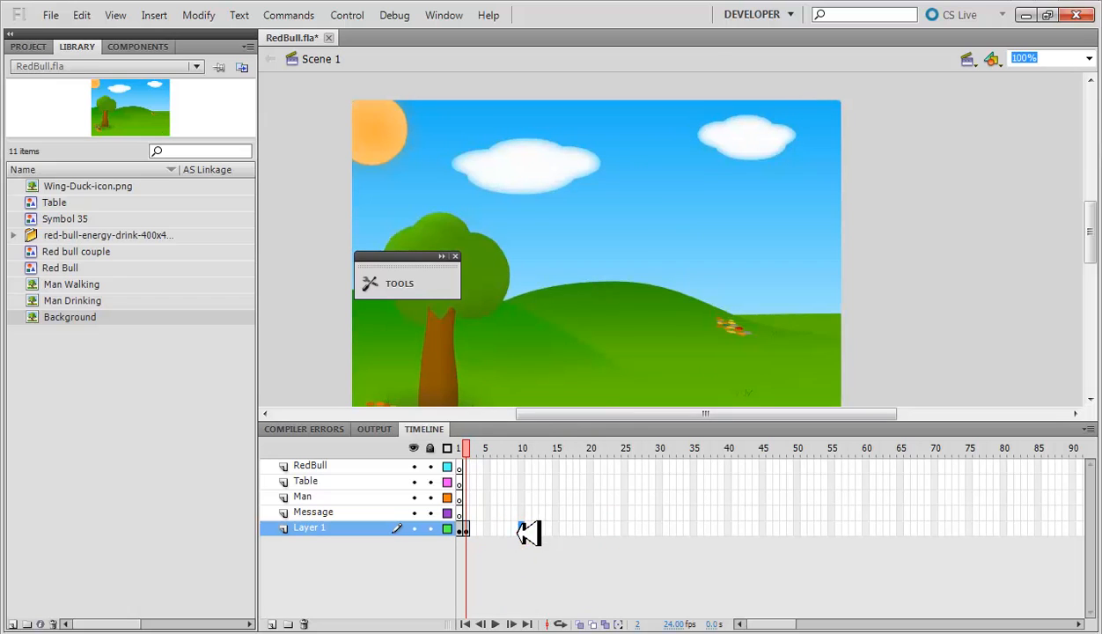
- Add a keyframe at frame 2 of Layer 1, delete the Background image from it, and go back to frame 1
click(459, 529)
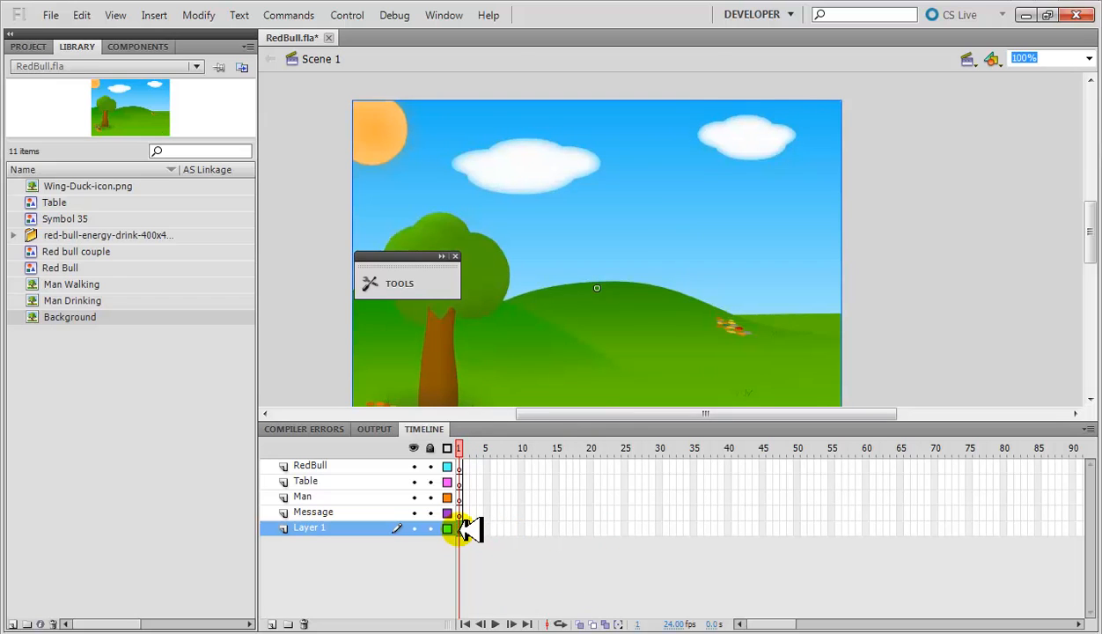
click(466, 528)
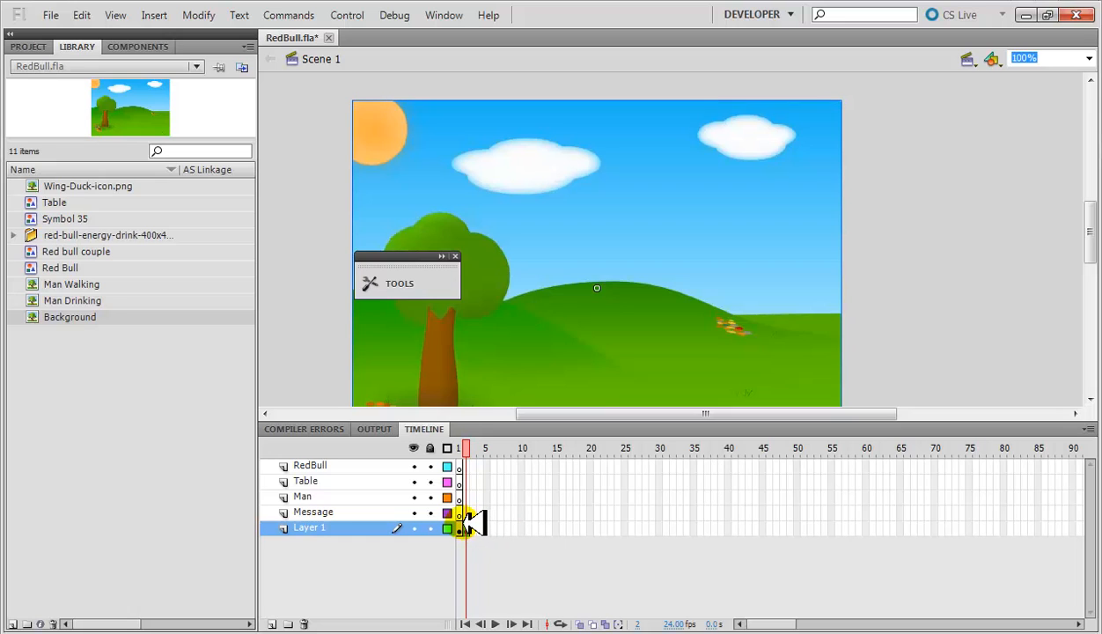
click(459, 526)
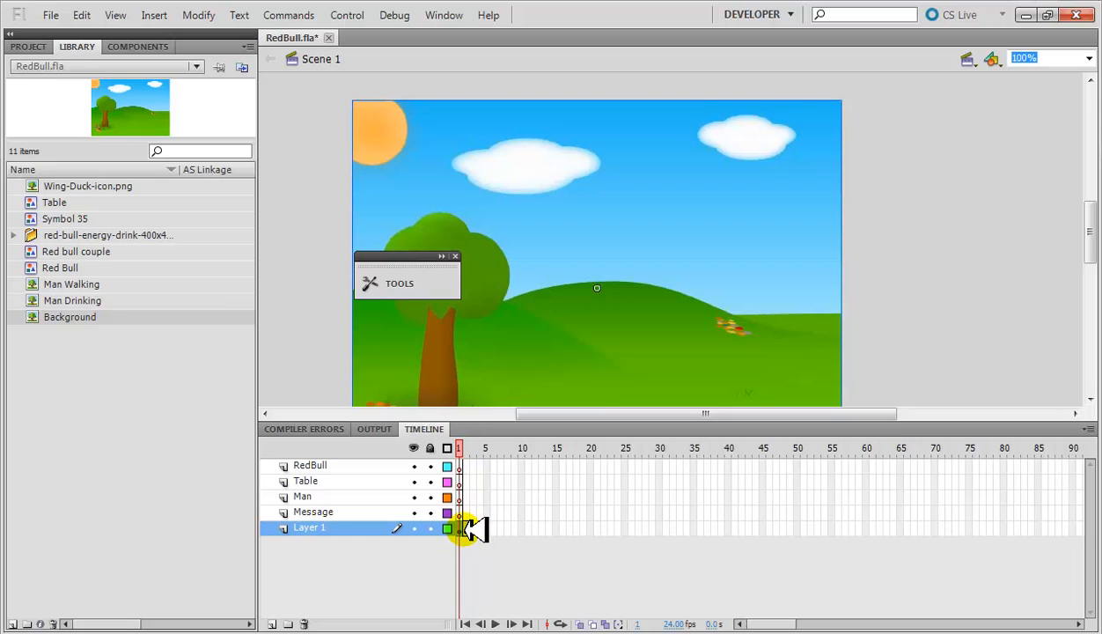
key(F6)
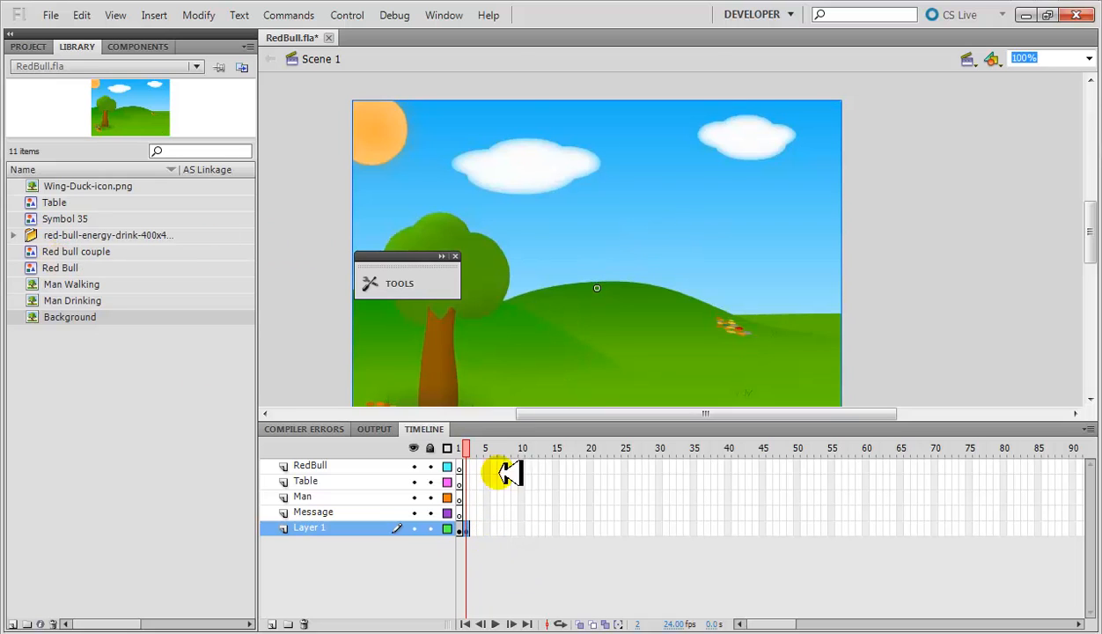
click(393, 284)
click(473, 98)
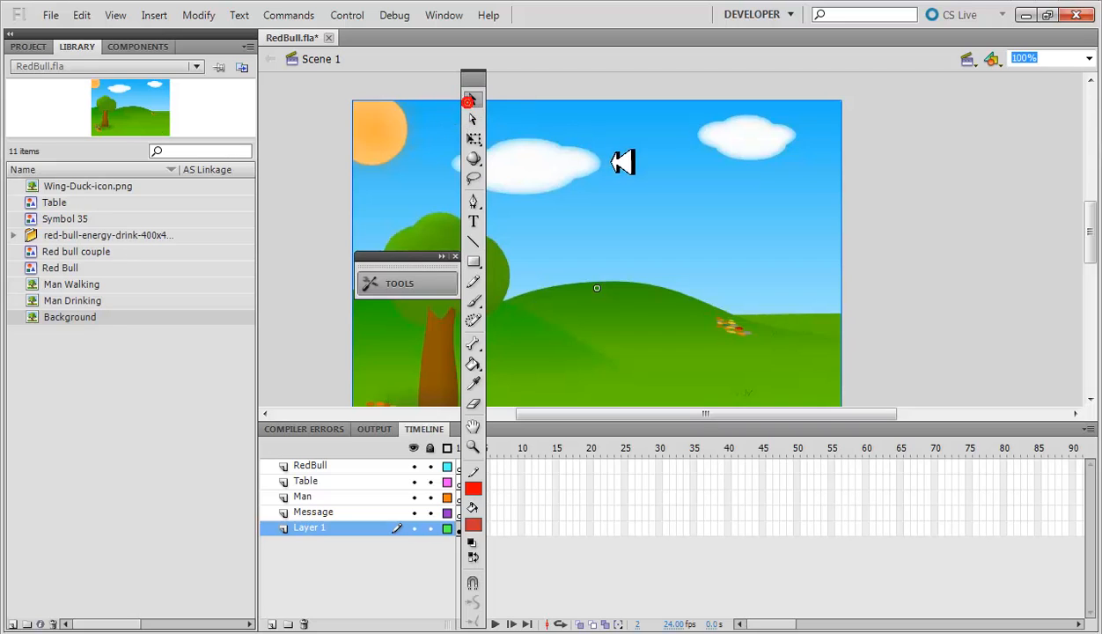
click(660, 175)
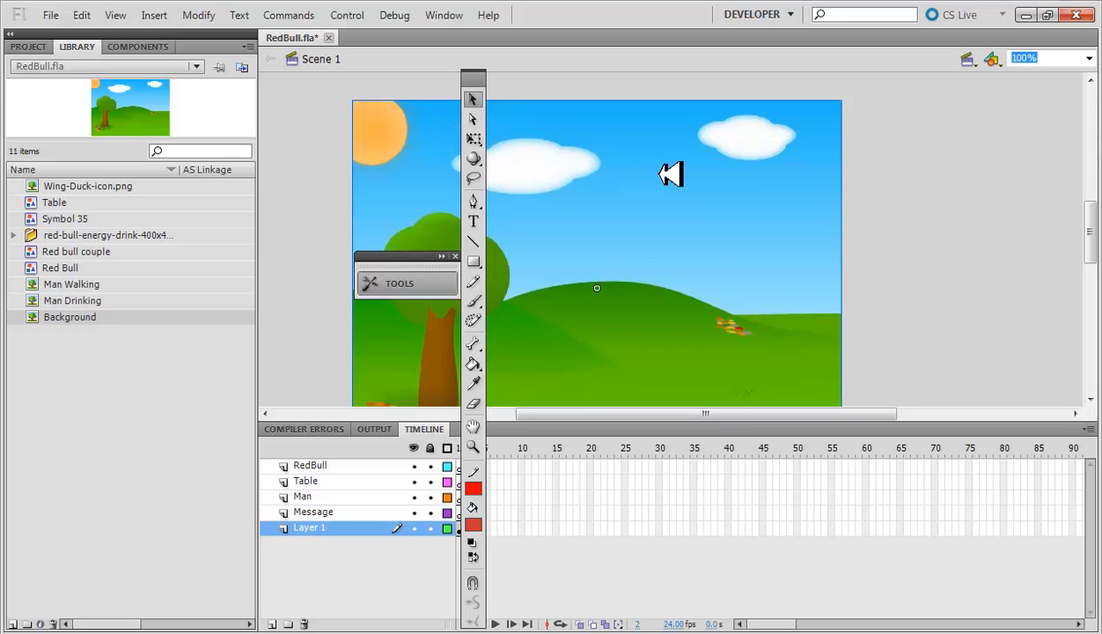
key(Delete)
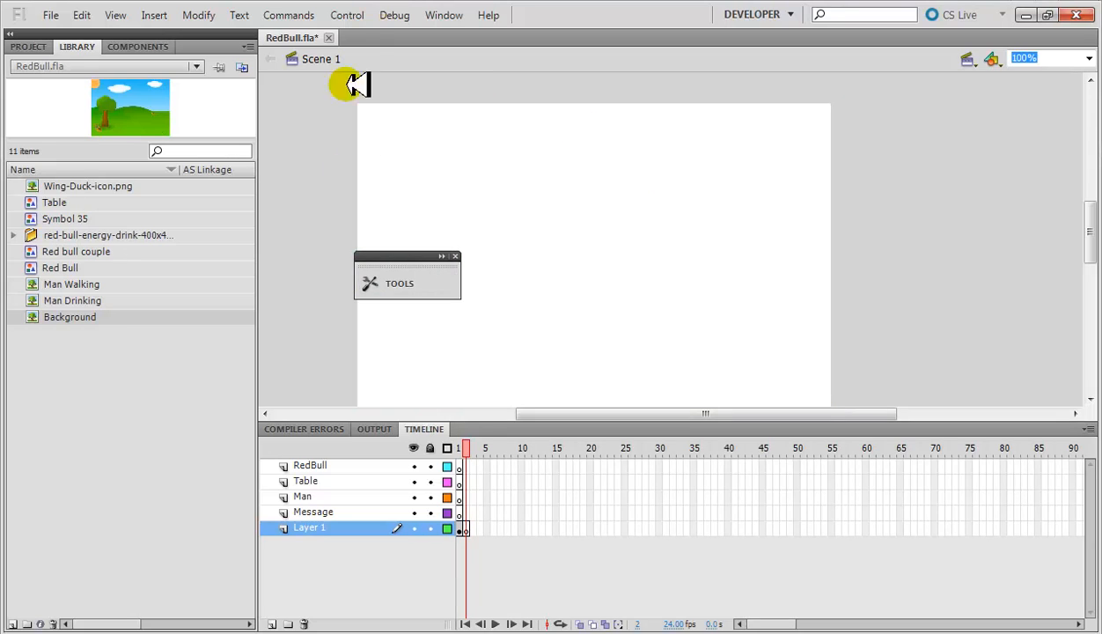
click(564, 552)
drag(474, 445, 458, 447)
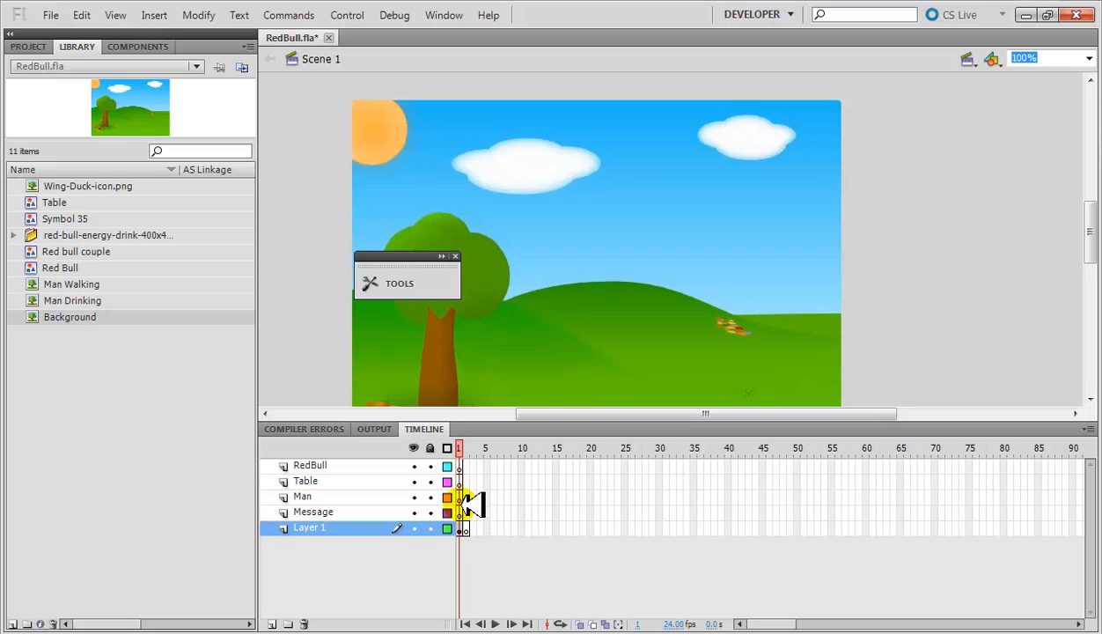
- Insert a blank keyframe at frame 2 of Layer 1, place the Man Drinking image on its stage, and return to frame 1
click(474, 446)
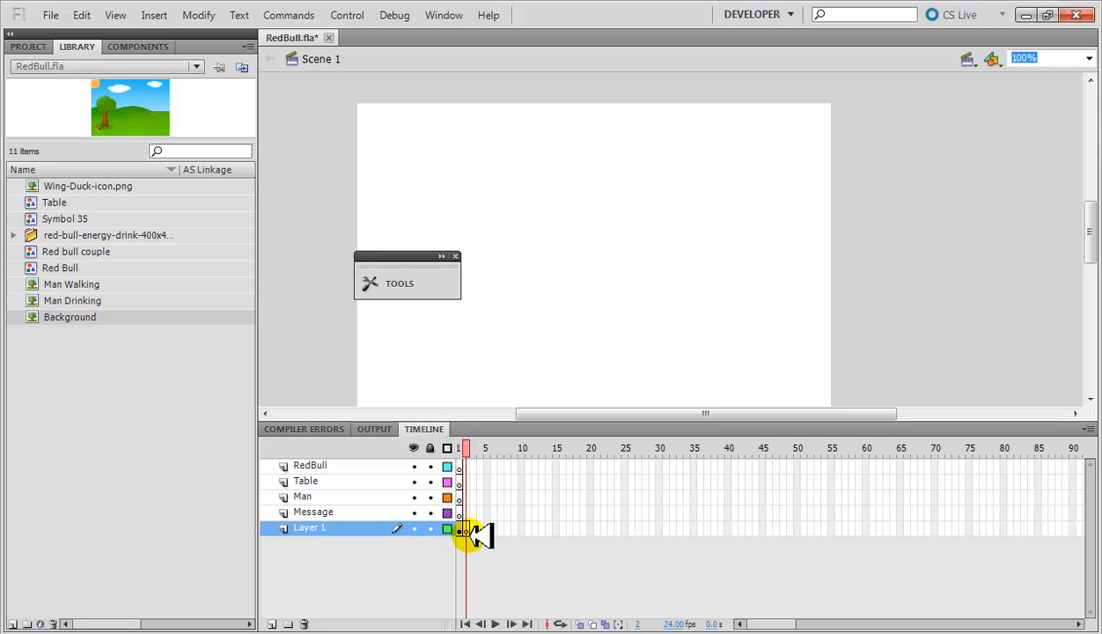
key(F7)
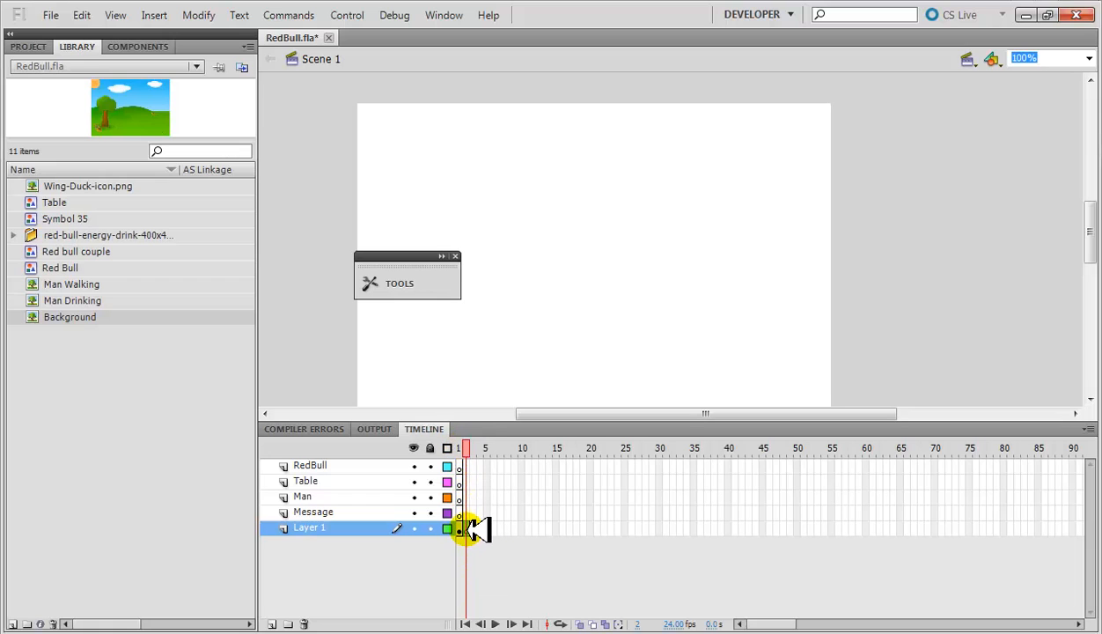
click(101, 300)
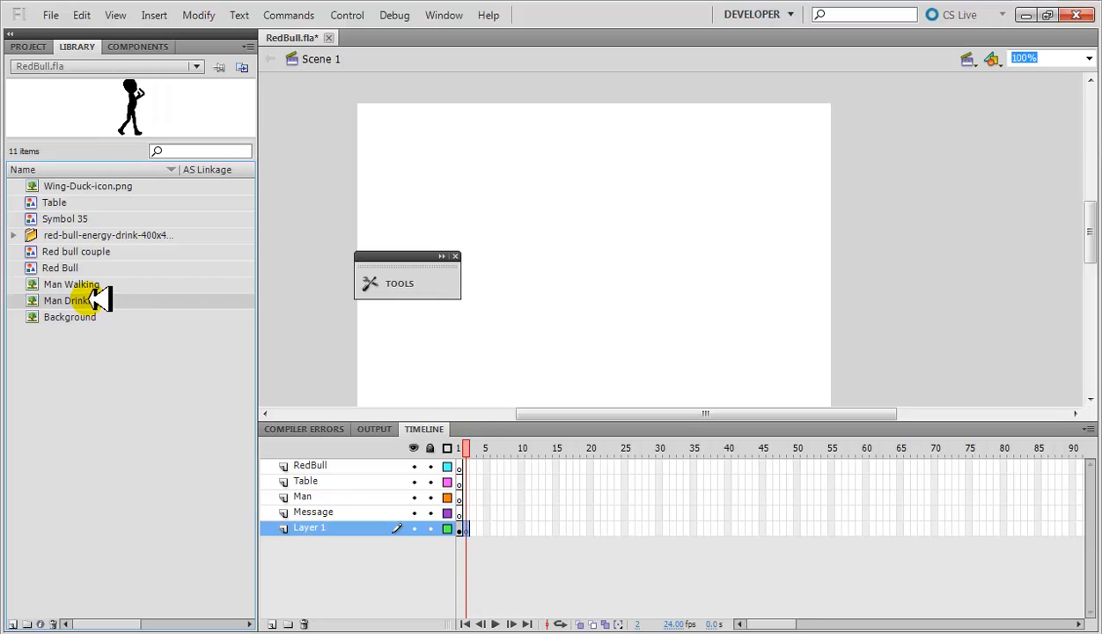
drag(95, 298, 608, 256)
click(460, 445)
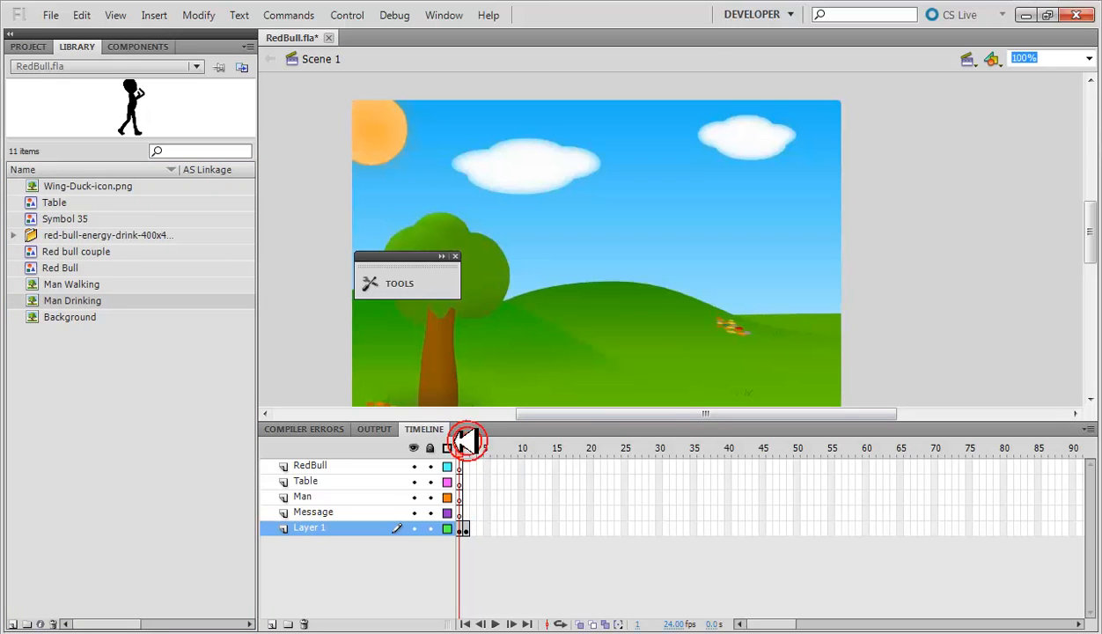
- Rename Layer 1 as Background
right_click(322, 528)
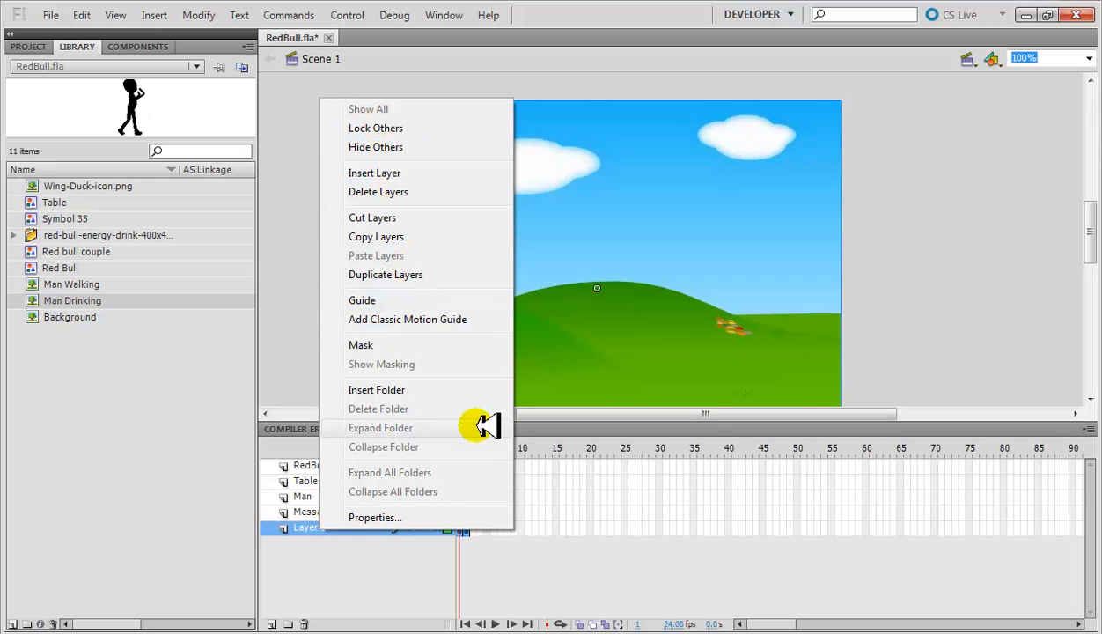
click(354, 609)
double_click(344, 527)
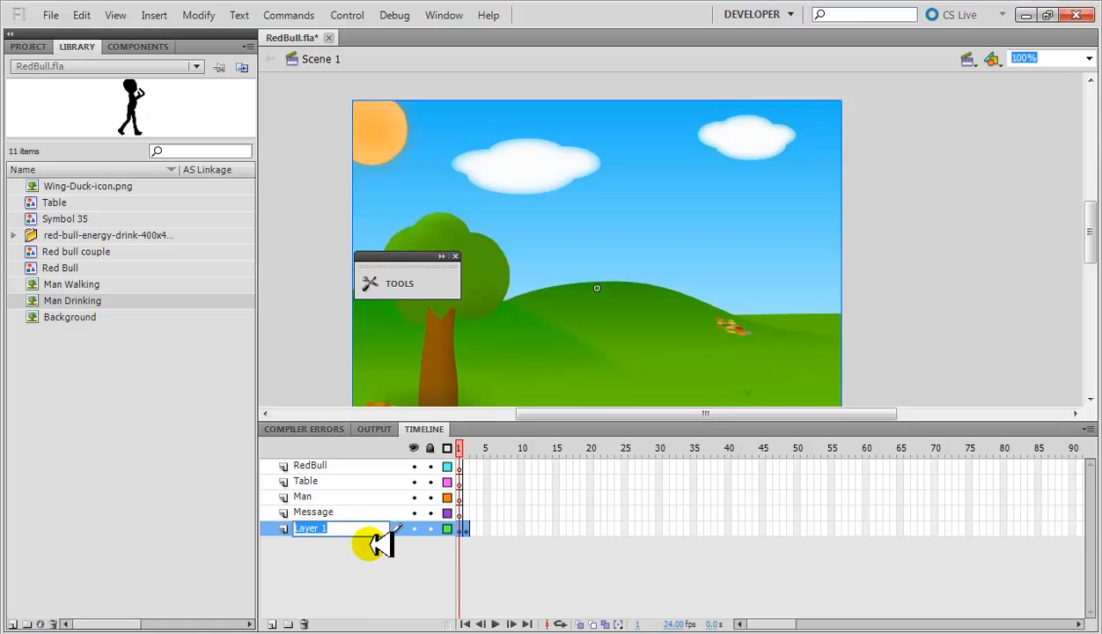
key(Caps_Lock)
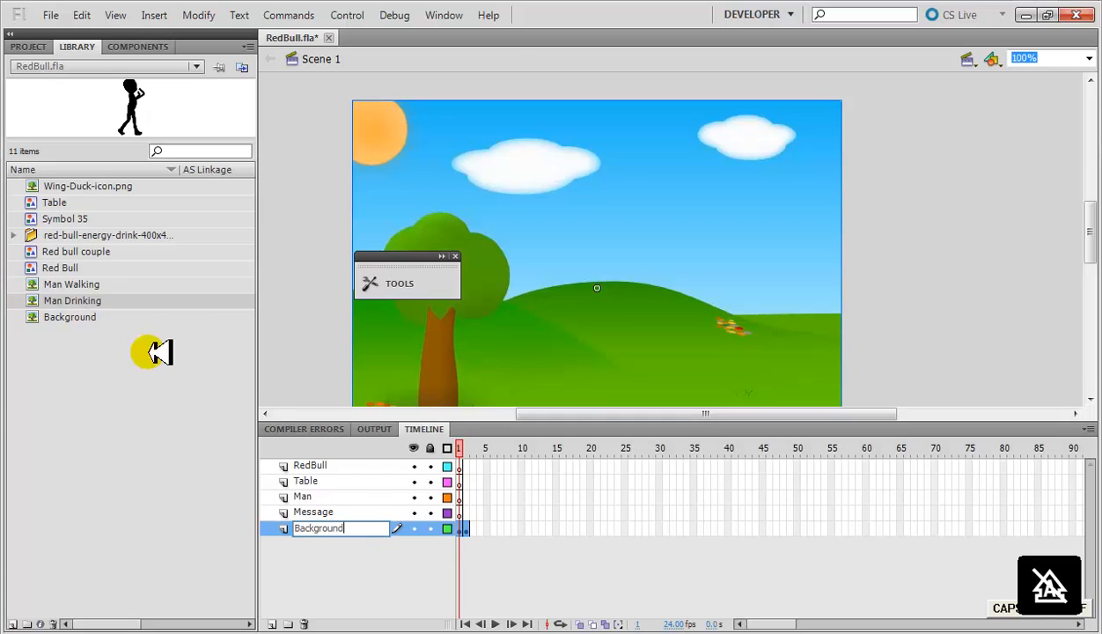
click(336, 553)
click(336, 529)
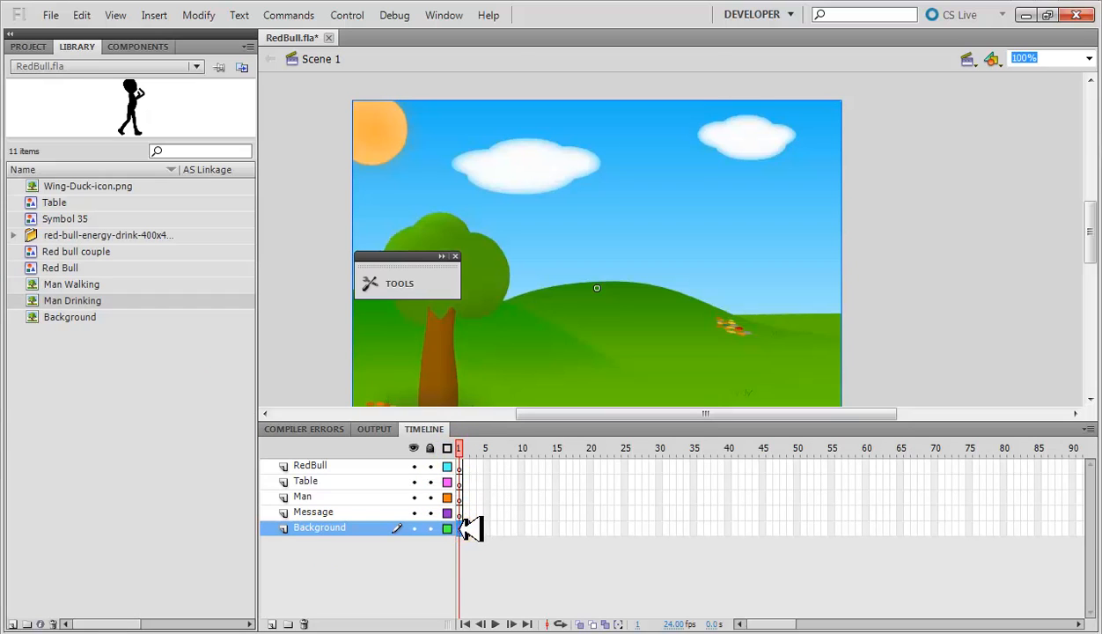
- Compare frames 1 and 2 of the Background layer, and remove frame 2
click(494, 513)
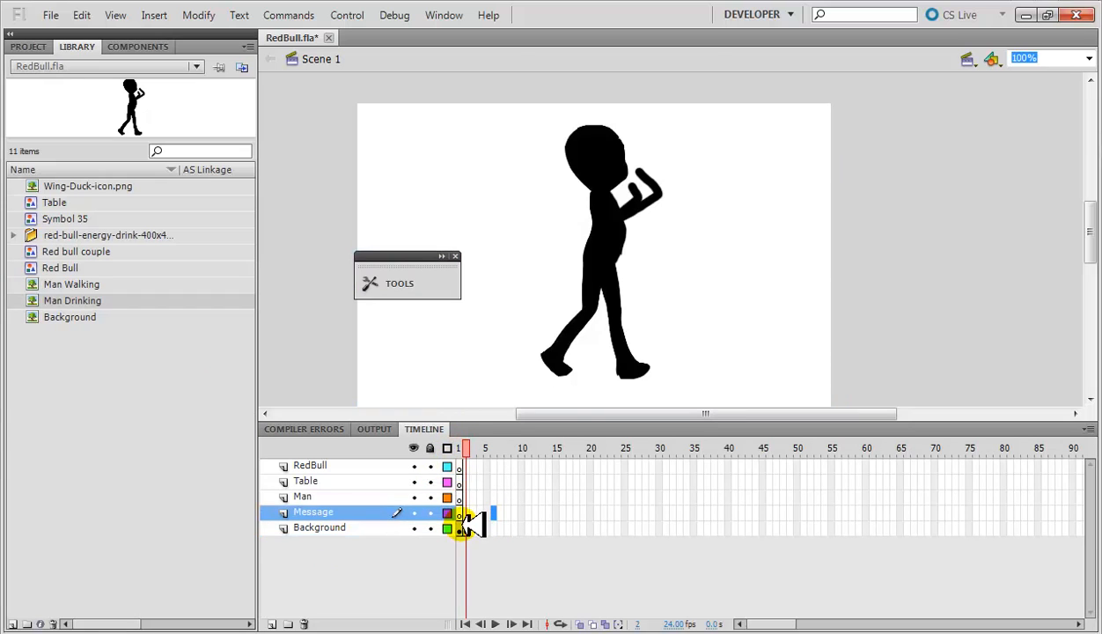
click(465, 527)
click(473, 526)
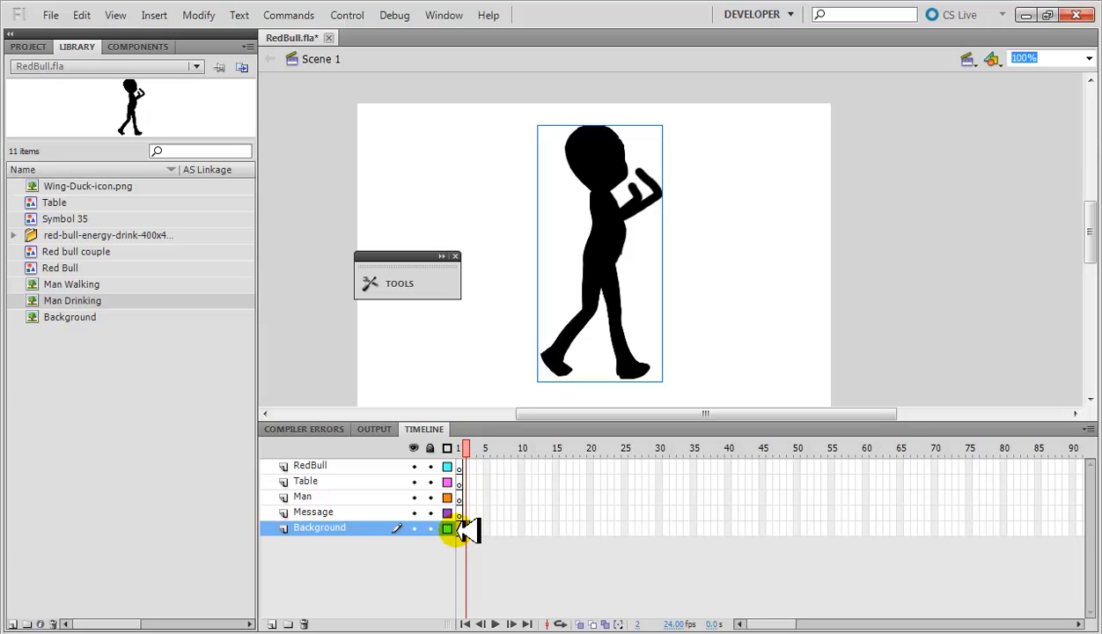
click(460, 527)
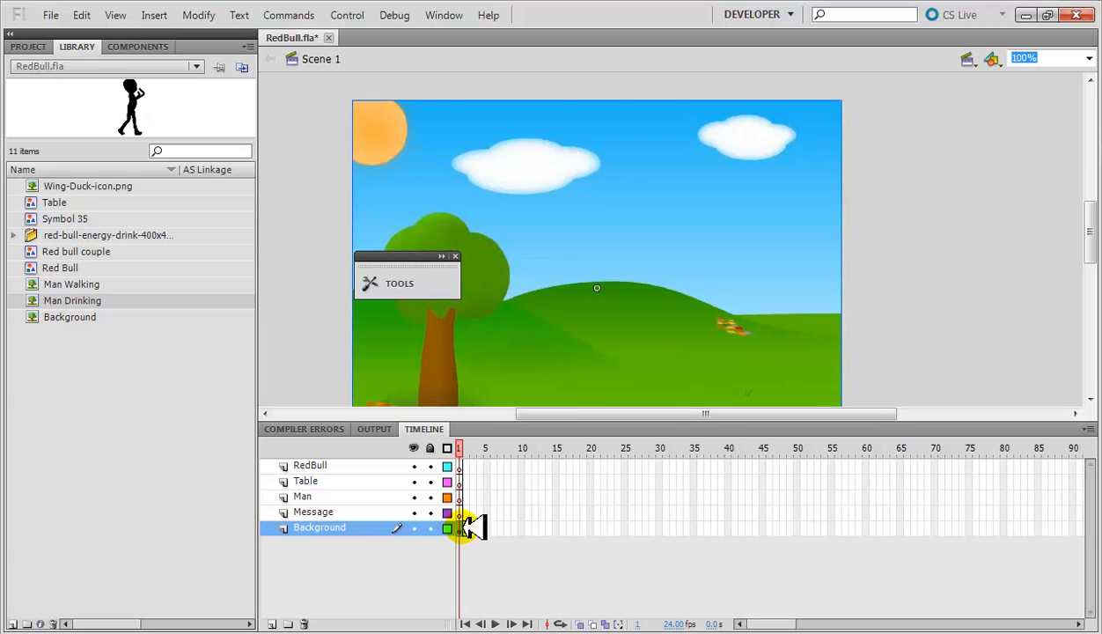
click(467, 526)
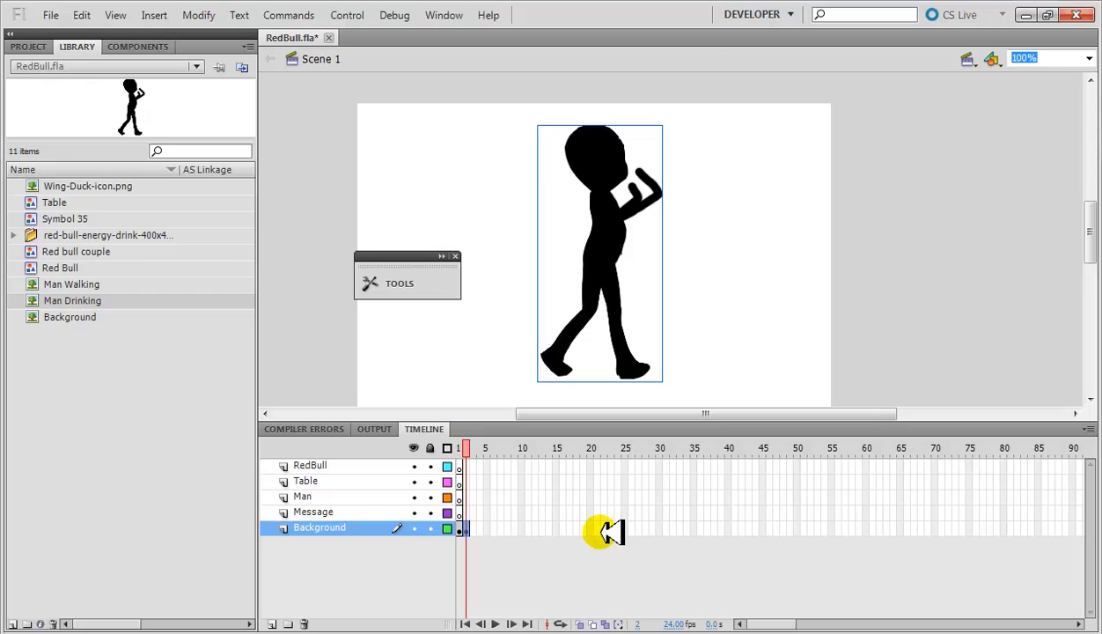
right_click(463, 529)
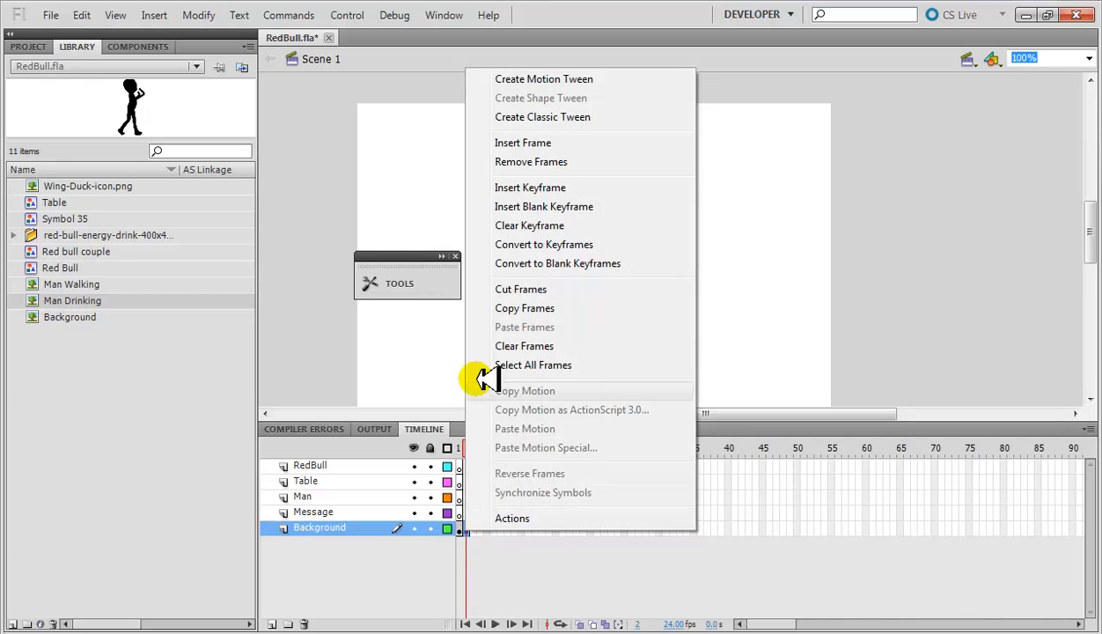
click(526, 160)
click(508, 528)
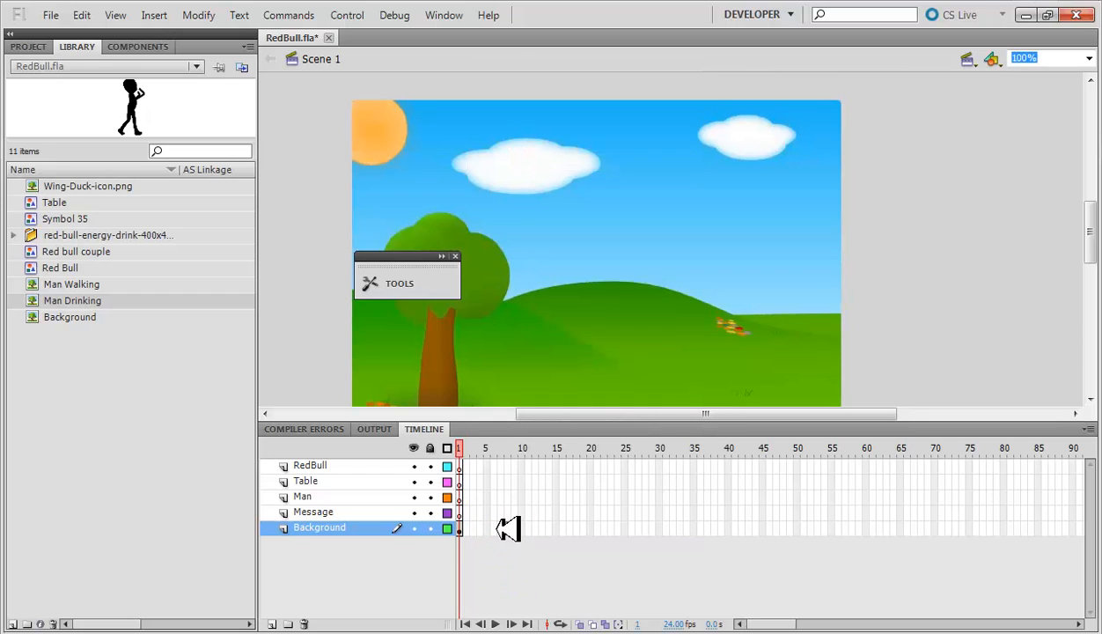
- Try inserting a keyframe at frame 2 of the Background layer, and undo the insertion
right_click(471, 527)
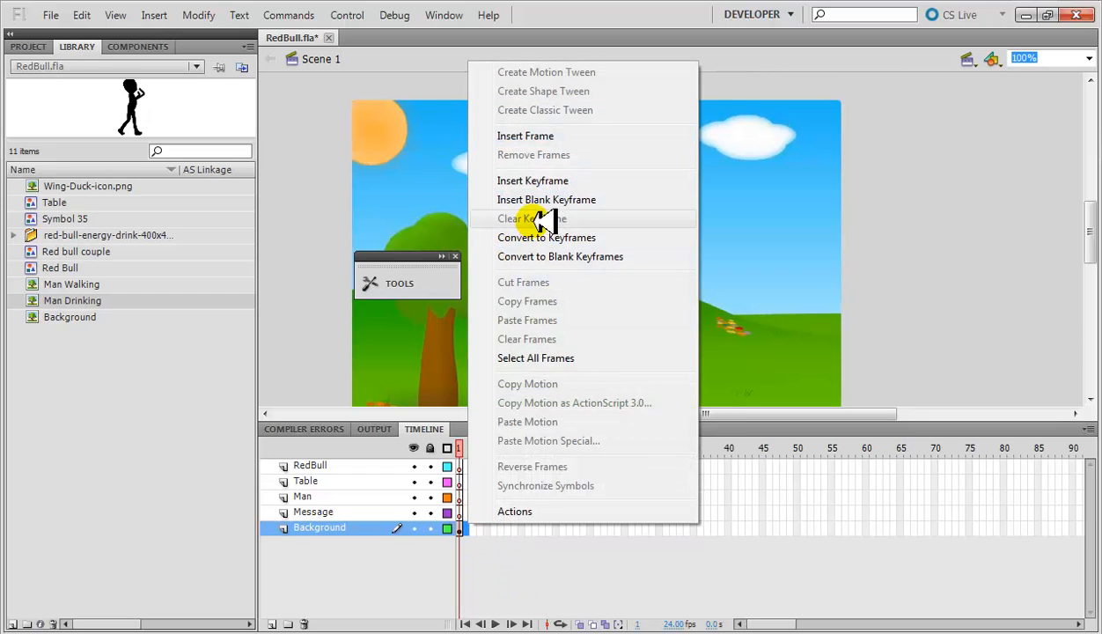
click(545, 180)
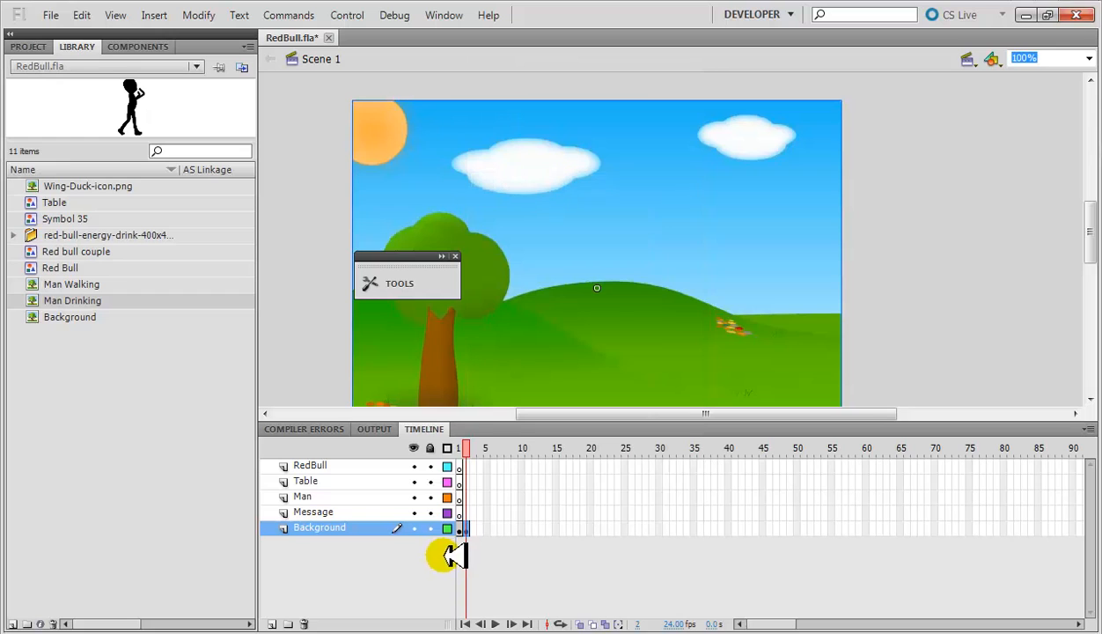
key(ctrl+z)
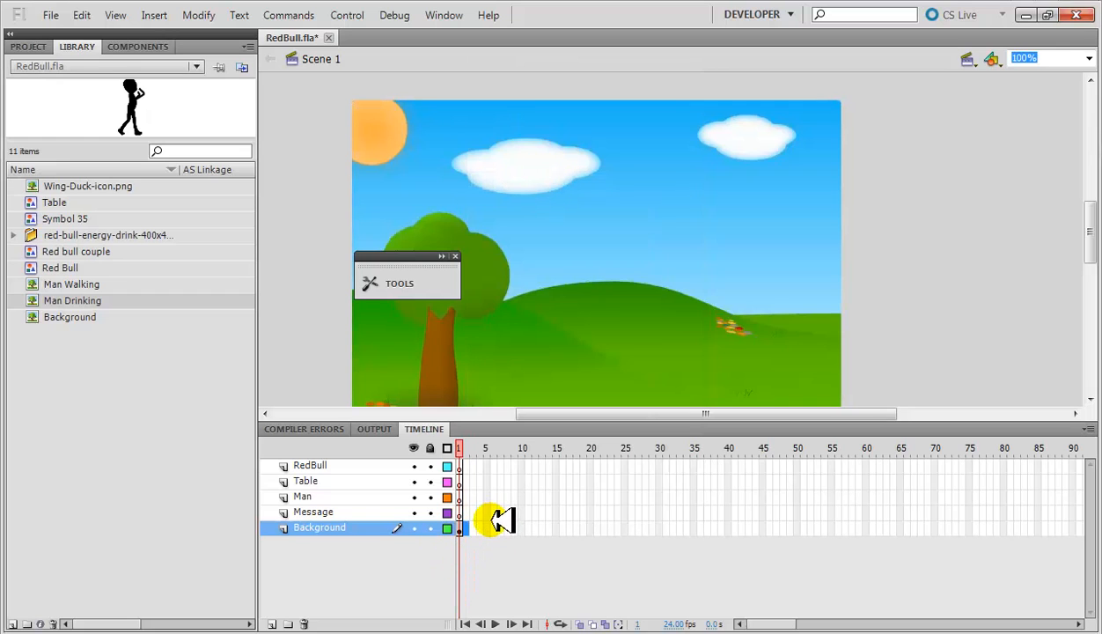
- Insert a regular frame at frame 2 of the Background layer and select it
right_click(475, 527)
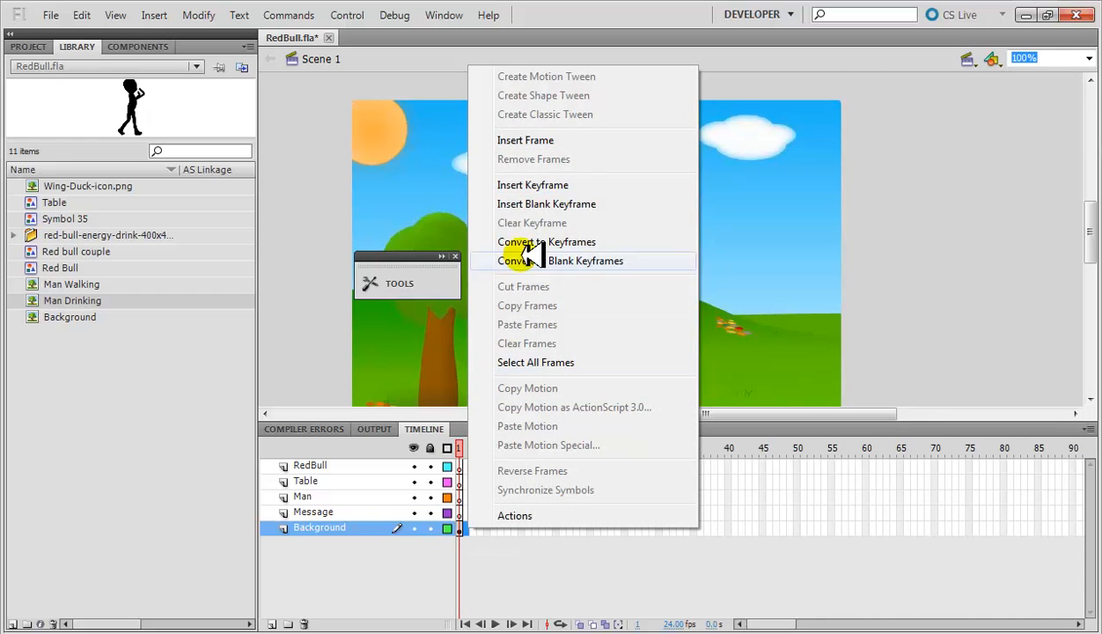
click(541, 142)
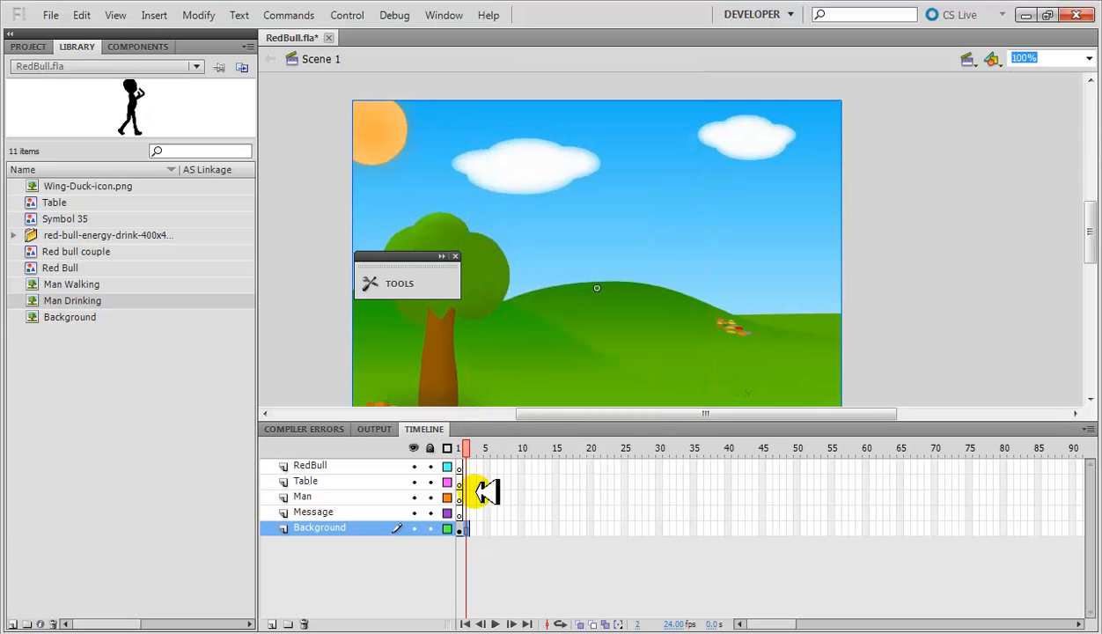
click(488, 514)
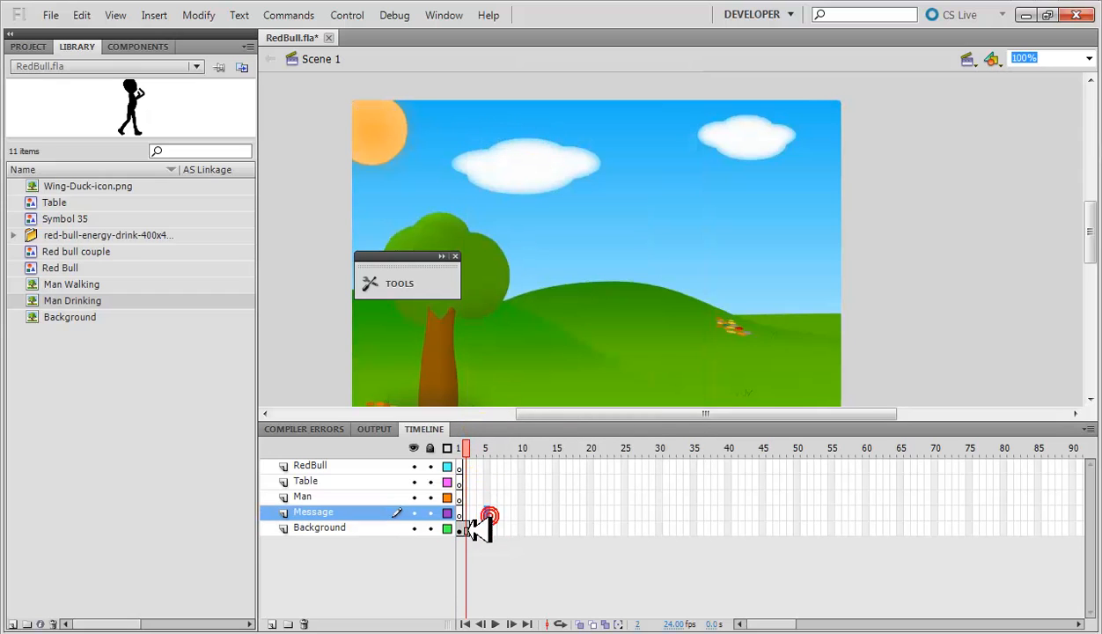
click(471, 528)
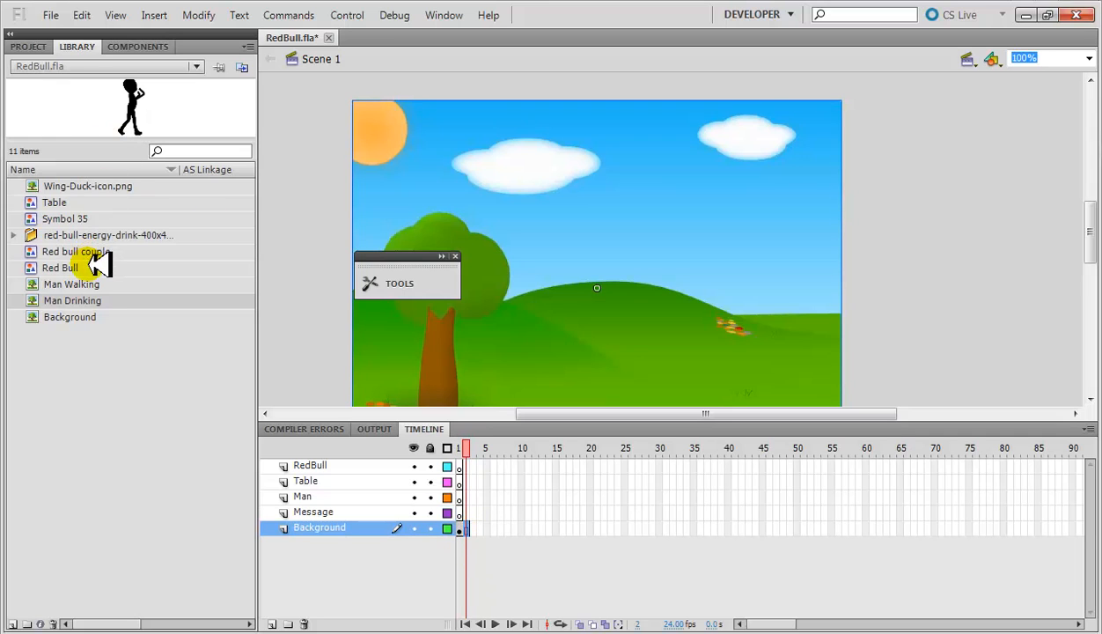
- Place the Man Drinking image over the landscape in frame 2 of the Background layer, and compare frames 1 and 2
drag(85, 300, 643, 246)
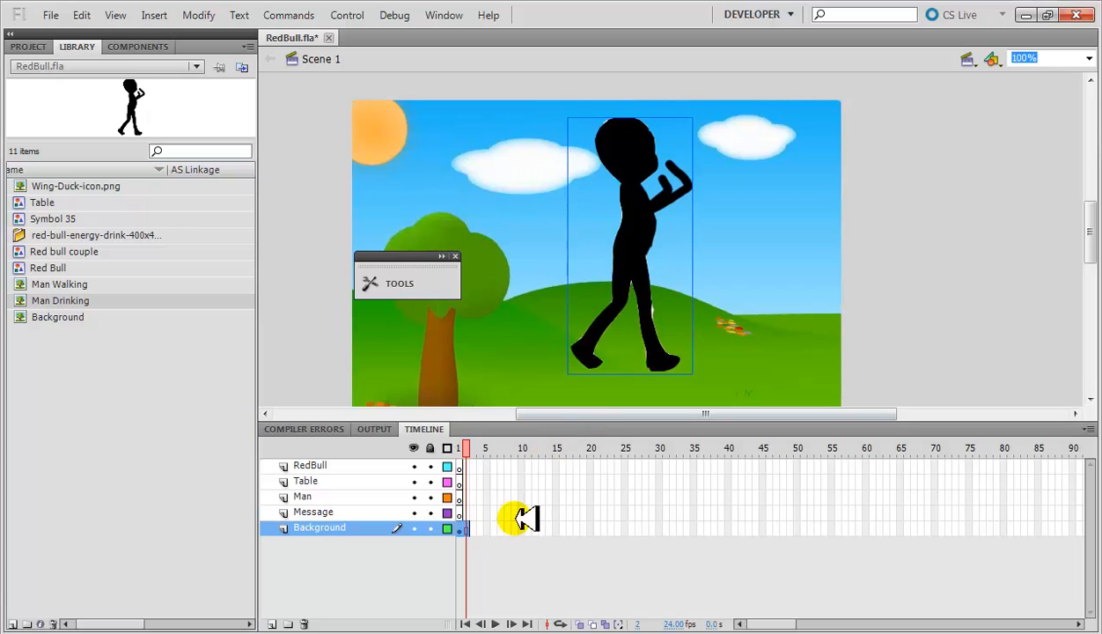
click(464, 528)
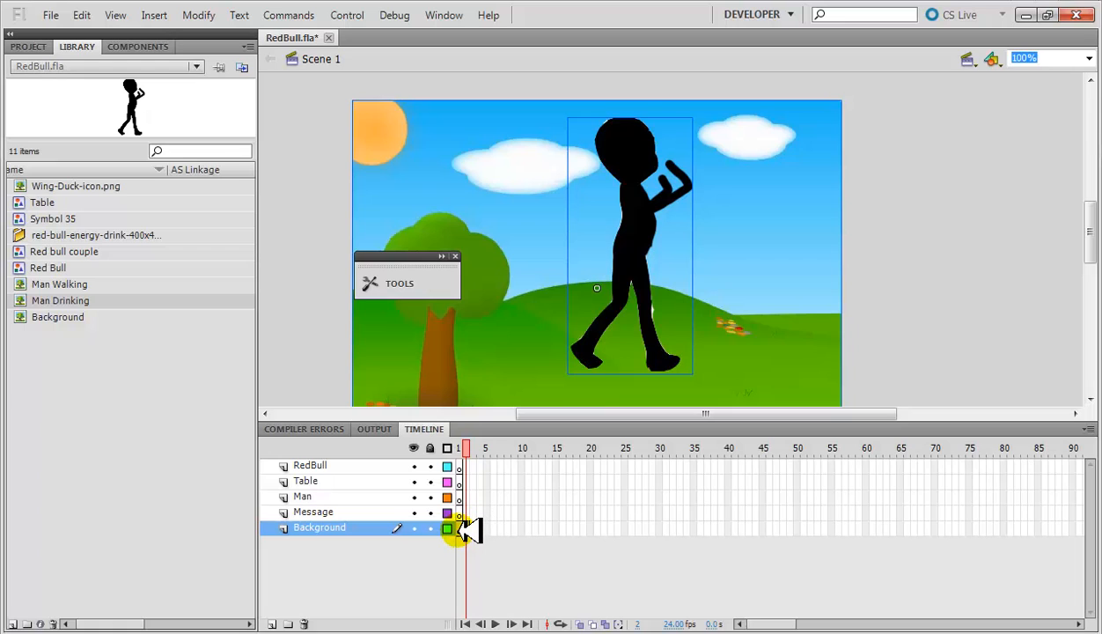
click(459, 528)
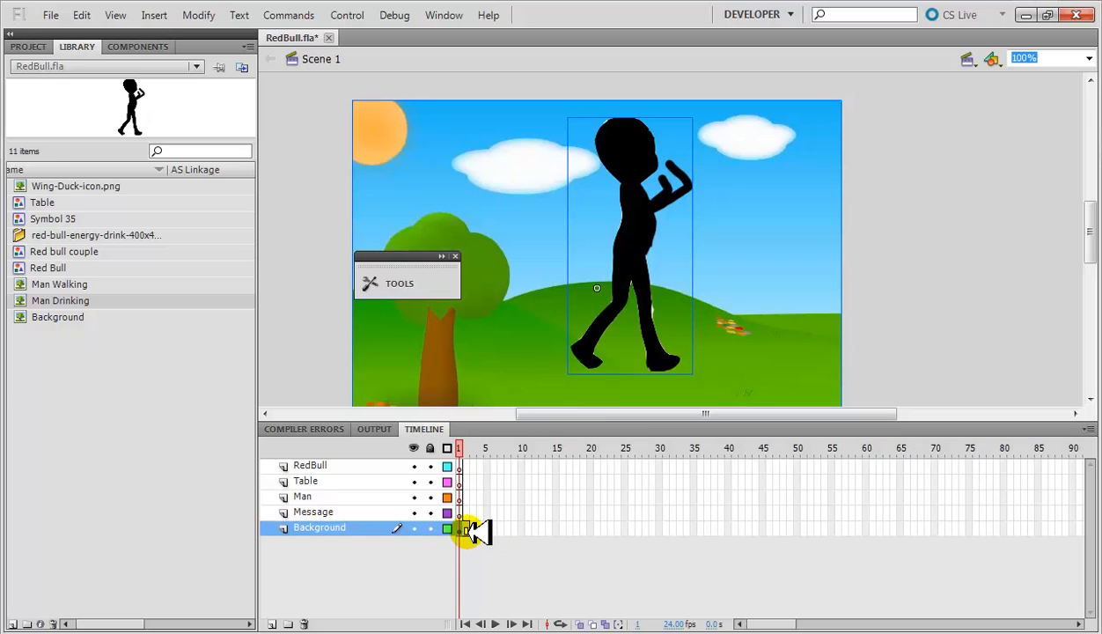
click(465, 527)
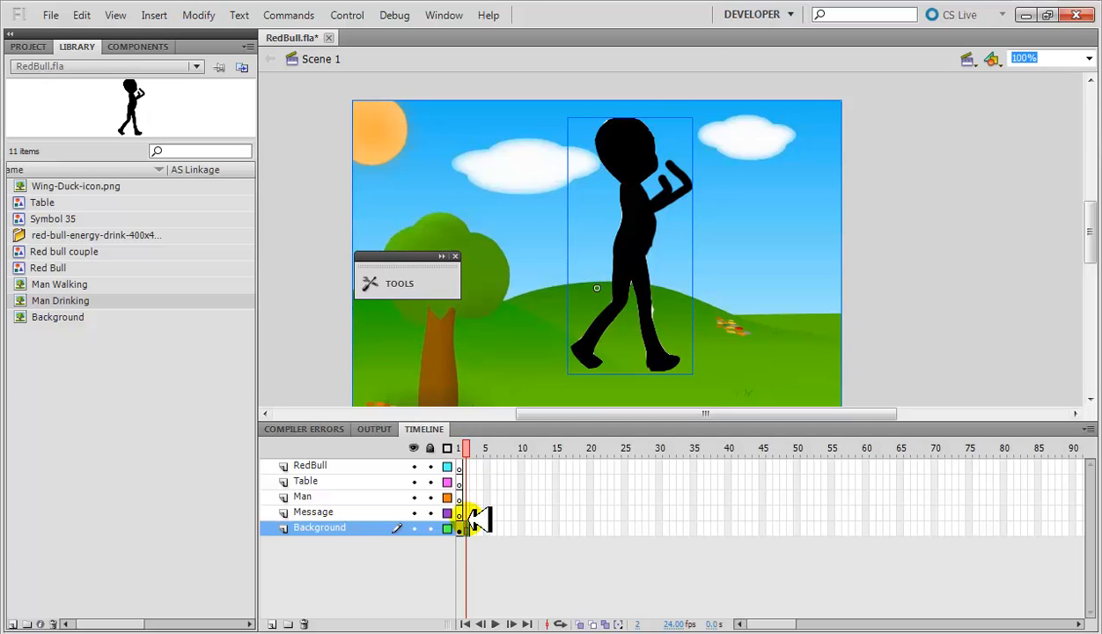
- Remove the regular frame 2 from the Background layer and insert a keyframe in its place
right_click(468, 529)
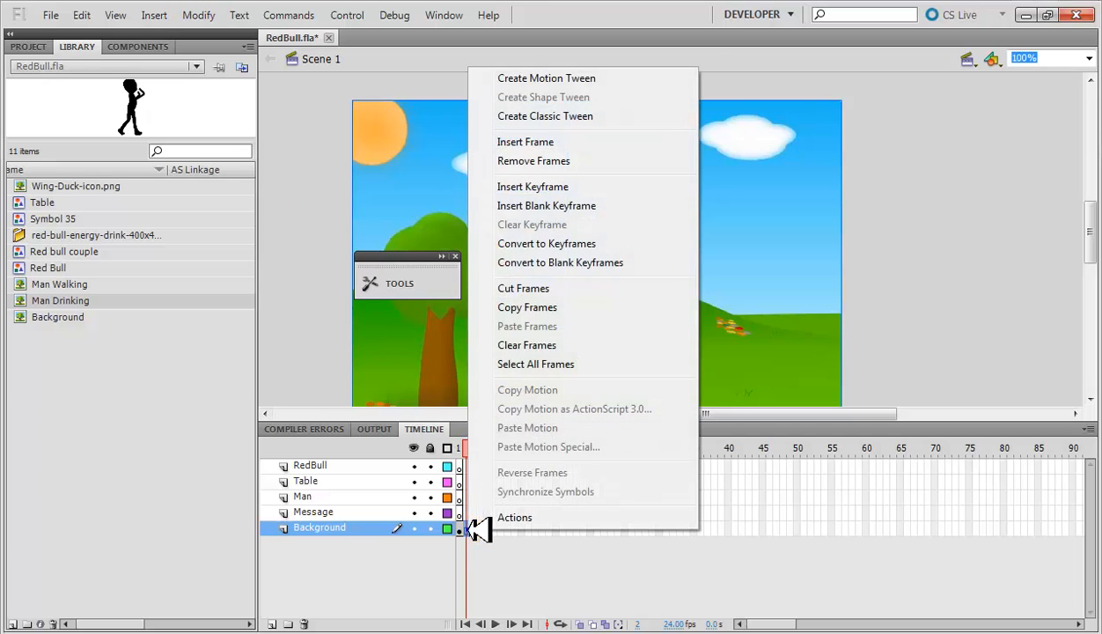
click(534, 161)
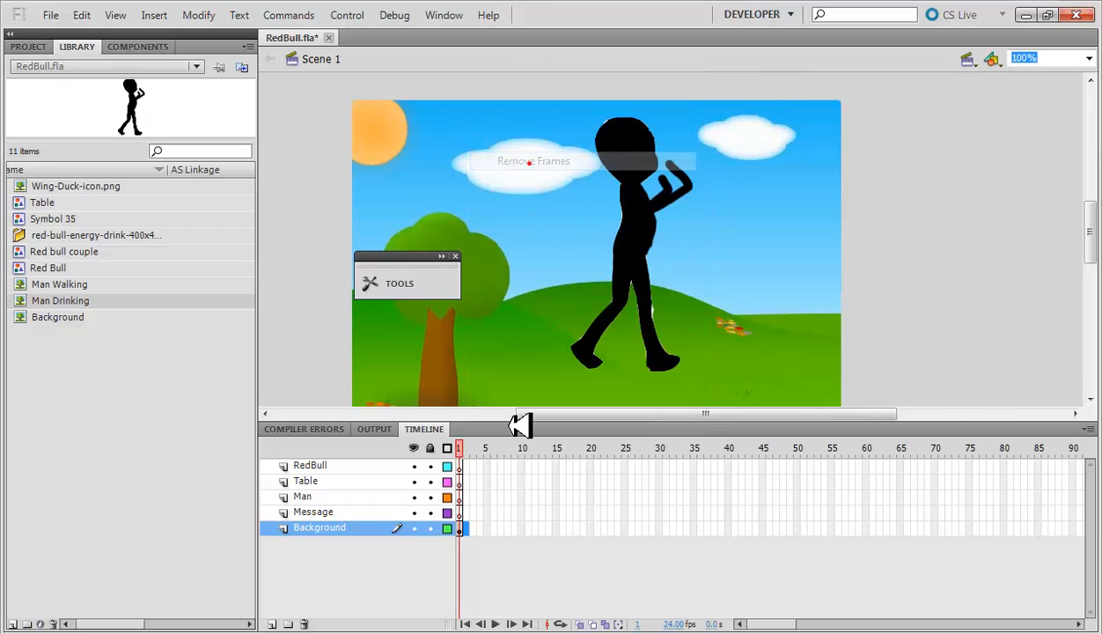
click(508, 498)
right_click(467, 526)
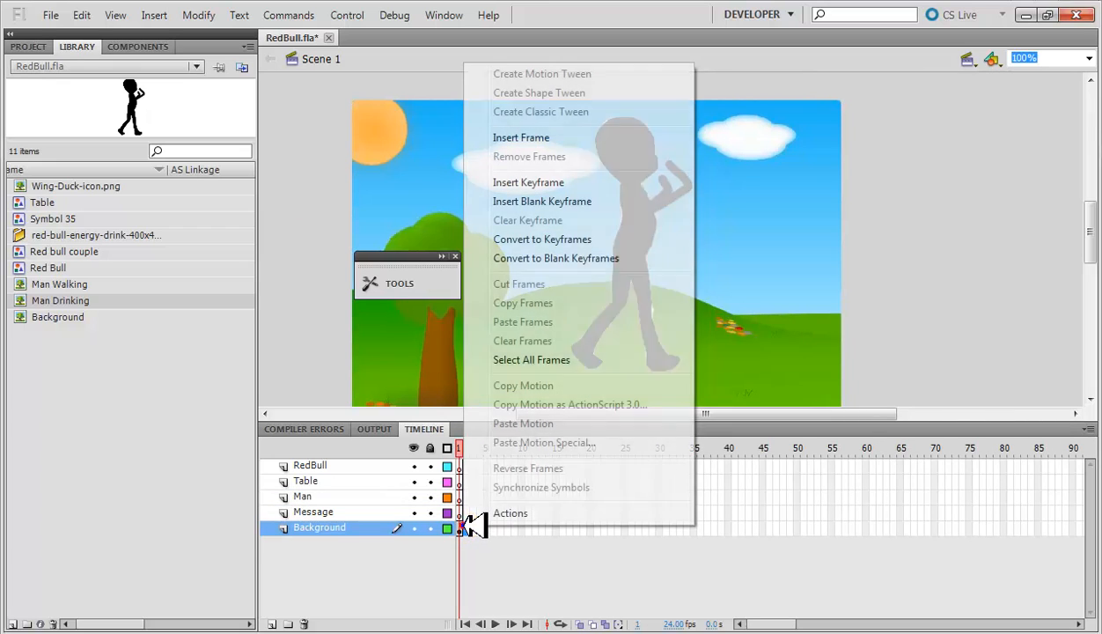
click(533, 181)
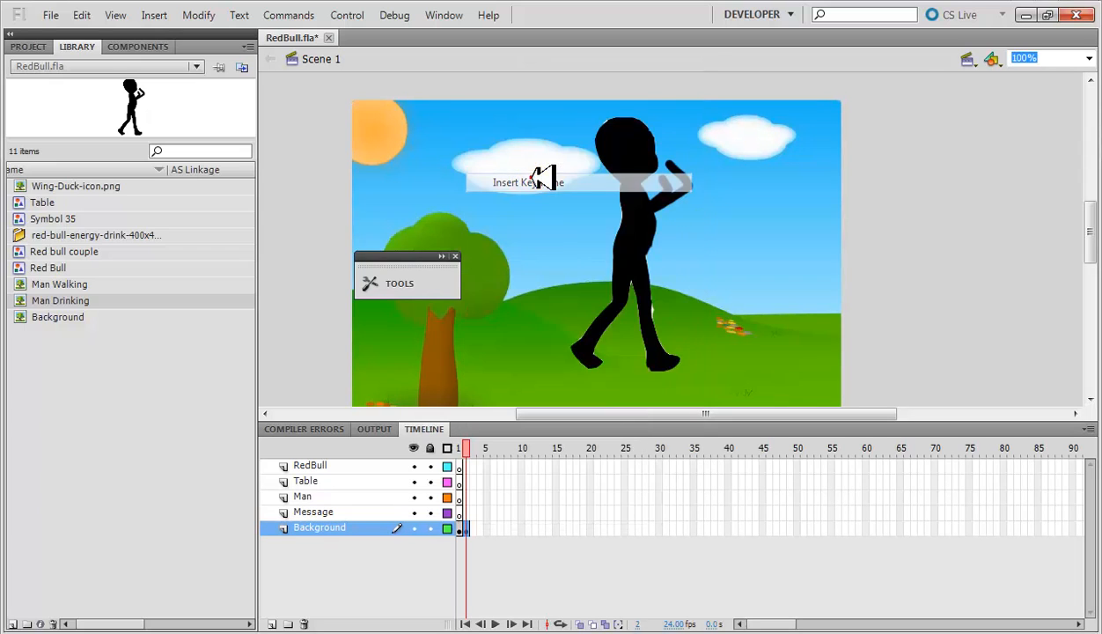
click(536, 499)
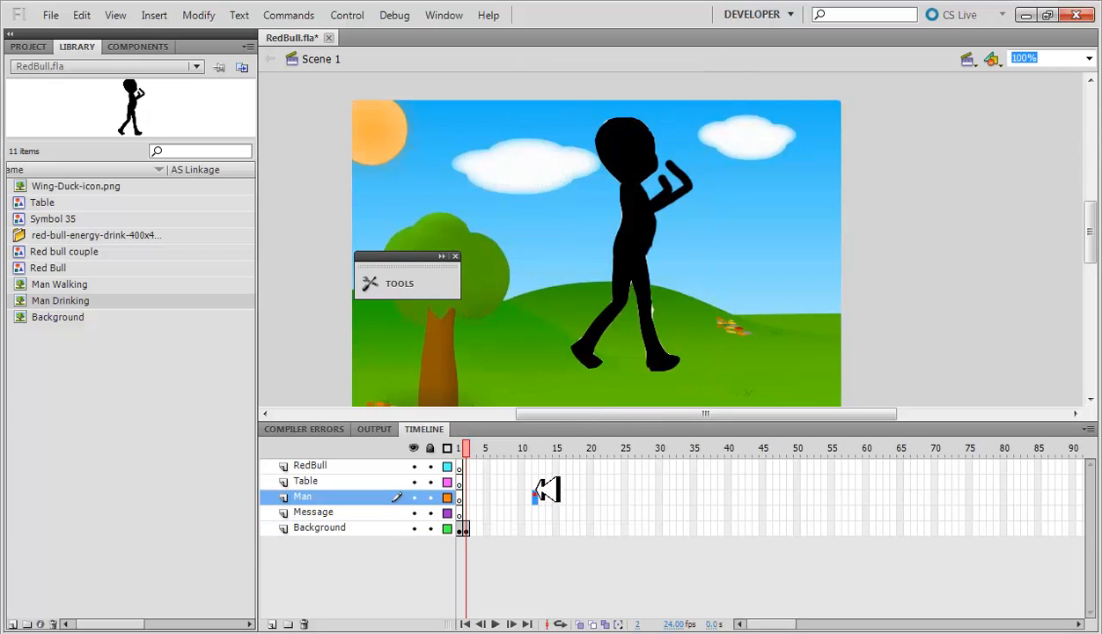
click(467, 527)
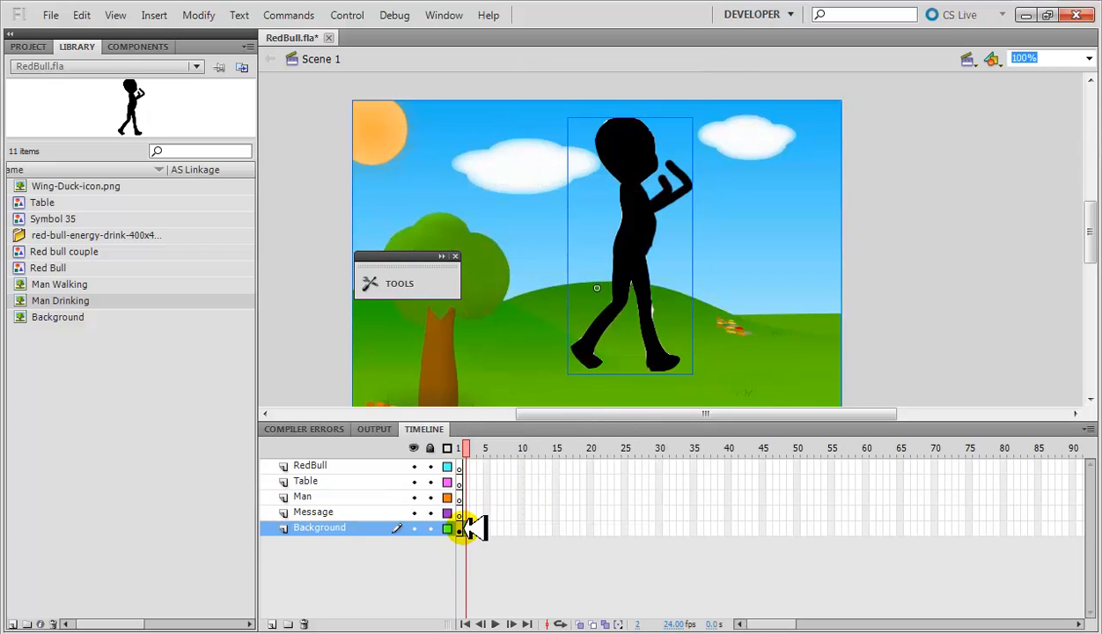
- Delete the landscape and the drinking man from frame 1 of the Background layer, and check frame 2
click(458, 527)
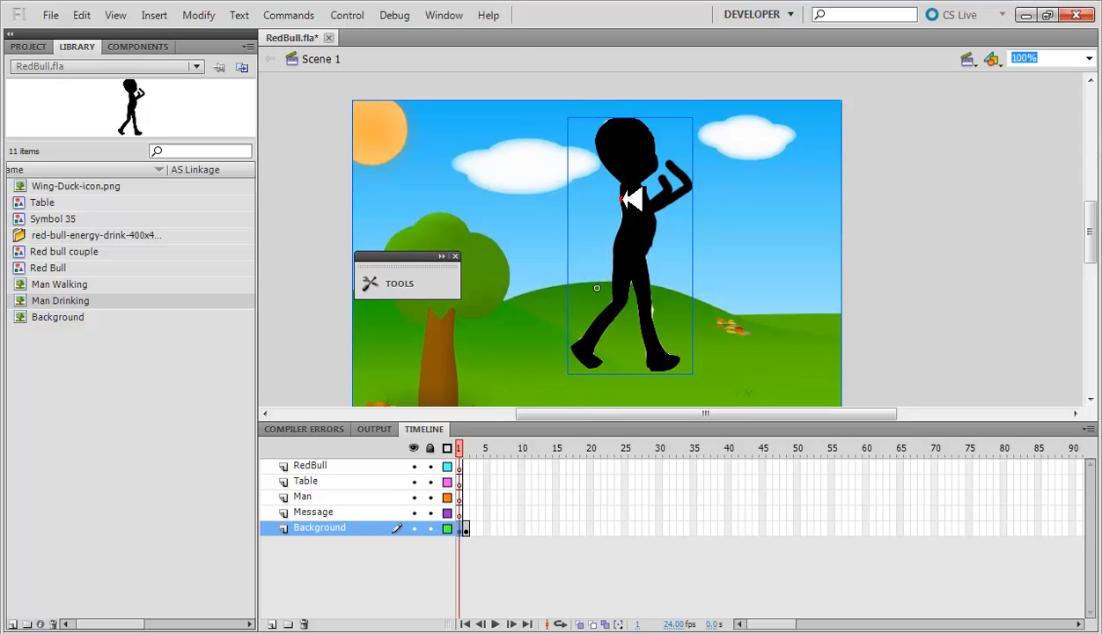
click(628, 200)
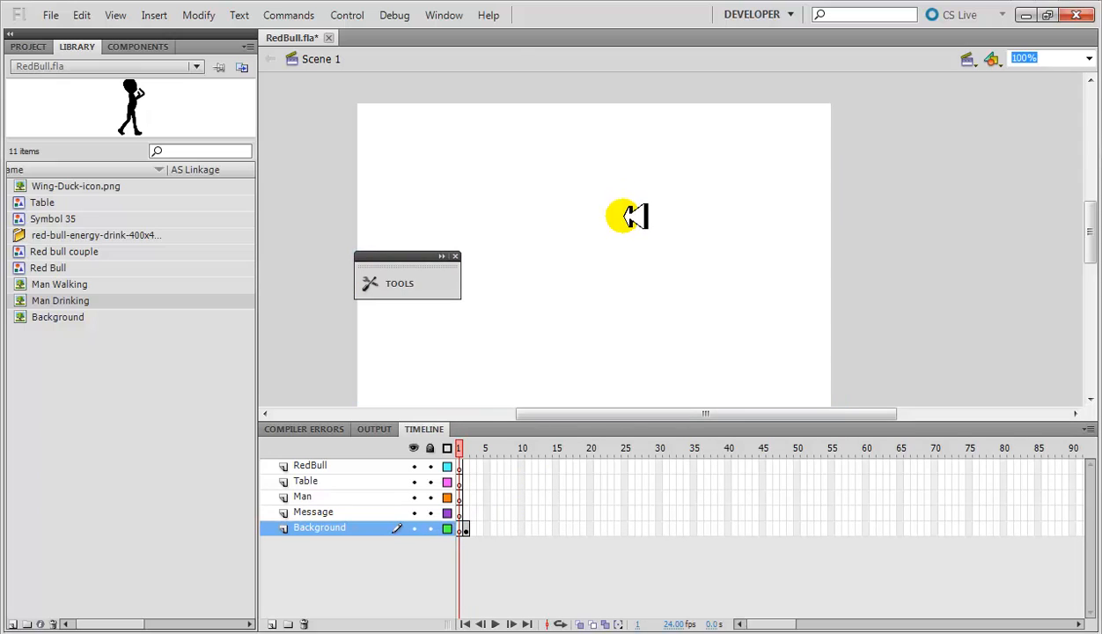
click(466, 527)
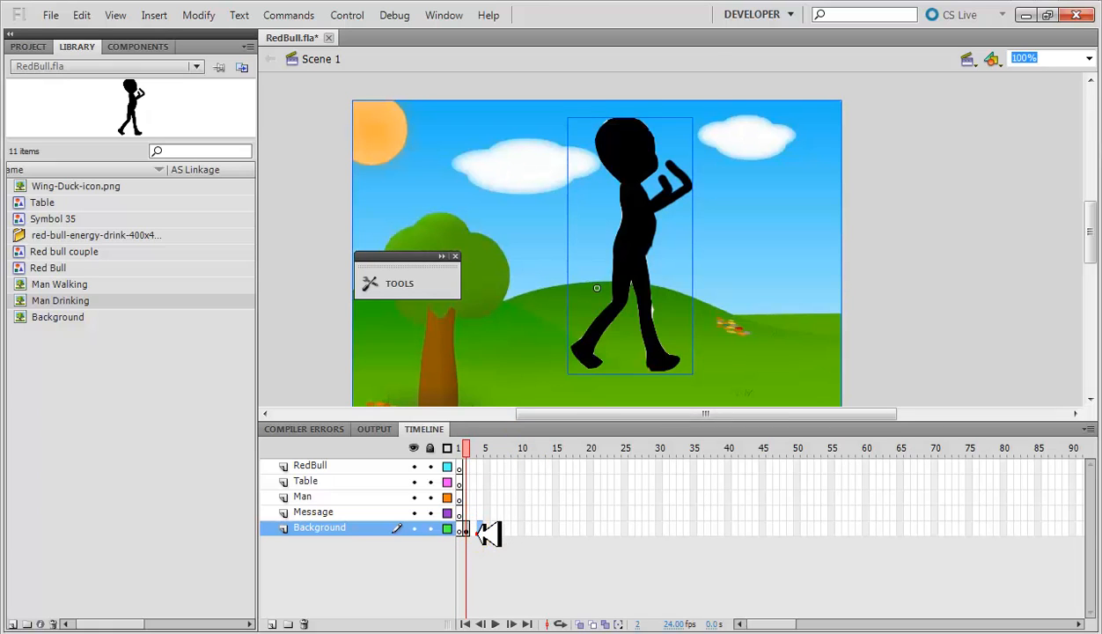
- Remove the keyframe at frame 2 of the Background layer
right_click(471, 527)
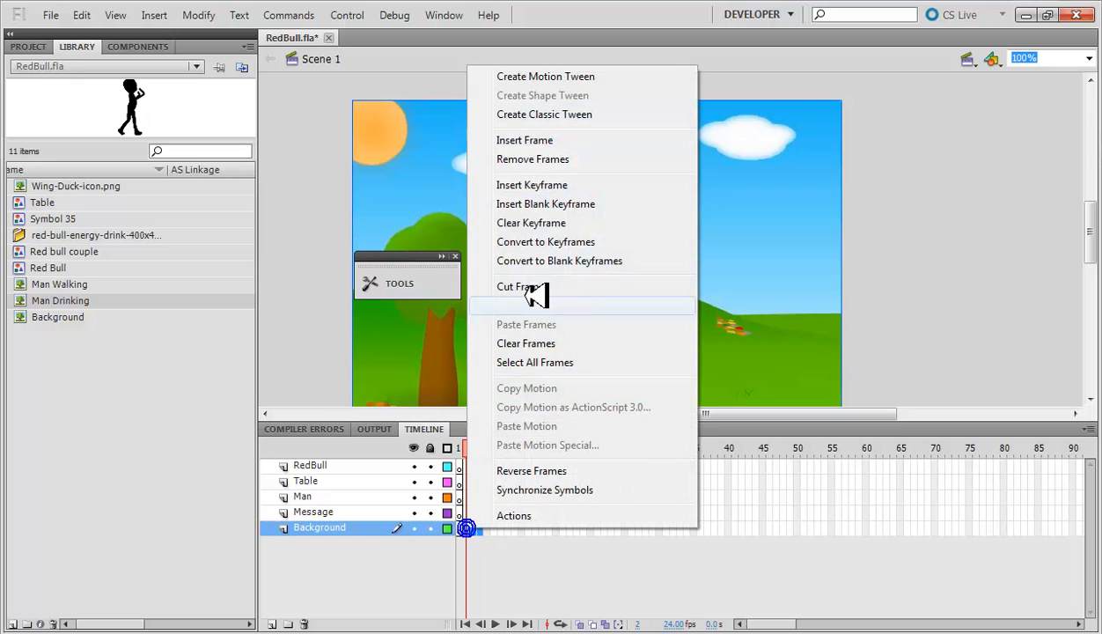
click(521, 158)
click(518, 512)
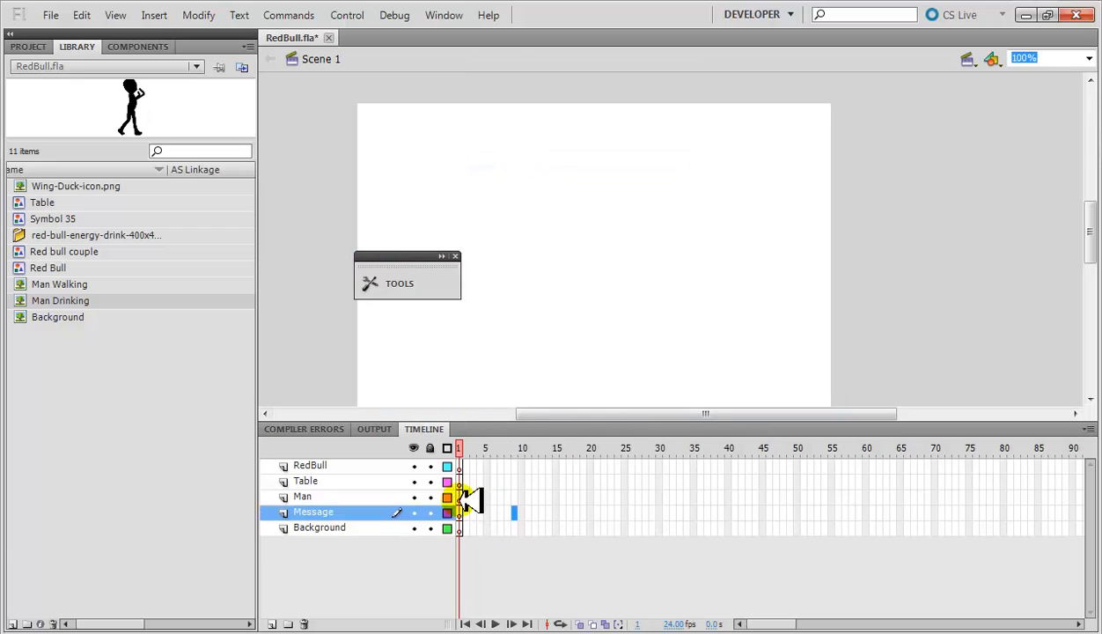
click(507, 481)
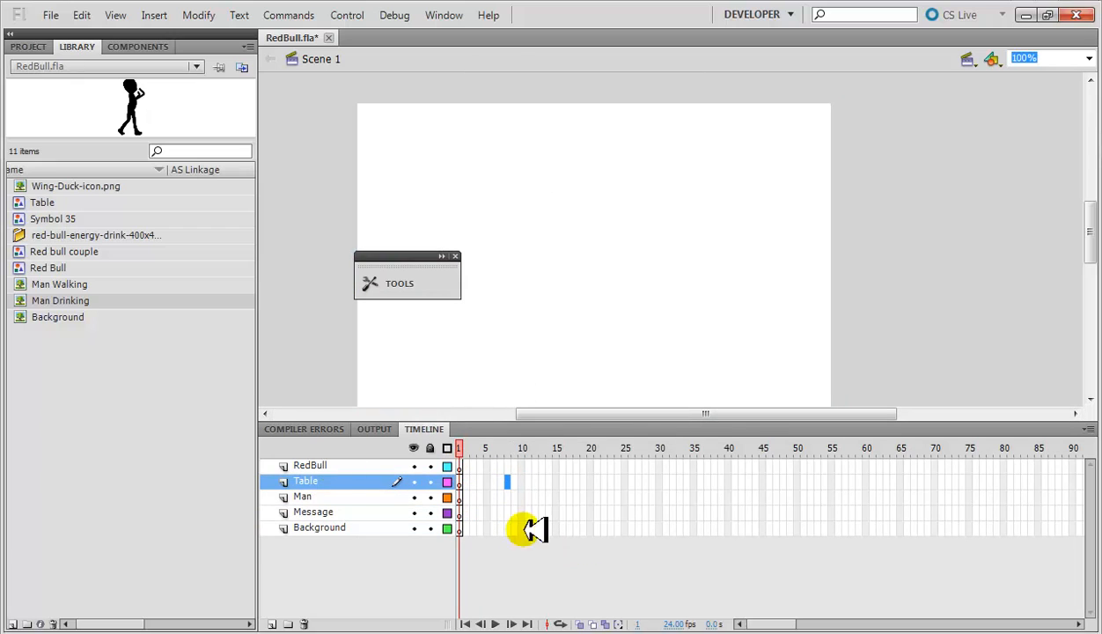
- Place the Background image from the library on the stage in frame 1 of the Background layer
click(42, 316)
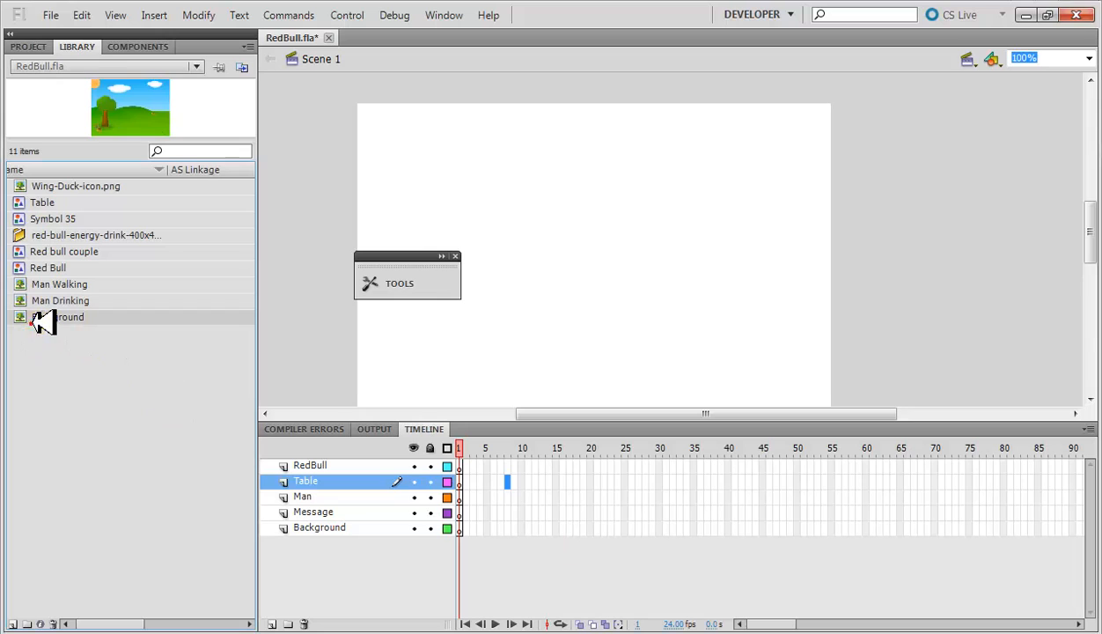
click(459, 526)
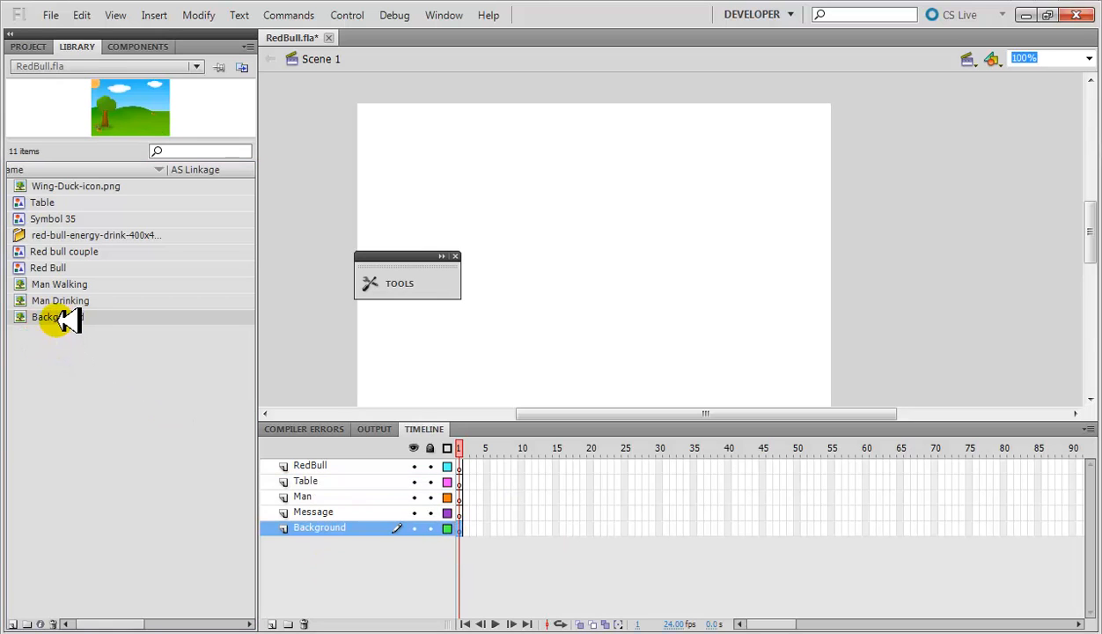
drag(63, 319, 574, 300)
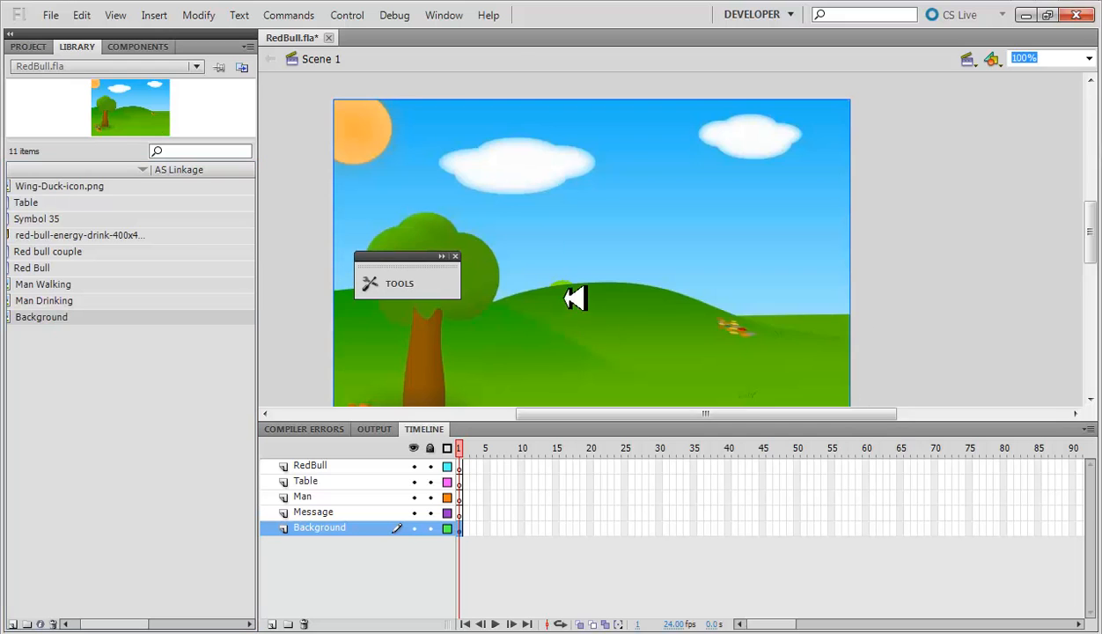
- Free-transform the landscape image, shrinking its height and width slightly to fit the stage edges
right_click(546, 144)
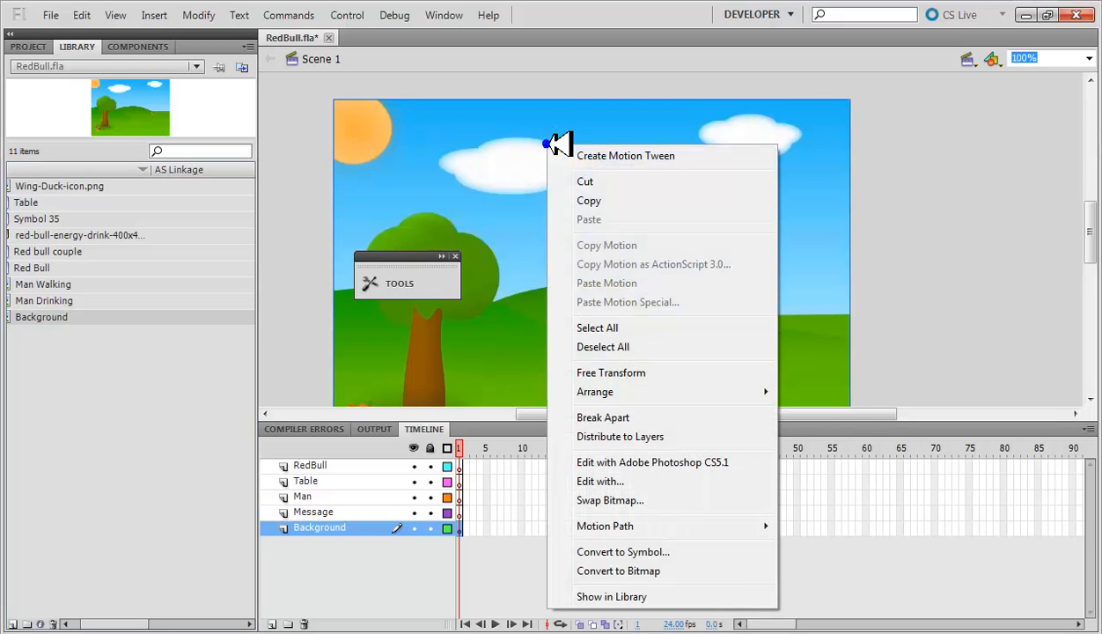
click(629, 372)
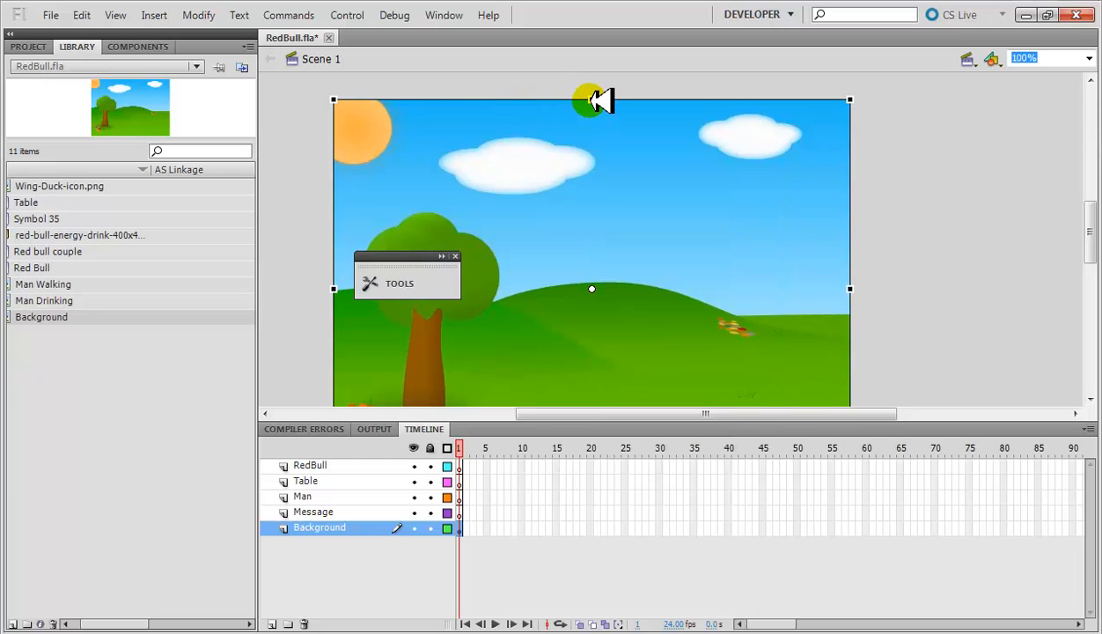
drag(592, 100, 591, 104)
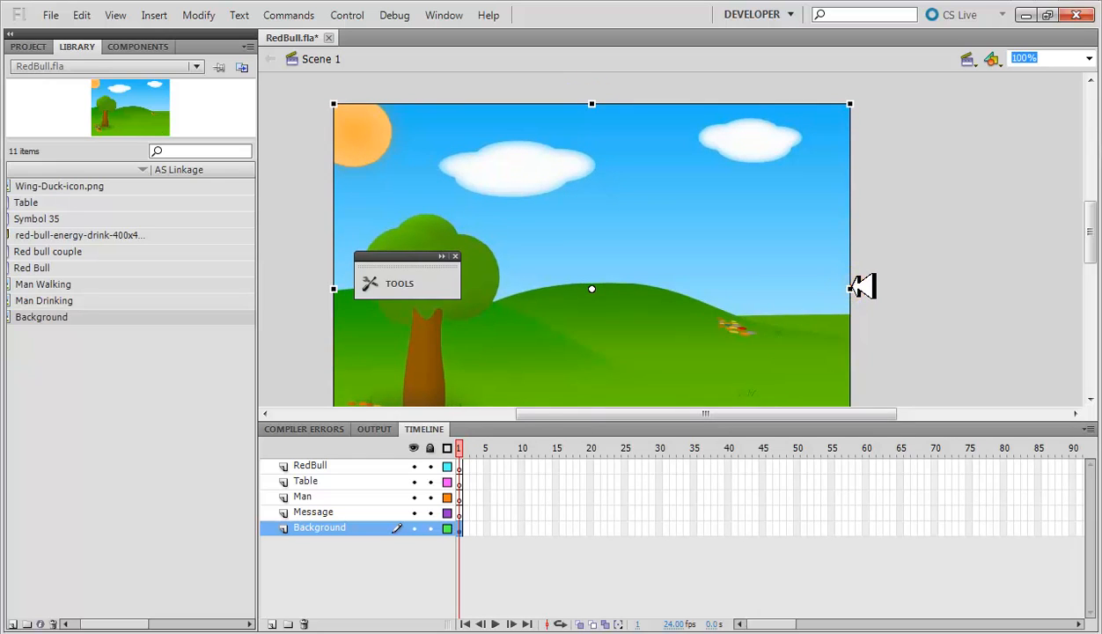
drag(850, 288, 832, 281)
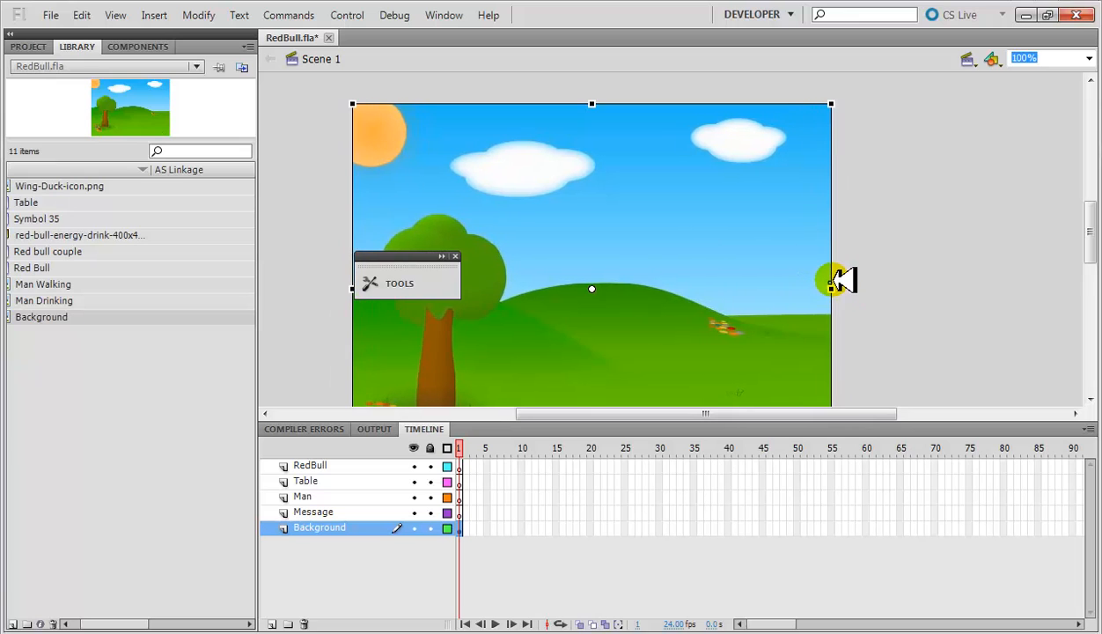
click(908, 267)
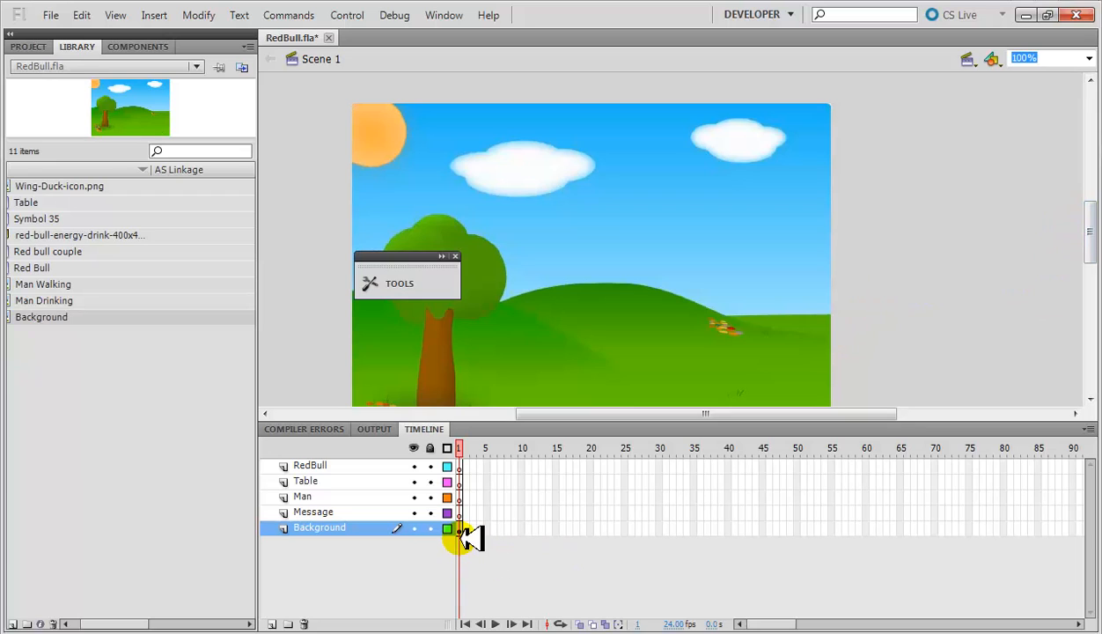
- Set the document's frame rate to 12 fps
click(692, 618)
text(12)
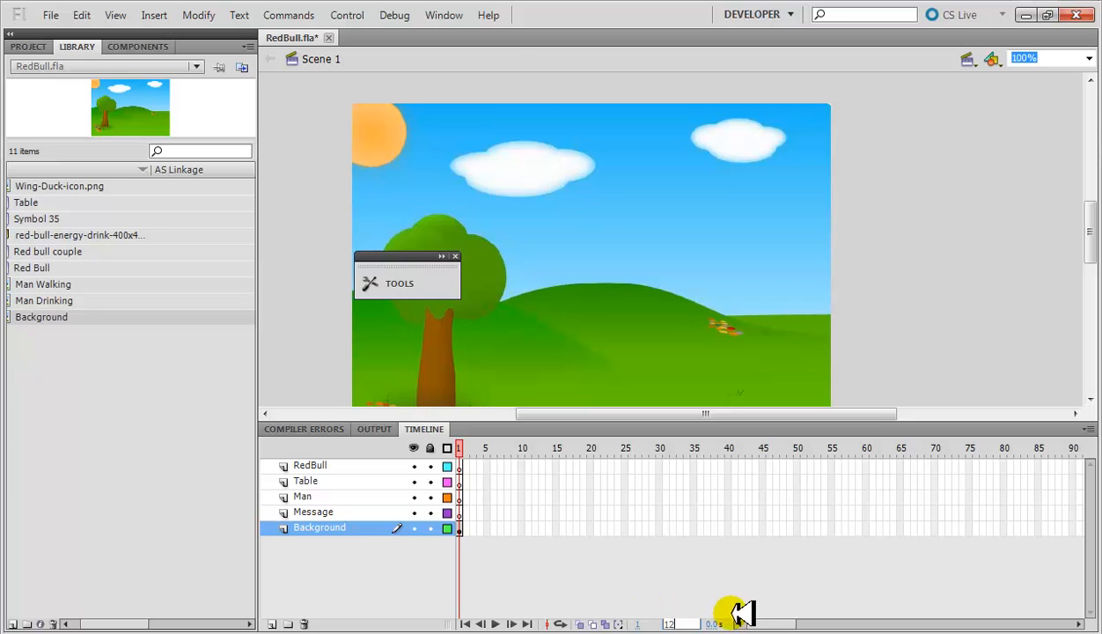
click(774, 597)
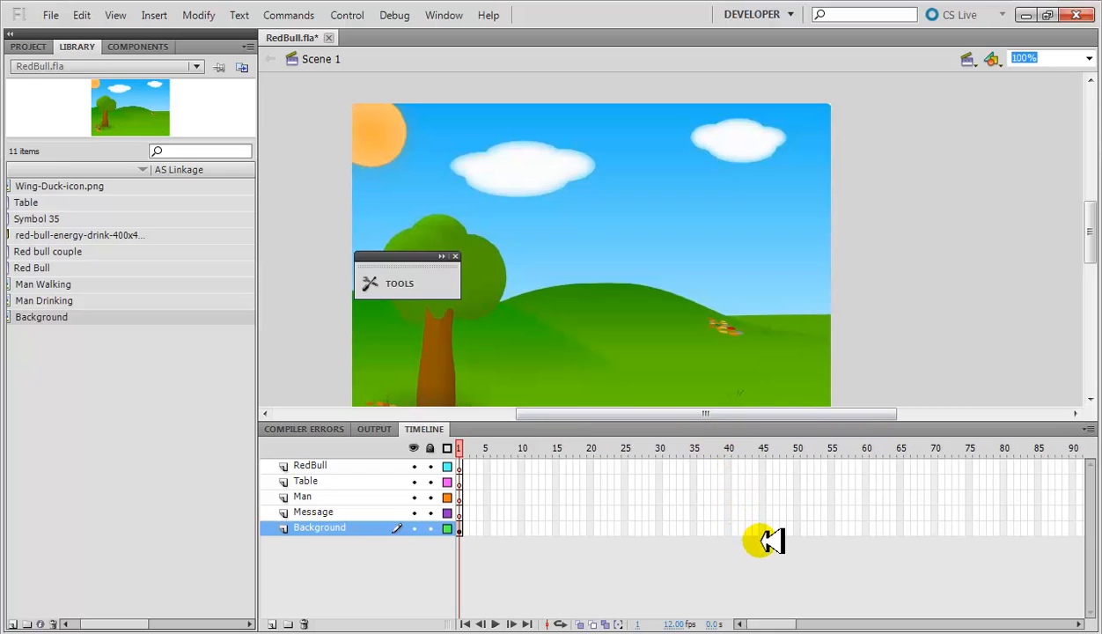
- Extend the Background layer to frame 84 with a regular frame and return the playhead to frame 1
right_click(1032, 526)
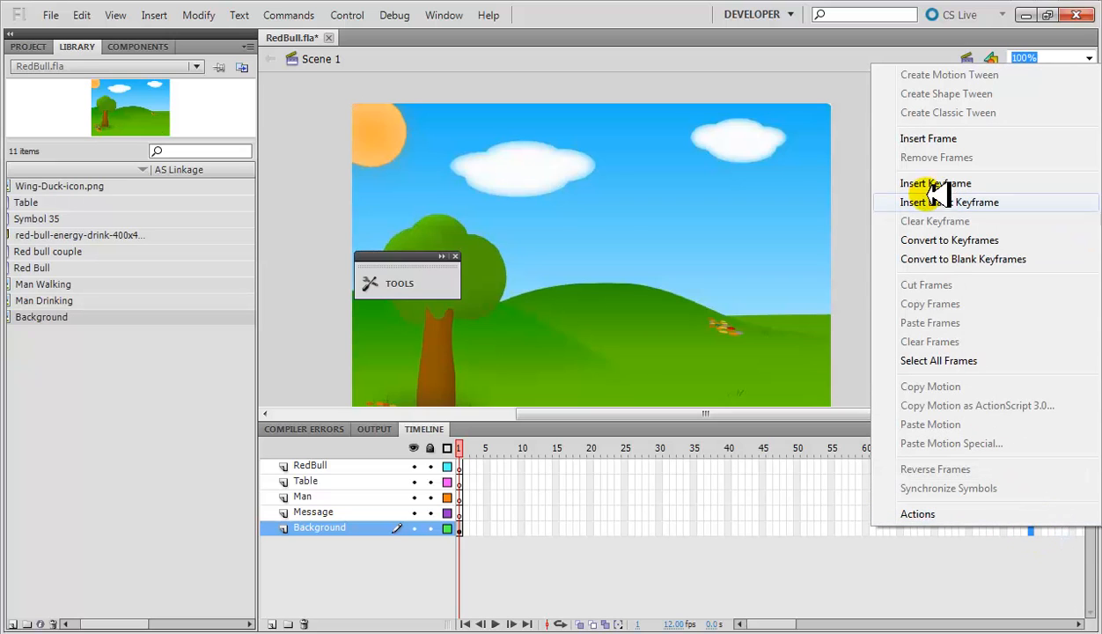
click(926, 139)
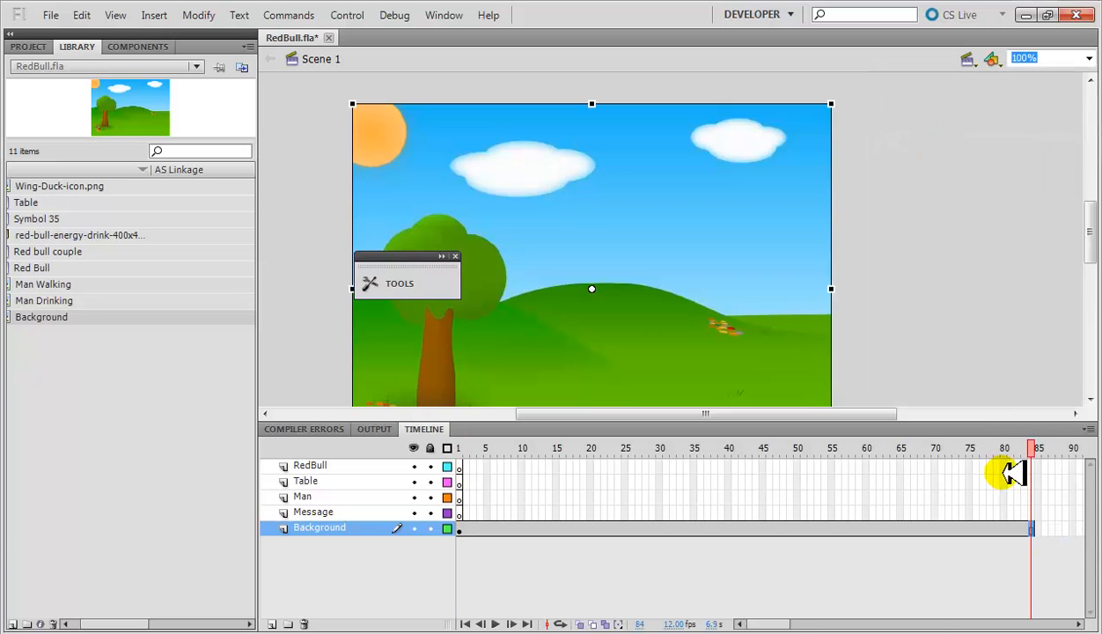
drag(1032, 448, 344, 433)
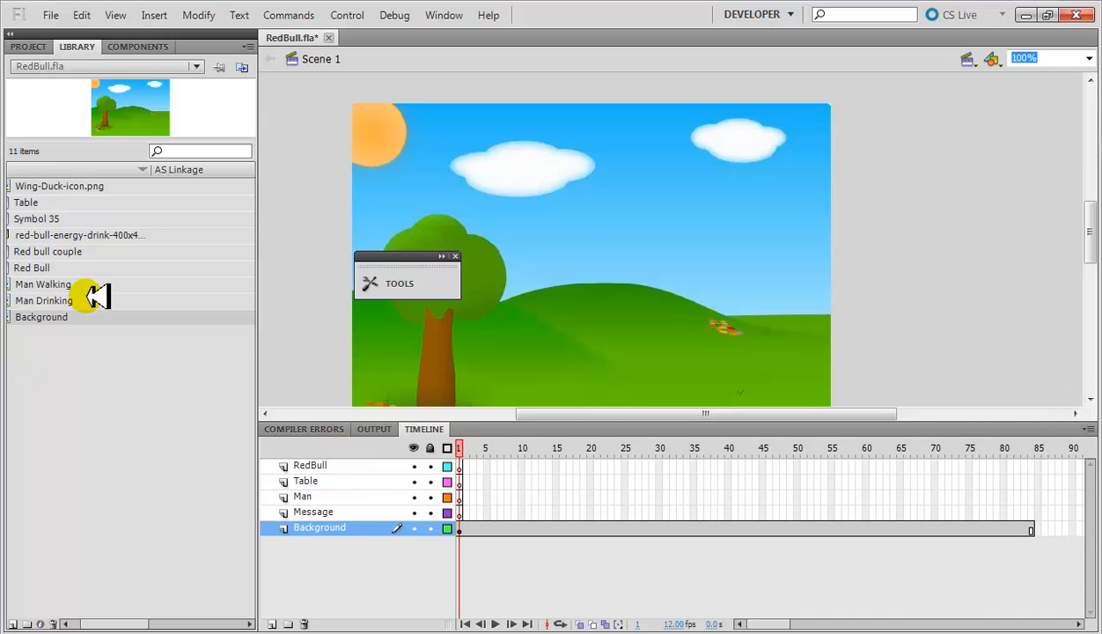
- In frame 1 of the Message layer, add the text "Red bull, helps you perform optimum when you need to." with the Text tool
drag(93, 620, 74, 620)
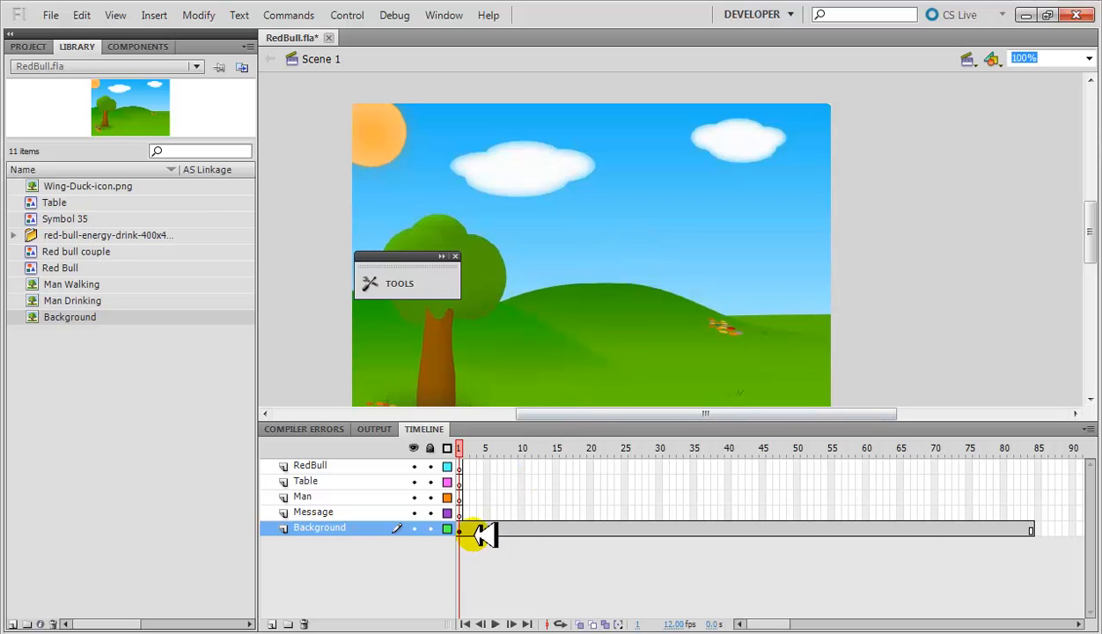
click(462, 512)
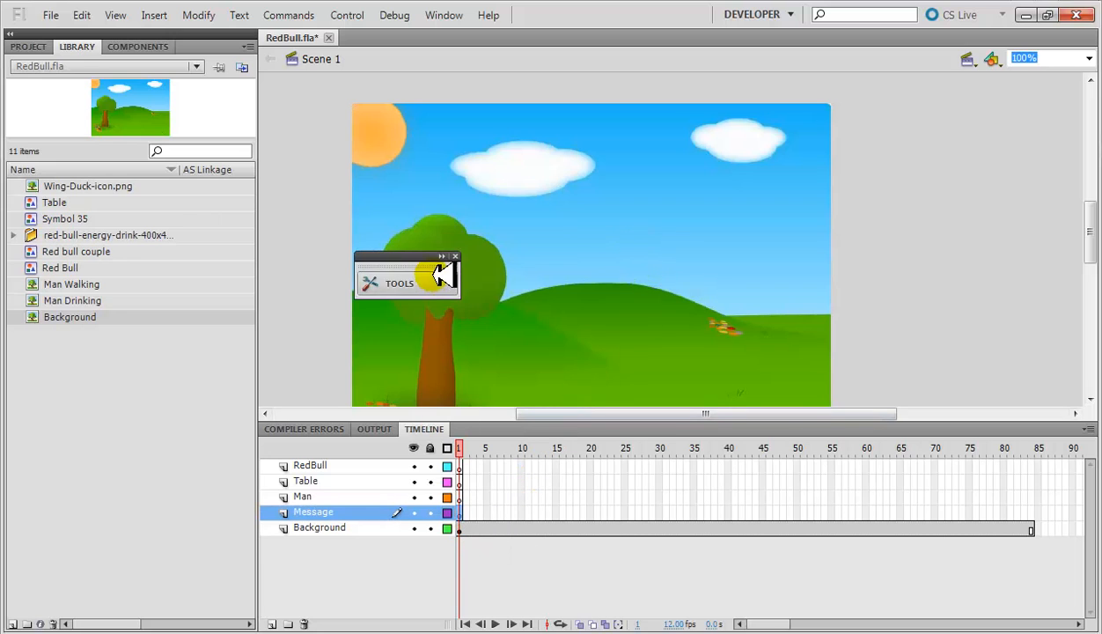
drag(438, 273, 181, 207)
click(180, 207)
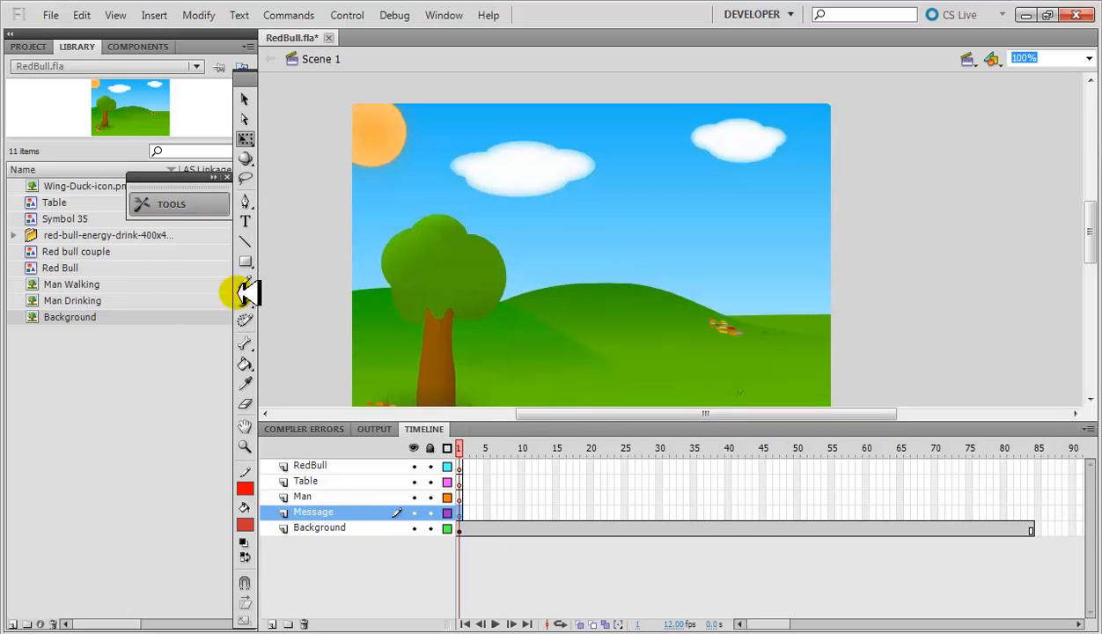
click(247, 220)
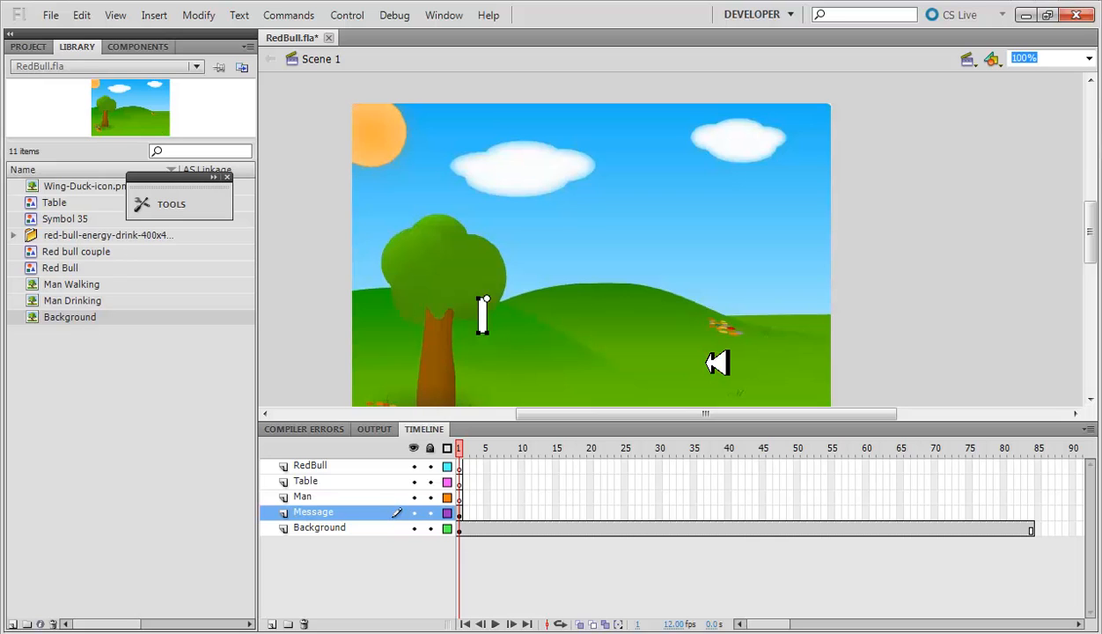
text(Red bull)
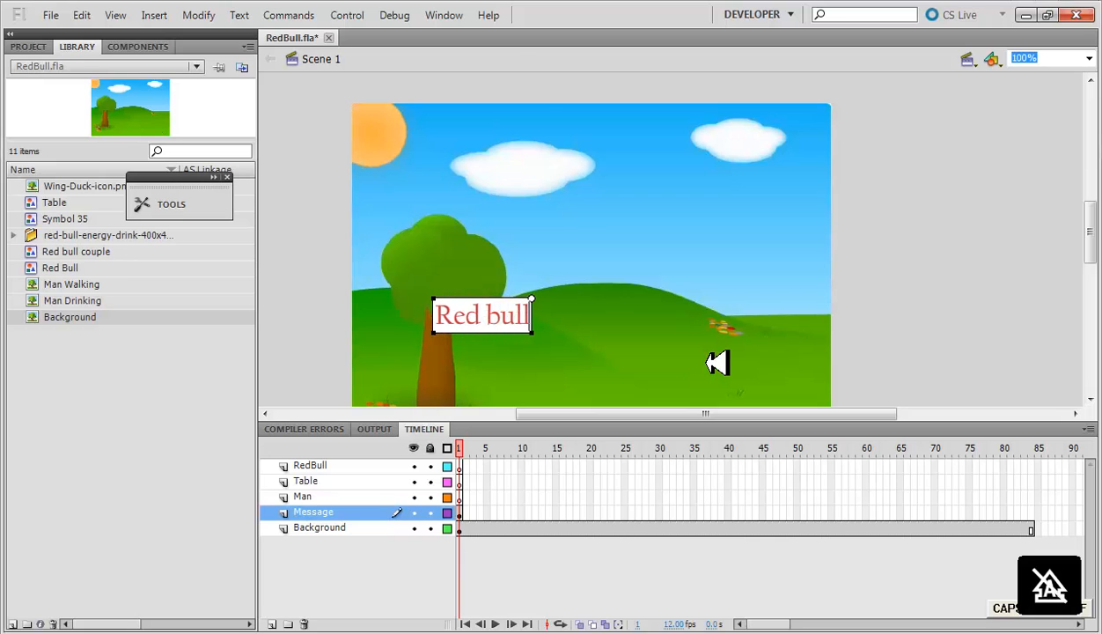
text(, helps you sa)
key(BackSpace)
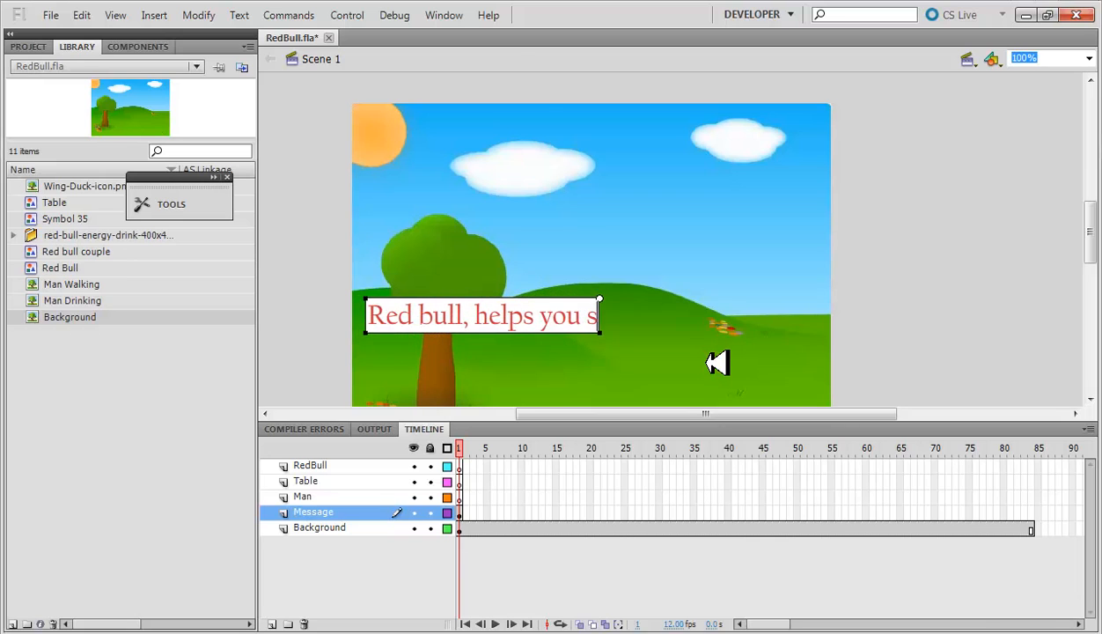
key(BackSpace)
text(perform)
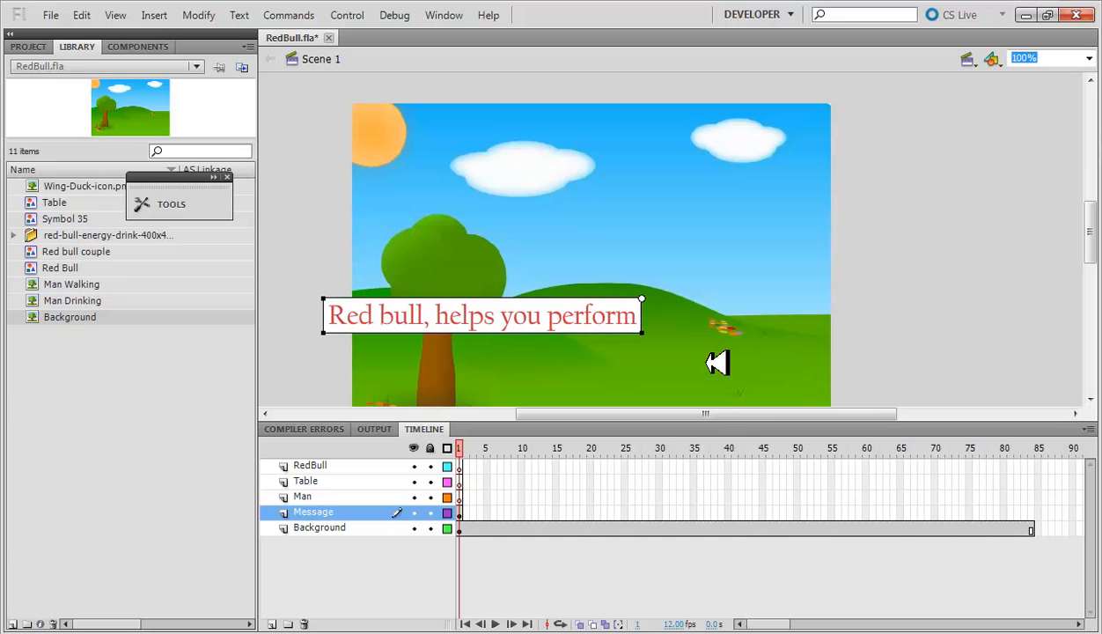
text( optimum)
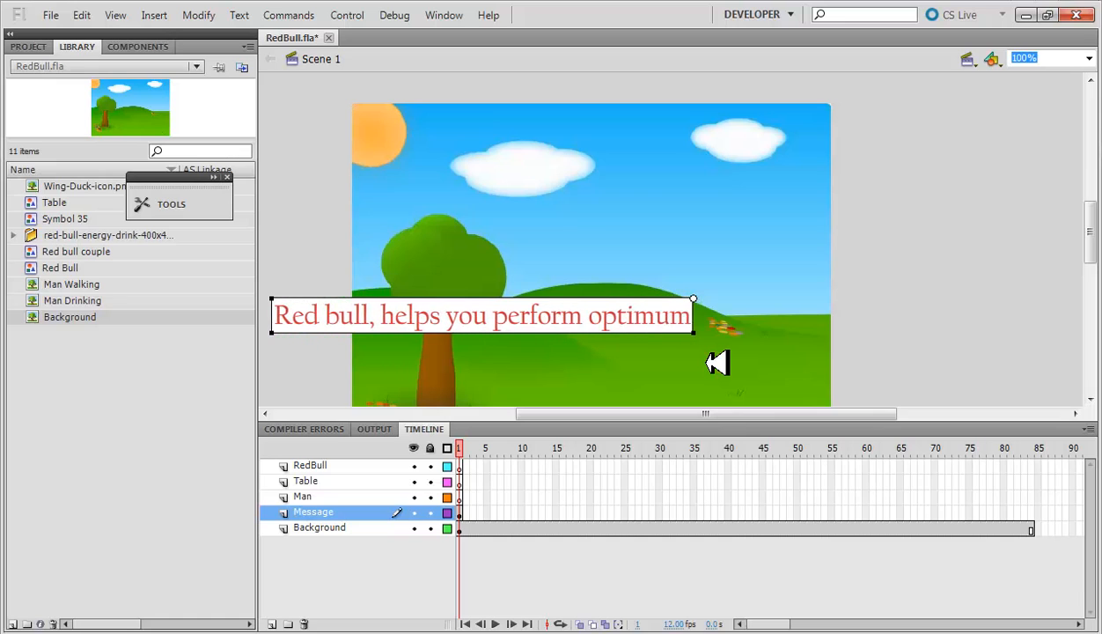
text( when you need to)
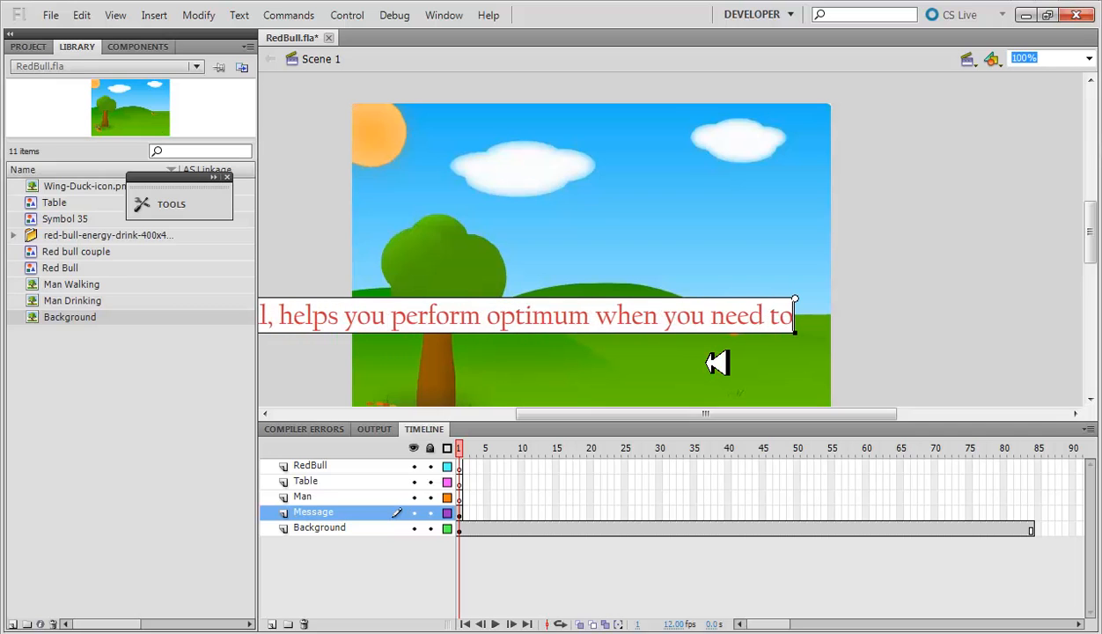
text(.)
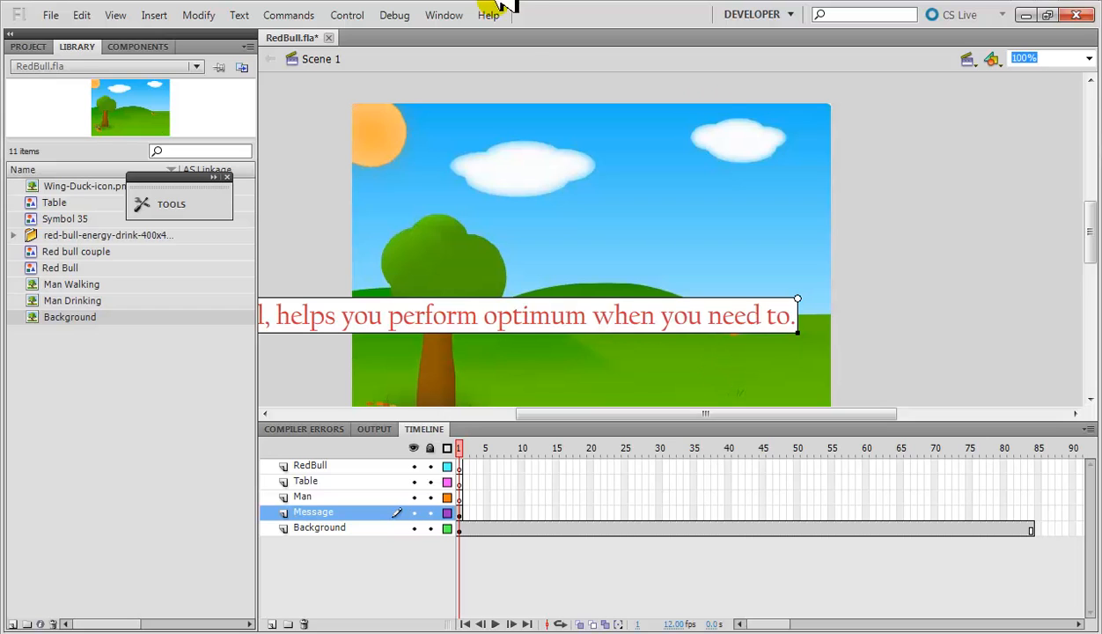
- Narrow the message text box so the sentence wraps onto two lines, and move it fully onto the landscape
click(194, 202)
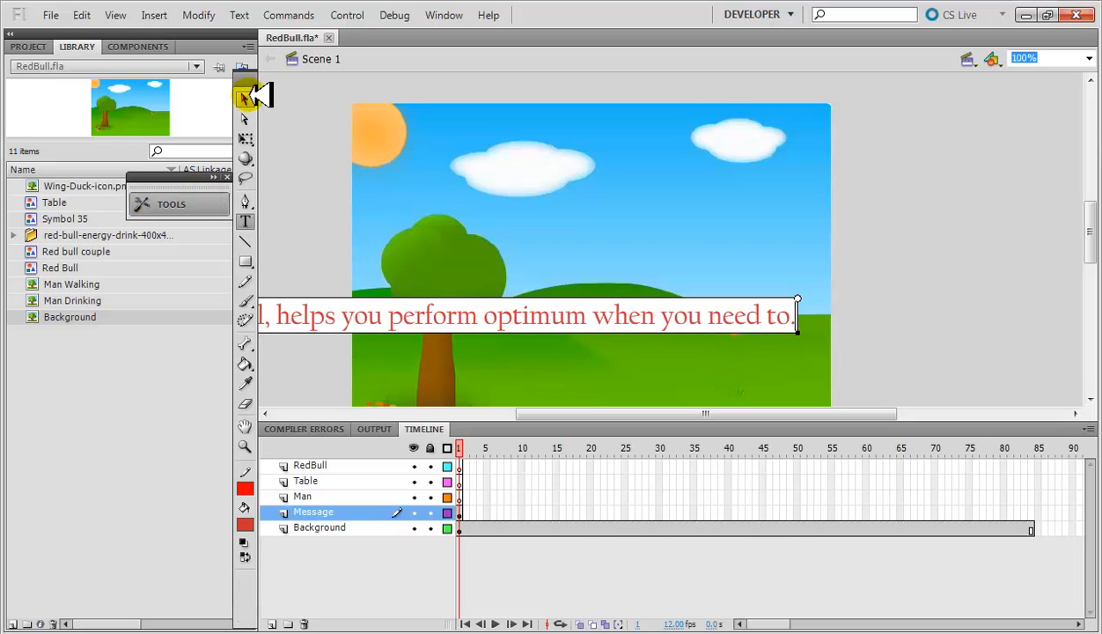
click(246, 98)
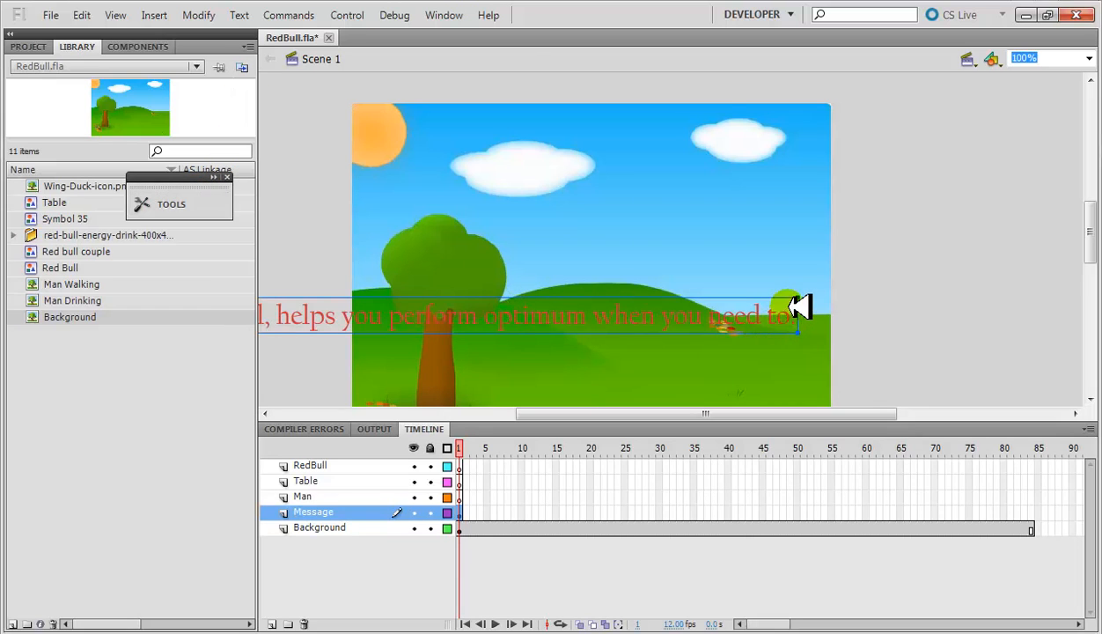
drag(802, 300, 504, 339)
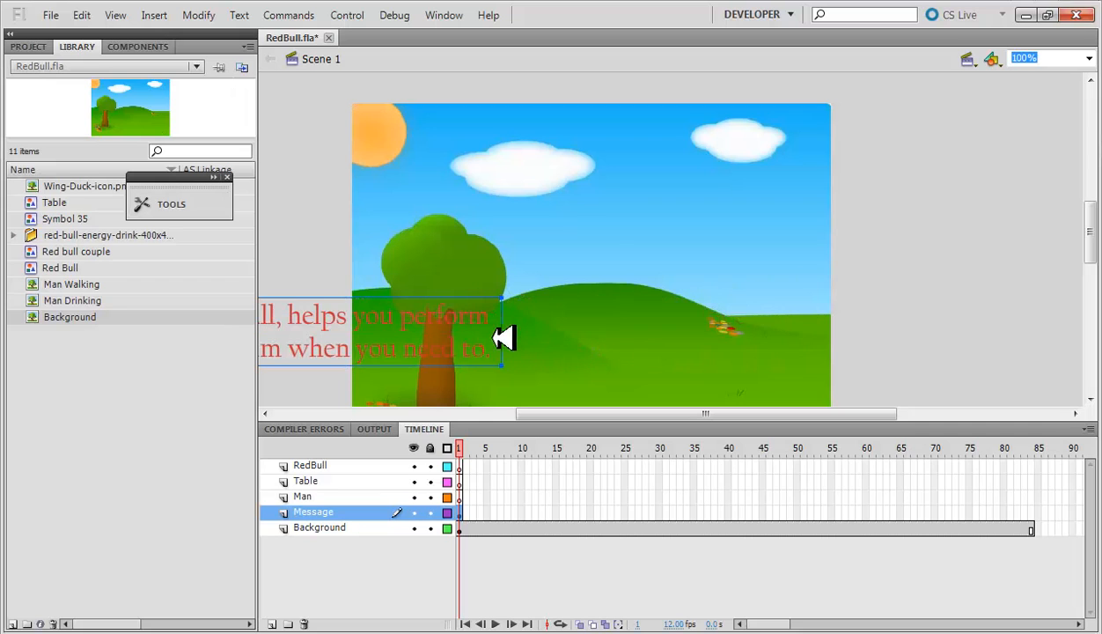
drag(412, 314, 600, 301)
- Examine the font, size and style options available for the message text
double_click(555, 320)
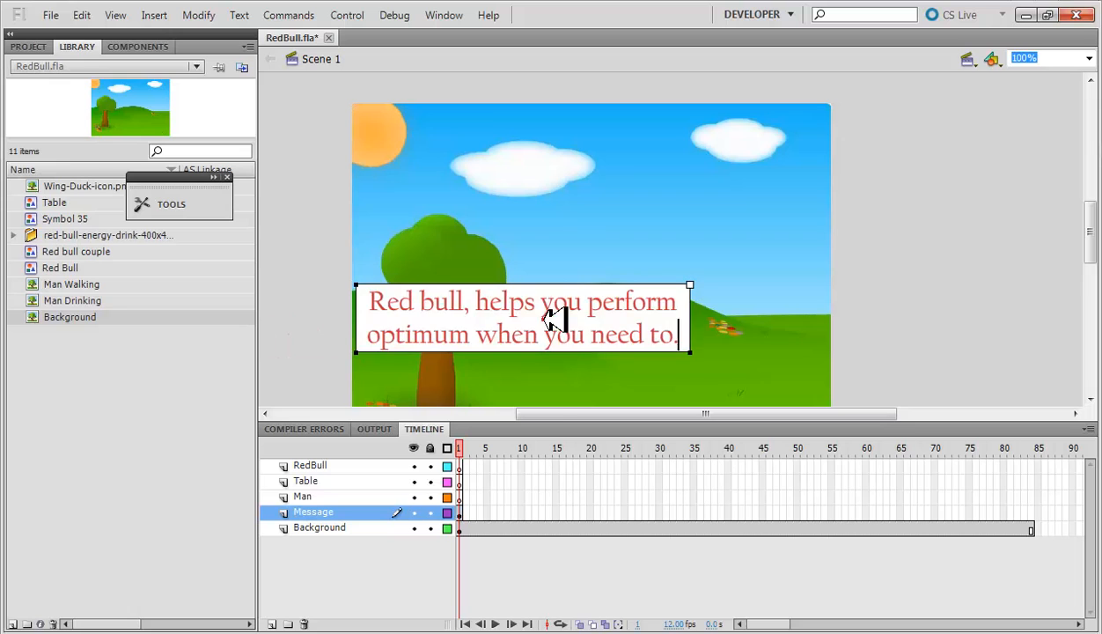
key(ctrl+a)
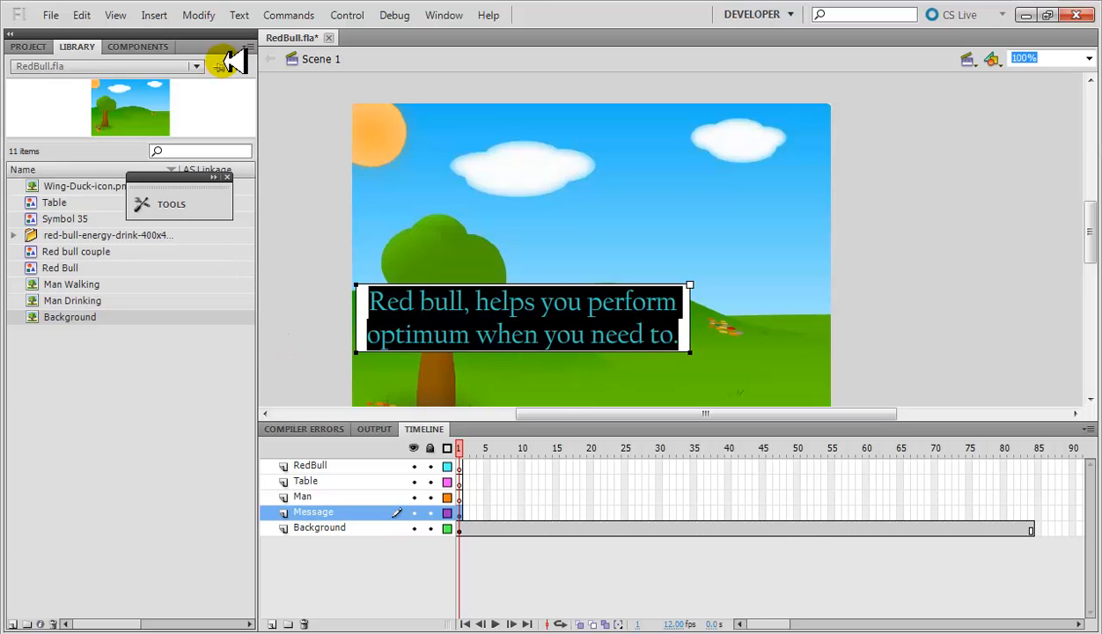
click(236, 16)
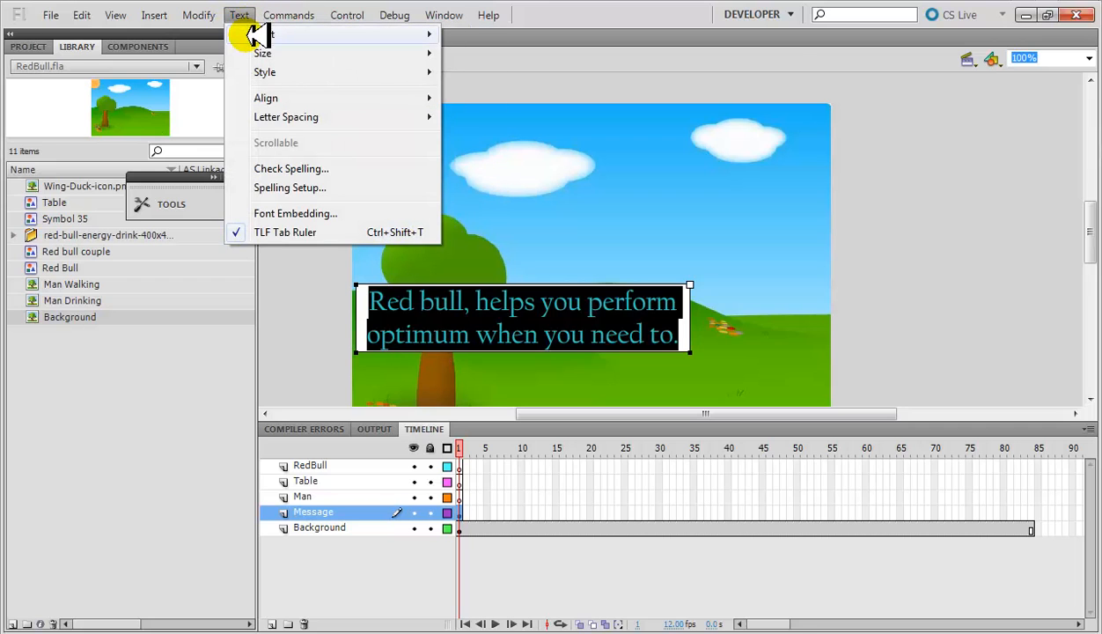
mouse_move(261, 35)
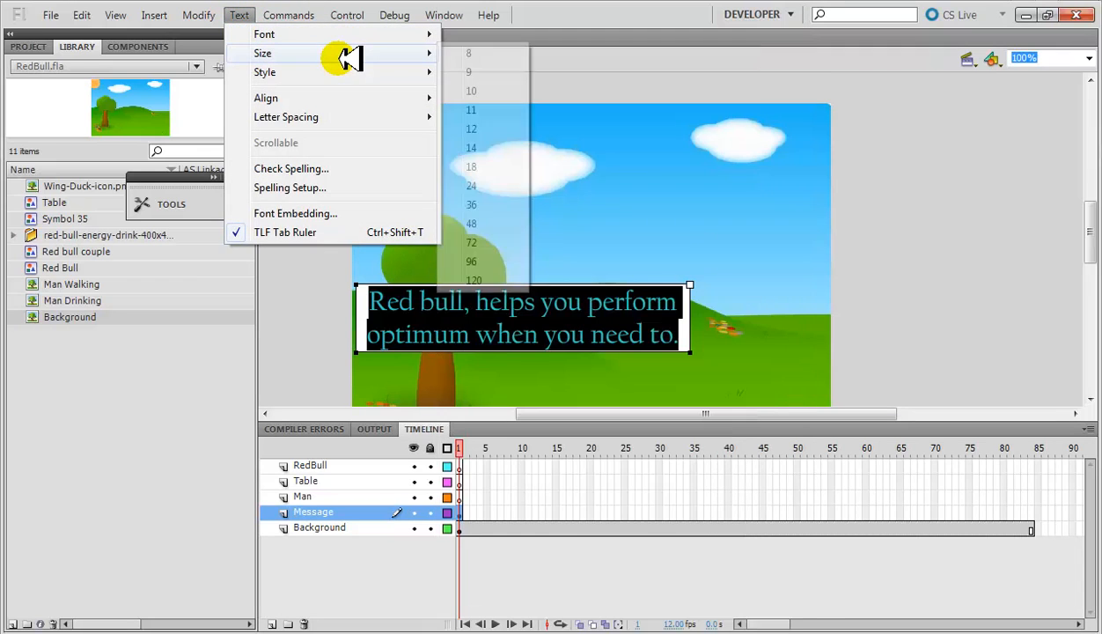
mouse_move(346, 74)
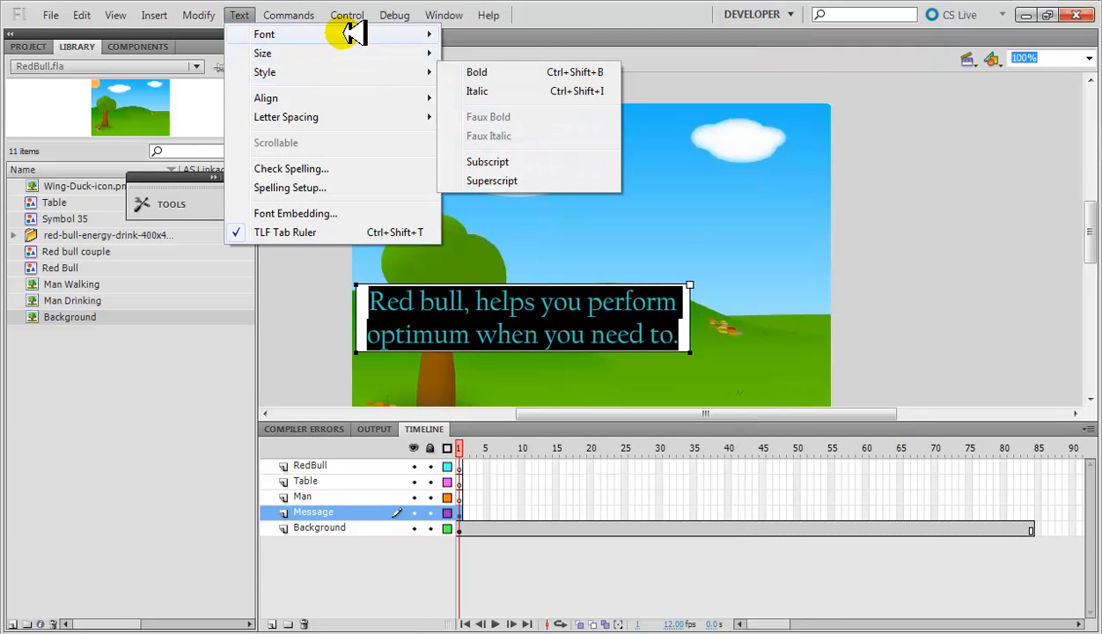
mouse_move(345, 33)
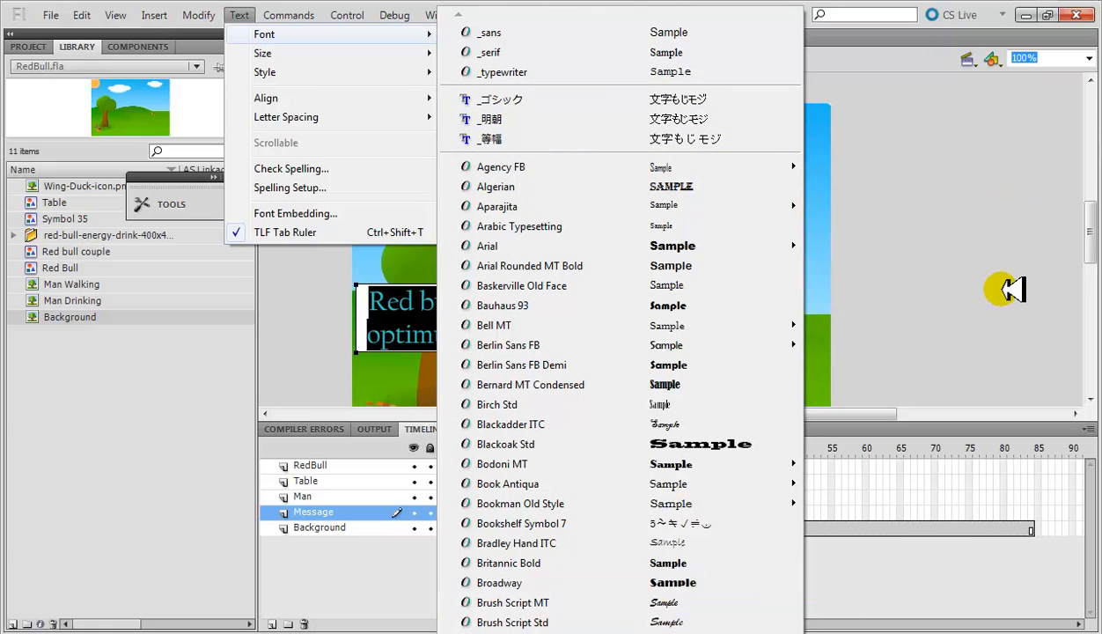
click(102, 401)
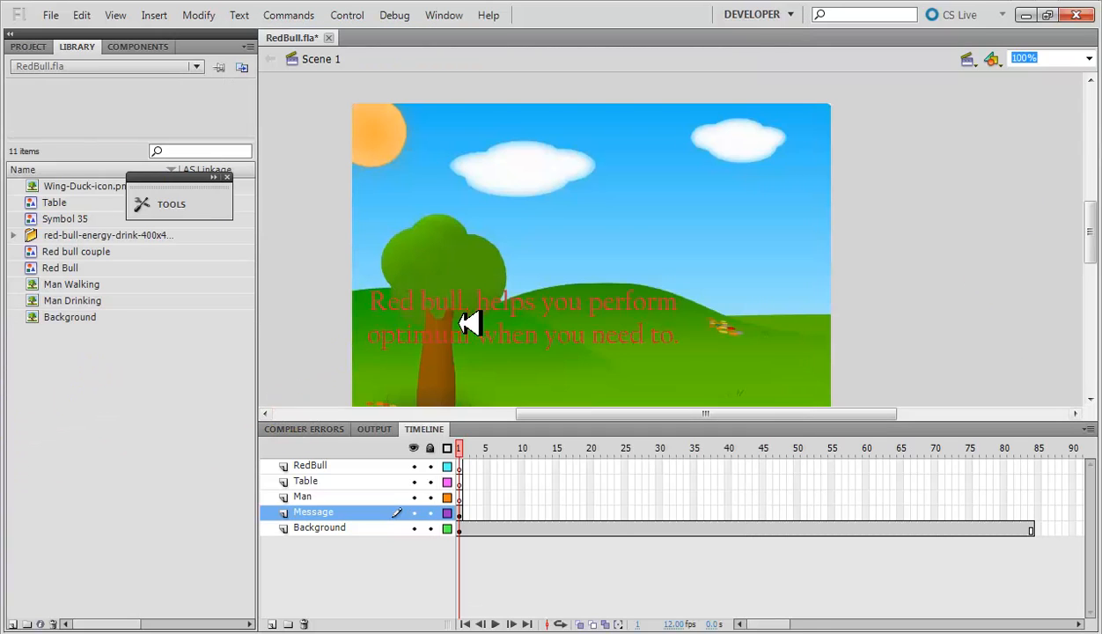
- Select the whole slogan text and open its Properties, placed clear of the stage
click(469, 324)
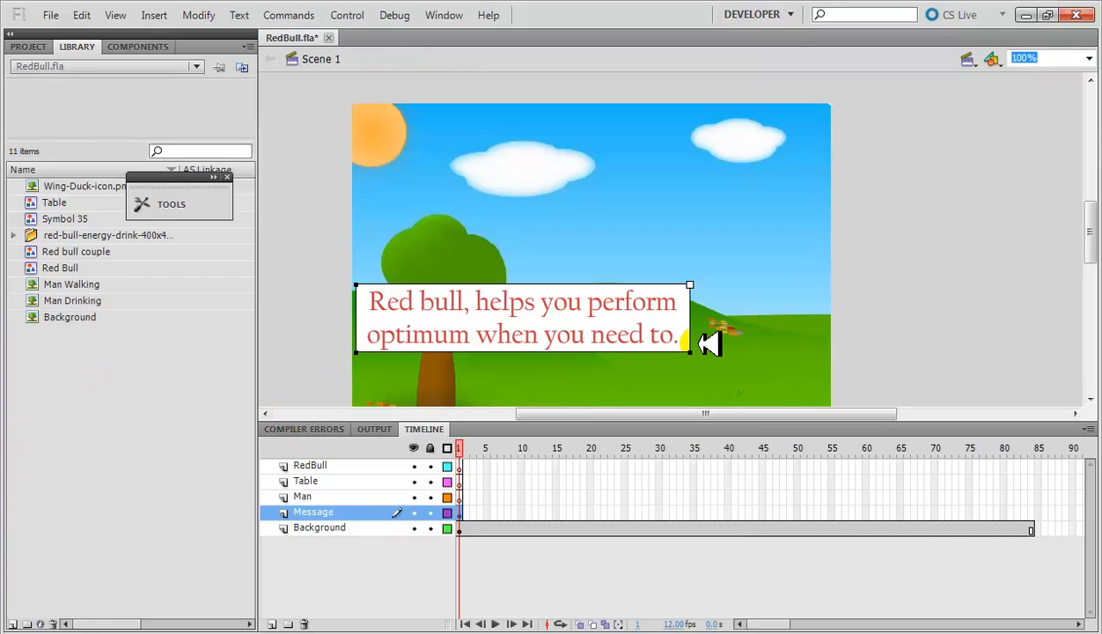
drag(681, 340, 340, 261)
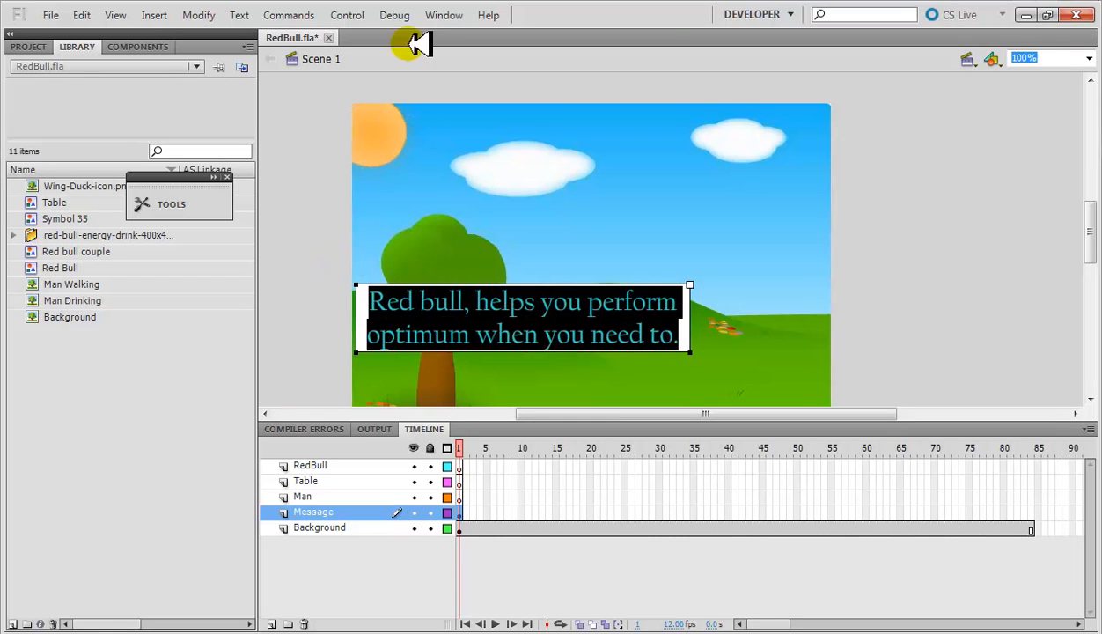
click(443, 15)
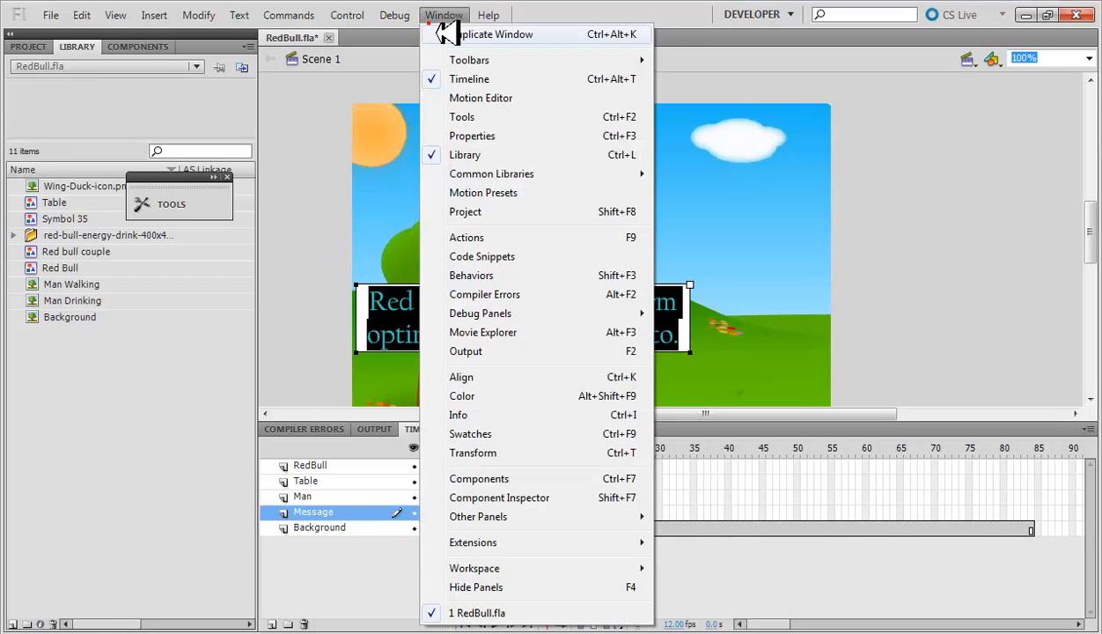
click(493, 137)
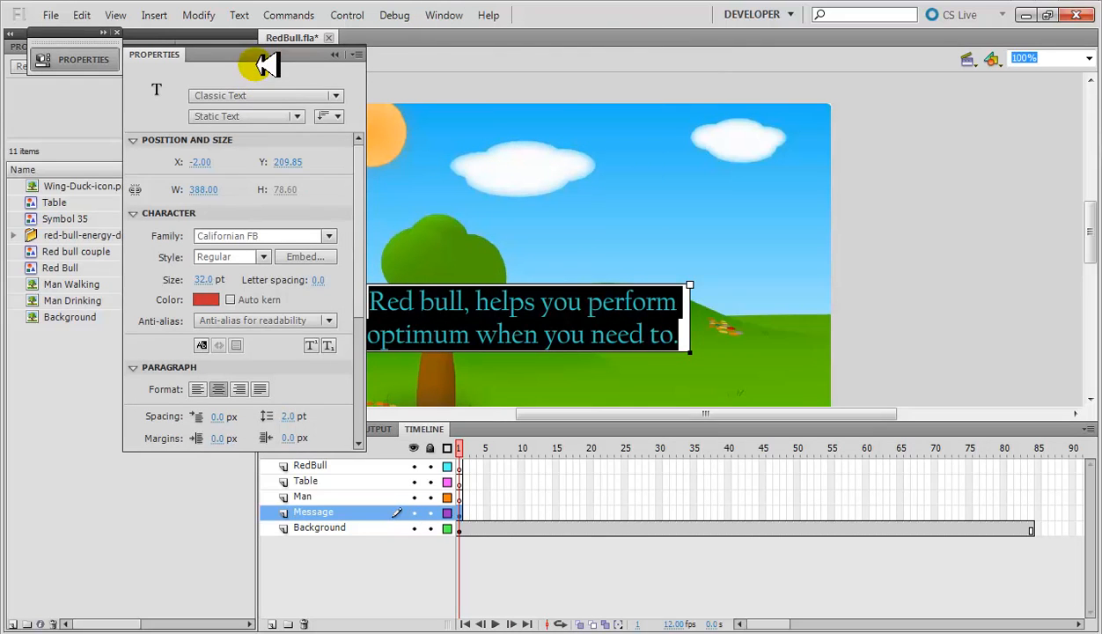
drag(264, 64, 184, 101)
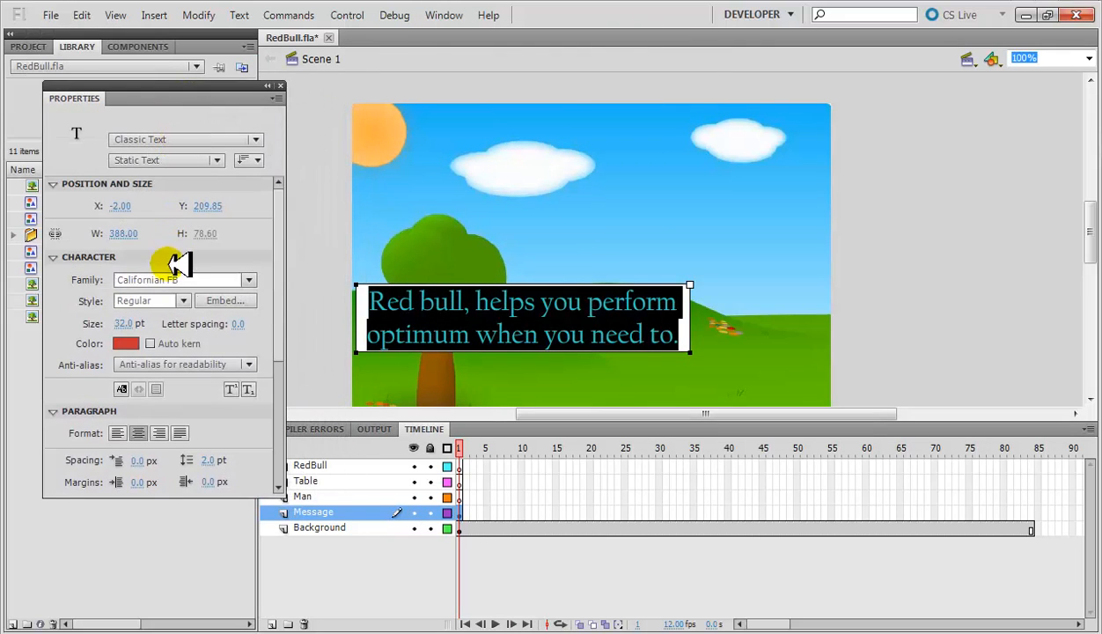
- Set the slogan's font family to Cambria
click(249, 279)
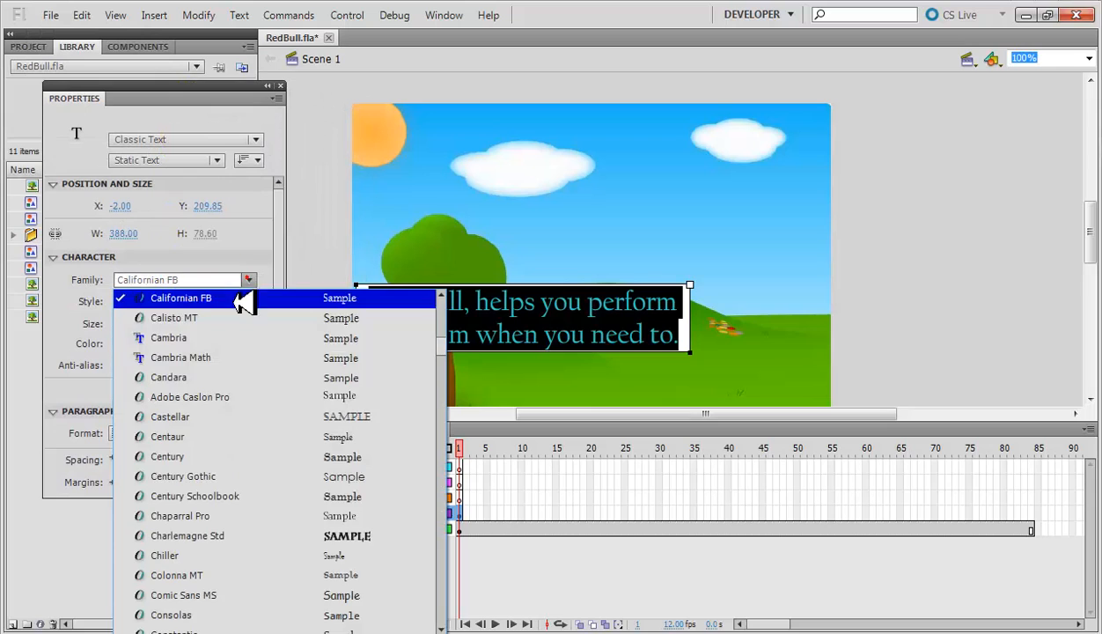
click(220, 338)
click(253, 279)
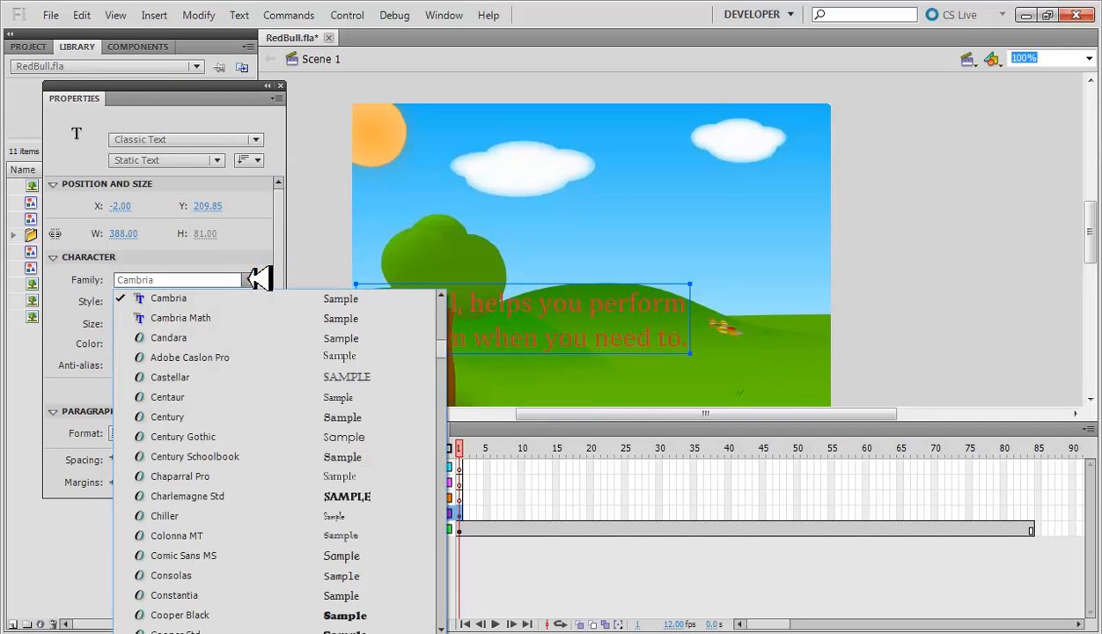
click(576, 305)
- Set the slogan's font family to Century Gothic and widen its text box to about 434 px
double_click(564, 306)
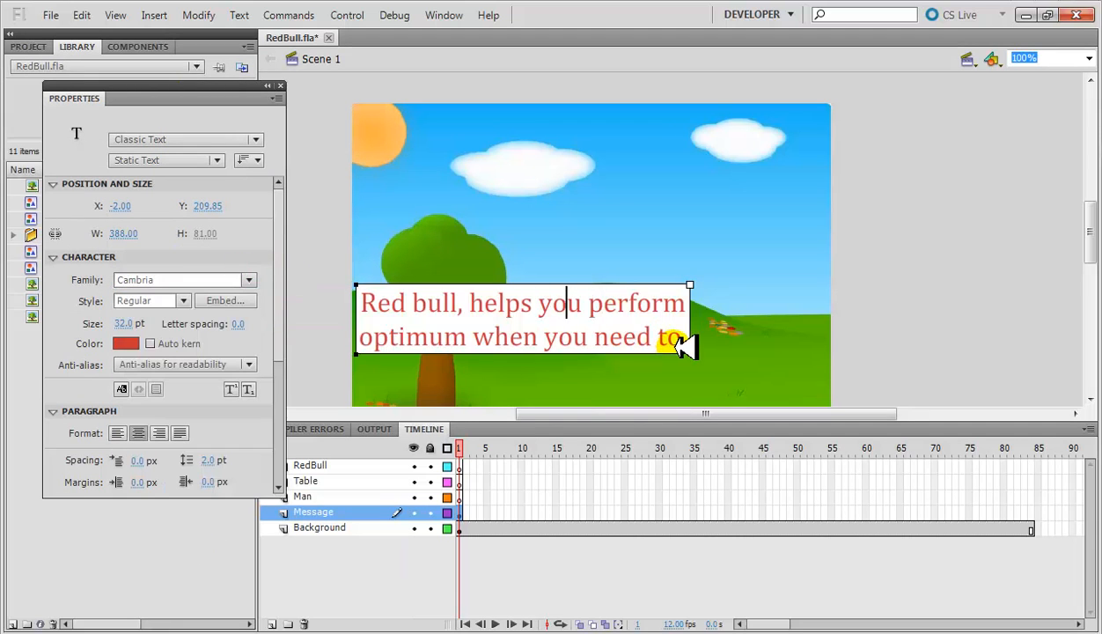
drag(691, 343, 226, 246)
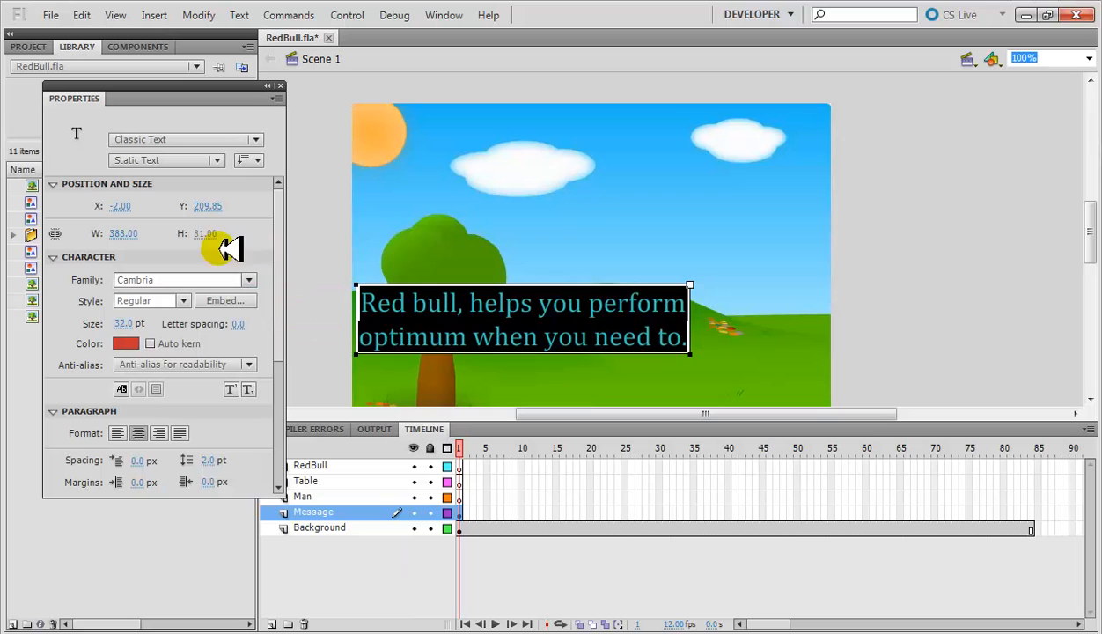
click(255, 280)
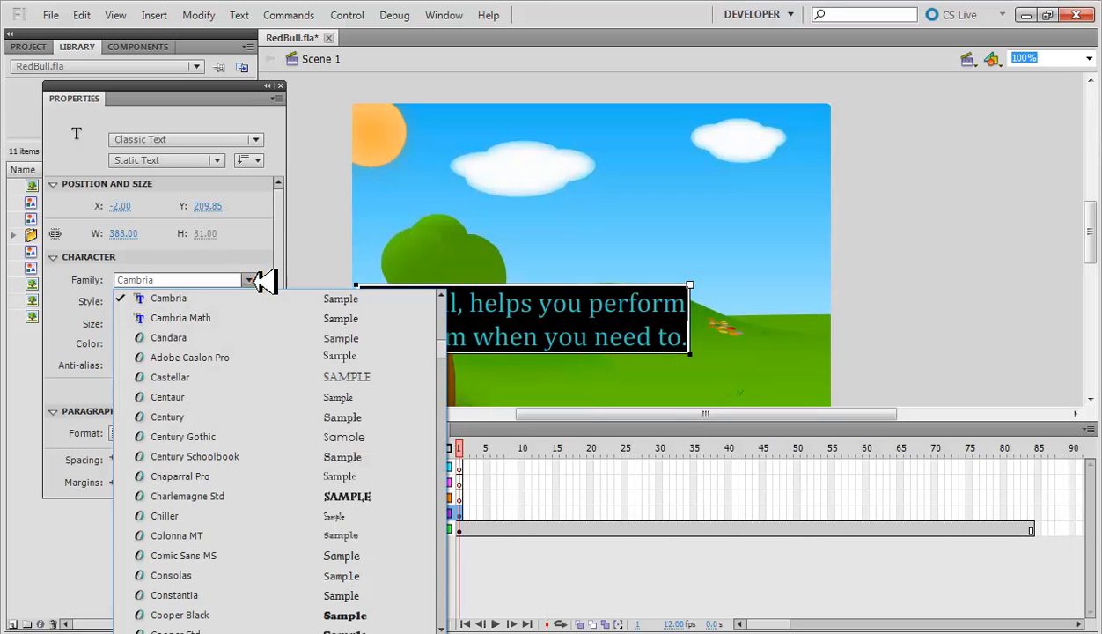
click(361, 436)
double_click(542, 335)
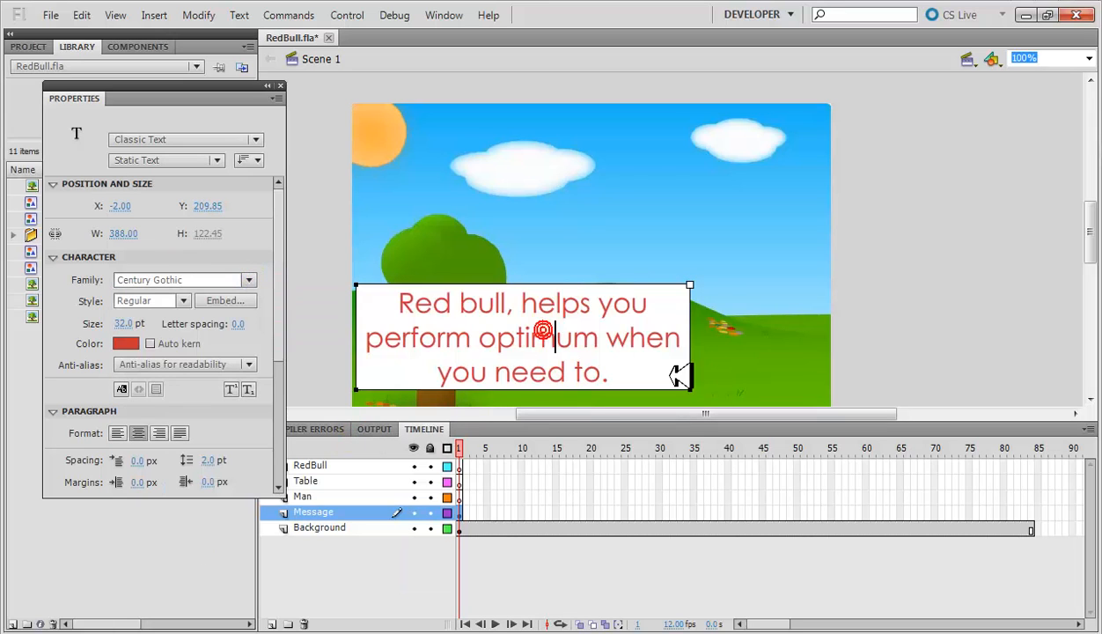
drag(679, 373, 300, 280)
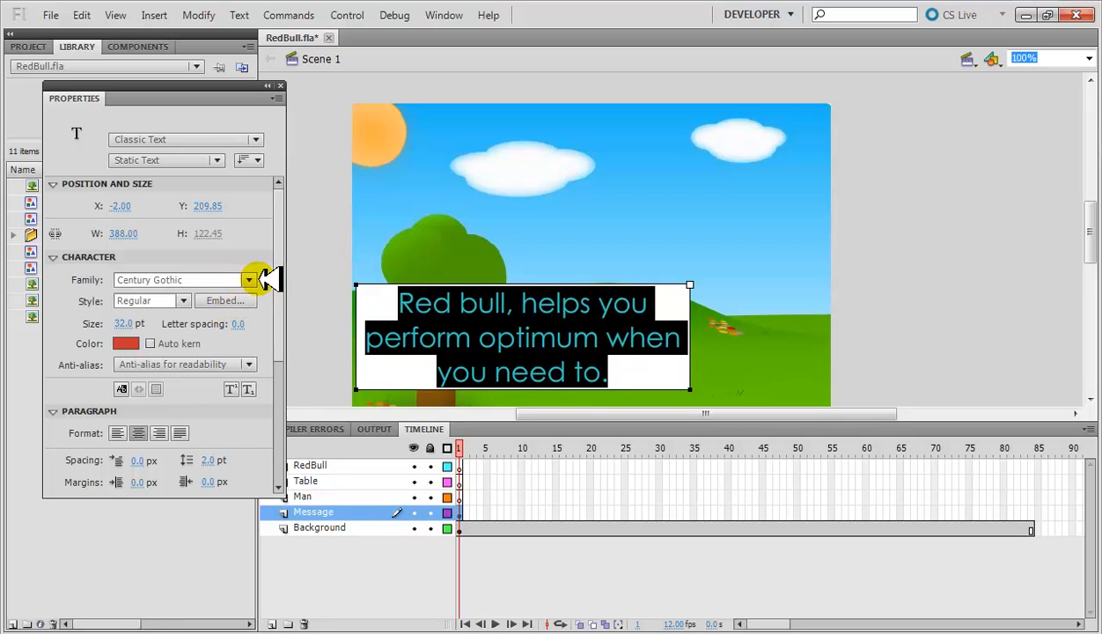
click(684, 372)
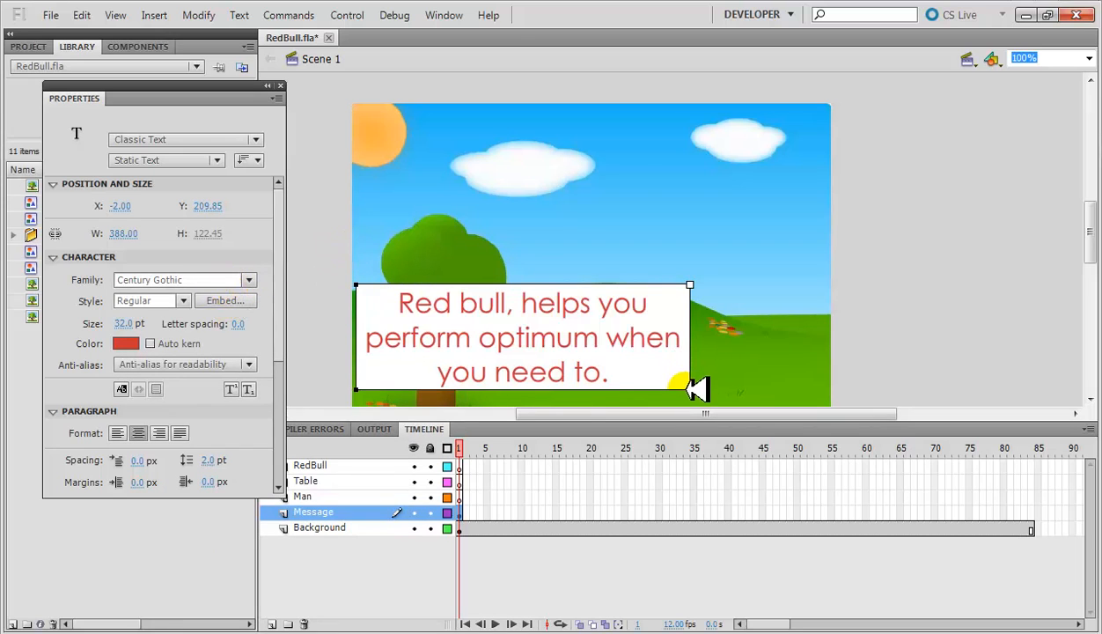
drag(702, 391, 730, 388)
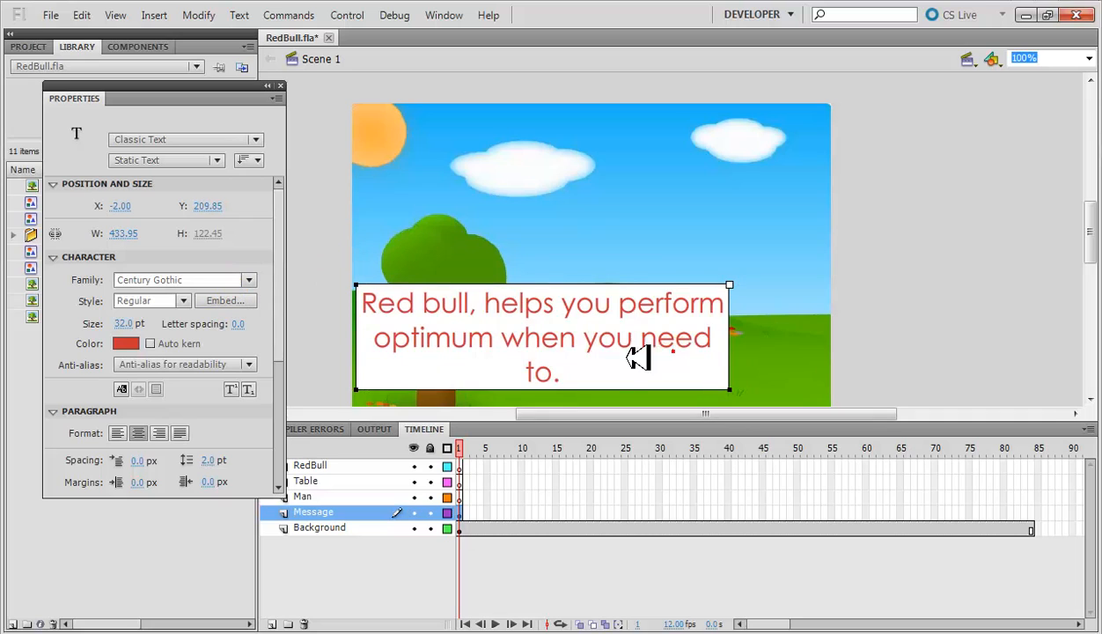
- Left-align the slogan after trying the other alignments, and widen its text box to about 484 px so it wraps onto two lines
drag(634, 359, 273, 264)
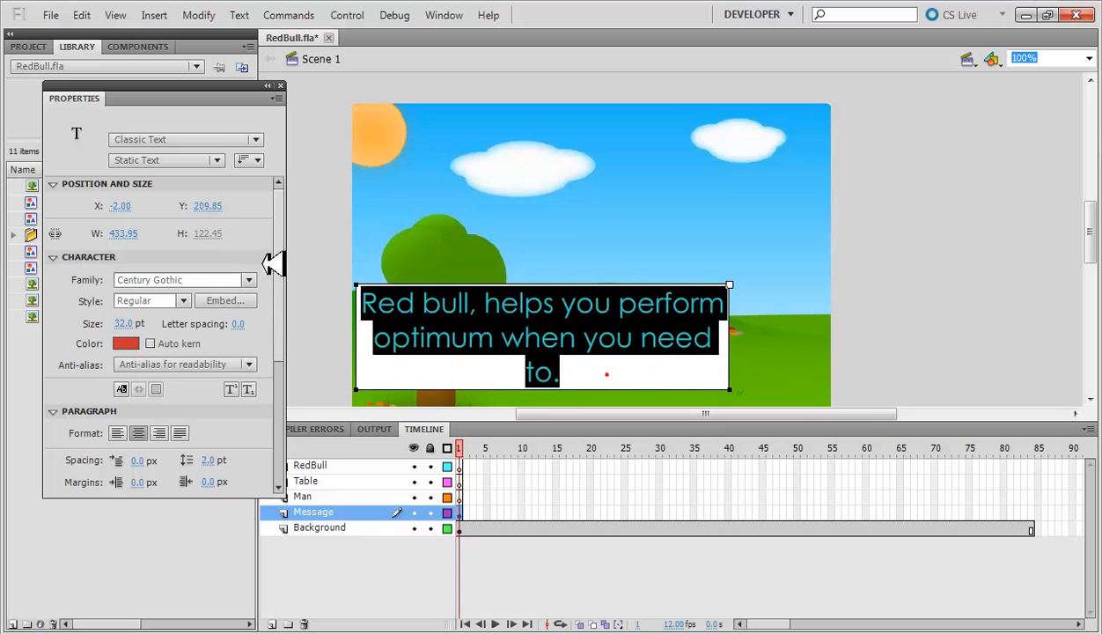
click(120, 434)
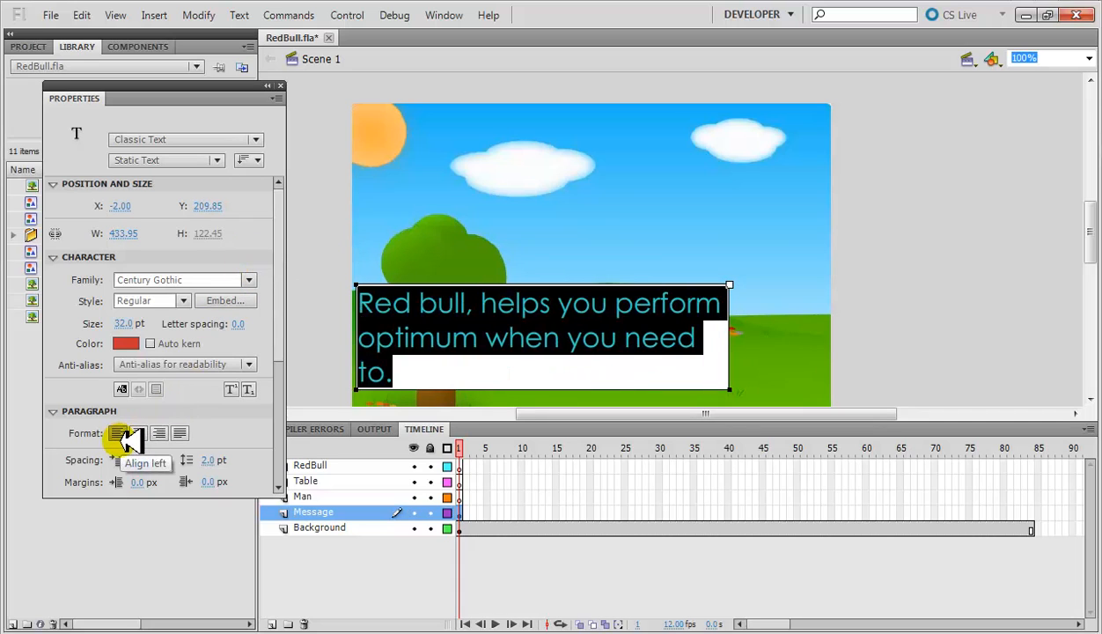
click(138, 433)
click(159, 433)
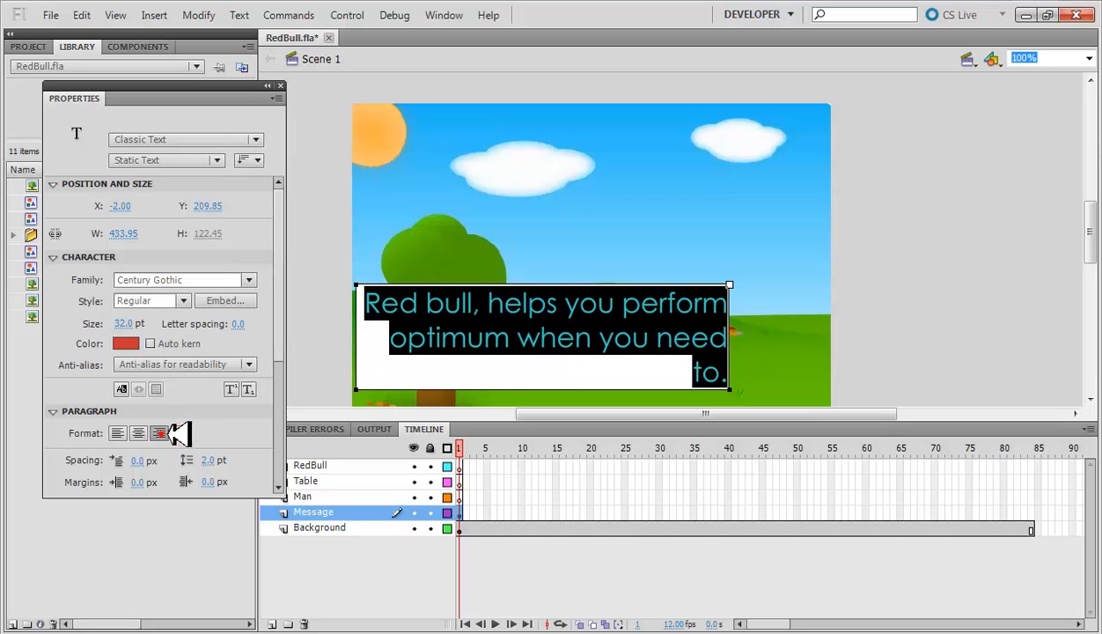
click(180, 433)
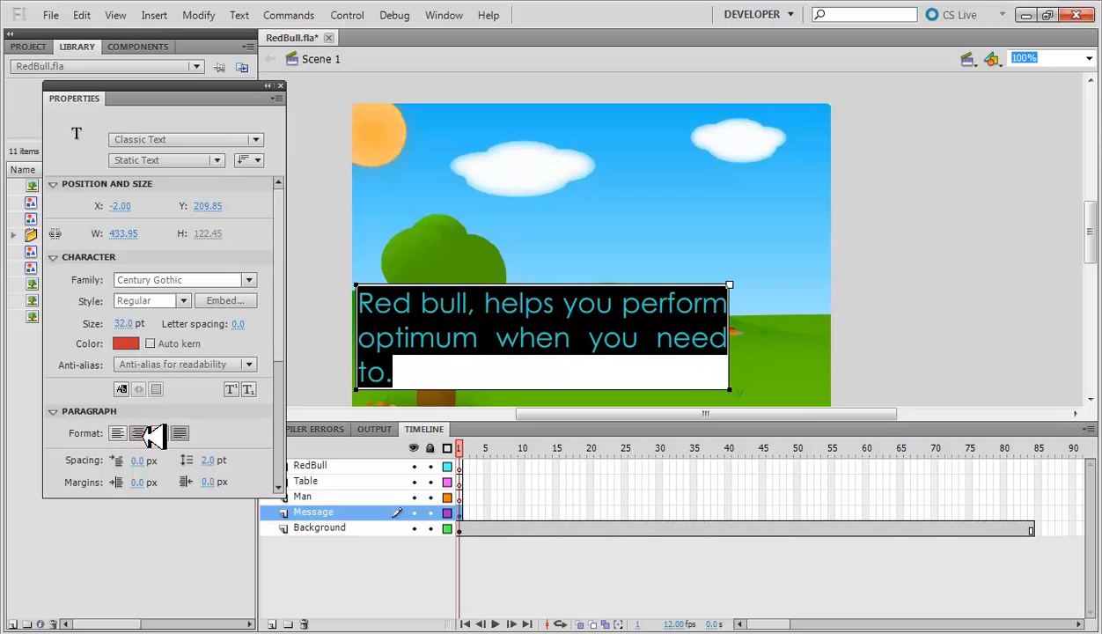
click(138, 433)
click(117, 433)
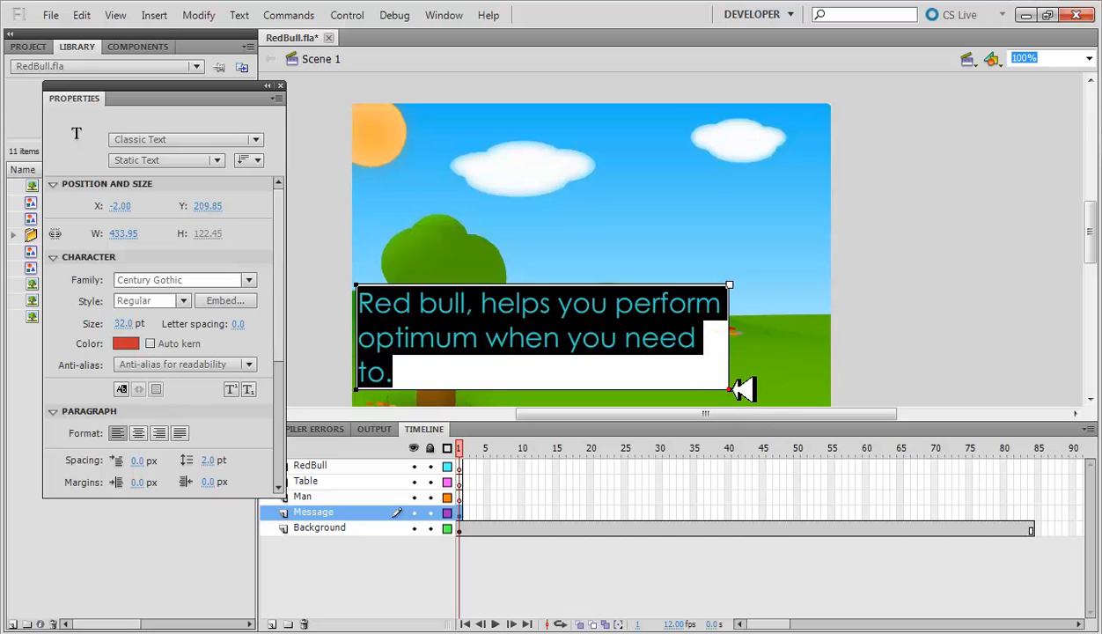
drag(737, 389, 781, 388)
- Change the slogan's text color to purple and leave text editing
click(134, 344)
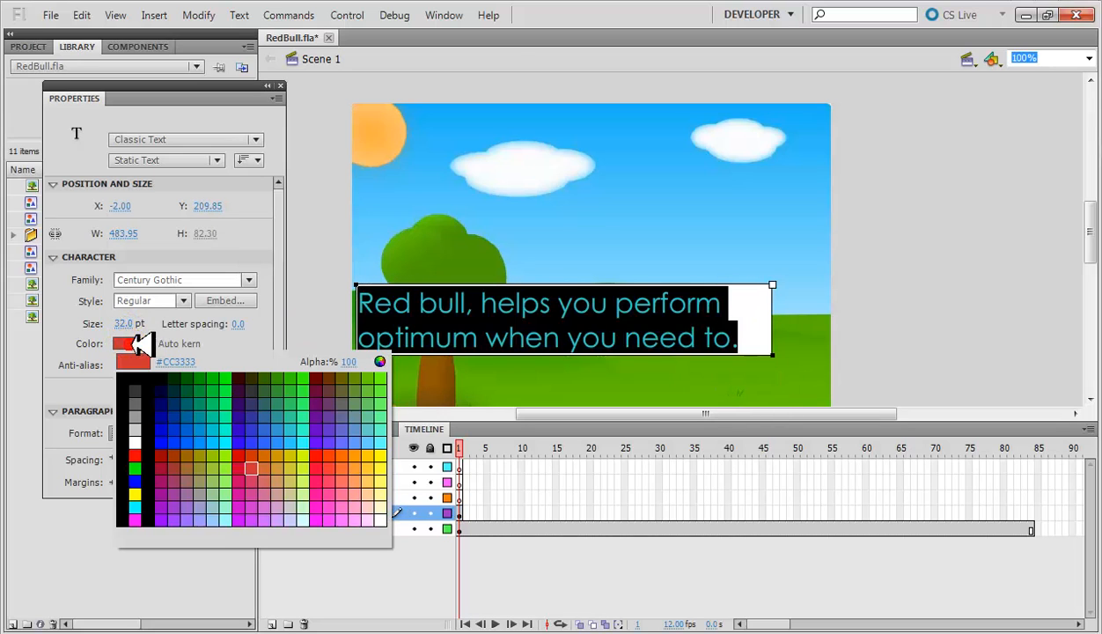
click(332, 423)
click(315, 417)
double_click(727, 339)
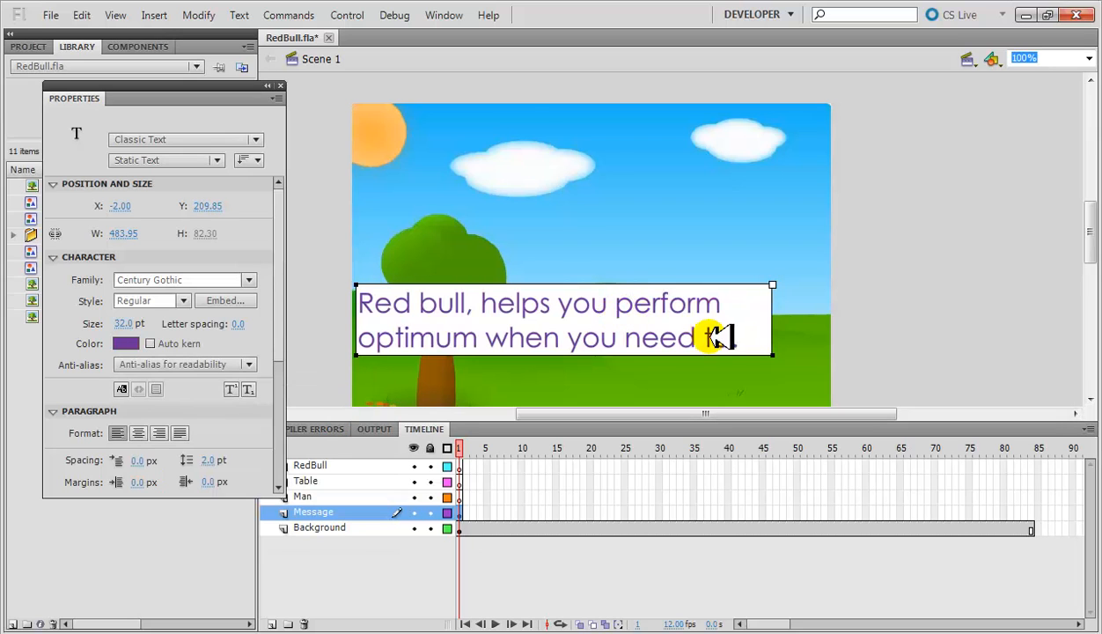
click(890, 318)
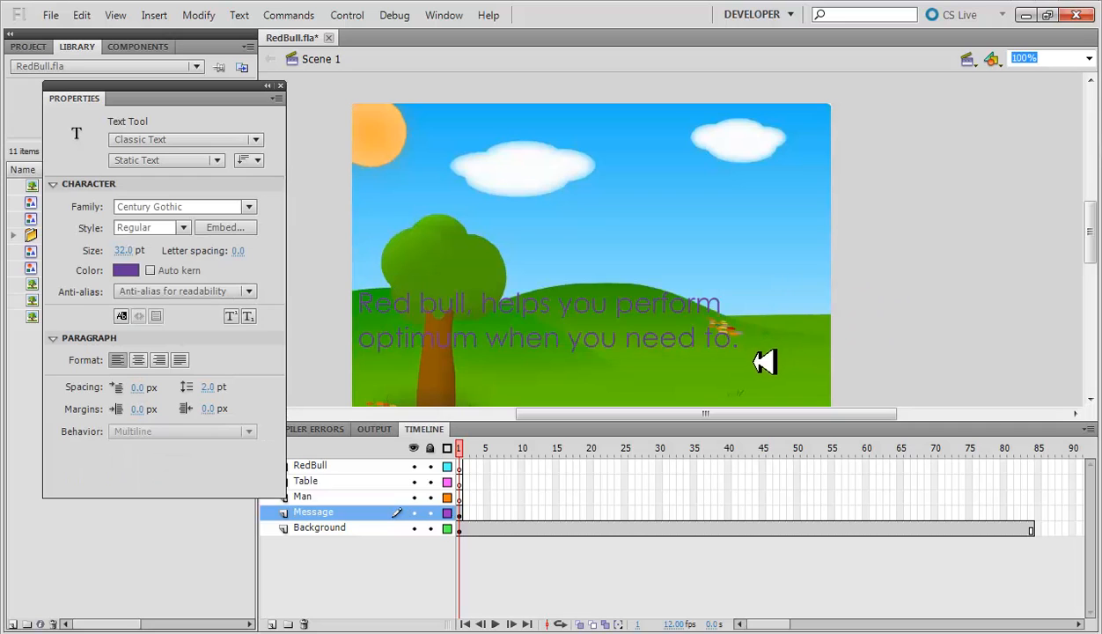
- Close the text properties, bring out the tools beside the stage, and select the slogan with the Selection tool
click(280, 86)
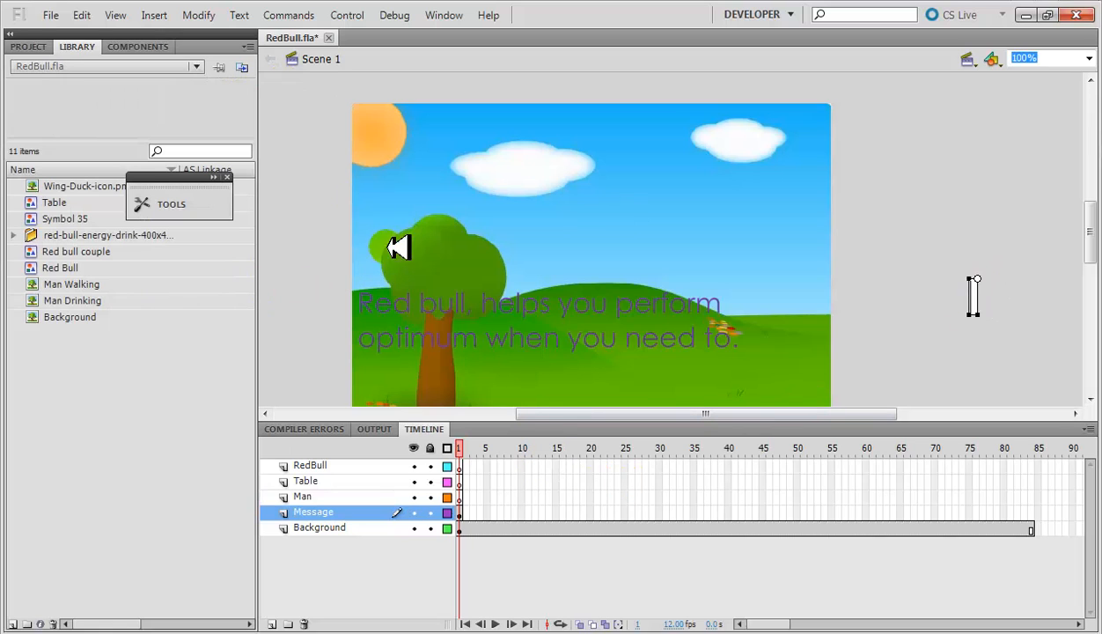
click(189, 195)
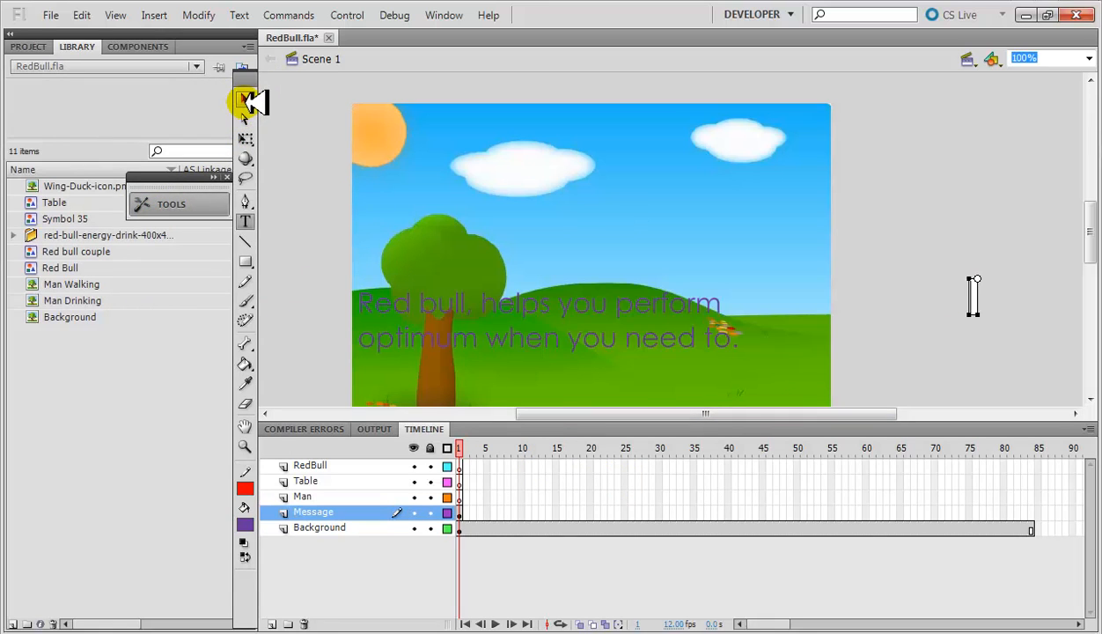
drag(248, 81, 142, 80)
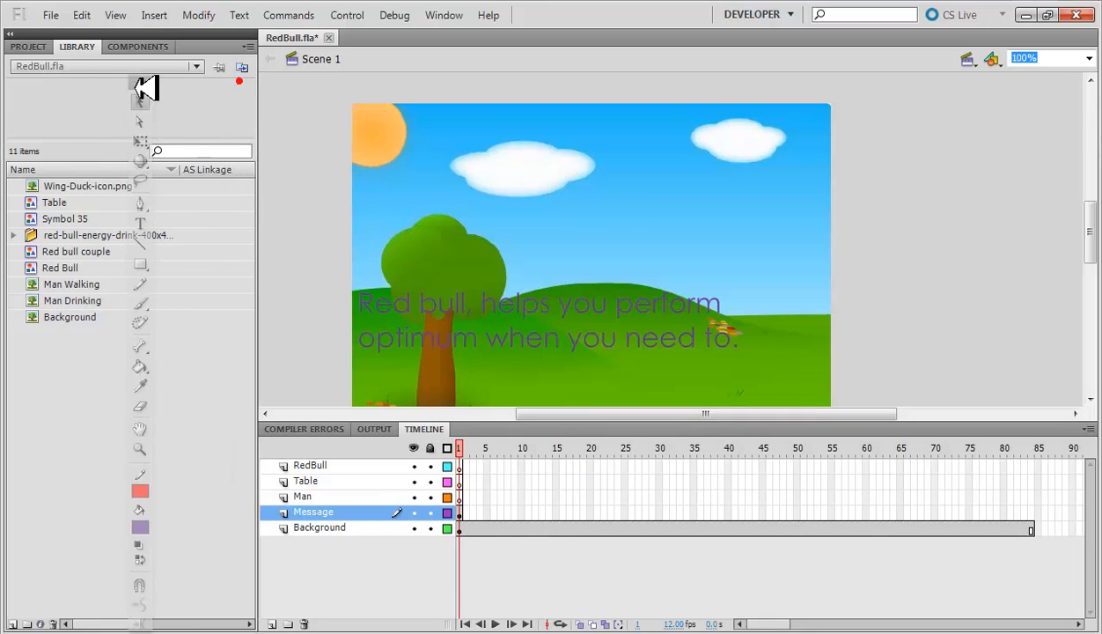
click(523, 350)
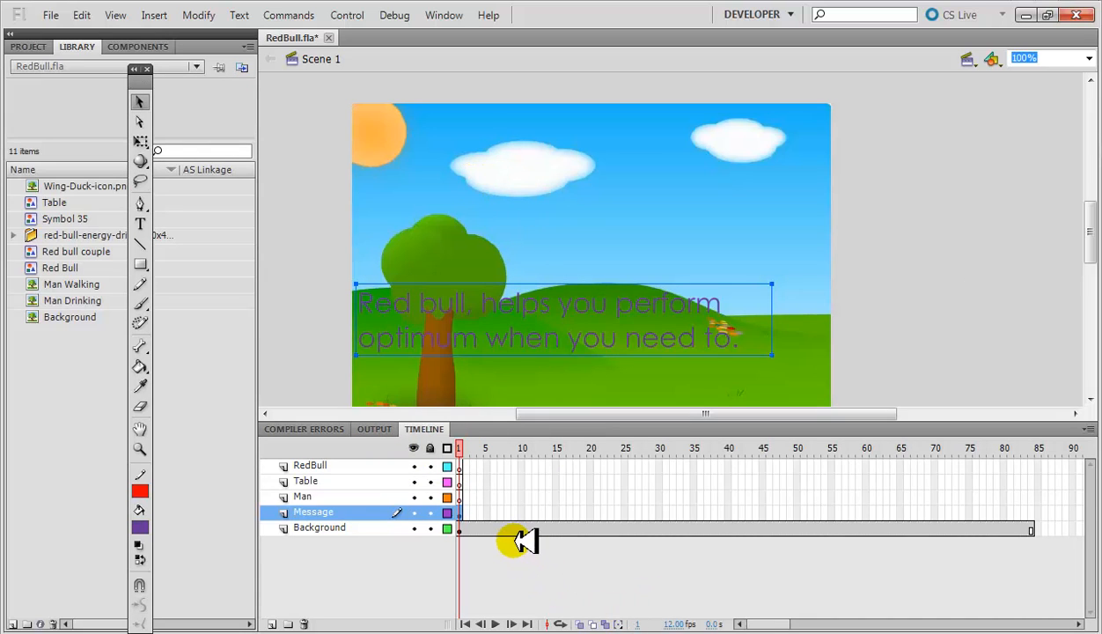
- Extend the Message layer to frame 9 with a regular frame
click(525, 514)
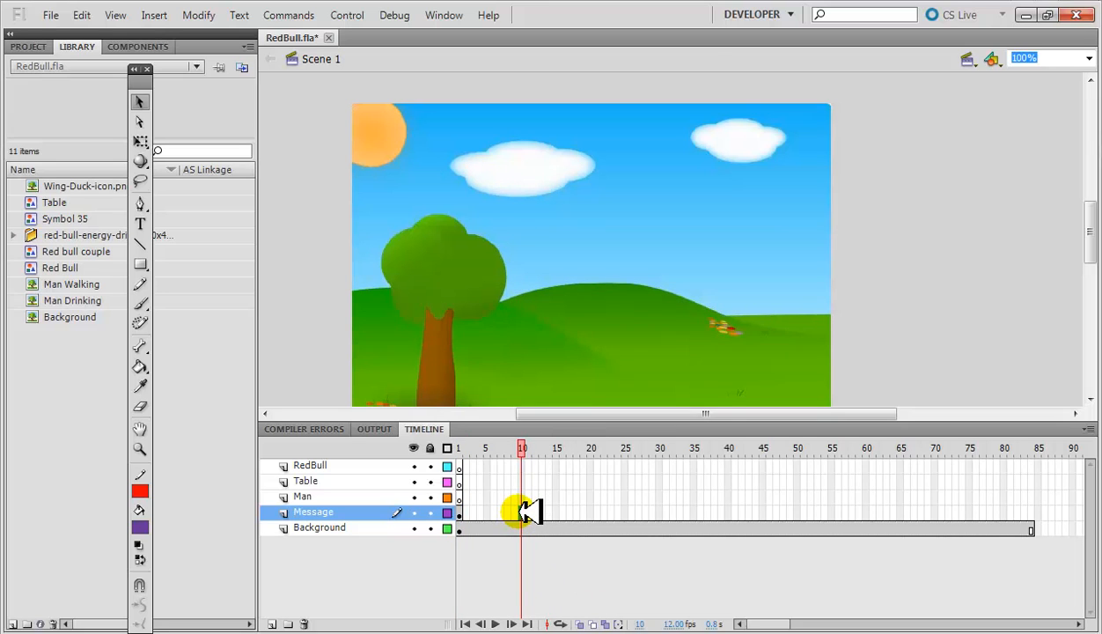
right_click(514, 512)
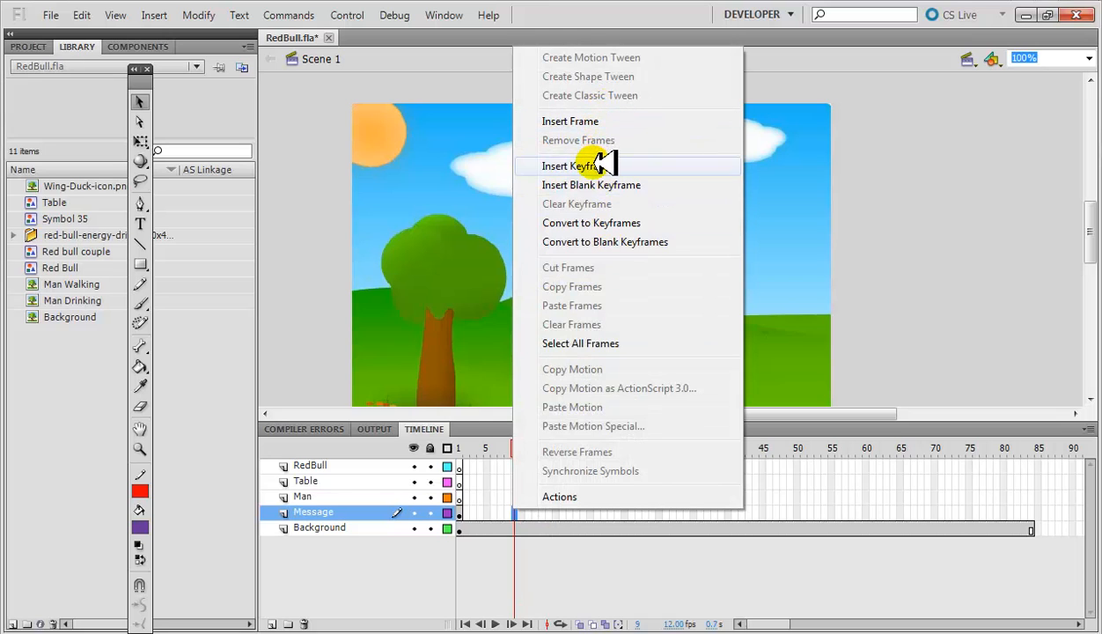
click(604, 121)
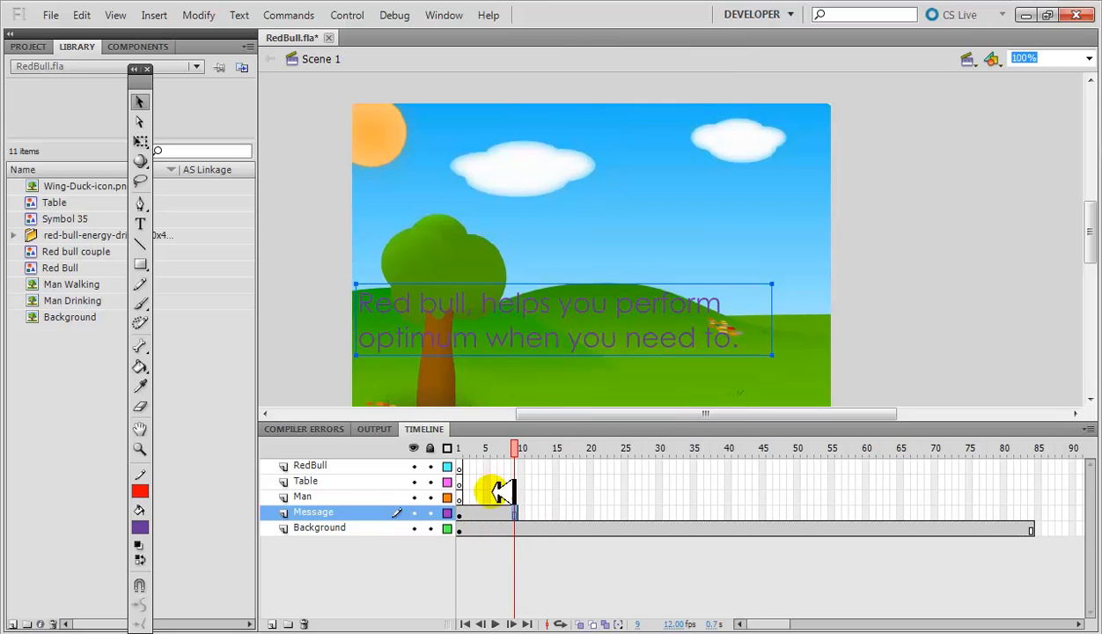
- Examine the frame spans of the Message, Man, Table, RedBull and Background layers over the first nine frames
drag(461, 446, 517, 442)
click(483, 512)
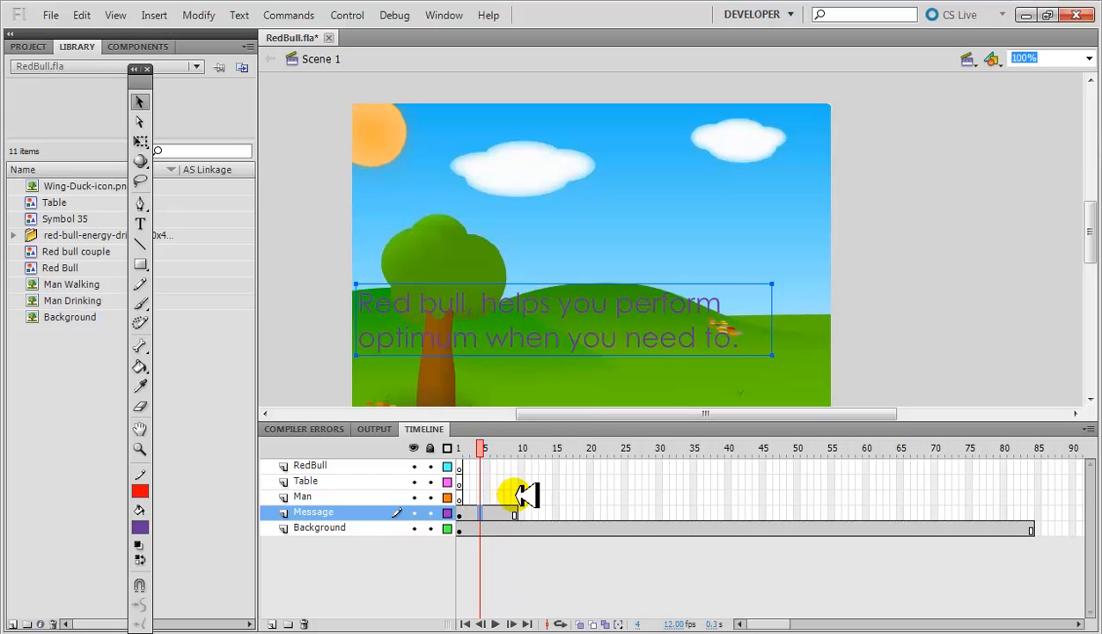
click(515, 496)
click(459, 497)
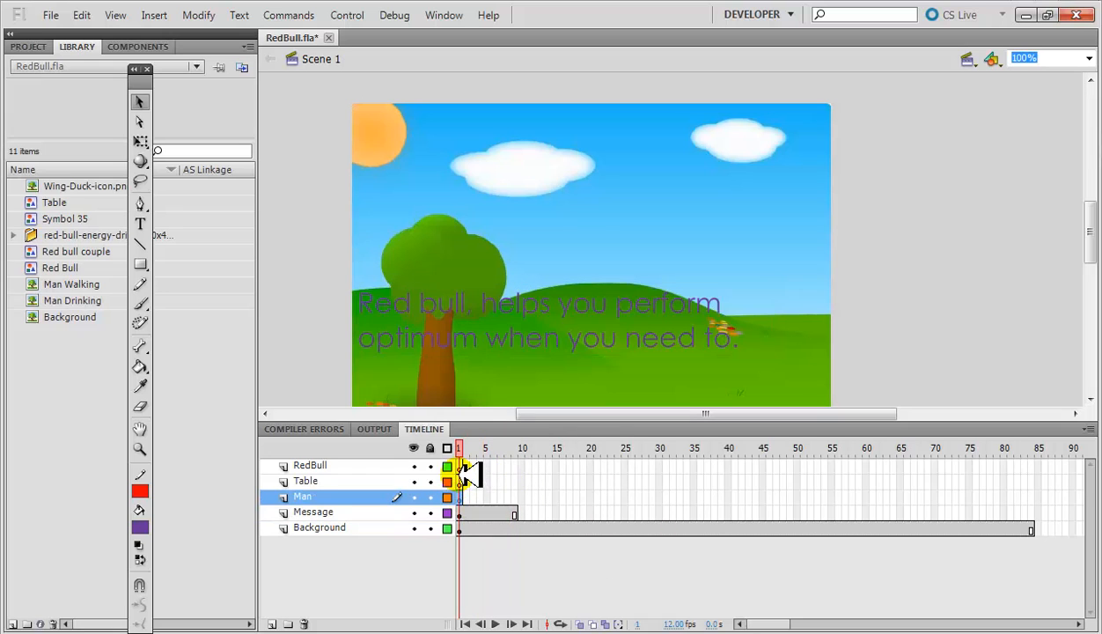
click(459, 479)
click(460, 465)
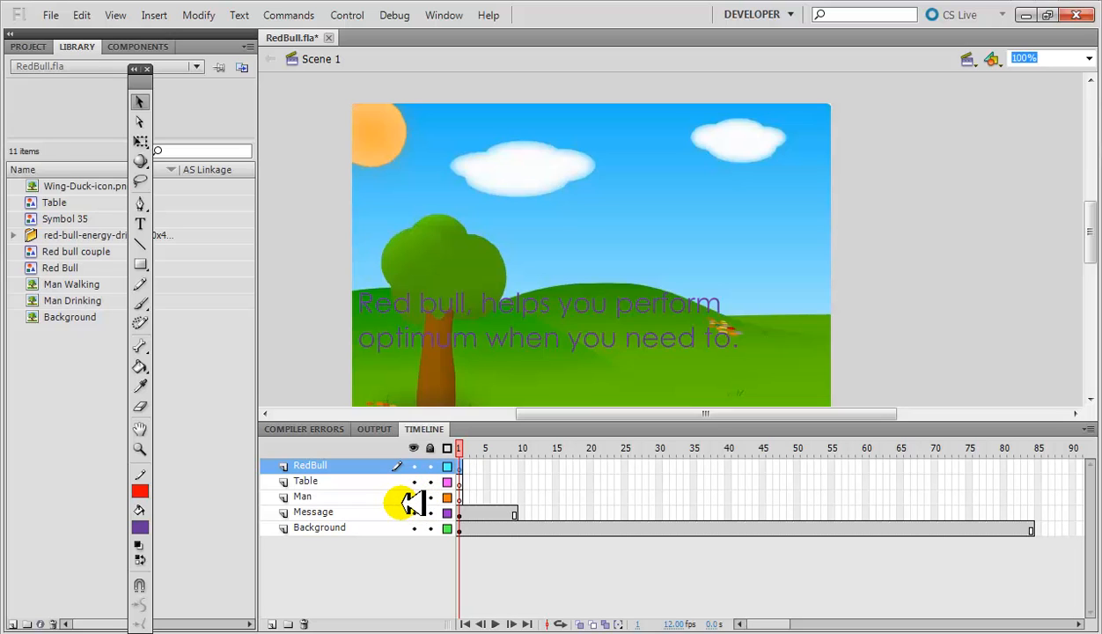
click(486, 513)
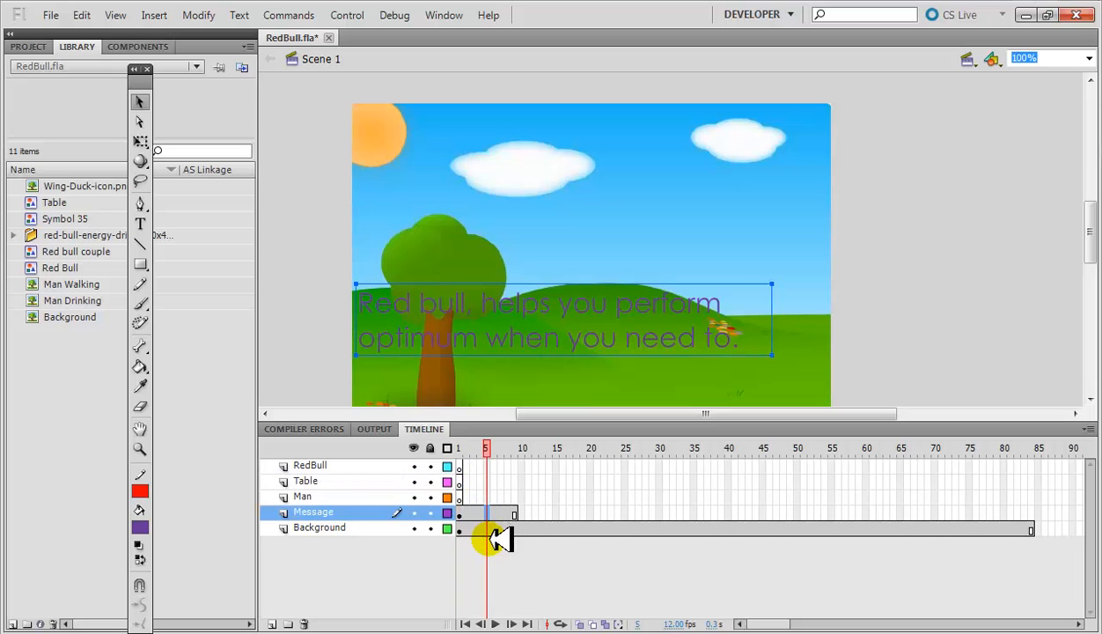
click(500, 528)
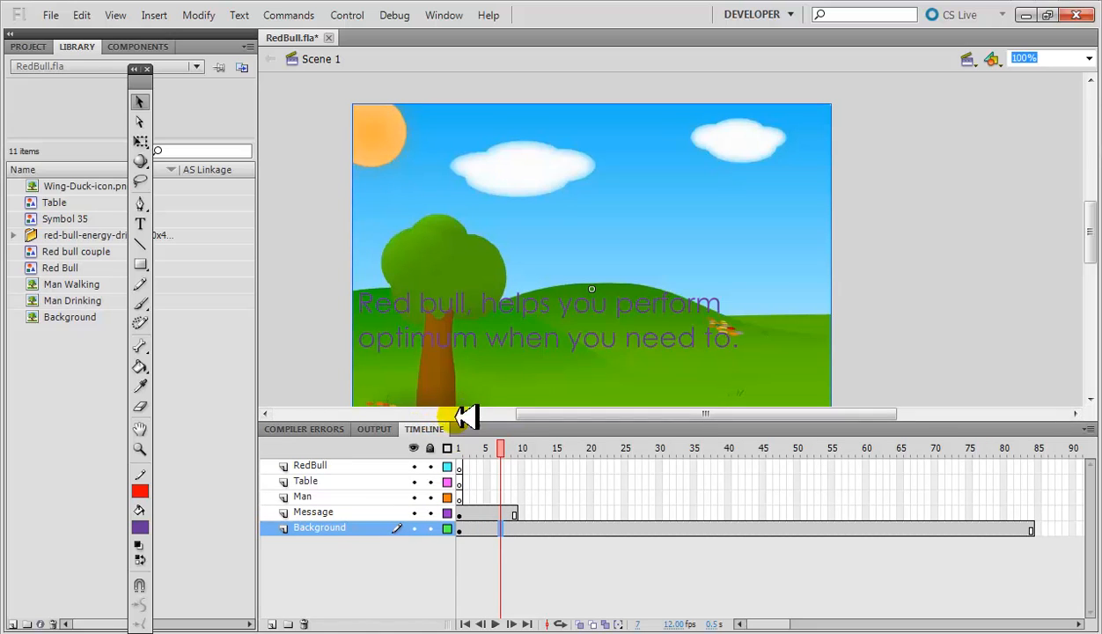
- Create a motion tween for the slogan on the Message layer and move it up into the sky at frame 9
click(461, 513)
right_click(480, 332)
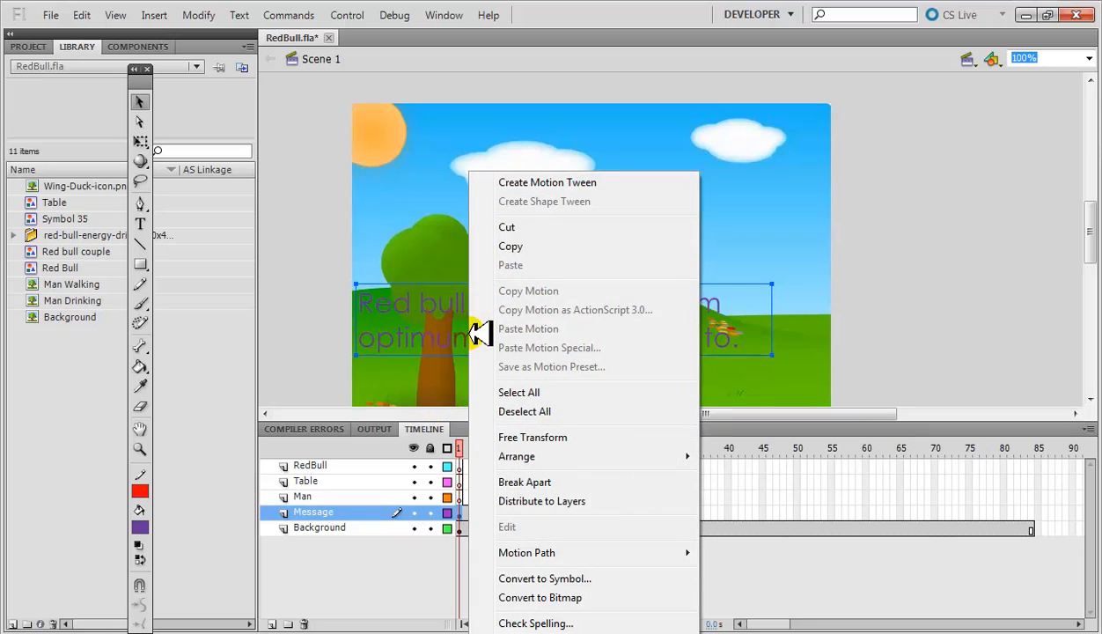
click(583, 183)
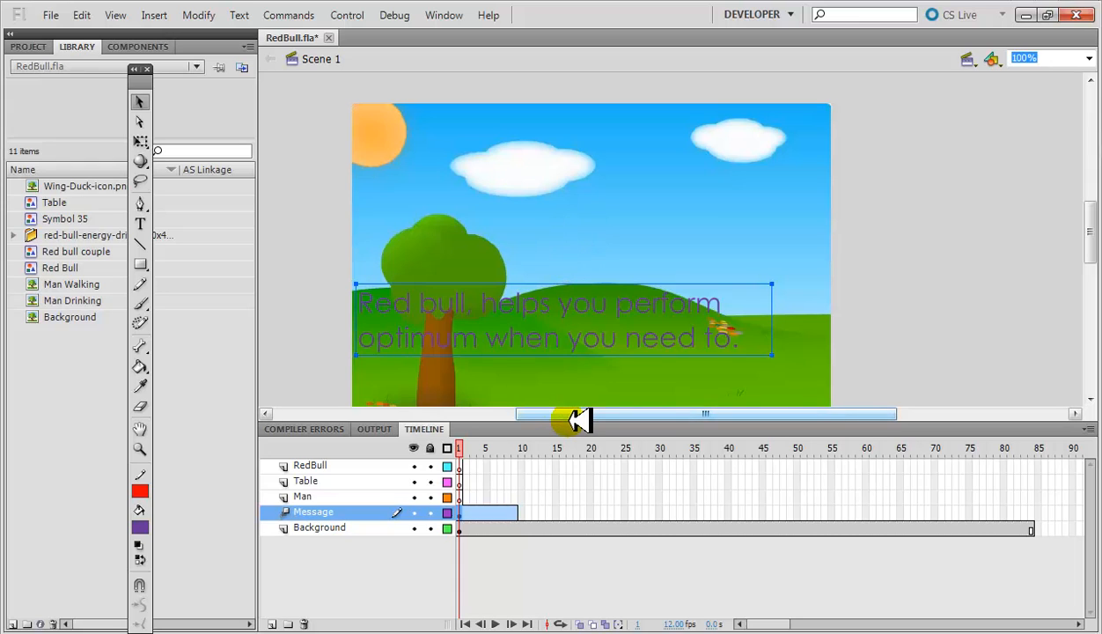
click(516, 516)
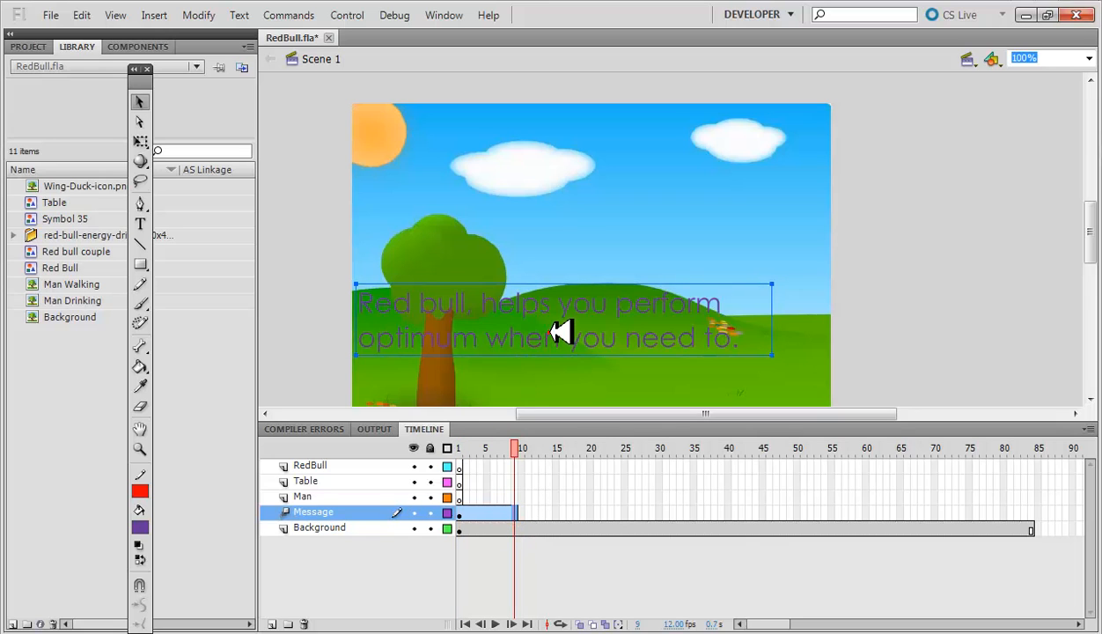
drag(561, 332, 580, 157)
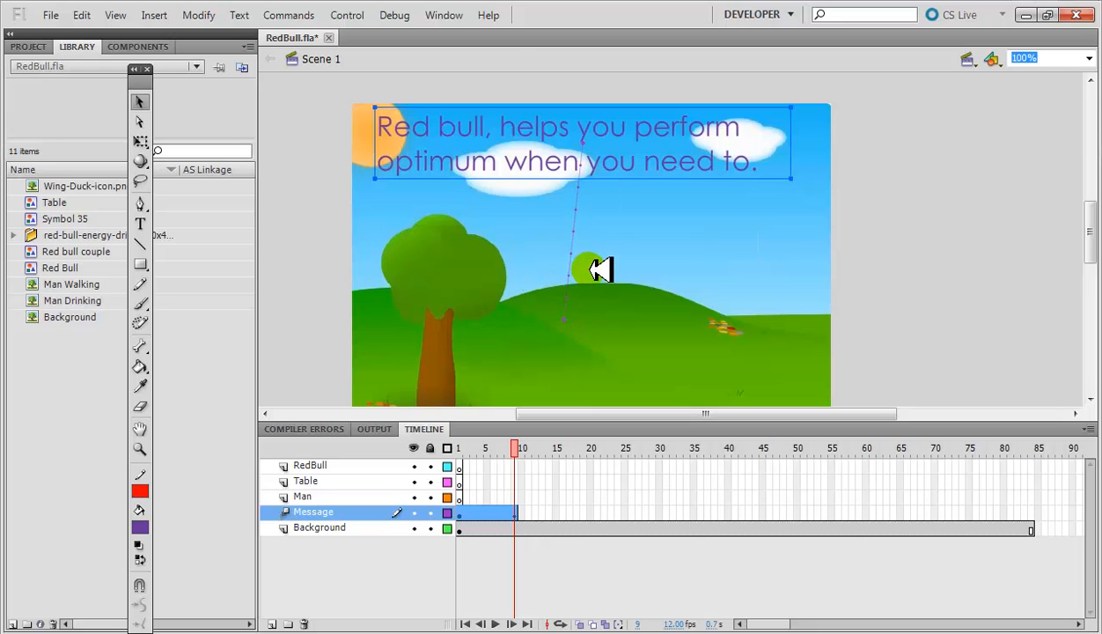
drag(577, 252, 618, 247)
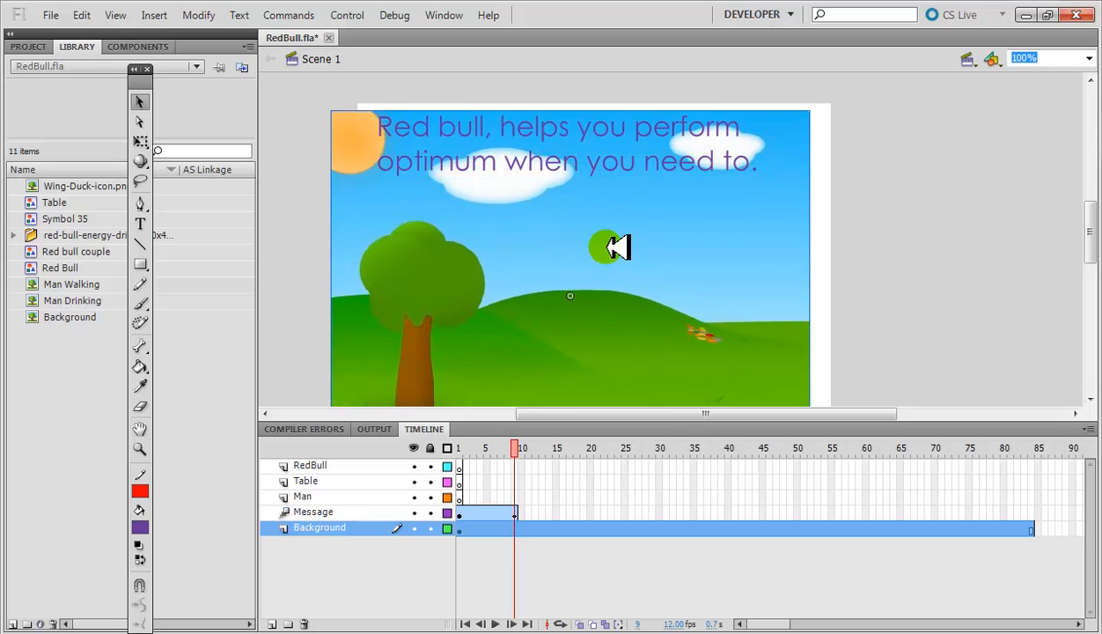
key(ctrl+z)
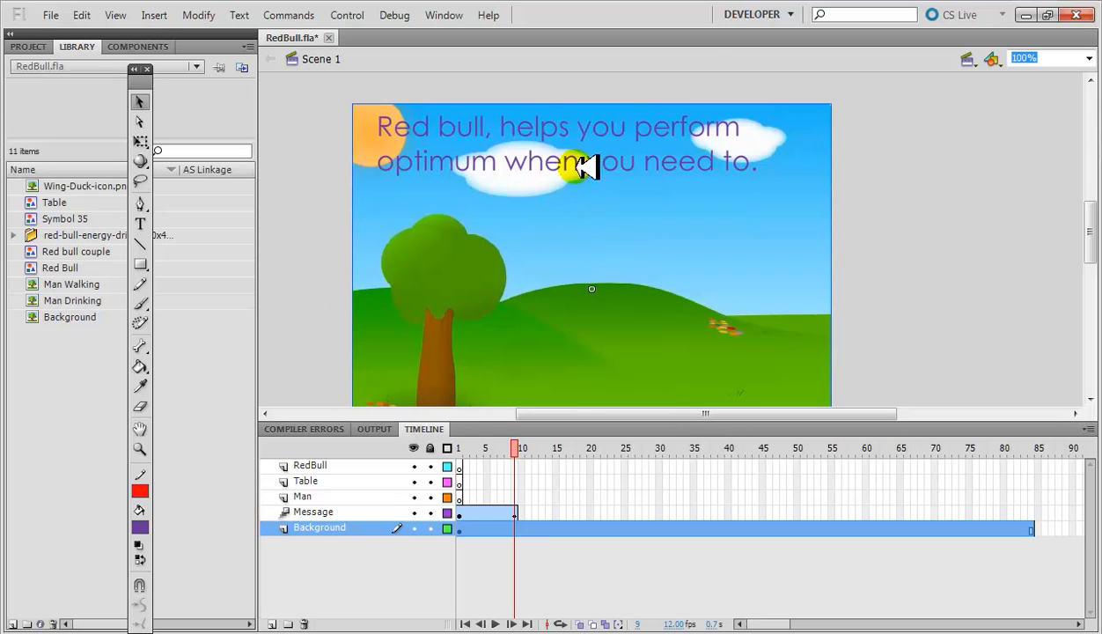
click(586, 275)
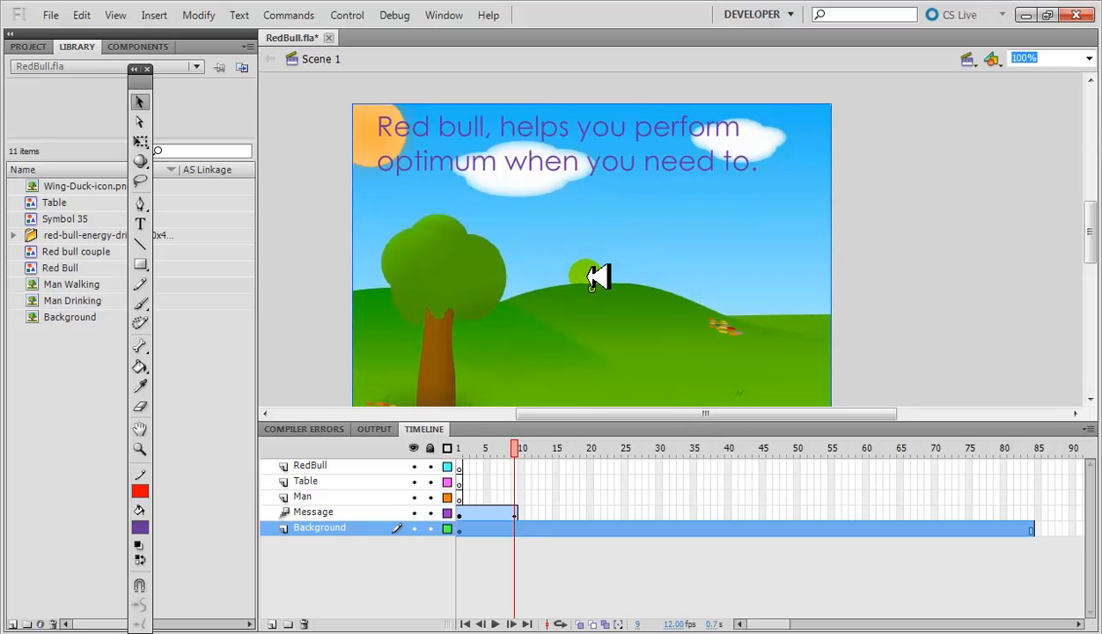
- Reshape the slogan's motion path at frame 7 into a straight vertical line from the hill to the top of the sky
click(499, 512)
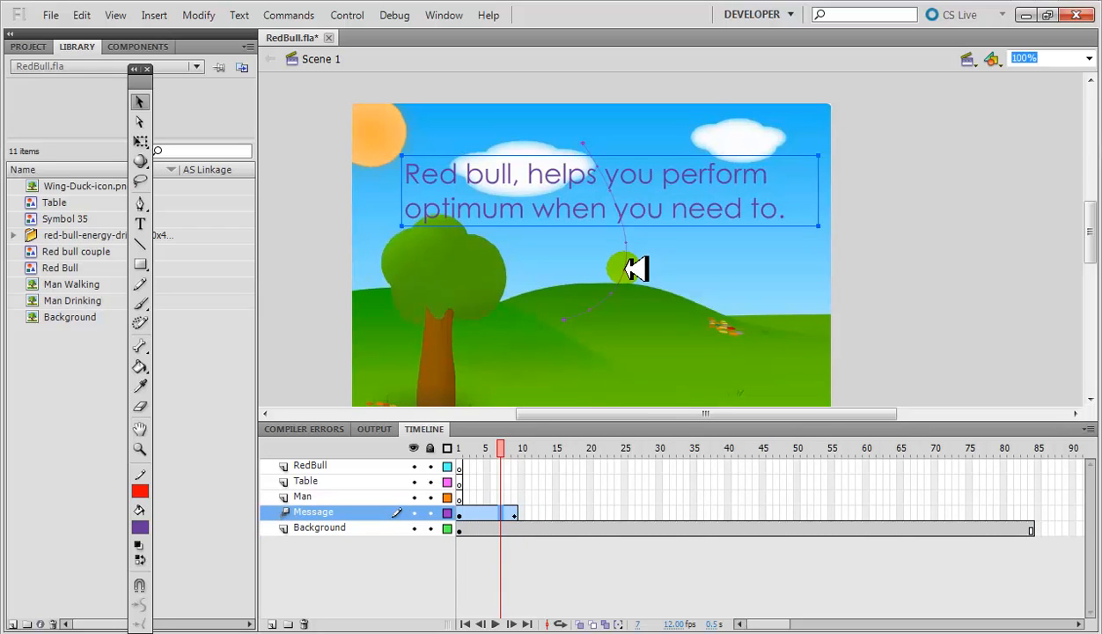
drag(621, 264, 568, 216)
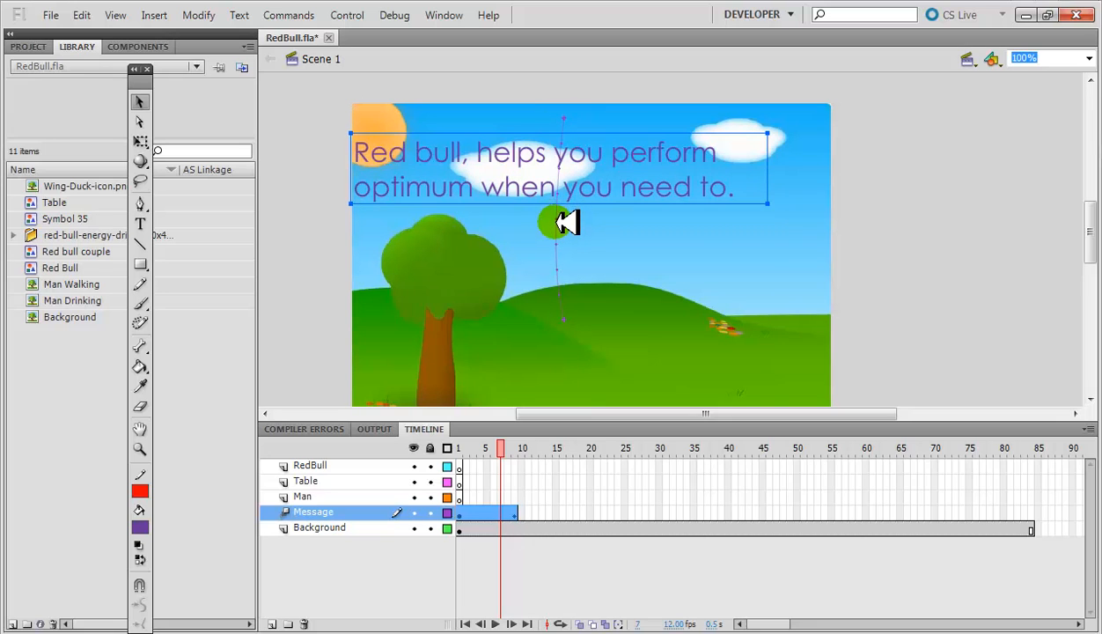
click(567, 222)
drag(565, 220, 565, 220)
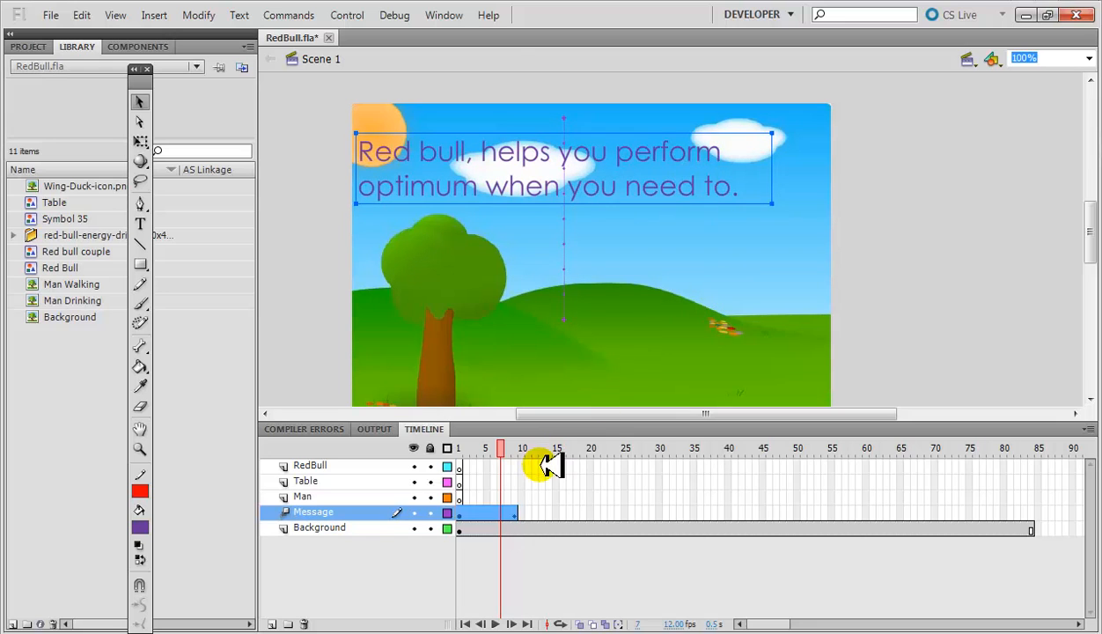
- Preview the slogan's movement and insert a keyframe at frame 10 of the Message layer
mouse_move(506, 451)
mouse_down()
mouse_move(437, 450)
mouse_move(520, 451)
mouse_up()
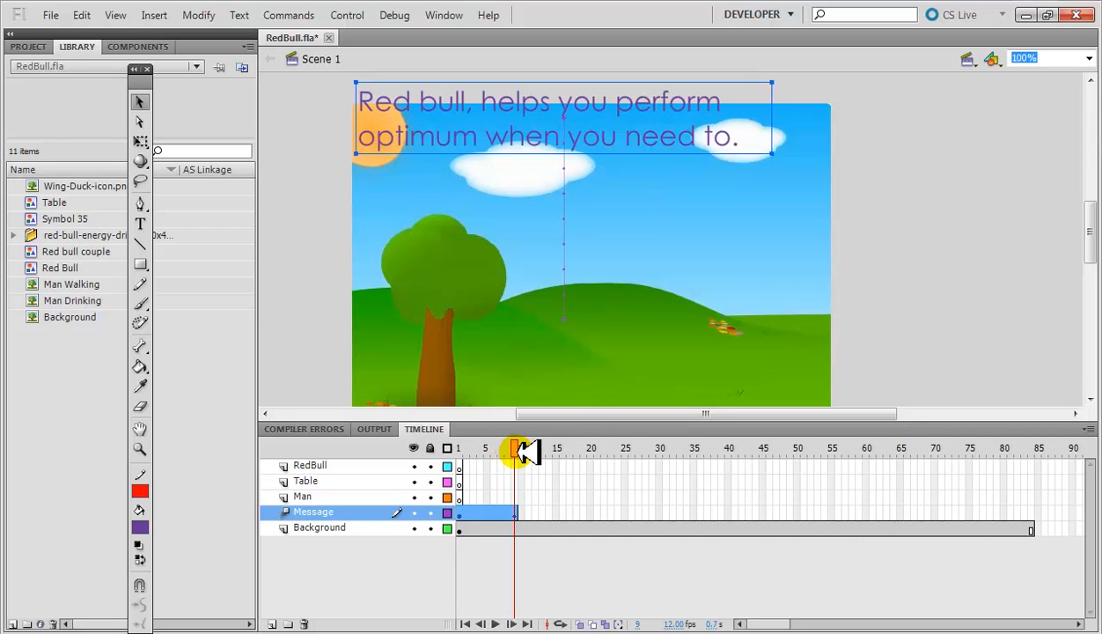
drag(520, 449, 543, 448)
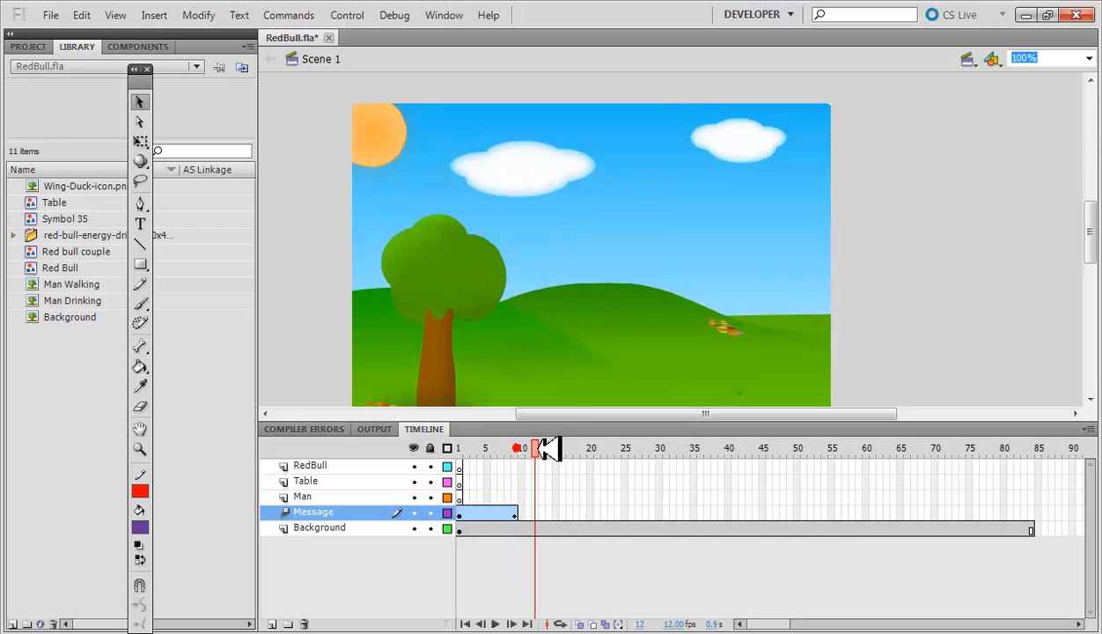
click(522, 510)
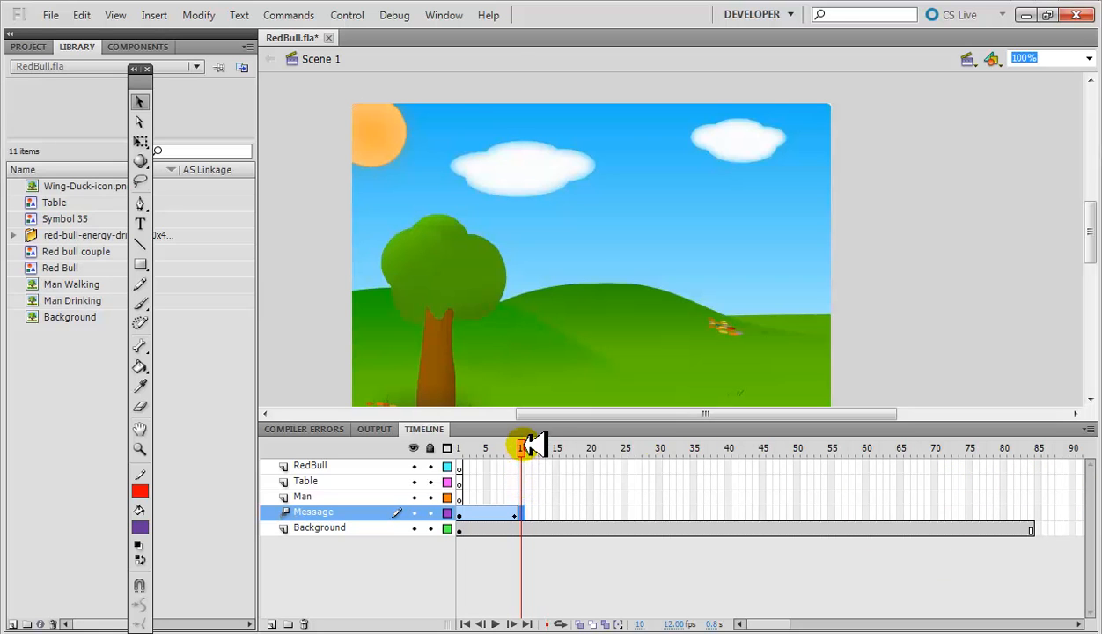
drag(534, 445, 467, 453)
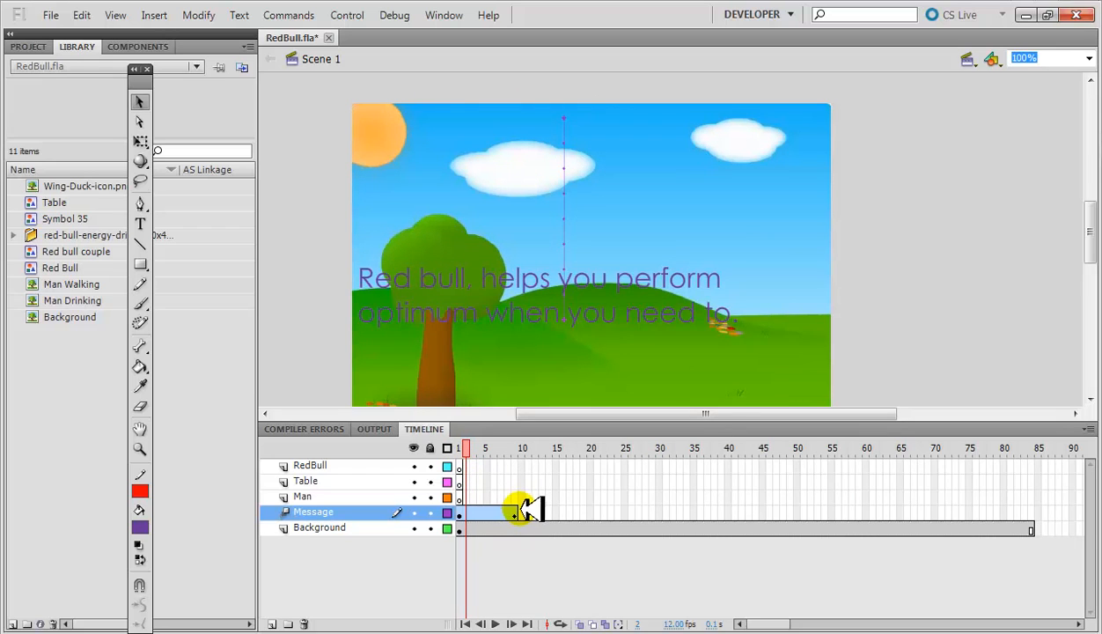
click(521, 512)
right_click(522, 512)
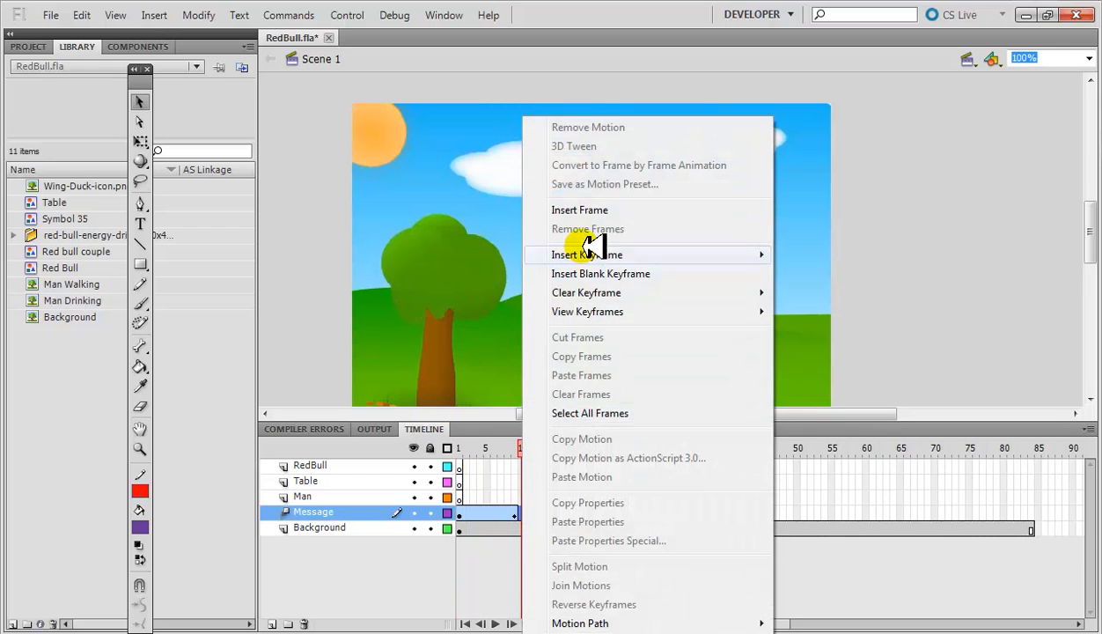
click(798, 255)
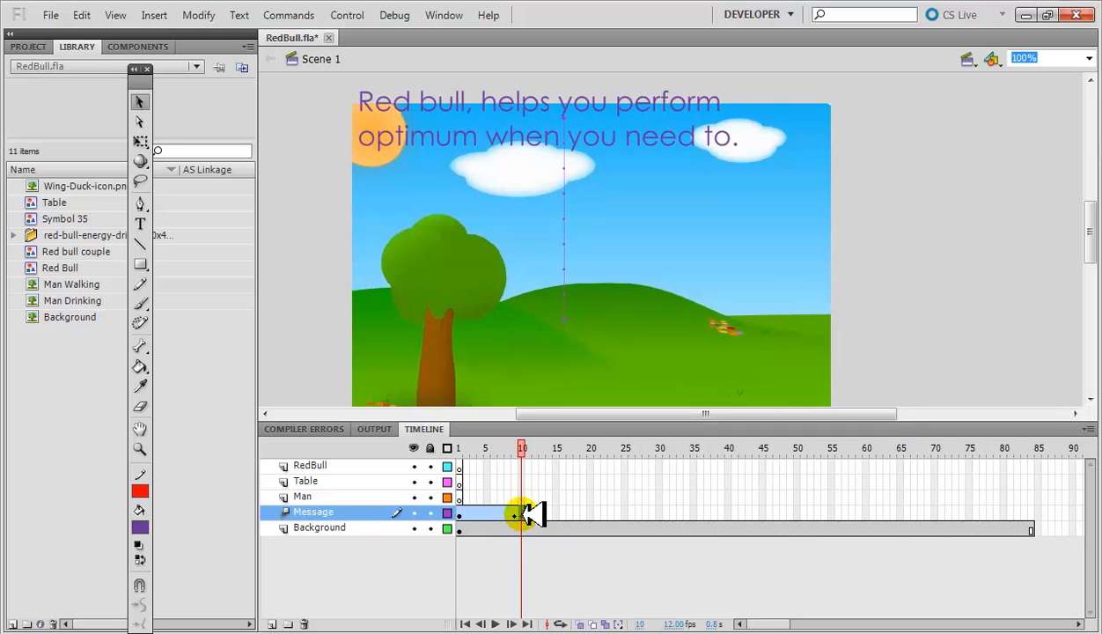
- Extend the Message layer's tween span to frame 40 and check the frames beyond it
click(517, 514)
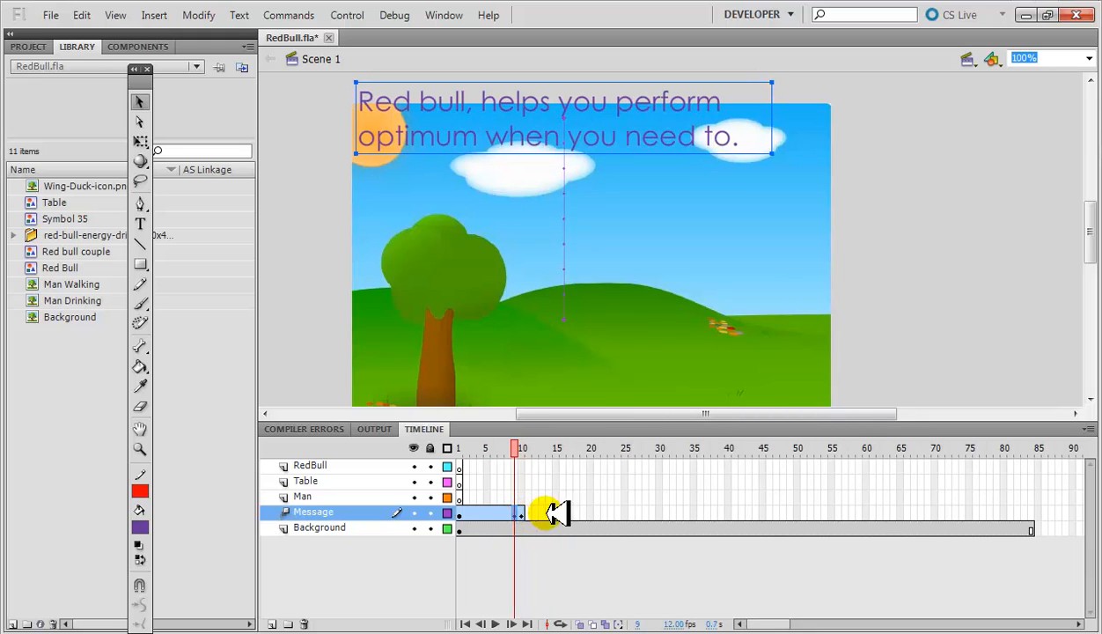
right_click(729, 513)
click(770, 209)
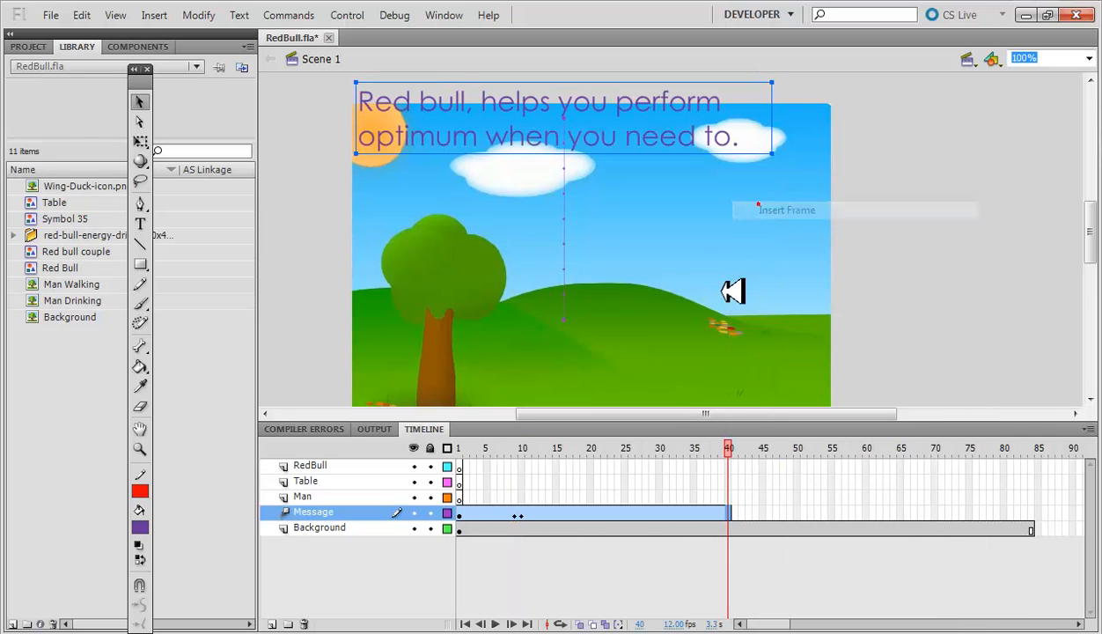
drag(731, 444, 836, 389)
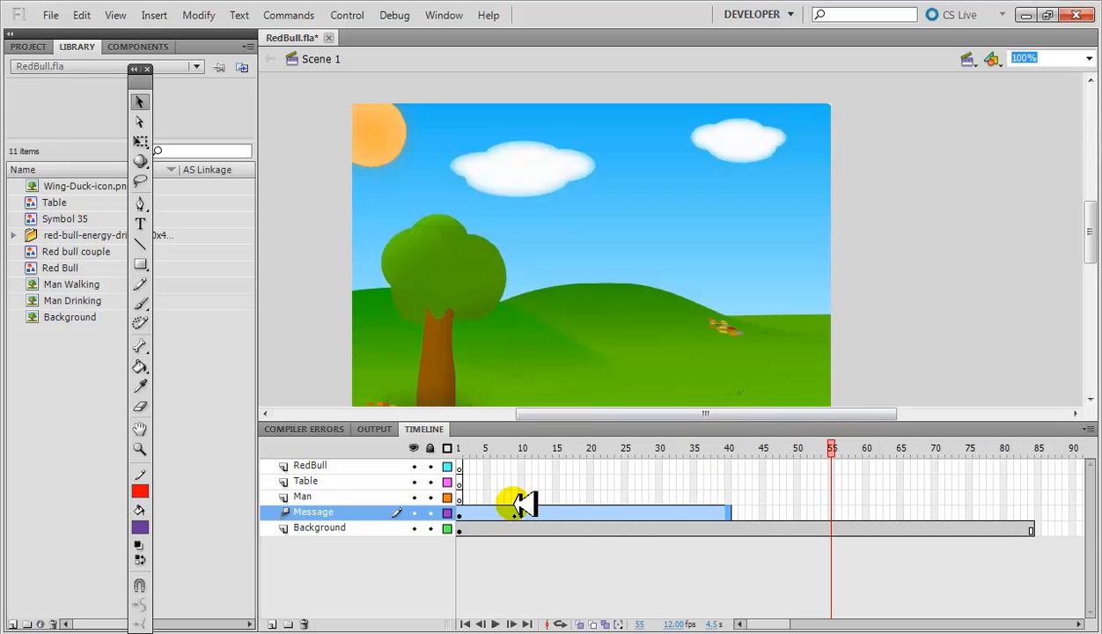
- Make the Man layer active and move the floating tools aside to uncover the library preview of Man Walking
click(522, 483)
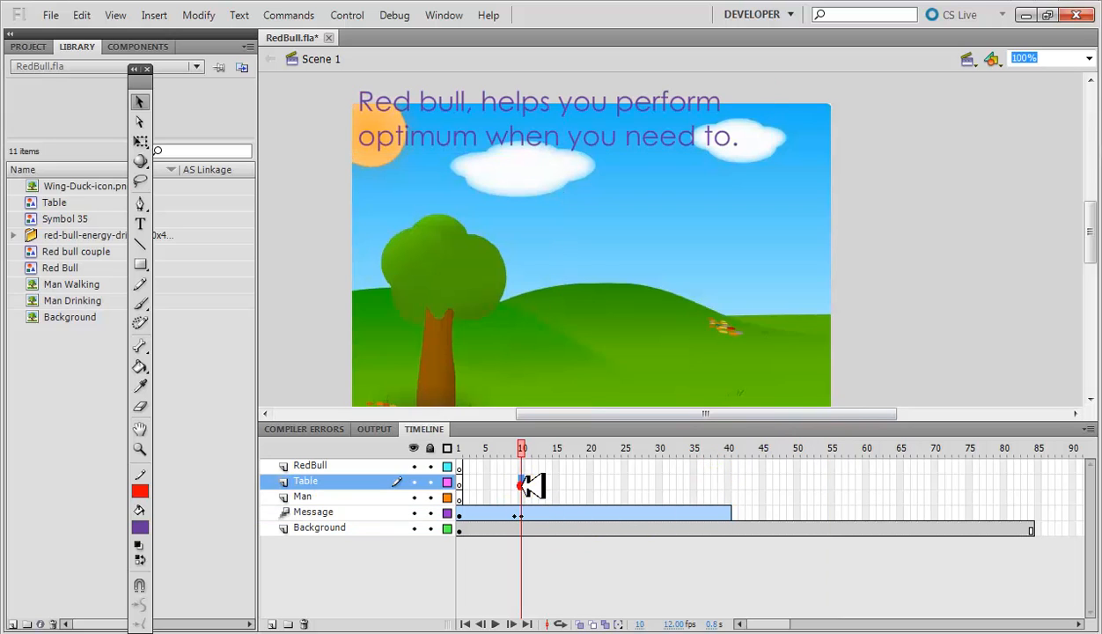
click(361, 498)
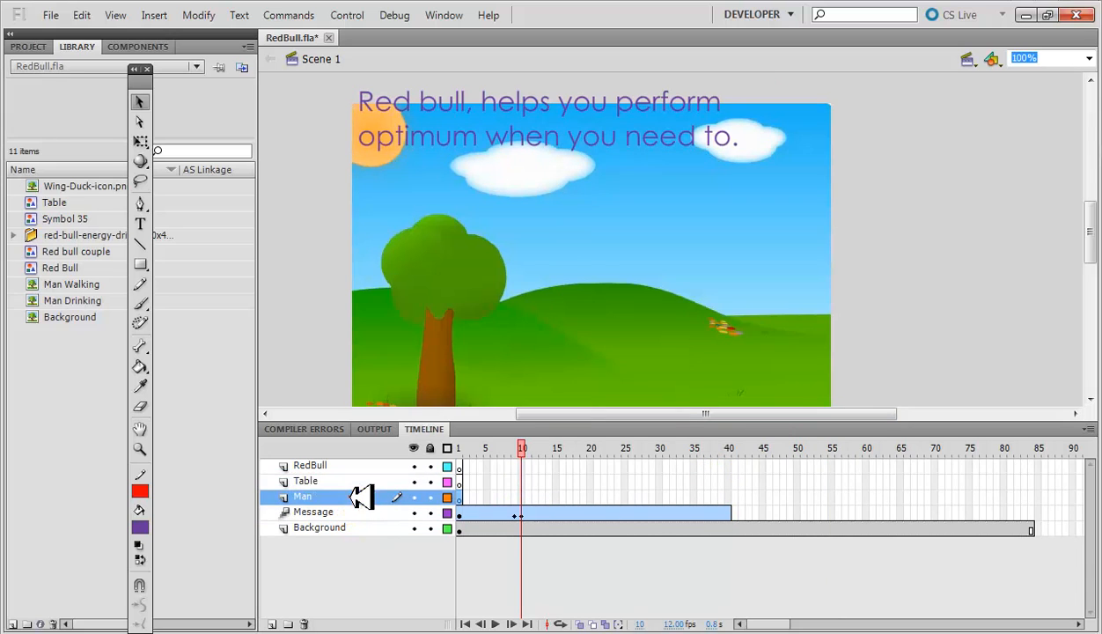
click(102, 286)
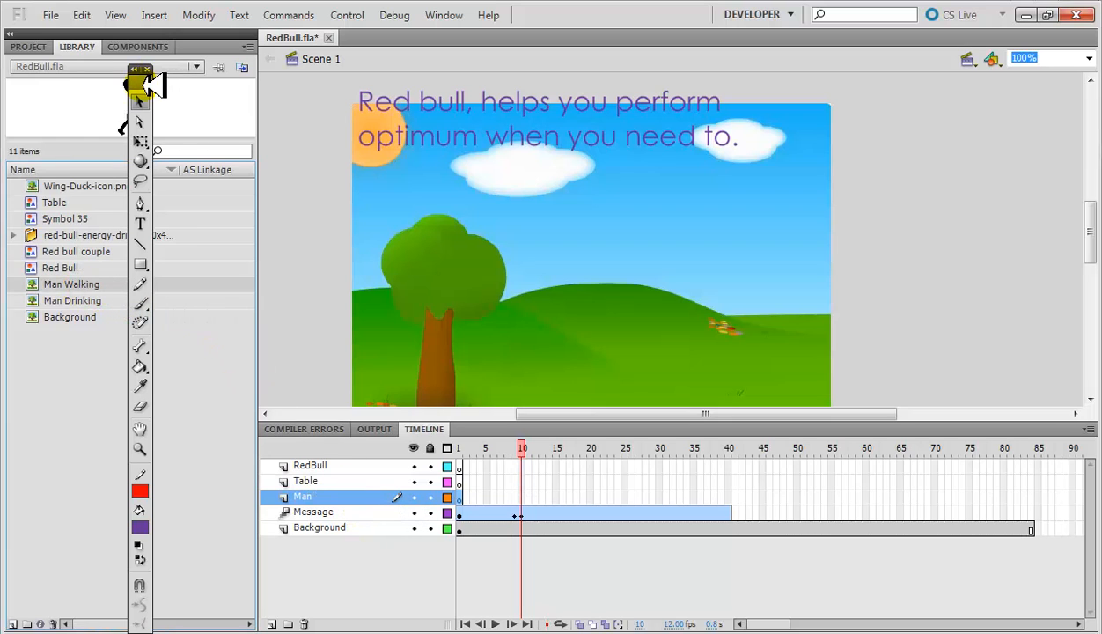
drag(152, 82, 224, 98)
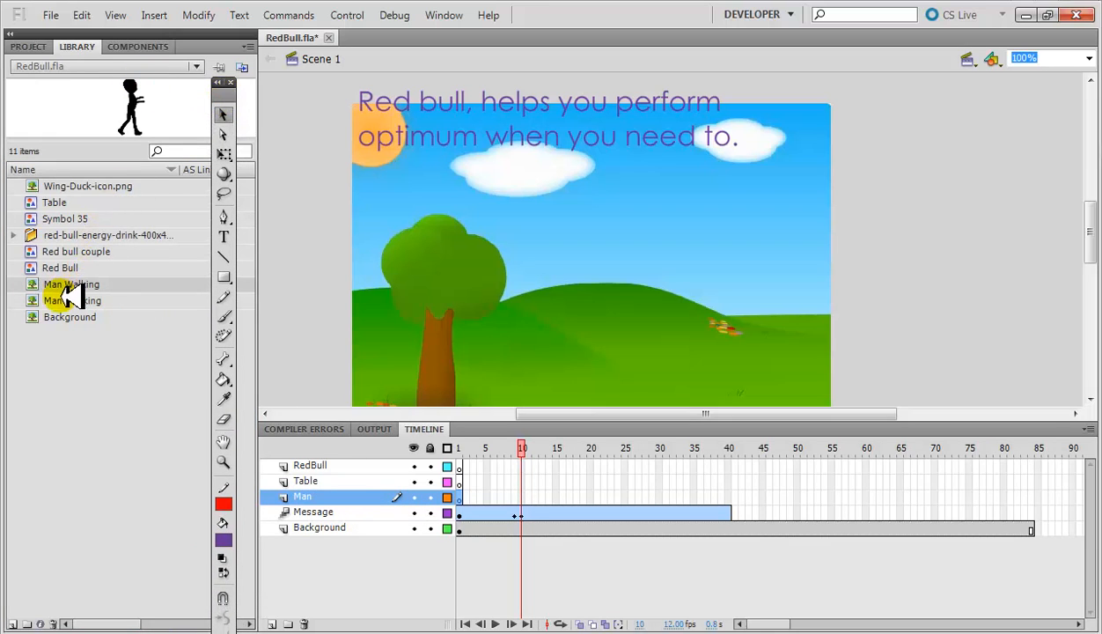
- Place the Man Walking image on frame 1 of the Man layer, in front of the tree
drag(58, 283, 458, 489)
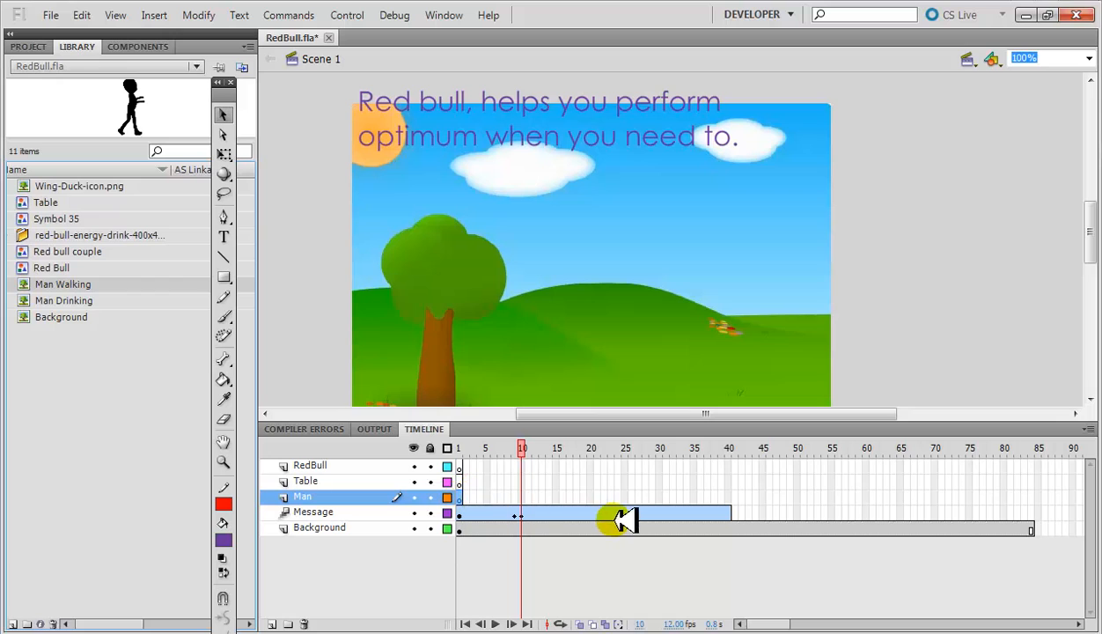
click(514, 485)
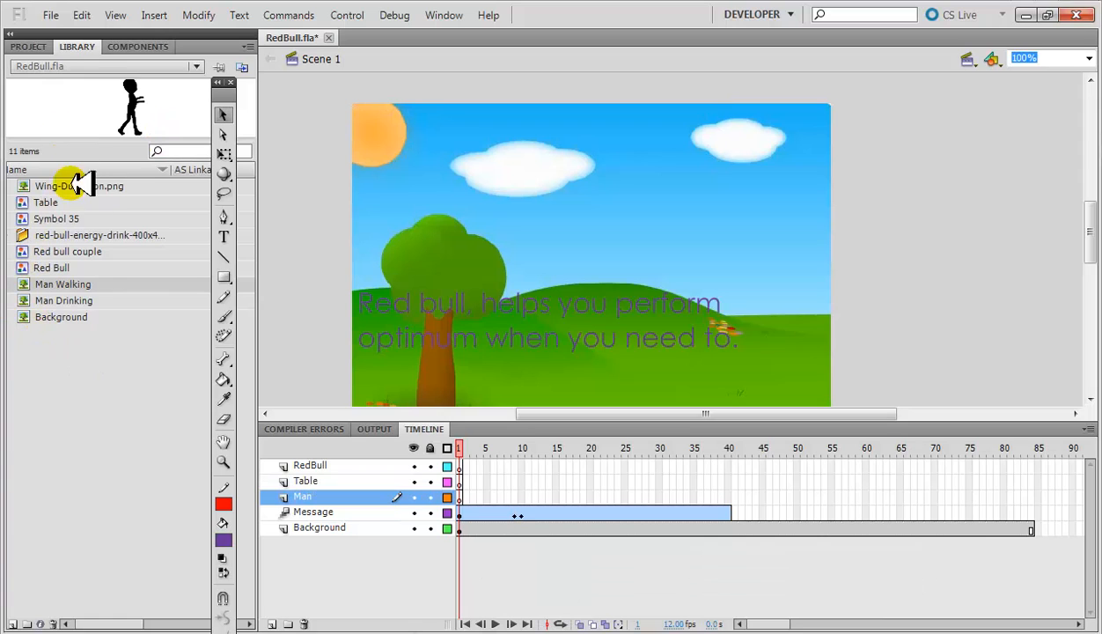
drag(61, 283, 523, 318)
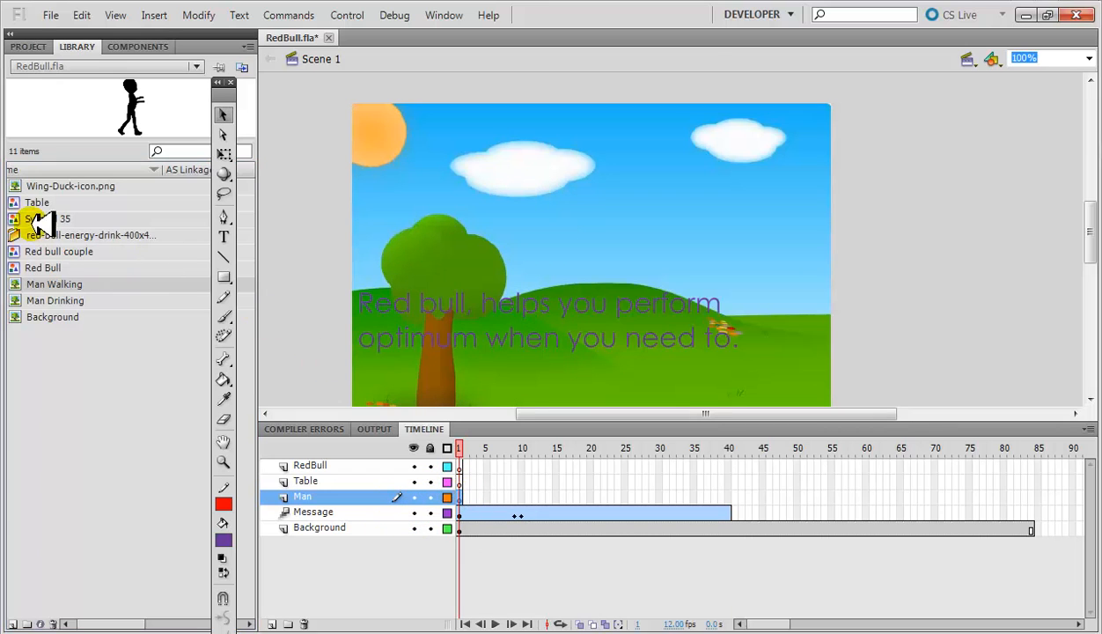
drag(14, 285, 631, 319)
scroll(1091, 249, down, 5)
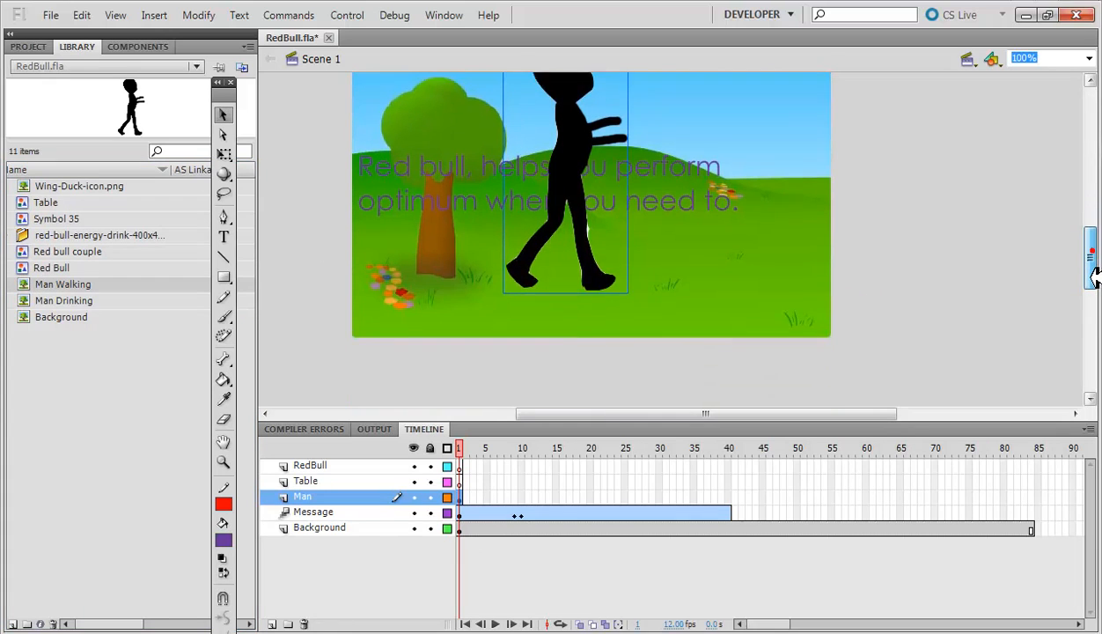
drag(577, 179, 499, 220)
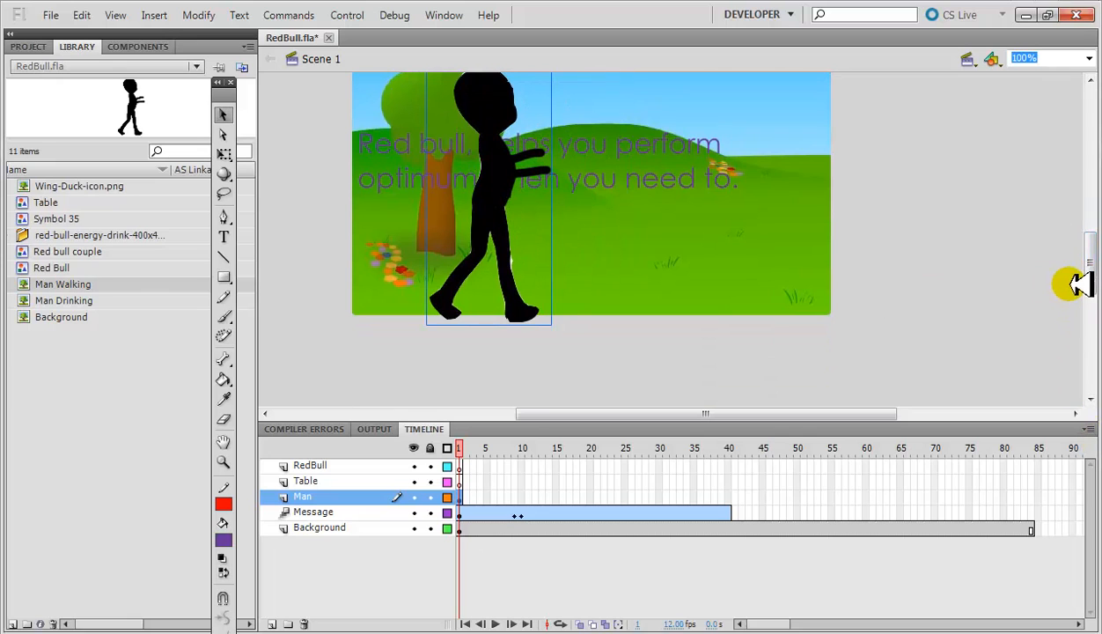
- Shrink the walking man with Free Transform to about half his height and a narrower width, and place him at the scene's lower-left corner
scroll(1084, 251, up, 2)
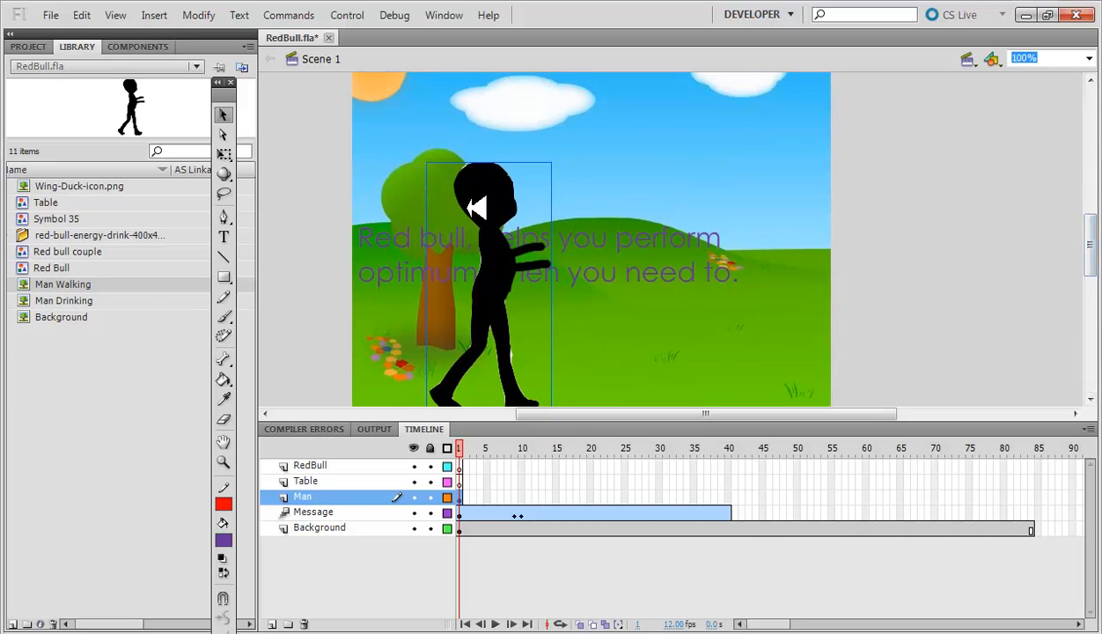
right_click(468, 212)
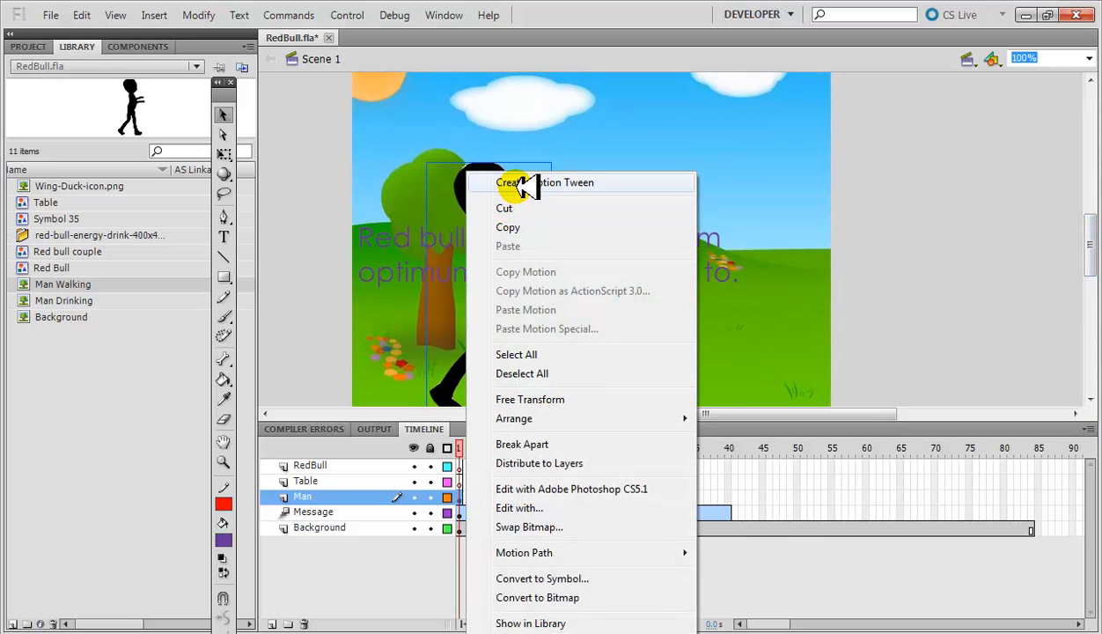
click(572, 398)
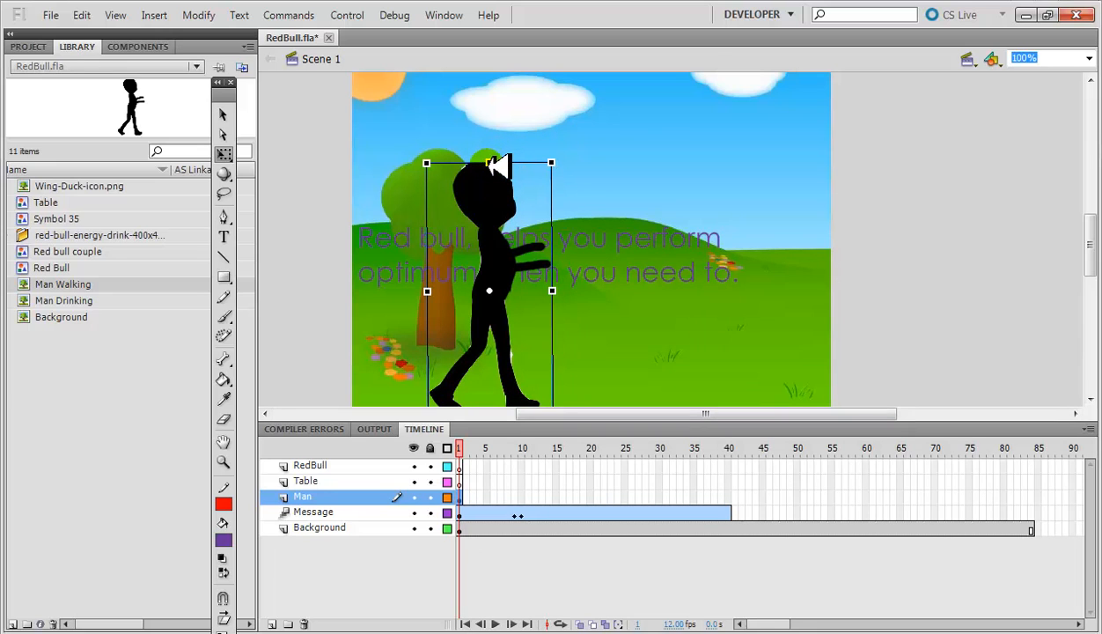
drag(499, 161, 494, 223)
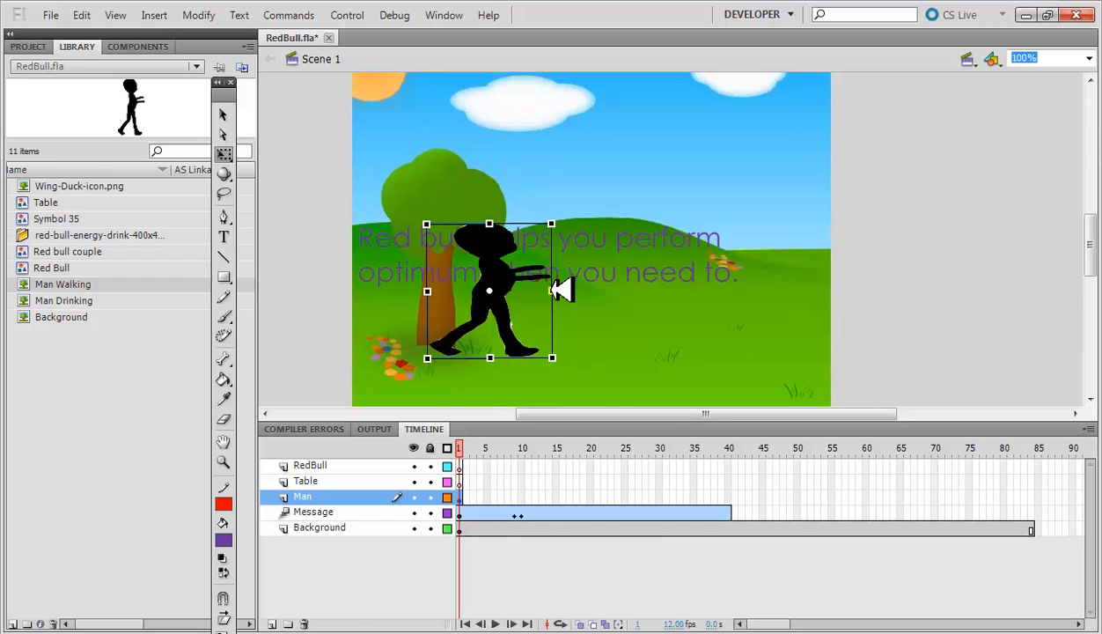
drag(561, 290, 523, 285)
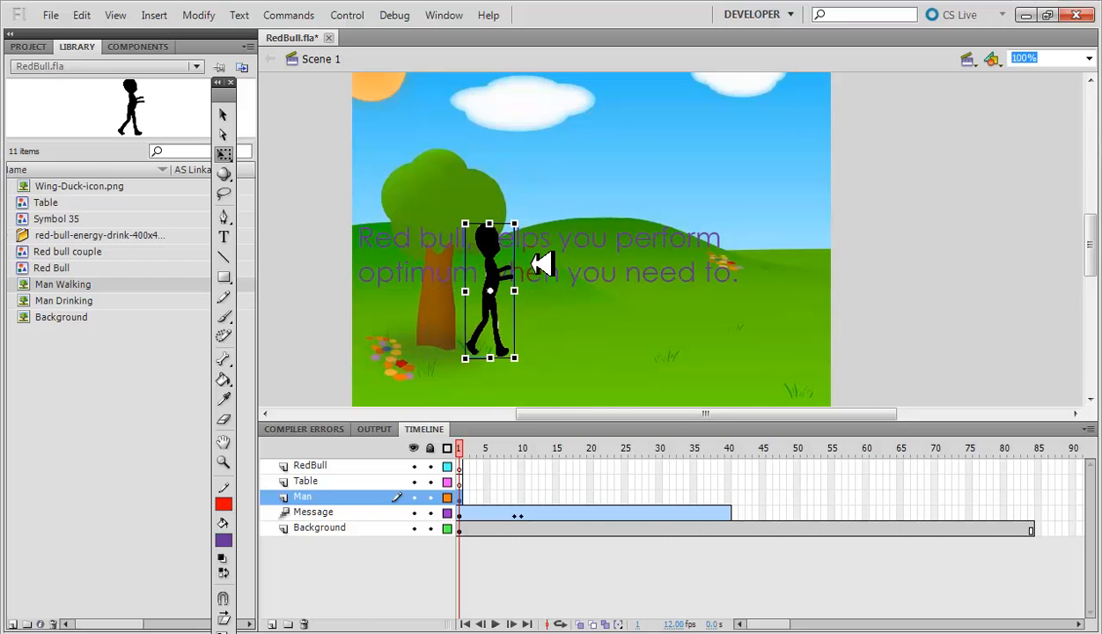
drag(484, 255, 369, 296)
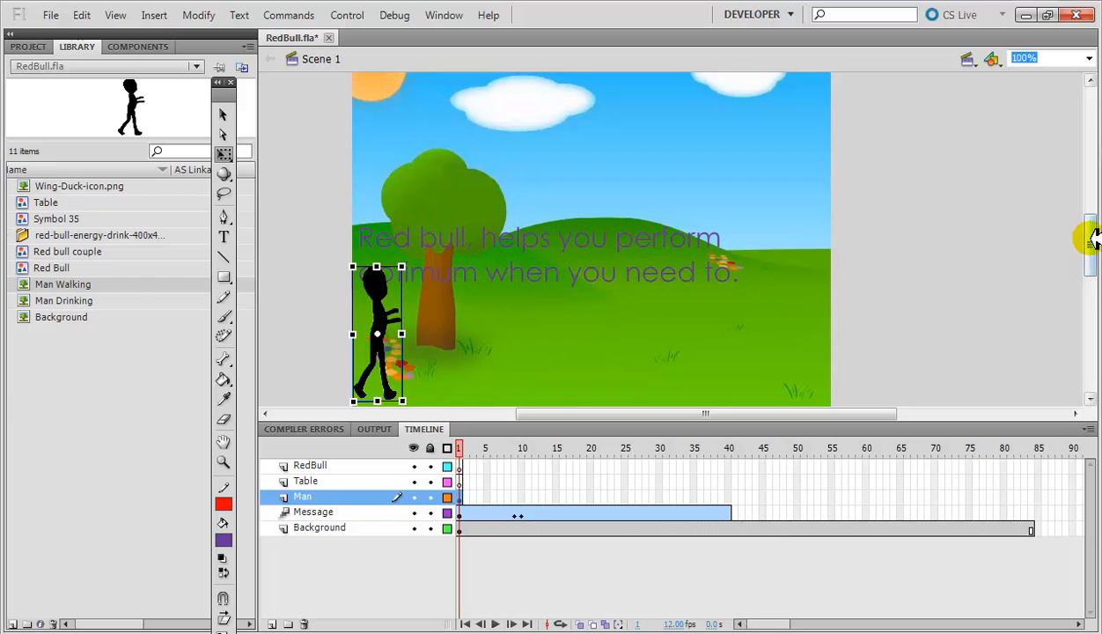
drag(1090, 237, 1088, 241)
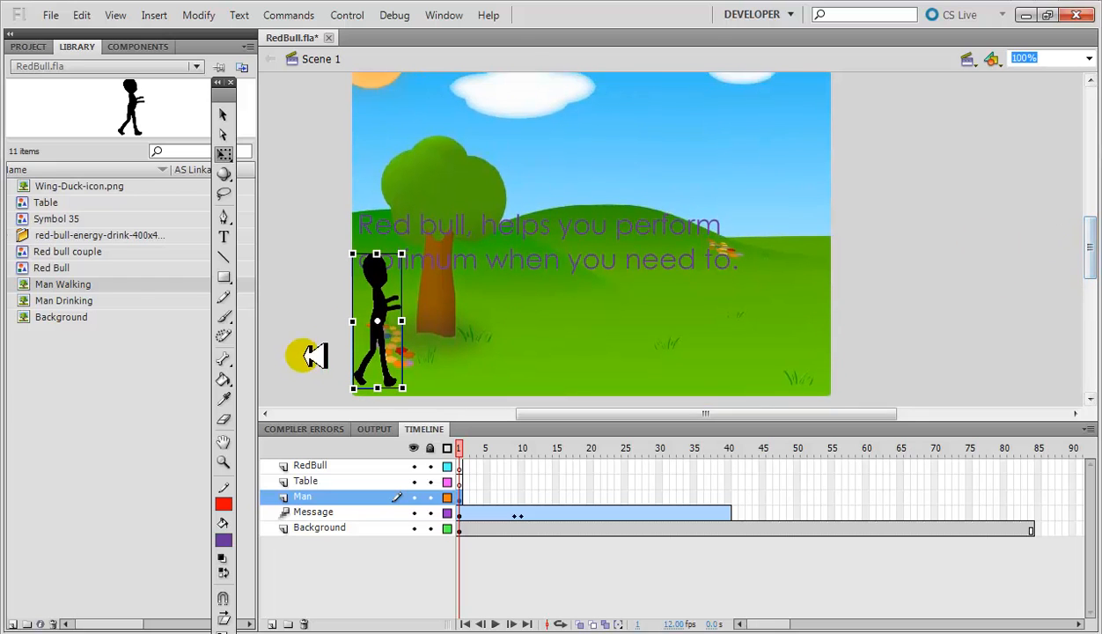
- Nudge the walking man slightly inward from the scene's left edge
drag(365, 309, 364, 310)
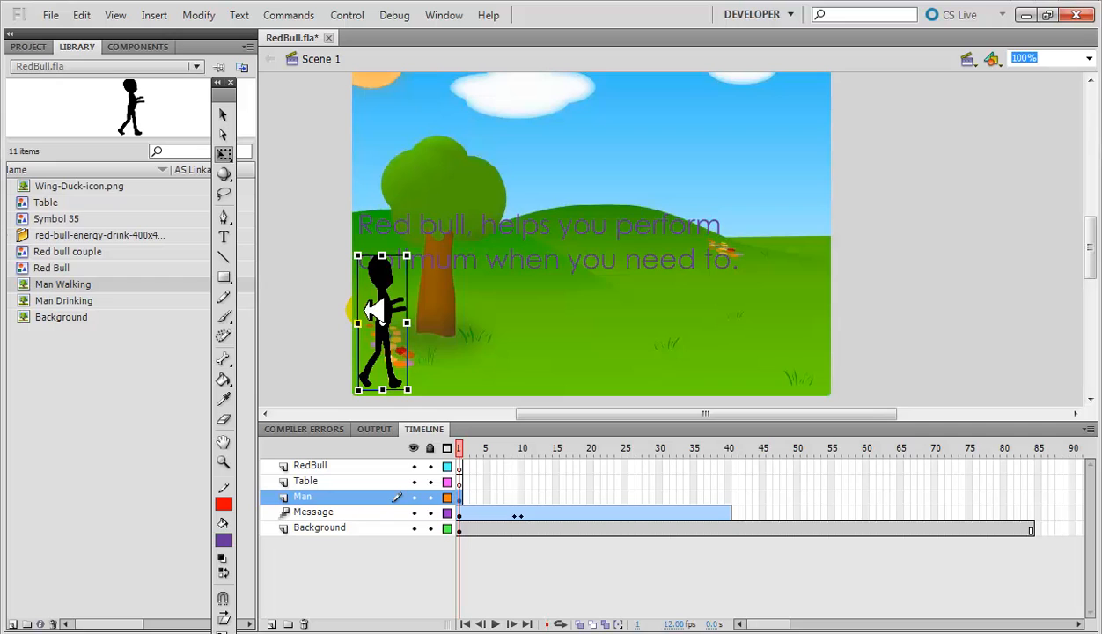
- Place the Table symbol from the library on frame 1 of the Table layer, just outside the scene's right edge
click(326, 481)
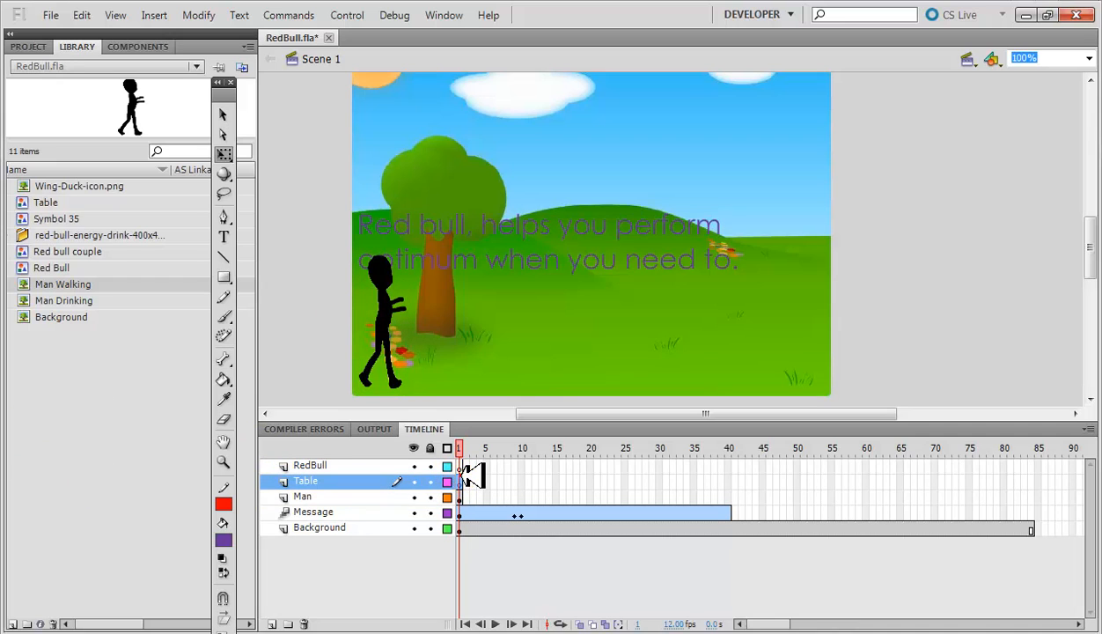
click(46, 203)
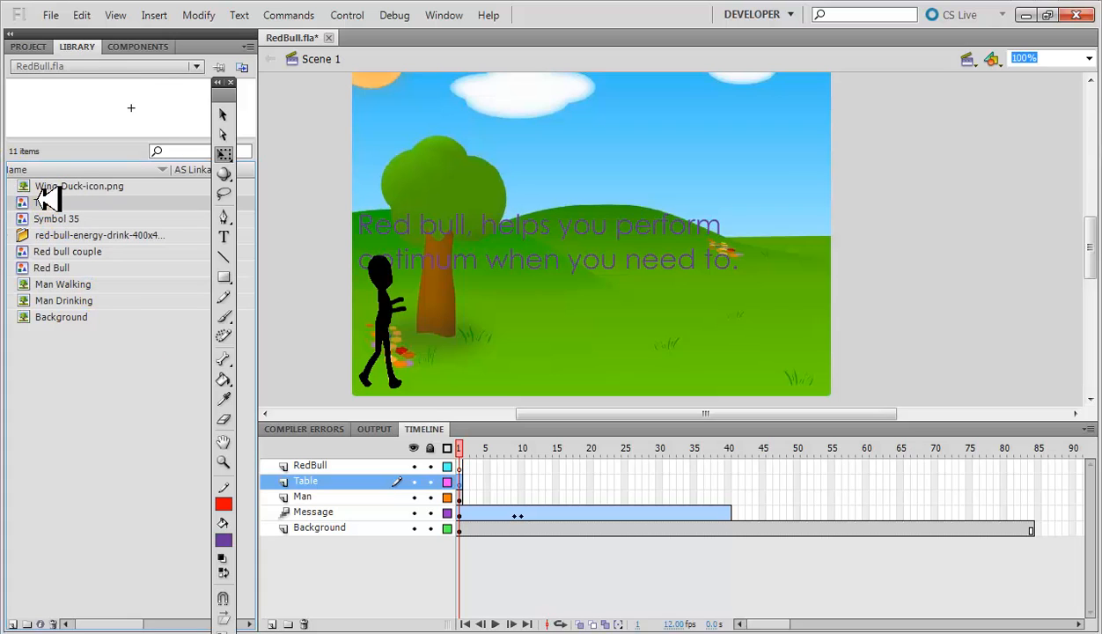
drag(45, 202, 871, 305)
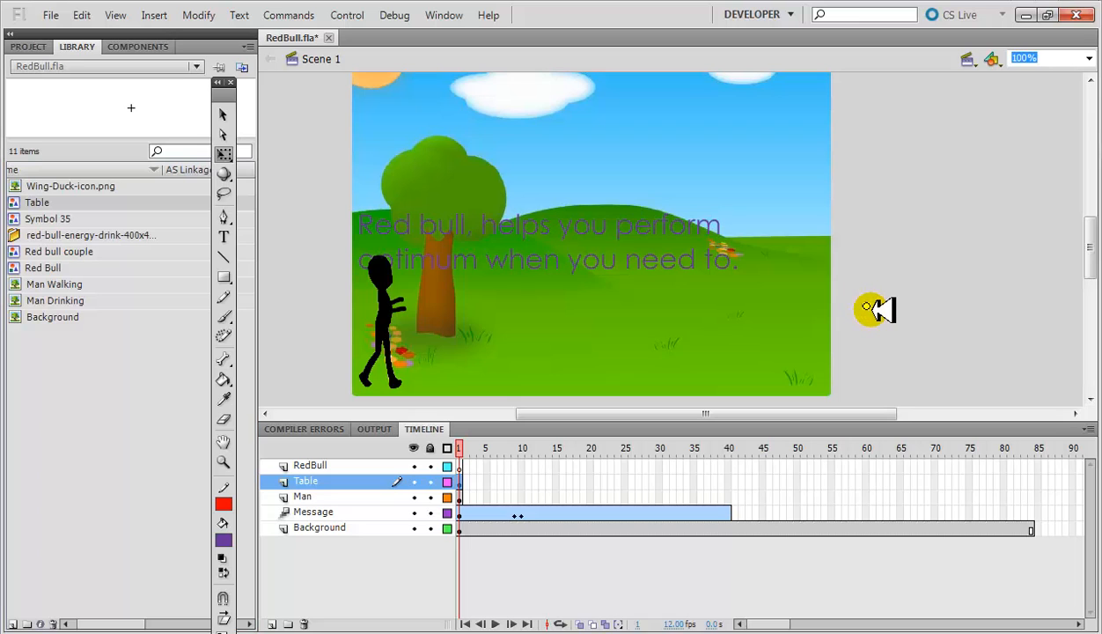
drag(870, 308, 850, 322)
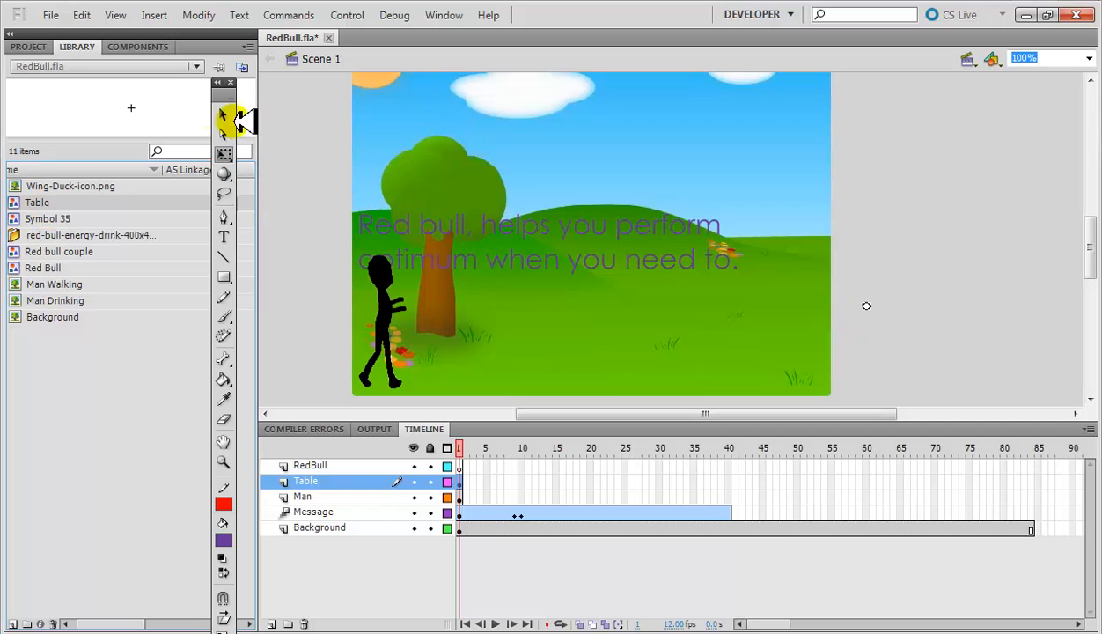
- Delete the Table symbol's empty instance beside the scene with the Selection tool, and restore the background image deleted with it
click(223, 109)
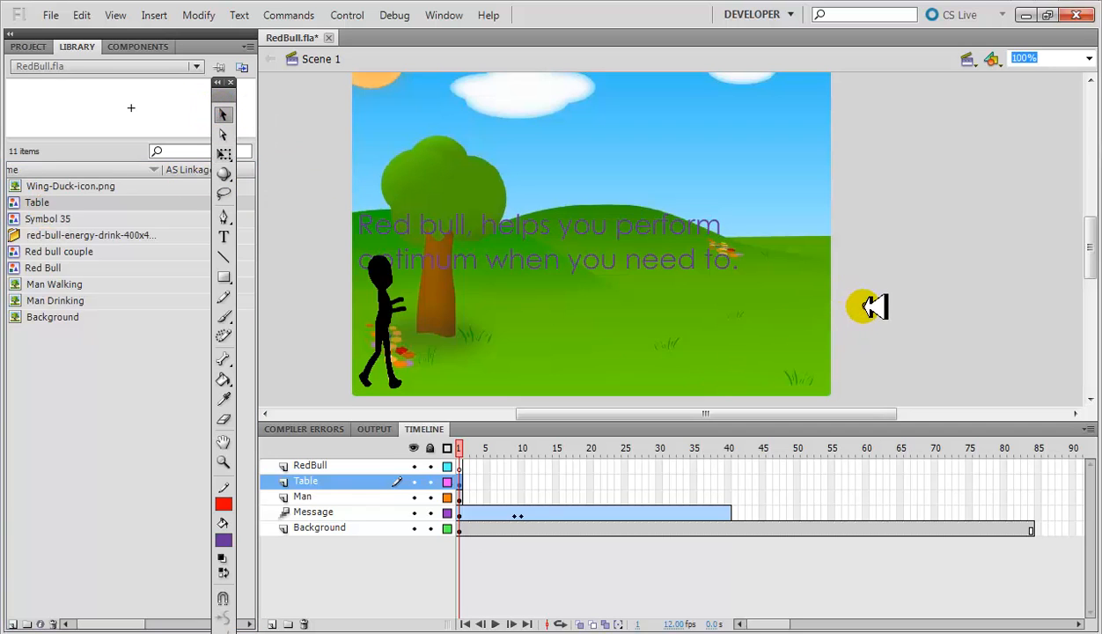
click(779, 308)
click(865, 305)
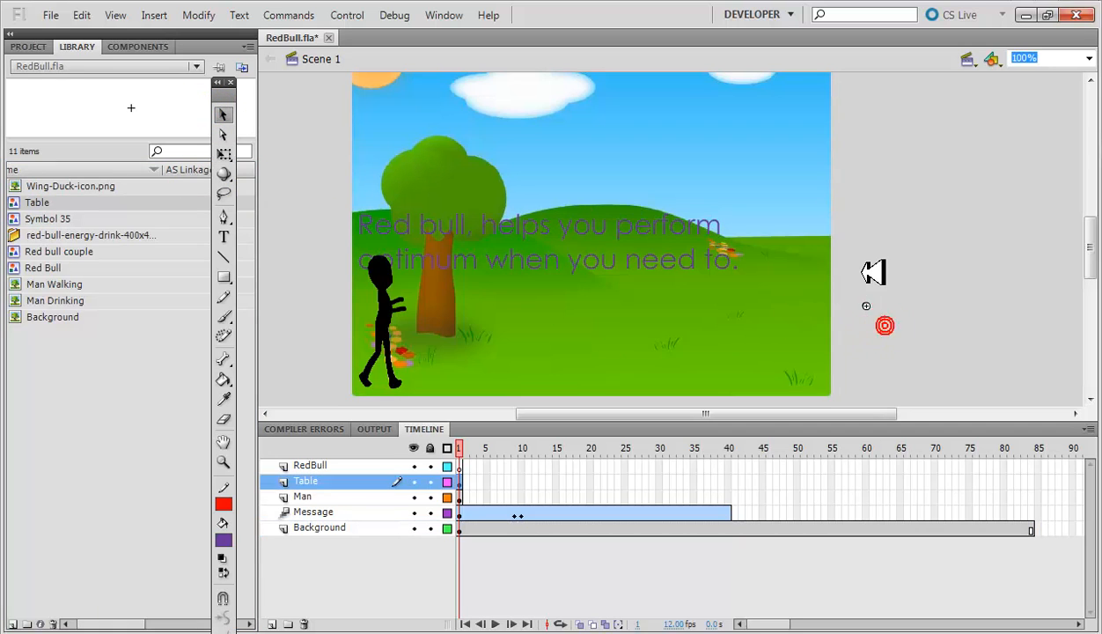
click(770, 299)
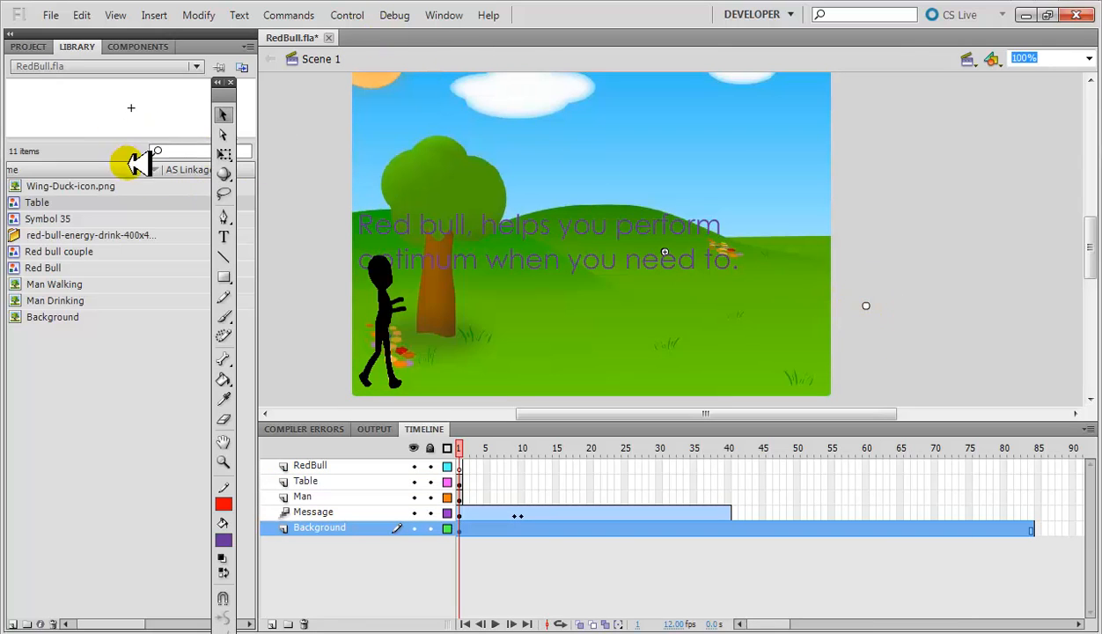
click(880, 312)
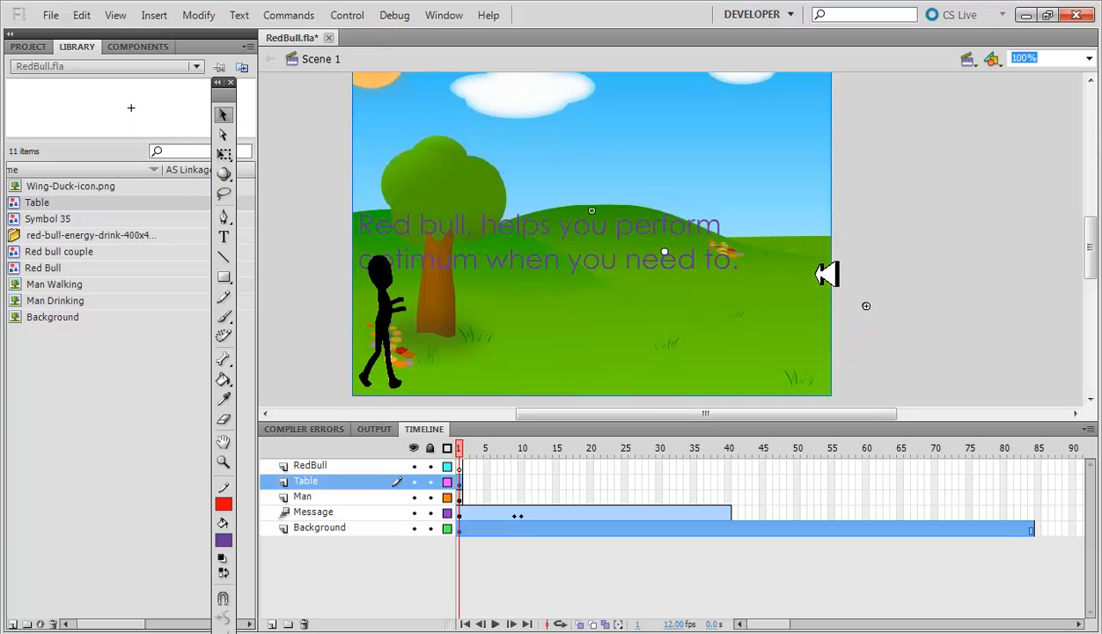
key(Delete)
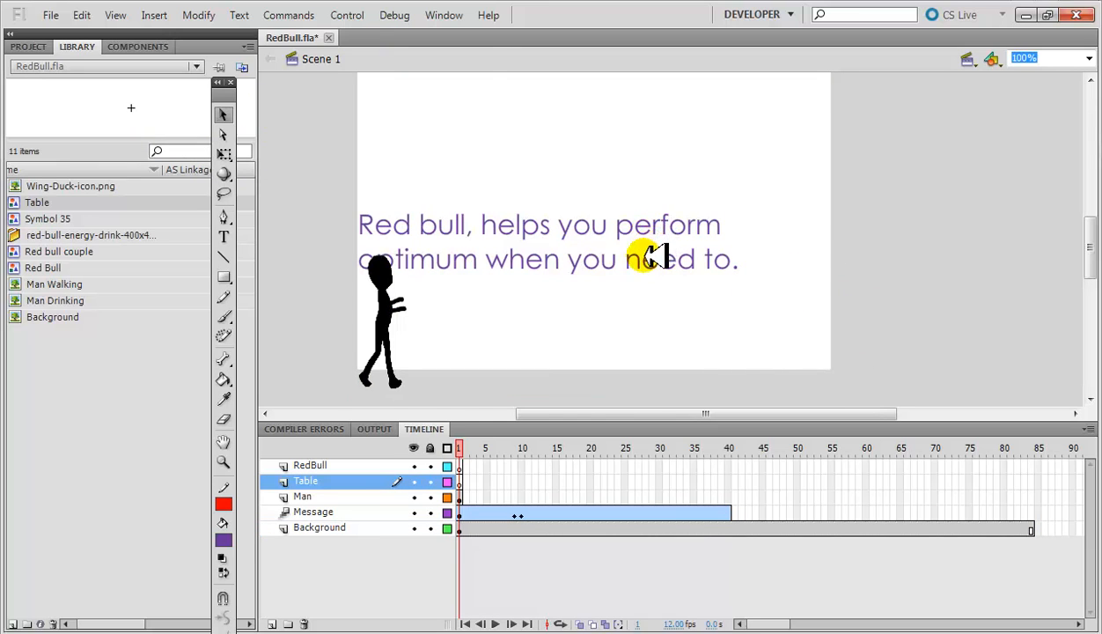
key(ctrl+z)
click(859, 335)
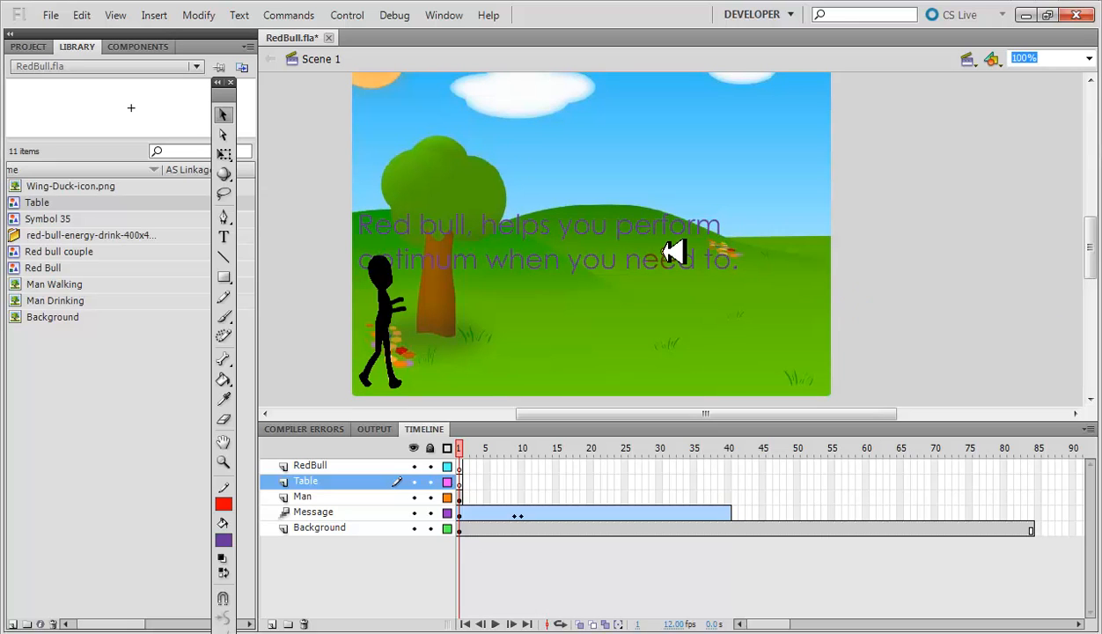
- Delete the empty Table symbol from the library
click(670, 252)
click(897, 319)
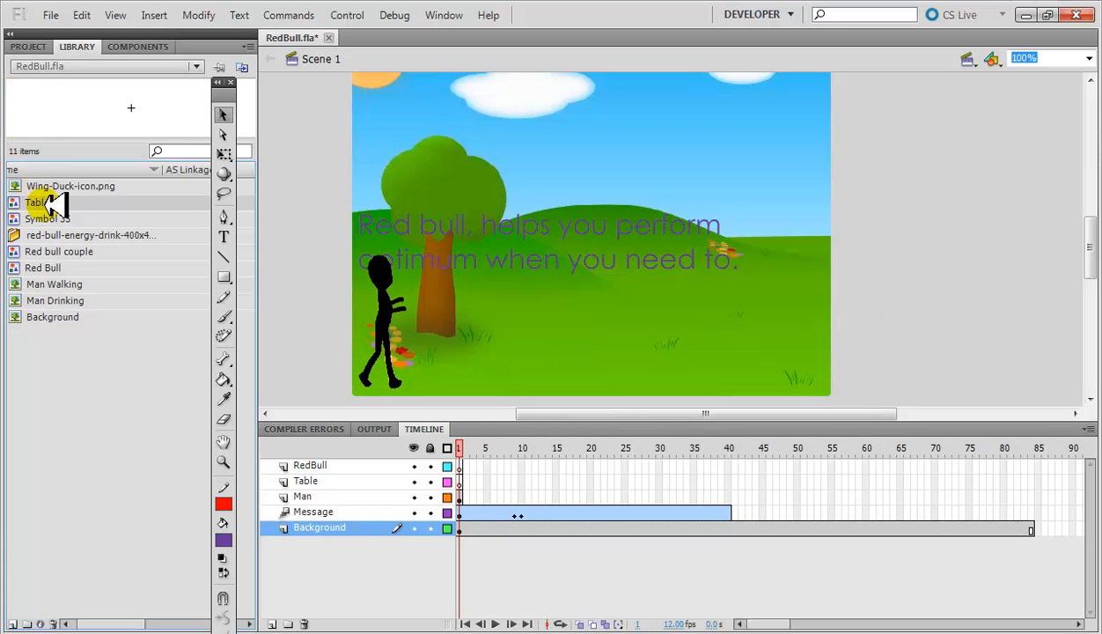
key(Delete)
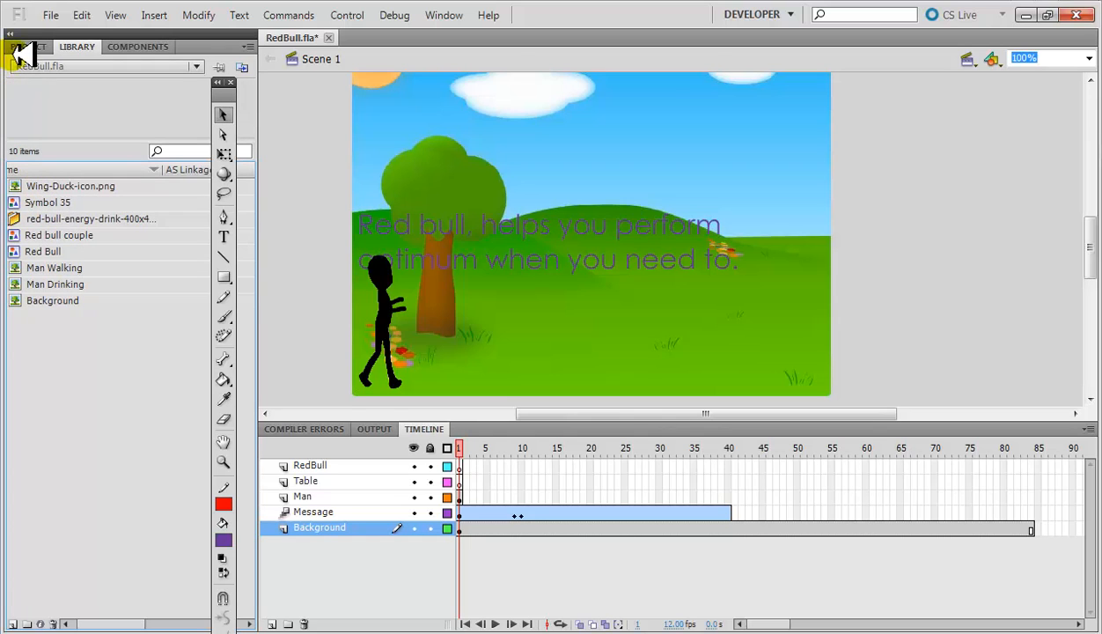
- Try the Red bull couple symbol on the stage, and delete the placed copy
click(71, 236)
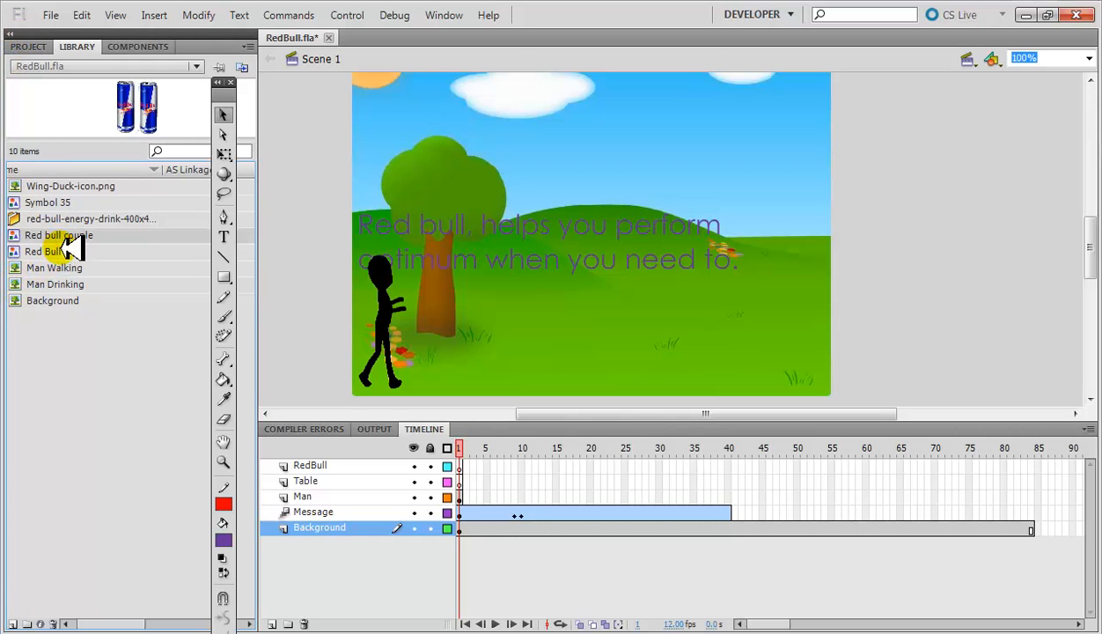
drag(74, 235, 730, 264)
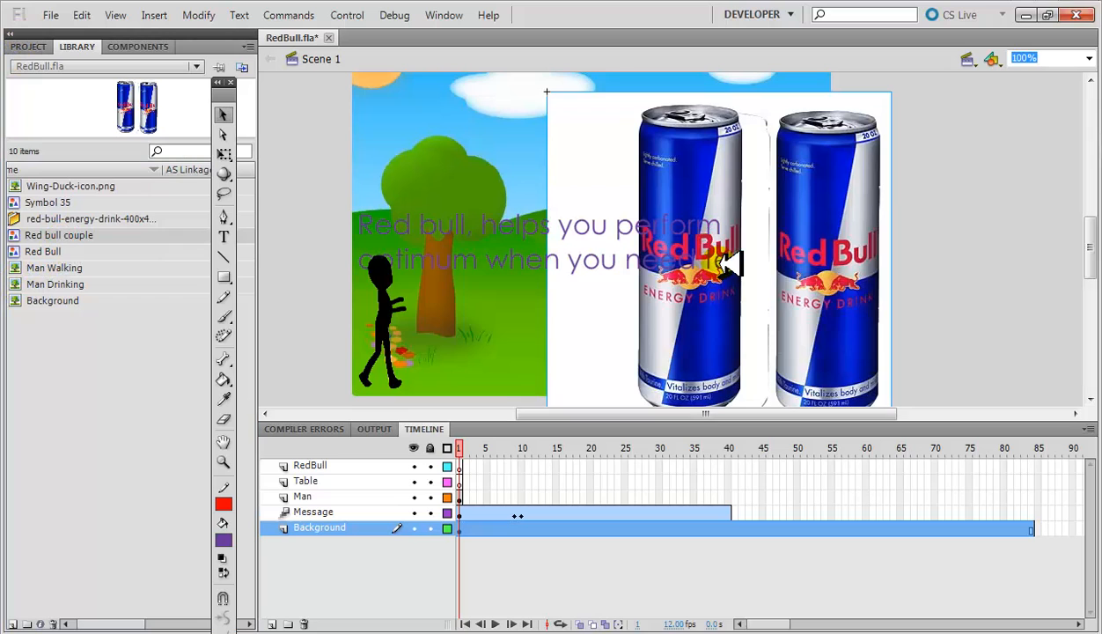
click(719, 262)
key(Delete)
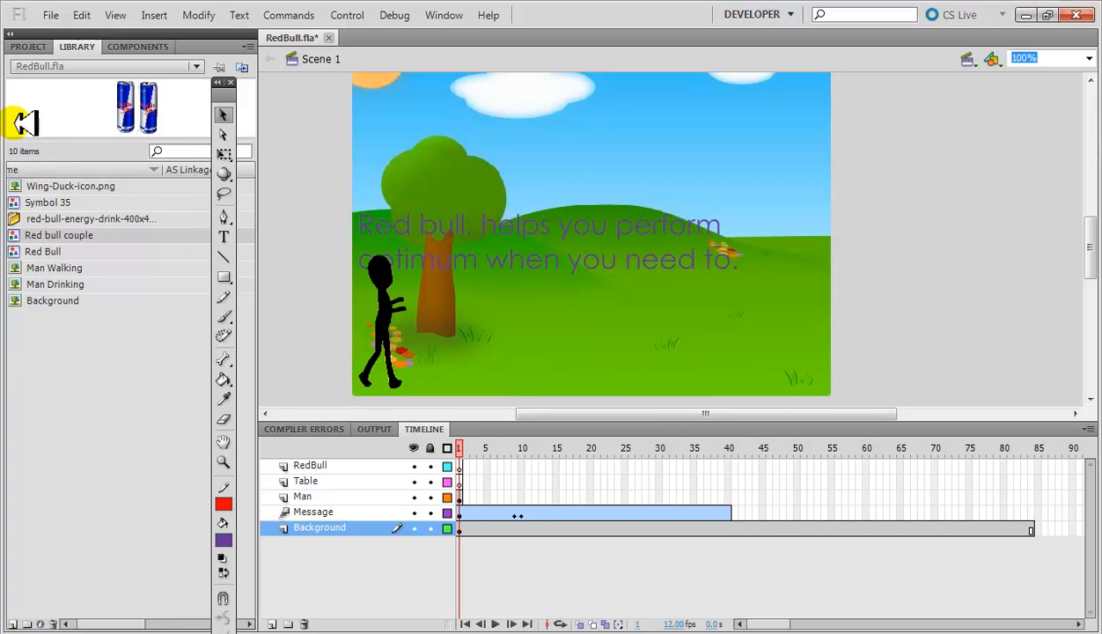
- Import Formal_Table_furniture_icon.png from the Red bull folder into the library
click(50, 16)
mouse_move(280, 275)
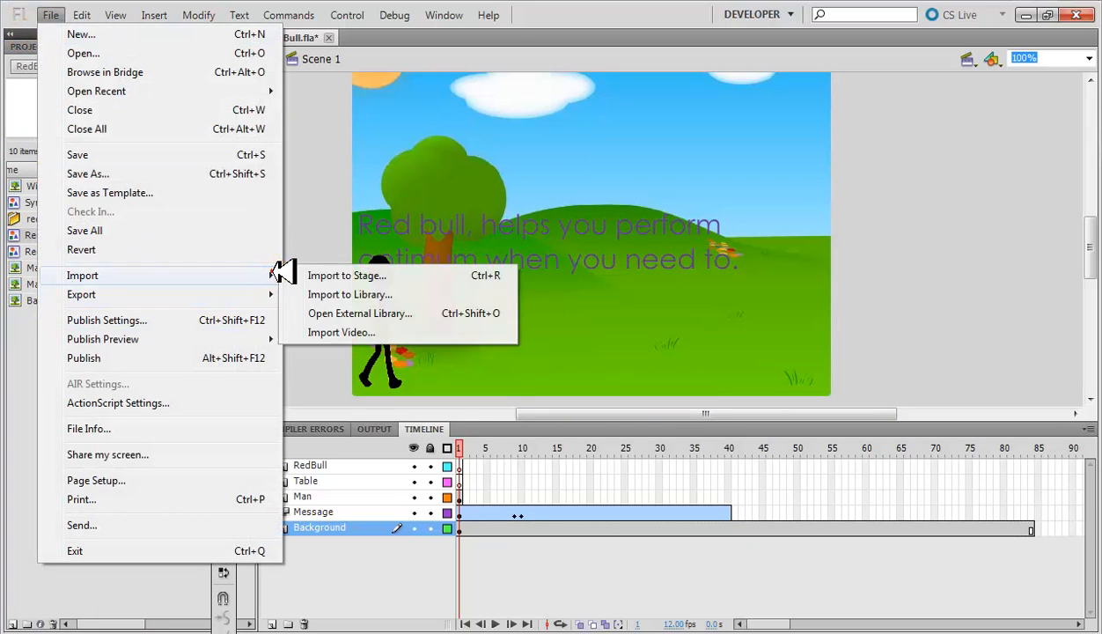
click(337, 294)
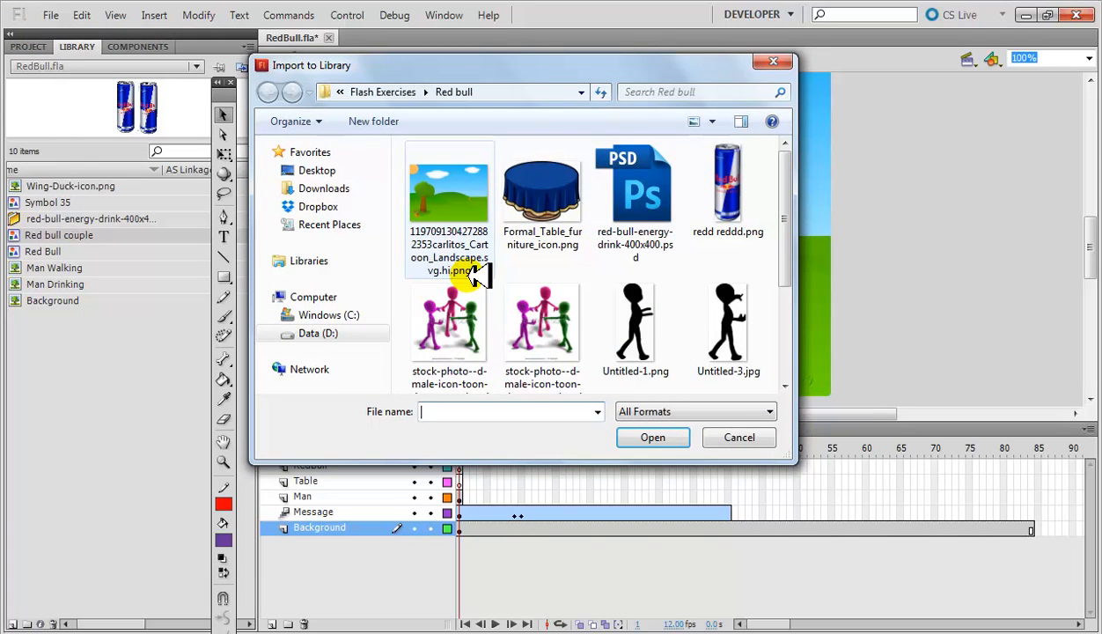
click(574, 219)
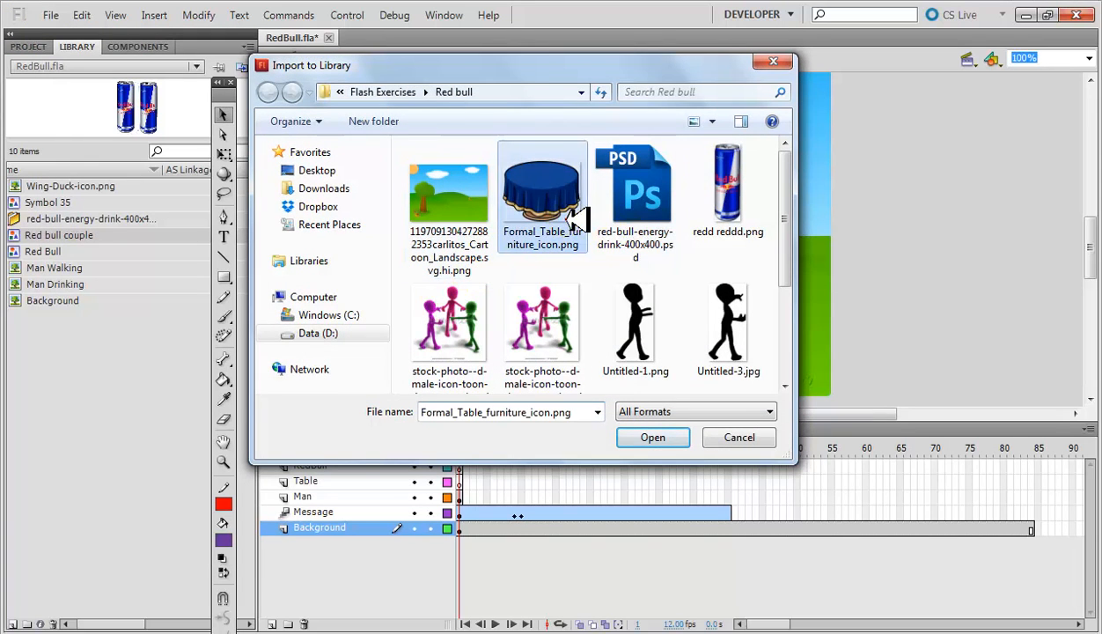
click(678, 431)
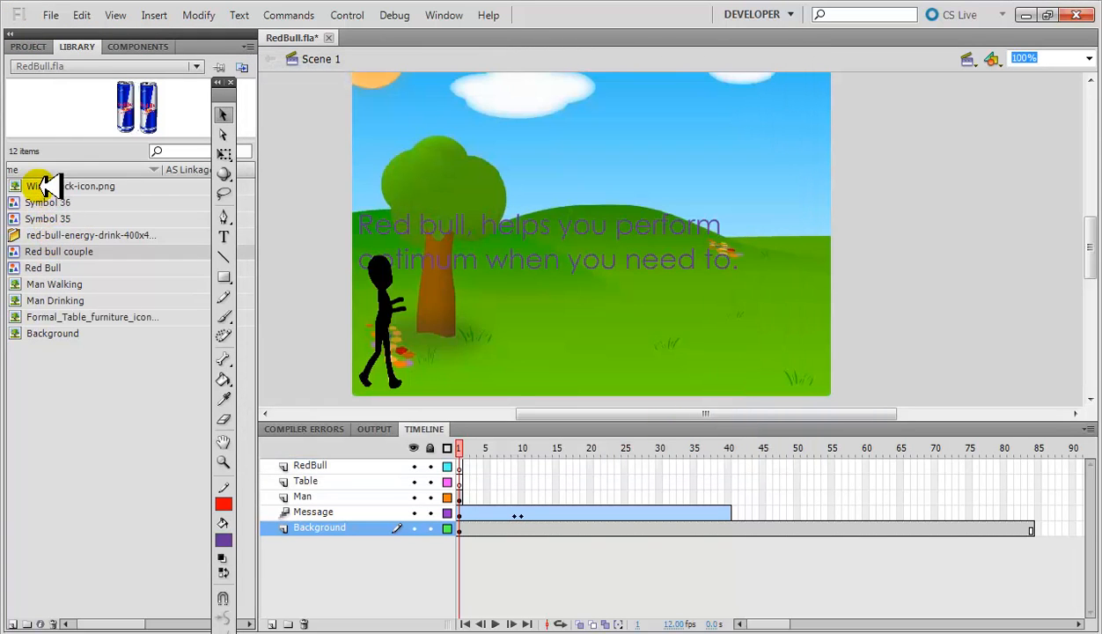
click(68, 318)
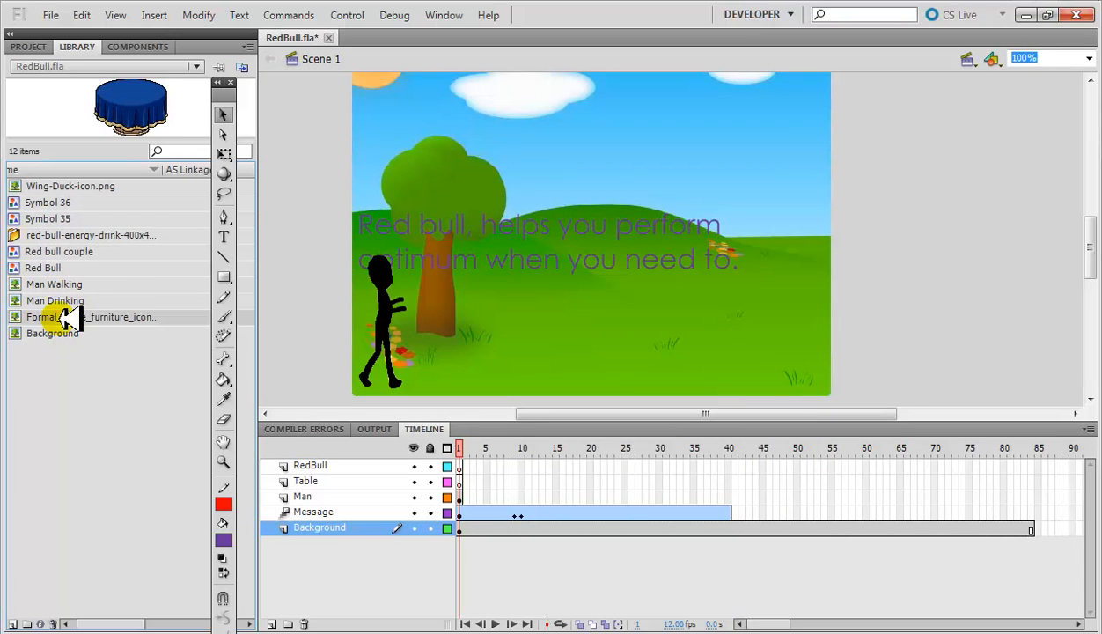
double_click(60, 318)
key(Escape)
text(q)
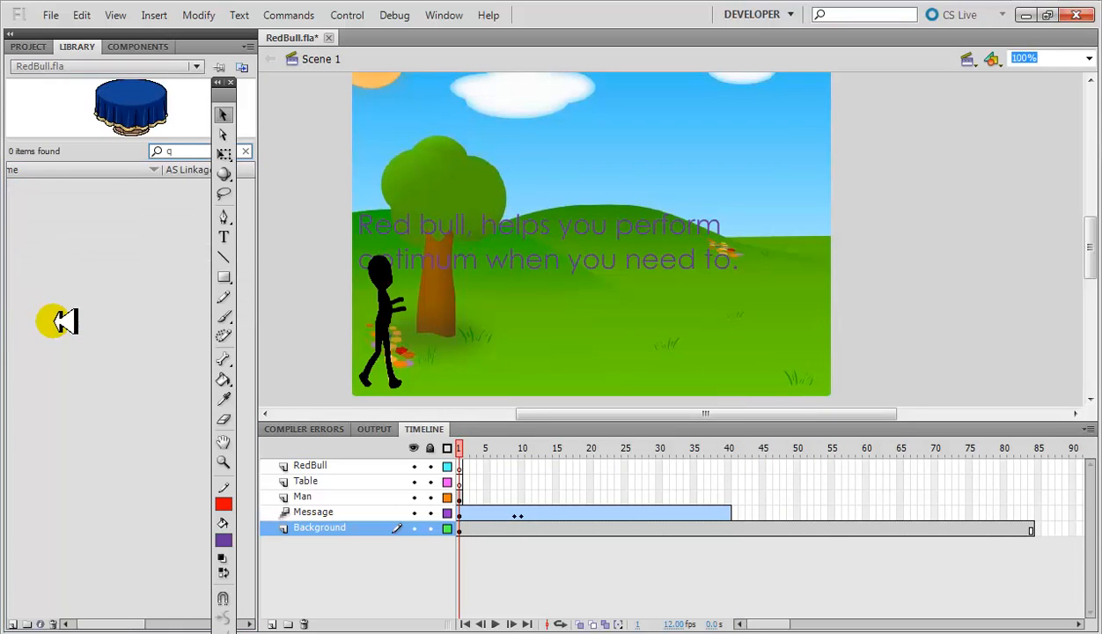
key(BackSpace)
text(Tab)
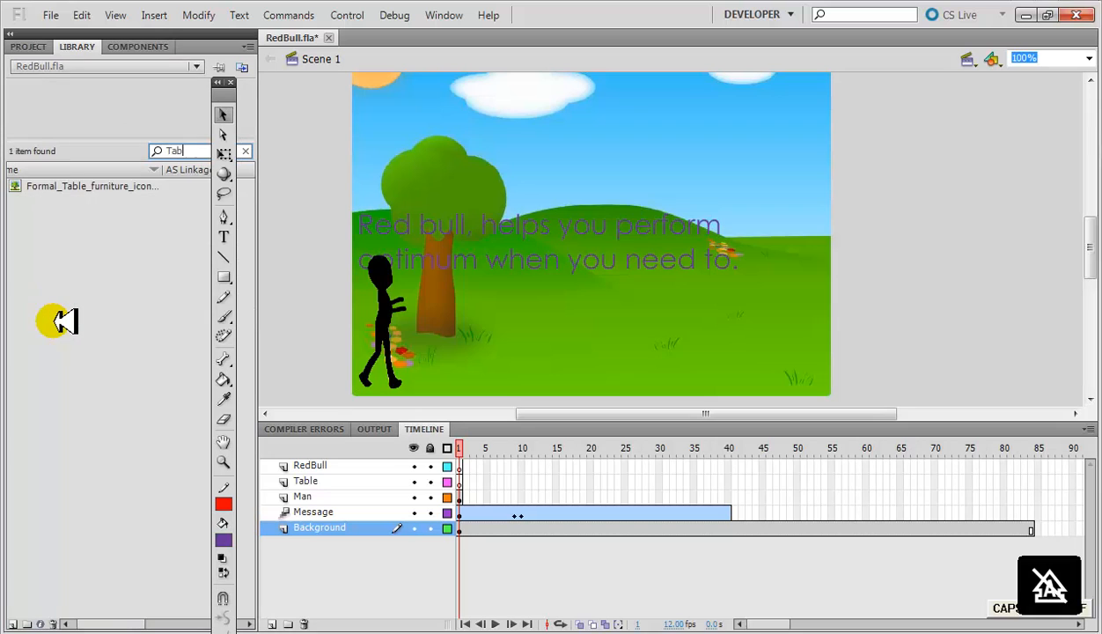
key(BackSpace)
key(BackSpace)
key(BackSpace)
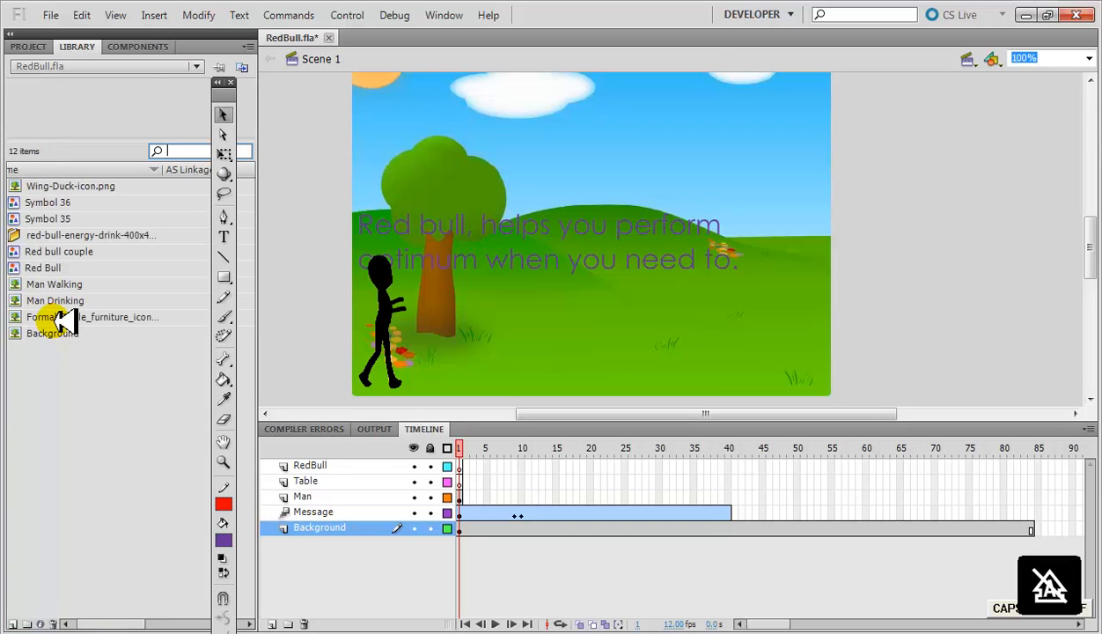
- Delete the Formal_Table_furniture_icon.png bitmap from the library
click(66, 318)
right_click(72, 318)
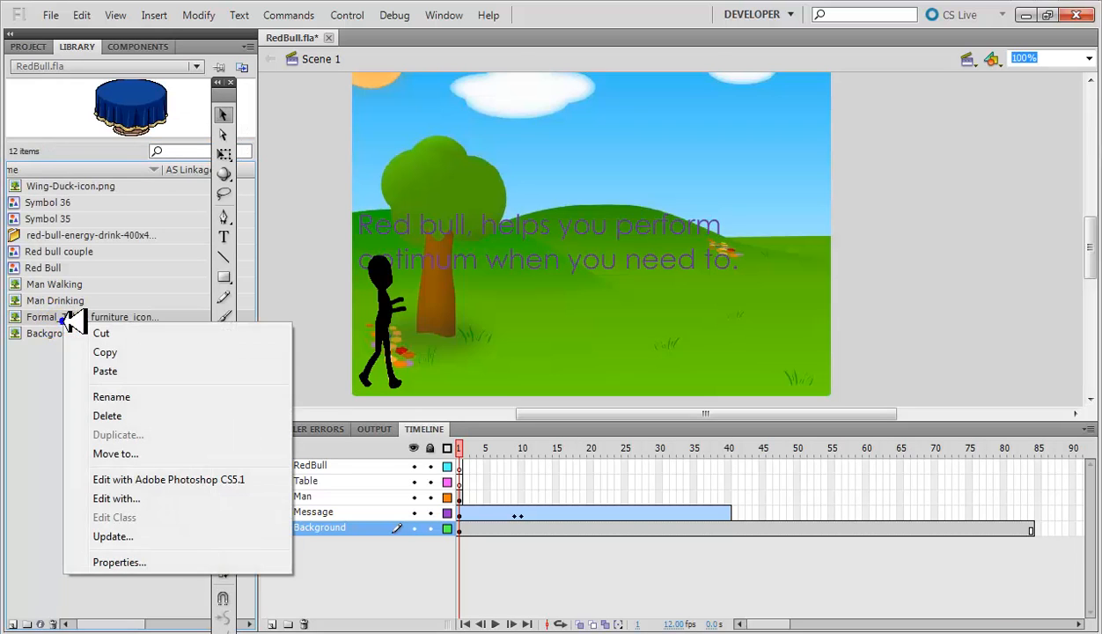
click(116, 411)
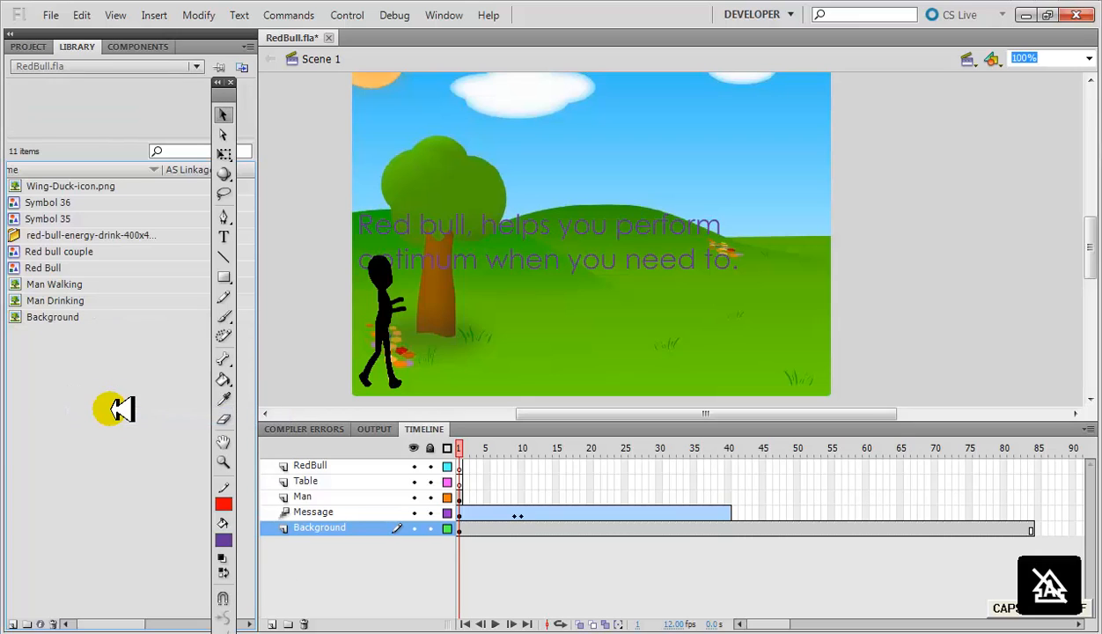
click(90, 232)
click(66, 186)
click(167, 150)
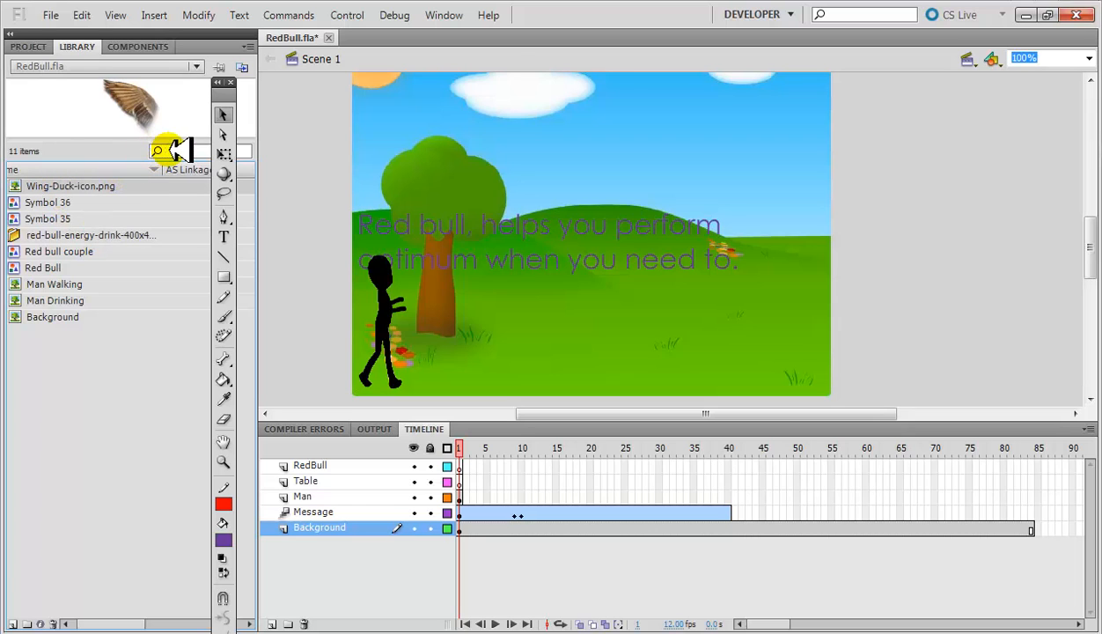
click(112, 217)
- Import Formal_Table_furniture_icon.png into the library again from the Red bull folder
click(51, 15)
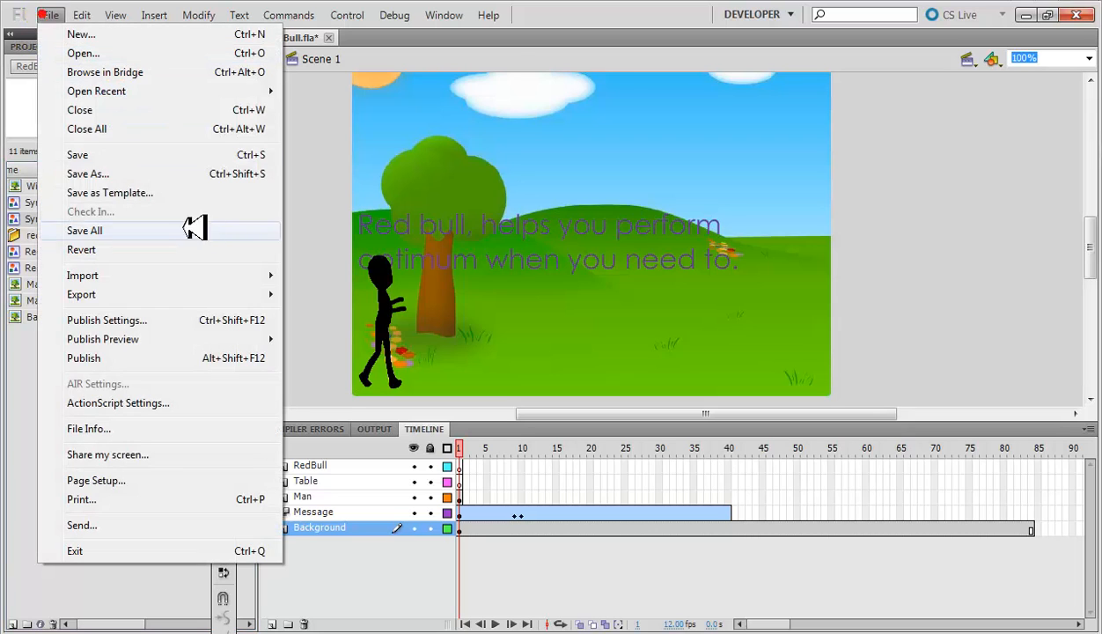
mouse_move(258, 274)
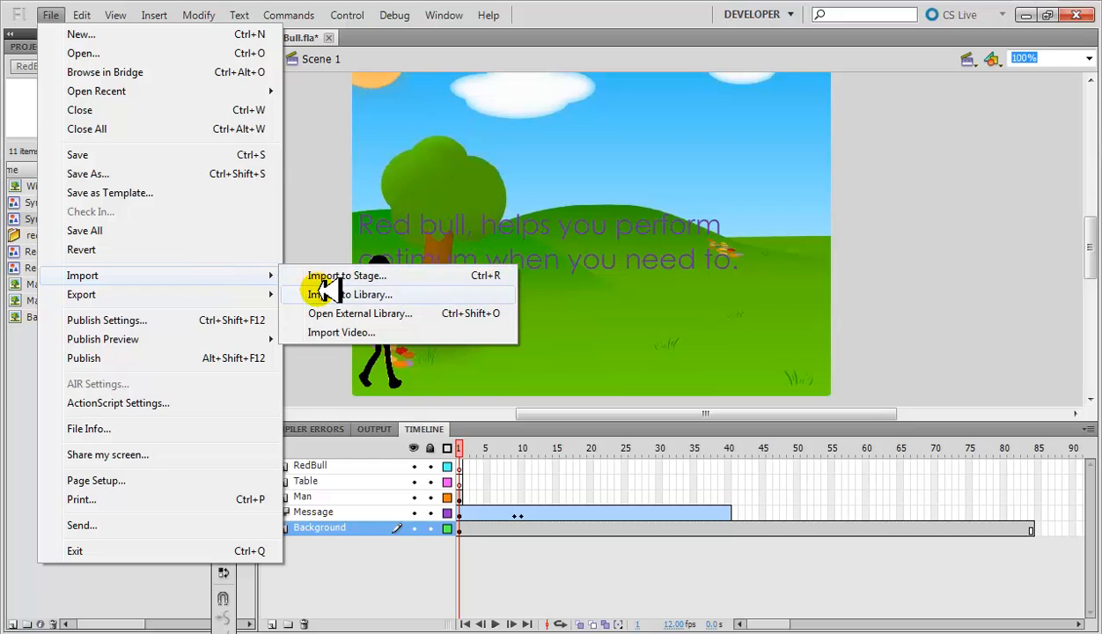
click(316, 291)
double_click(581, 208)
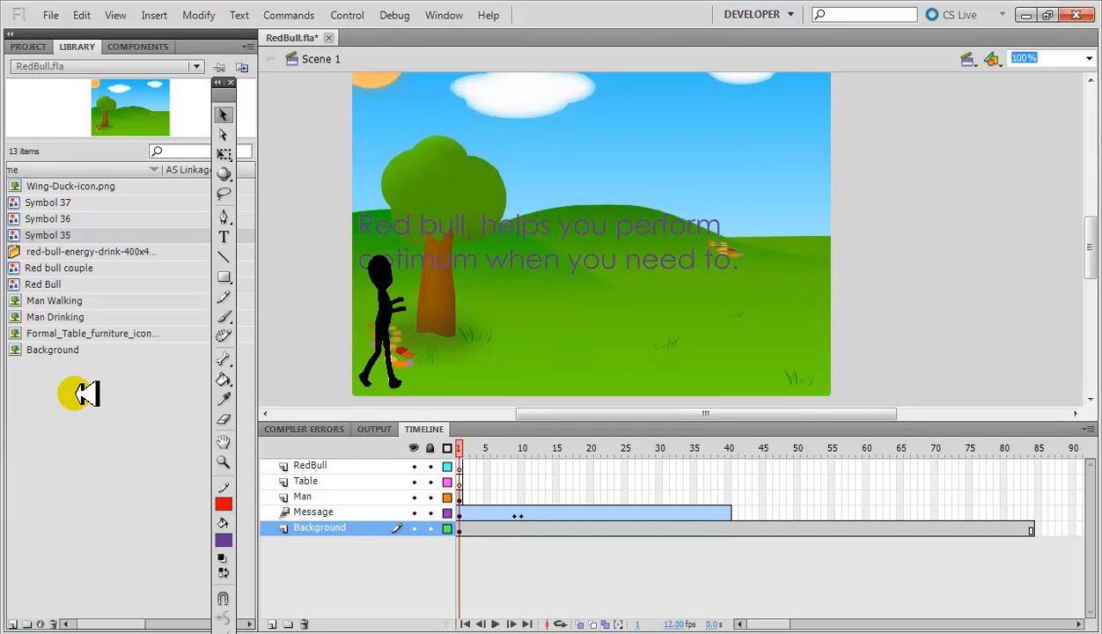
- Compare the library's table items in the preview, and rename the Formal_Table_furniture_icon.png bitmap as Table
click(74, 218)
click(75, 204)
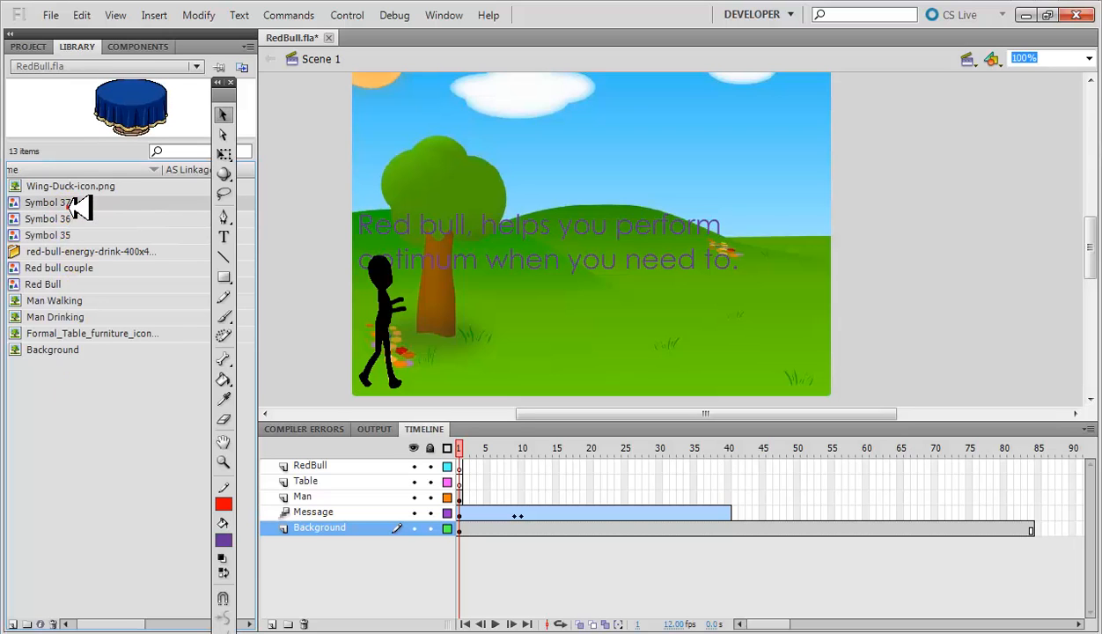
click(74, 218)
click(69, 335)
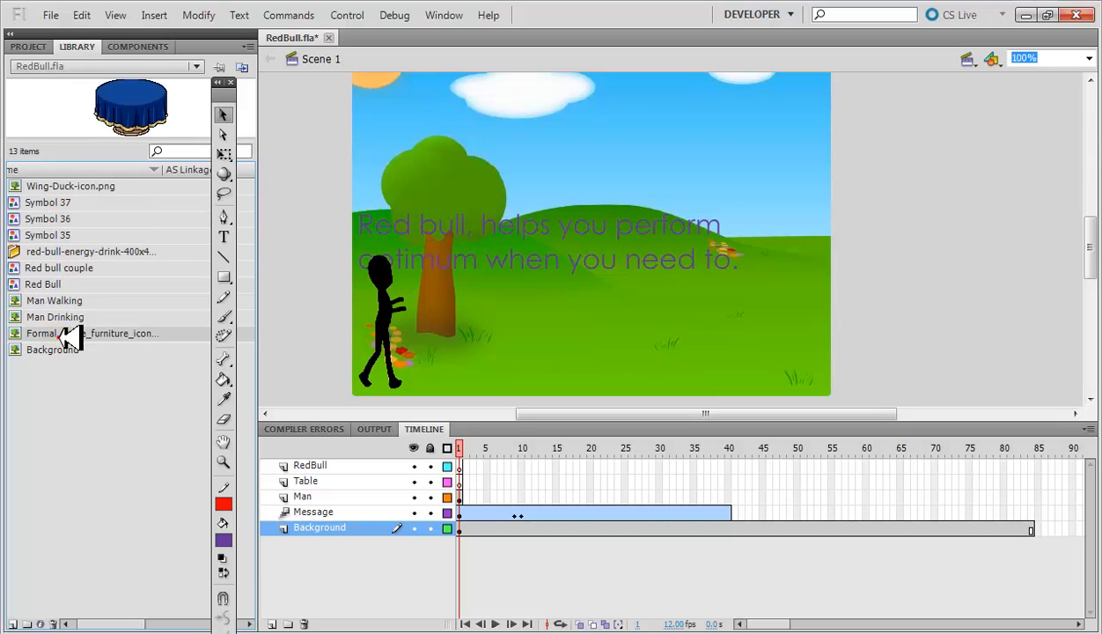
right_click(69, 333)
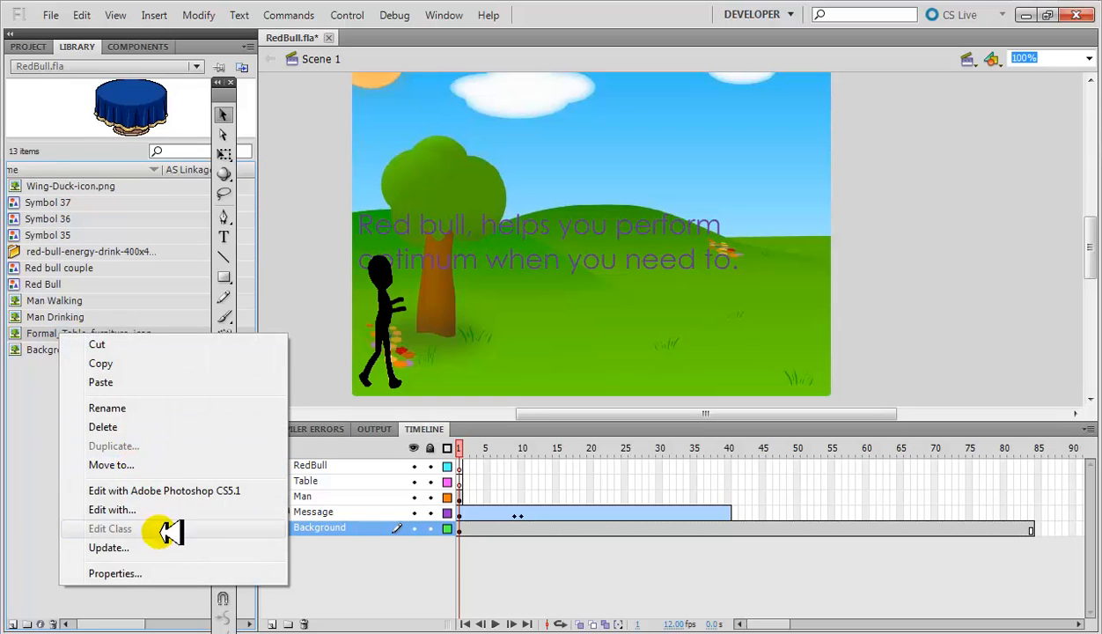
click(97, 409)
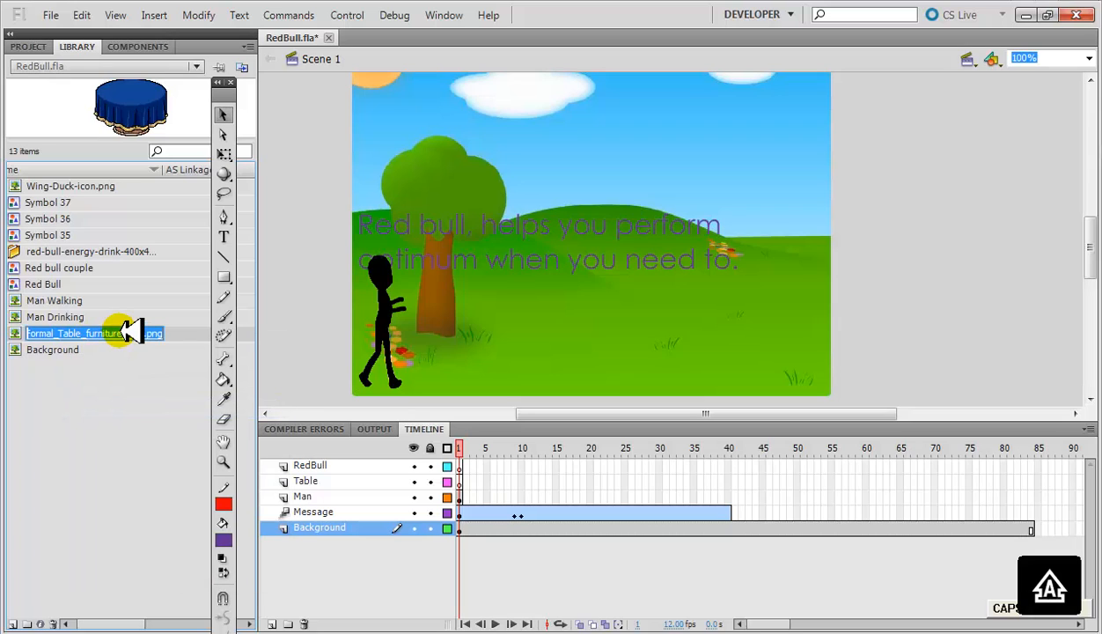
text(Table)
key(Return)
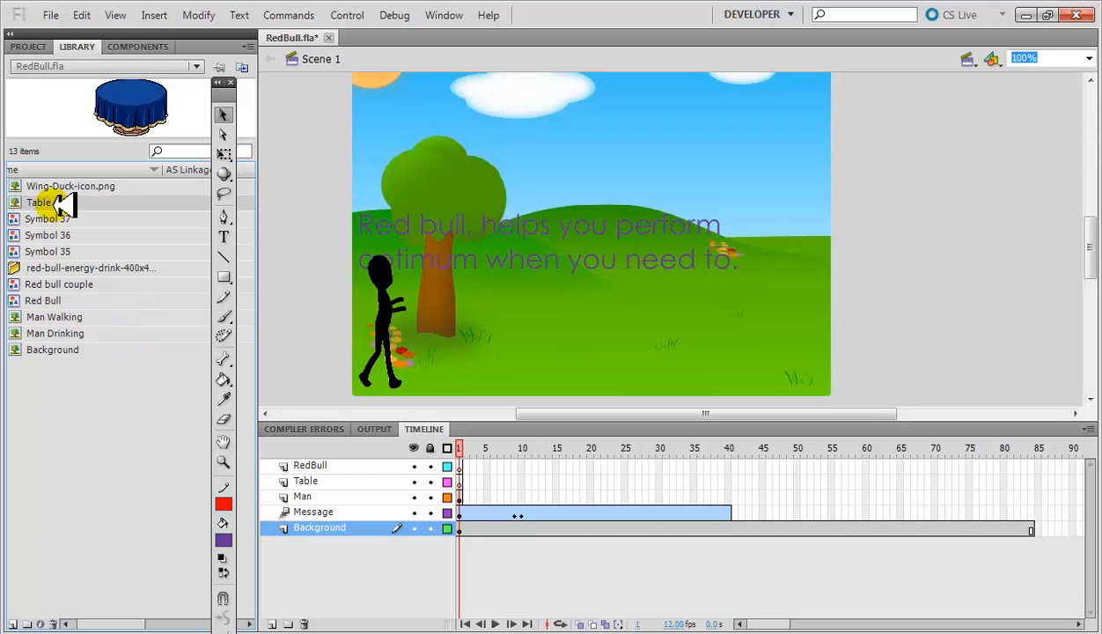
- Place the Table bitmap on frame 1 of the Table layer and reduce its height with Free Transform
click(460, 481)
drag(69, 196, 880, 400)
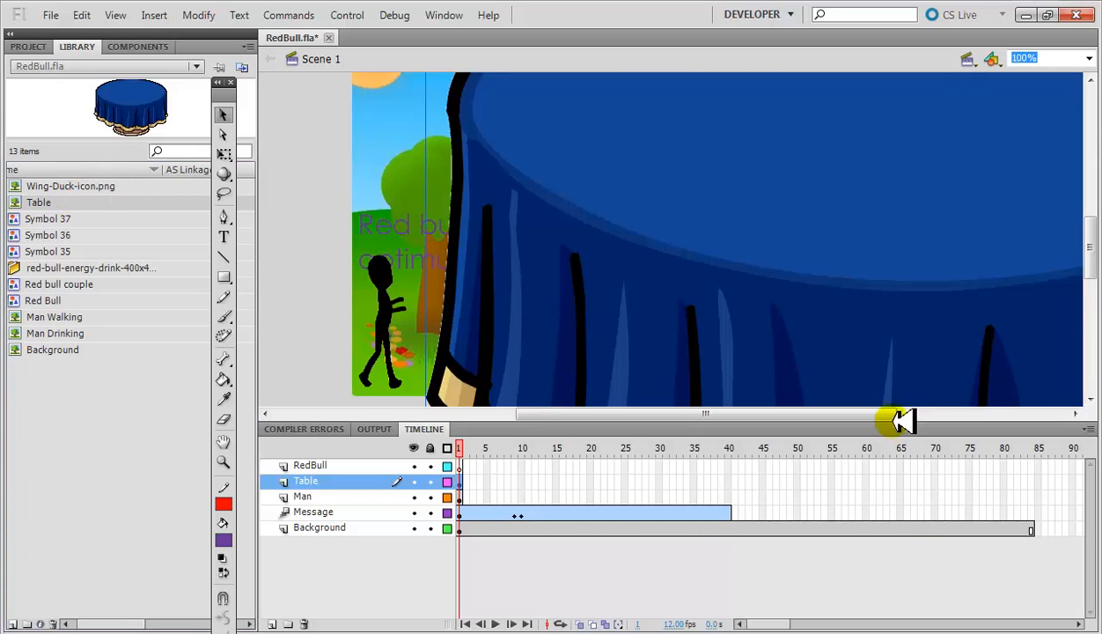
drag(1090, 249, 1091, 202)
right_click(506, 207)
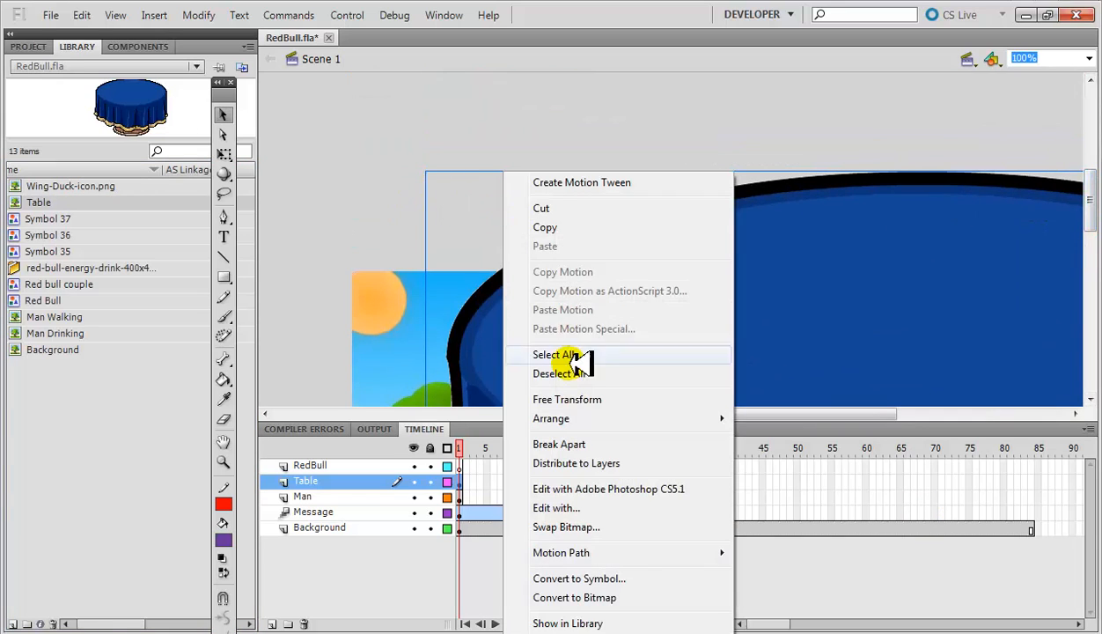
click(577, 399)
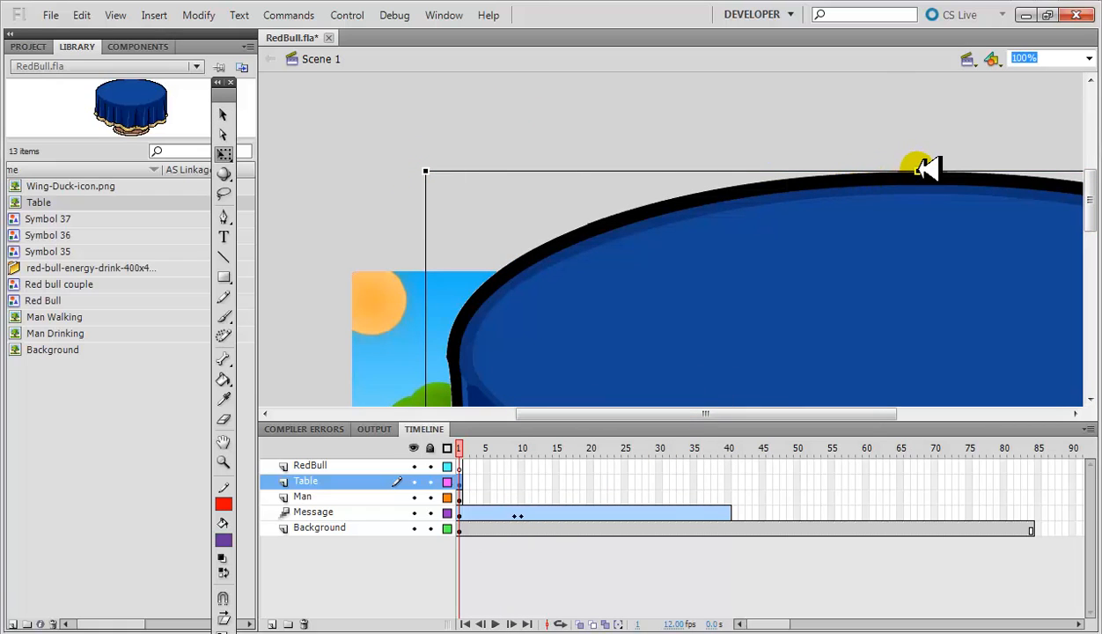
drag(924, 168, 920, 410)
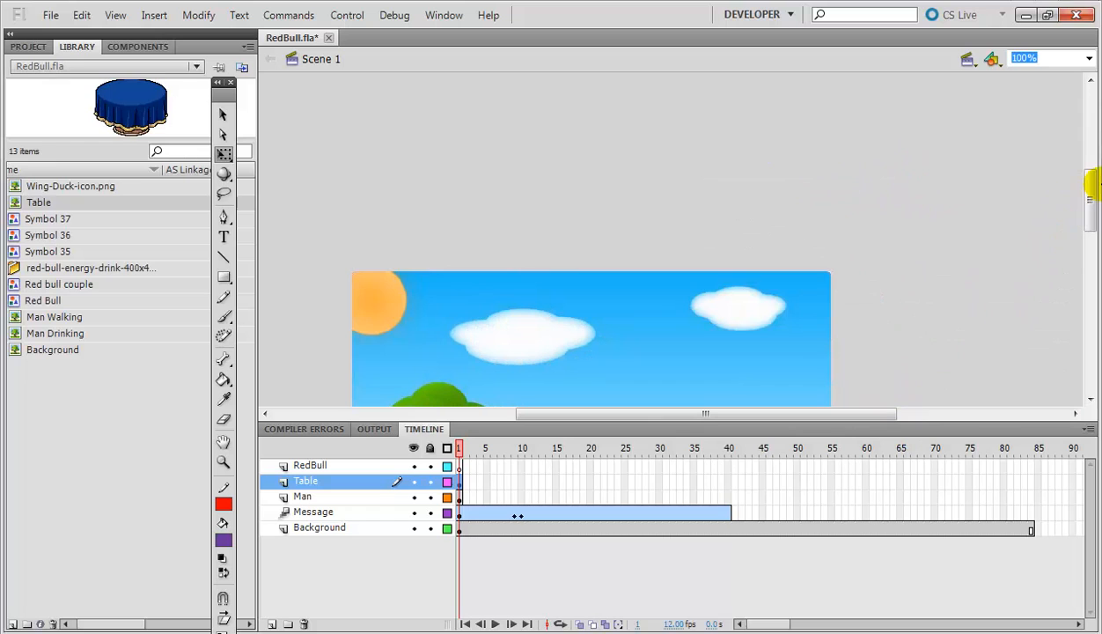
drag(1092, 185, 1088, 250)
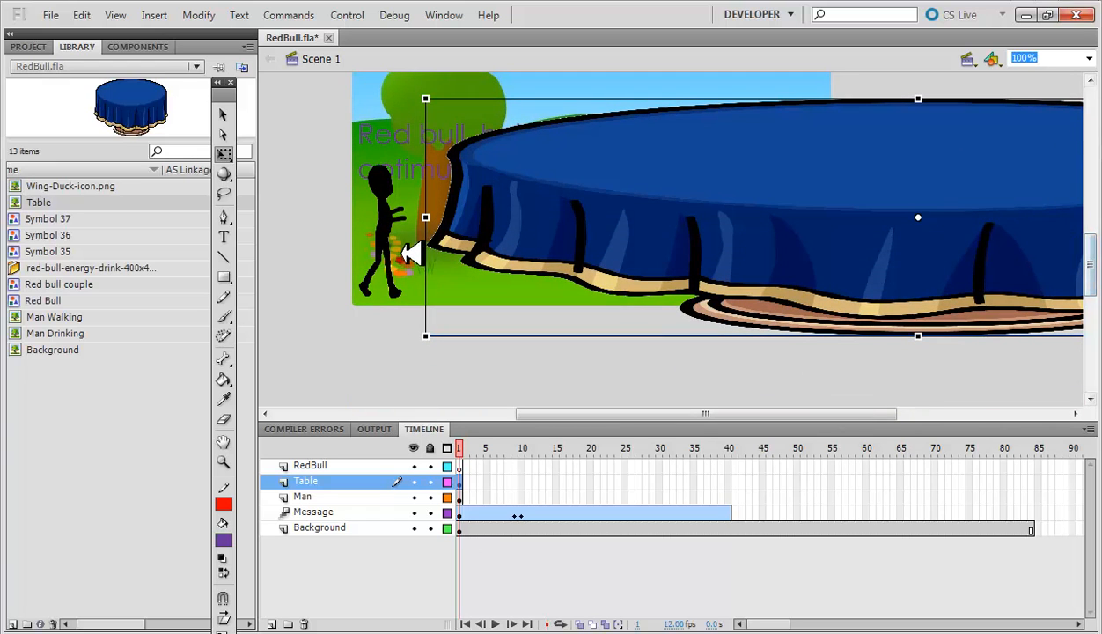
- Scale the table down to about half the man's height and move it just outside the stage's lower right edge
drag(437, 218, 762, 218)
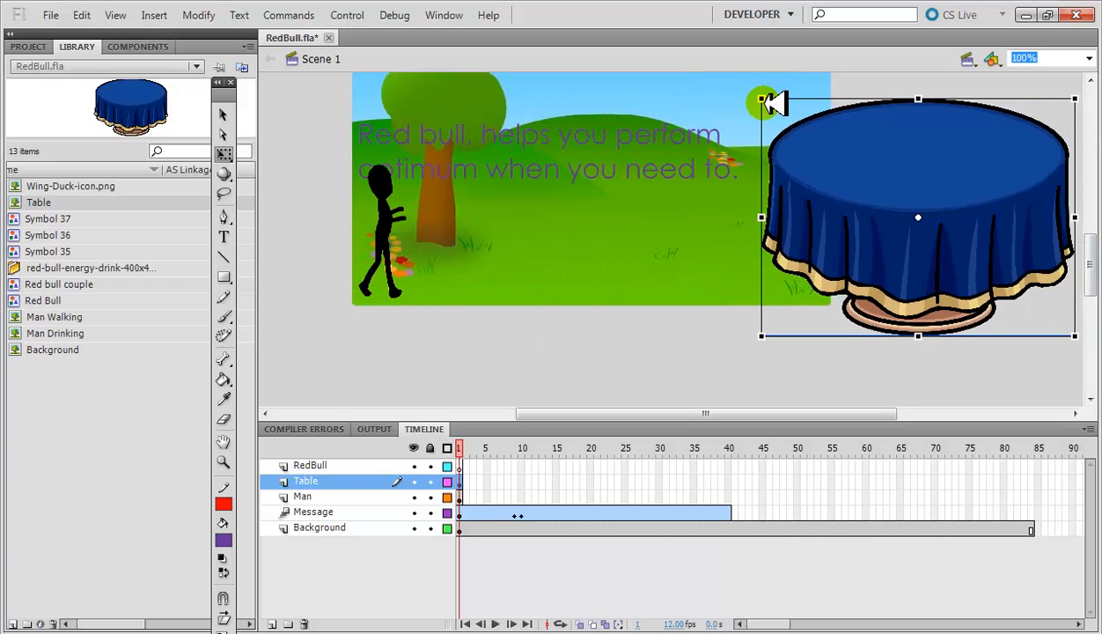
drag(763, 98, 862, 176)
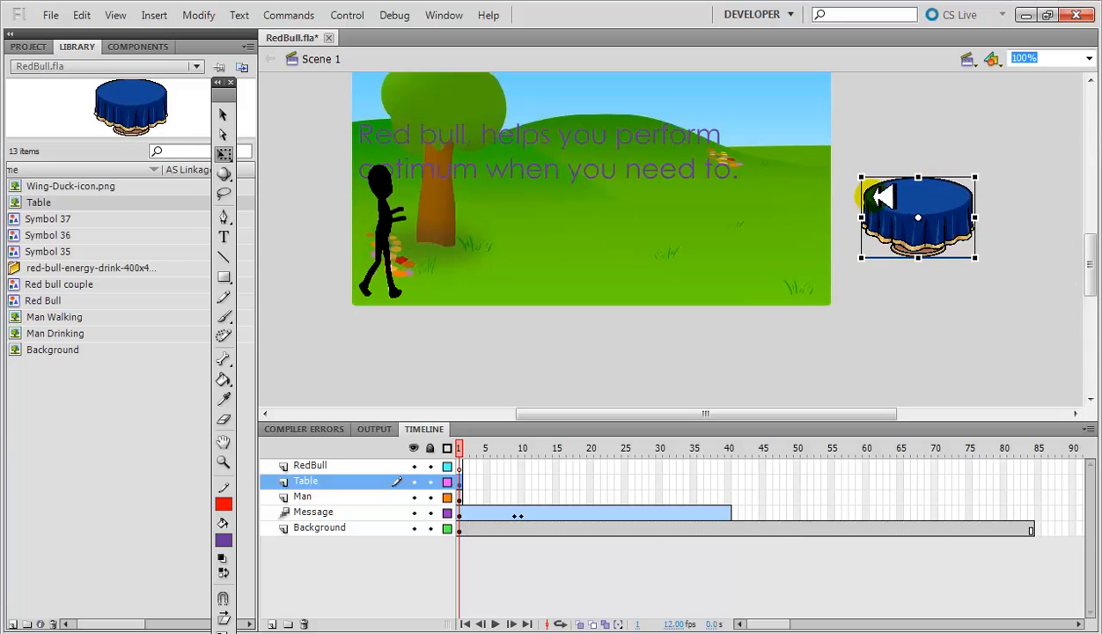
drag(867, 174, 868, 183)
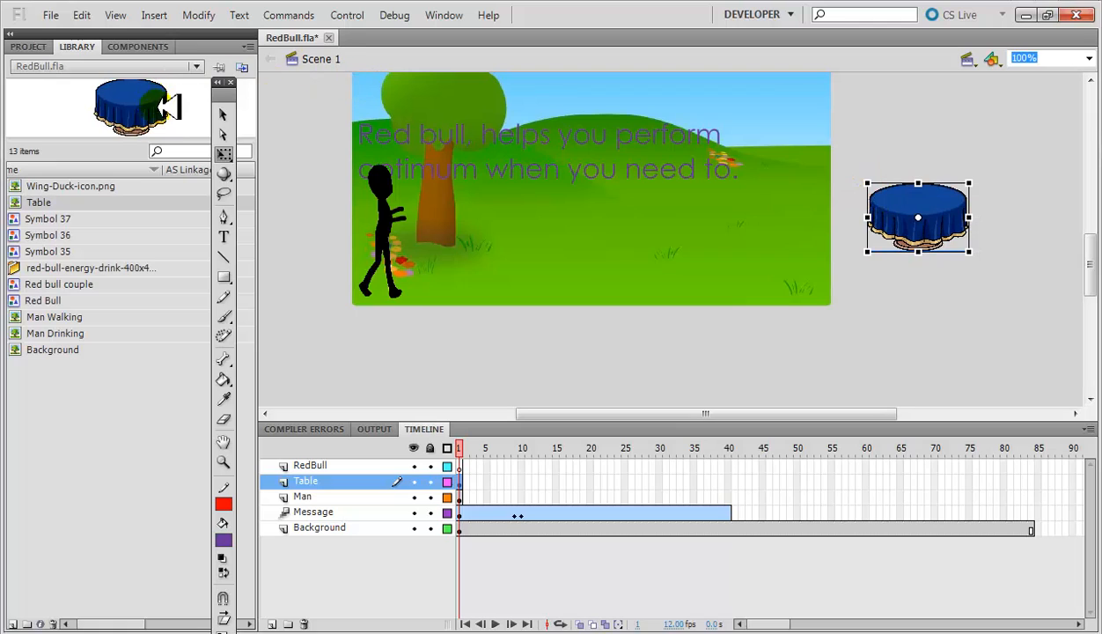
click(222, 113)
drag(946, 224, 921, 256)
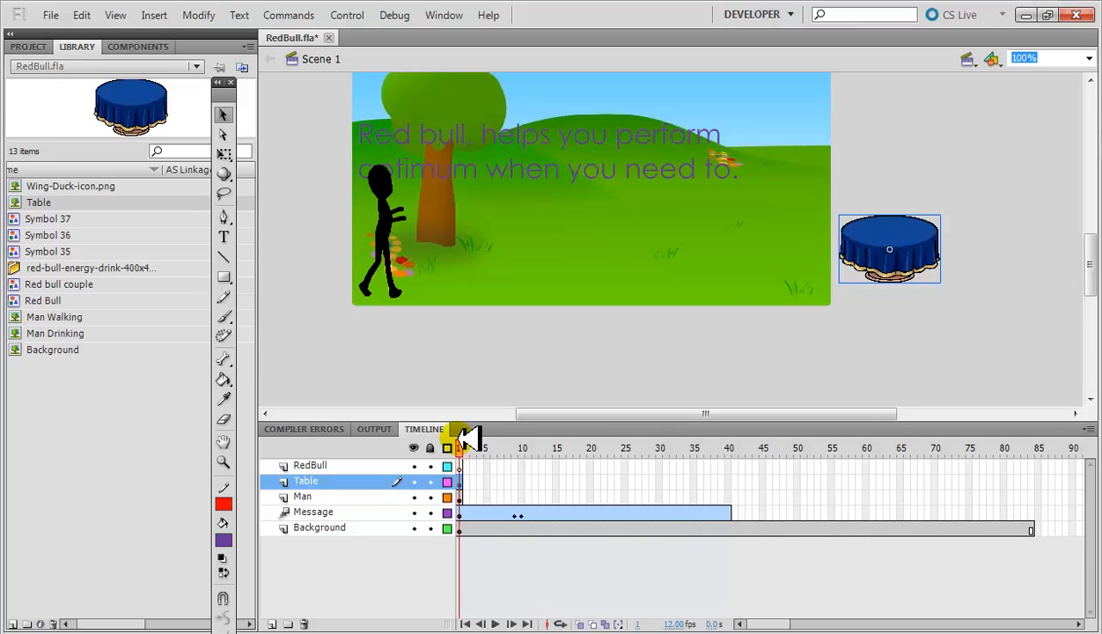
- At frame 9, lower the slogan slightly so it sits fully inside the stage's upper edge
drag(466, 445, 516, 445)
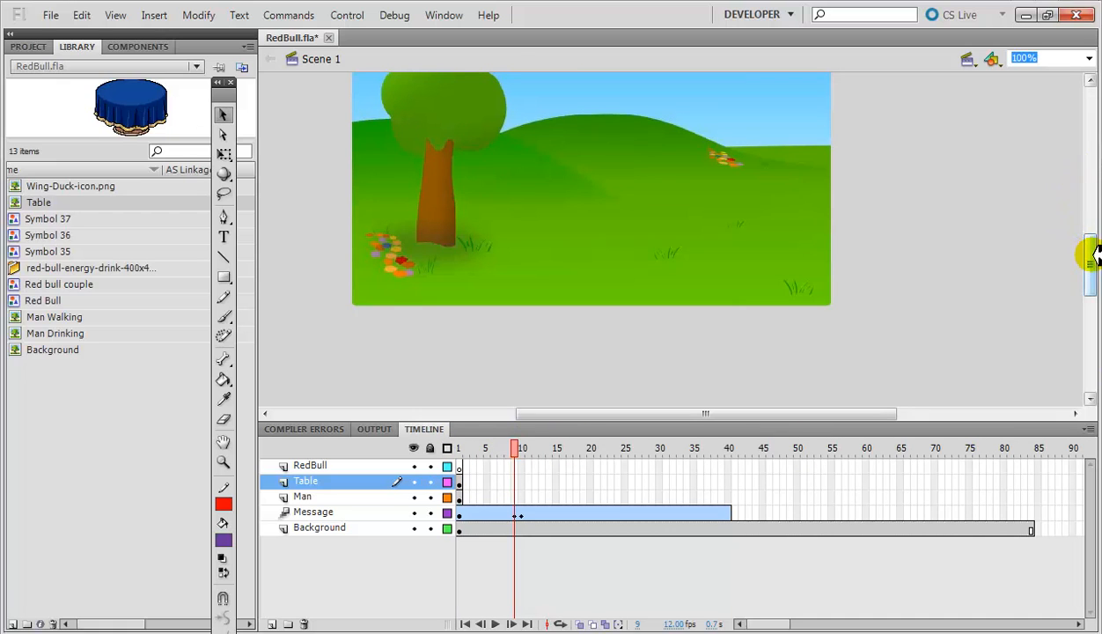
drag(1090, 245, 1090, 215)
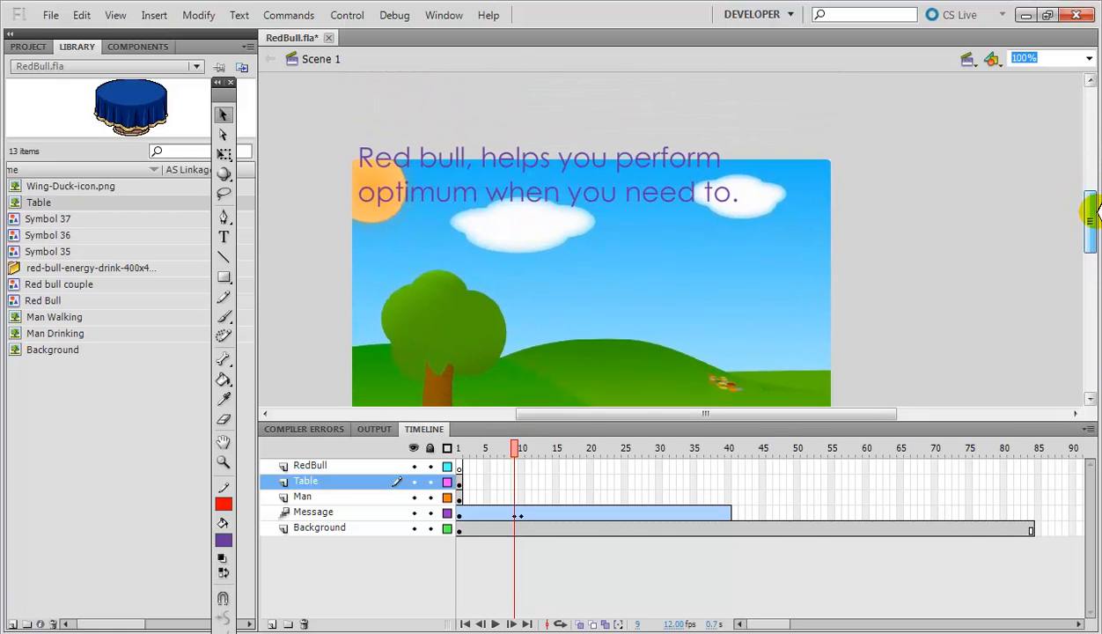
click(589, 180)
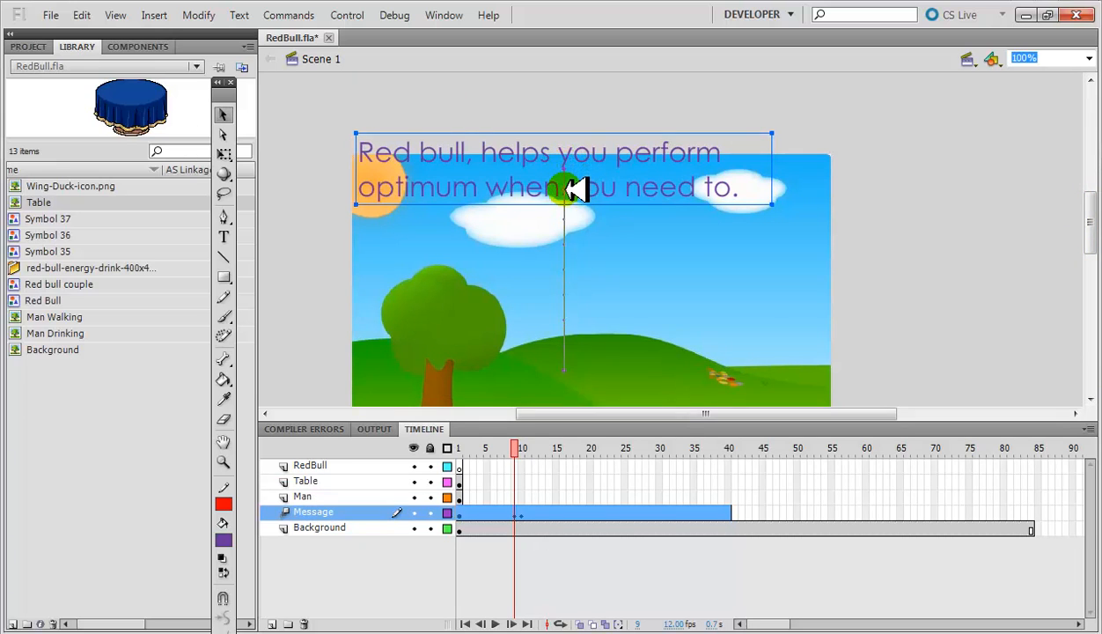
drag(564, 188, 565, 193)
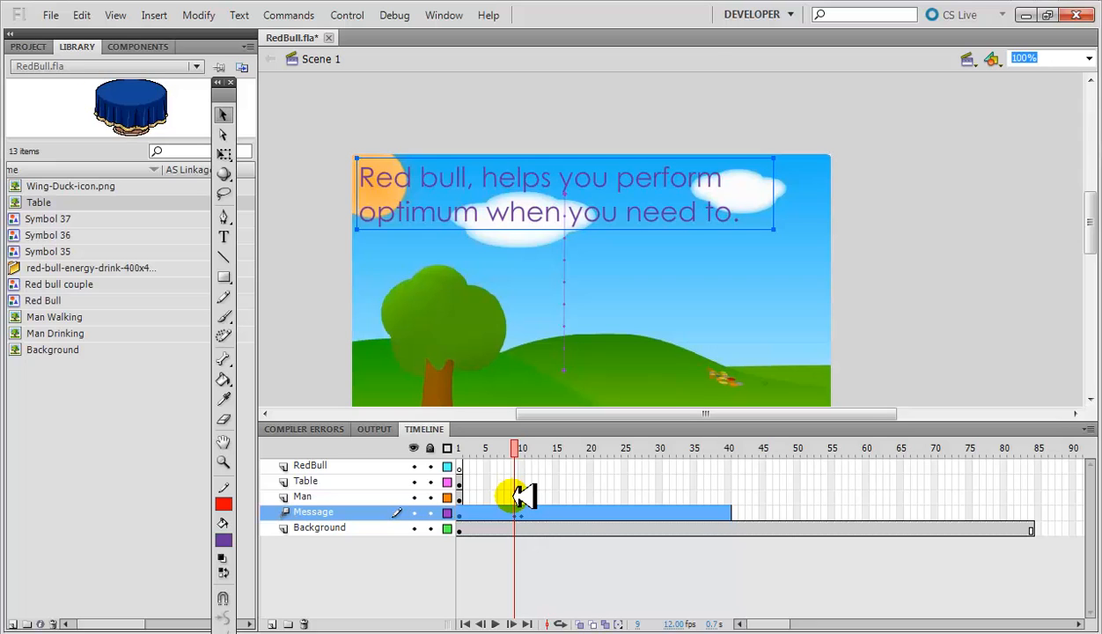
- Insert a keyframe at frame 9 of the Table layer
click(514, 484)
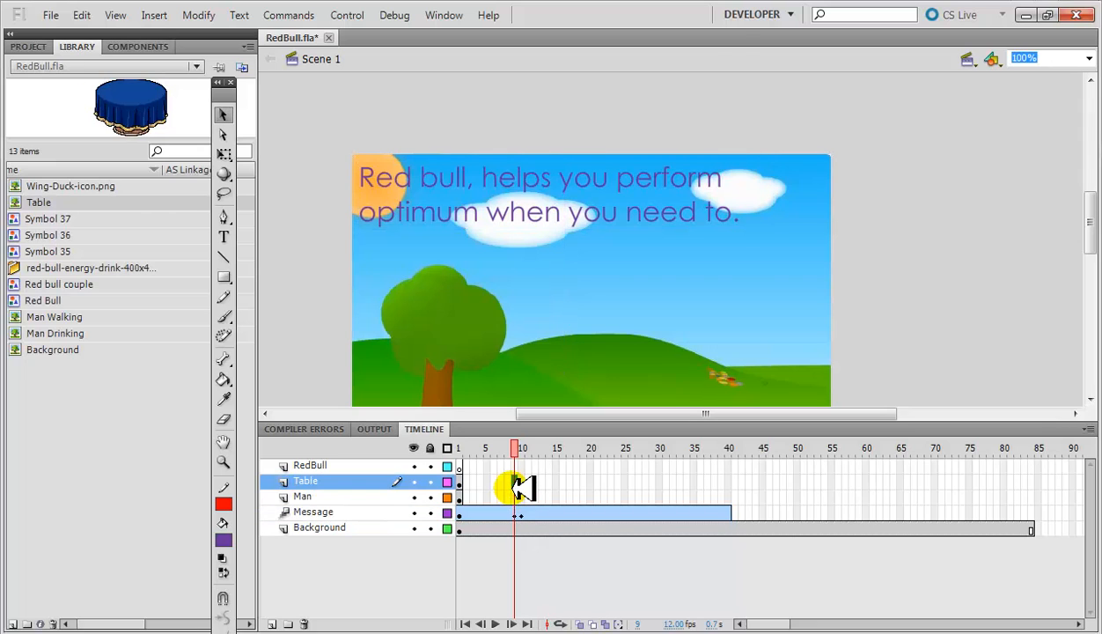
right_click(520, 487)
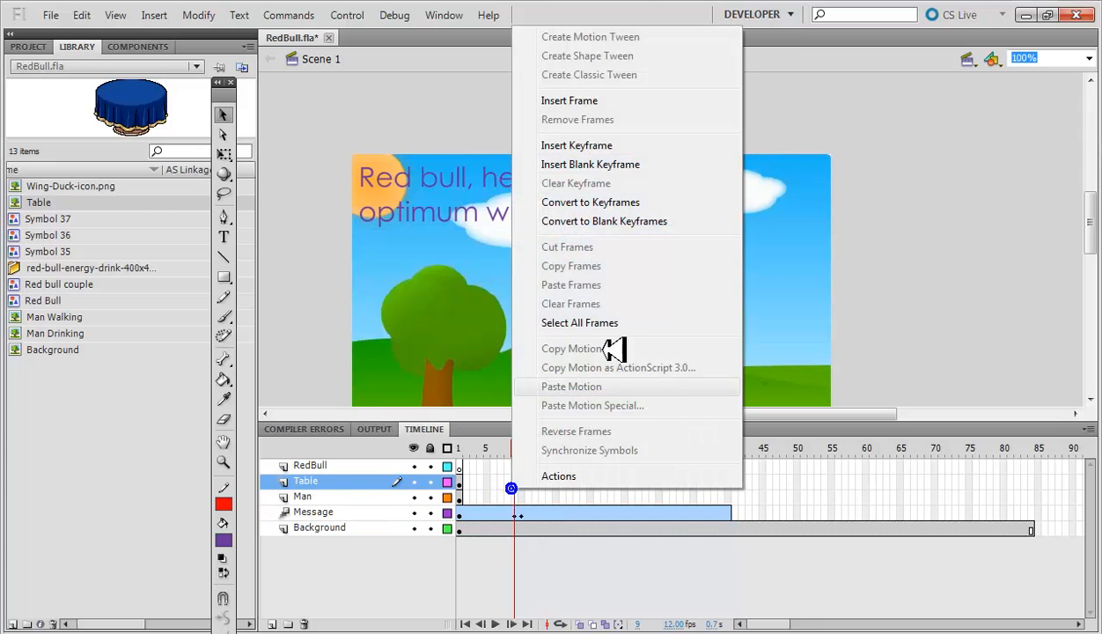
click(604, 145)
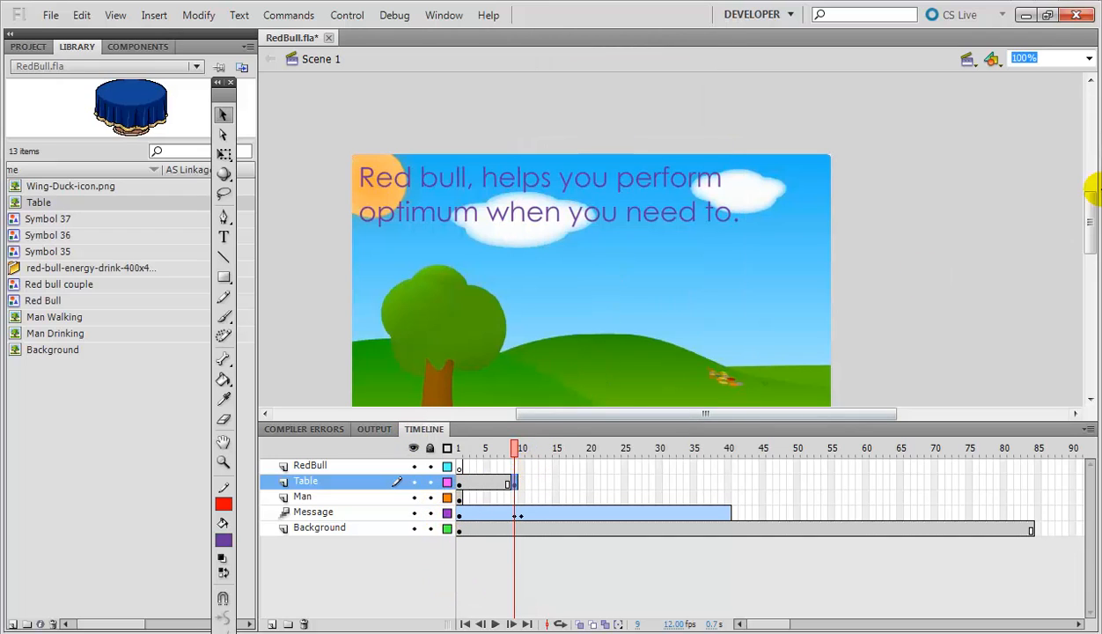
drag(1091, 210, 1092, 234)
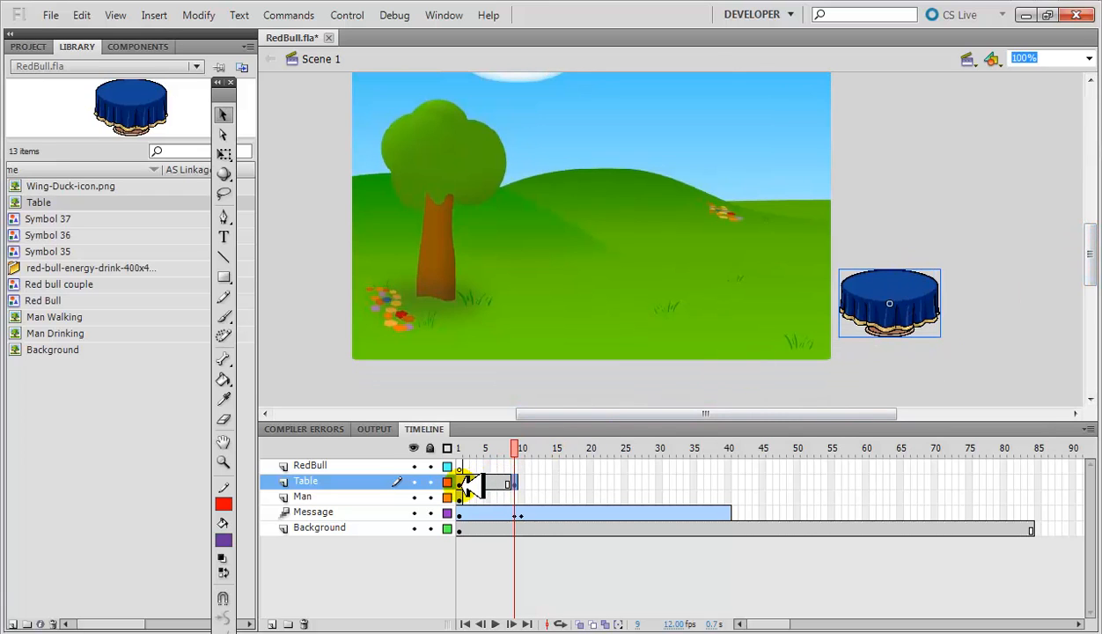
- Delete the table from the Table layer's first keyframe so it appears only from frame 9
click(459, 481)
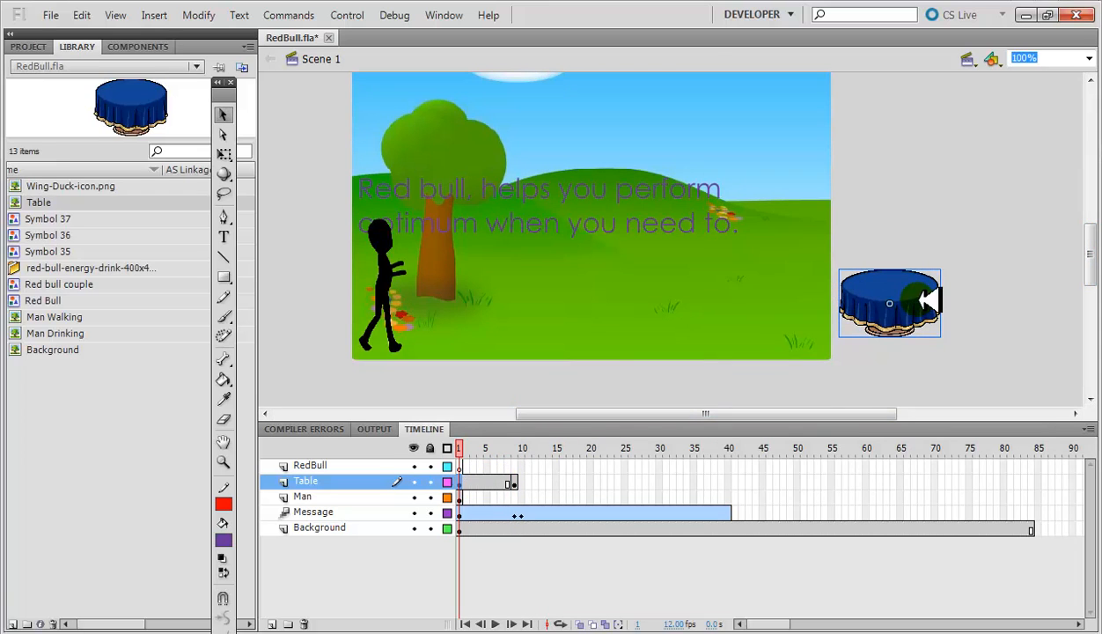
click(482, 482)
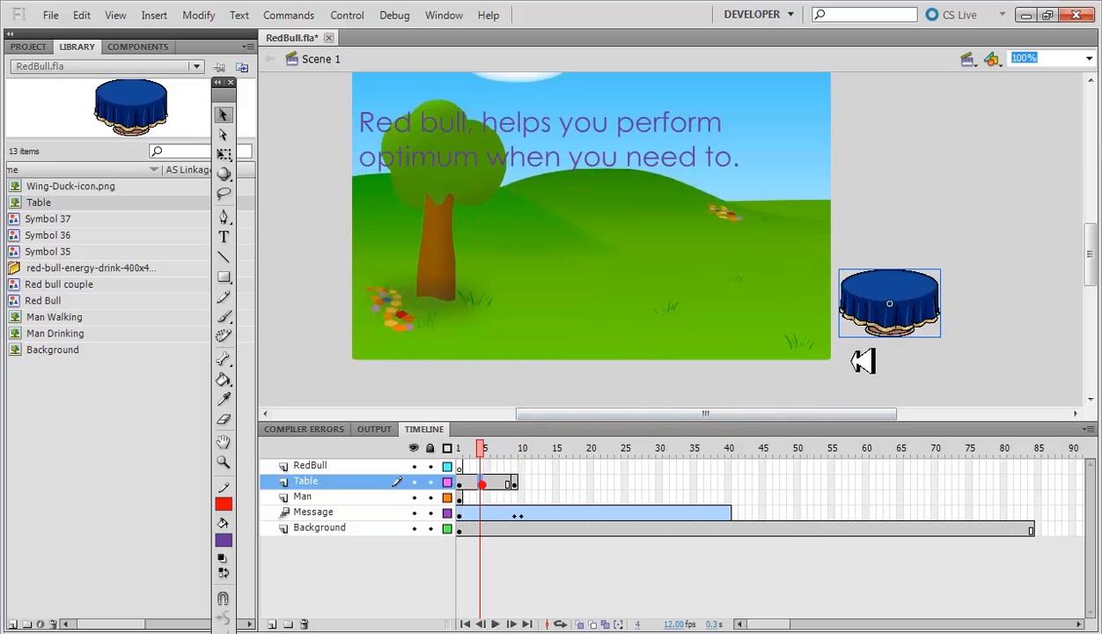
click(911, 300)
key(Delete)
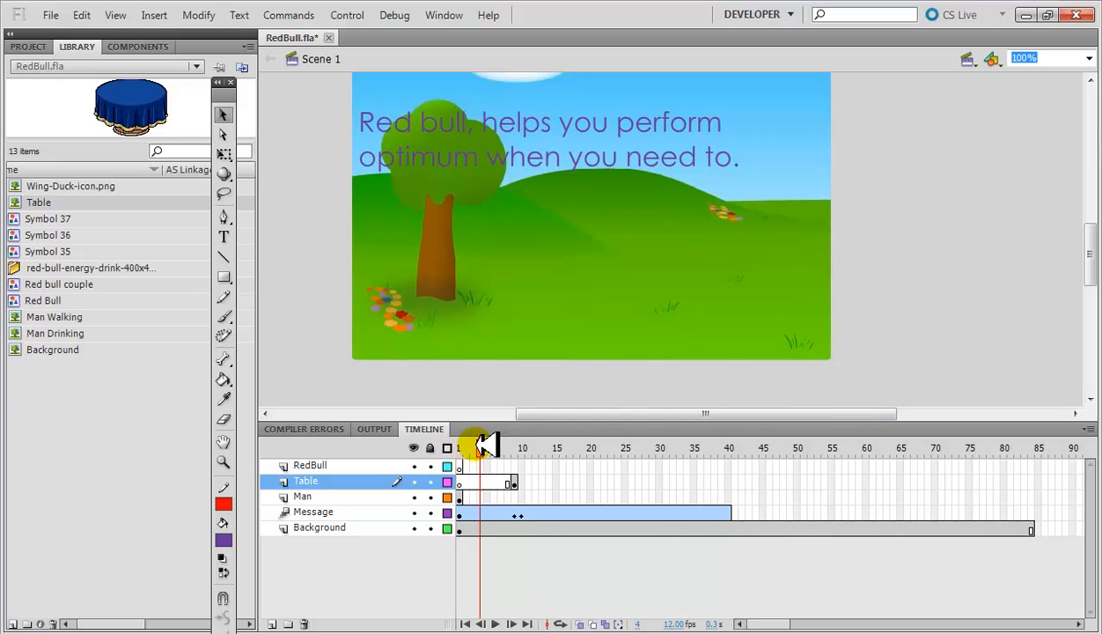
drag(487, 445, 523, 434)
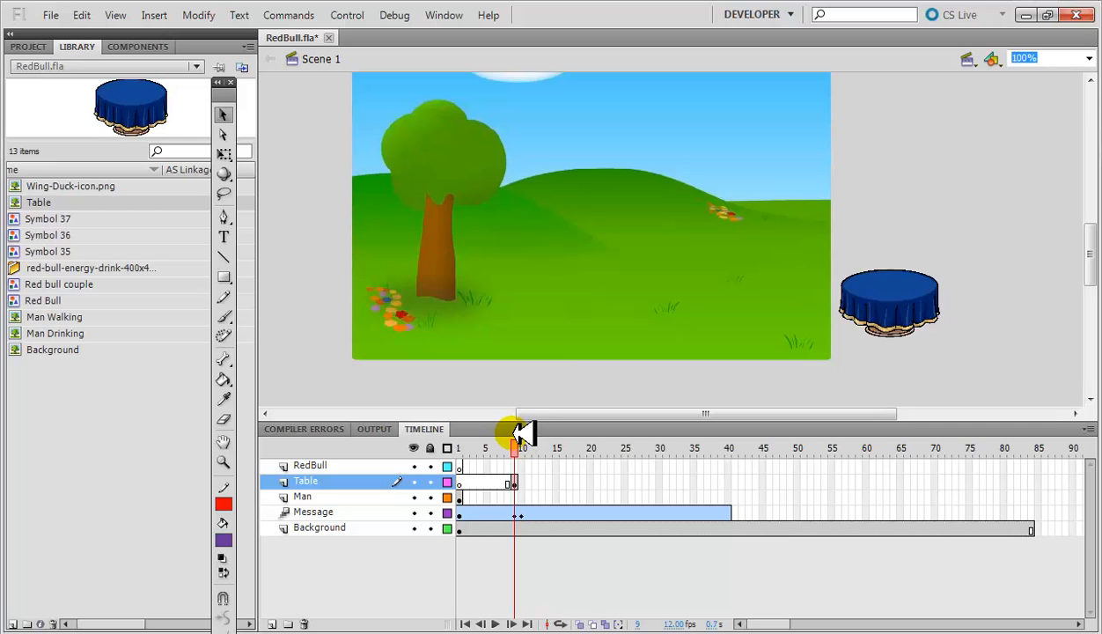
- Extend the Man layer to frame 25 by inserting a frame, and return the playhead to frame 9
click(625, 481)
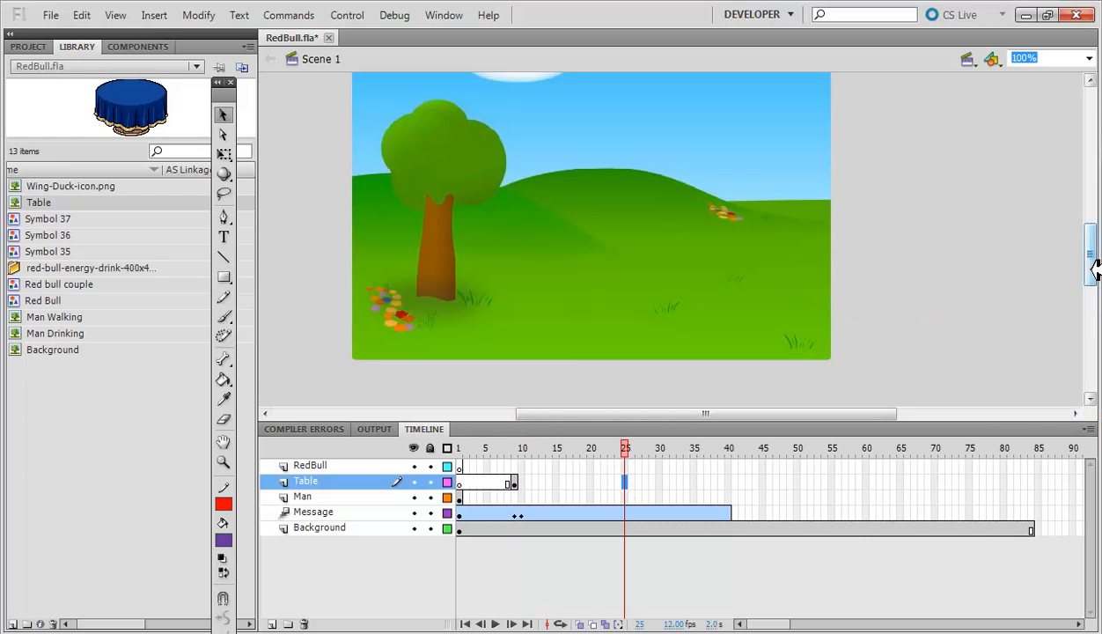
drag(1090, 239, 1090, 270)
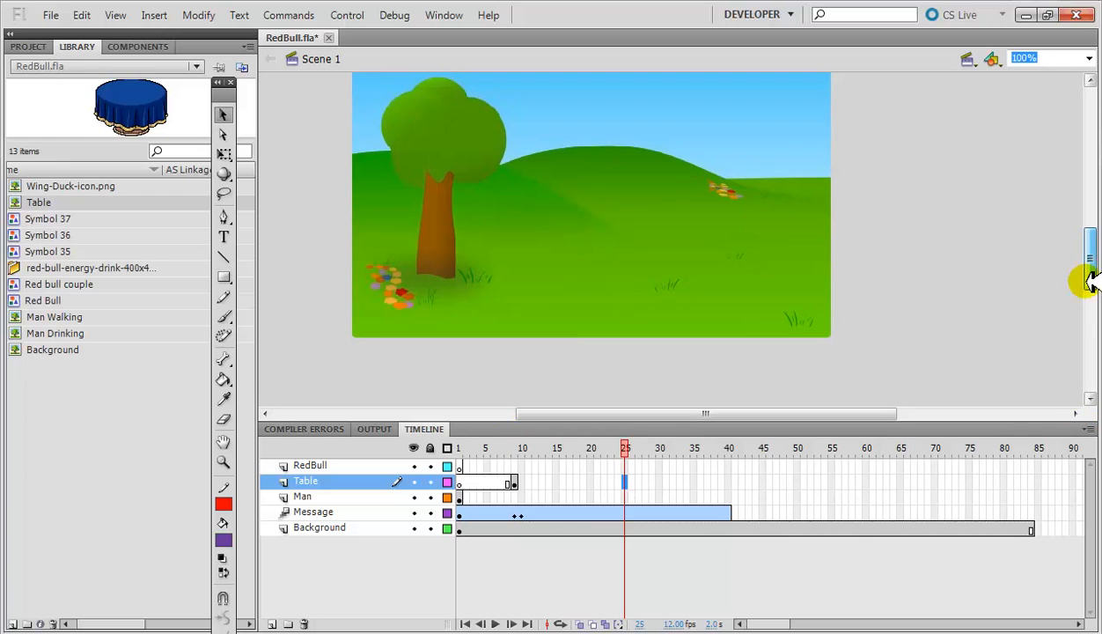
right_click(625, 498)
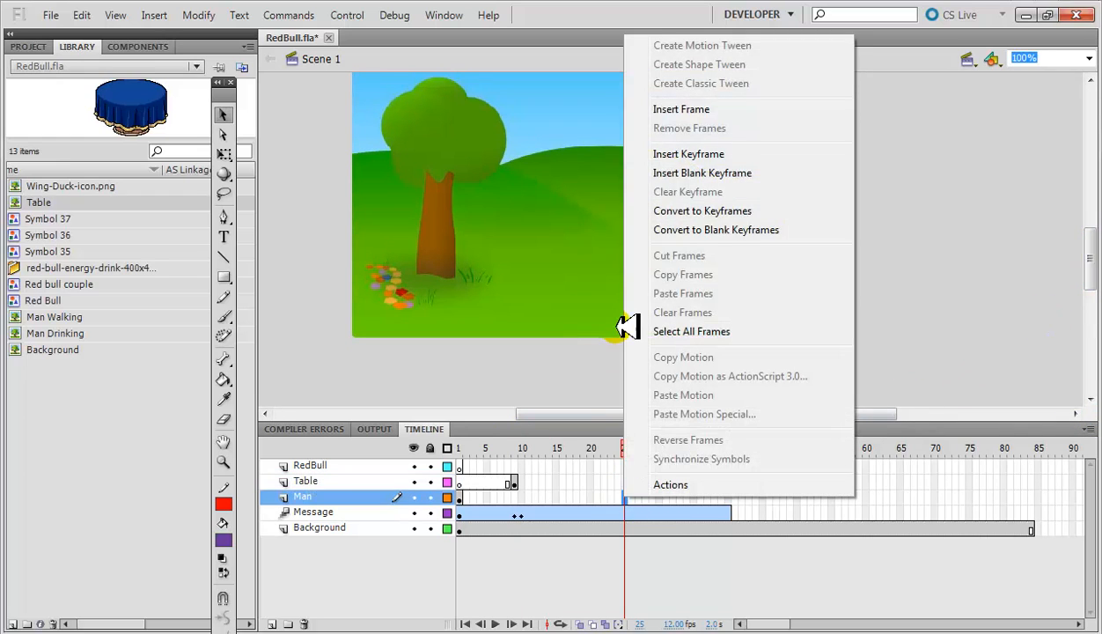
click(729, 109)
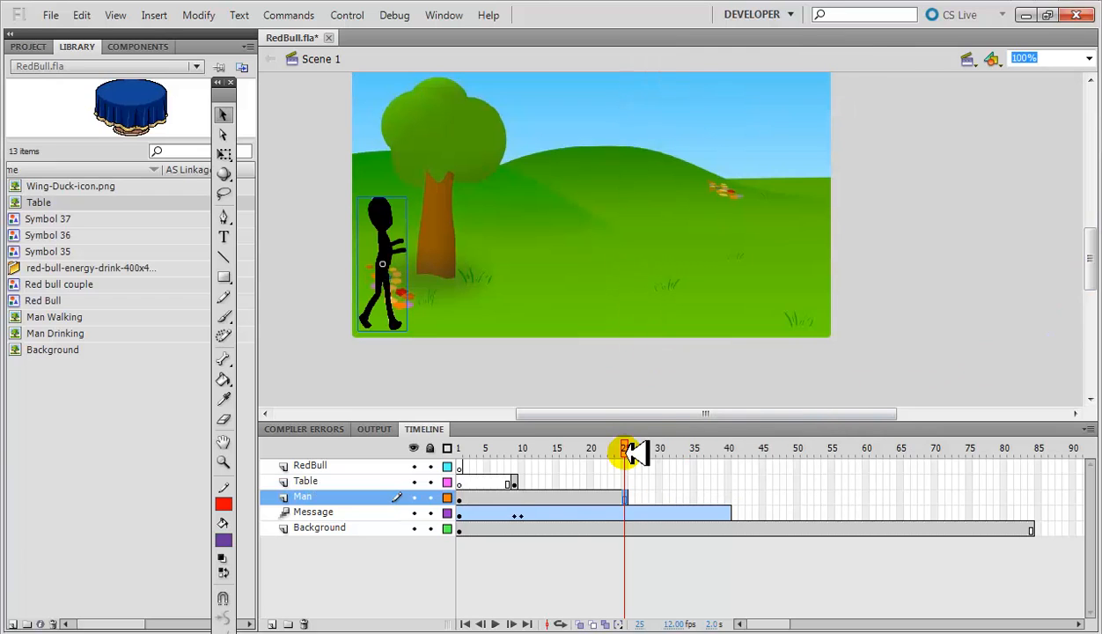
drag(632, 451, 514, 430)
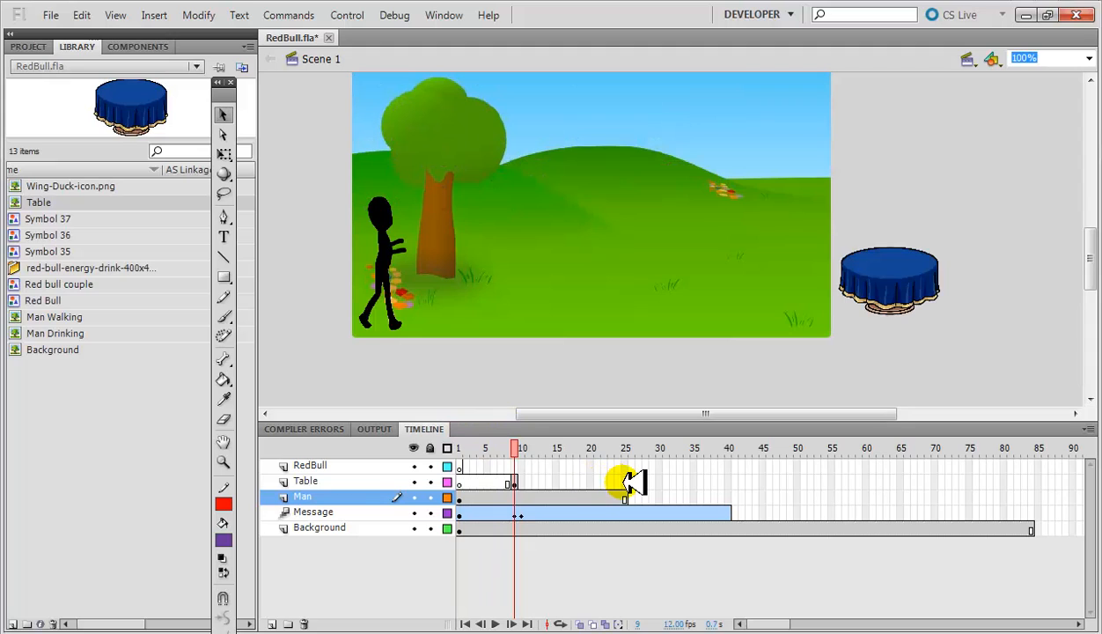
- Select frame 19 of the Table layer
click(625, 482)
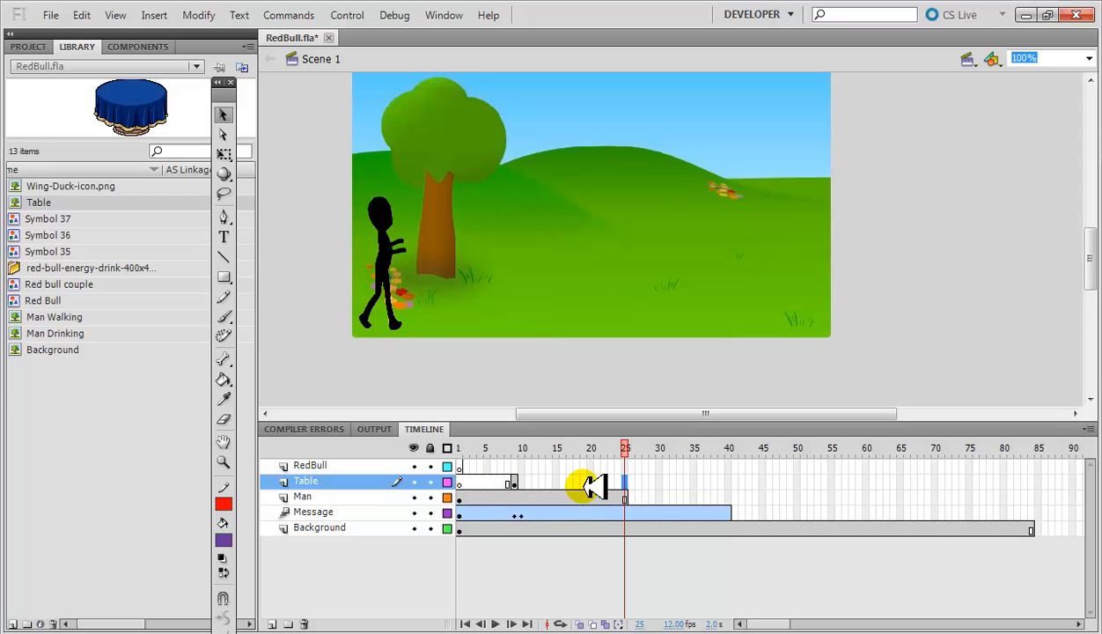
click(582, 484)
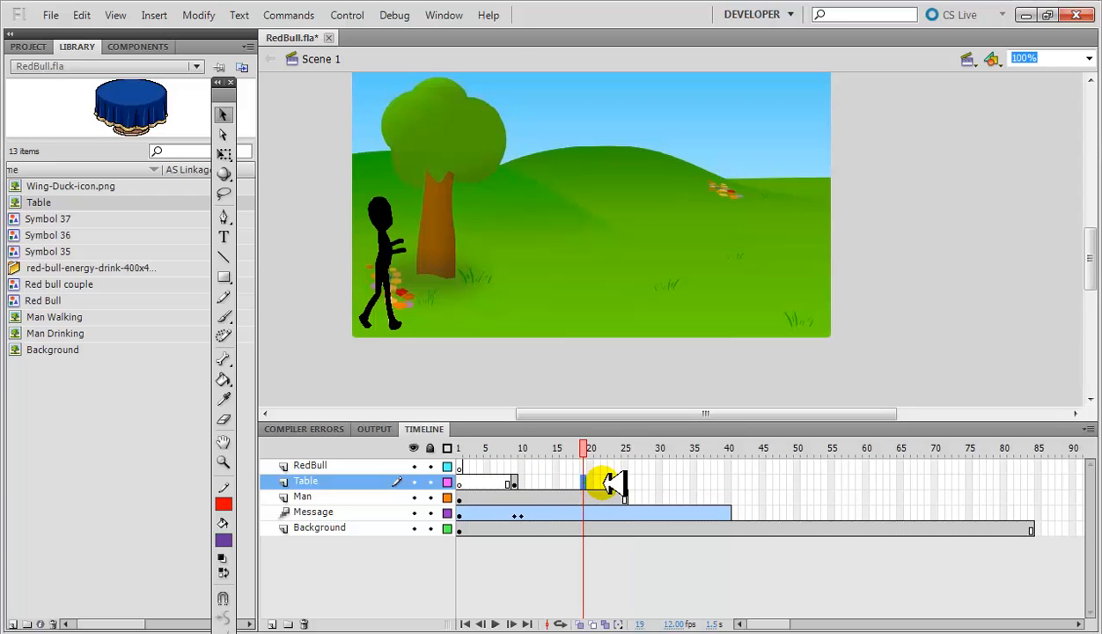
- Extend the Table layer with a frame inserted at frame 23
right_click(612, 483)
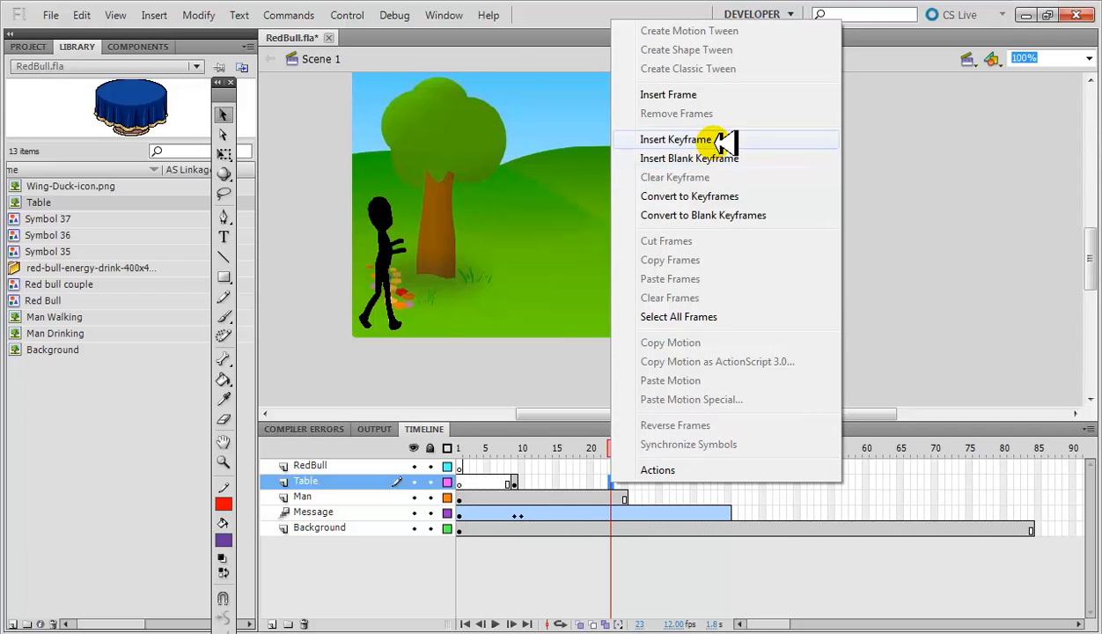
click(717, 94)
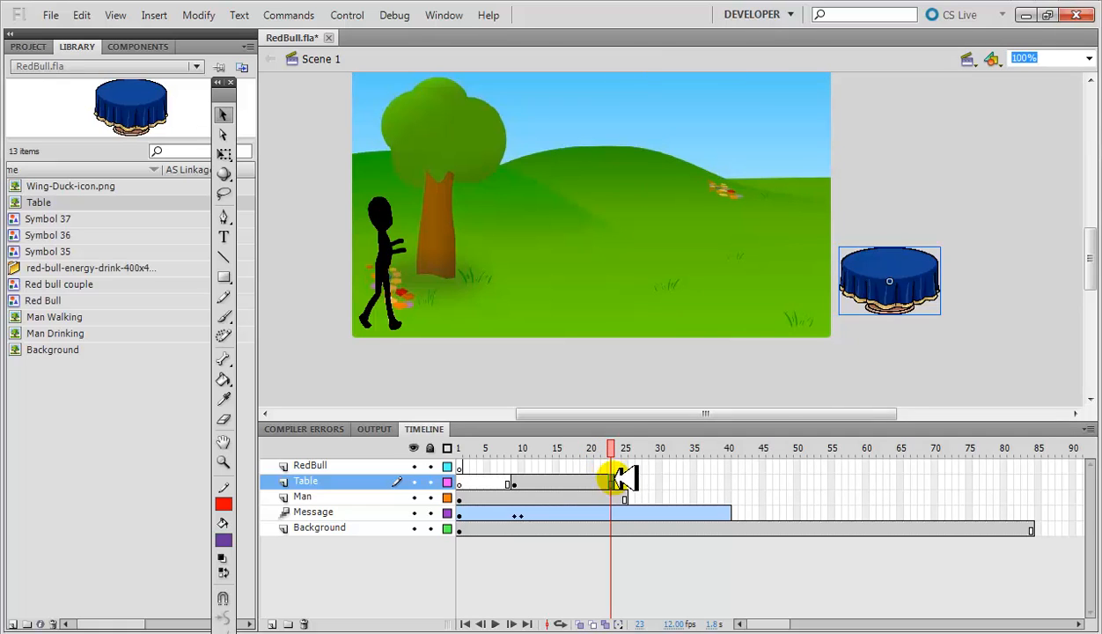
click(612, 446)
mouse_move(619, 440)
mouse_down()
mouse_move(517, 440)
mouse_move(626, 452)
mouse_move(613, 450)
mouse_up()
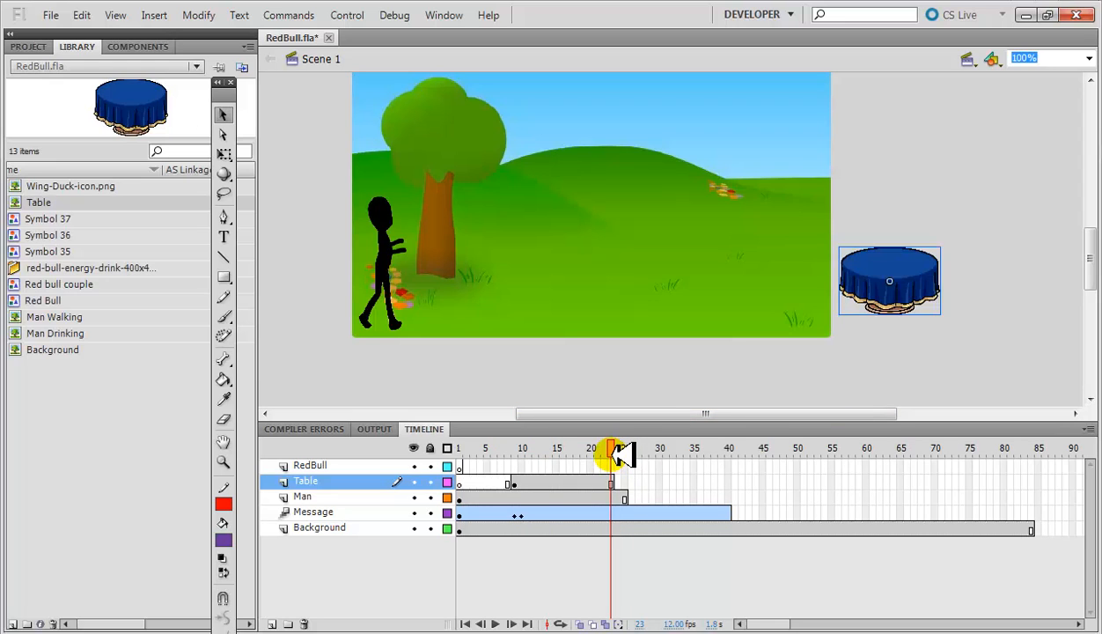
- Create a motion tween for the table starting at frame 9, converting the table to a symbol
click(558, 482)
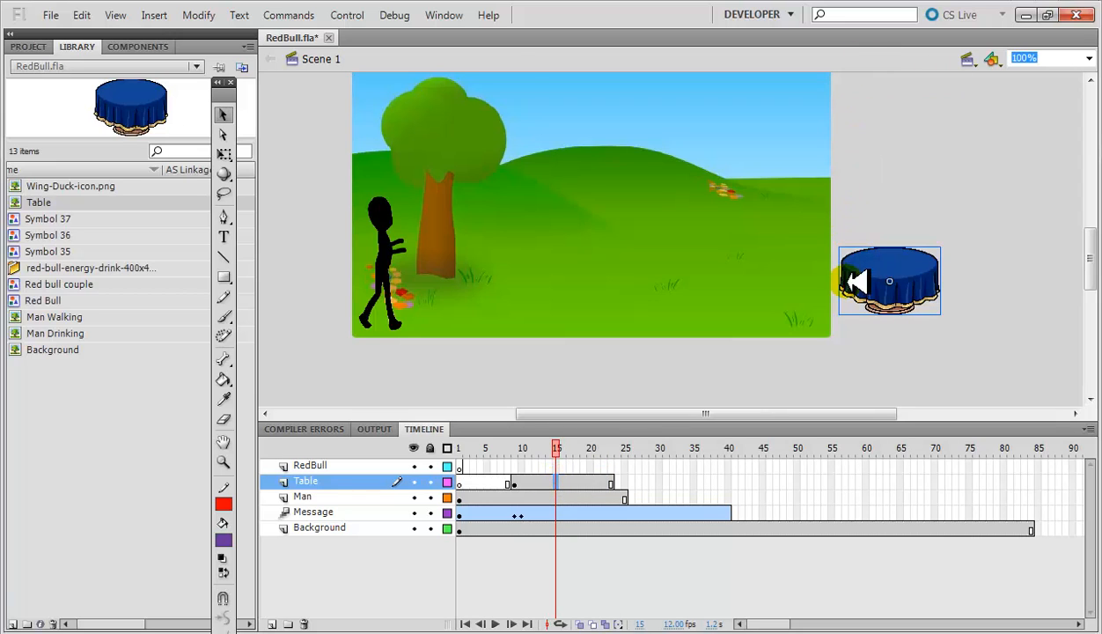
click(515, 484)
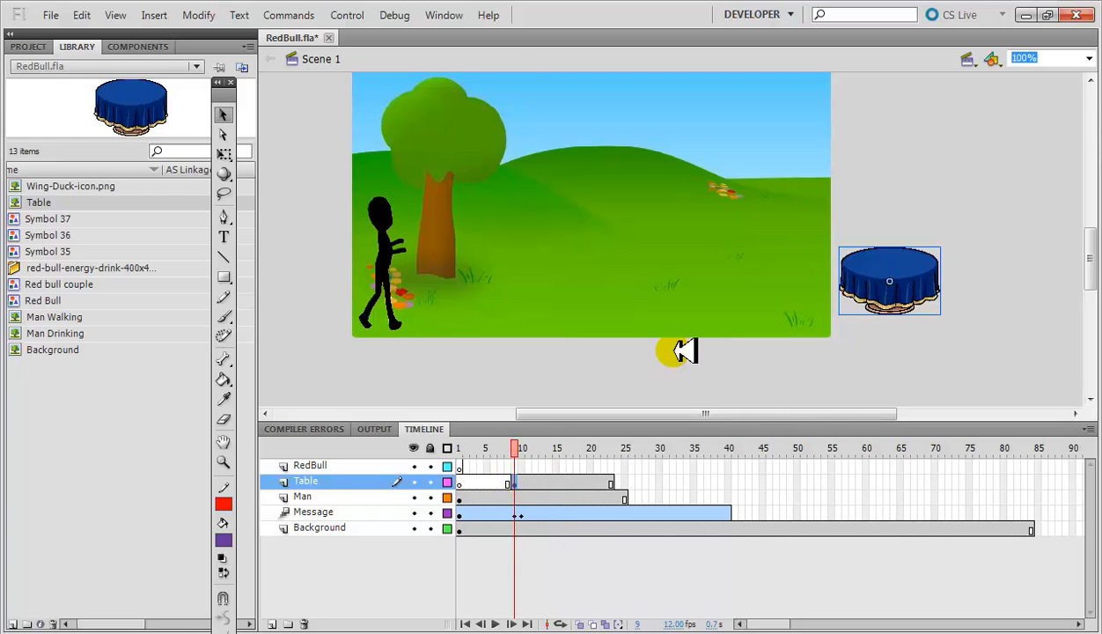
right_click(870, 282)
click(955, 182)
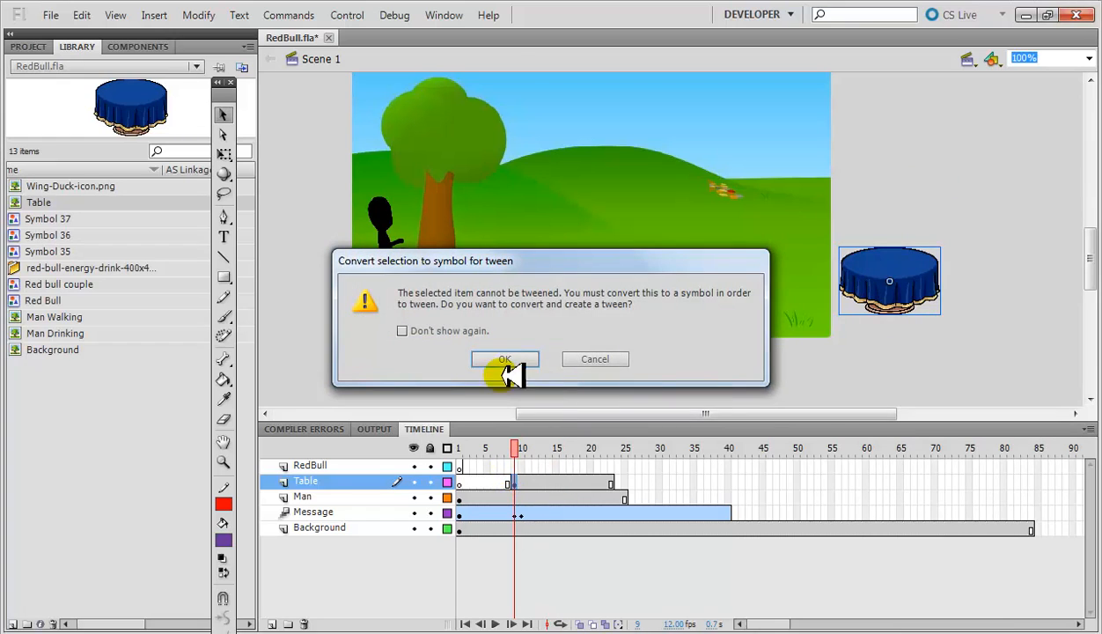
click(498, 359)
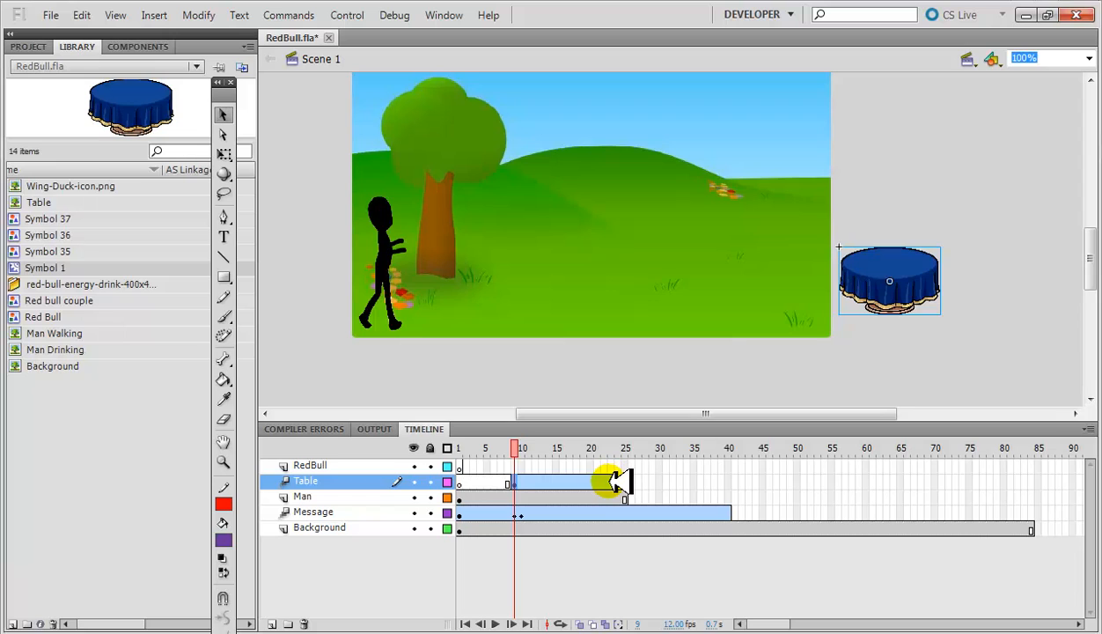
- At frame 23, move the table from outside the stage onto the right side of the grass and test the movie
drag(618, 481, 613, 482)
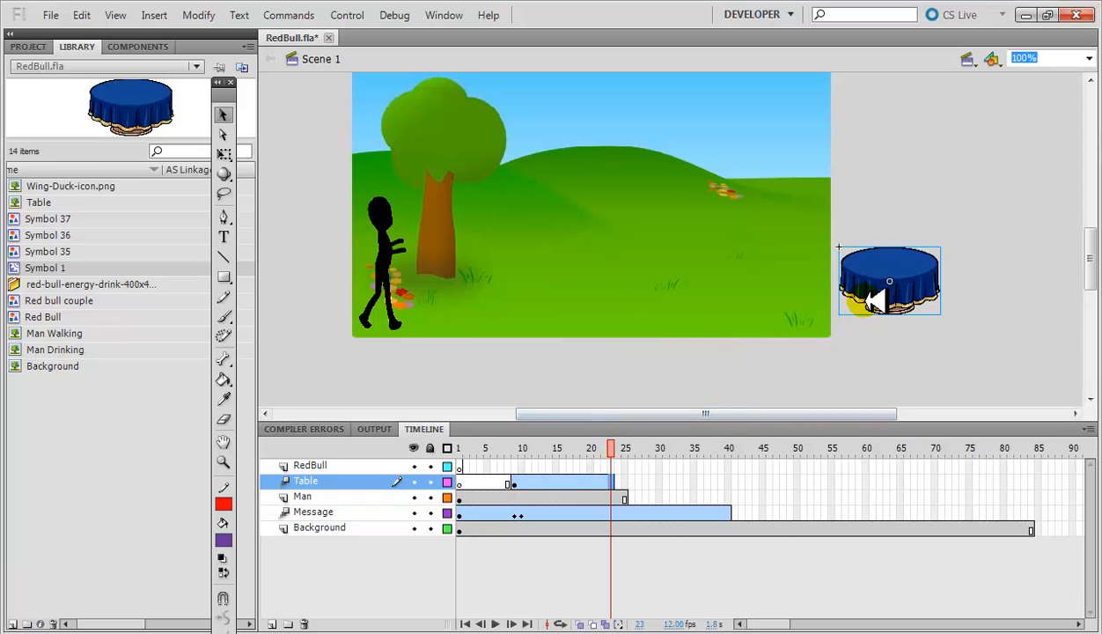
drag(915, 266, 784, 272)
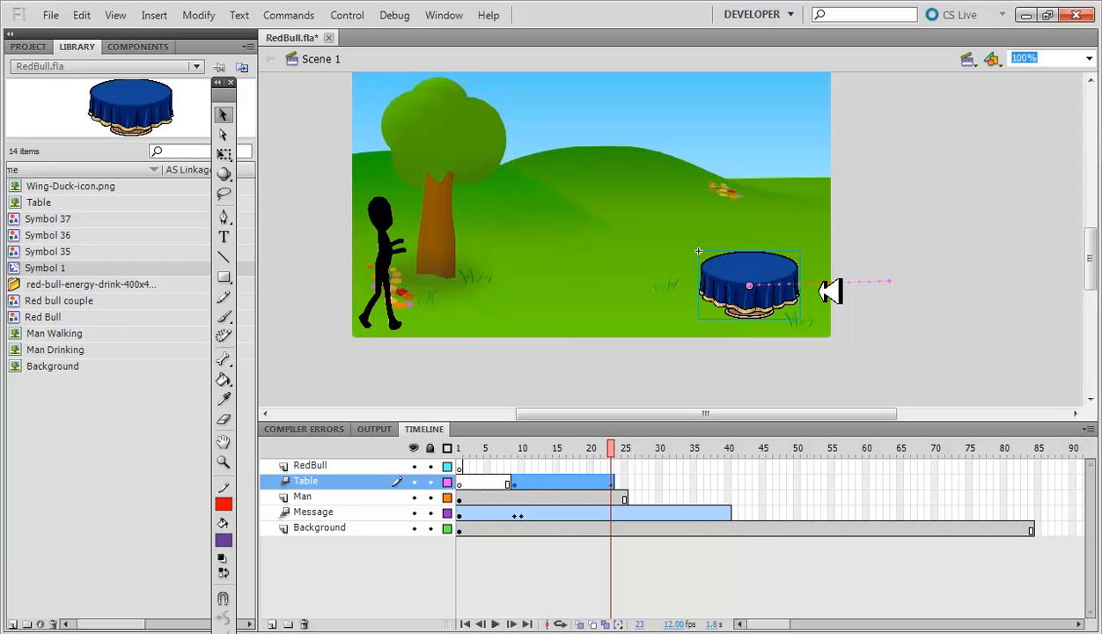
drag(609, 451, 634, 437)
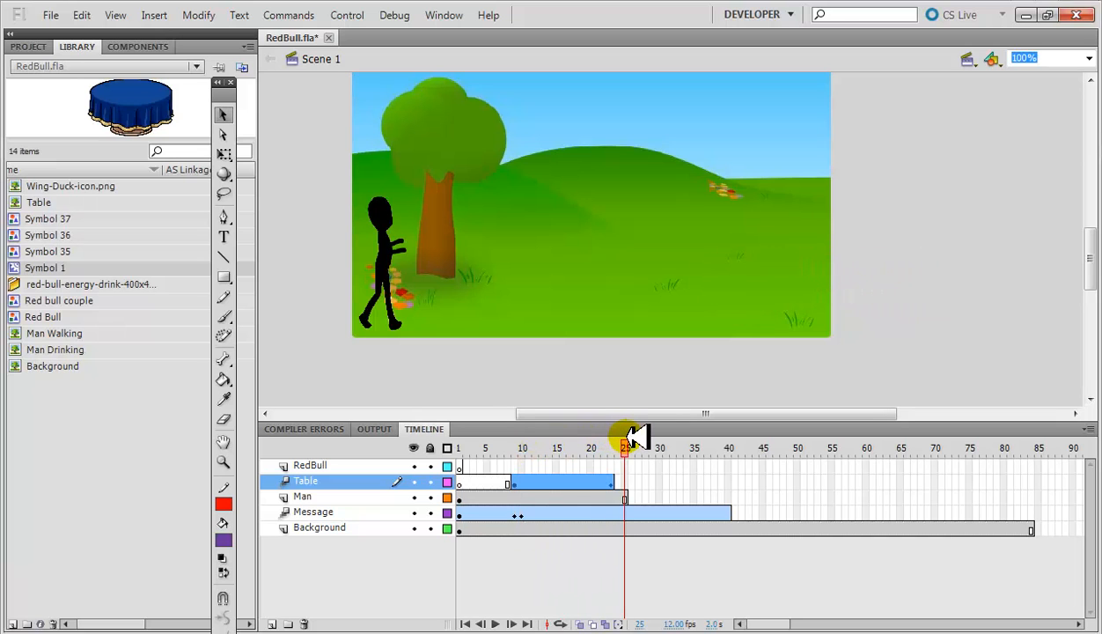
key(ctrl+Return)
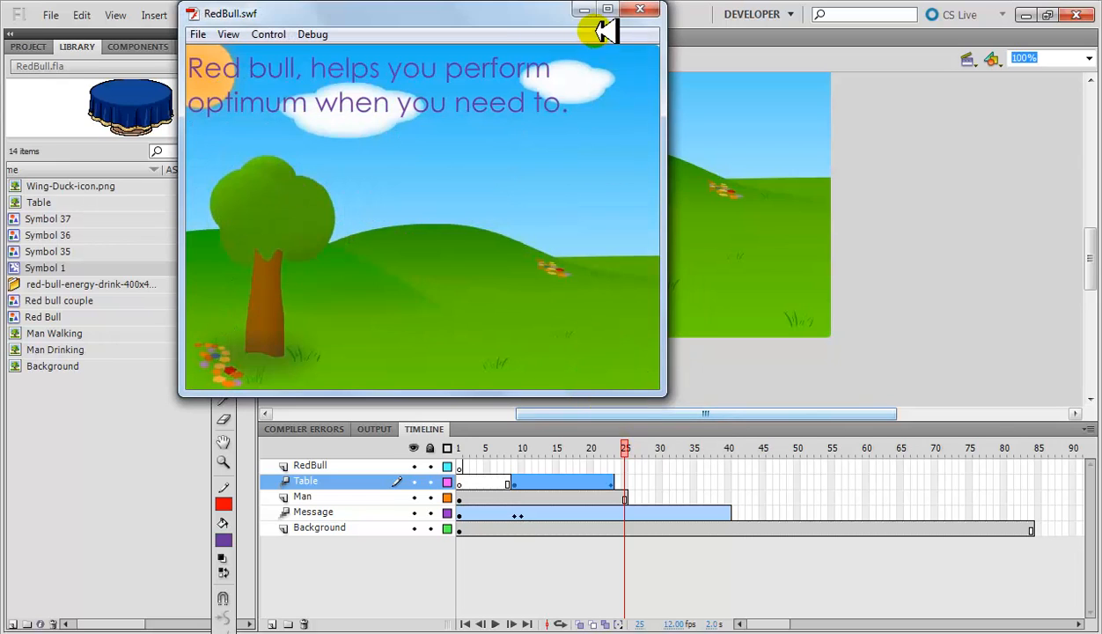
click(641, 8)
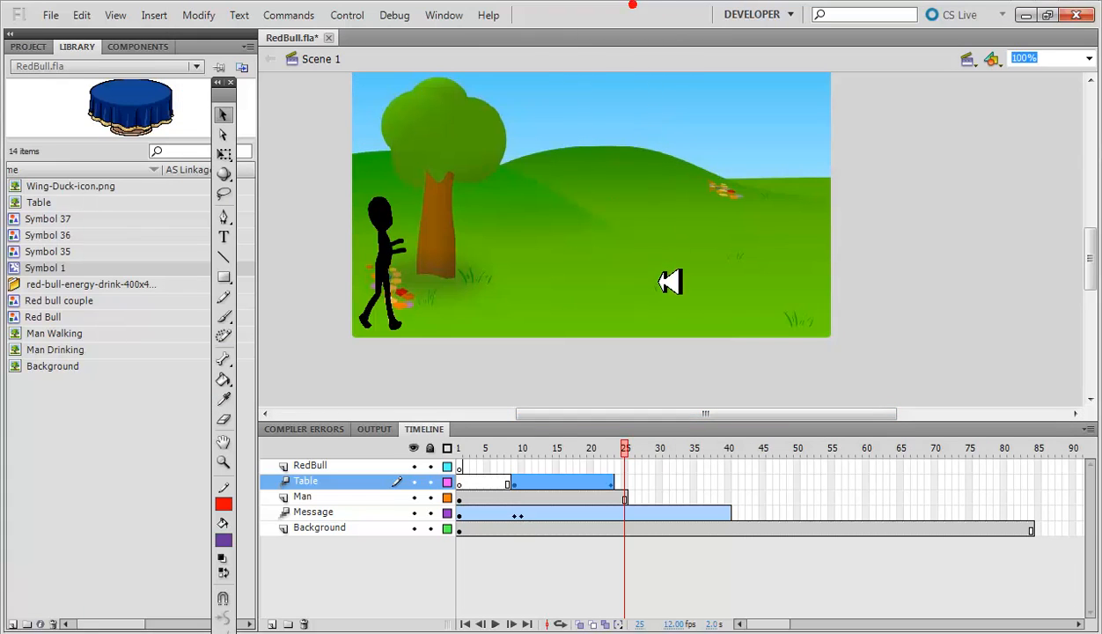
- Extend the Table layer to frame 40 by inserting a frame
click(631, 499)
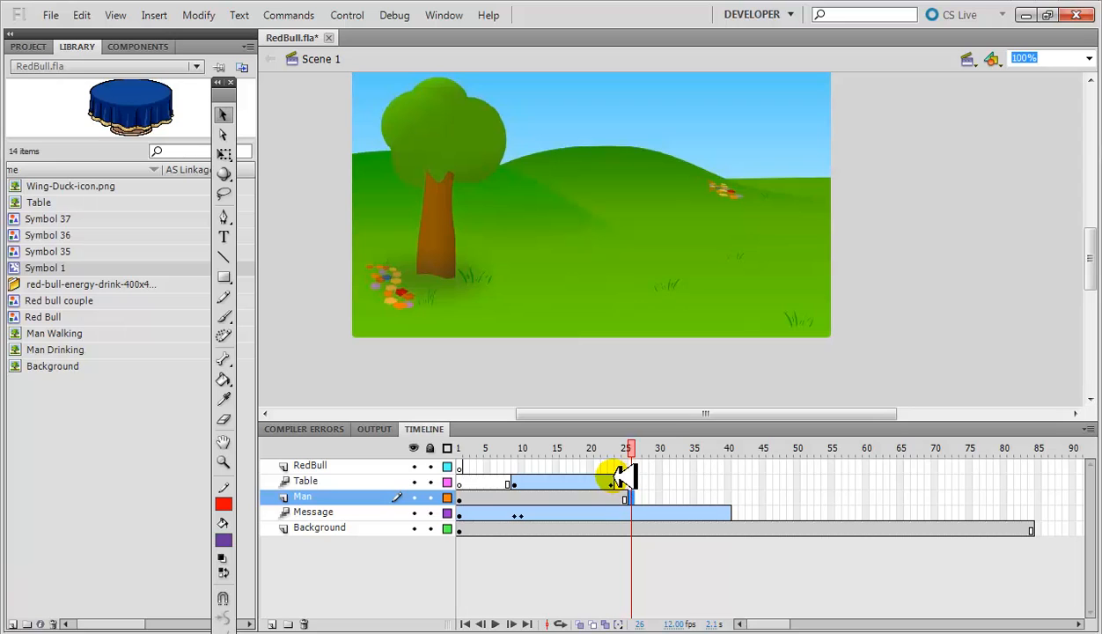
click(618, 481)
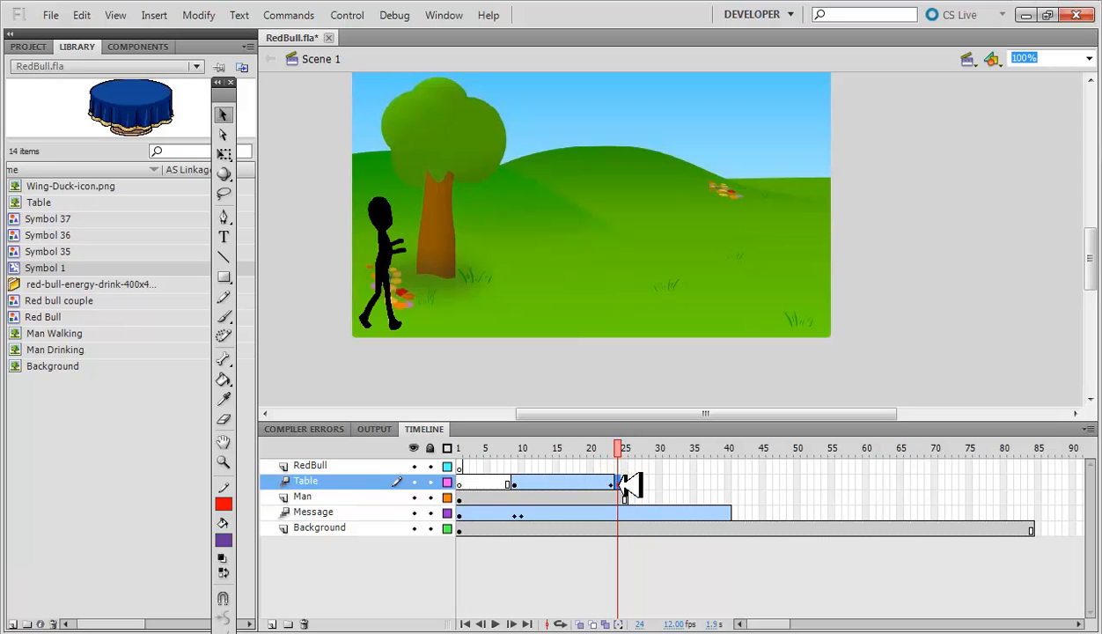
right_click(729, 480)
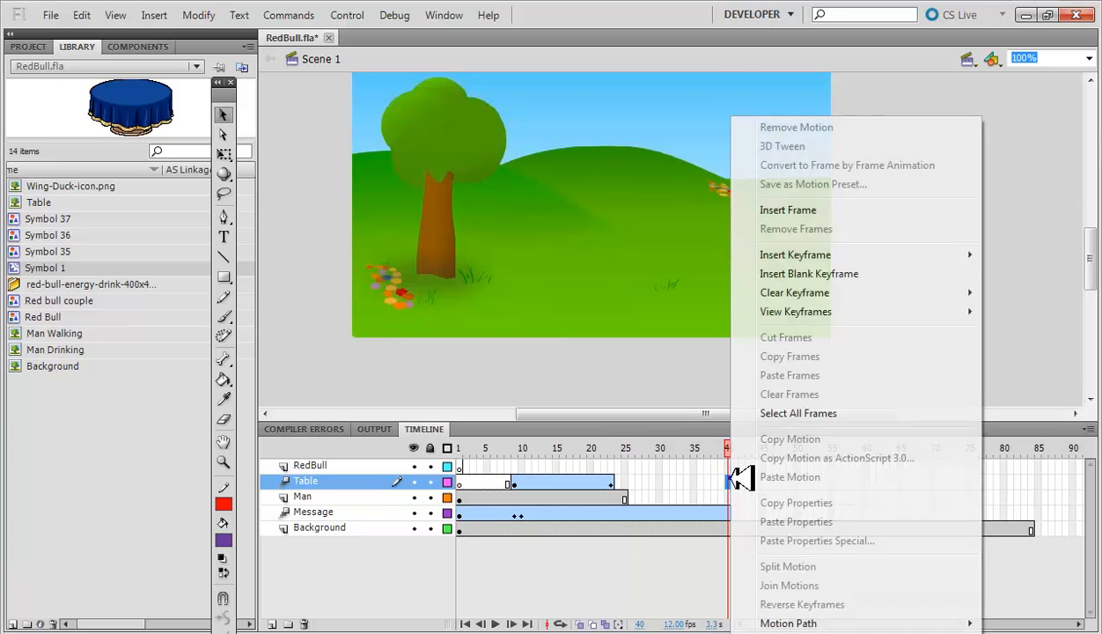
click(757, 210)
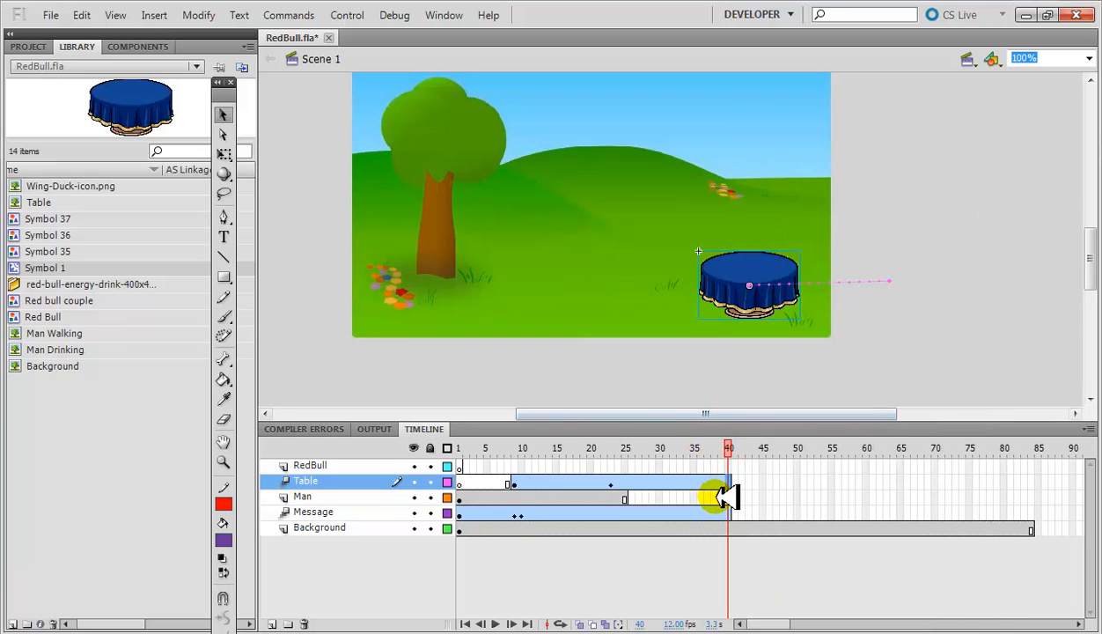
- Extend the Man layer to frame 40 so it matches the length of the Table layer
right_click(724, 495)
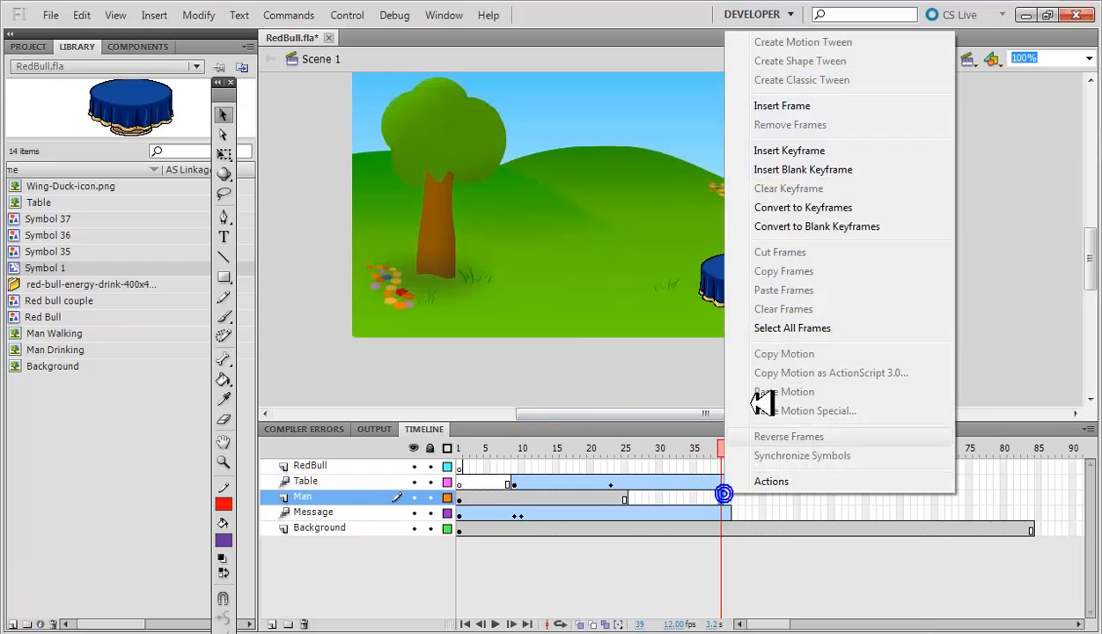
click(778, 107)
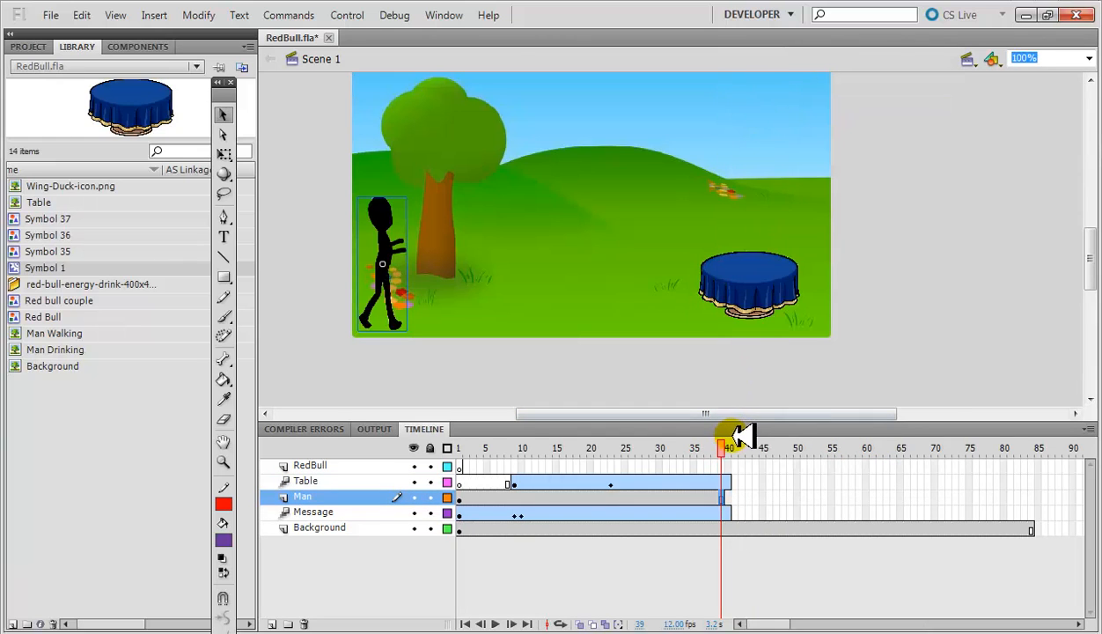
mouse_move(725, 446)
mouse_down()
mouse_move(490, 452)
mouse_move(623, 448)
mouse_move(713, 427)
mouse_up()
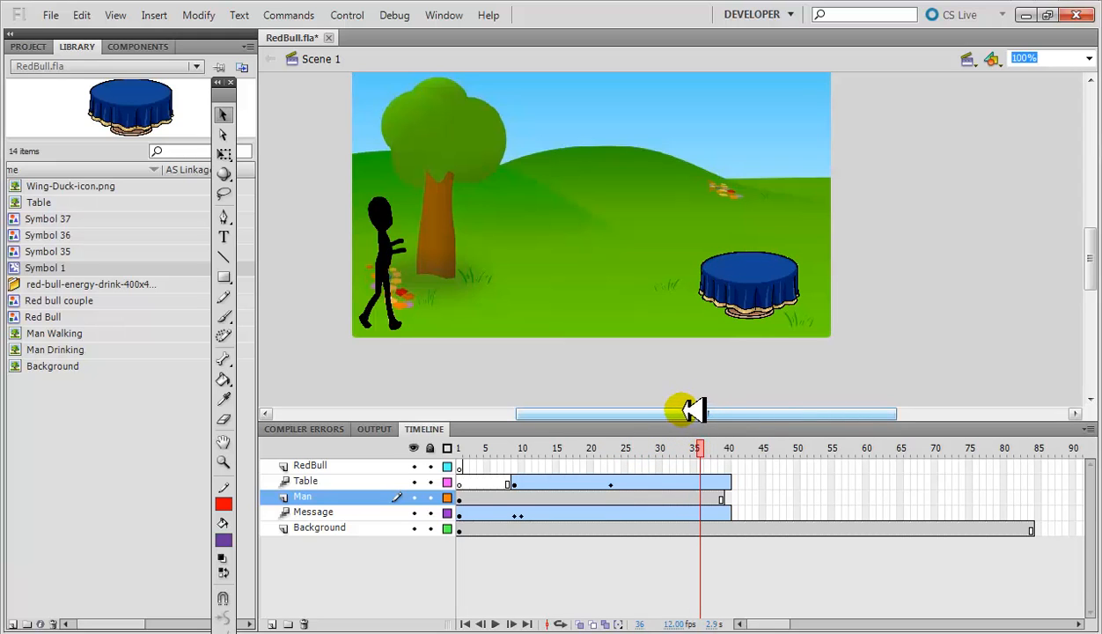
click(728, 498)
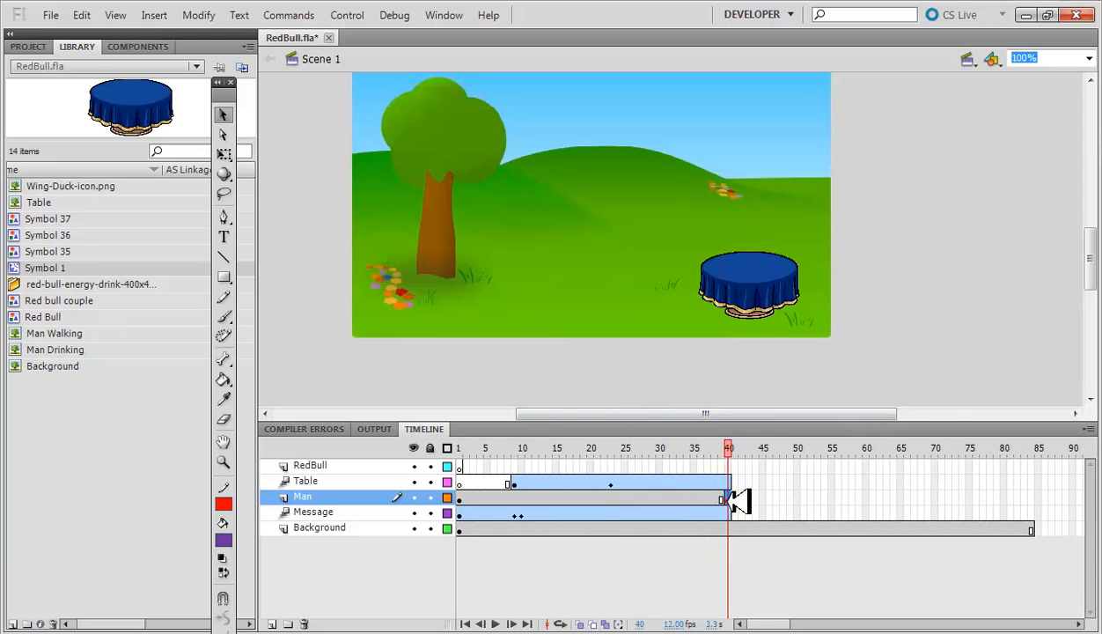
right_click(728, 498)
click(775, 112)
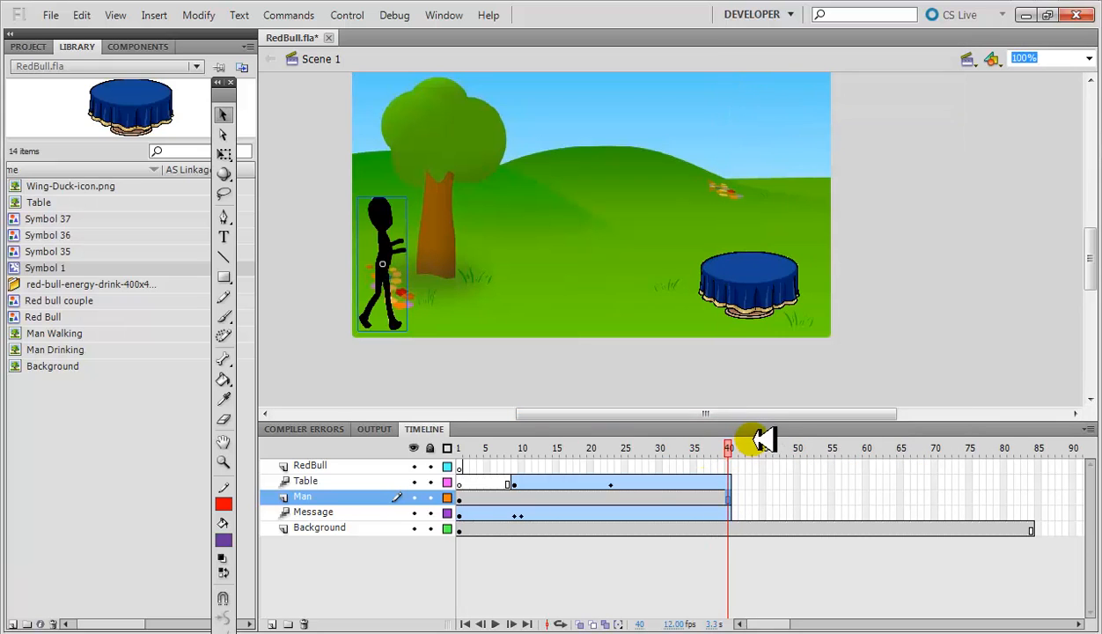
mouse_move(738, 449)
mouse_down()
mouse_move(610, 463)
mouse_move(742, 445)
mouse_move(731, 453)
mouse_up()
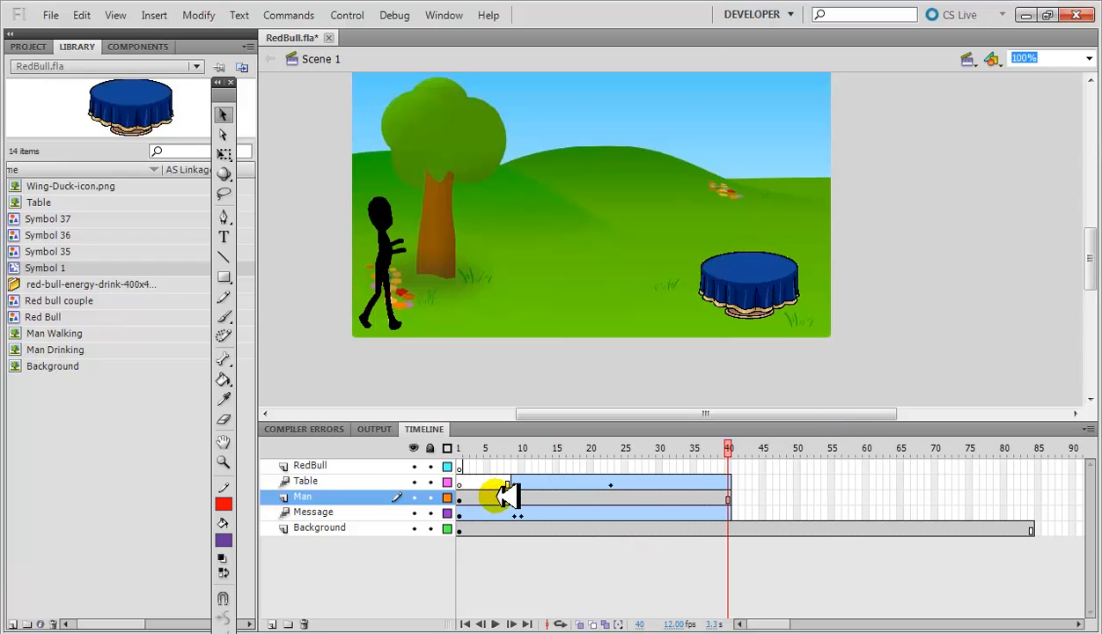
- Insert a keyframe at frame 40 on the RedBull layer
click(738, 468)
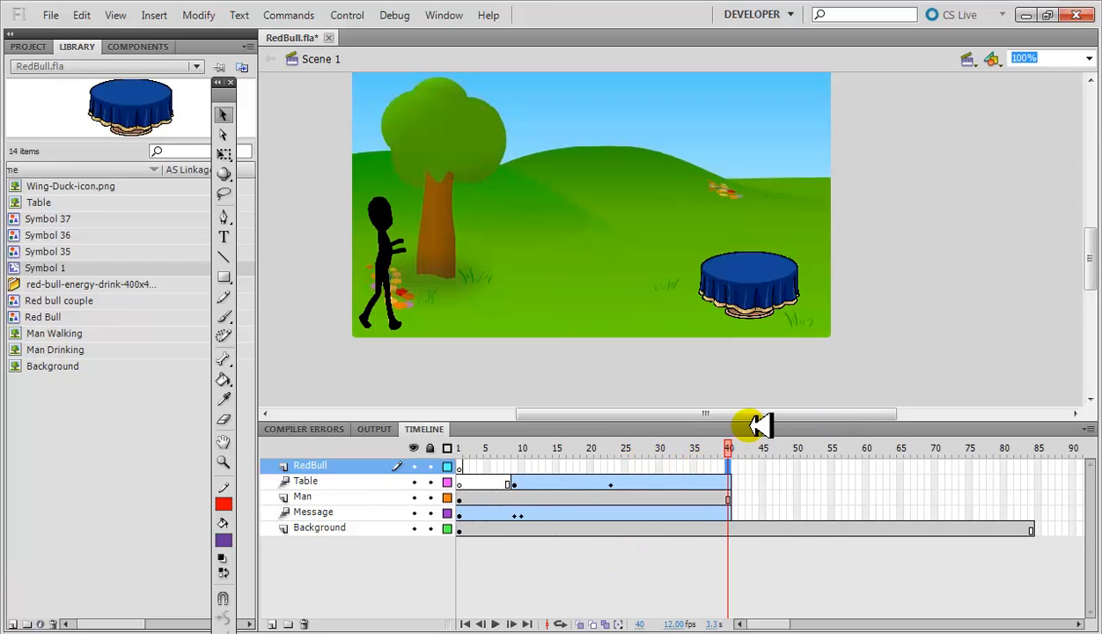
right_click(737, 467)
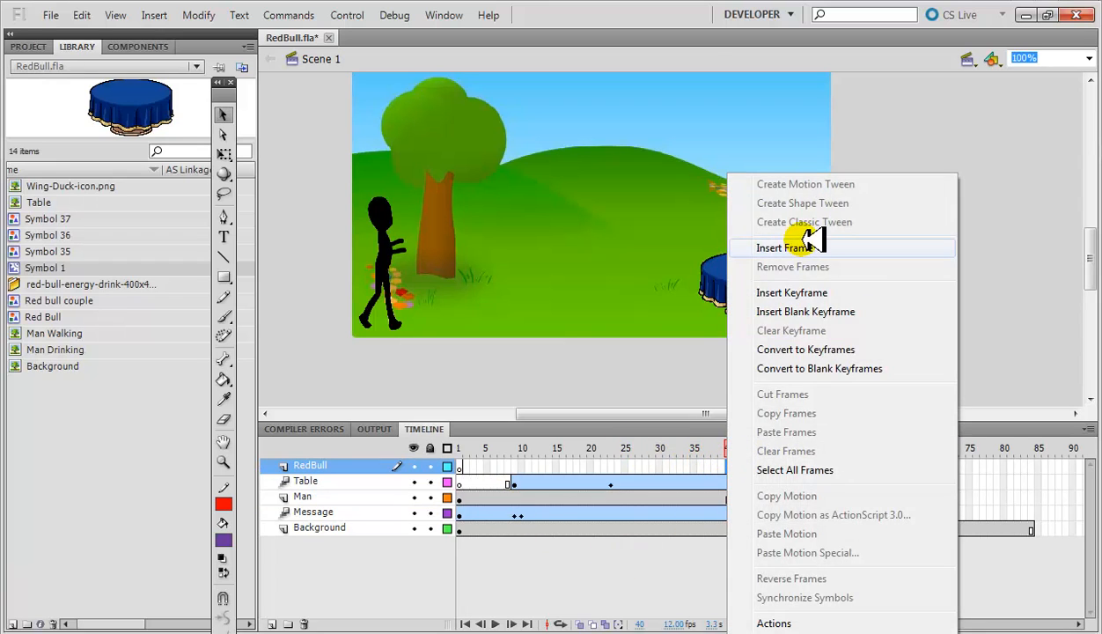
click(799, 292)
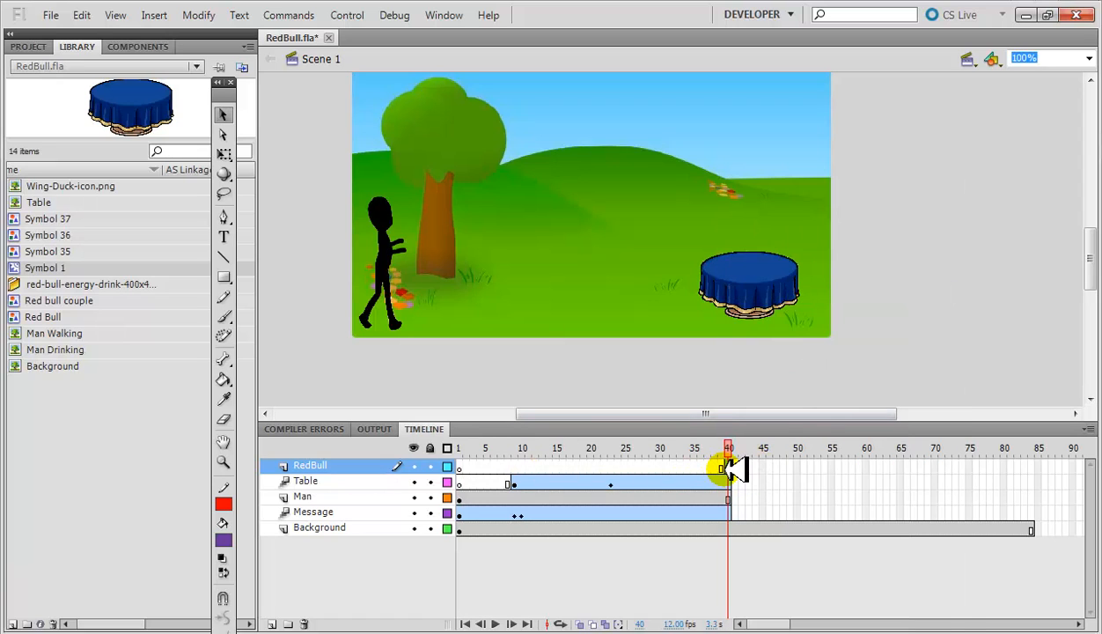
- Place the Red bull couple symbol from the library over the table on the RedBull layer at frame 40
click(51, 184)
click(37, 300)
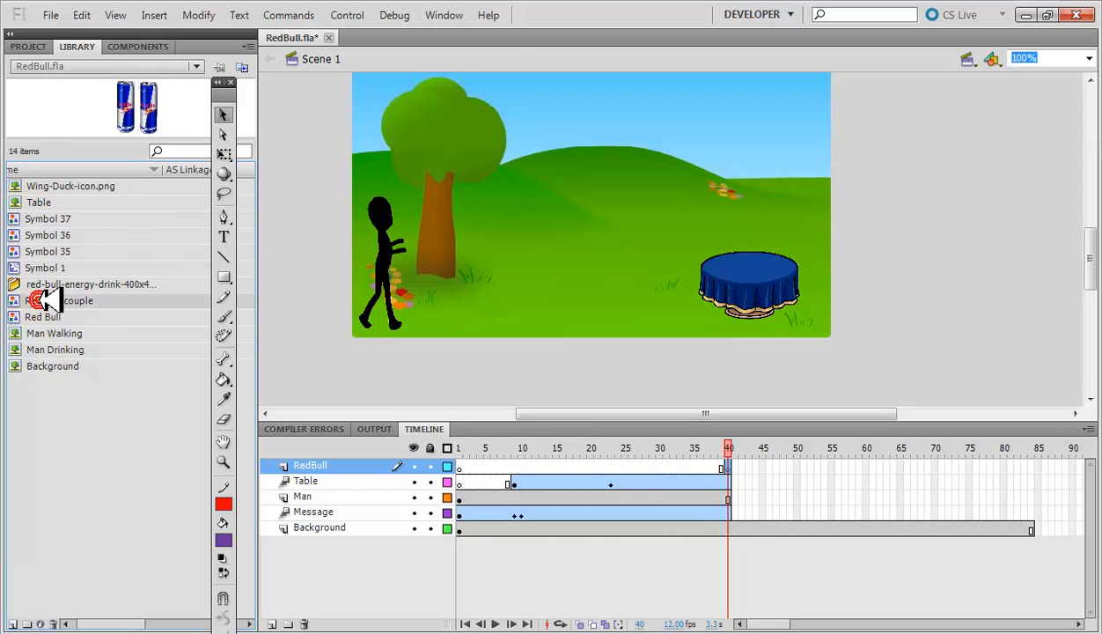
click(44, 317)
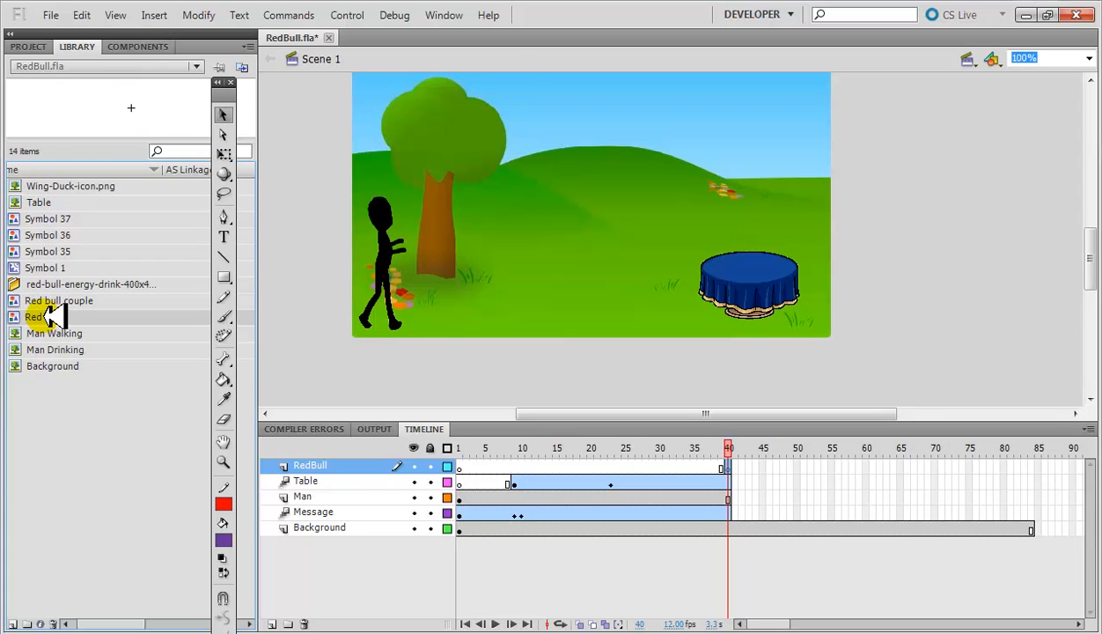
drag(42, 304, 764, 242)
click(952, 310)
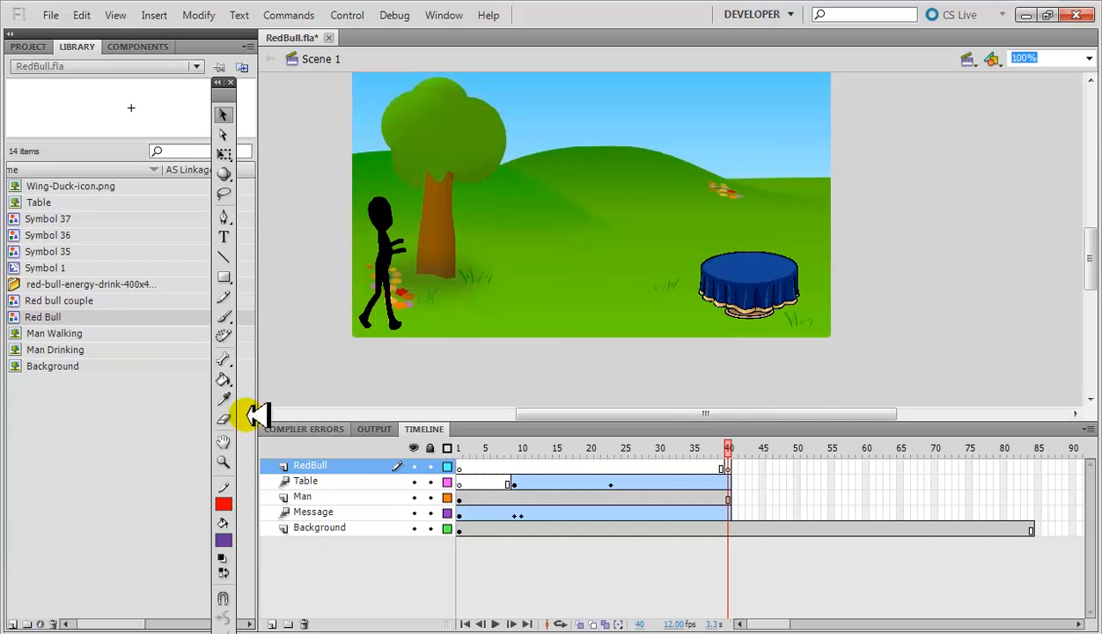
click(80, 301)
click(79, 316)
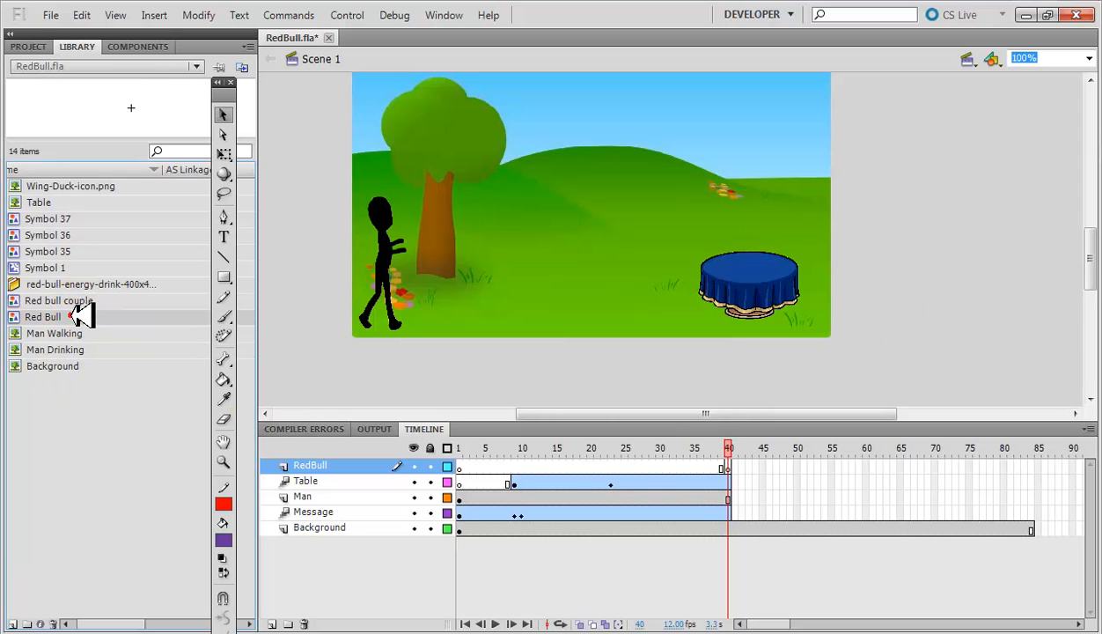
click(75, 302)
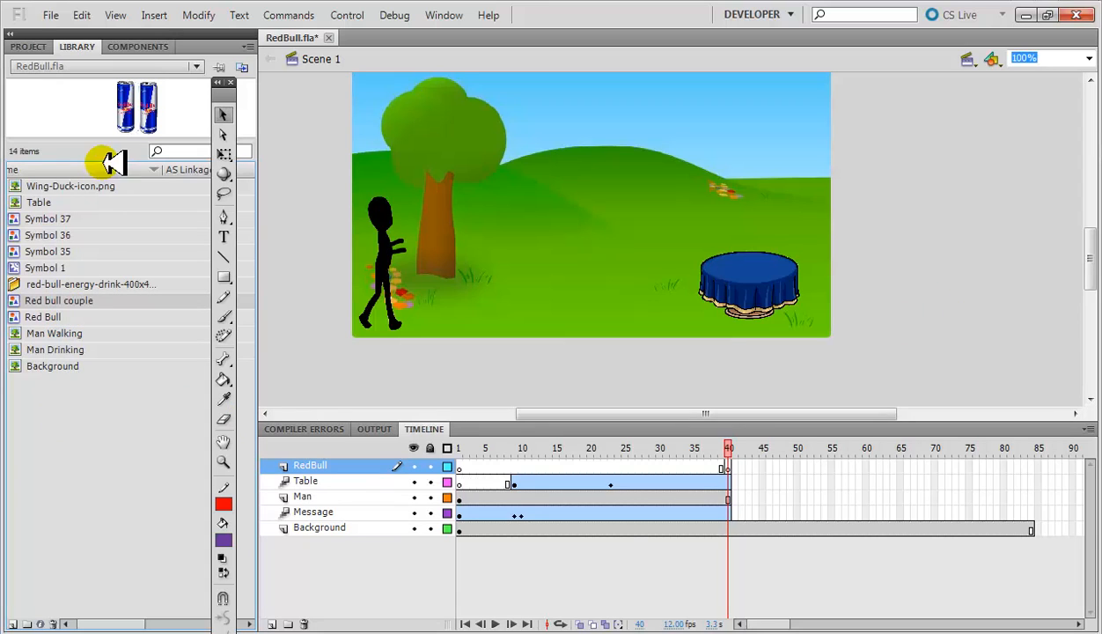
drag(81, 299, 781, 272)
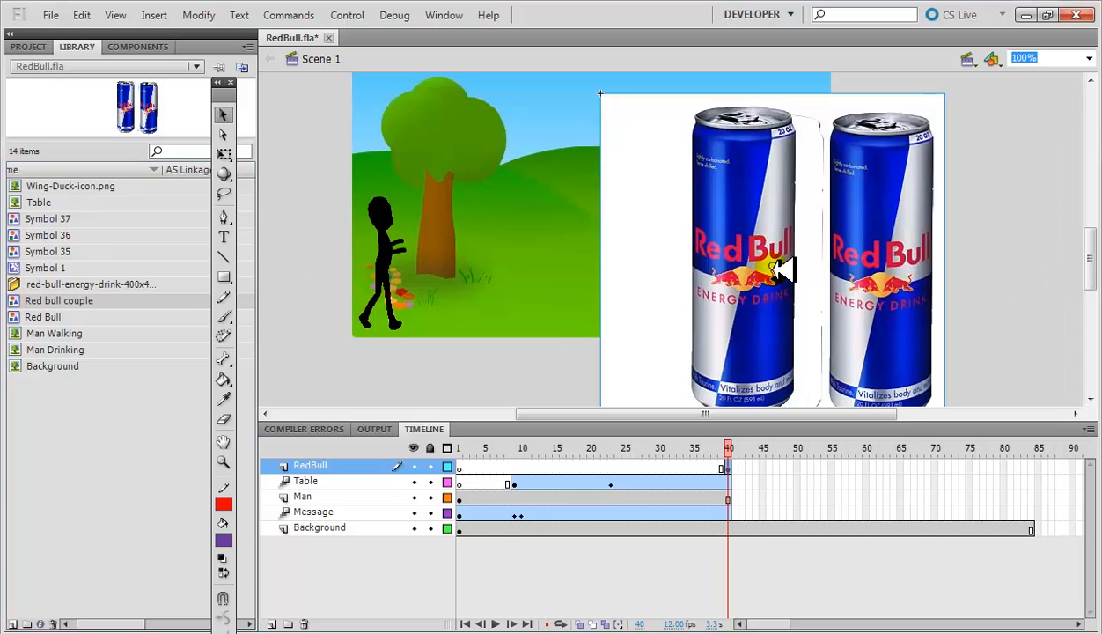
- Delete the empty Red Bull symbol from the library
click(46, 316)
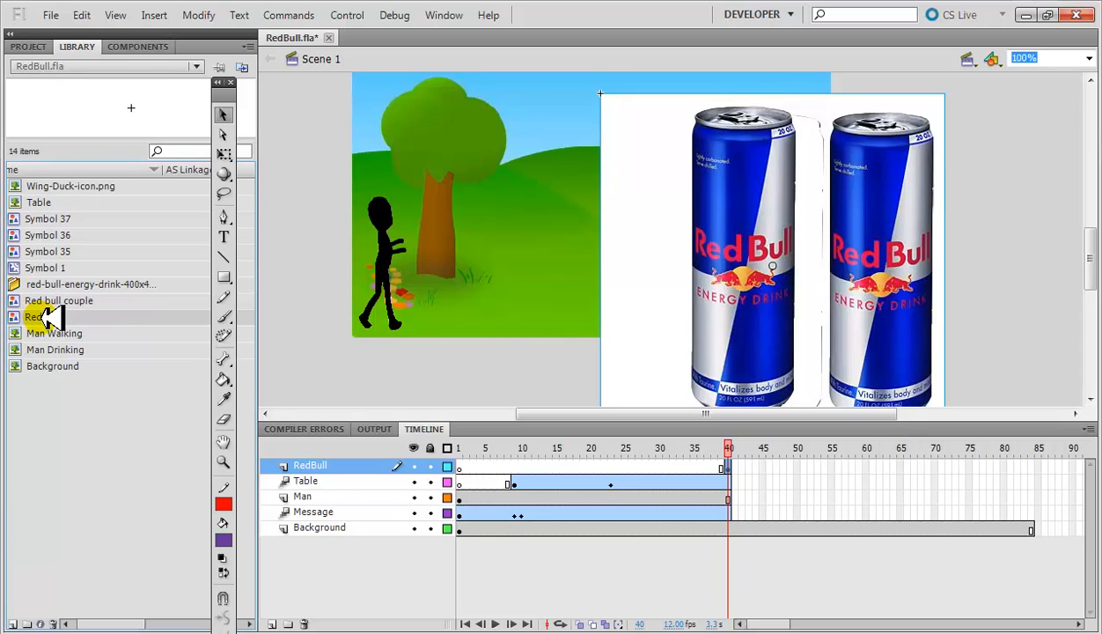
key(Delete)
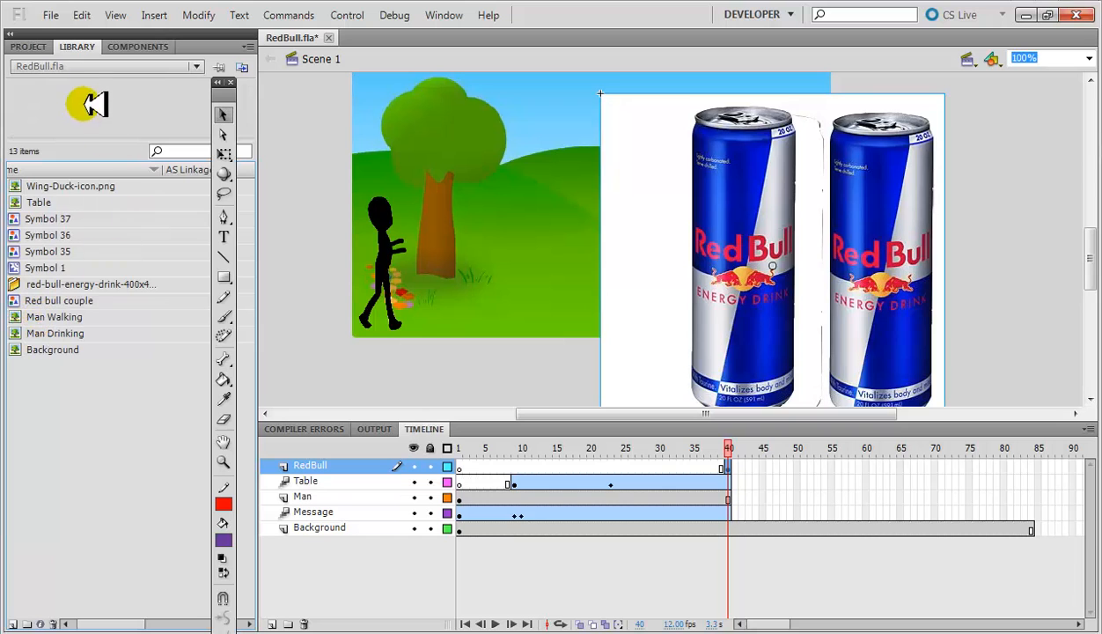
- Import the single can image redd reddd.png into the library
click(51, 15)
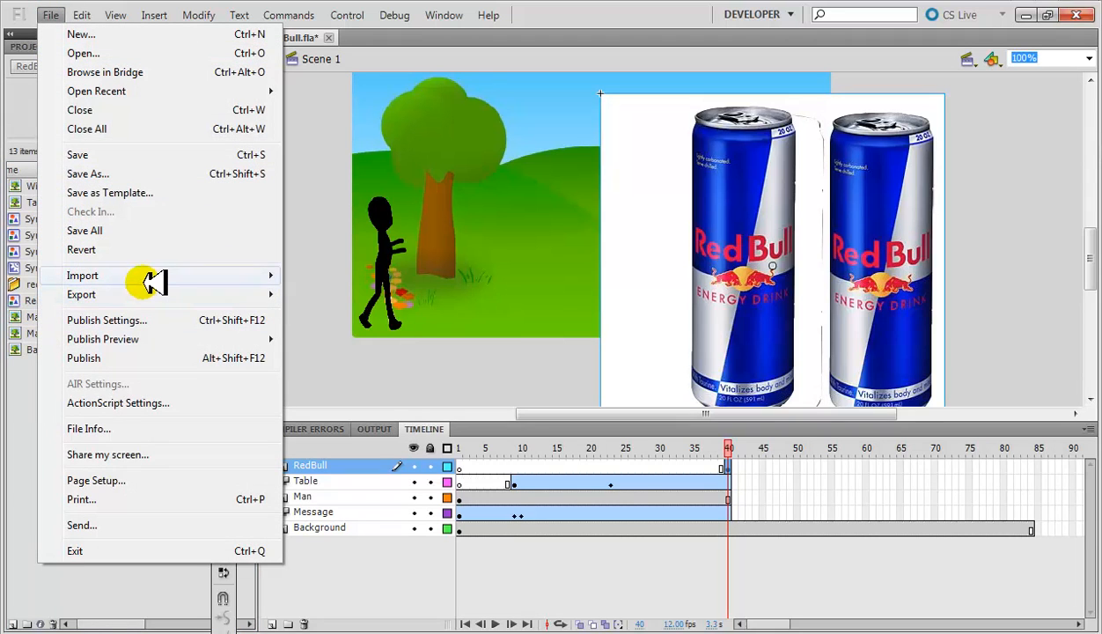
mouse_move(140, 274)
click(410, 294)
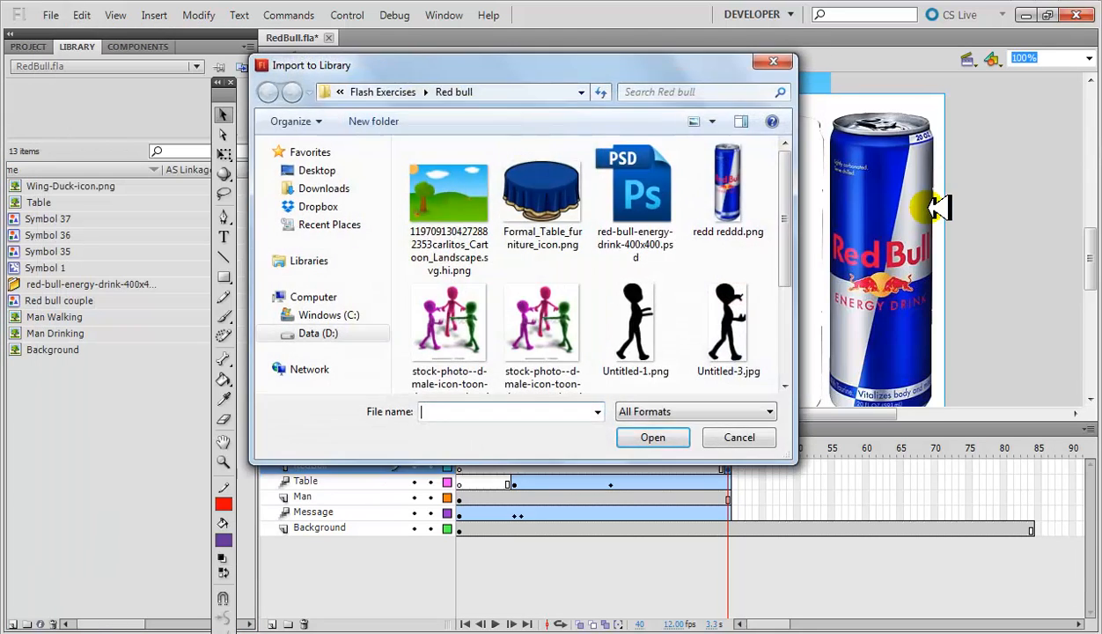
click(747, 204)
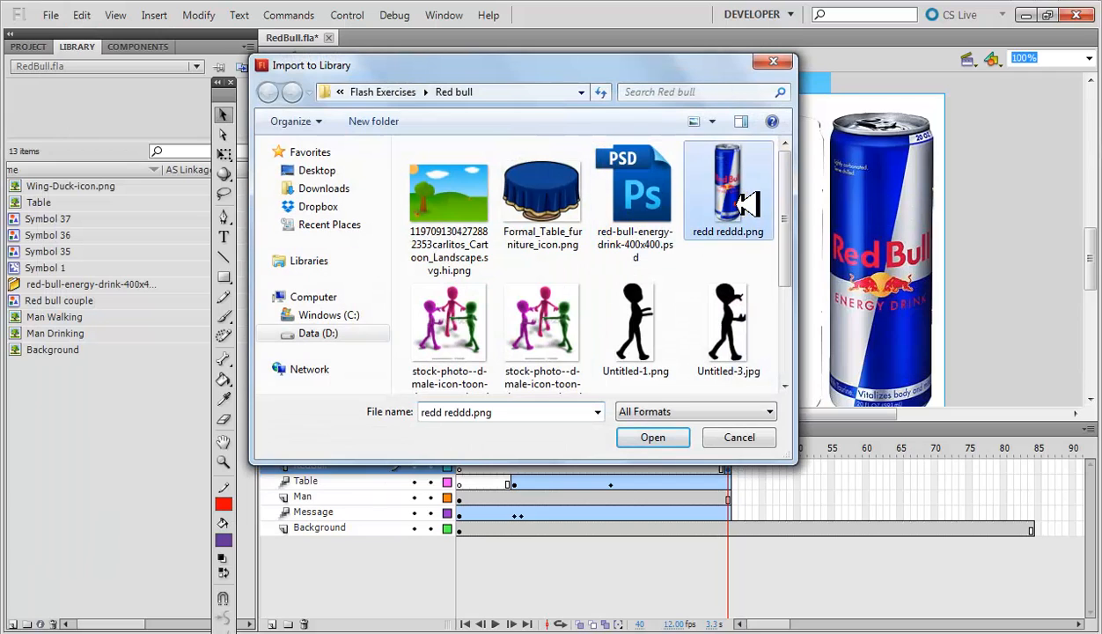
click(662, 431)
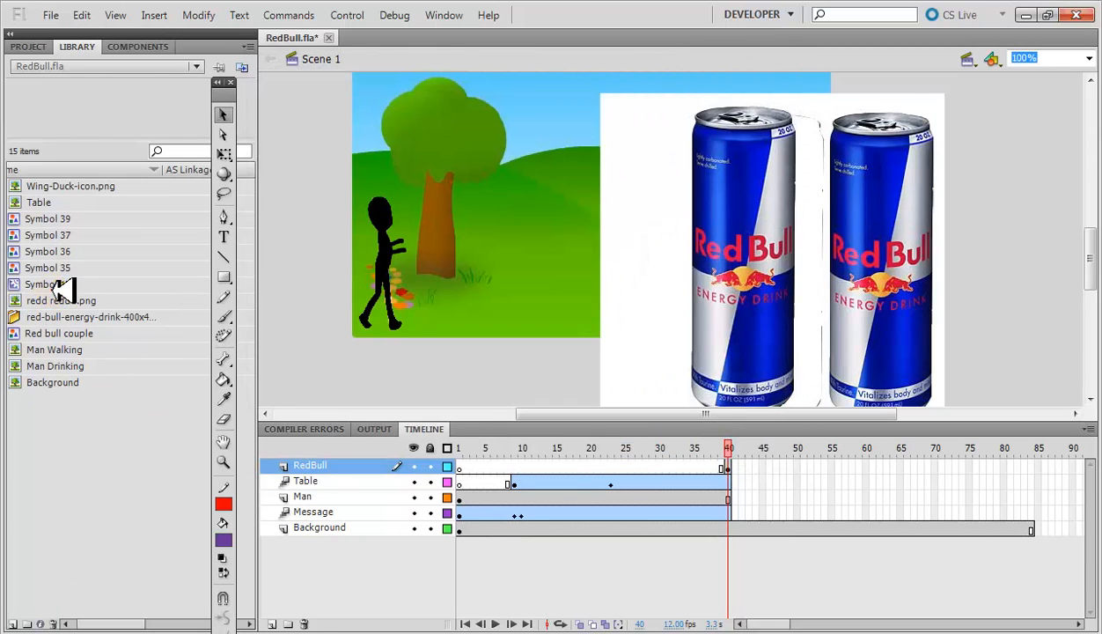
- Rename the imported single-can symbol, Symbol 39, in the library as Red Bull
click(35, 284)
click(39, 204)
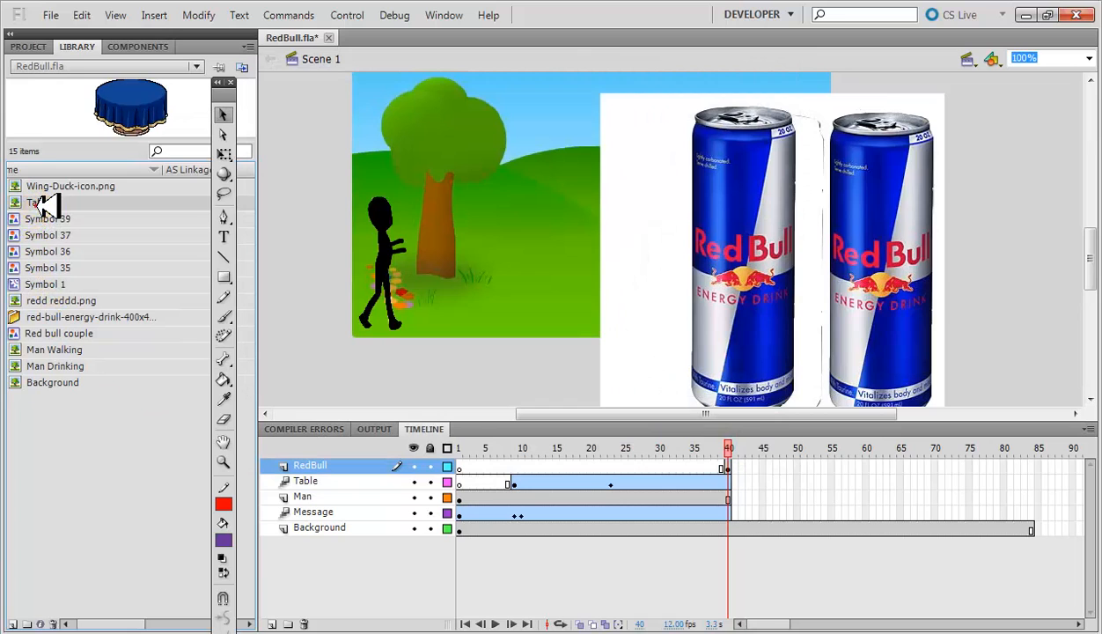
click(46, 220)
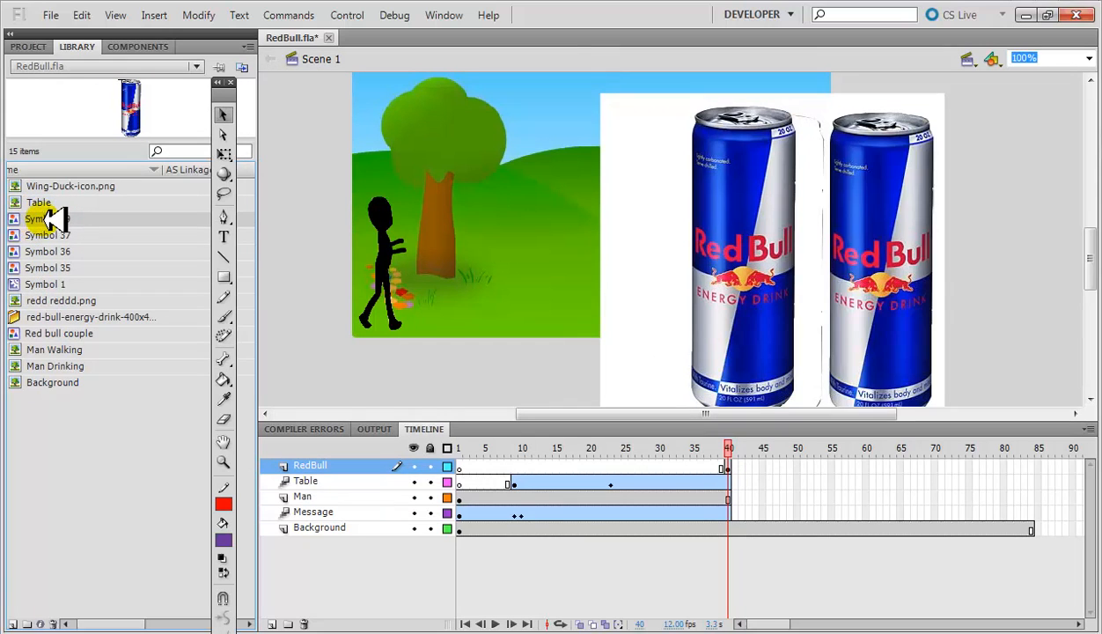
right_click(53, 219)
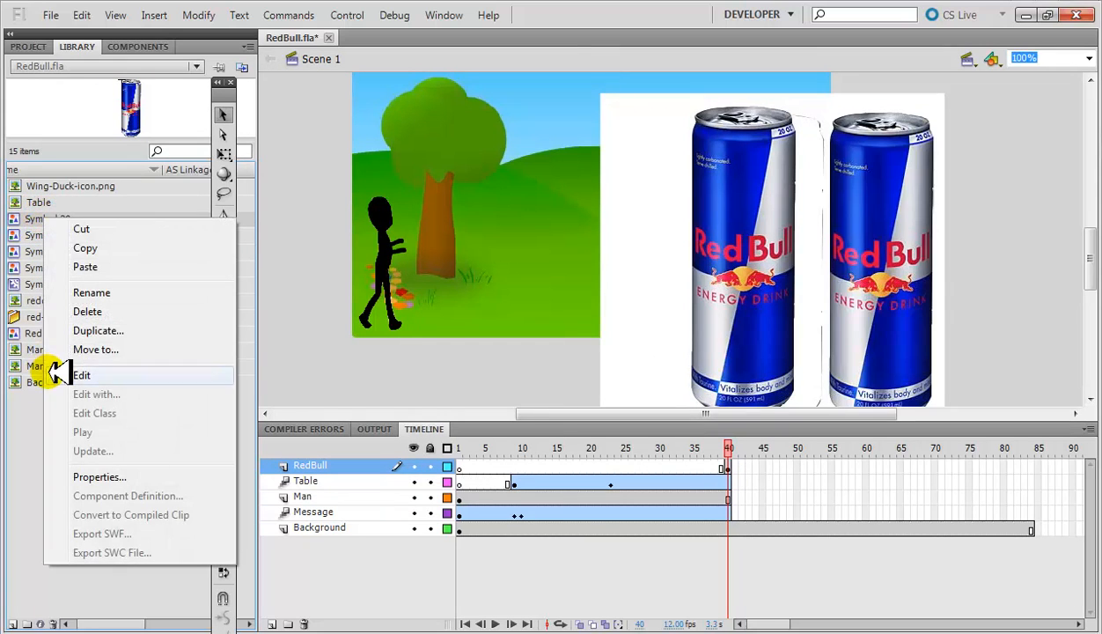
click(92, 293)
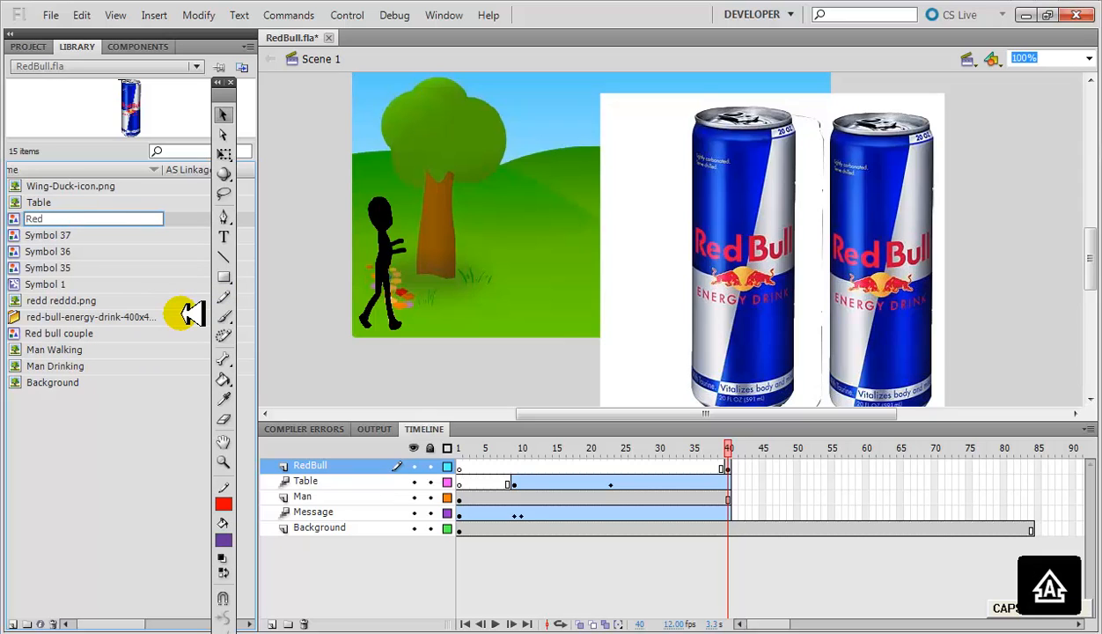
text(ll)
key(Return)
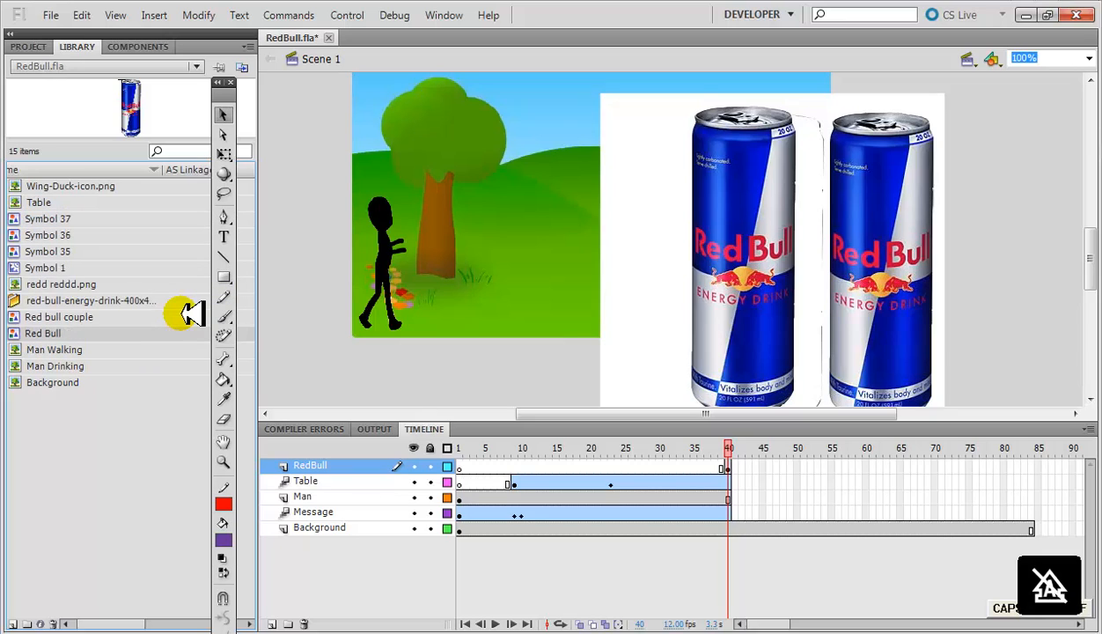
- Replace the can pair on the stage with the Red Bull symbol, placed over the table at frame 40
drag(187, 314, 644, 313)
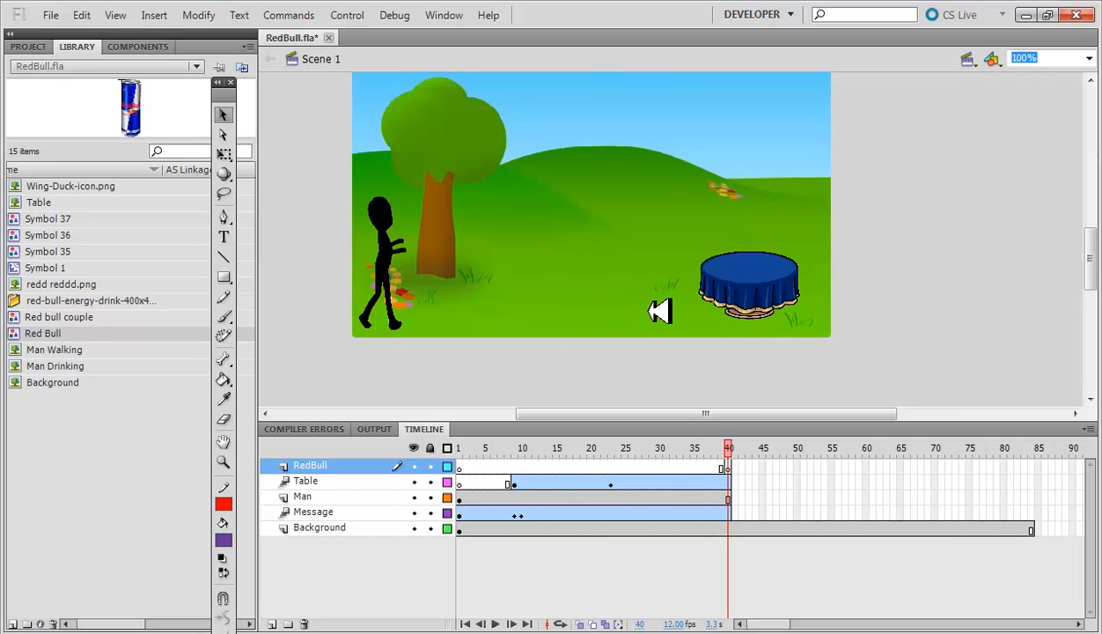
mouse_move(97, 336)
mouse_down()
mouse_move(86, 334)
mouse_move(522, 170)
mouse_move(742, 248)
mouse_up()
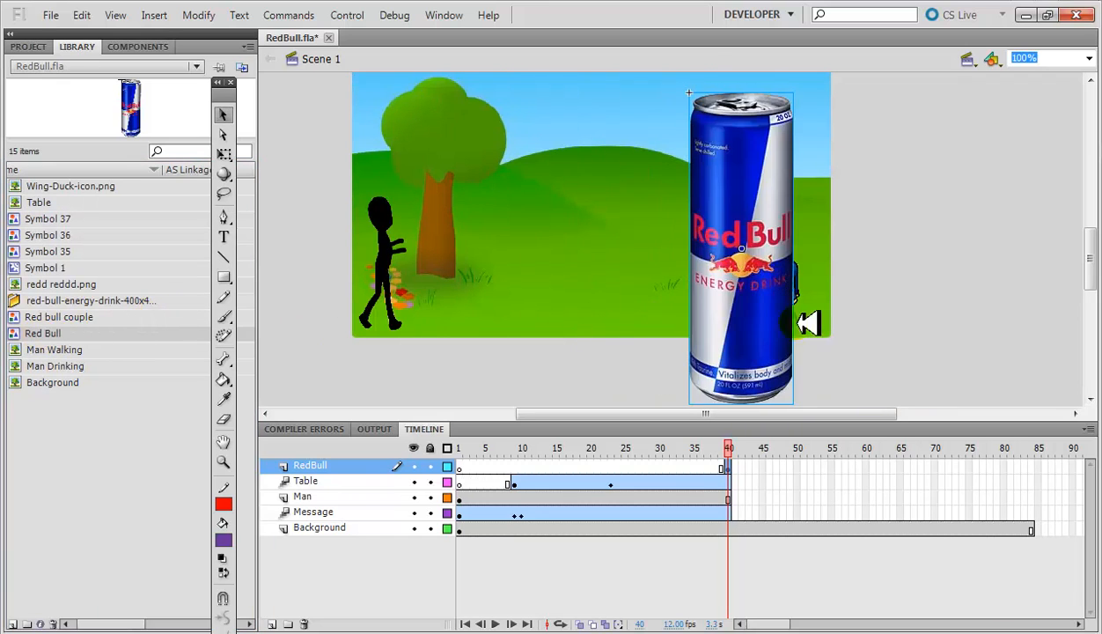
- Shrink the Red Bull can with Free Transform to a small size that fits on the table
right_click(712, 101)
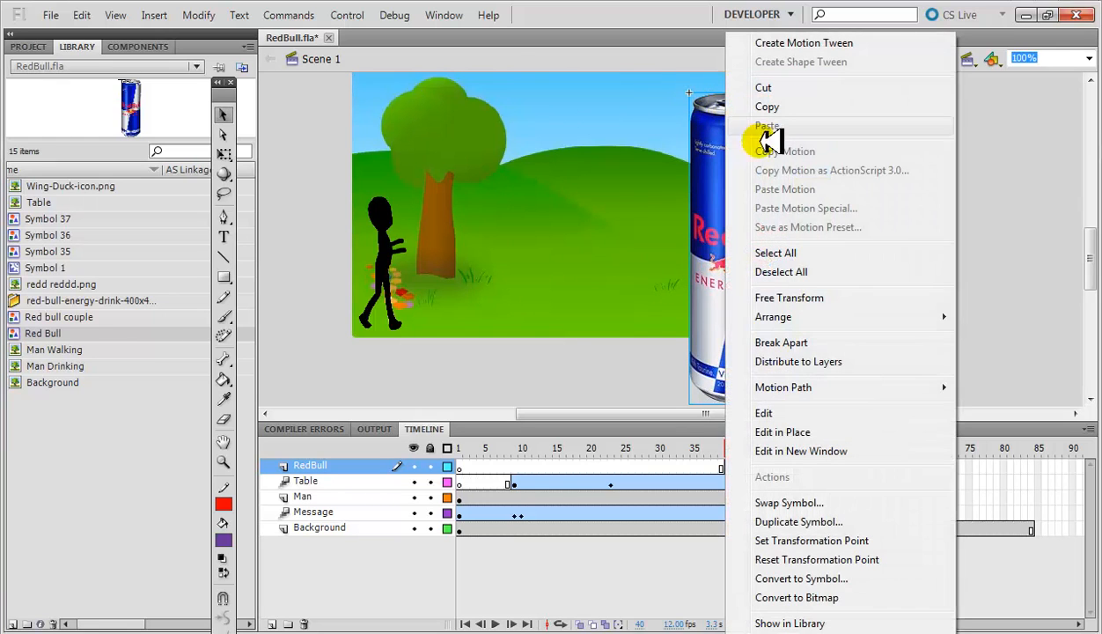
click(827, 297)
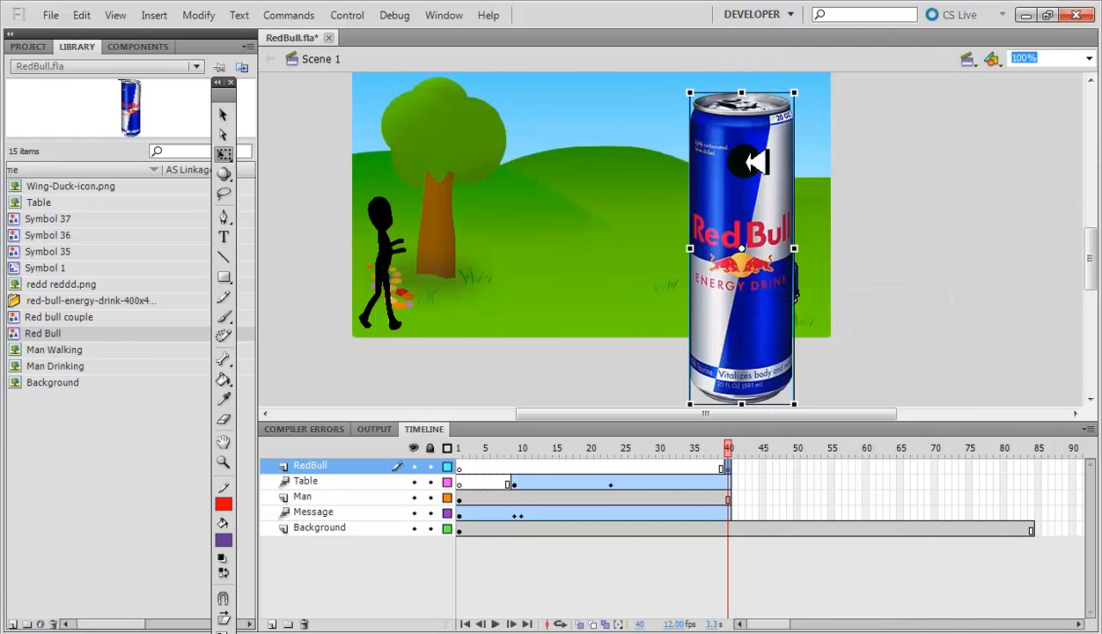
drag(748, 92, 745, 217)
drag(691, 249, 734, 251)
click(912, 242)
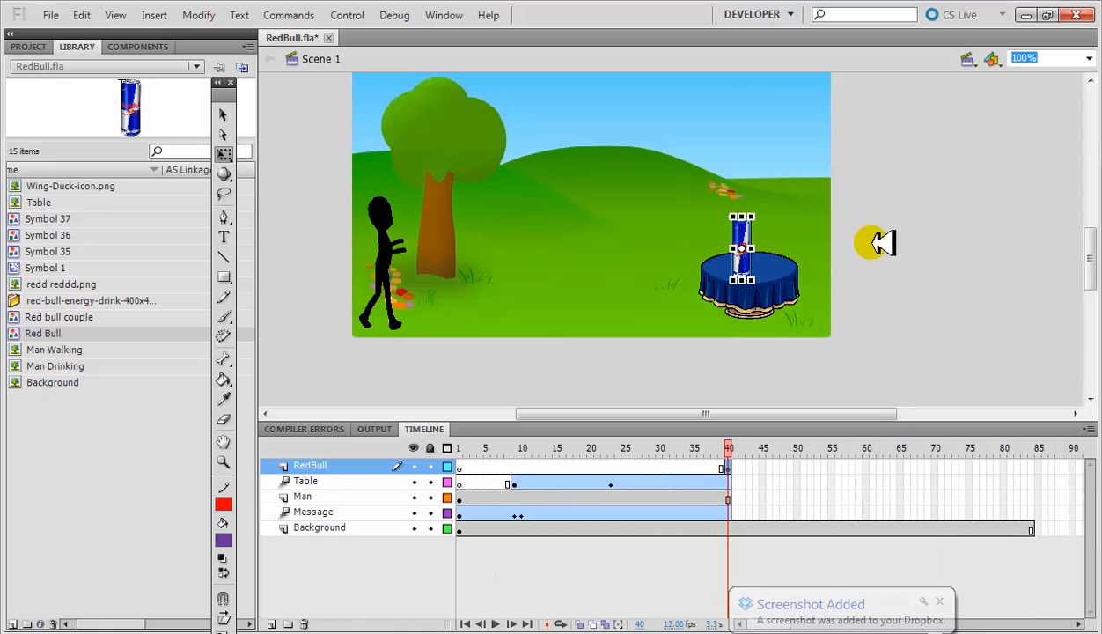
click(746, 227)
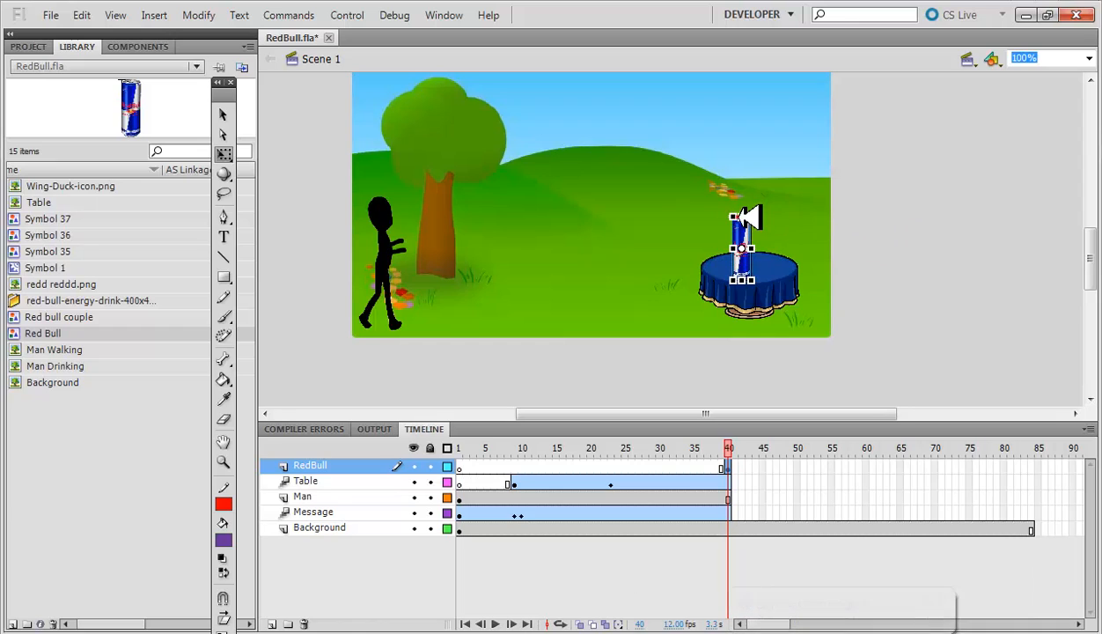
drag(750, 214, 750, 223)
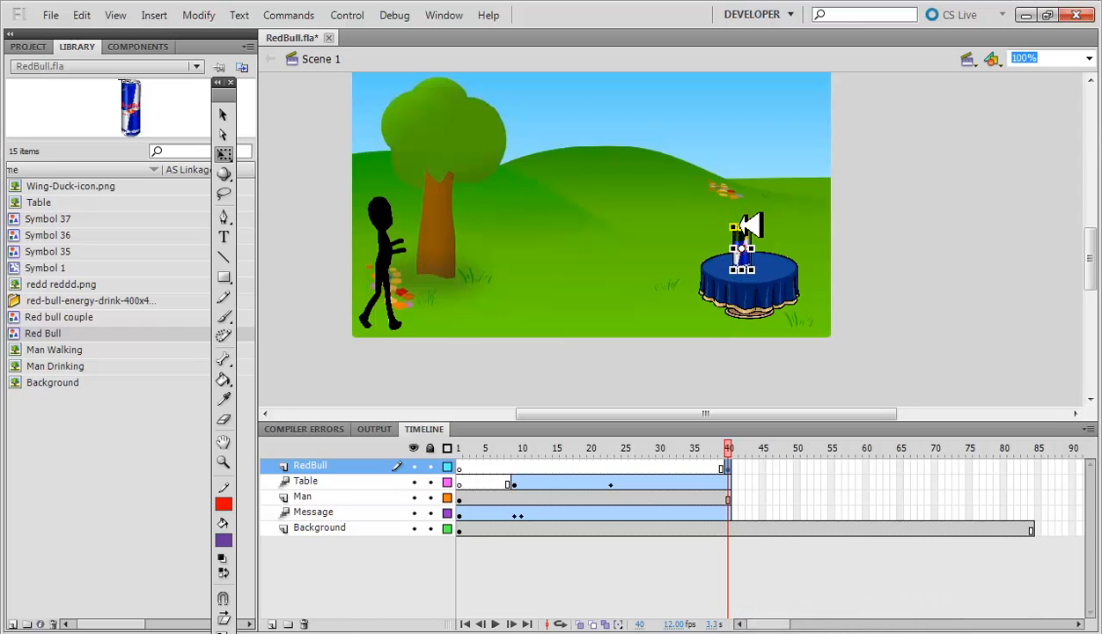
click(854, 245)
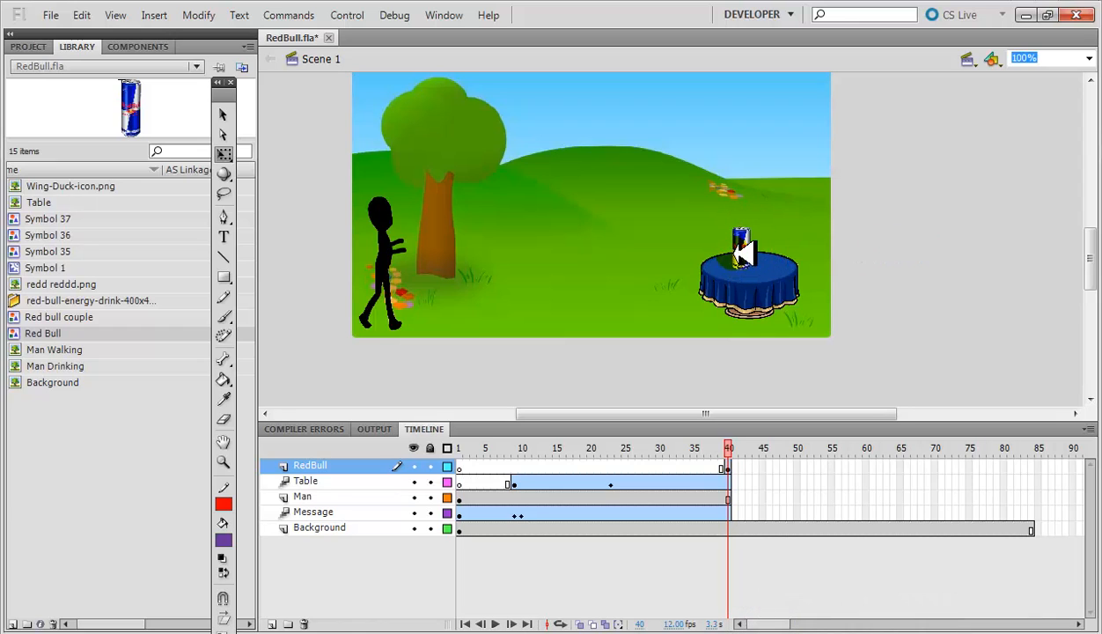
- Move the small Red Bull can at frame 40 from the table to just outside the stage's right edge
click(748, 250)
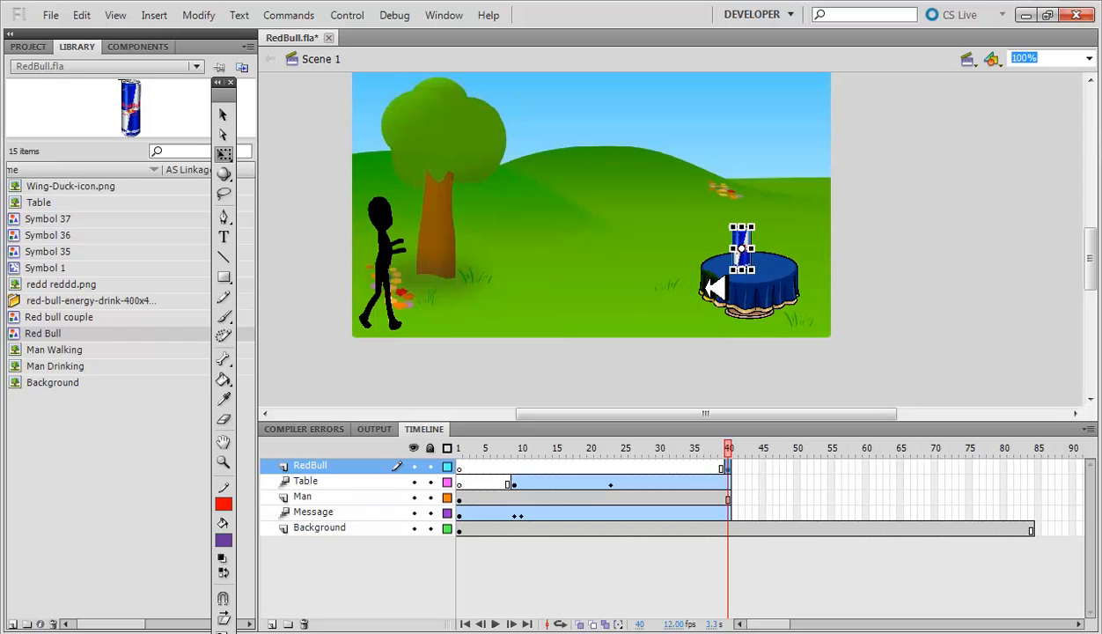
click(750, 465)
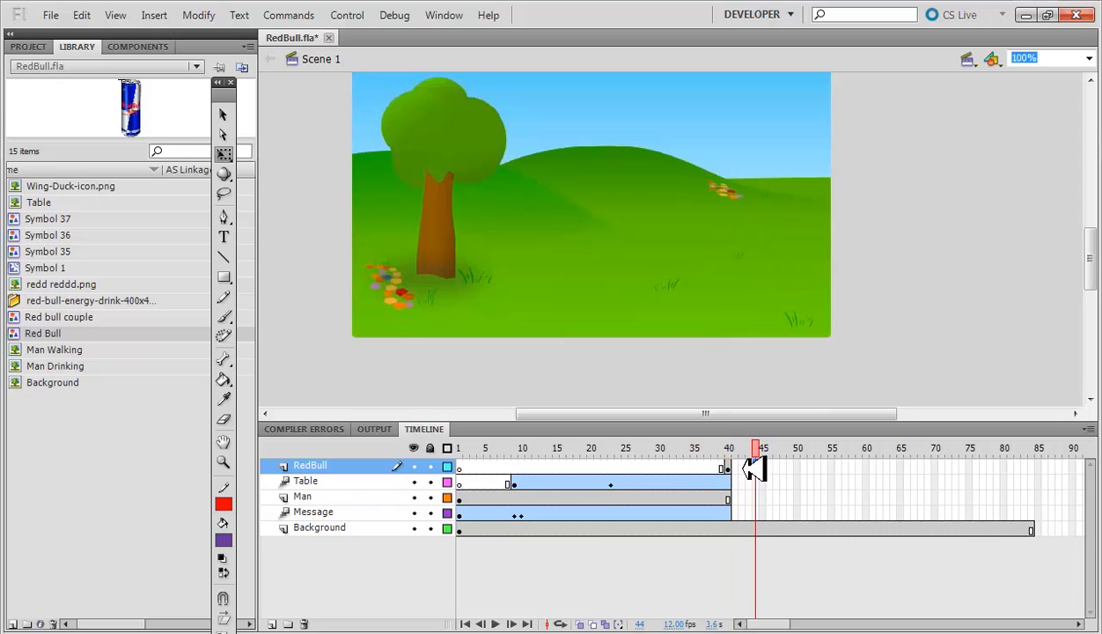
click(729, 462)
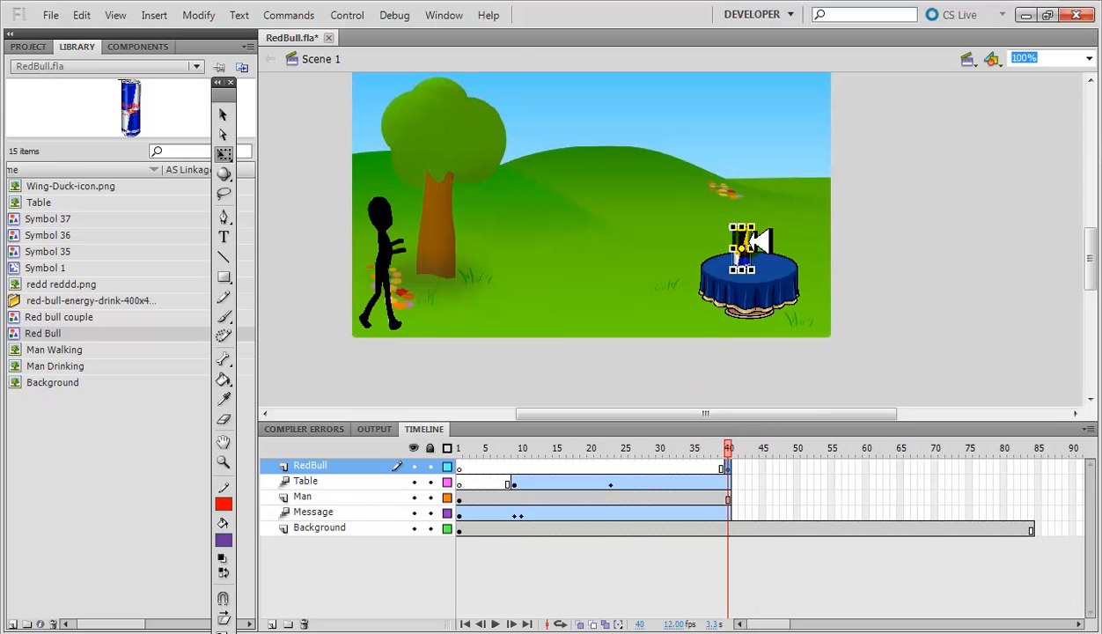
drag(750, 241, 866, 229)
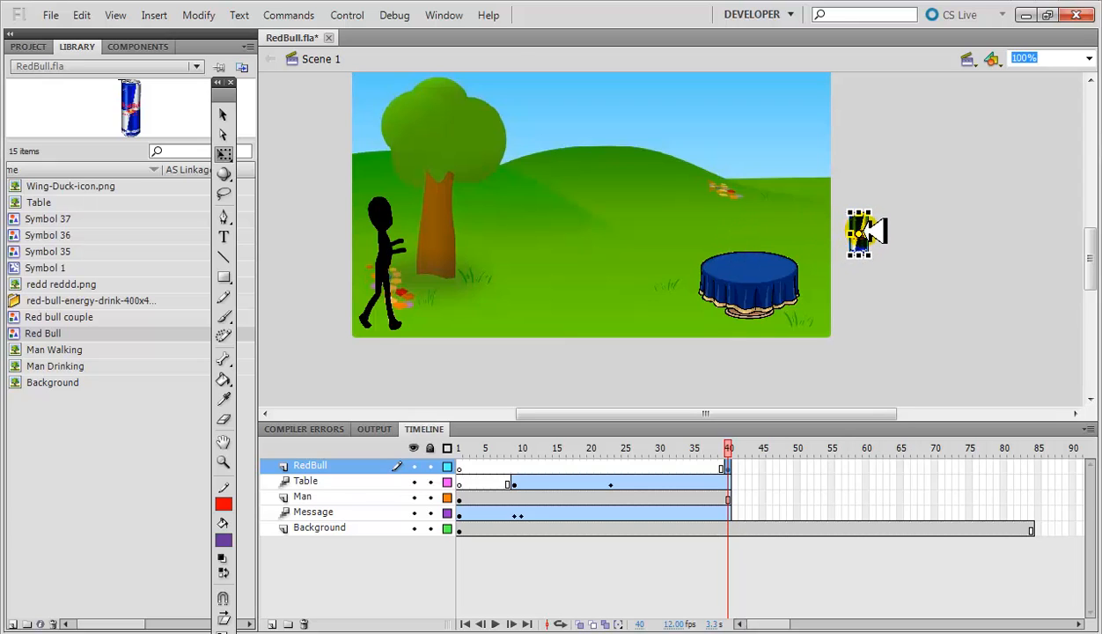
- Paste four copies of the small can and group them around the first one outside the stage
key(ctrl+v)
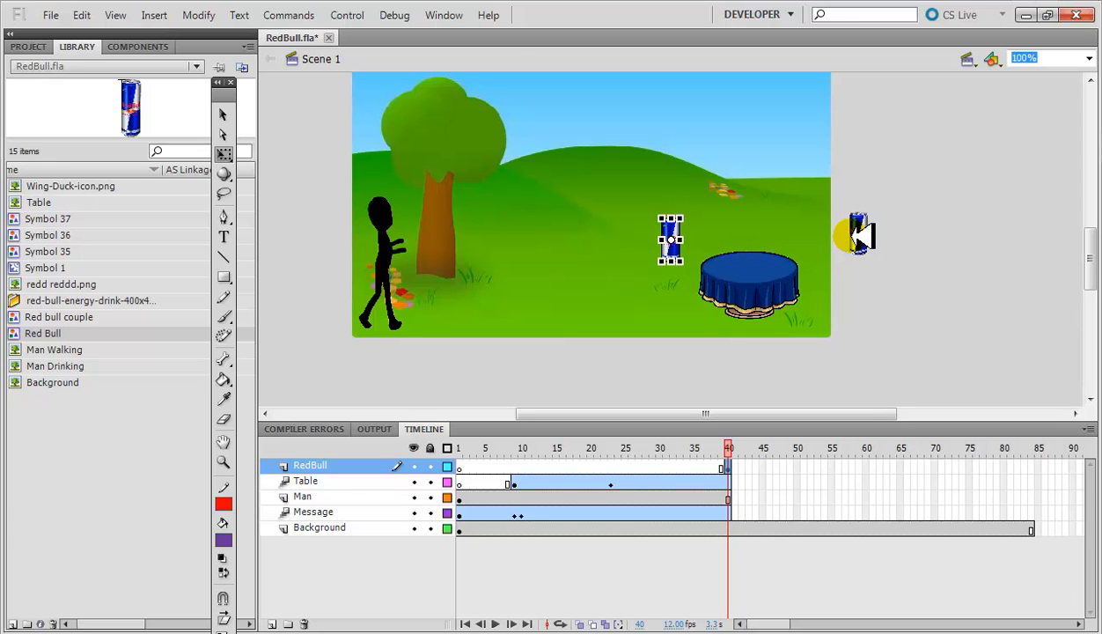
drag(676, 236, 891, 233)
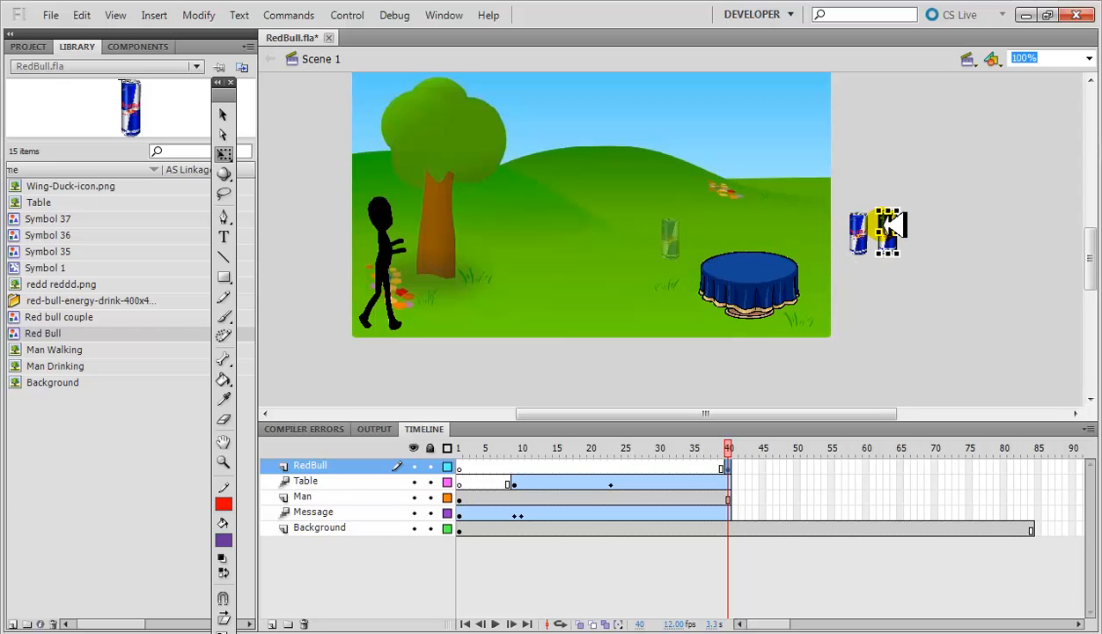
key(ctrl+v)
drag(671, 243, 910, 240)
key(ctrl+v)
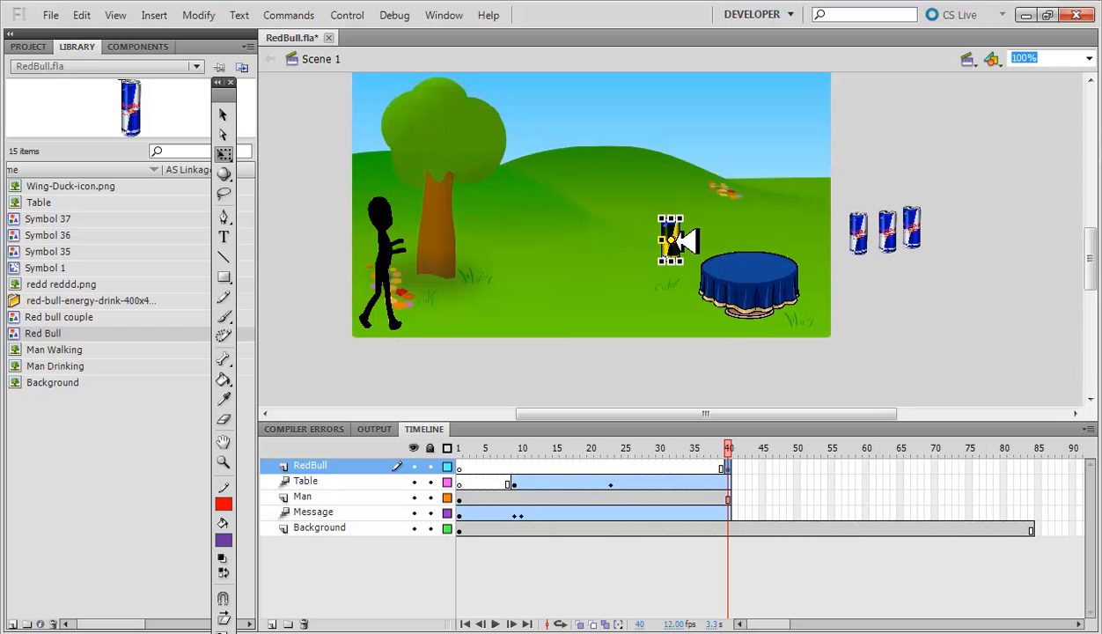
drag(683, 240, 959, 240)
key(ctrl+v)
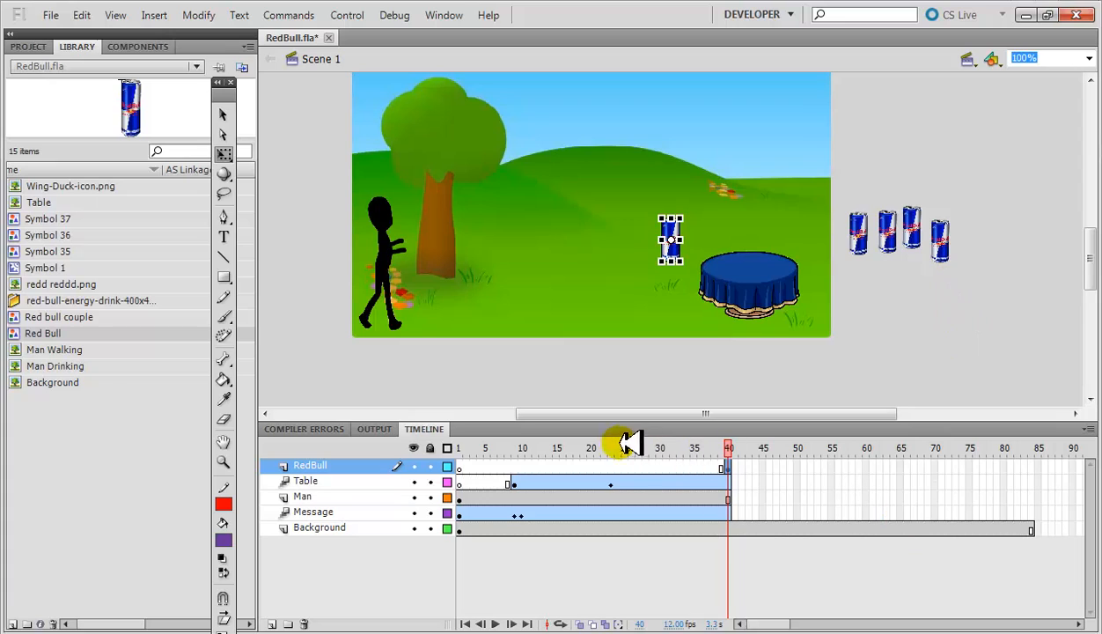
drag(666, 239, 907, 264)
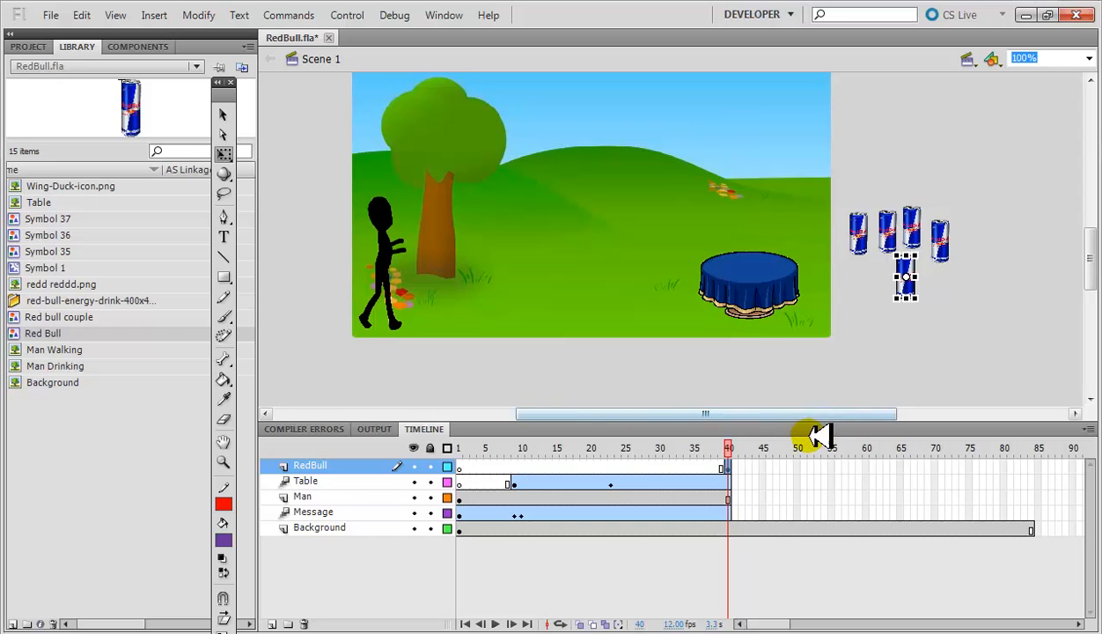
mouse_move(730, 448)
mouse_down()
mouse_move(750, 447)
mouse_move(721, 447)
mouse_move(746, 446)
mouse_move(731, 446)
mouse_up()
click(728, 446)
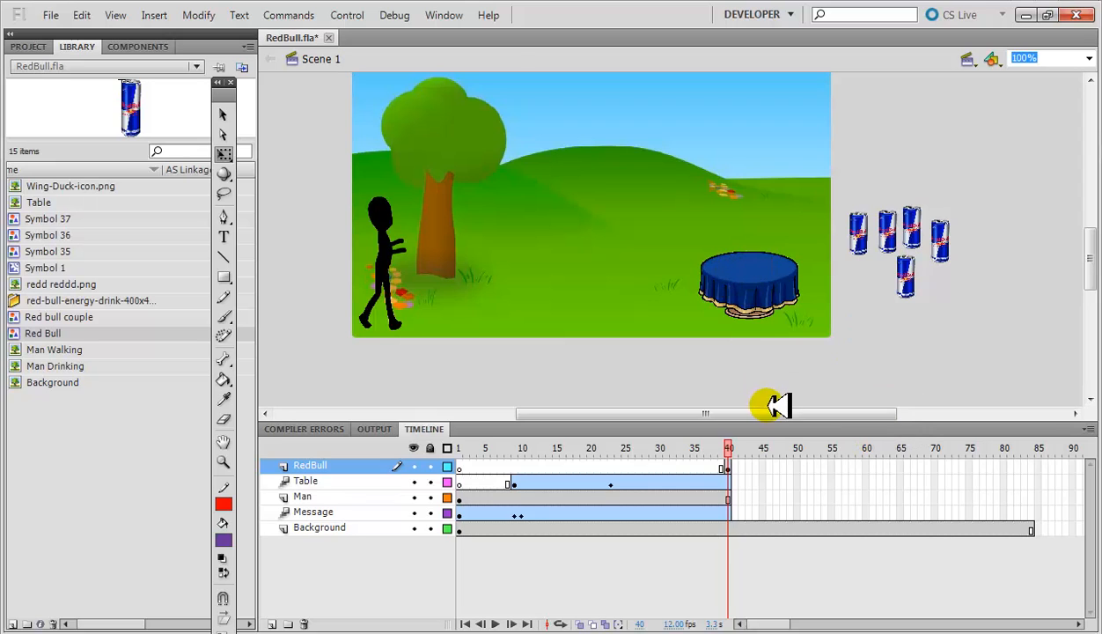
click(731, 465)
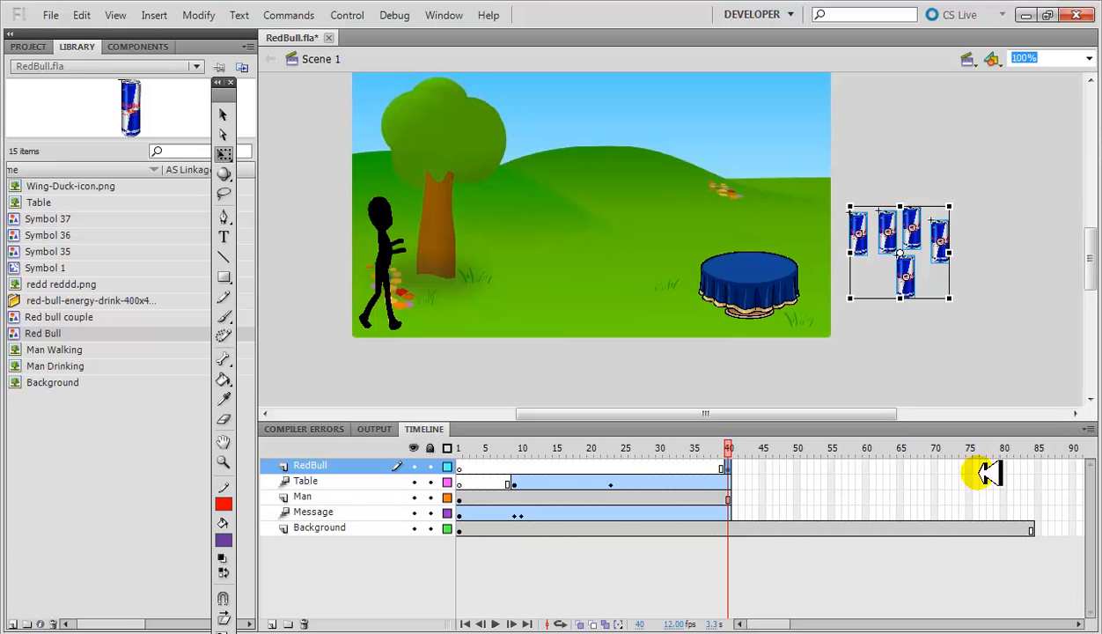
- Extend the Table layer to frame 84 so it matches the length of the Background layer
click(1032, 480)
right_click(1037, 481)
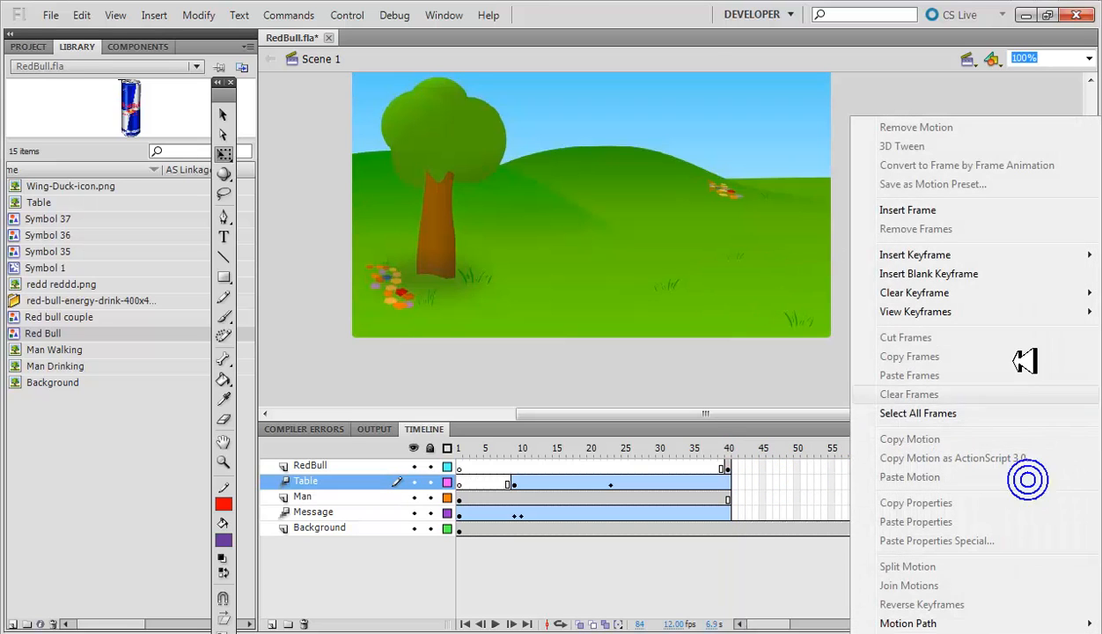
click(980, 212)
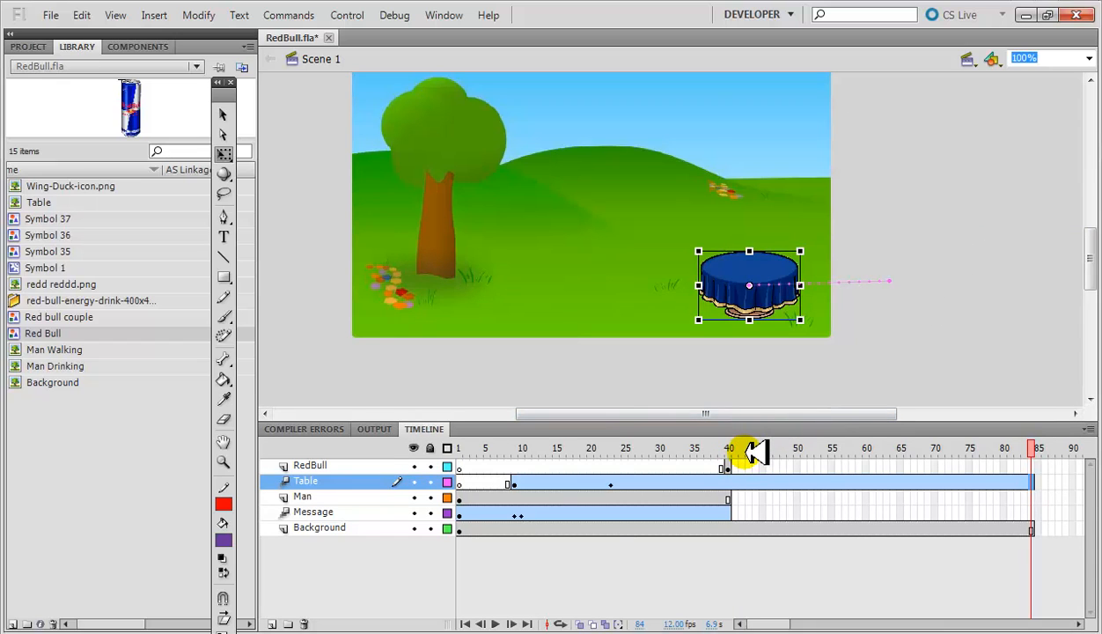
- Extend the RedBull layer from its frame 40 keyframe to frame 55
click(728, 467)
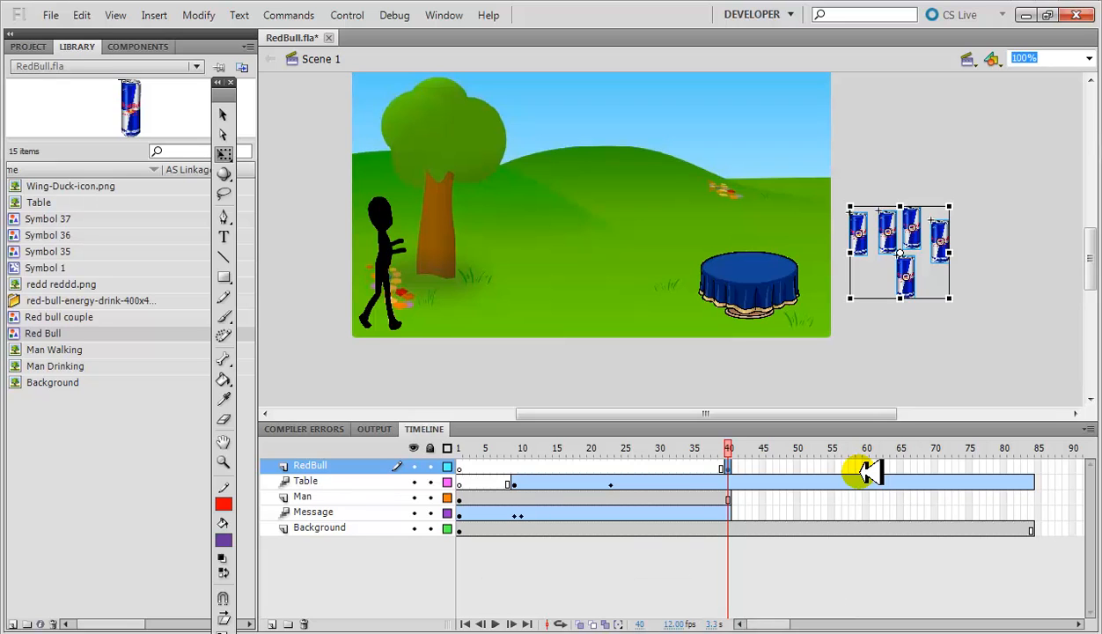
click(767, 459)
click(729, 461)
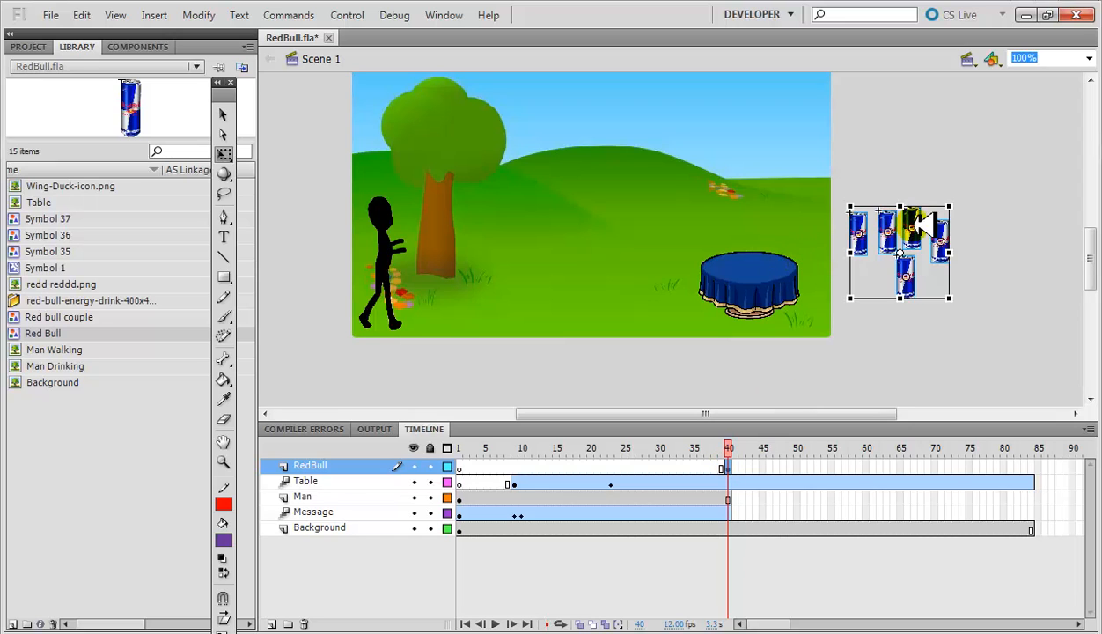
click(996, 339)
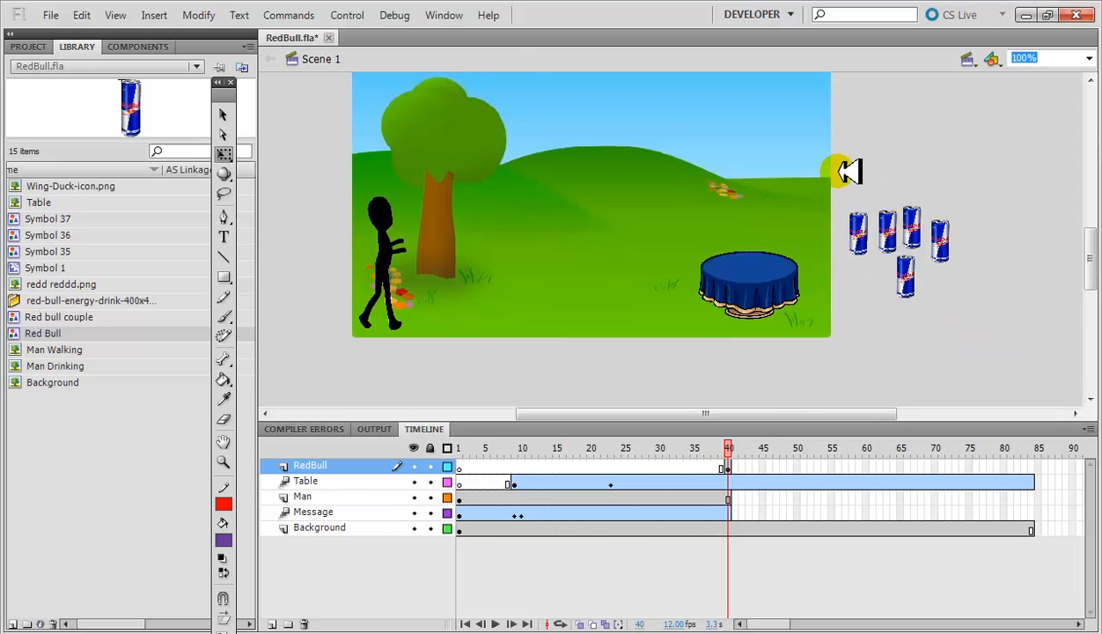
click(880, 208)
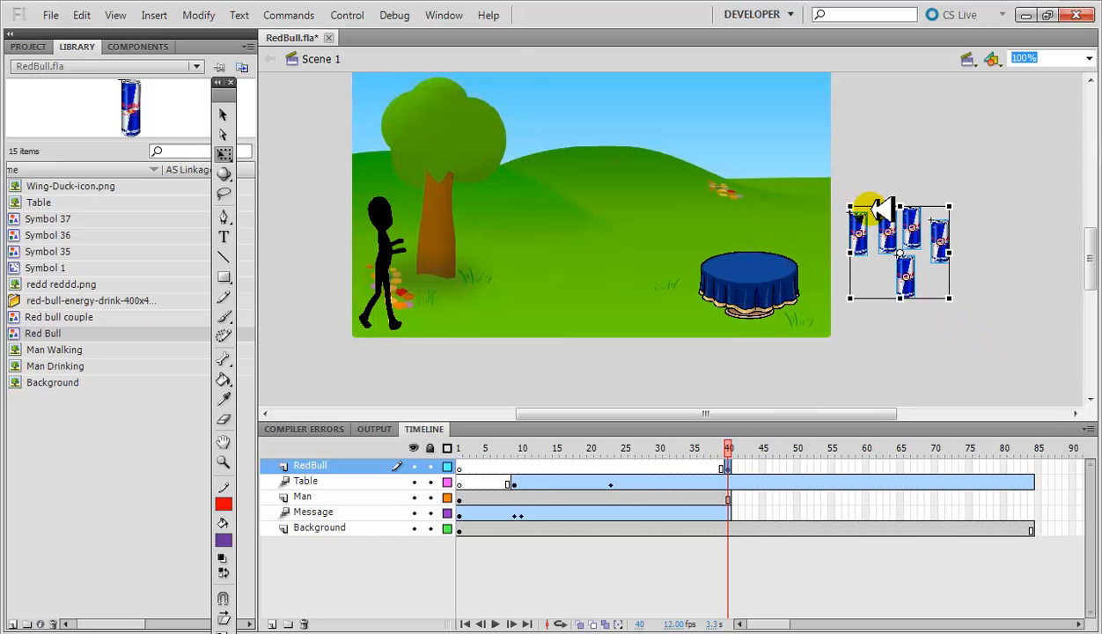
right_click(911, 249)
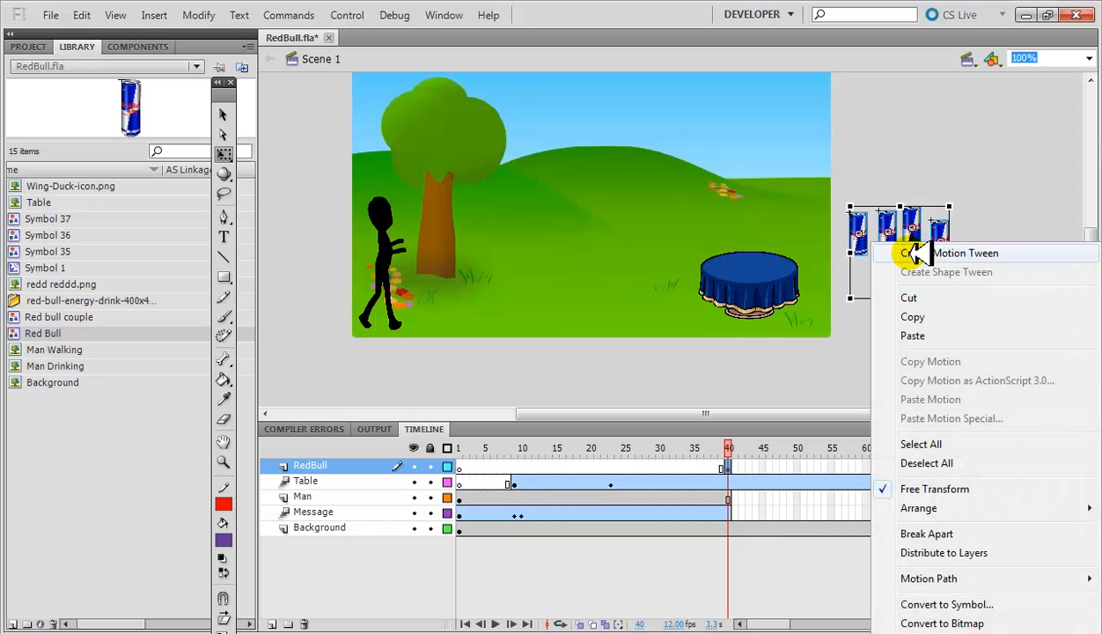
click(642, 7)
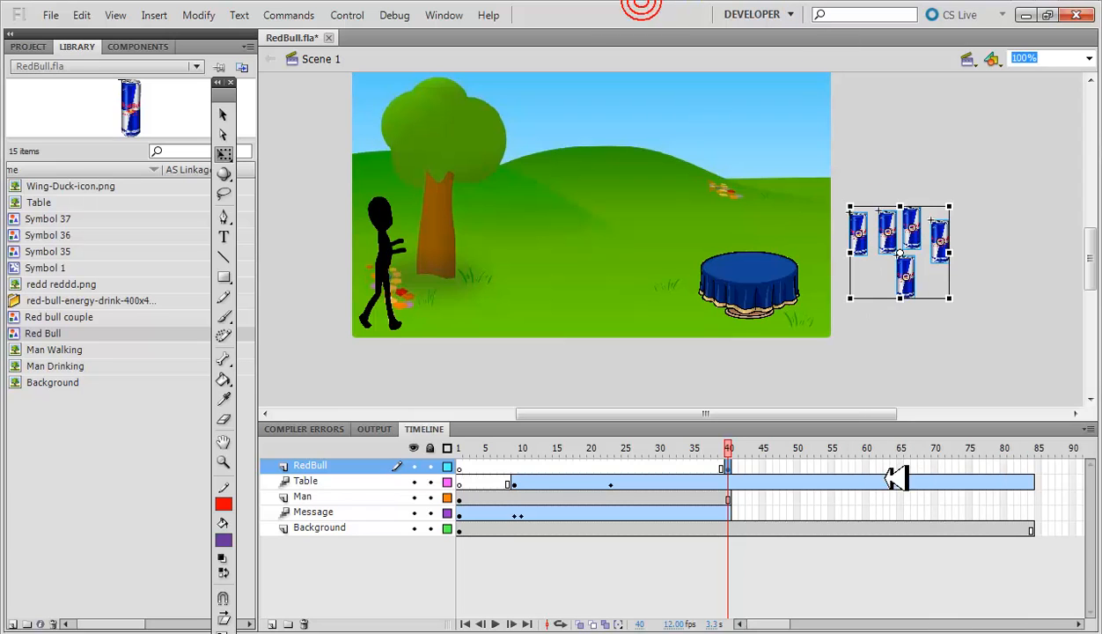
right_click(832, 466)
click(880, 247)
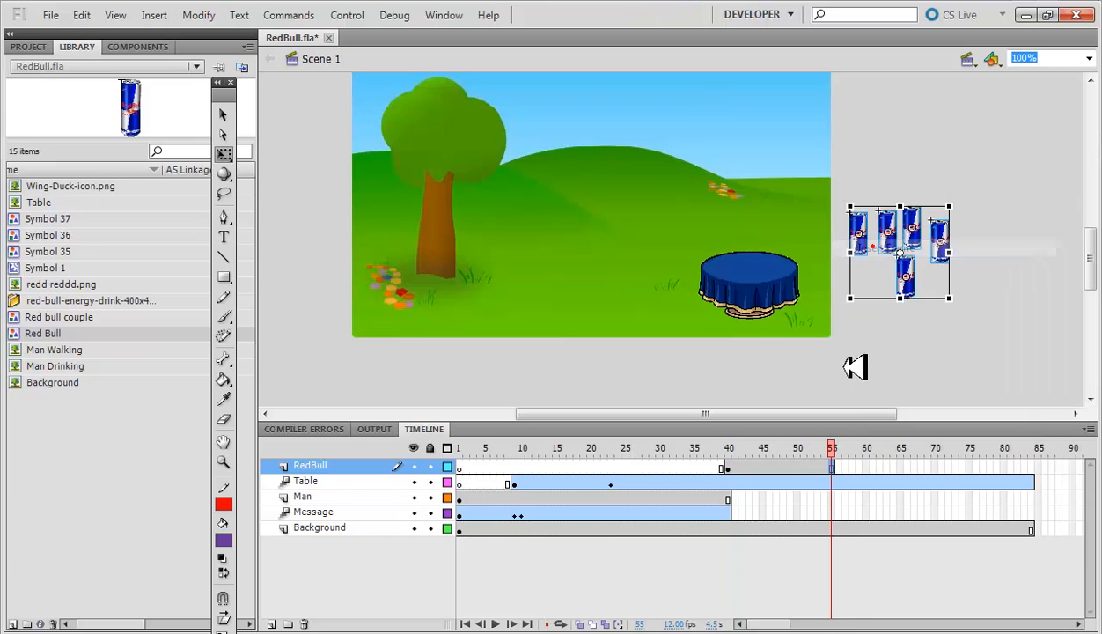
- Create a motion tween for the five cans at frame 40, converting the multiple selection to a symbol
click(729, 466)
right_click(900, 250)
click(920, 249)
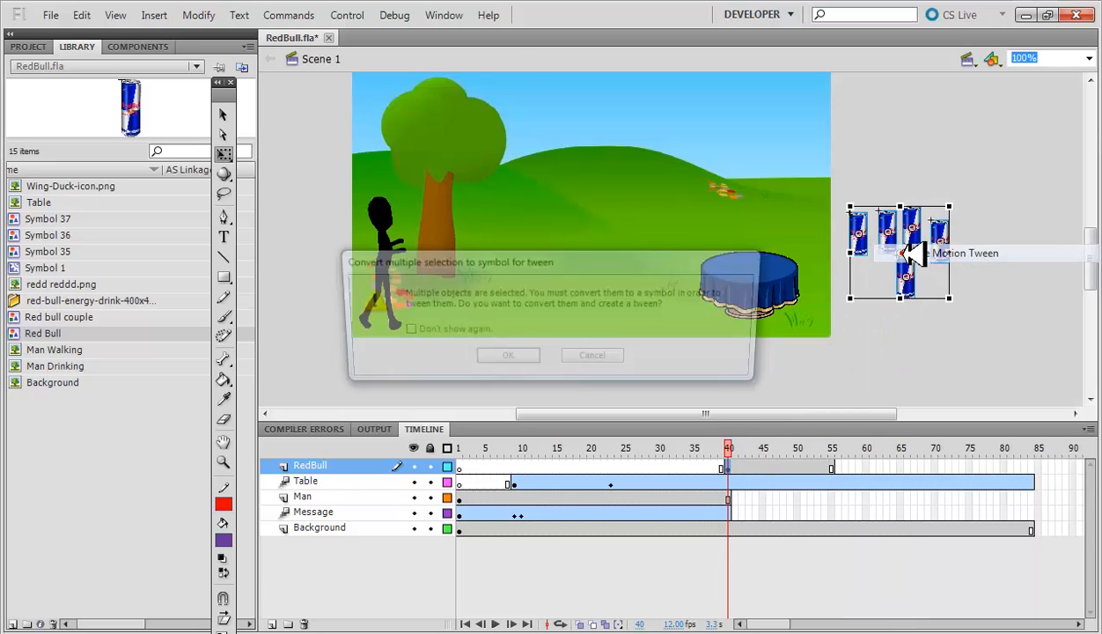
click(497, 359)
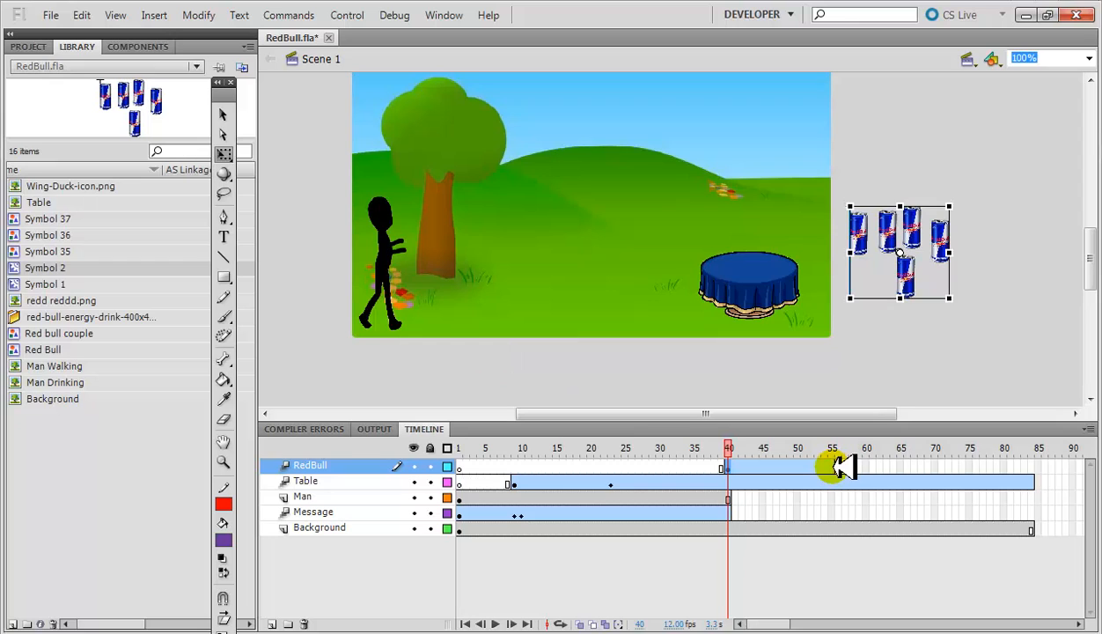
- Move the group of cans at frame 55 from outside the stage onto the table with the Selection tool
click(829, 467)
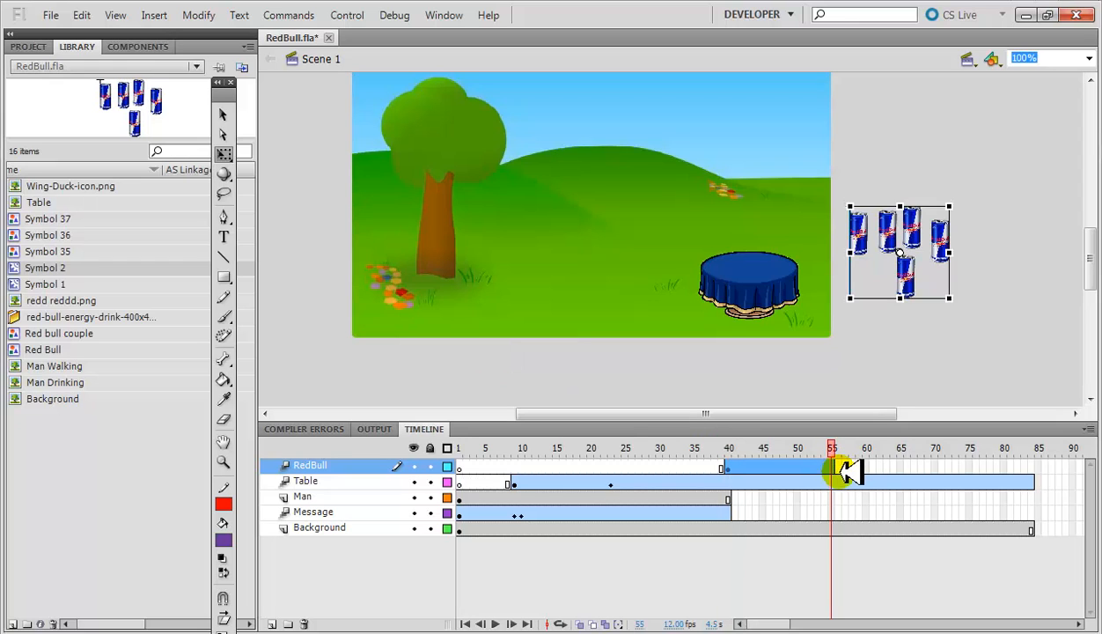
click(839, 466)
click(832, 467)
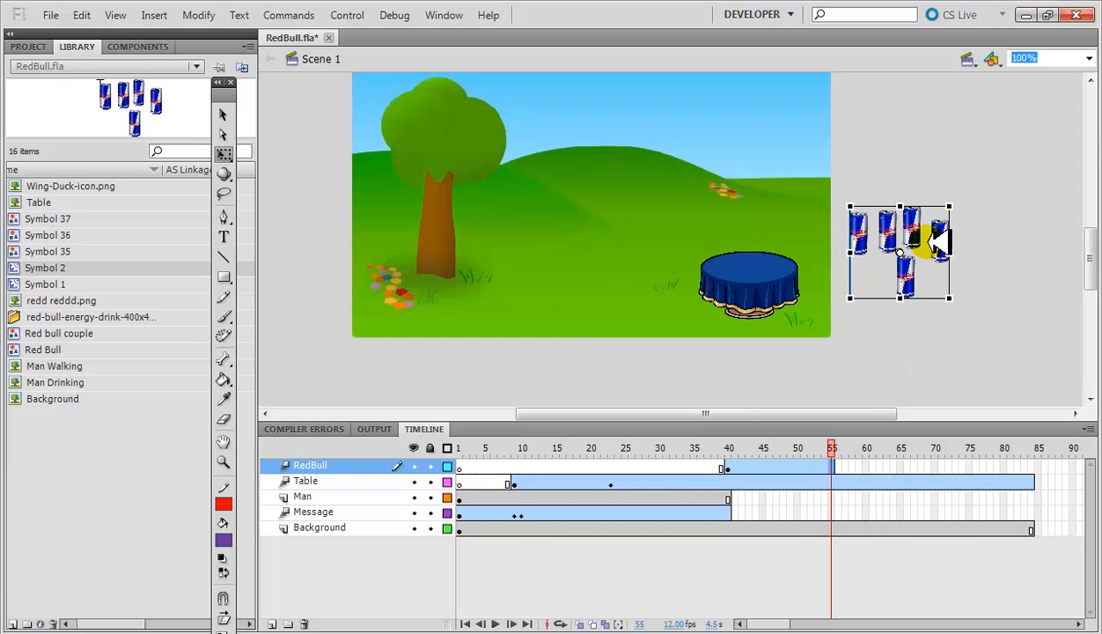
click(695, 182)
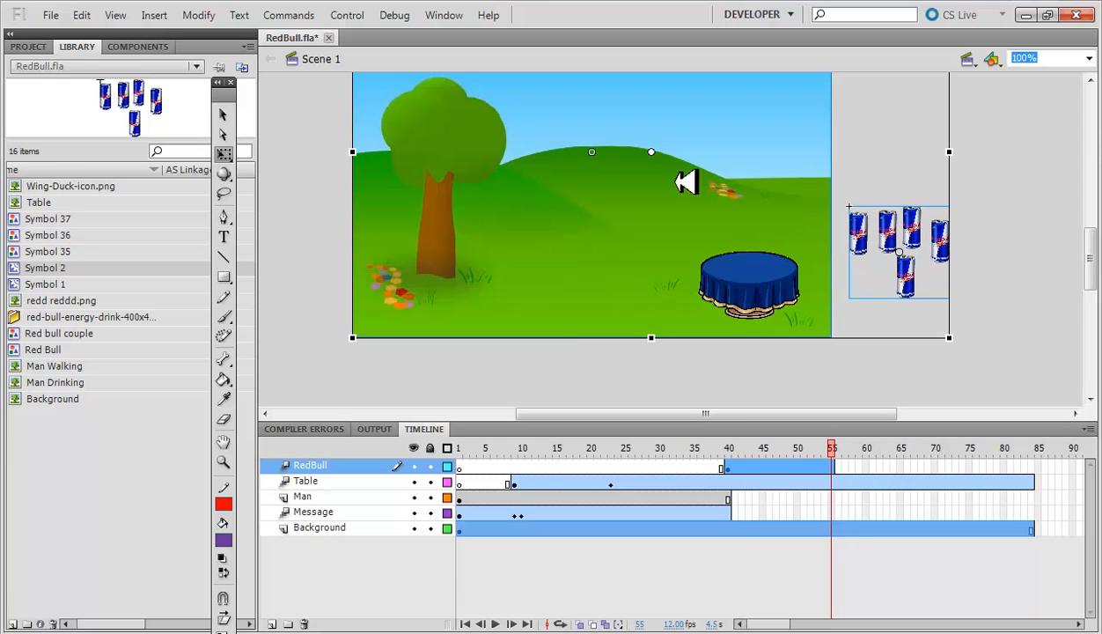
click(223, 114)
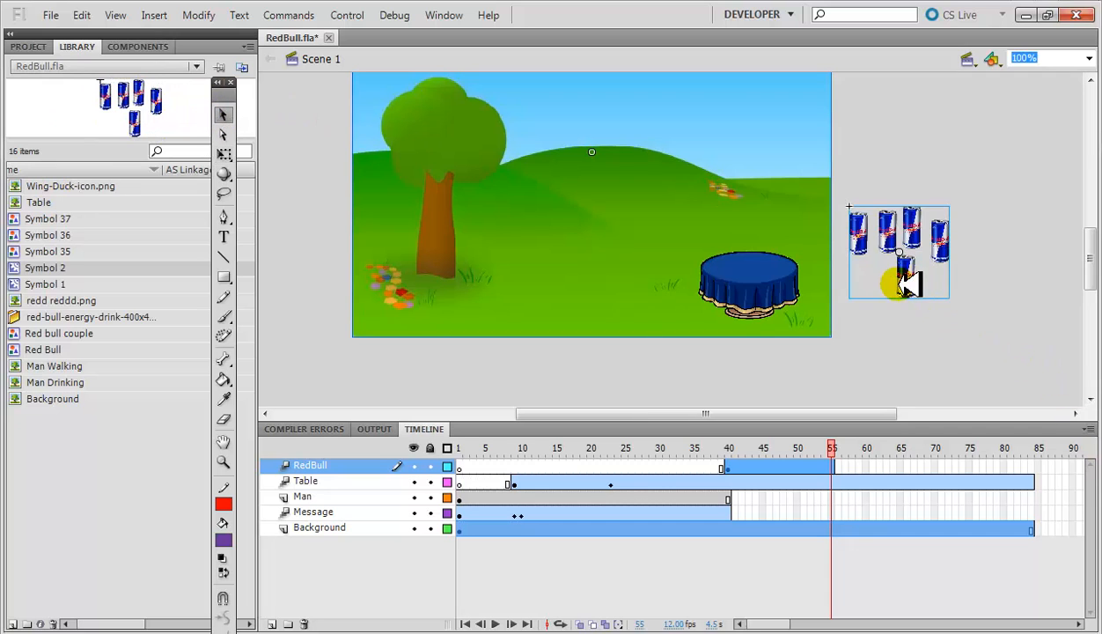
click(887, 449)
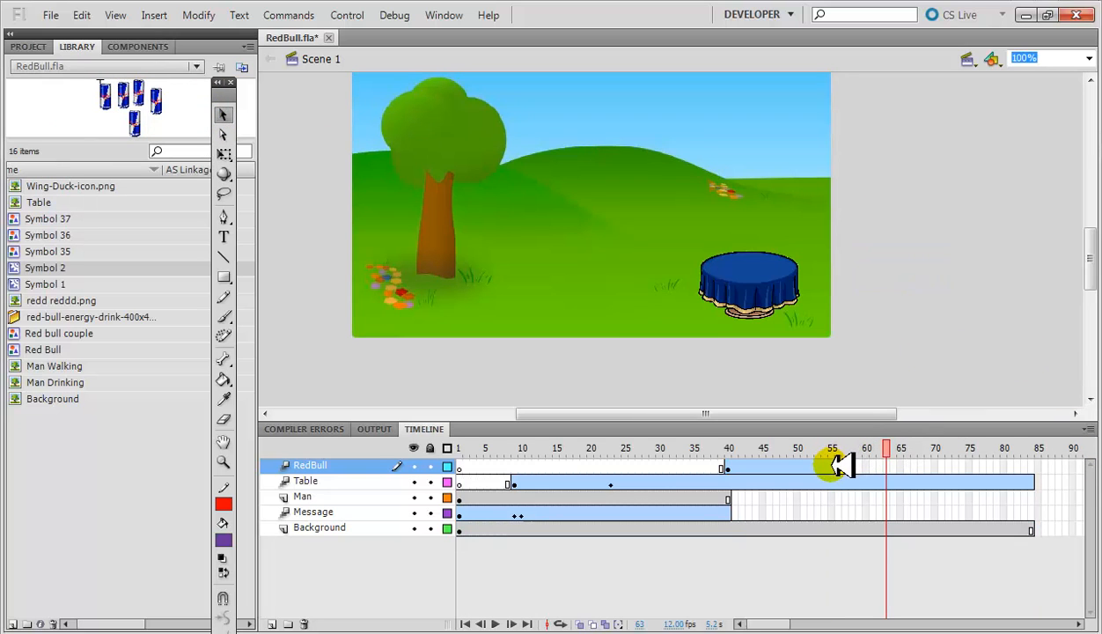
click(833, 465)
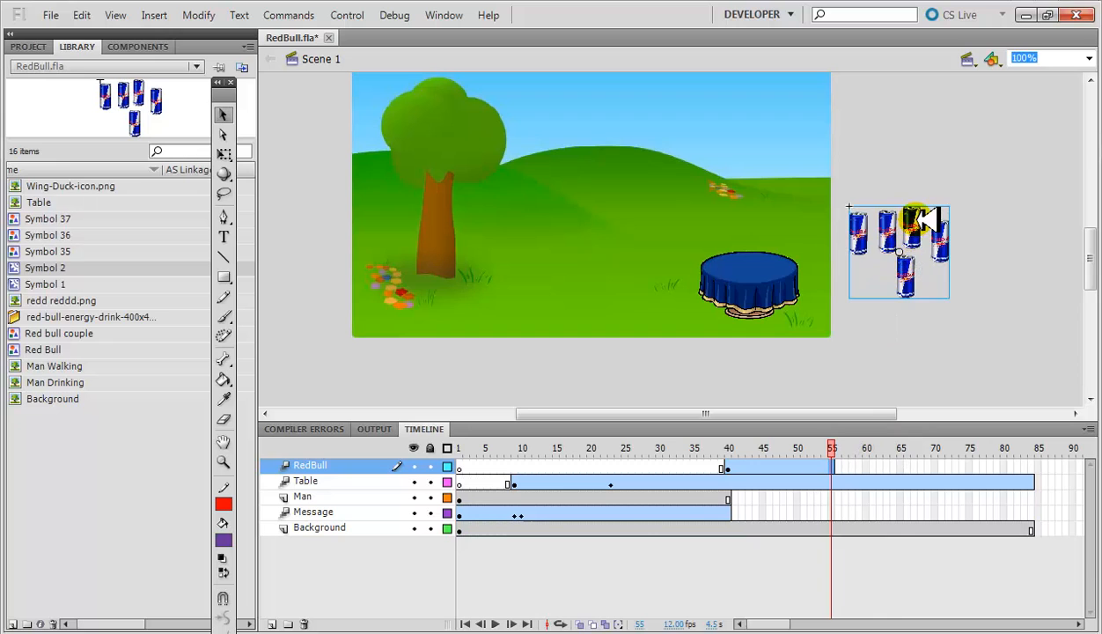
drag(915, 227, 781, 232)
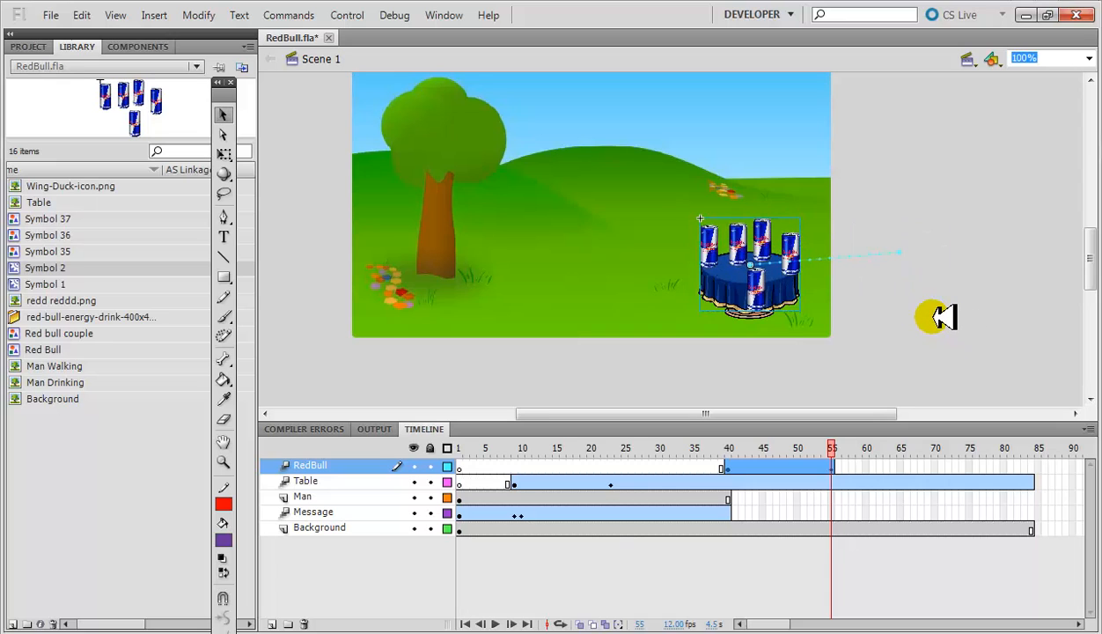
- Shift all five cans slightly up and left inside their symbol, and return to Scene 1
click(766, 296)
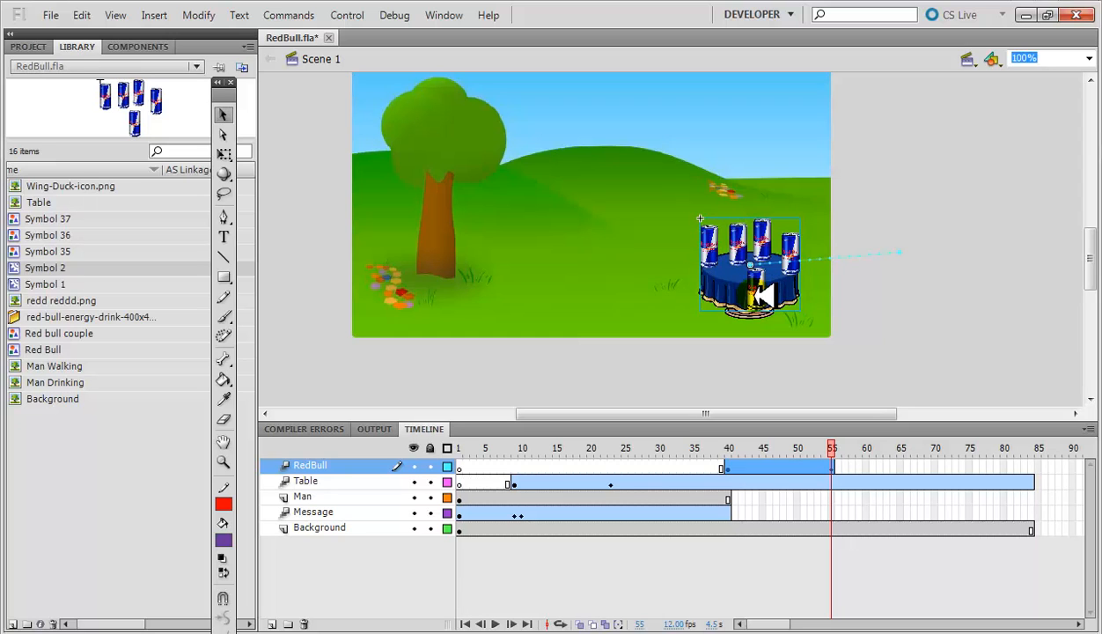
double_click(764, 296)
click(745, 271)
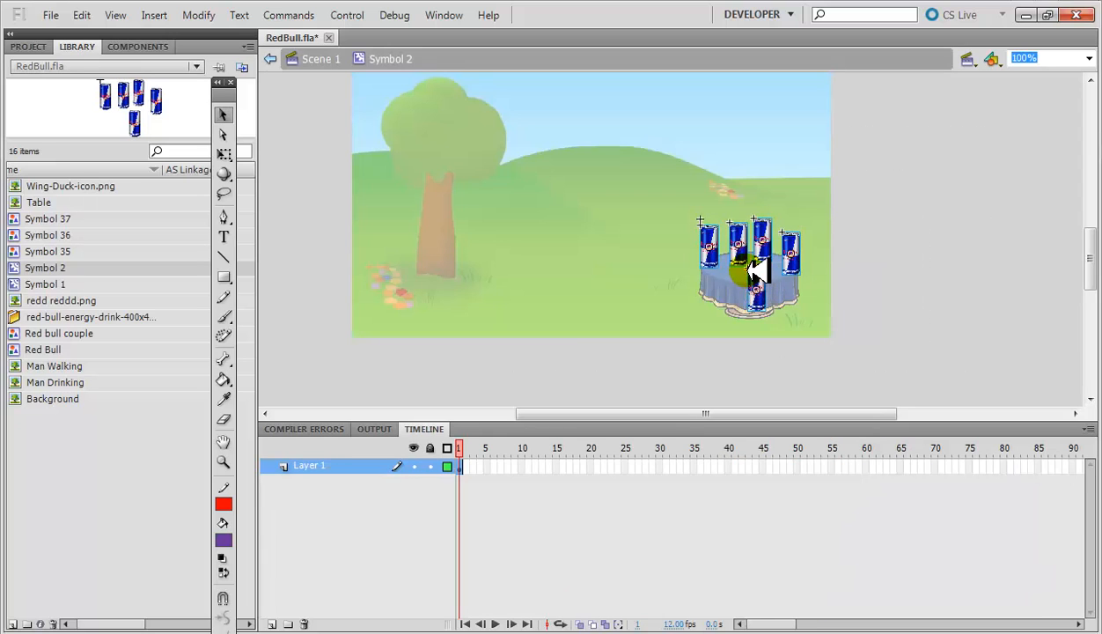
click(749, 273)
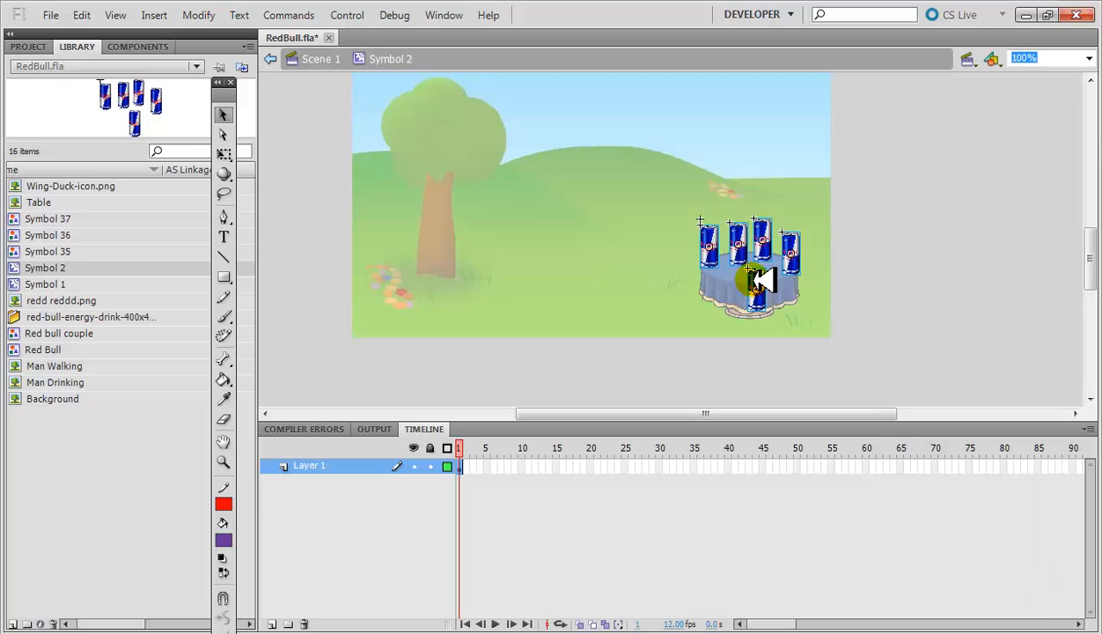
right_click(750, 279)
click(224, 117)
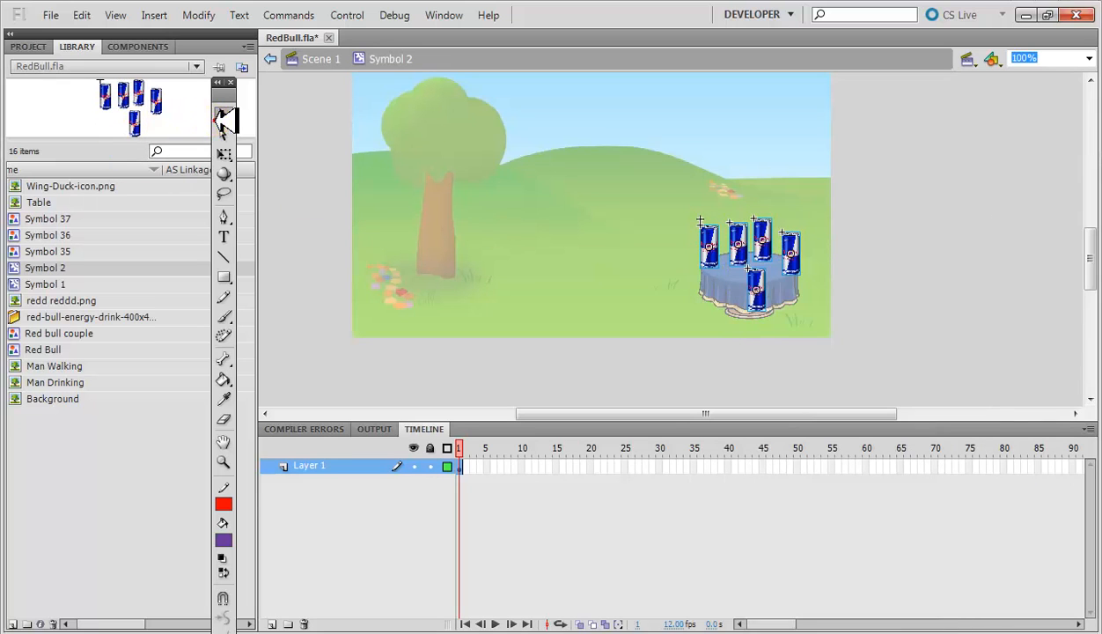
drag(760, 288, 744, 268)
right_click(744, 269)
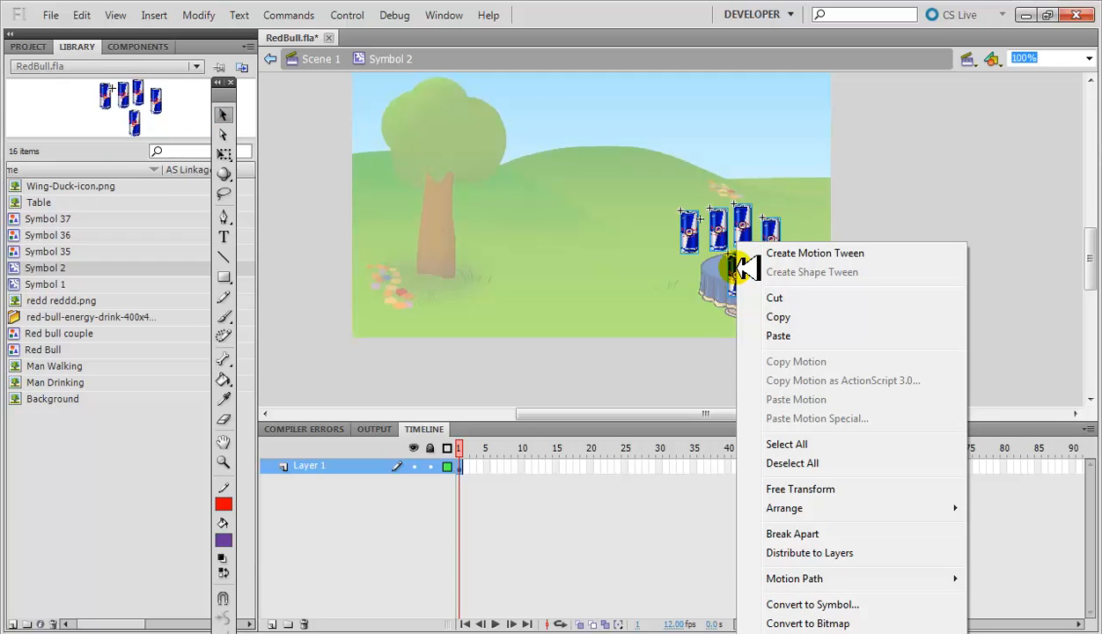
click(732, 280)
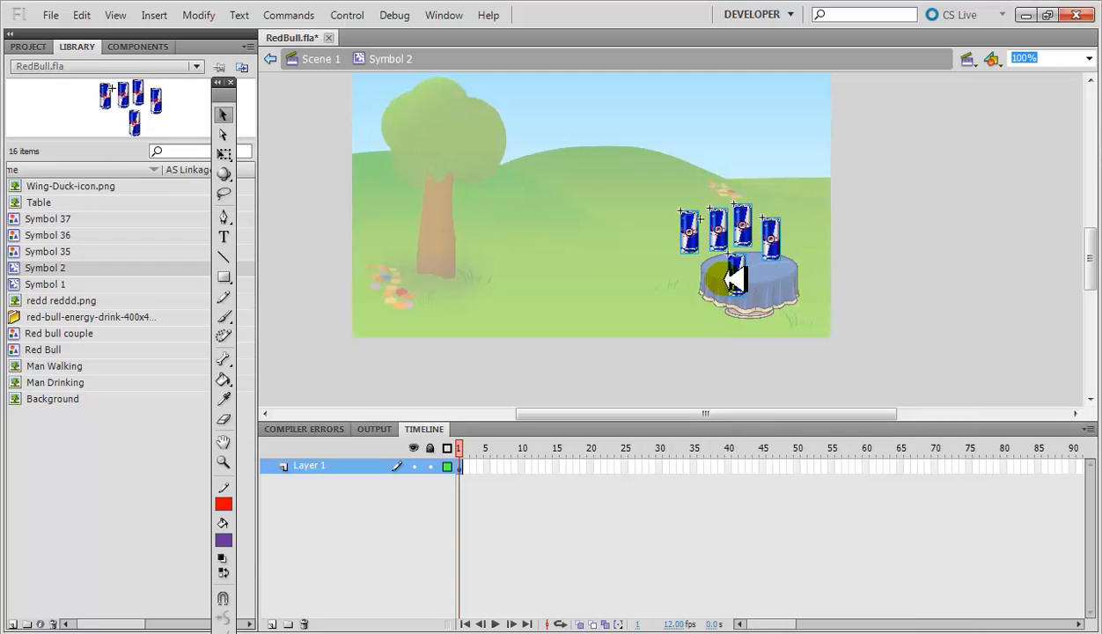
click(336, 58)
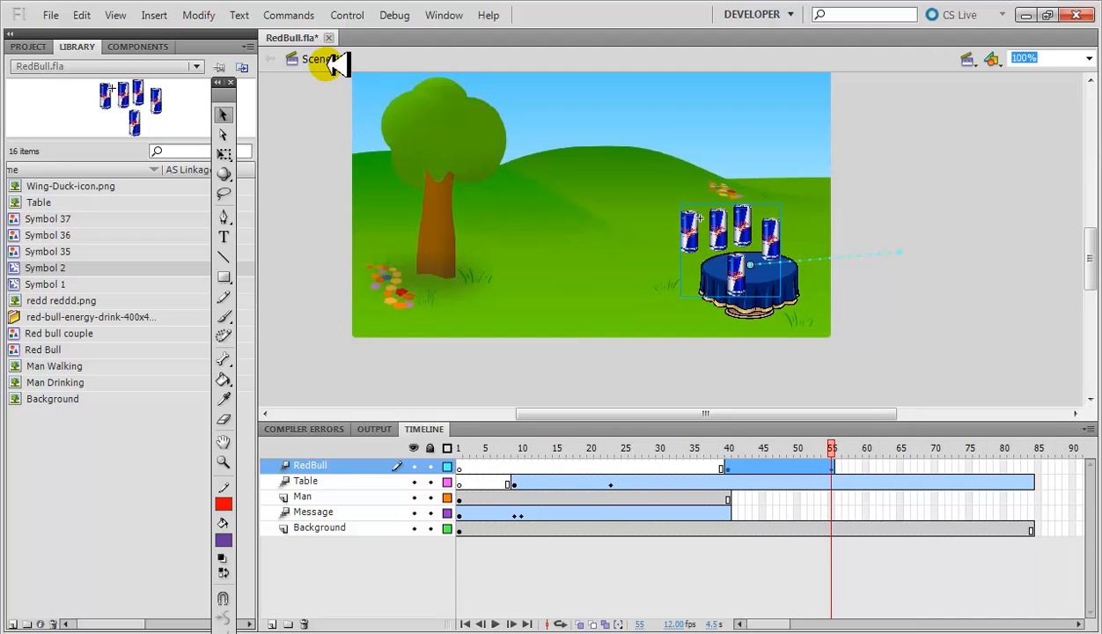
- Reposition the can group over the table at frame 55 and scrub the timeline to preview its motion
drag(716, 231, 752, 246)
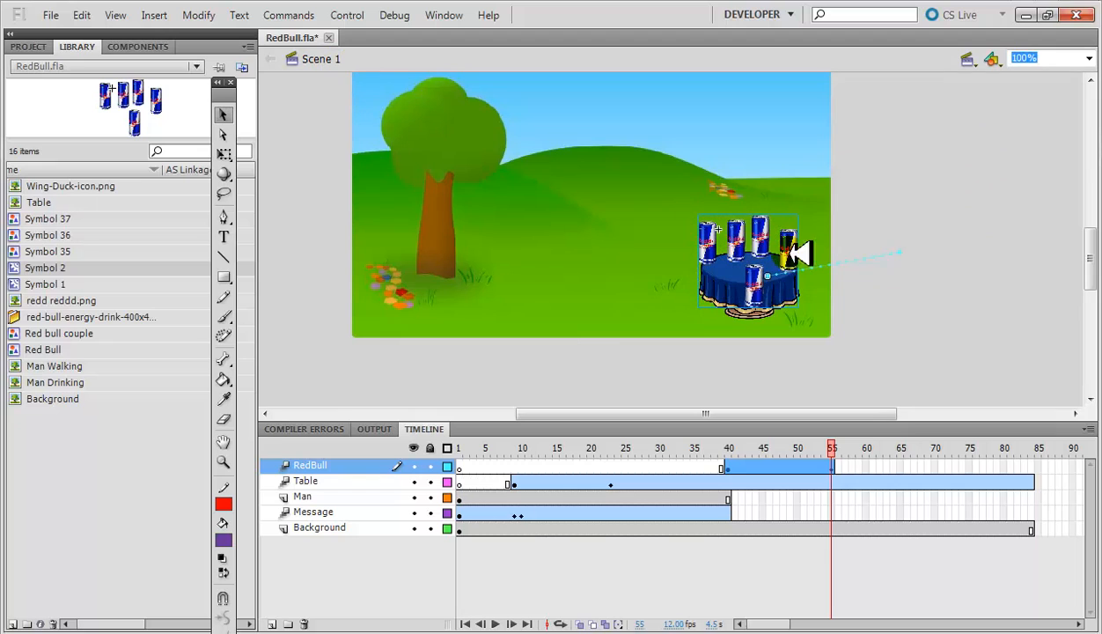
click(920, 281)
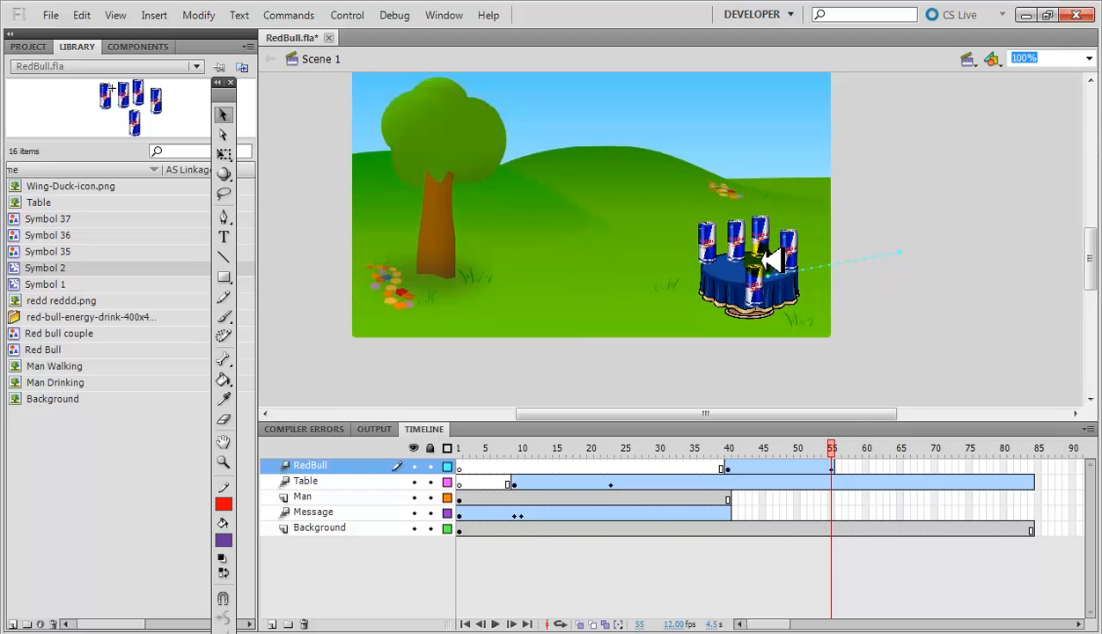
drag(835, 449, 844, 389)
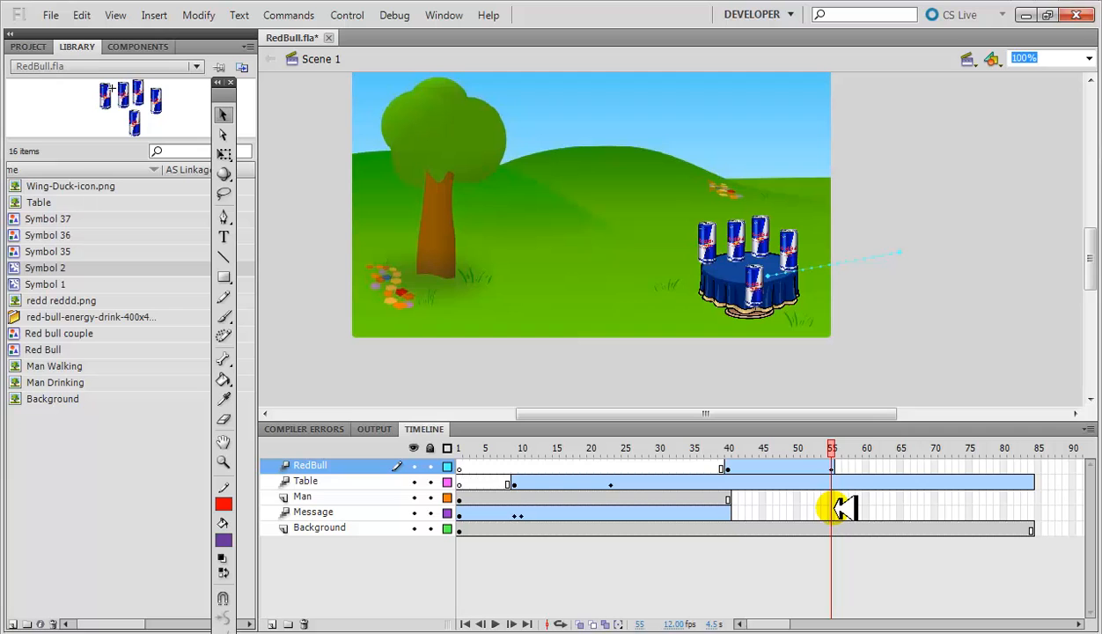
- Insert a frame in the Table layer at frame 55 and extend the Man layer to frame 55
click(836, 495)
right_click(840, 490)
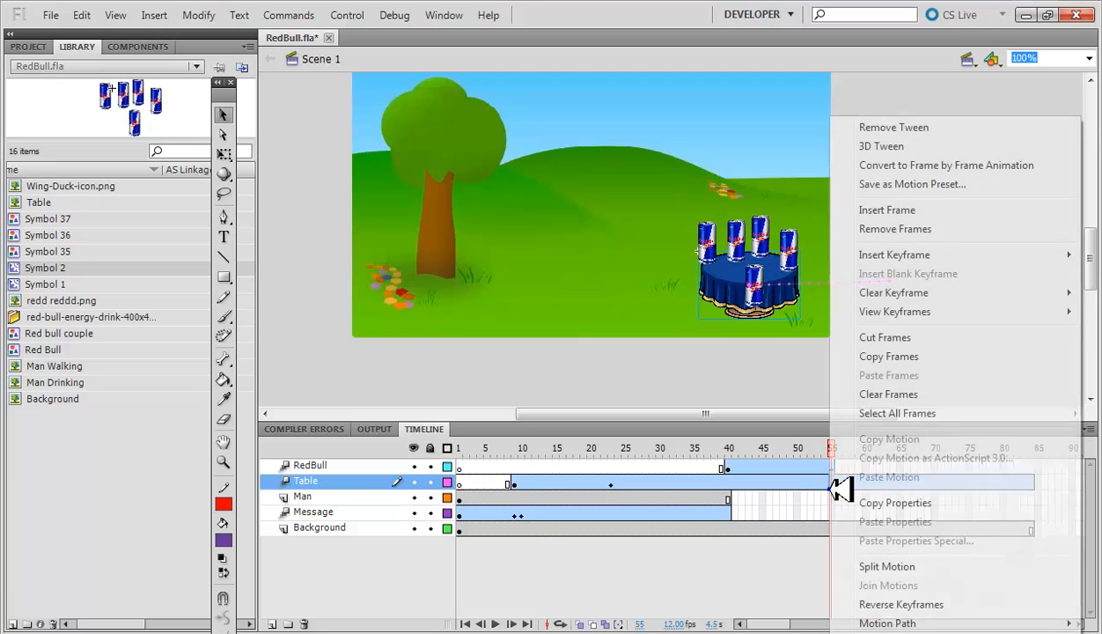
click(926, 207)
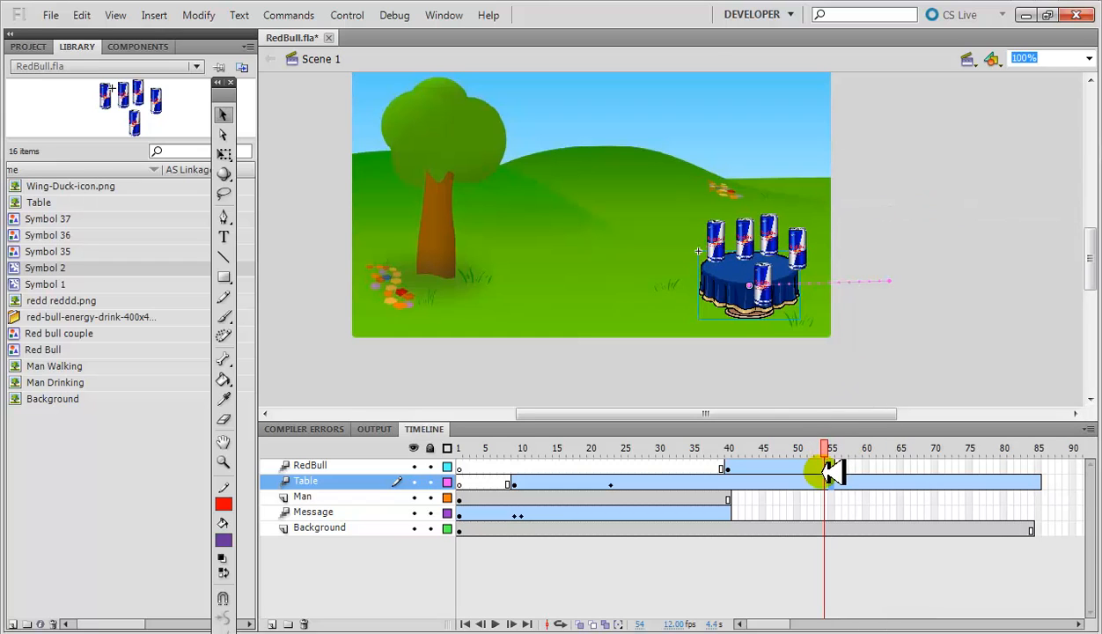
right_click(836, 498)
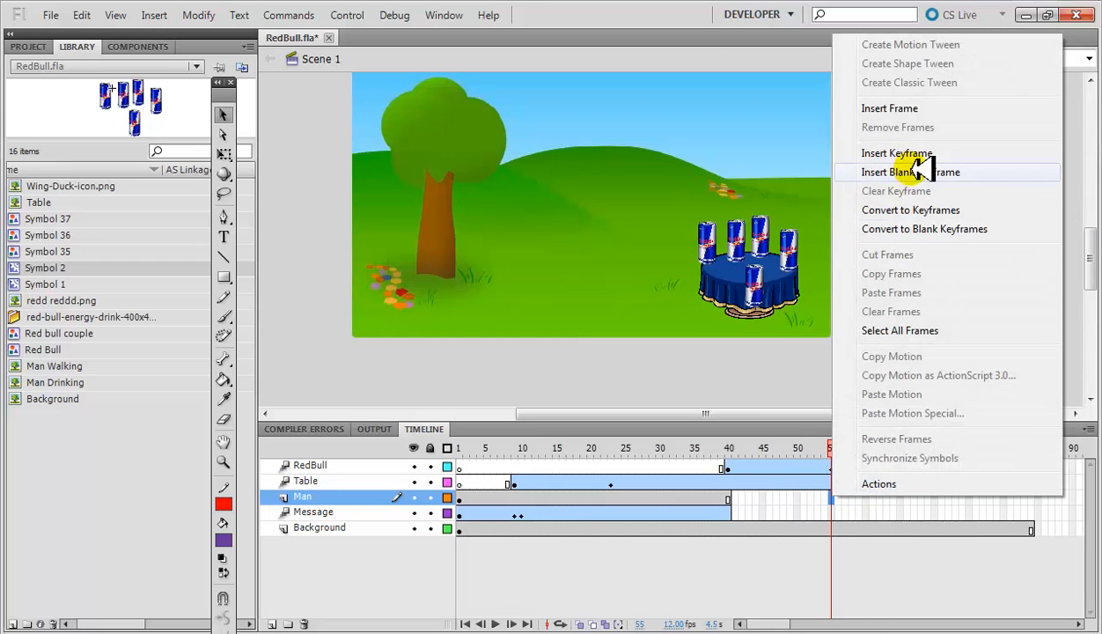
click(924, 109)
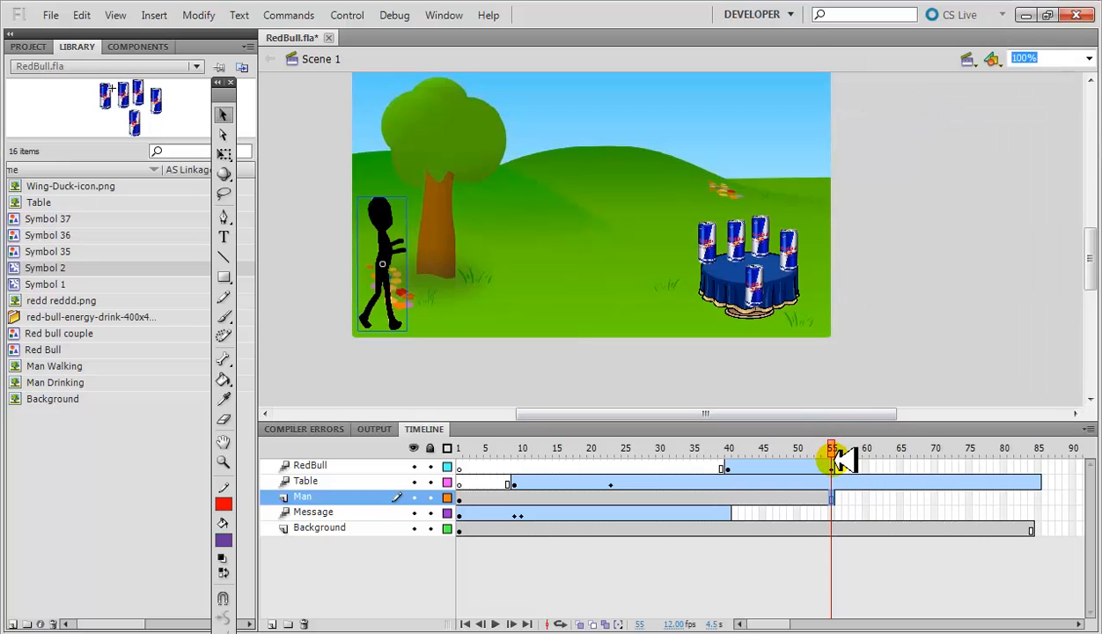
- Review the animation from frame 32 to 55 and insert a keyframe in the Man layer at frame 56
drag(837, 455, 678, 430)
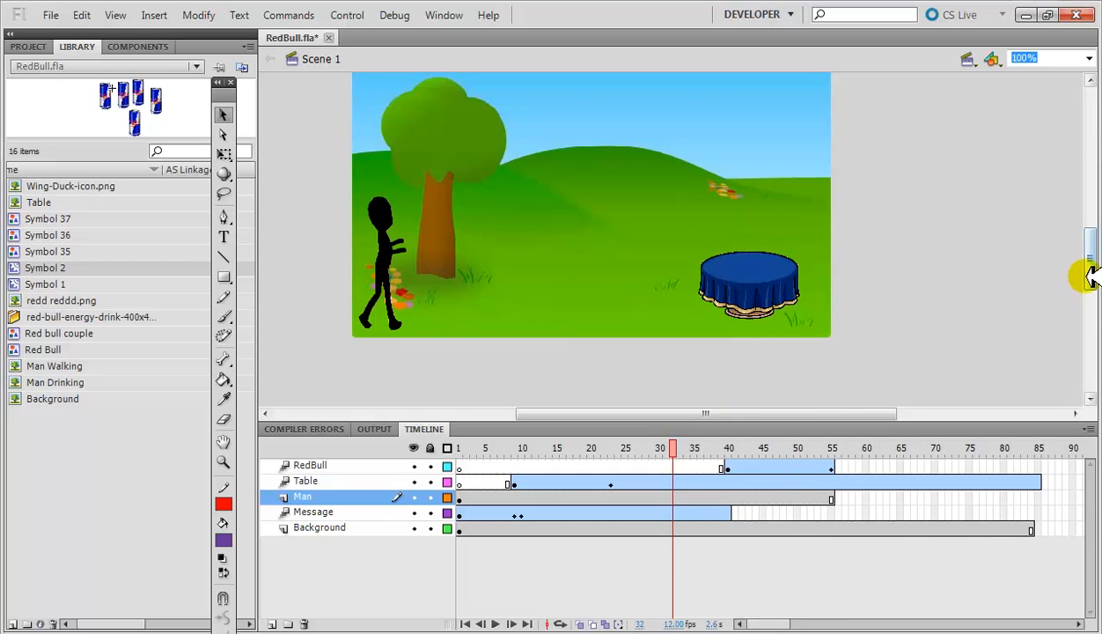
scroll(1088, 269, up, 3)
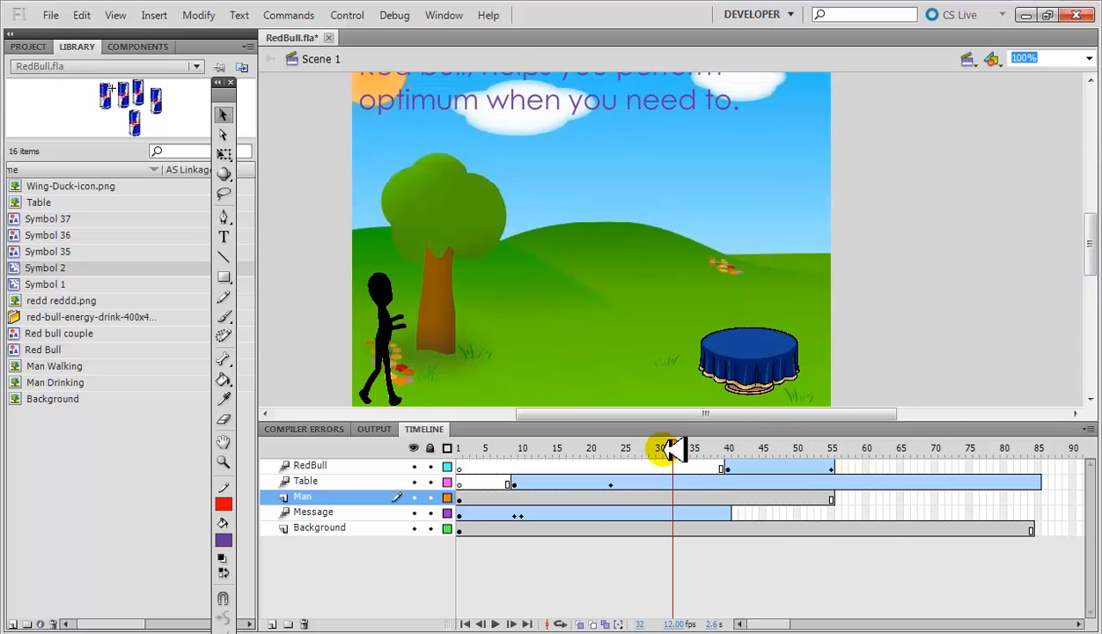
drag(684, 437, 838, 450)
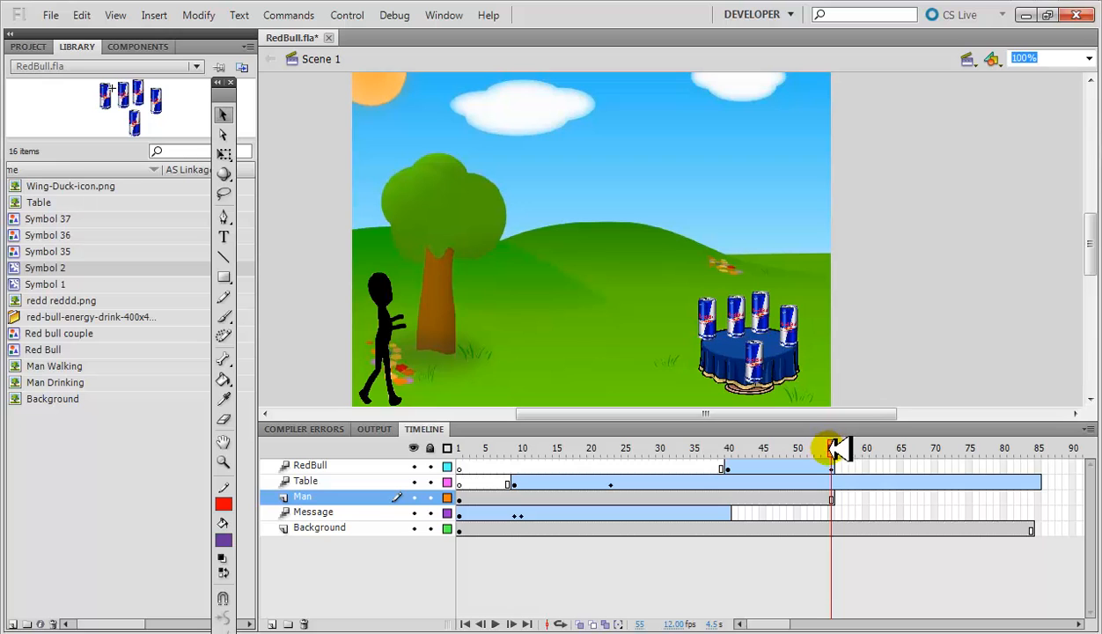
click(841, 499)
right_click(846, 494)
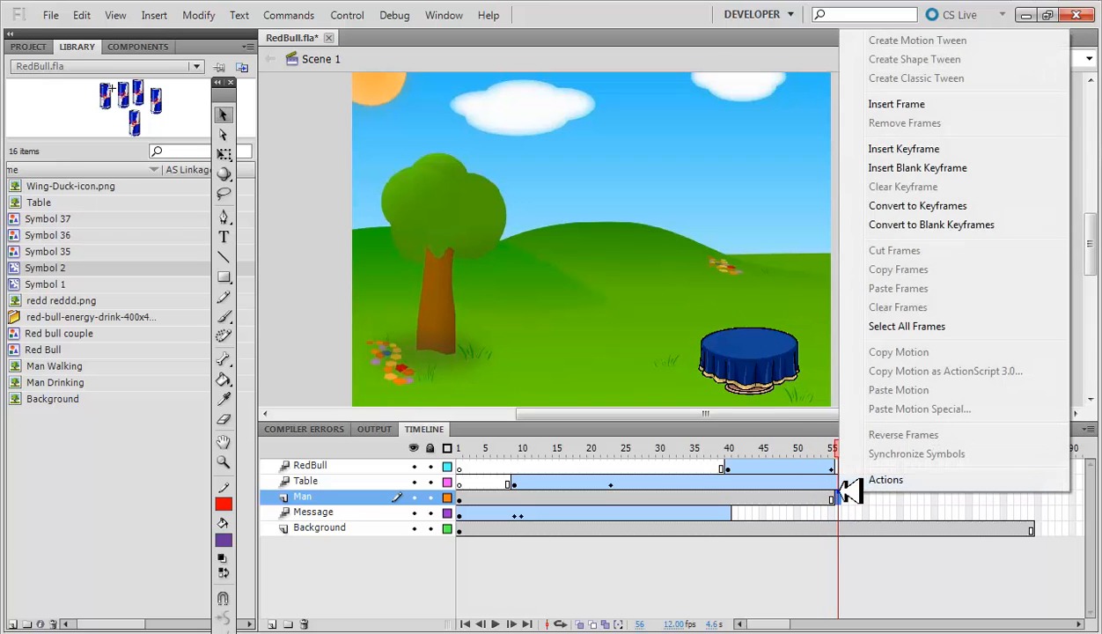
click(880, 149)
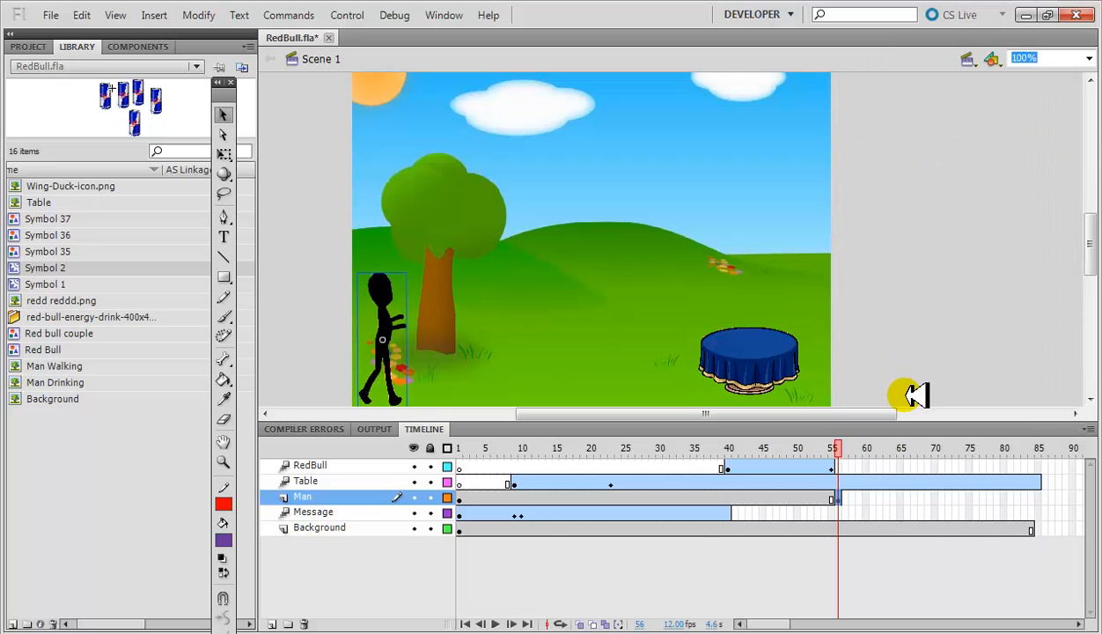
- Extend the Man layer to frame 65 by inserting a frame there
click(903, 495)
right_click(904, 494)
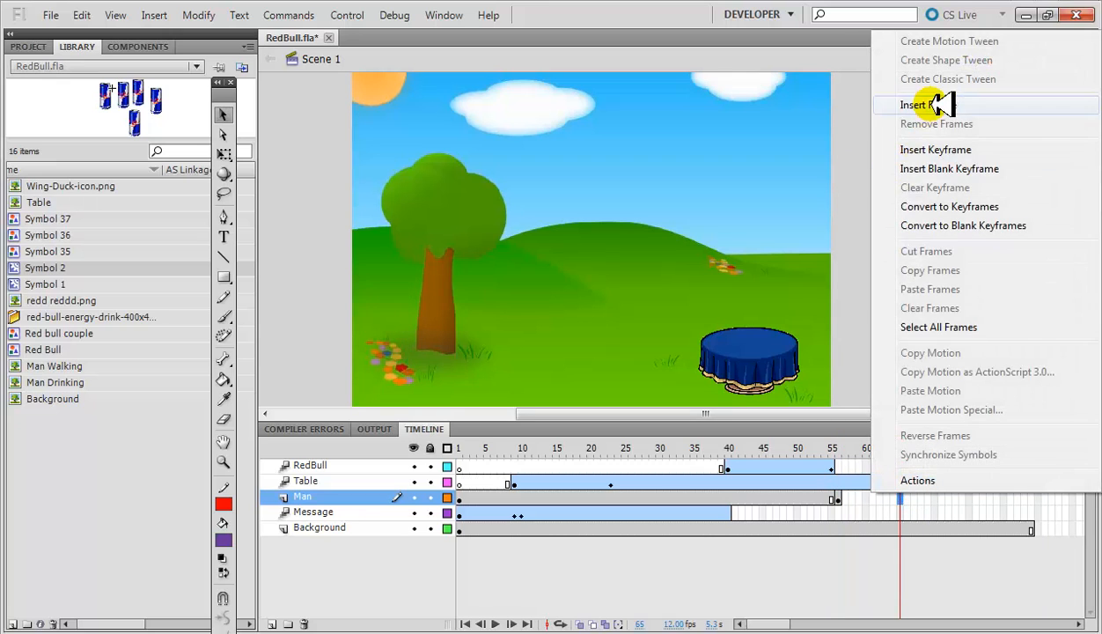
click(934, 105)
- Create a motion tween for the man at frame 56, converting him to a symbol, and move him beside the table at frame 65
drag(907, 450, 839, 468)
click(841, 500)
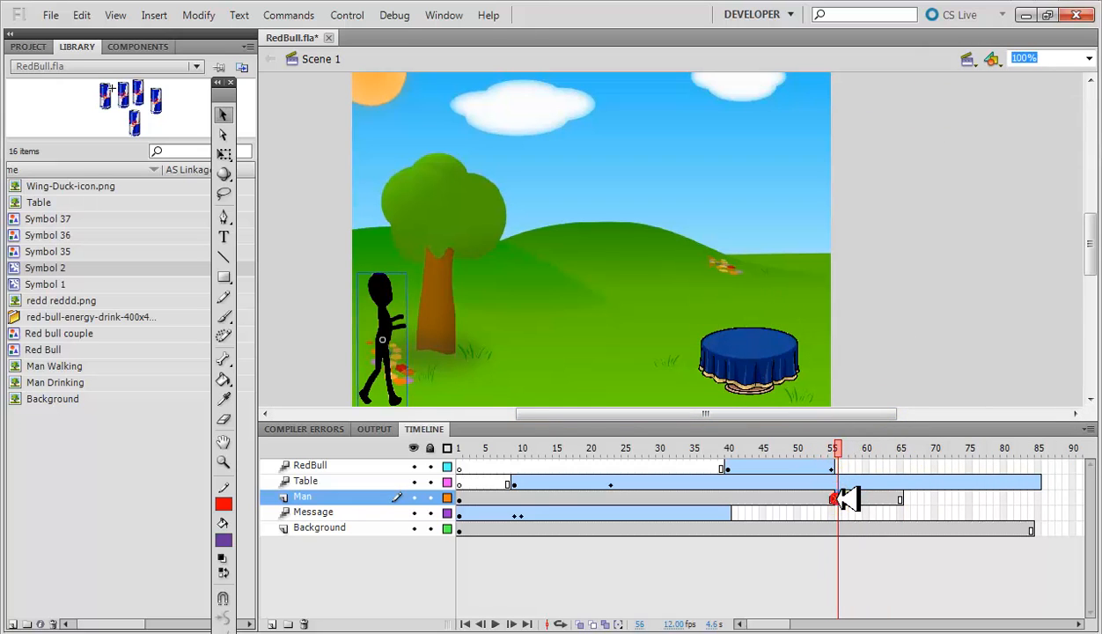
right_click(403, 307)
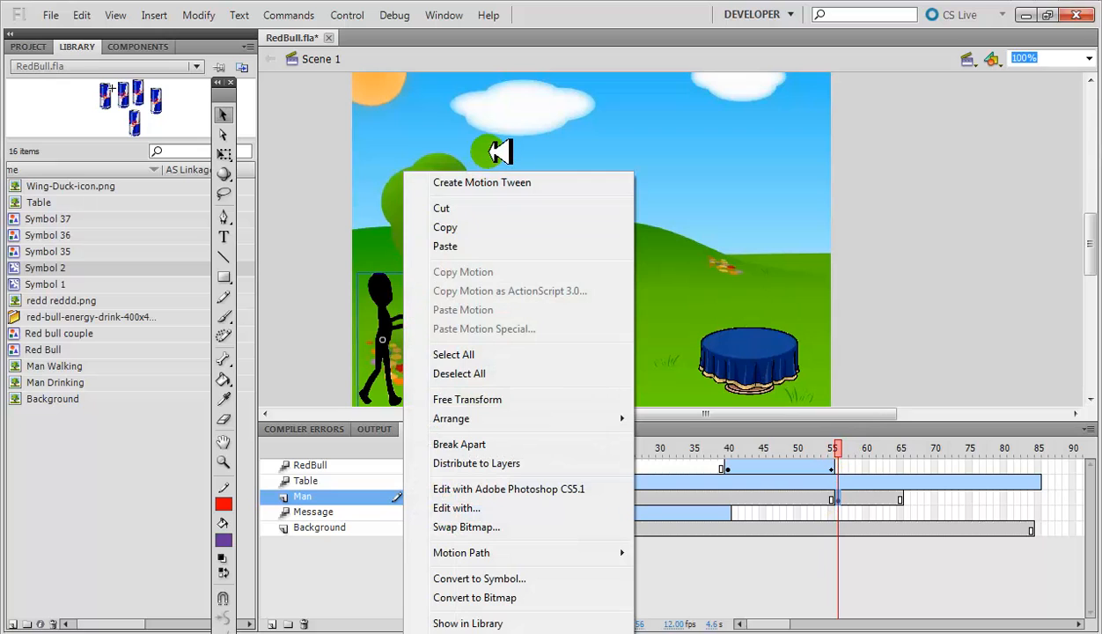
click(502, 181)
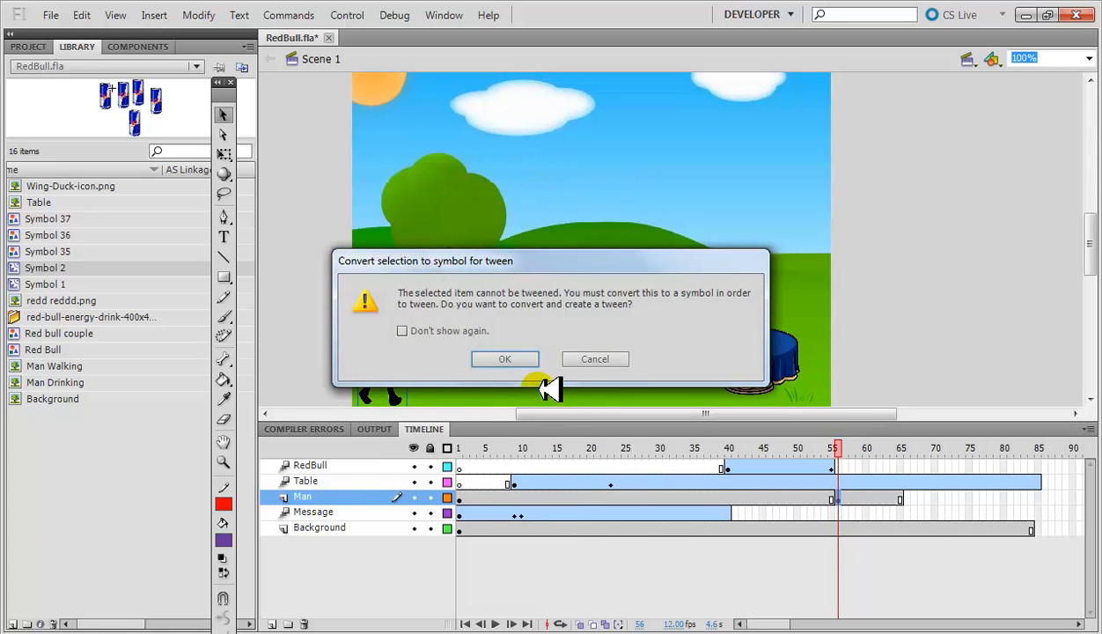
click(527, 359)
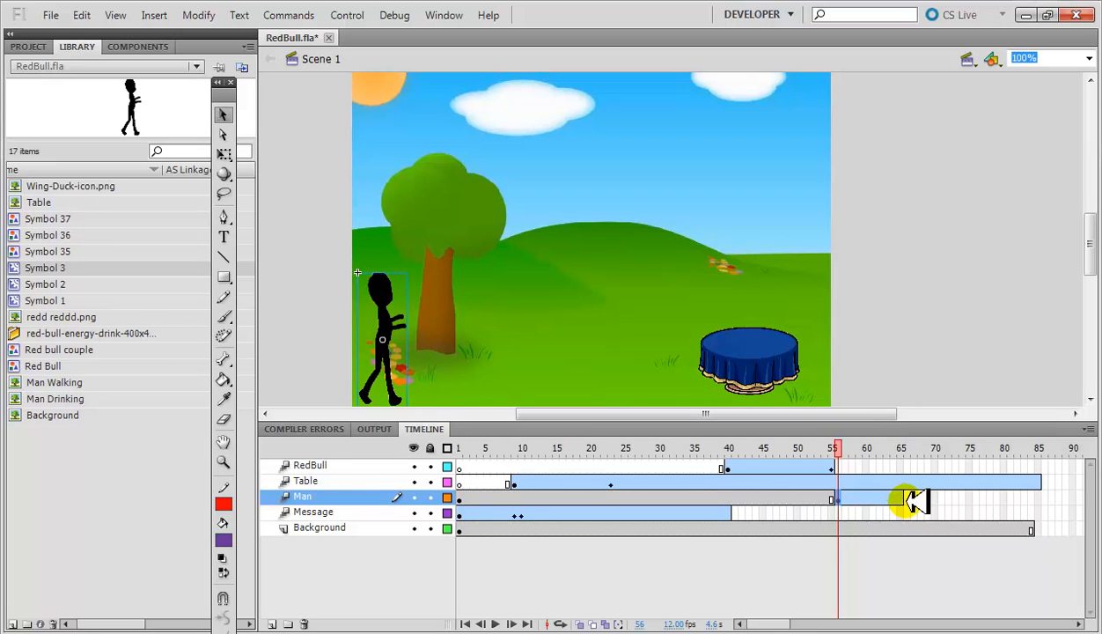
drag(910, 500, 905, 502)
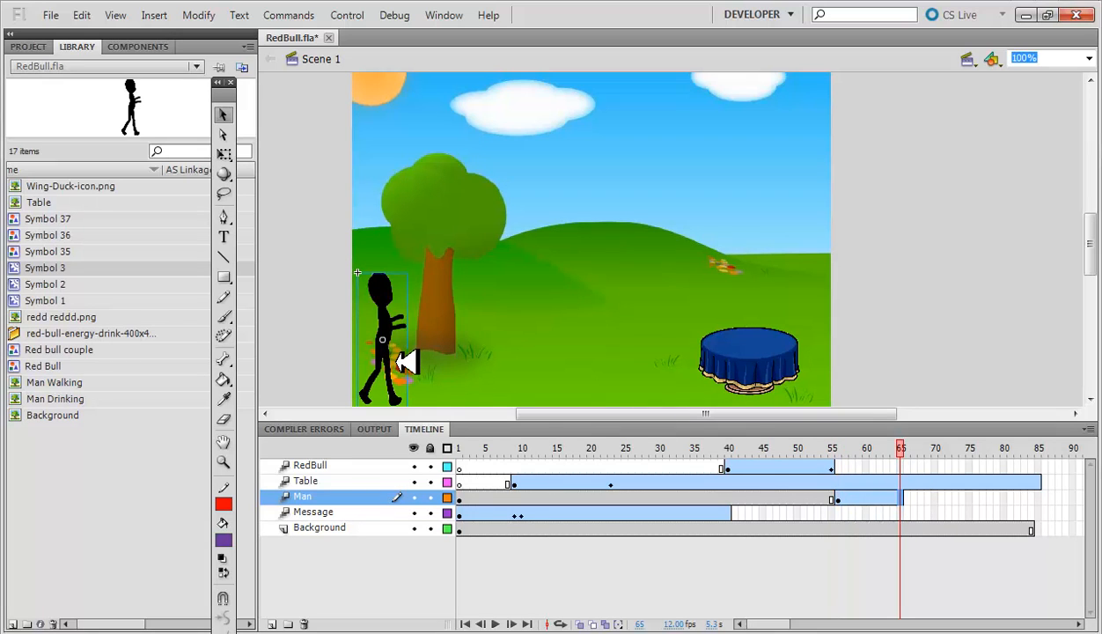
drag(376, 348, 692, 343)
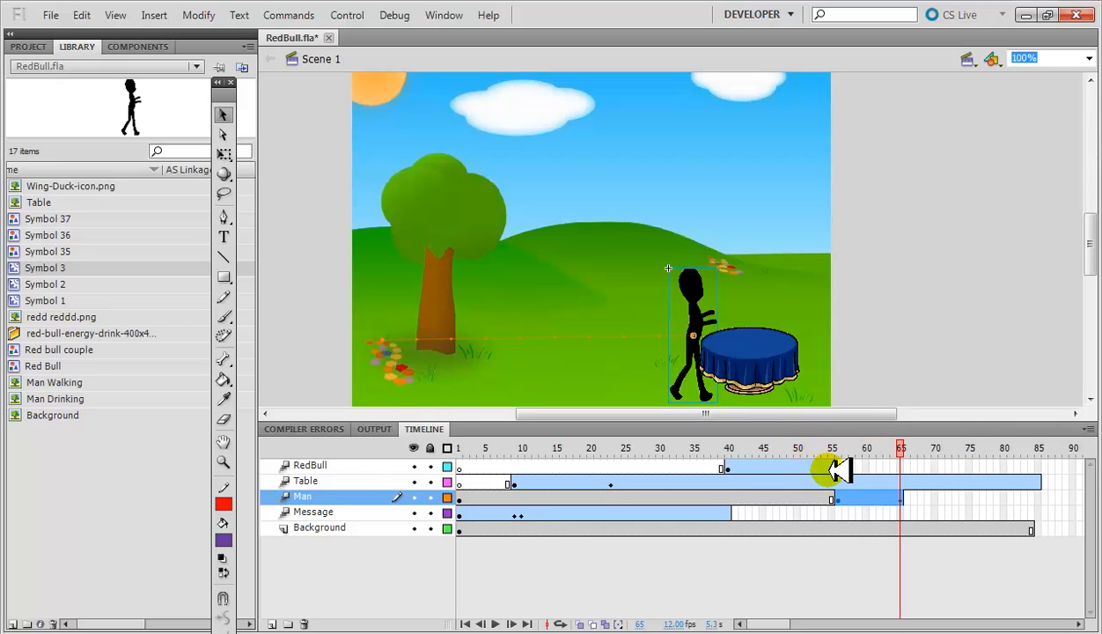
- Insert a frame at frame 65 in the RedBull layer to keep the cans on the table
click(832, 466)
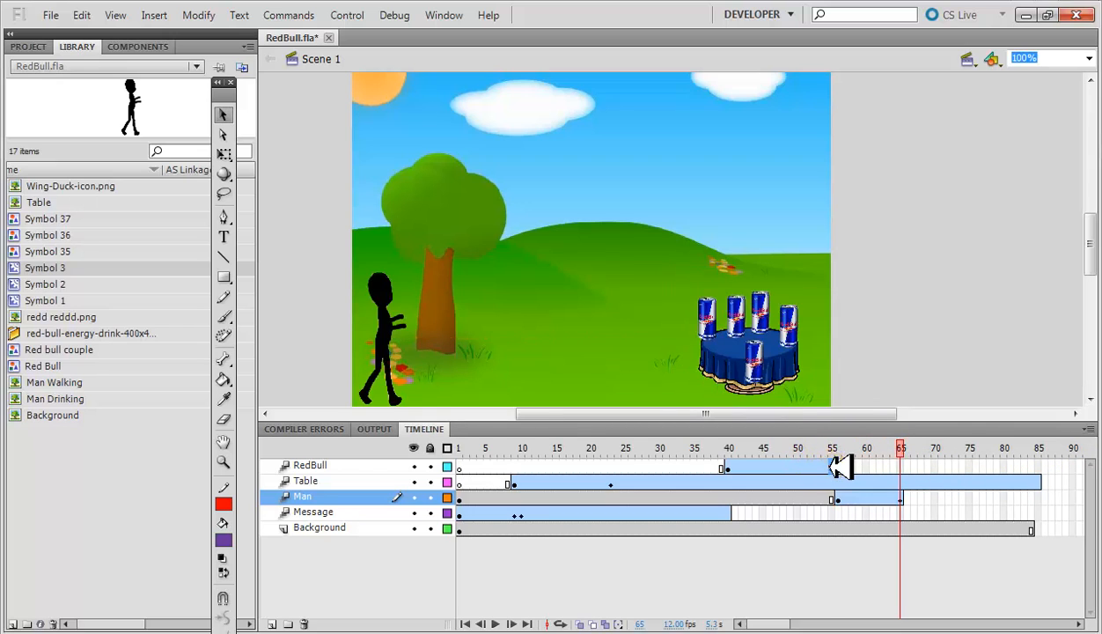
right_click(901, 467)
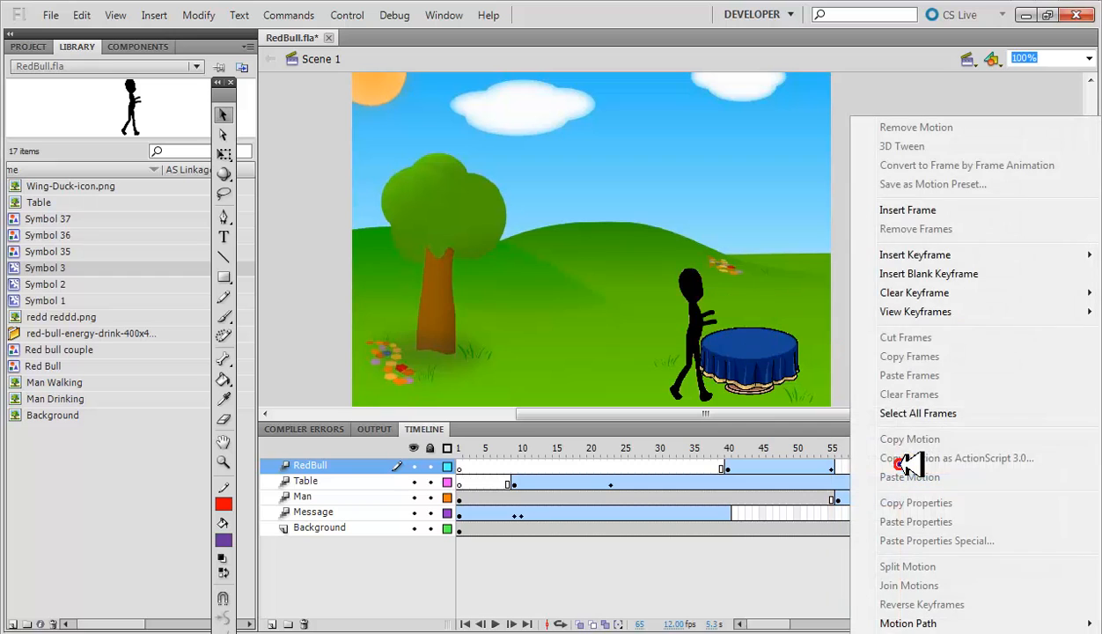
click(916, 212)
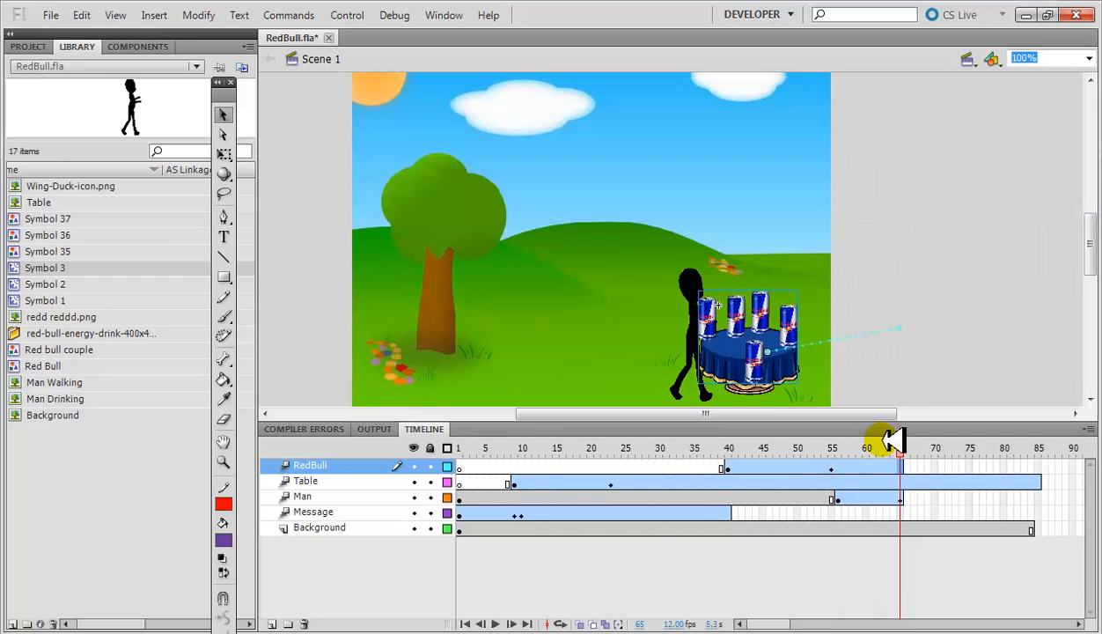
- Test the movie to preview the animation, and return to frame 65 of the timeline
key(ctrl+Return)
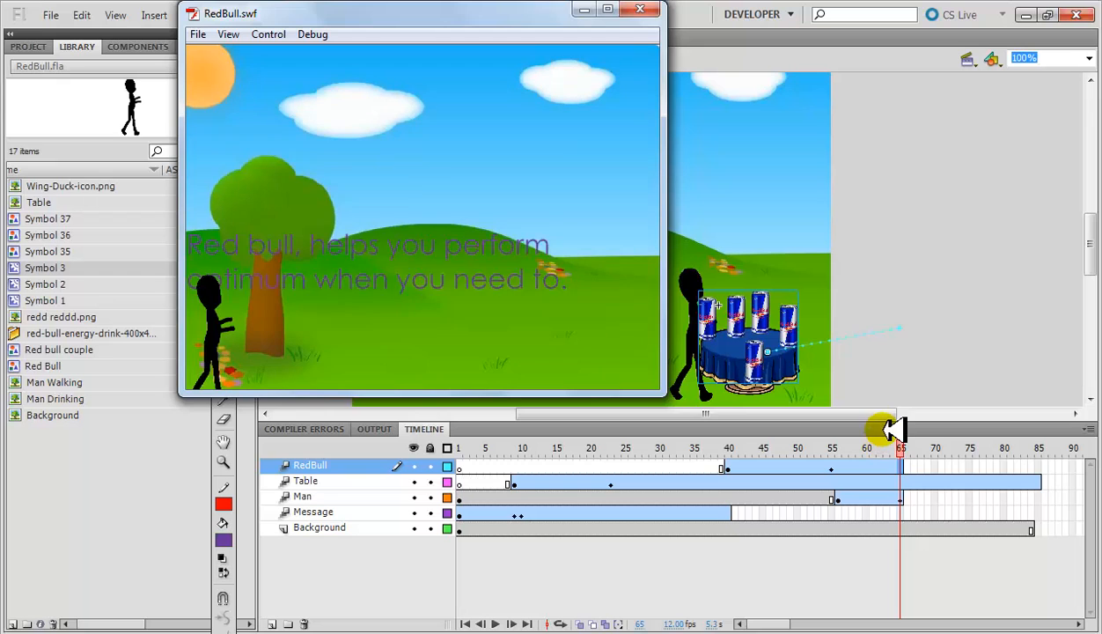
click(643, 11)
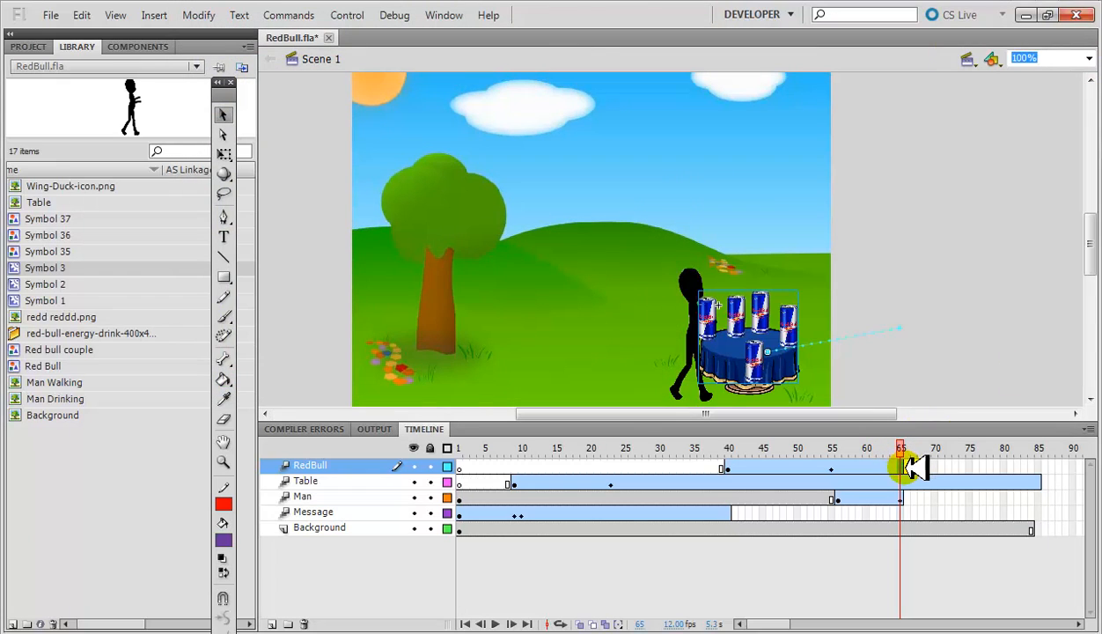
click(907, 465)
click(903, 447)
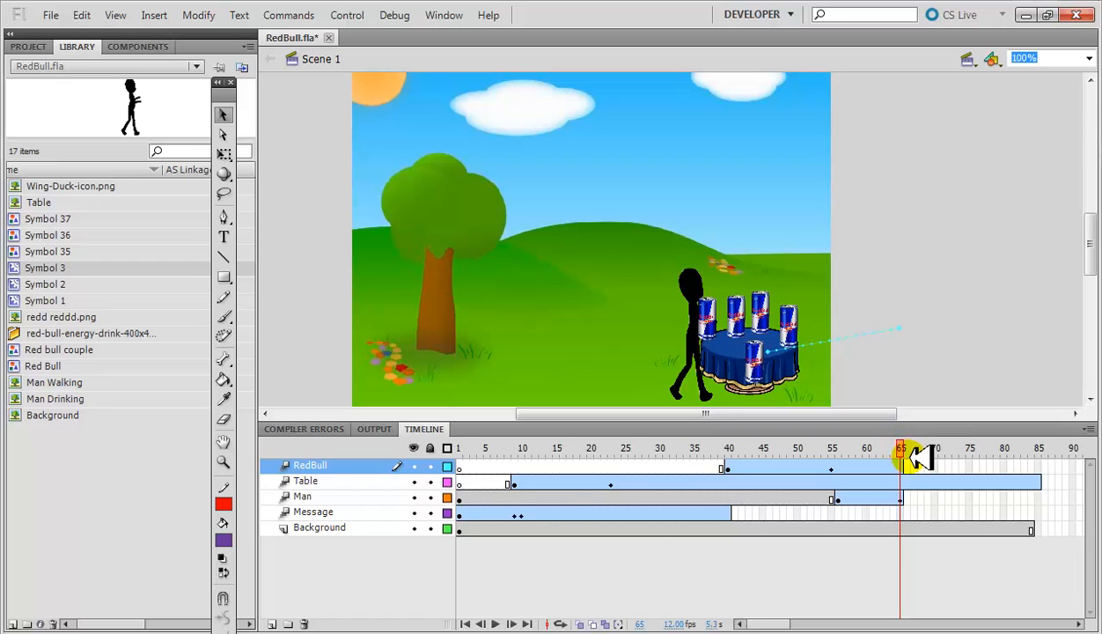
- Extend the Man layer's motion tween to frame 67
click(871, 510)
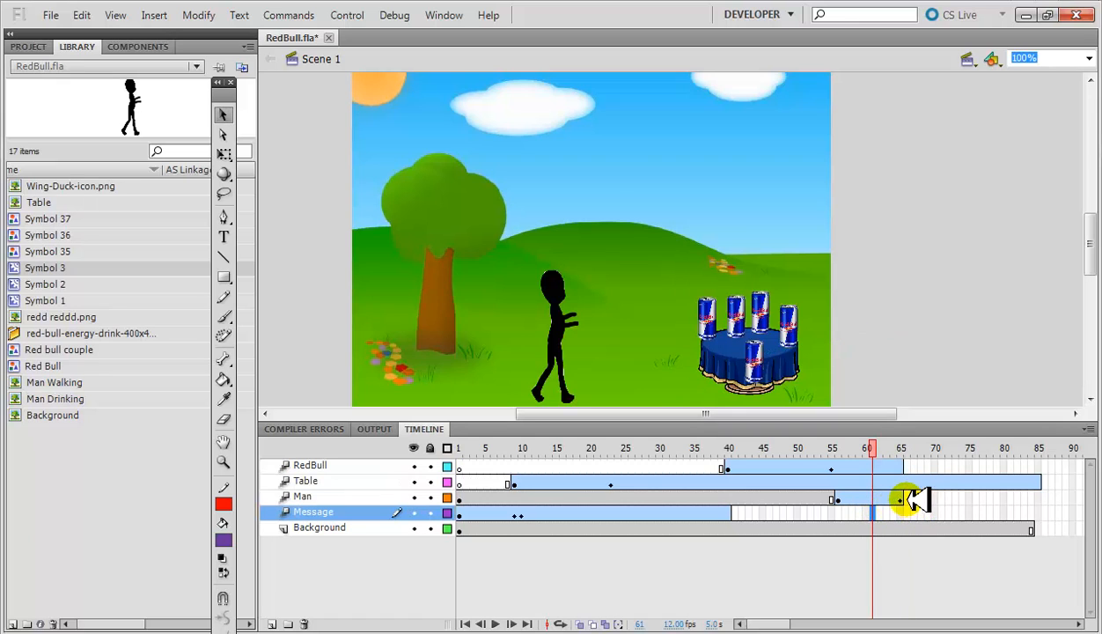
click(905, 498)
click(914, 498)
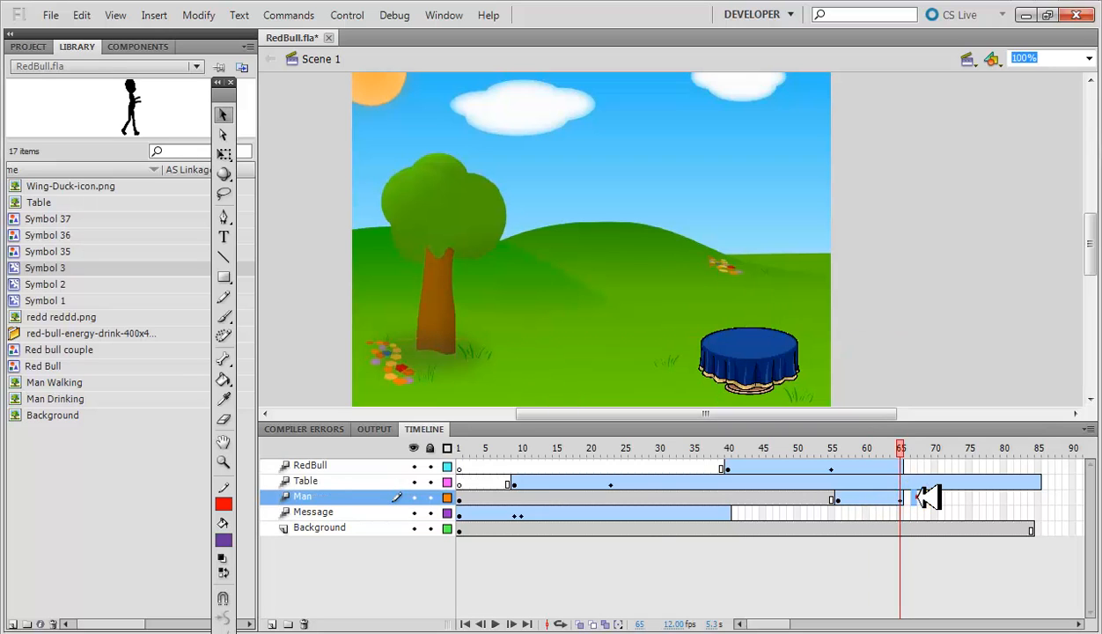
right_click(918, 498)
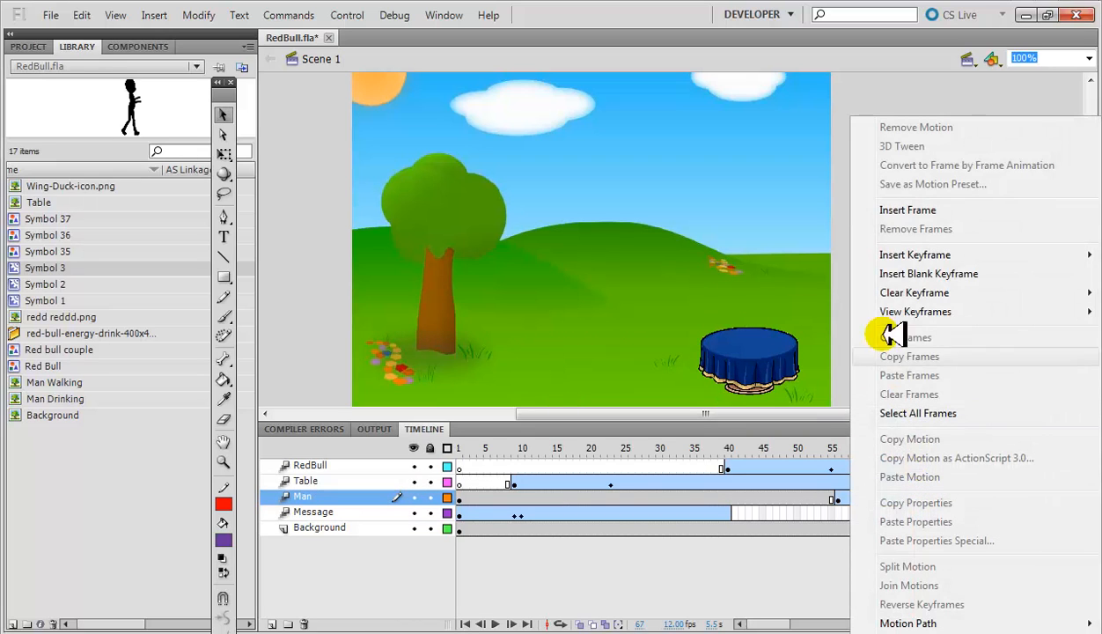
click(893, 208)
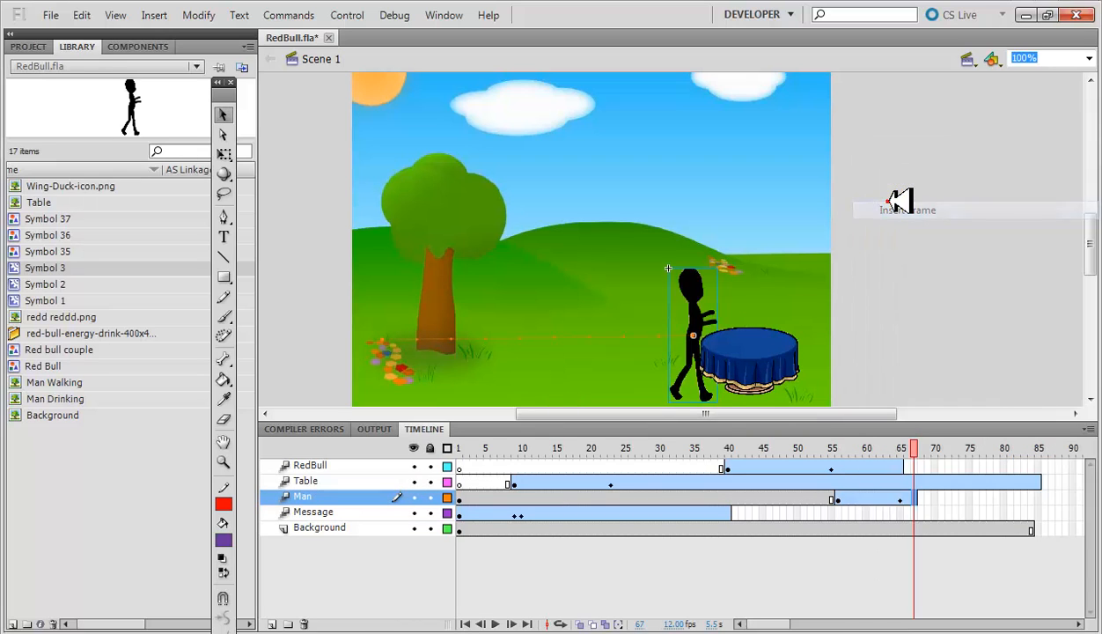
- Insert a position keyframe for the man at frame 68
click(922, 498)
right_click(924, 498)
mouse_move(949, 254)
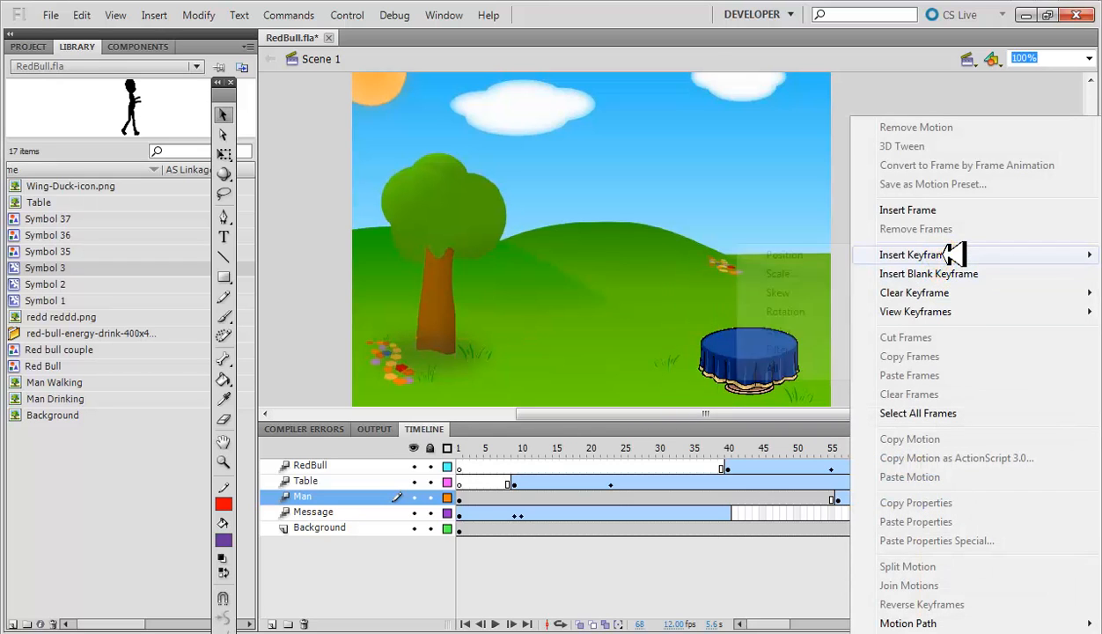
click(841, 254)
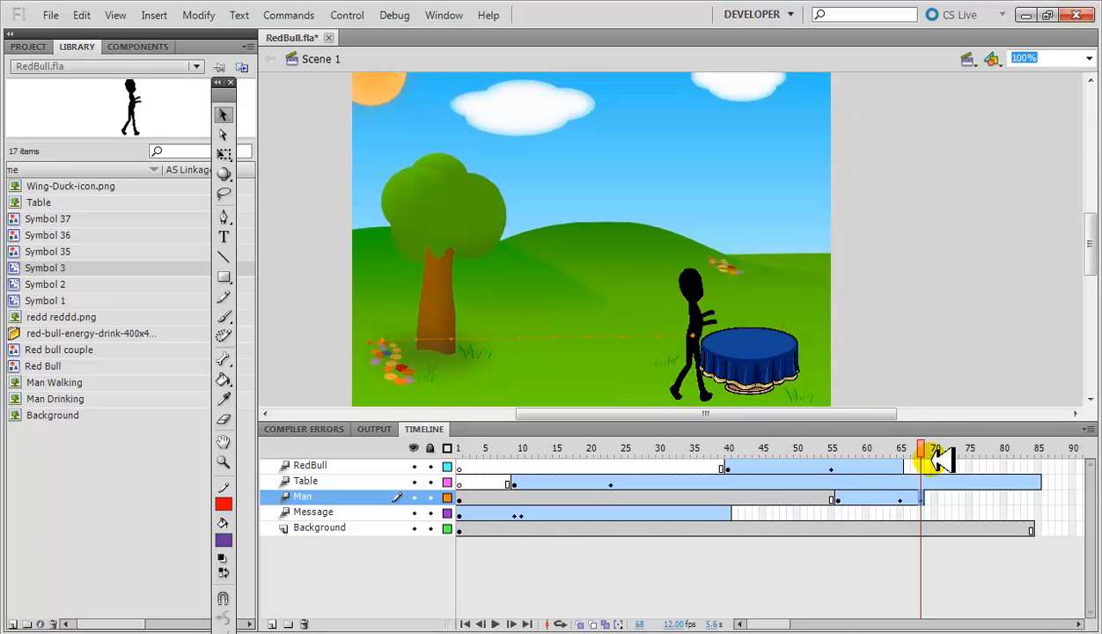
- Extend the Man layer's motion tween to frame 75
mouse_move(940, 458)
mouse_down()
mouse_move(928, 443)
mouse_move(891, 443)
mouse_move(935, 450)
mouse_up()
click(930, 503)
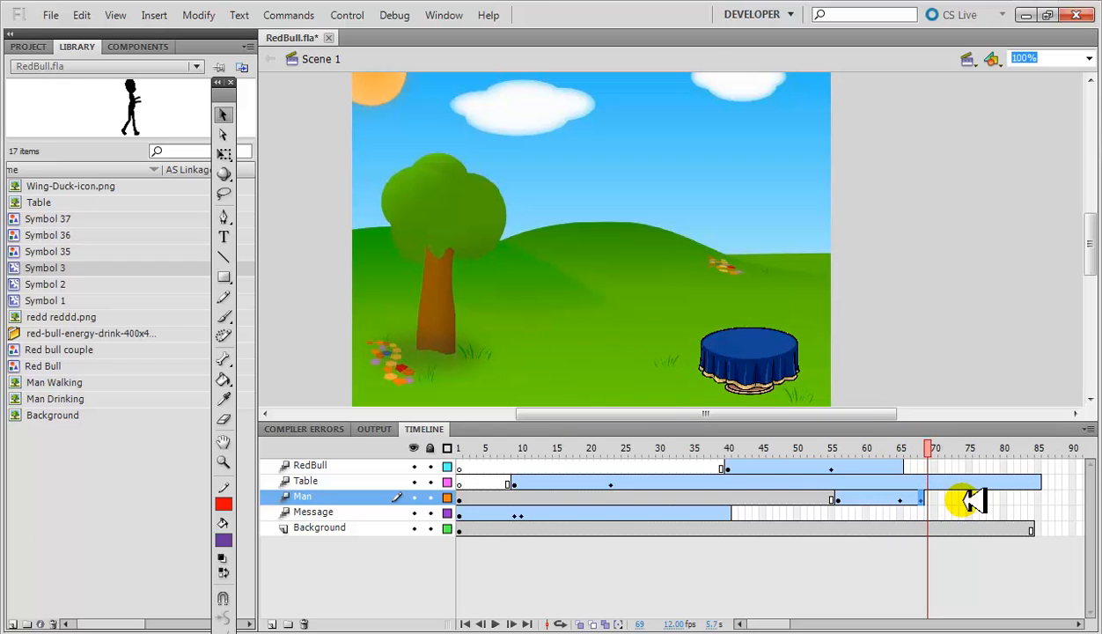
right_click(973, 499)
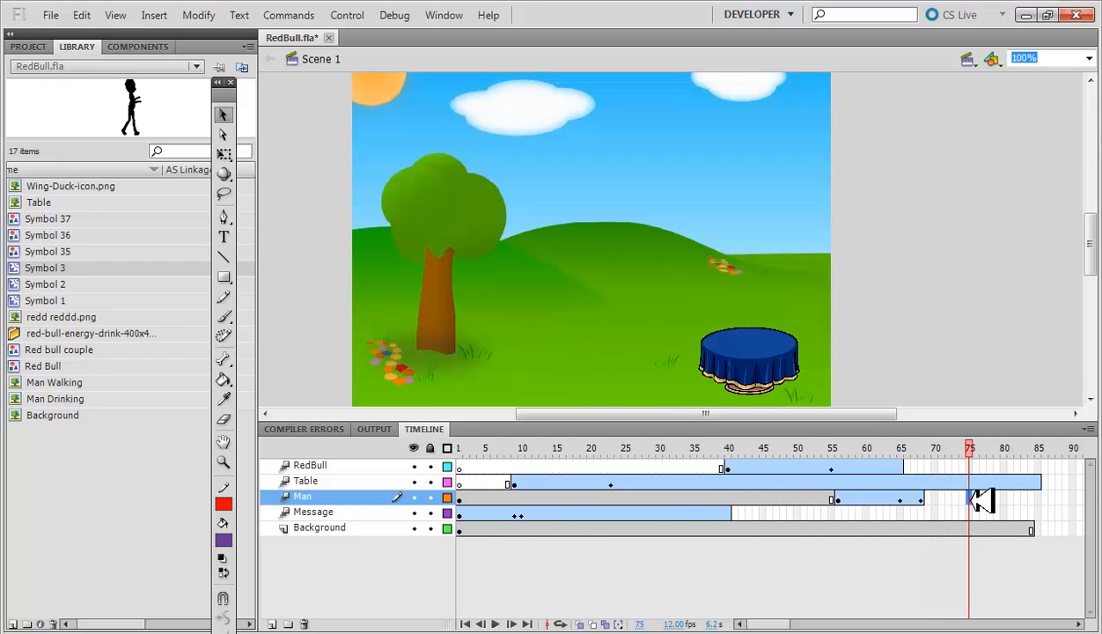
click(951, 215)
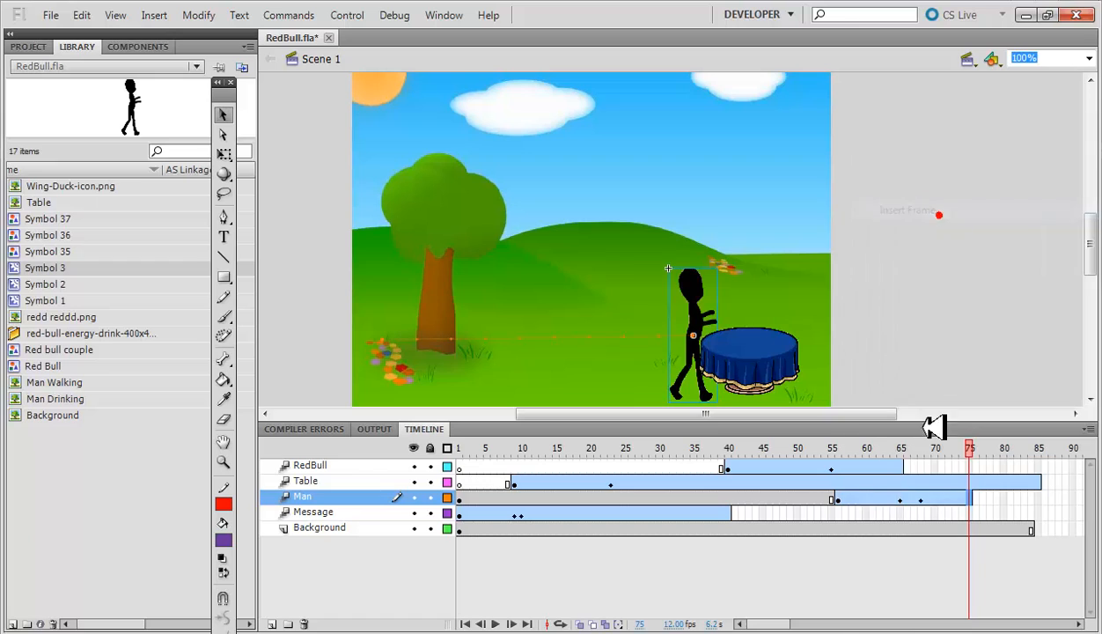
- Move the man up into the sky above the table at frame 75
click(921, 499)
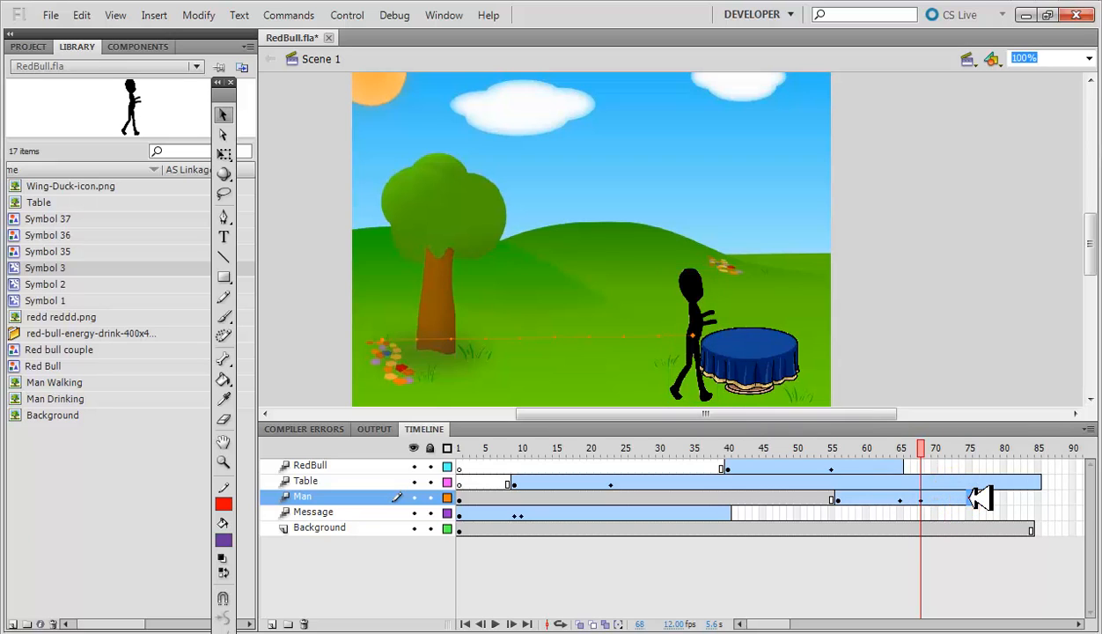
click(969, 498)
key(F5)
drag(668, 268, 780, 140)
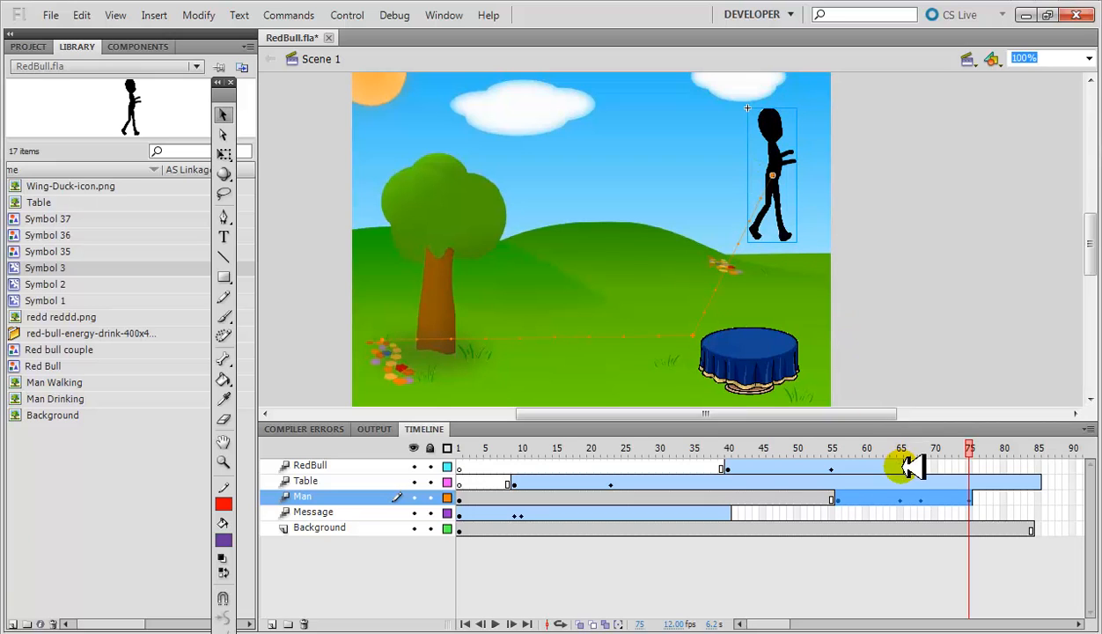
- Extend the RedBull layer to frame 66 by inserting a frame there
click(900, 467)
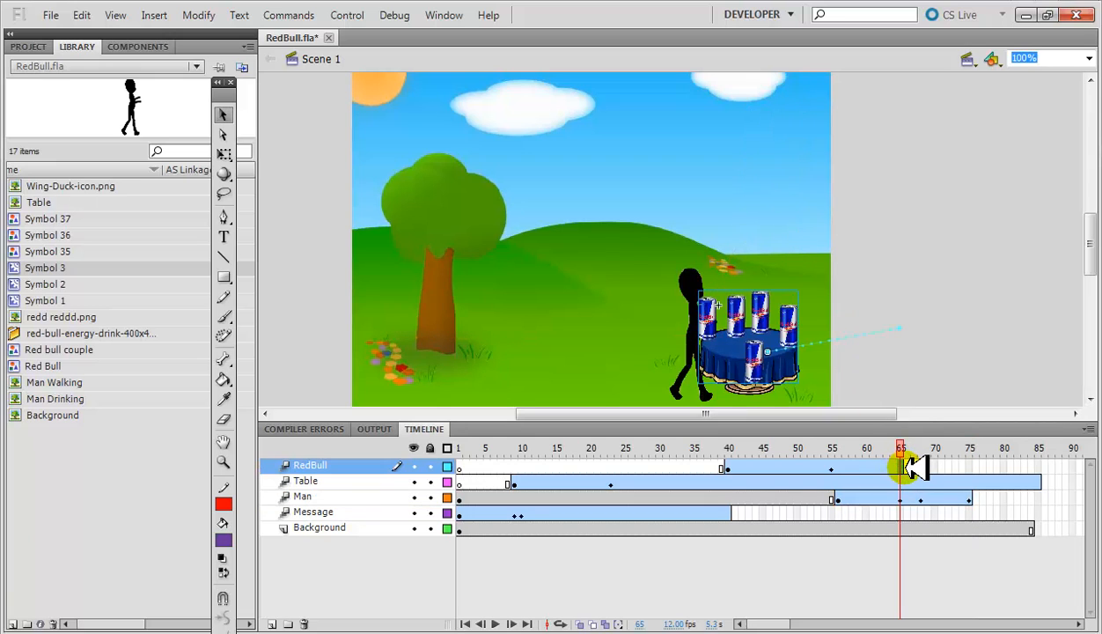
click(907, 466)
click(907, 467)
right_click(909, 467)
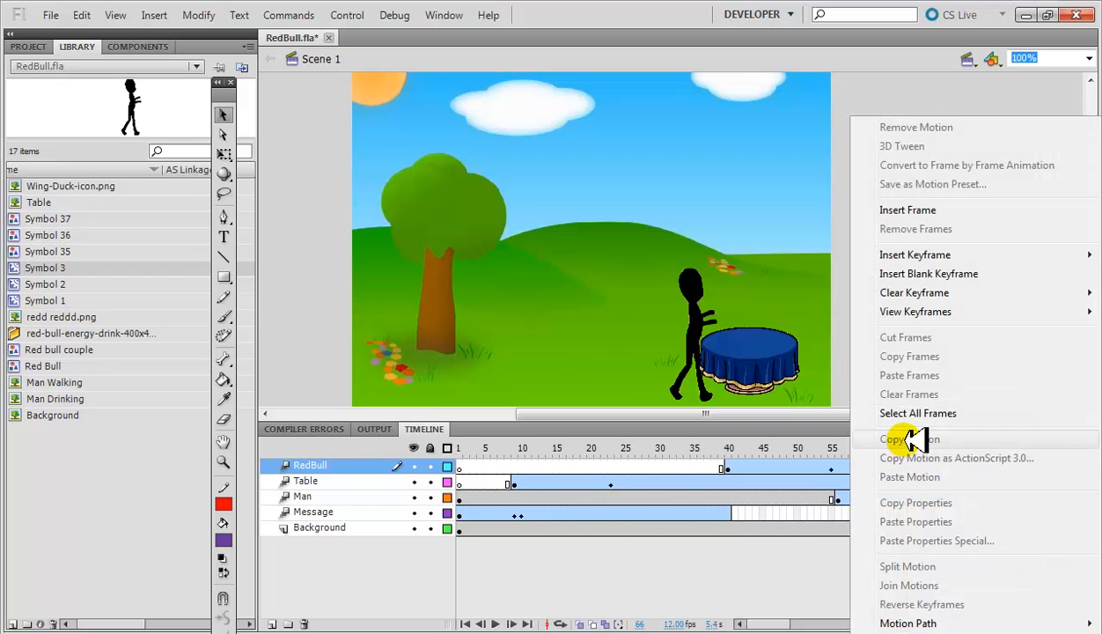
click(767, 208)
click(906, 467)
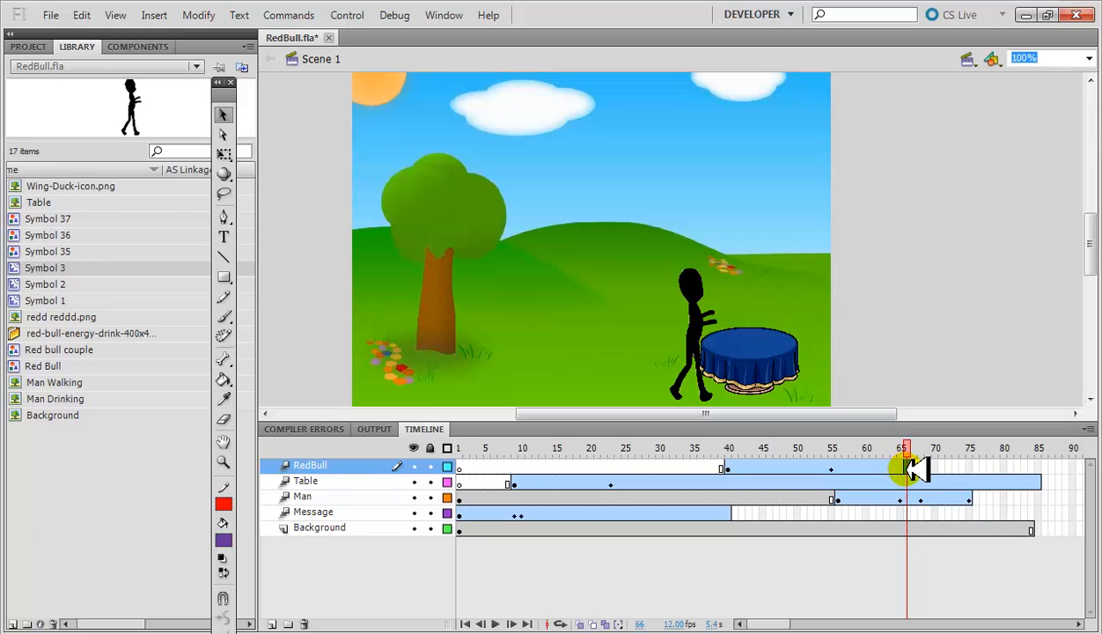
right_click(914, 470)
click(911, 213)
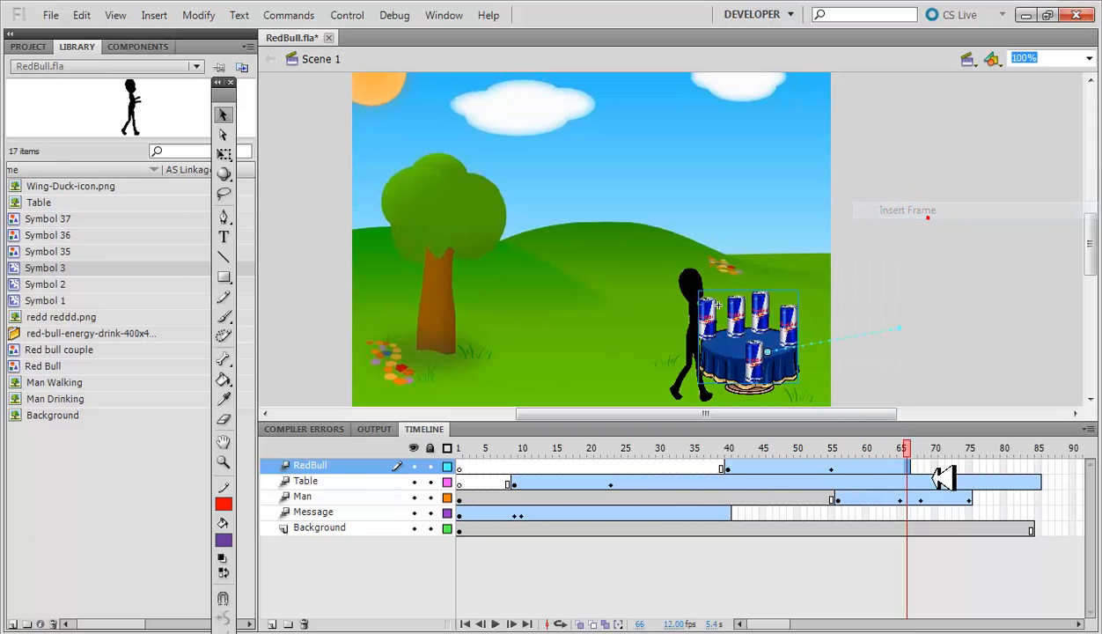
- Insert a keyframe for the cans at frame 66 of the RedBull layer
right_click(910, 467)
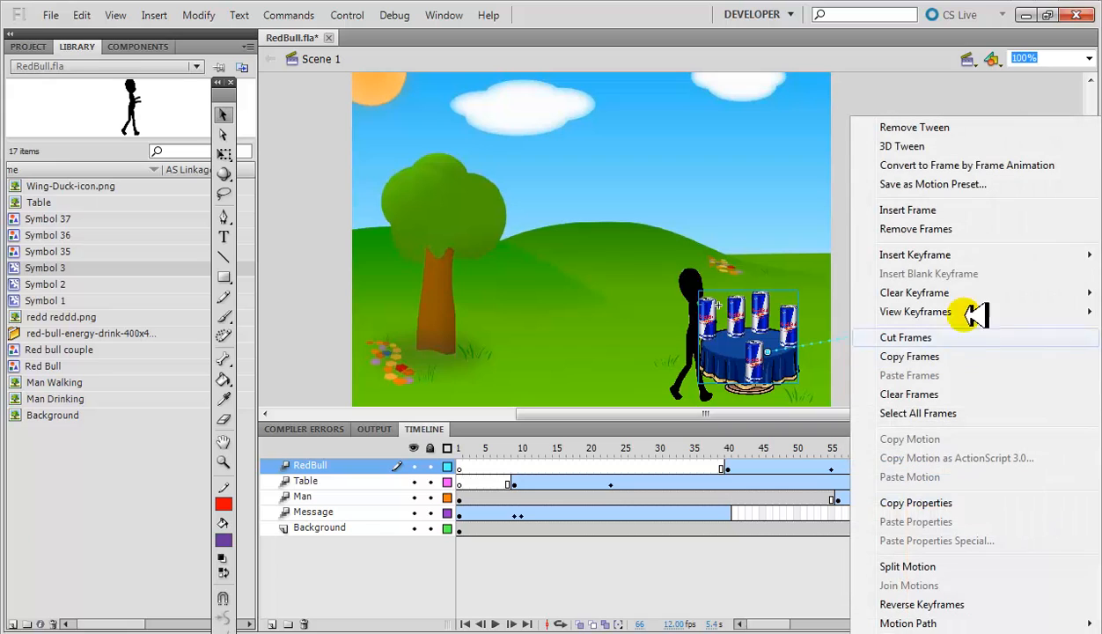
click(964, 253)
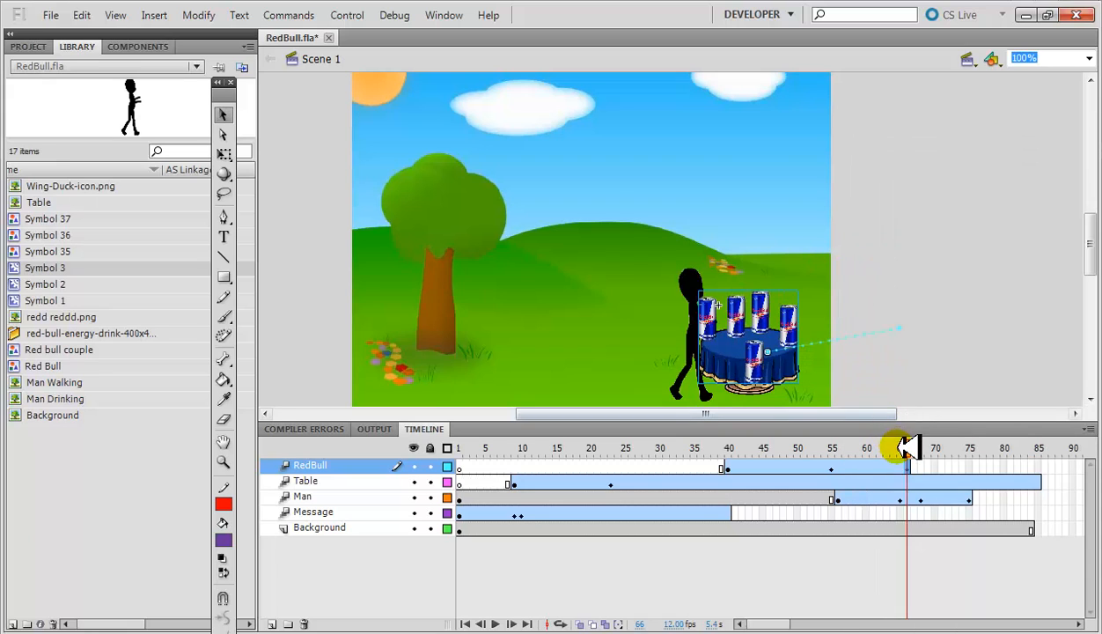
mouse_move(916, 445)
mouse_down()
mouse_move(891, 443)
mouse_move(915, 444)
mouse_up()
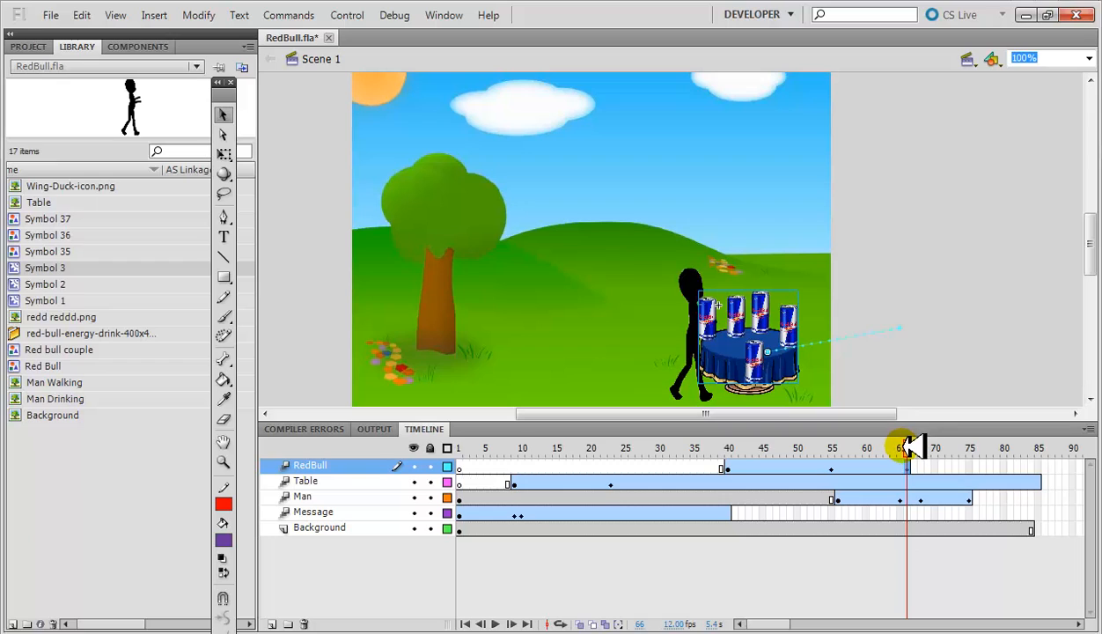
- Insert a position keyframe for the cans at frame 67 of the RedBull layer
click(906, 466)
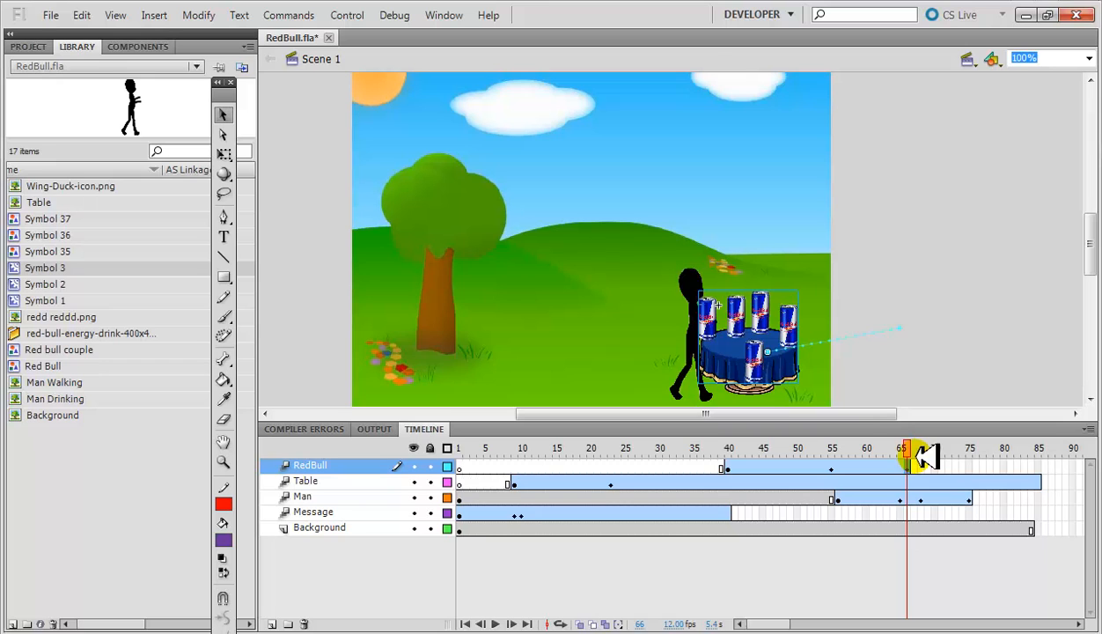
click(915, 465)
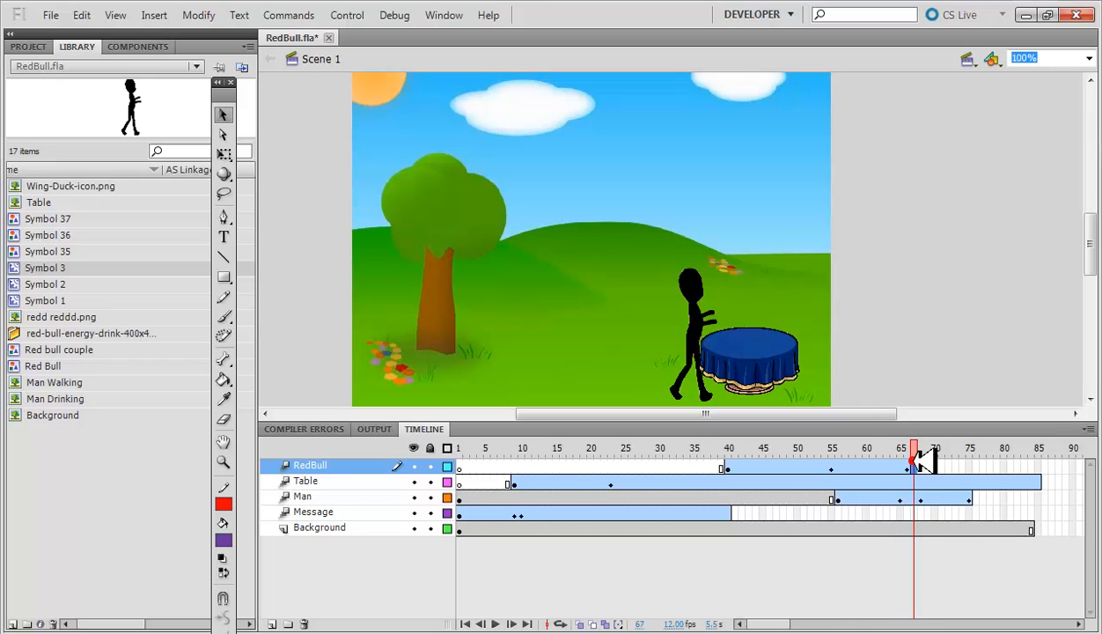
right_click(915, 466)
mouse_move(916, 254)
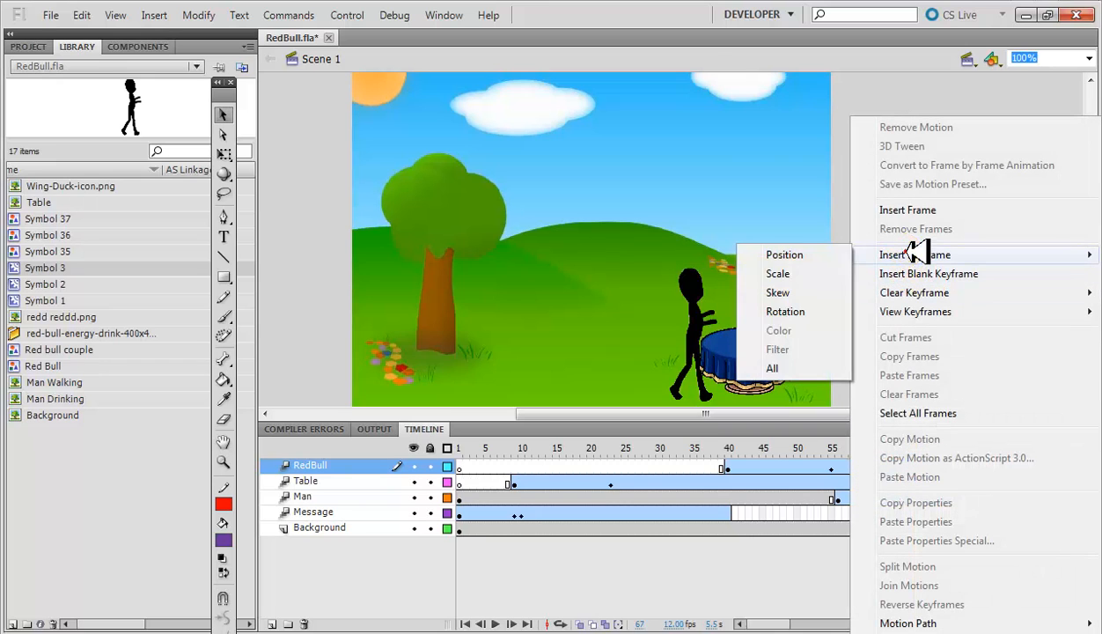
click(805, 253)
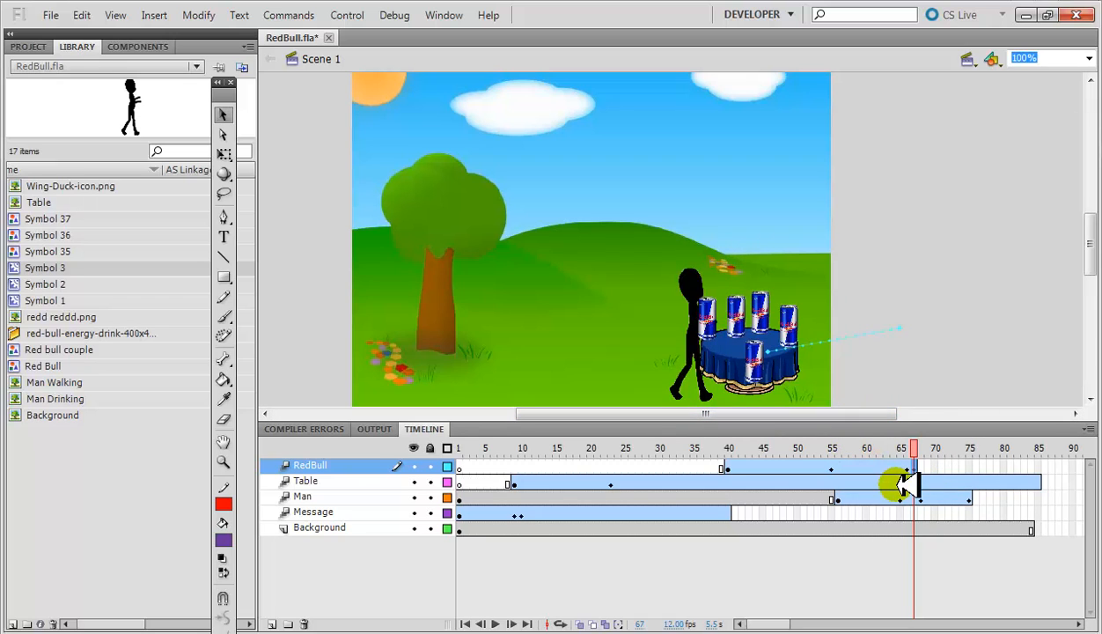
- Save the file and remove the cans' frame 67 from the RedBull layer
key(ctrl+s)
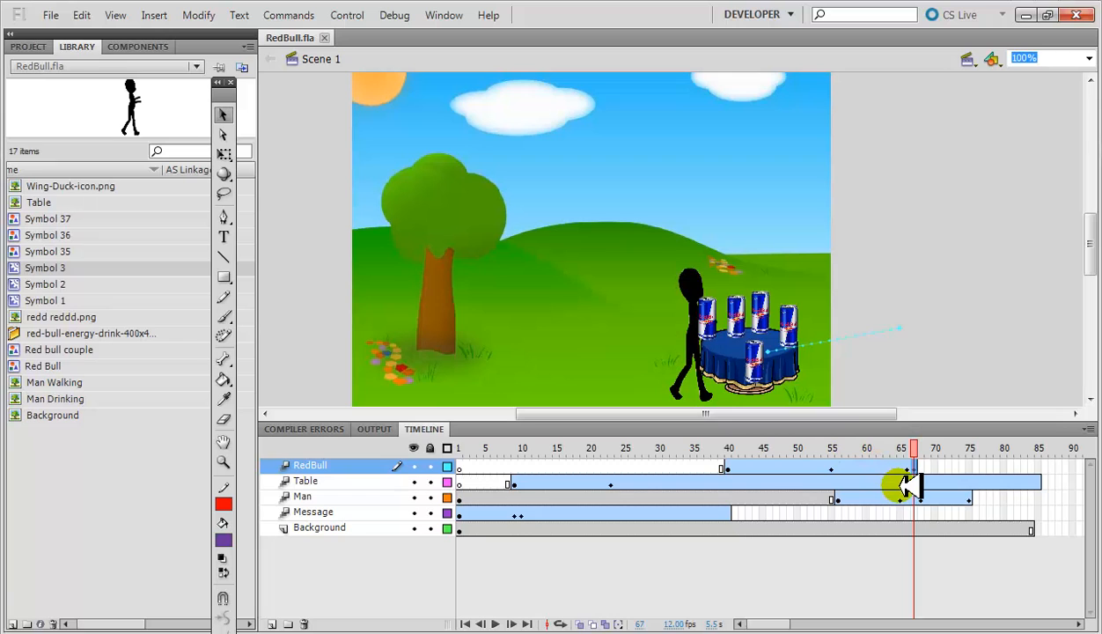
drag(916, 465, 935, 465)
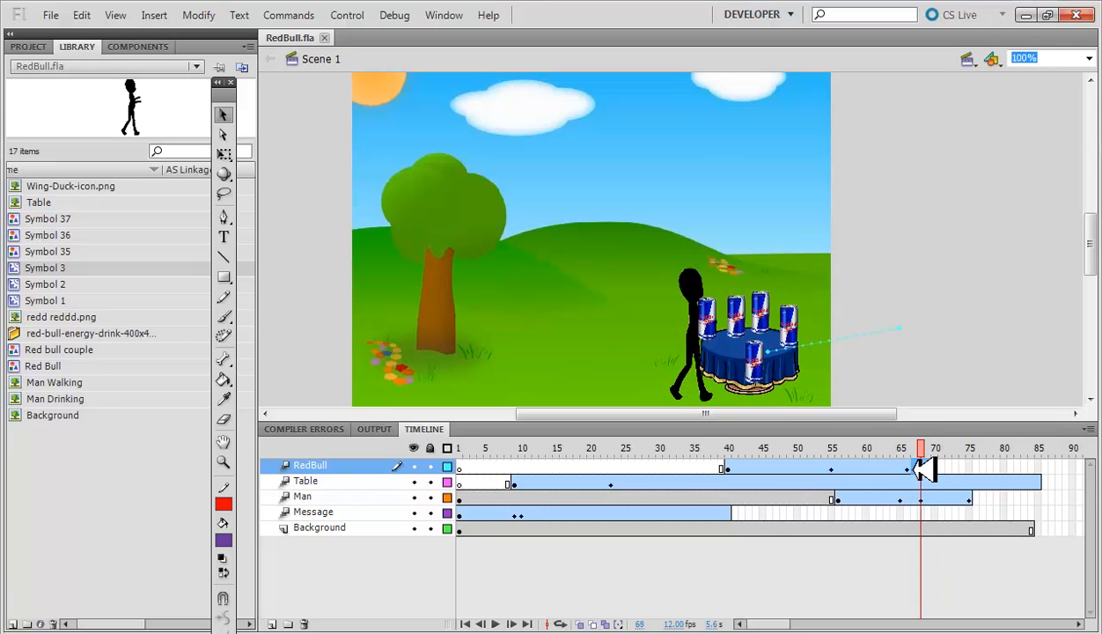
click(913, 465)
right_click(915, 464)
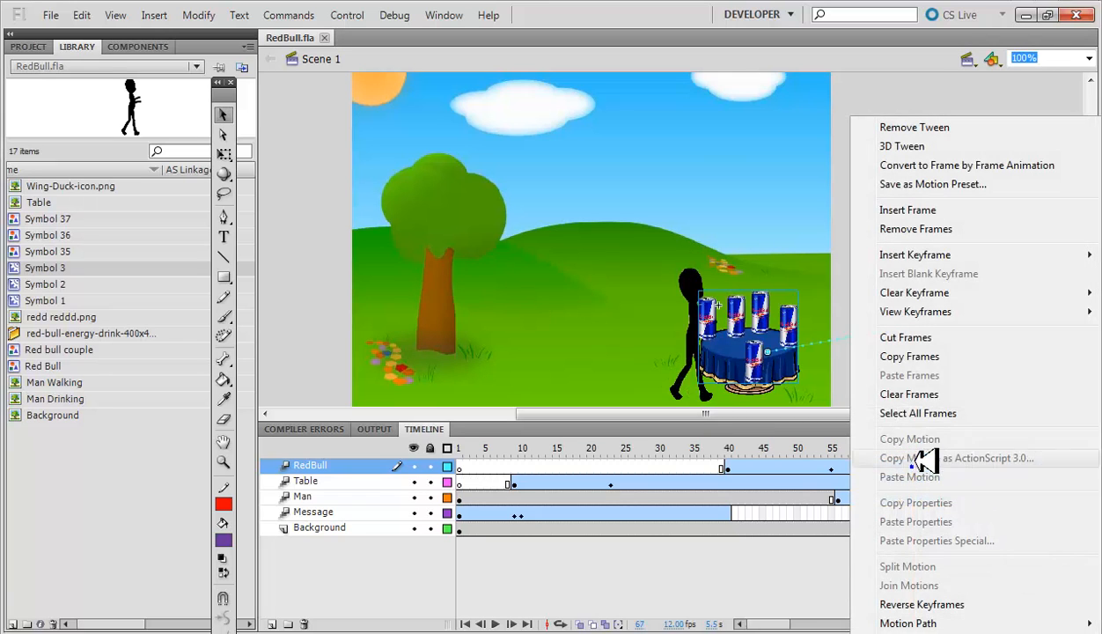
click(915, 229)
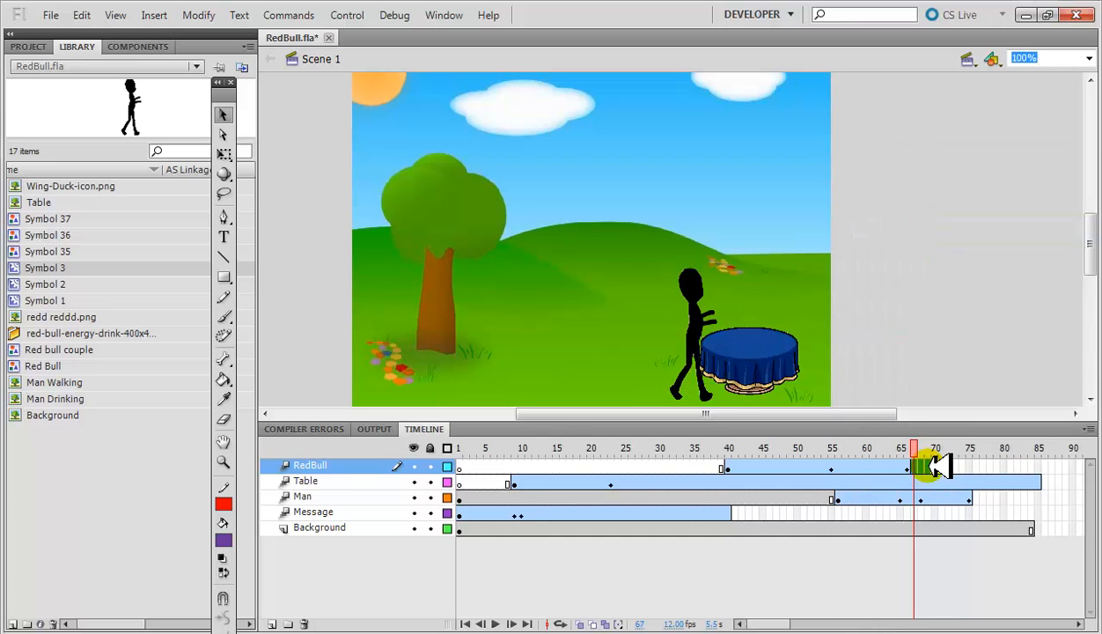
click(928, 468)
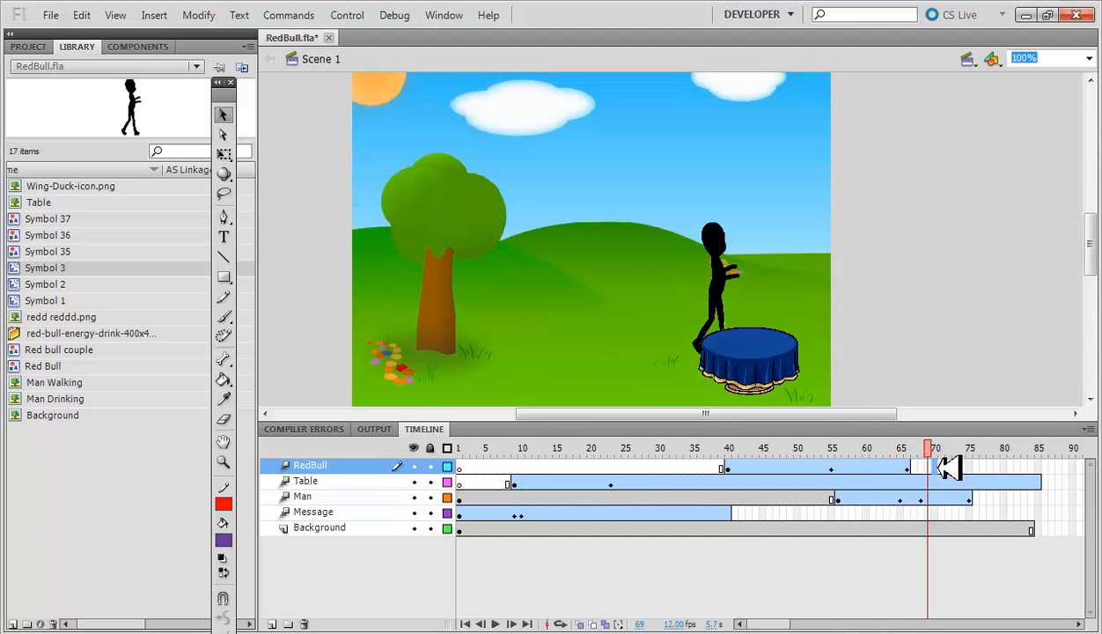
key(period)
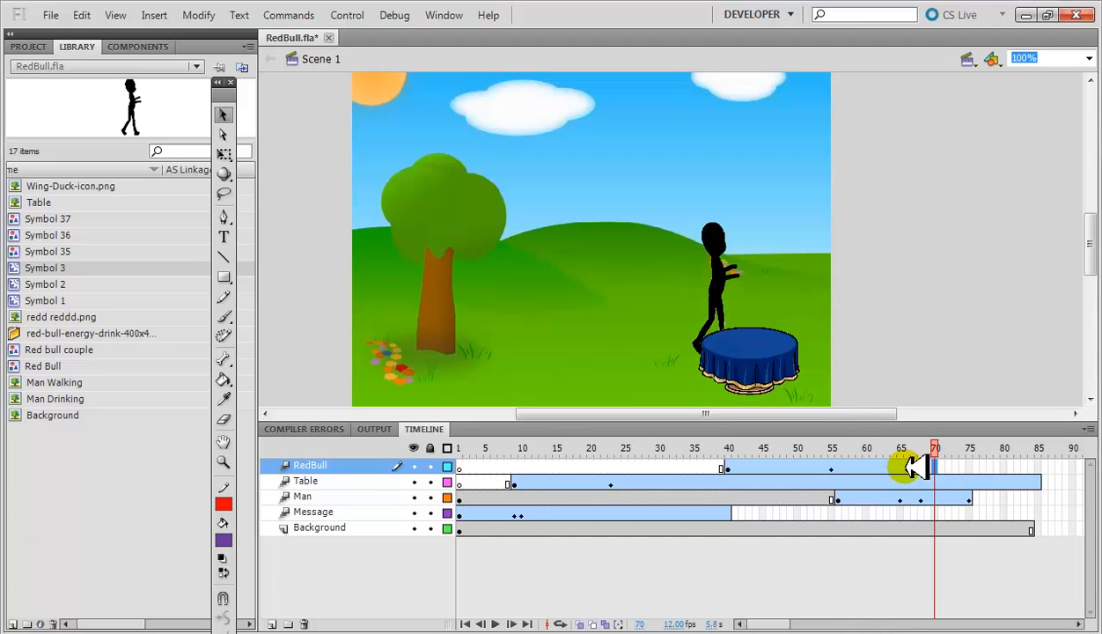
click(907, 466)
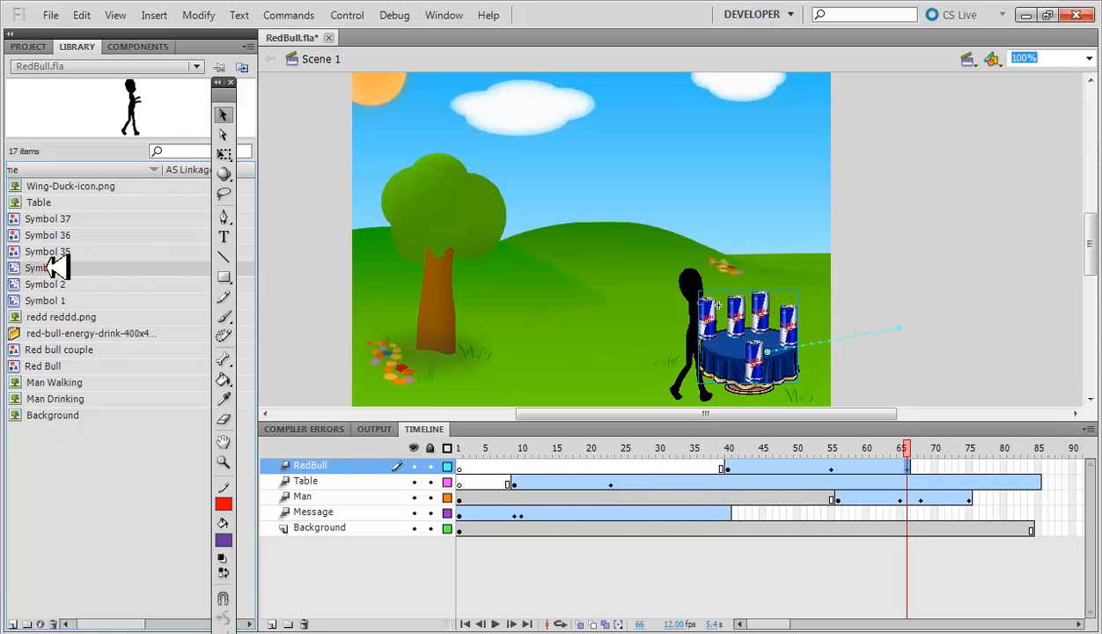
drag(48, 267, 825, 308)
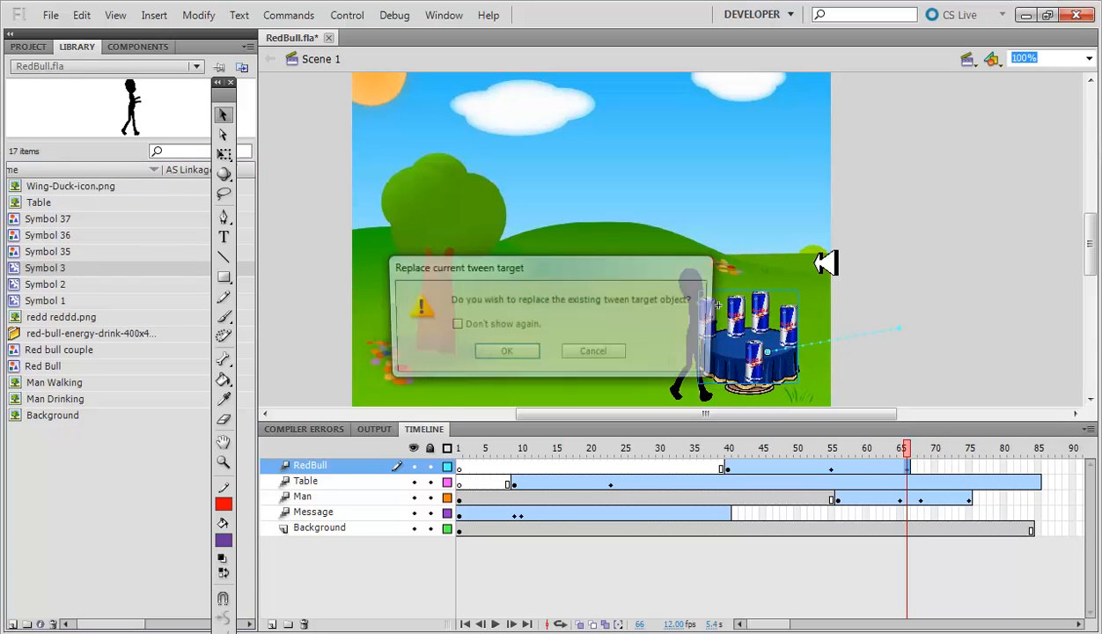
click(506, 351)
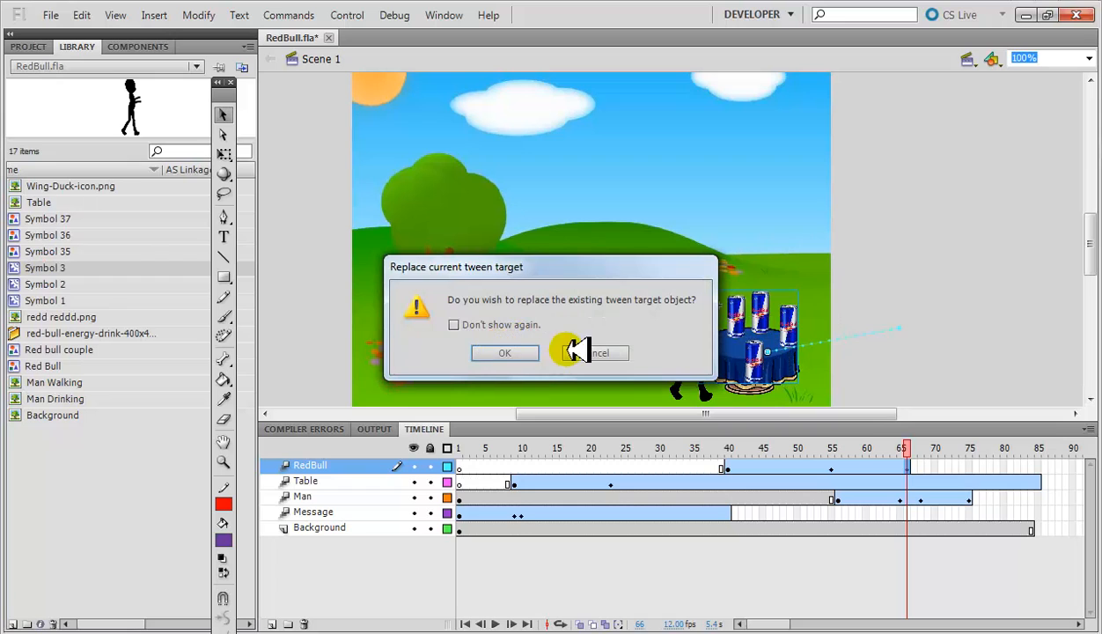
click(606, 352)
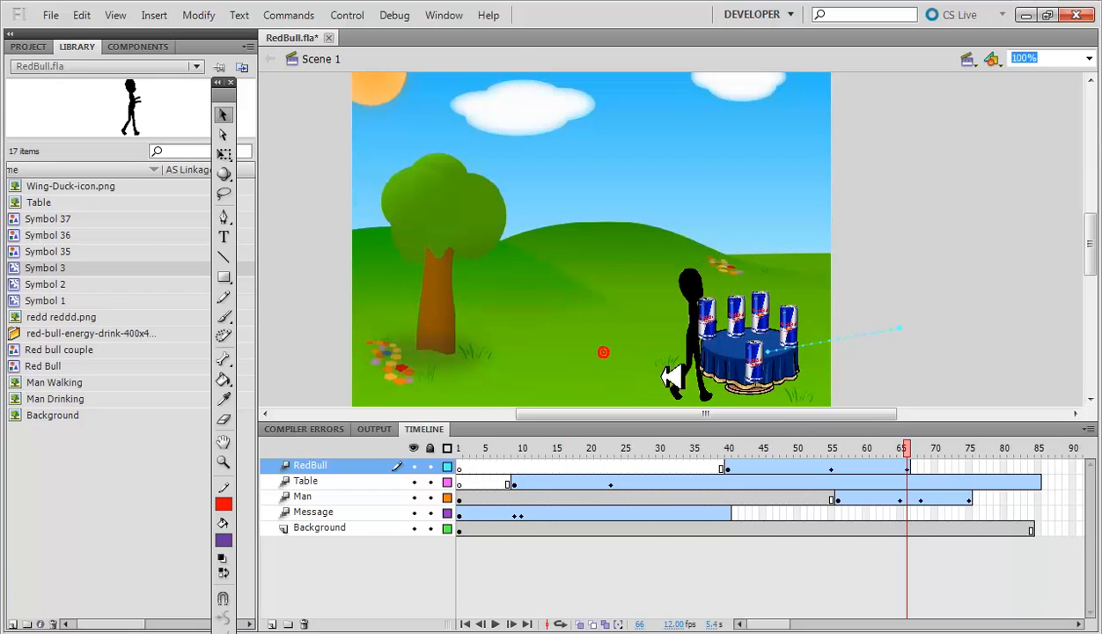
- Insert a blank keyframe at frame 67 of the RedBull layer
right_click(916, 465)
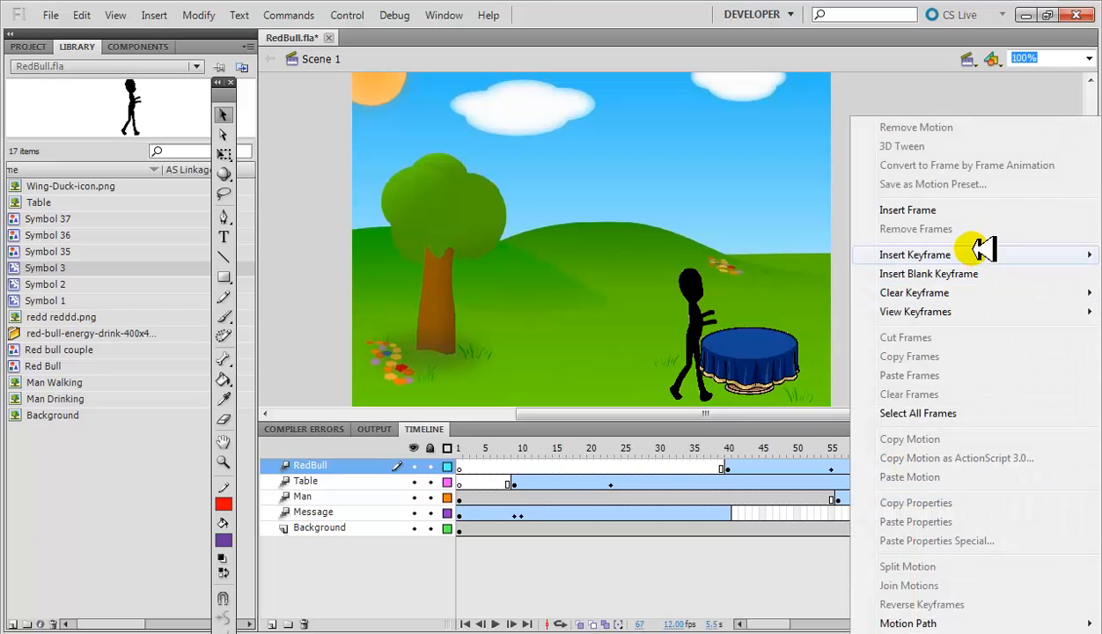
mouse_move(988, 249)
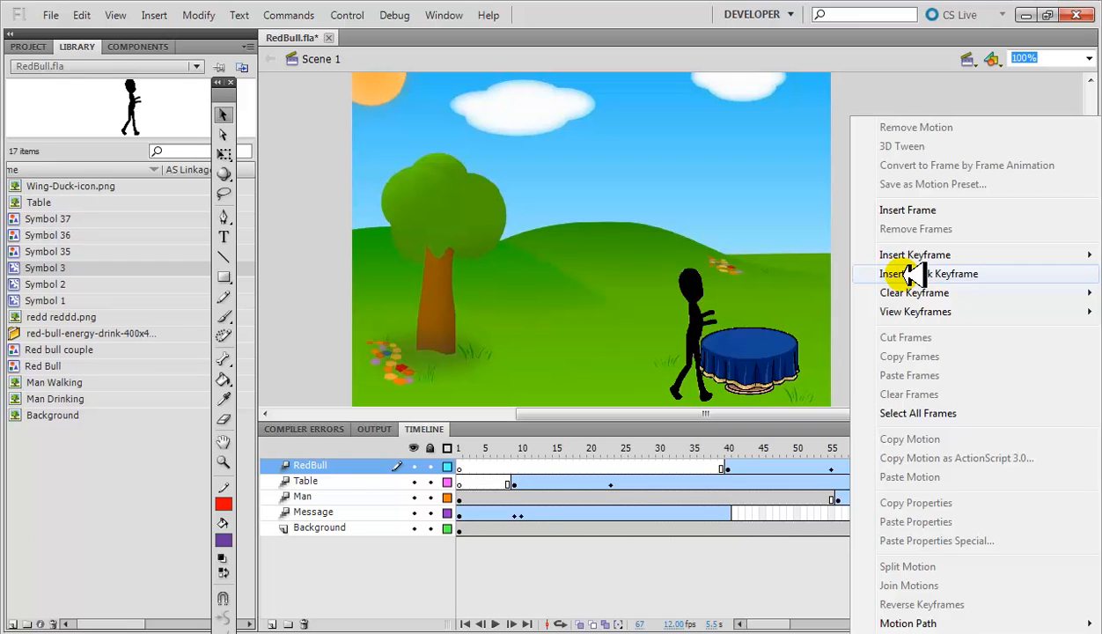
click(911, 274)
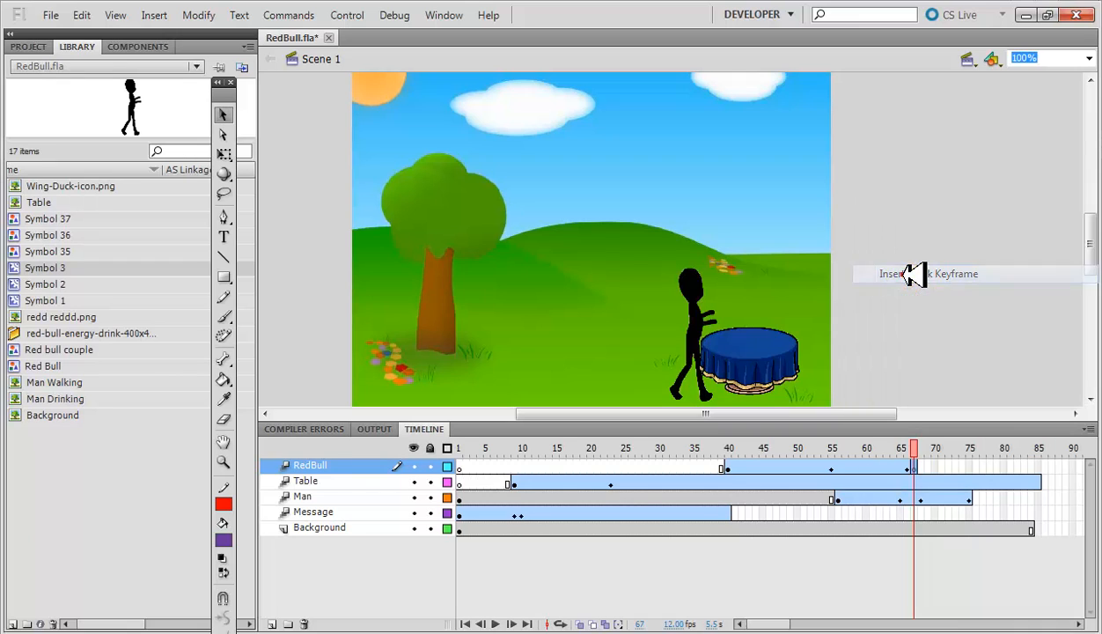
click(930, 465)
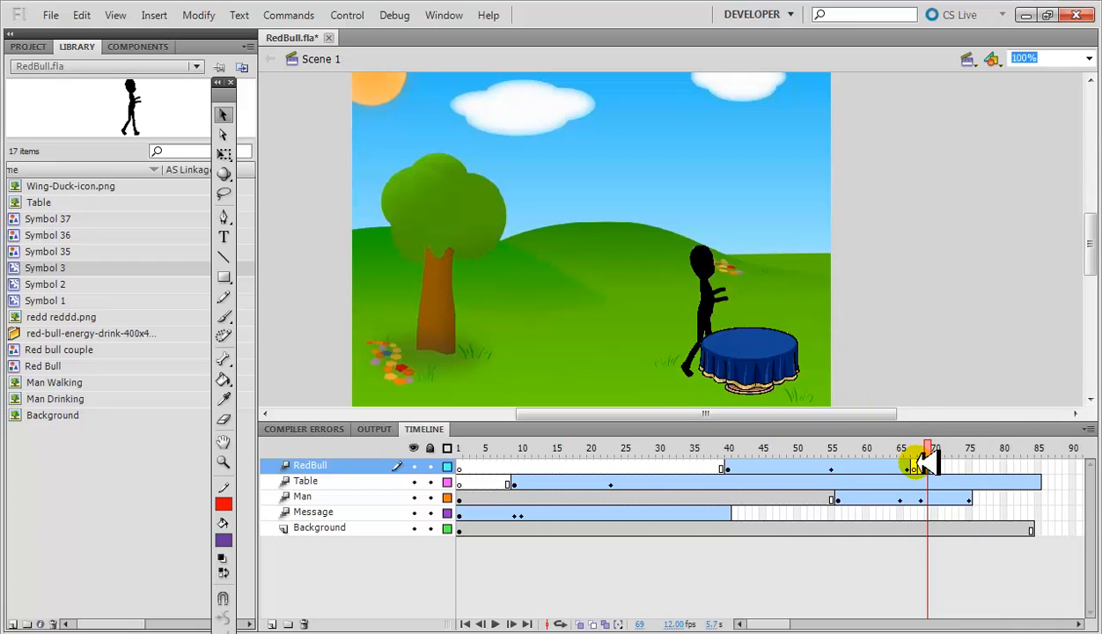
click(916, 465)
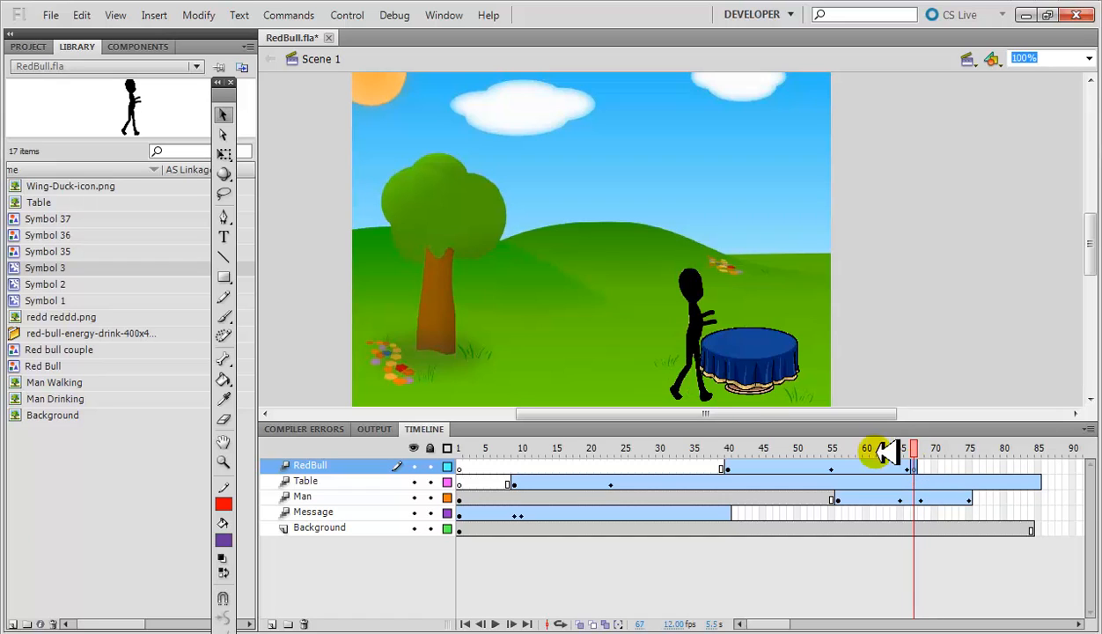
- Place the group of cans, Symbol 2, from the library onto the table at frame 67
click(77, 251)
click(71, 268)
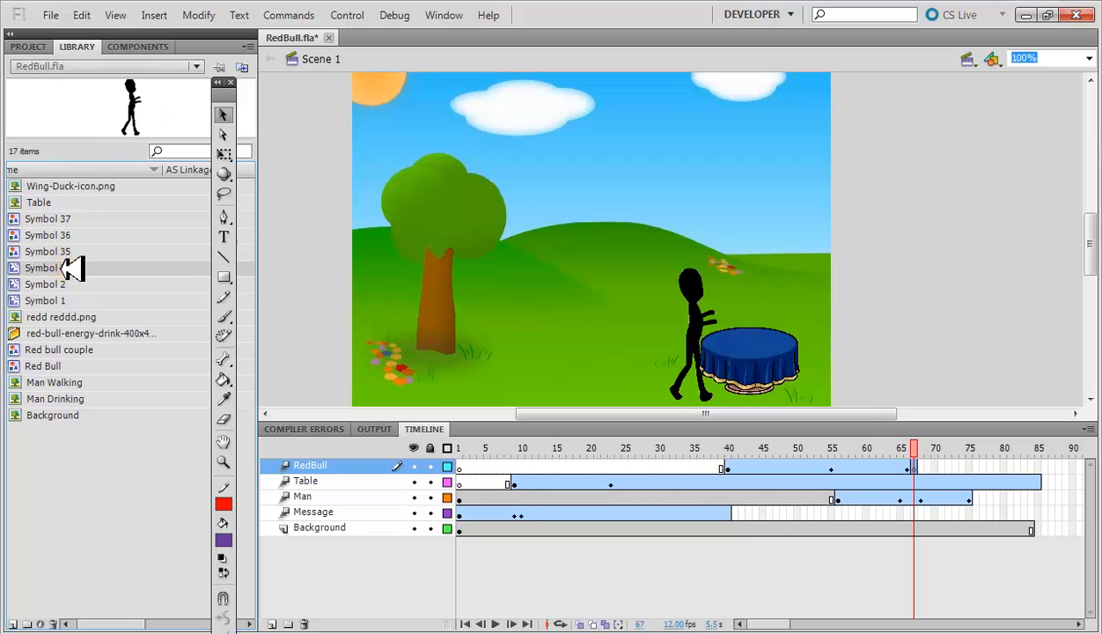
click(69, 219)
click(69, 236)
click(63, 267)
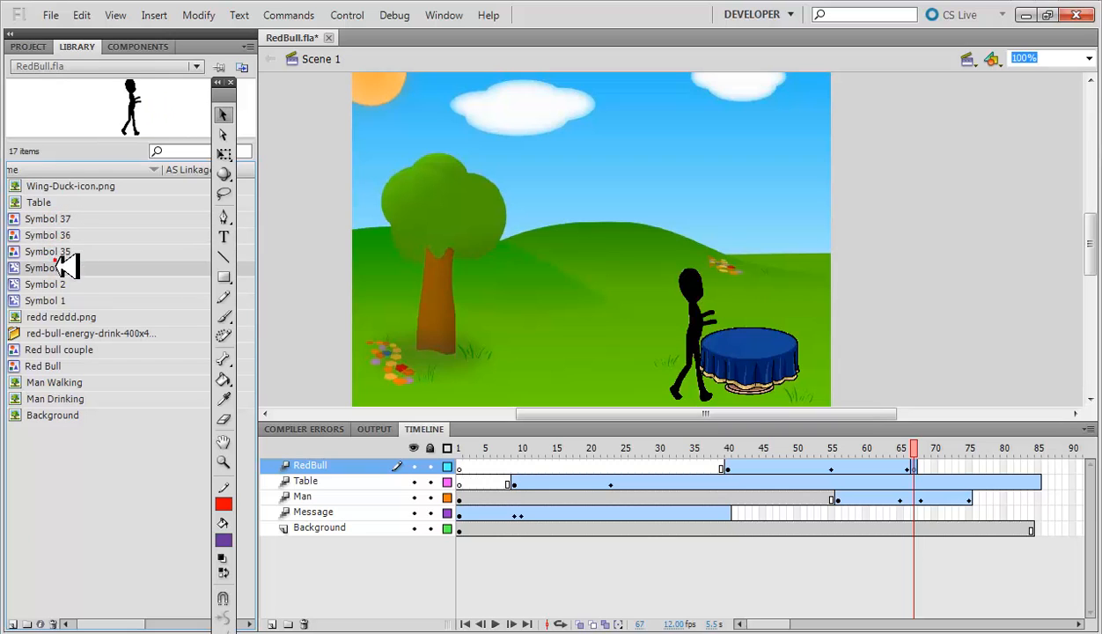
click(62, 284)
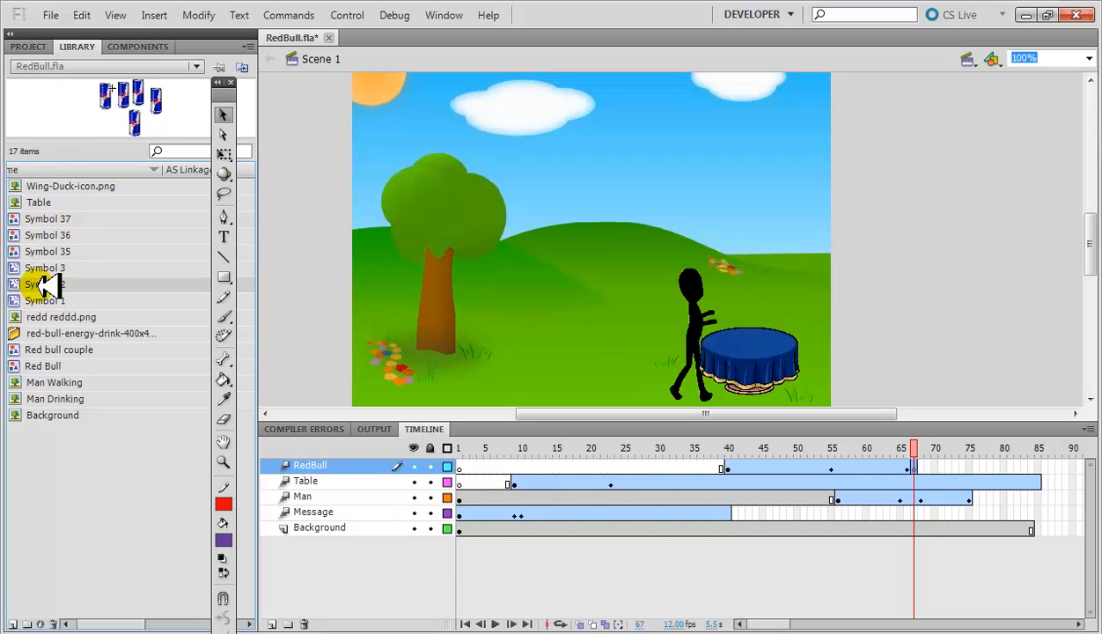
drag(126, 128, 763, 338)
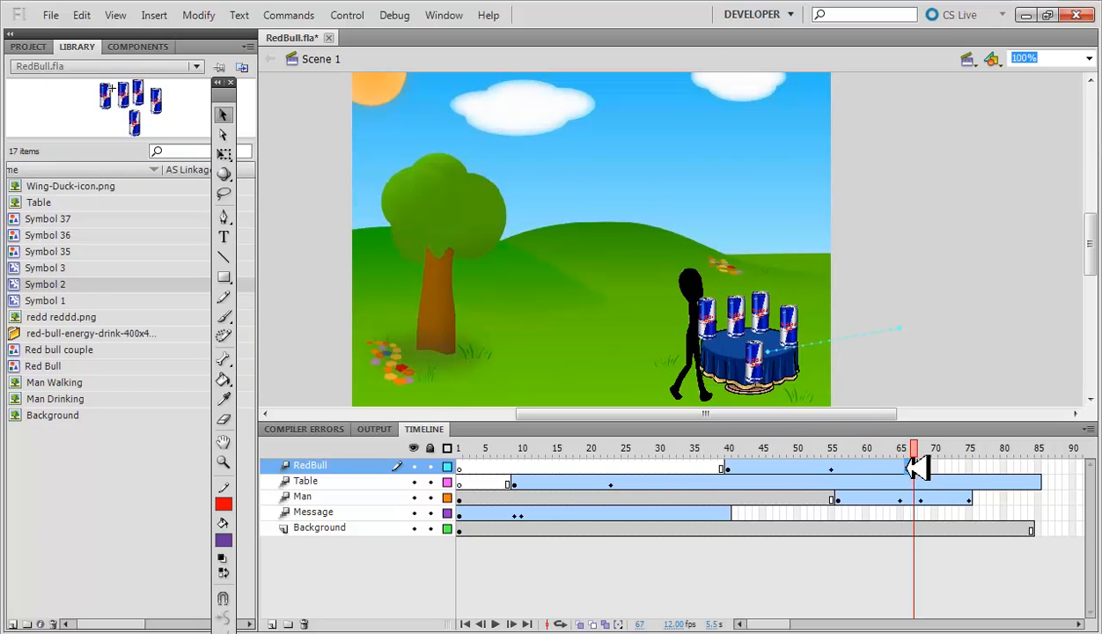
- Align the cans at frame 67 with their position on the table at frame 66
click(906, 467)
click(914, 467)
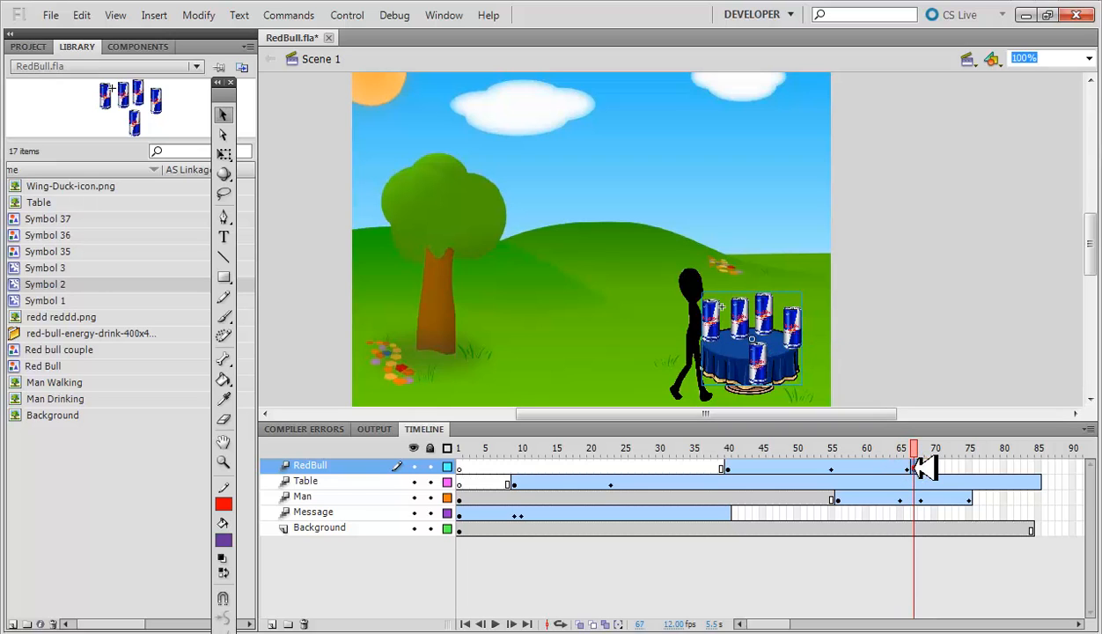
click(778, 327)
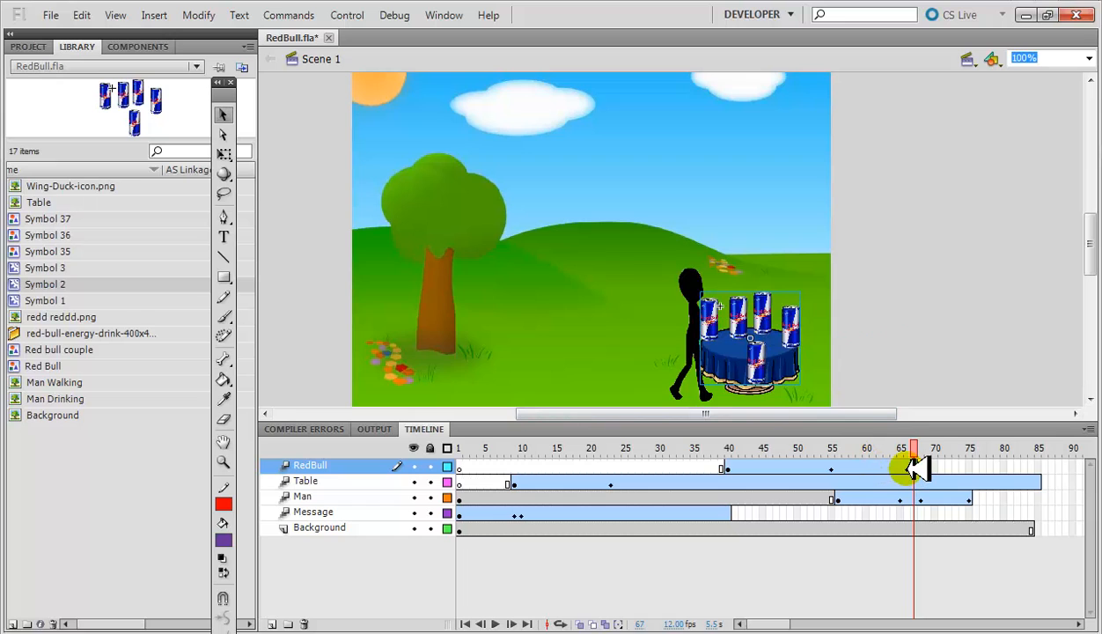
click(907, 468)
click(914, 467)
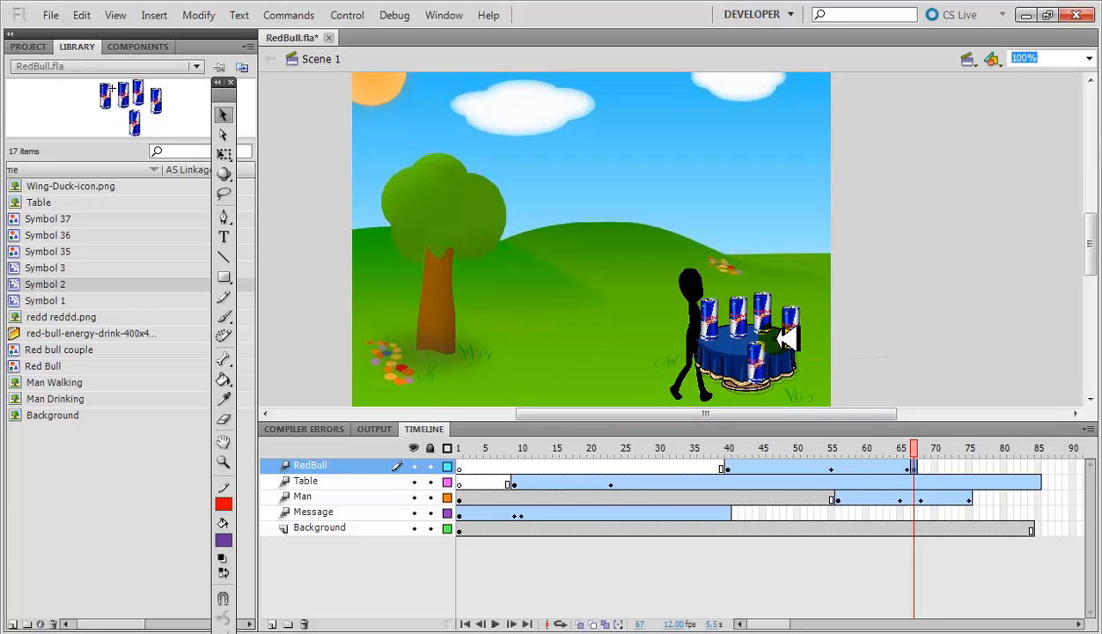
click(767, 370)
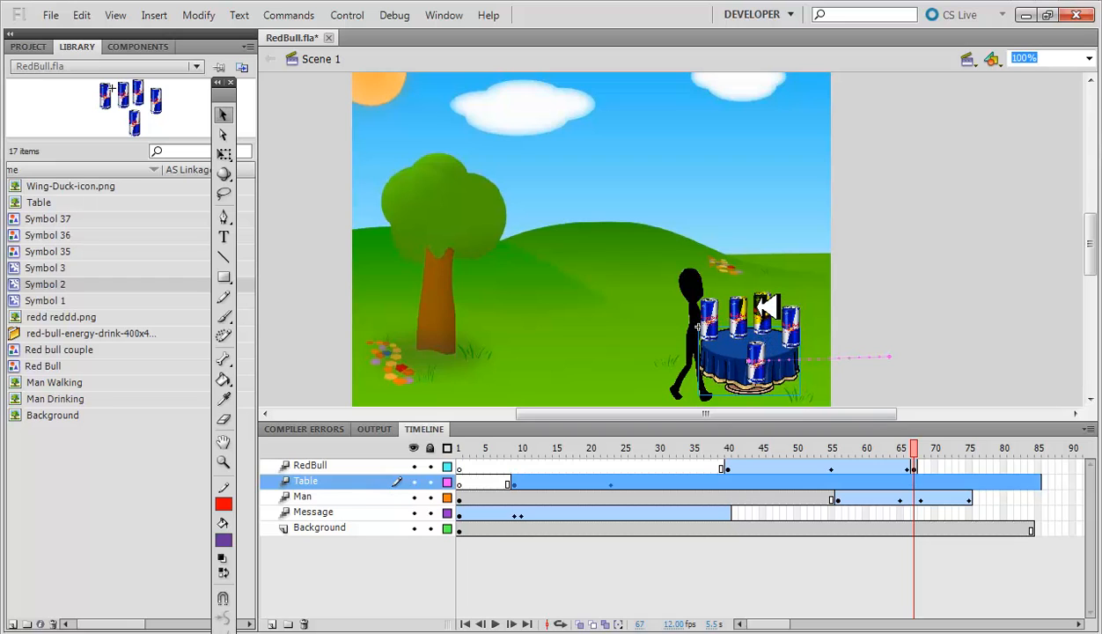
click(771, 310)
drag(771, 310, 780, 313)
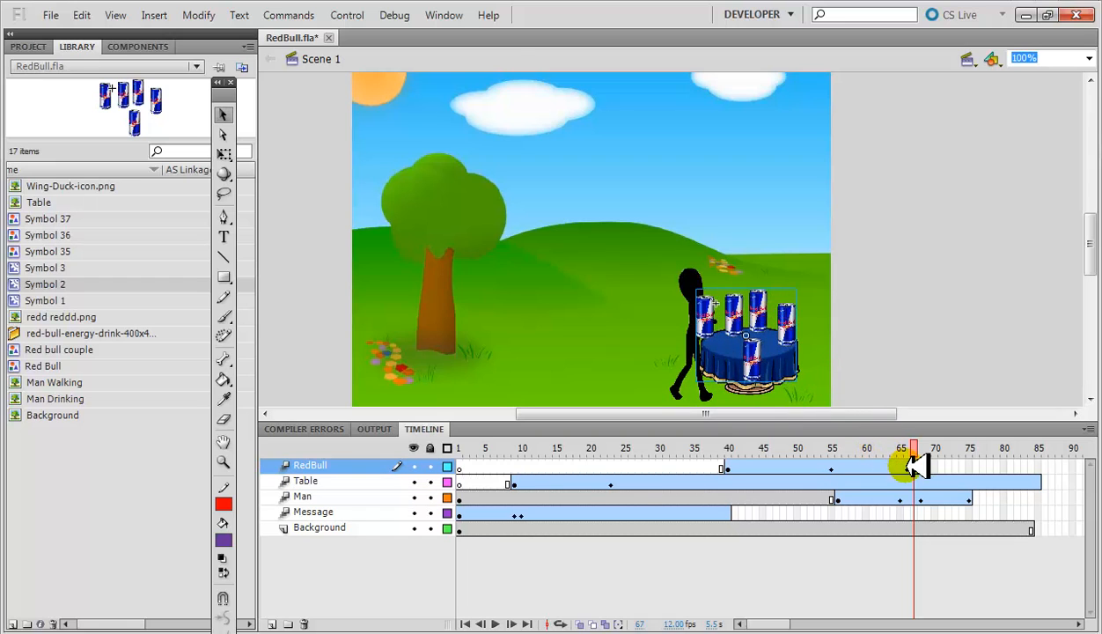
click(908, 468)
click(917, 468)
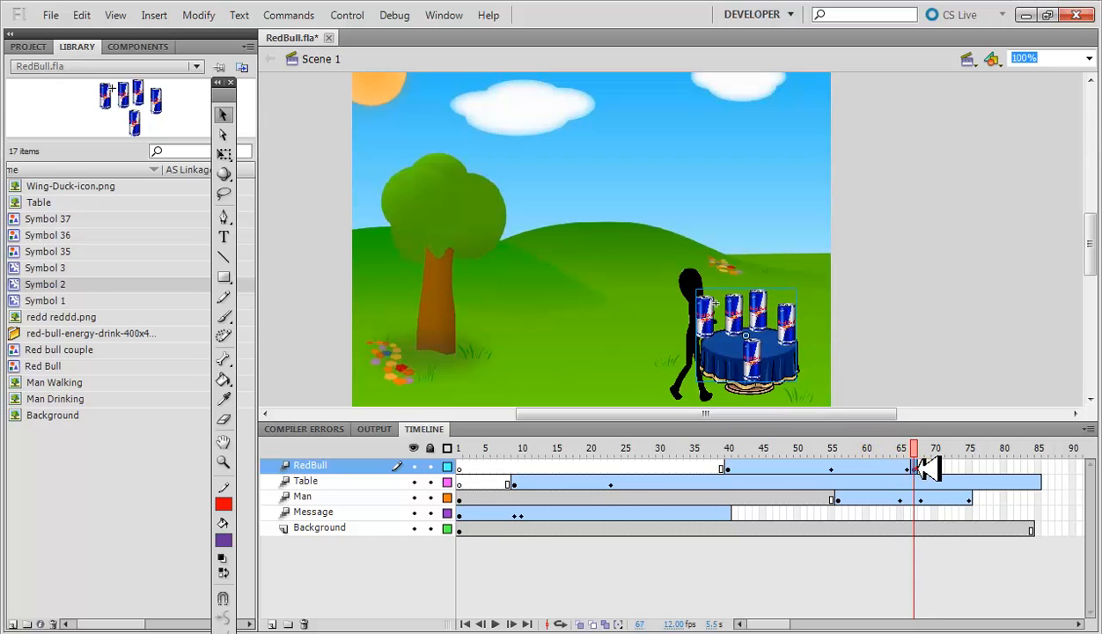
double_click(755, 314)
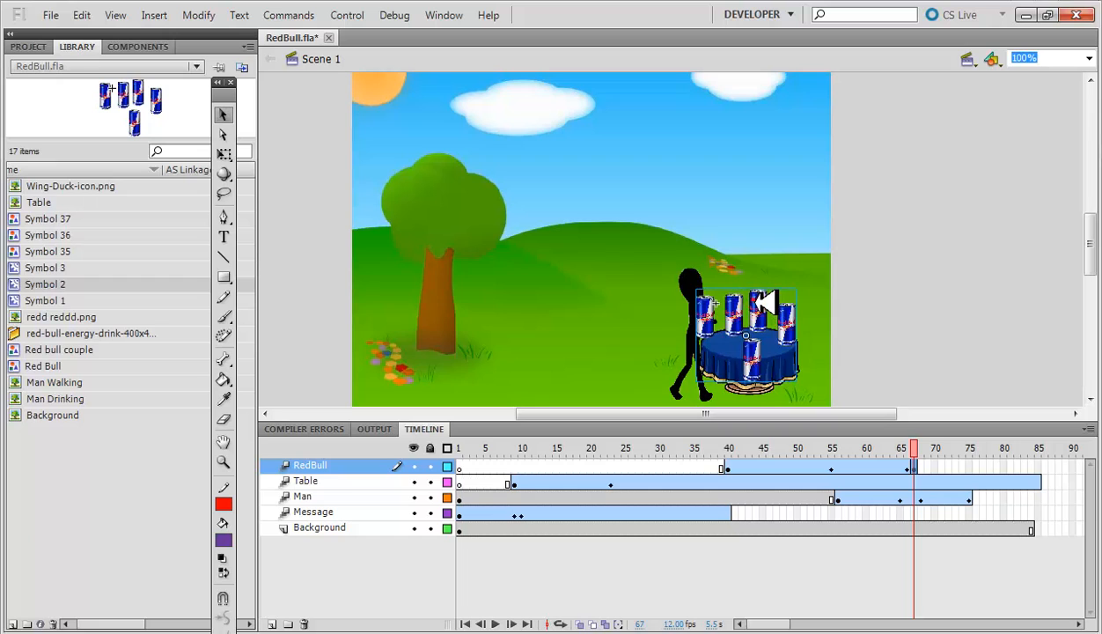
drag(764, 302, 751, 300)
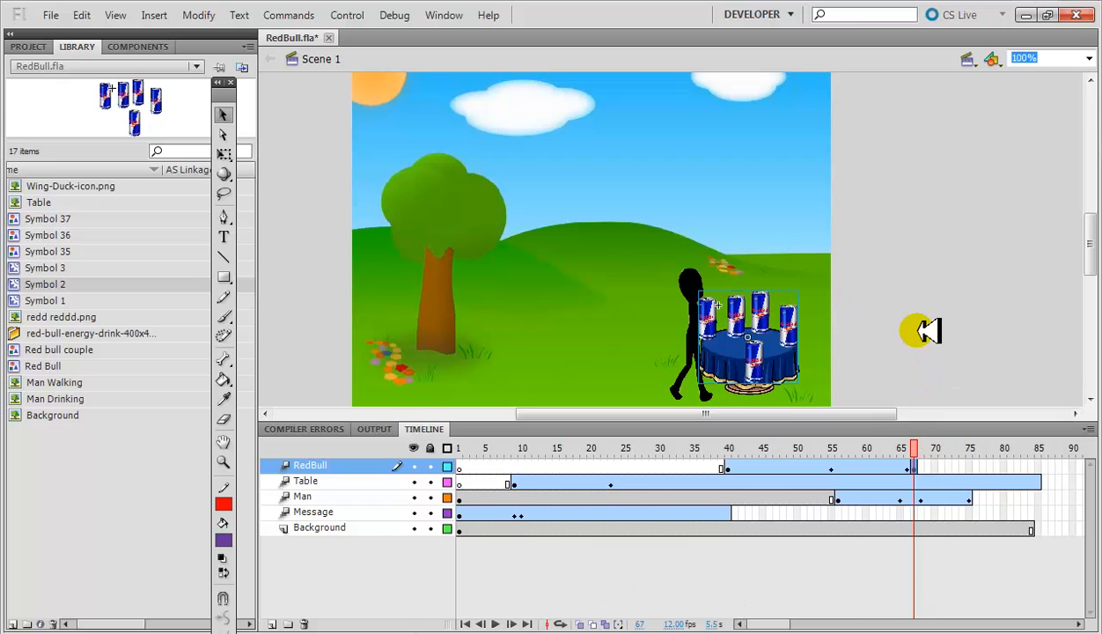
- Add the single Red Bull can symbol from the library beside the table at frame 67
click(55, 218)
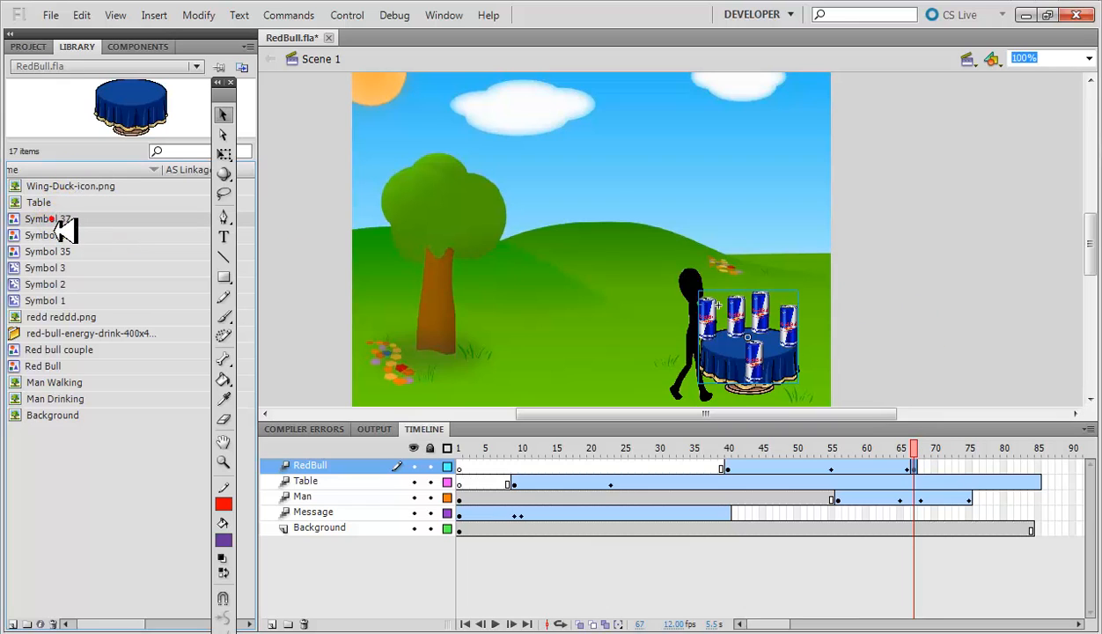
click(54, 234)
click(56, 251)
click(58, 268)
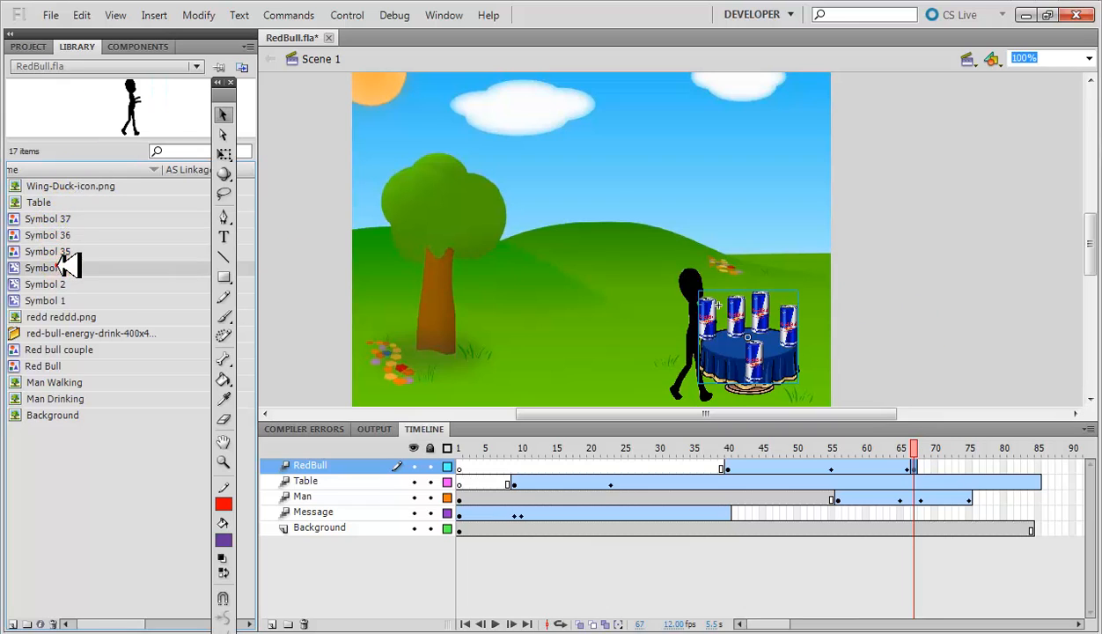
click(54, 283)
click(56, 300)
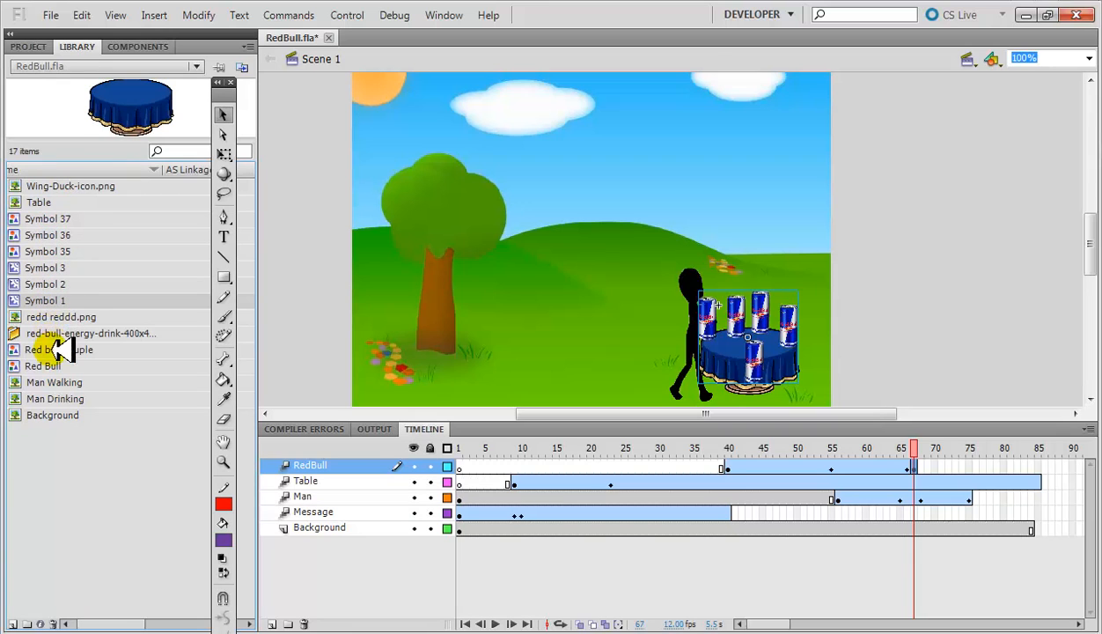
drag(53, 365, 822, 299)
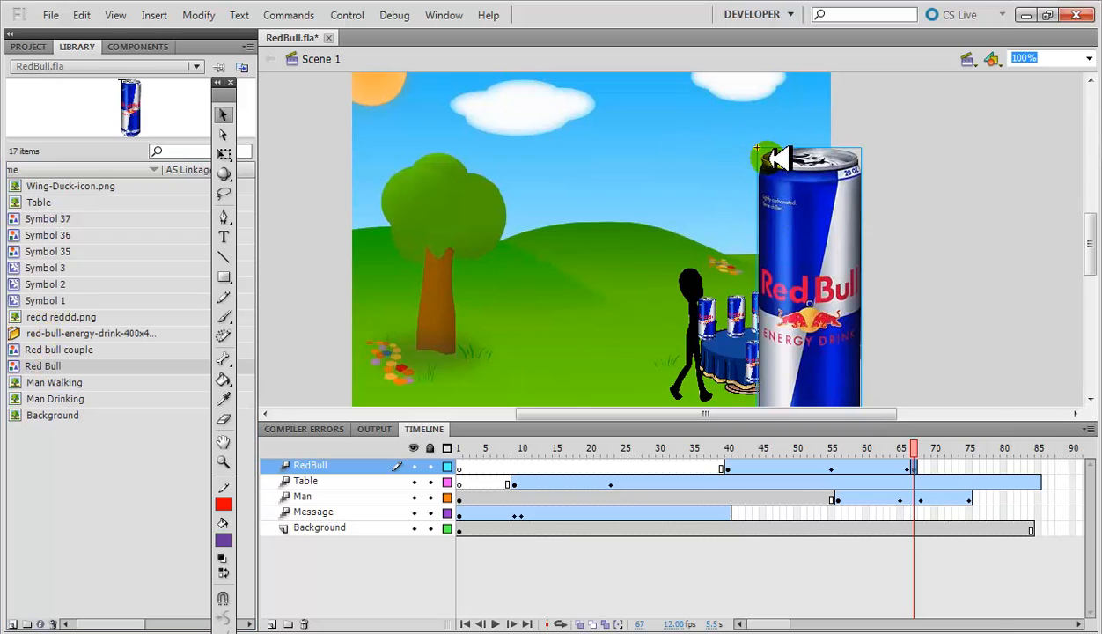
- Shrink the single Red Bull can in height and width with Free Transform, close to the size of the table cans
right_click(764, 147)
click(831, 297)
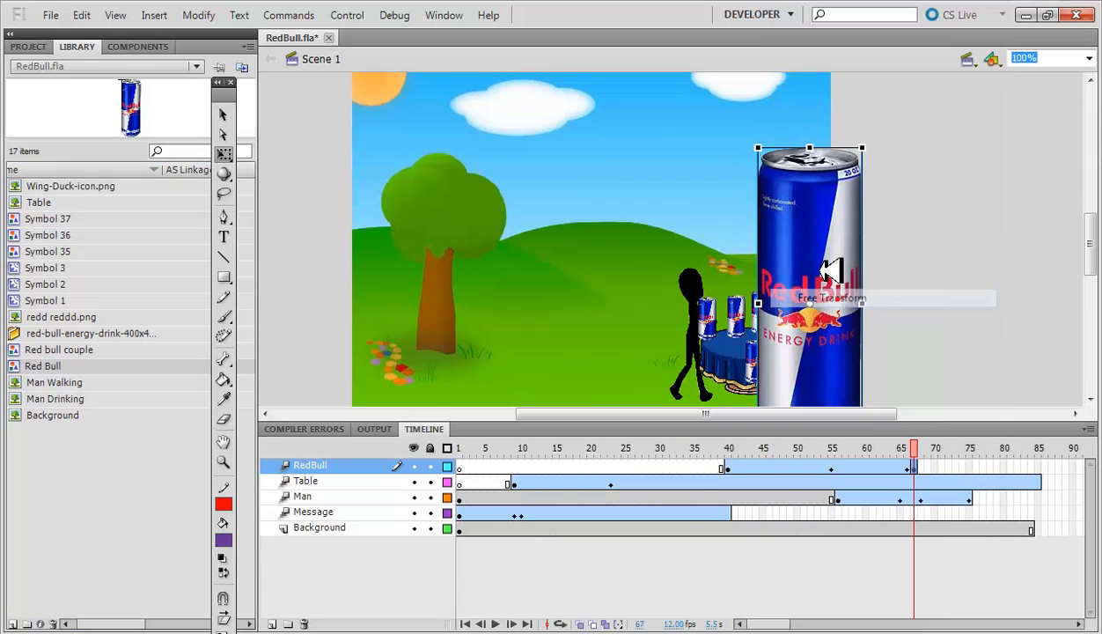
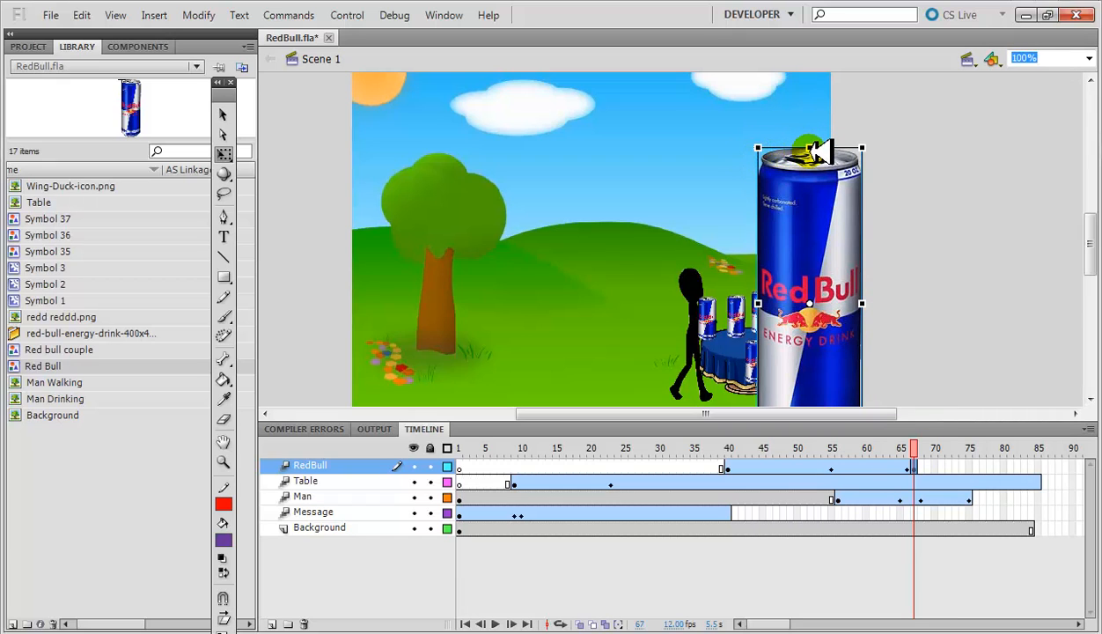
drag(818, 152, 811, 273)
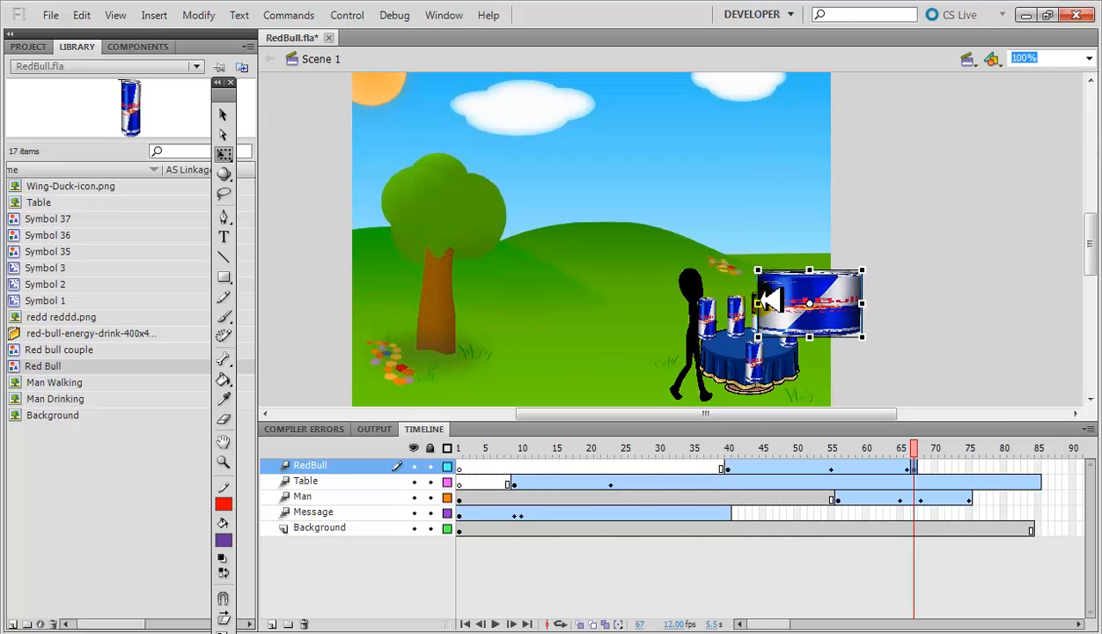
drag(768, 303, 816, 320)
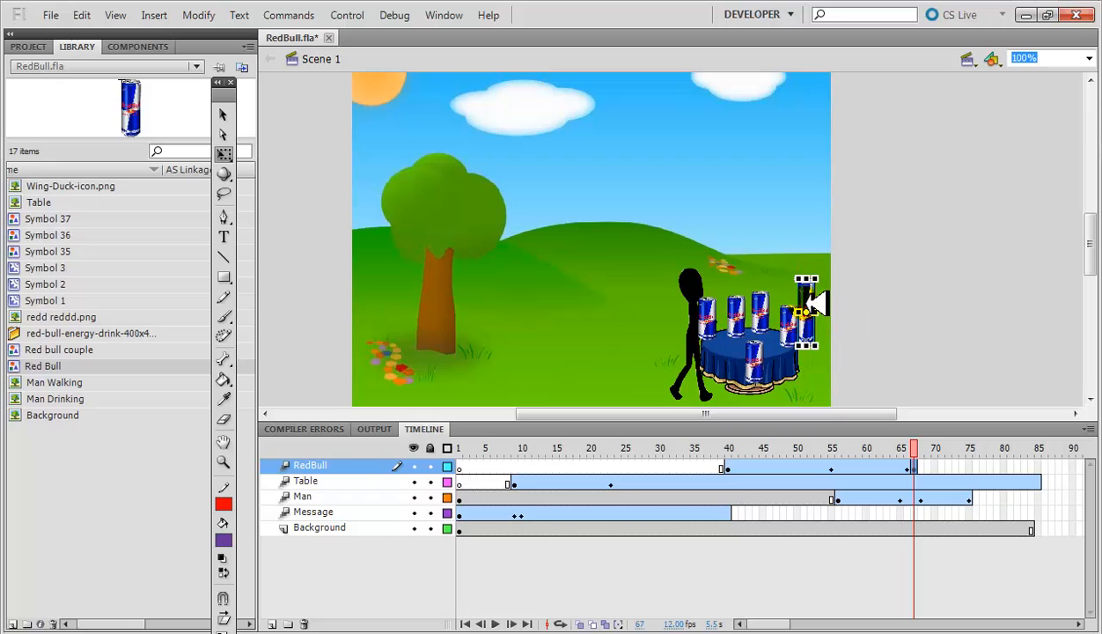
- Reduce the single Red Bull can's height with Free Transform to match the neighbouring table cans at frame 67
drag(811, 280, 805, 309)
click(879, 336)
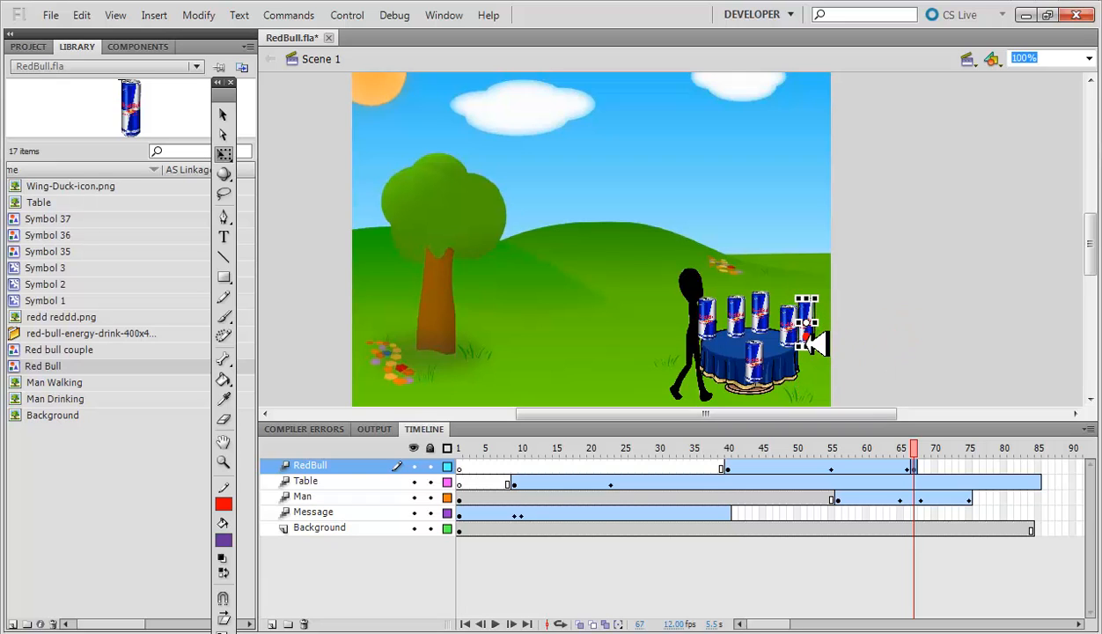
click(836, 319)
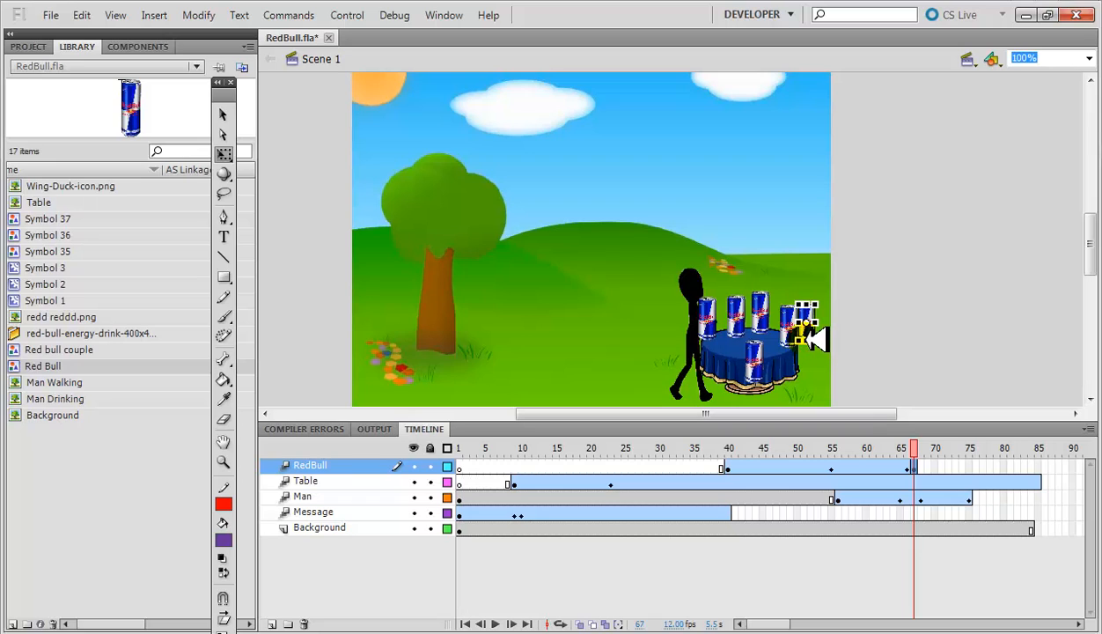
click(858, 315)
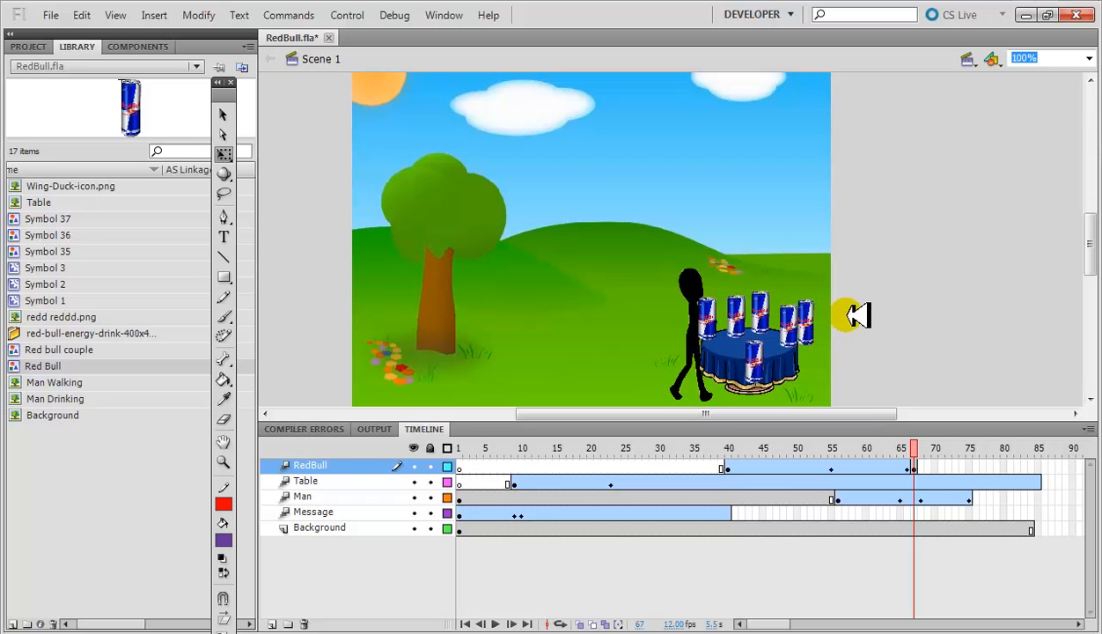
click(907, 328)
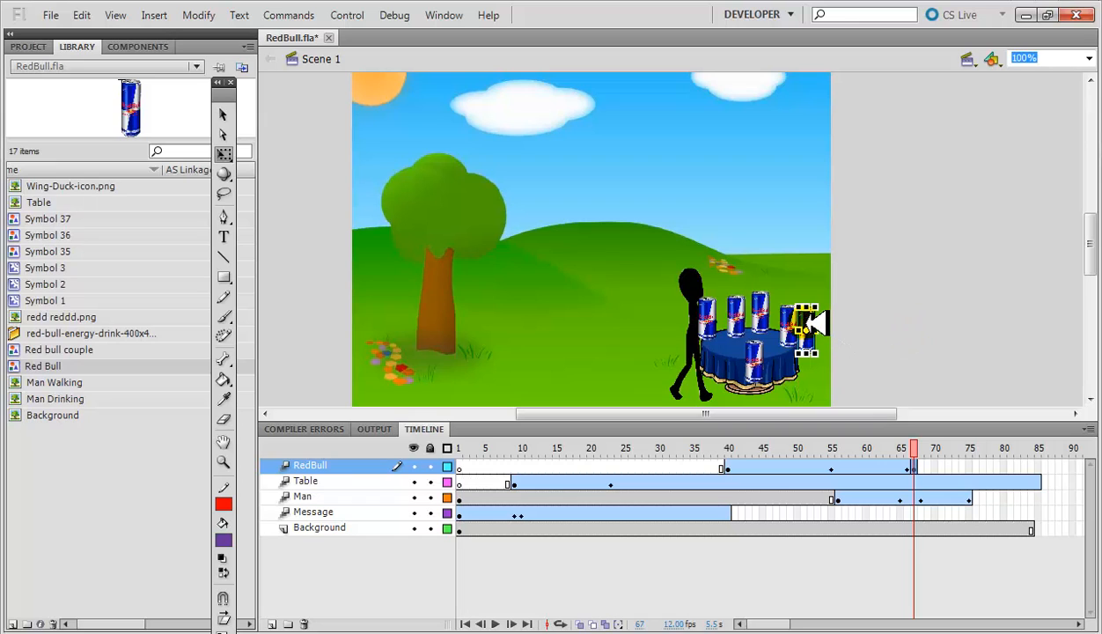
click(868, 318)
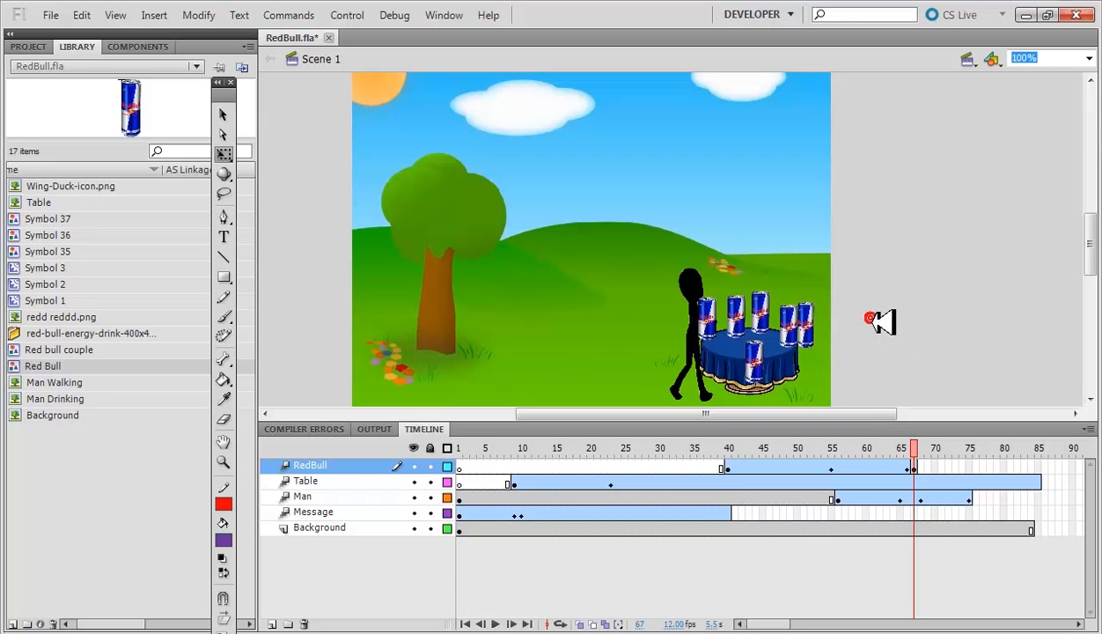
click(810, 309)
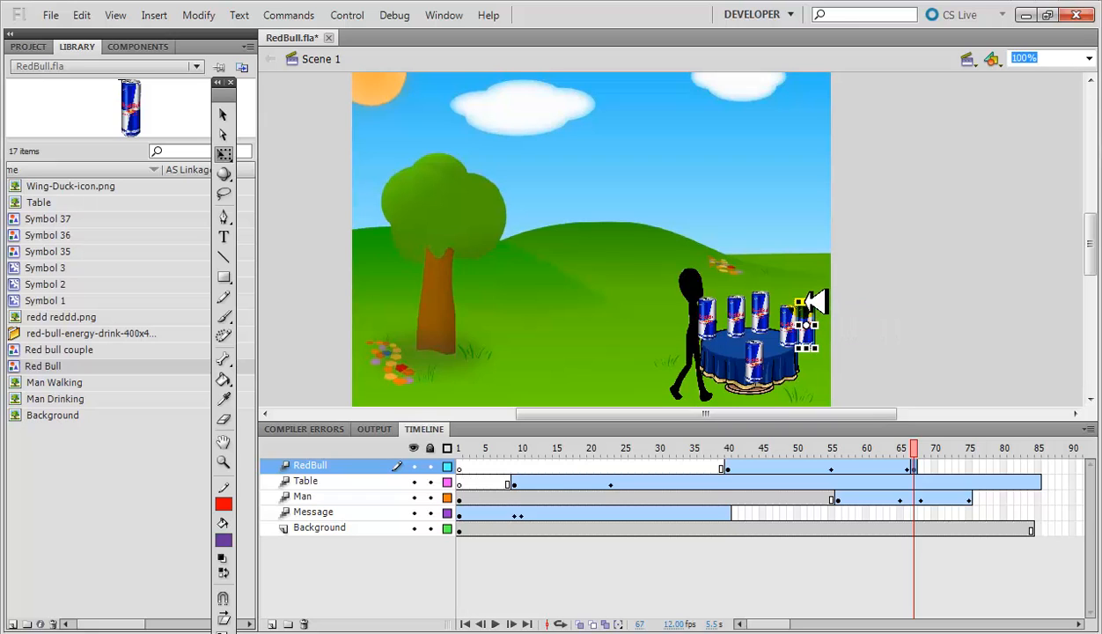
click(909, 324)
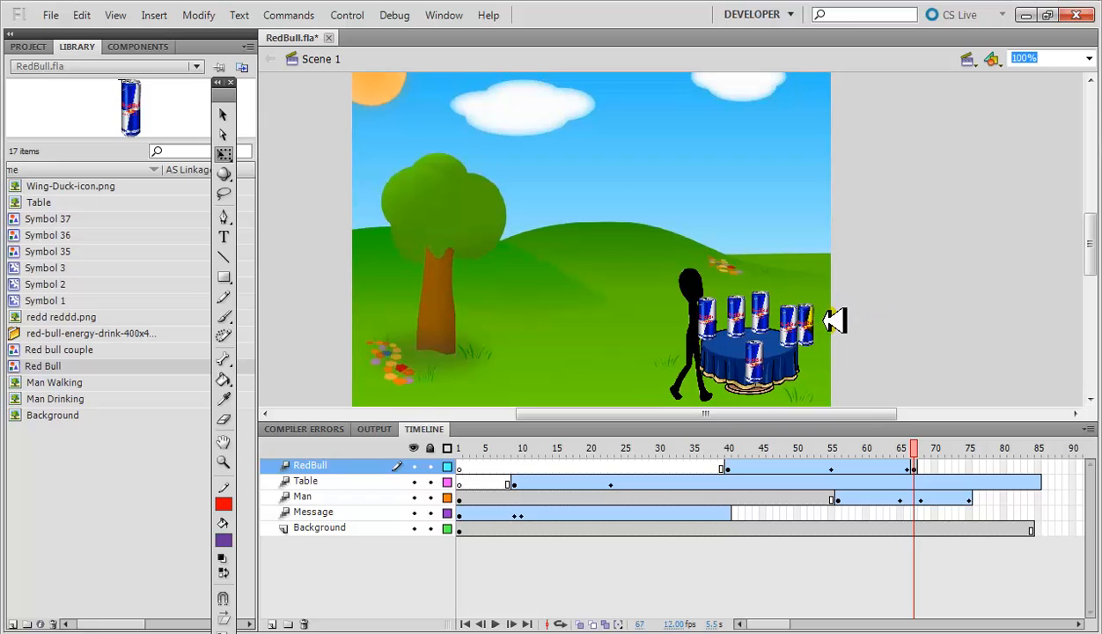
click(811, 319)
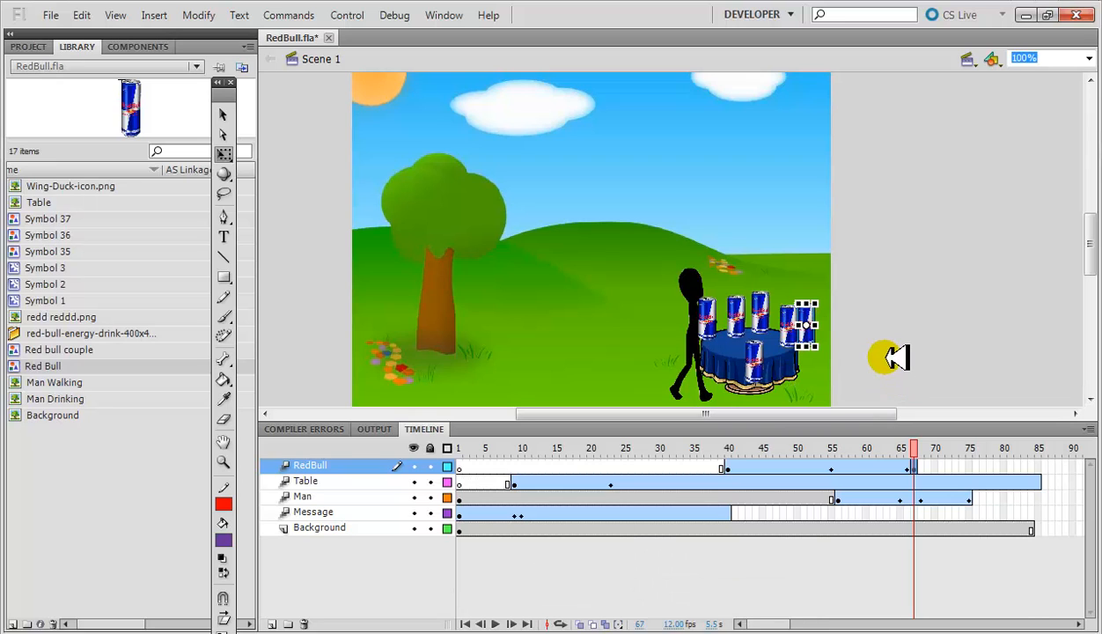
- Move the single can up in front of the man's face at frame 67 and rotate it so it tilts towards his head
drag(814, 314, 723, 315)
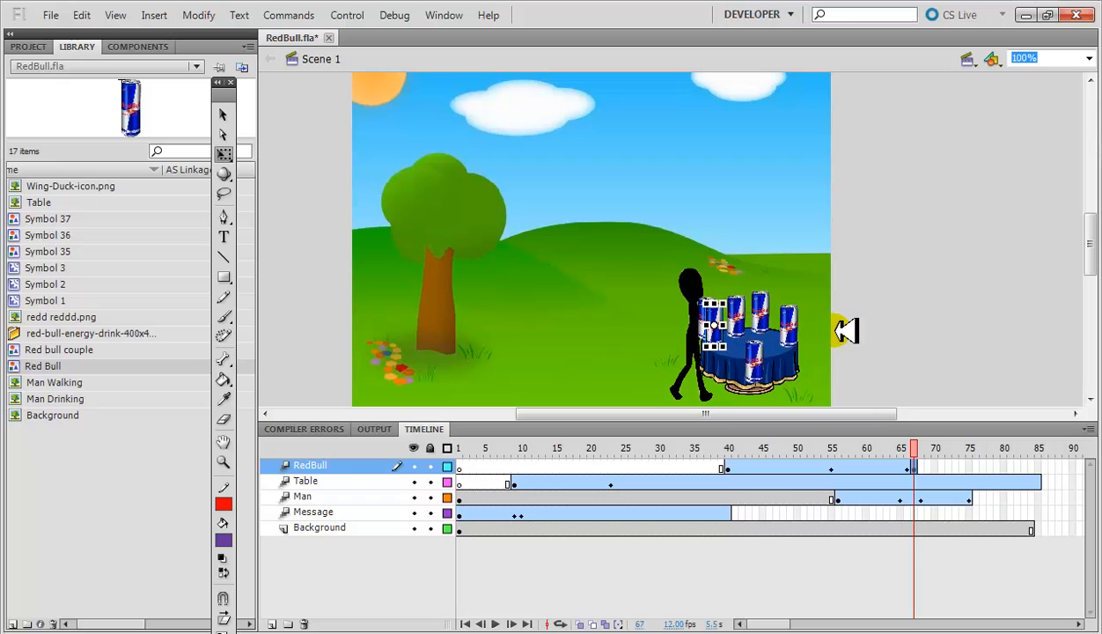
click(850, 331)
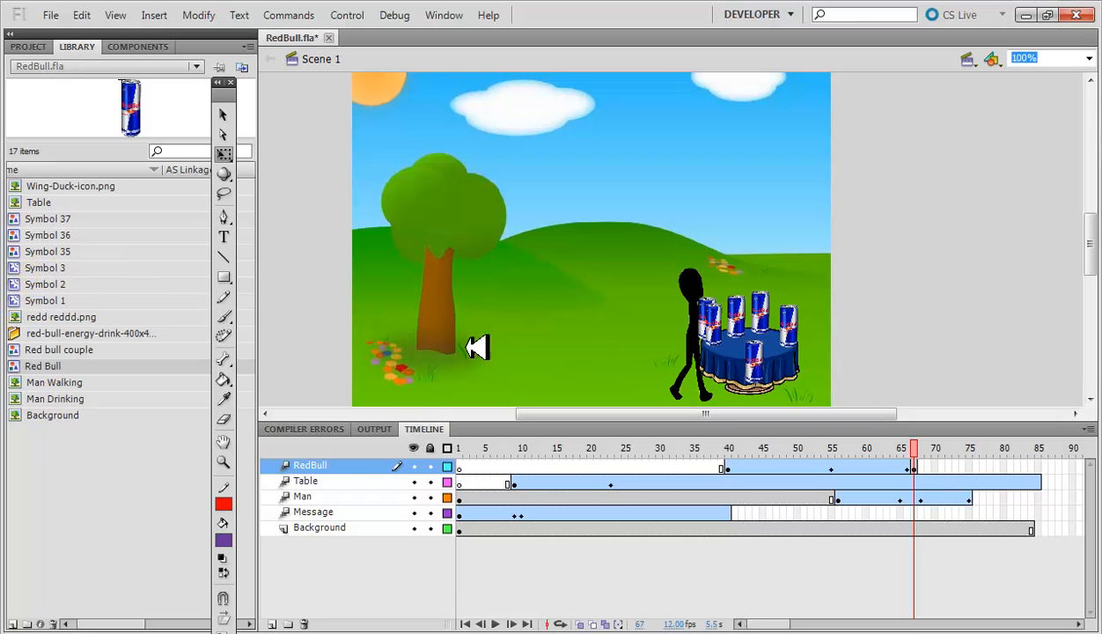
drag(719, 322, 723, 302)
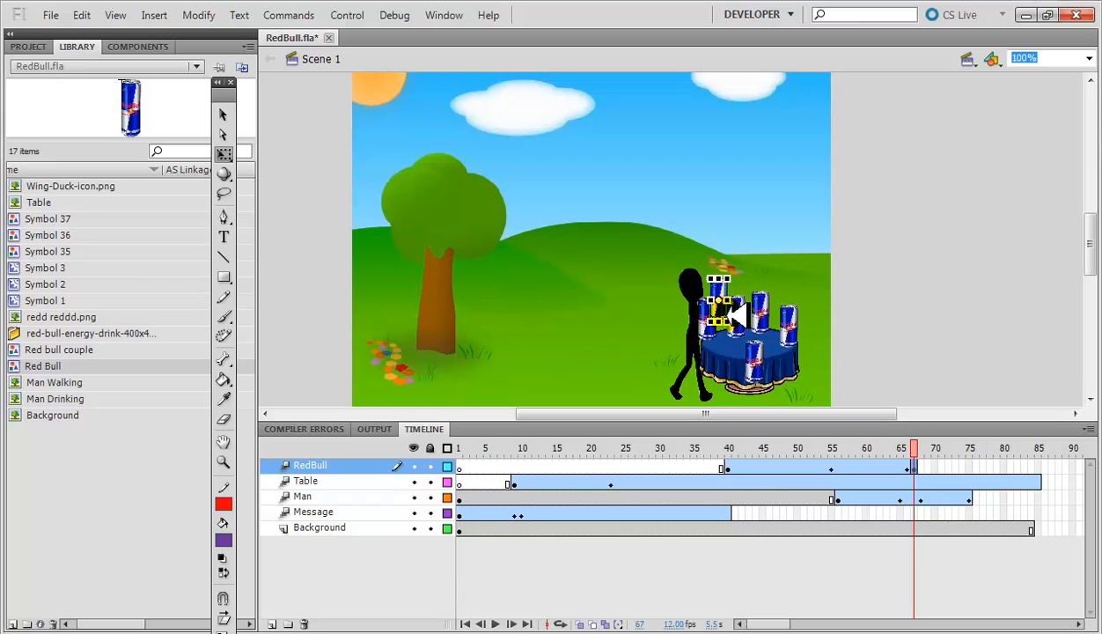
drag(733, 323, 730, 270)
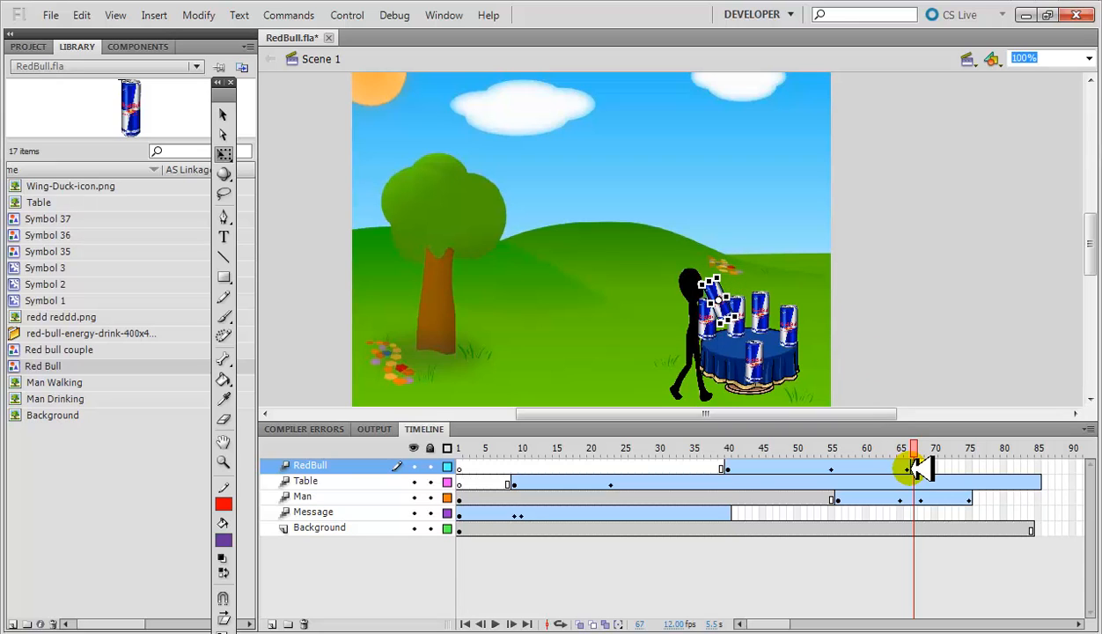
- Remove the Man layer's frames from frame 66 onward
mouse_move(916, 448)
mouse_down()
mouse_move(896, 448)
mouse_move(939, 450)
mouse_move(911, 451)
mouse_up()
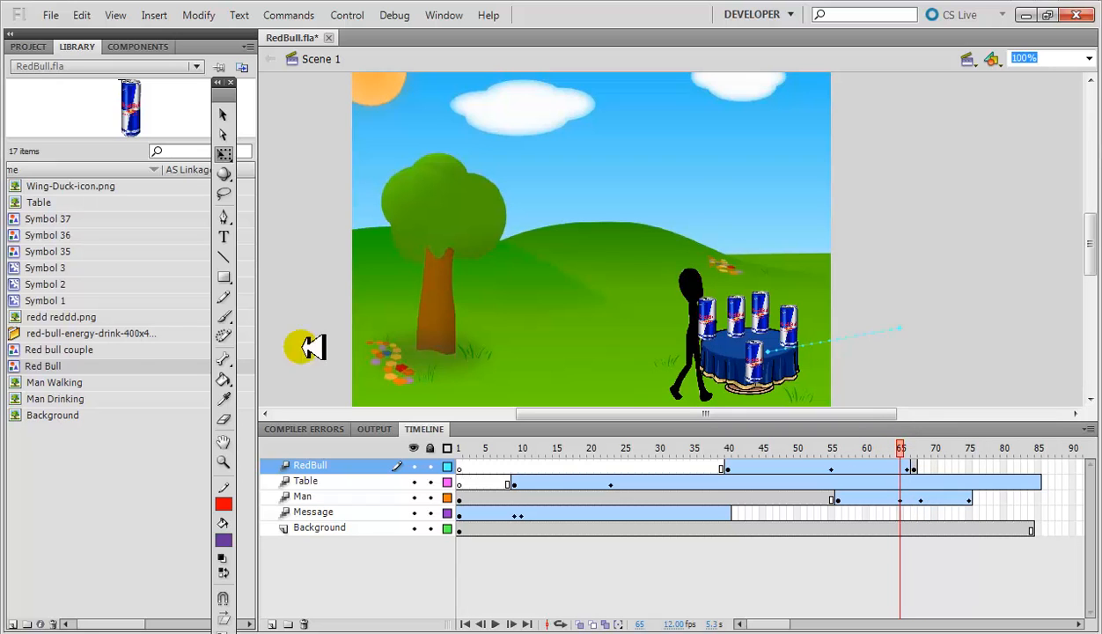
click(76, 382)
click(72, 401)
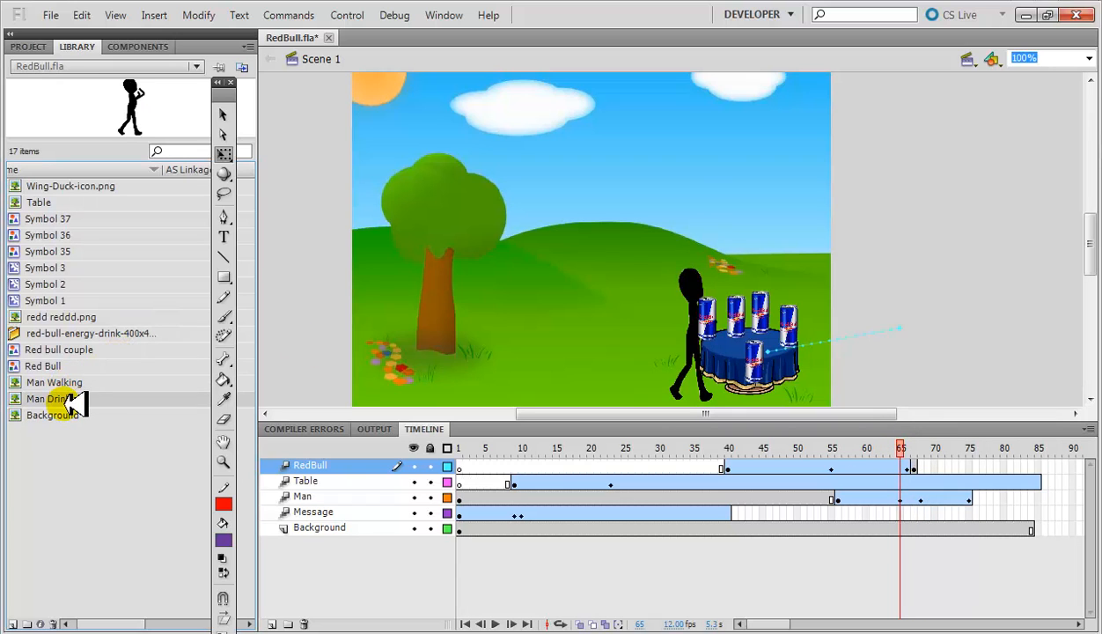
drag(72, 400, 909, 501)
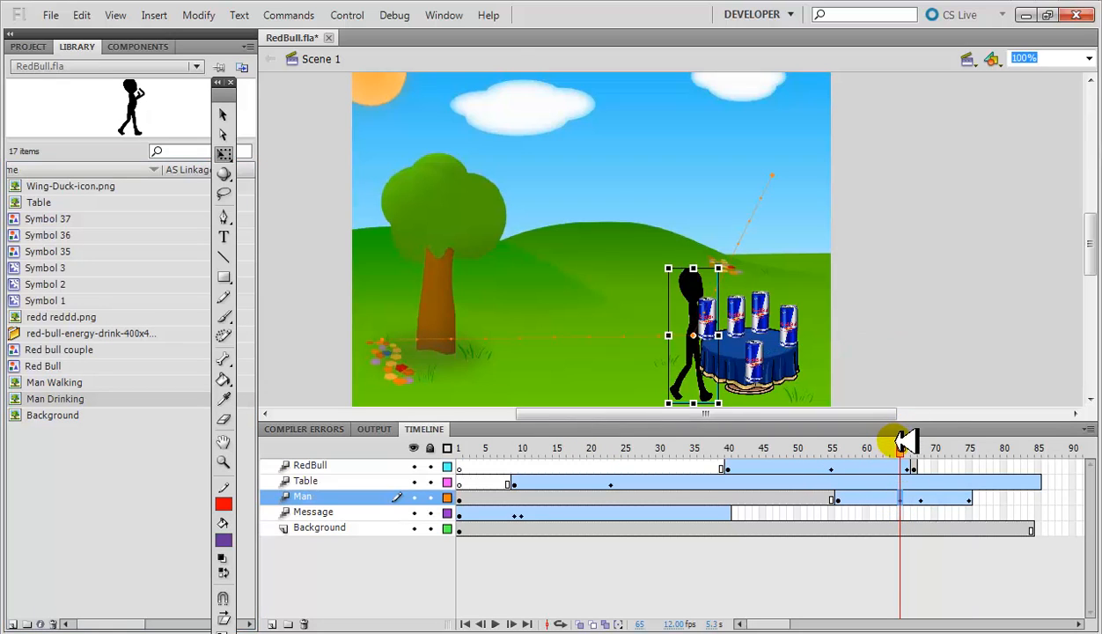
drag(995, 499, 906, 498)
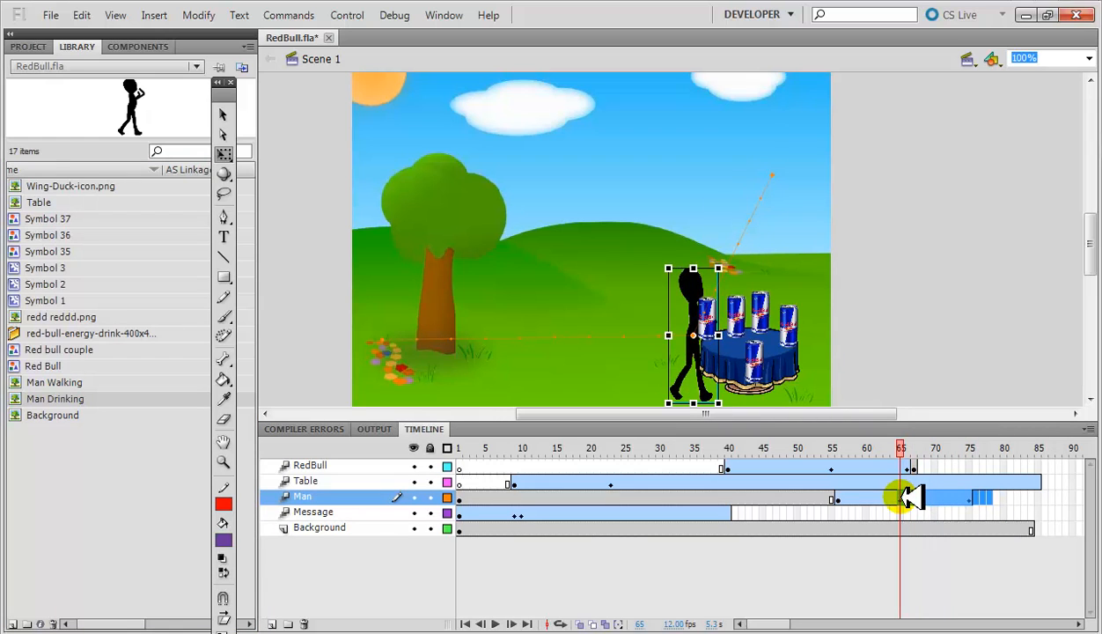
drag(996, 499, 914, 499)
right_click(913, 498)
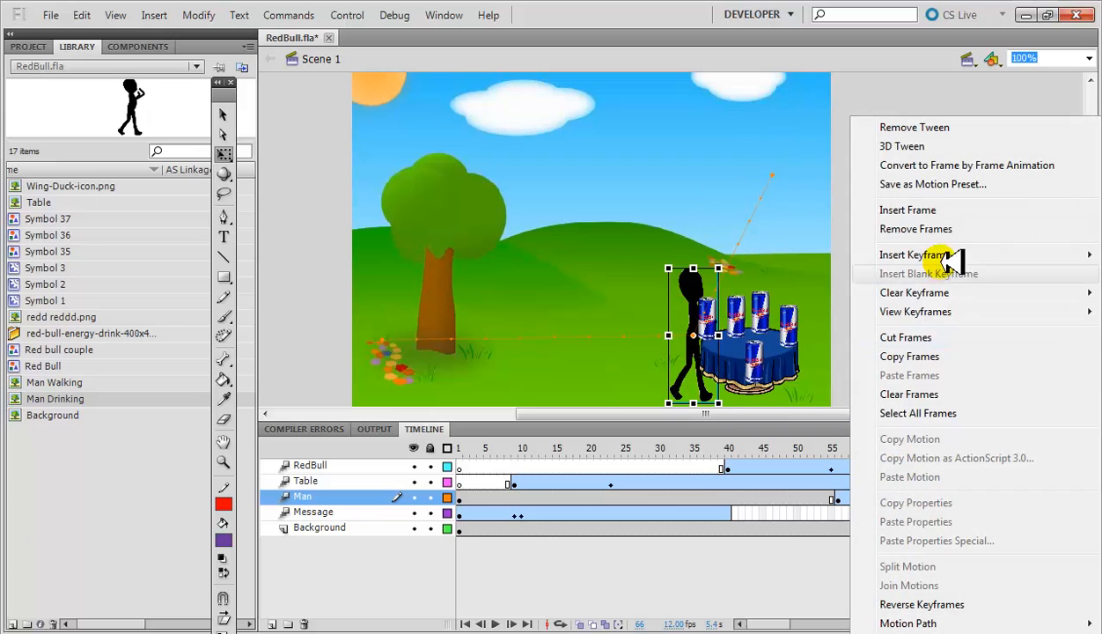
click(915, 228)
- Insert a blank keyframe at frame 66 of the Man layer
click(920, 499)
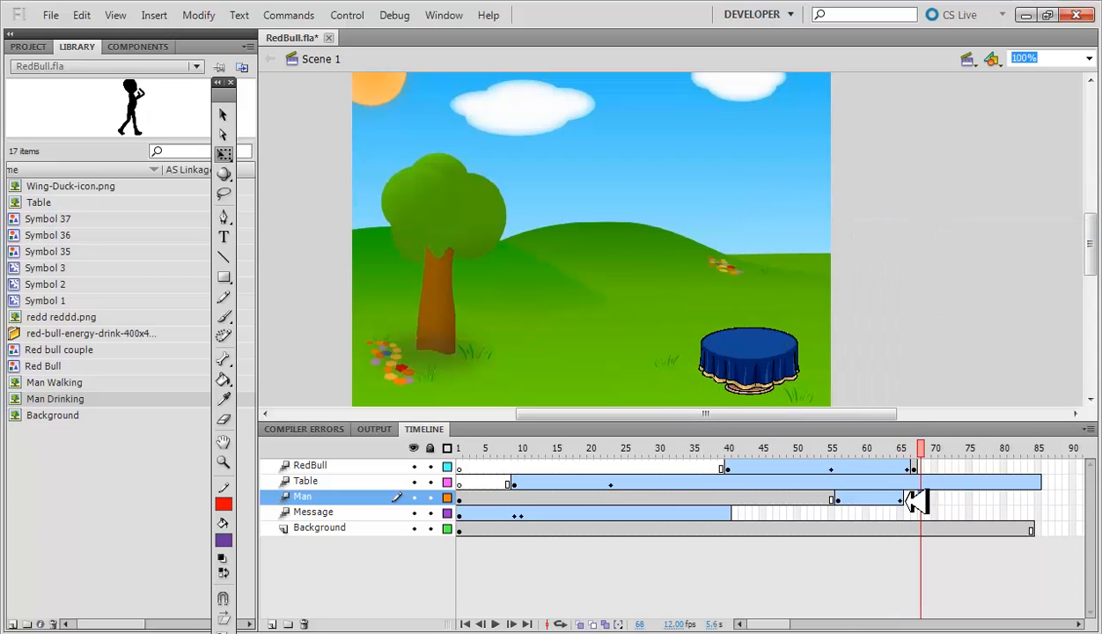
click(913, 499)
right_click(915, 499)
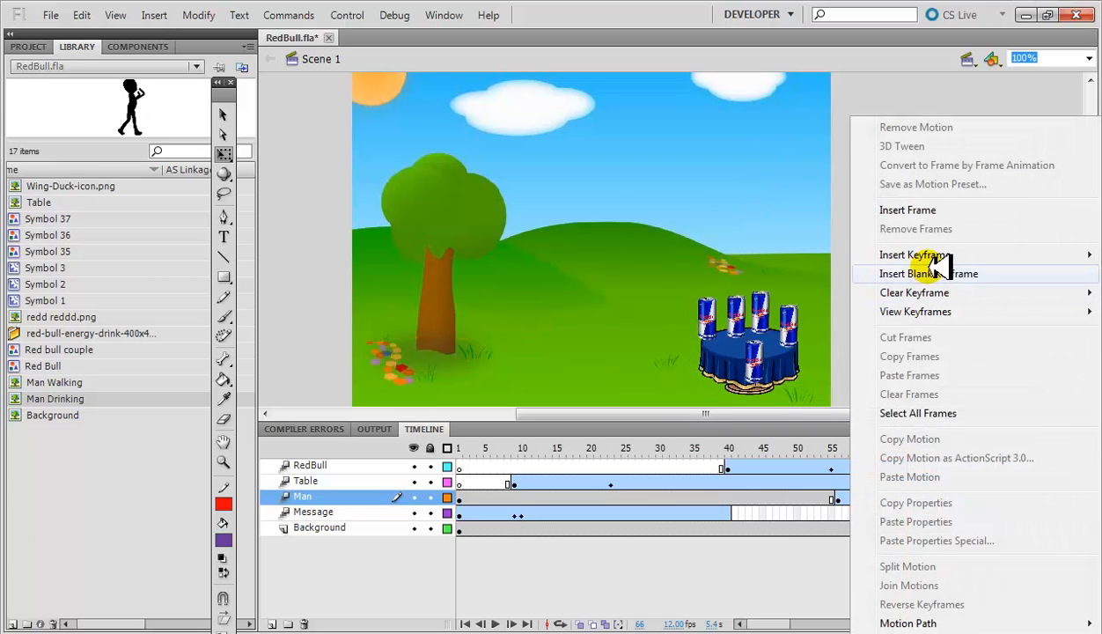
click(946, 273)
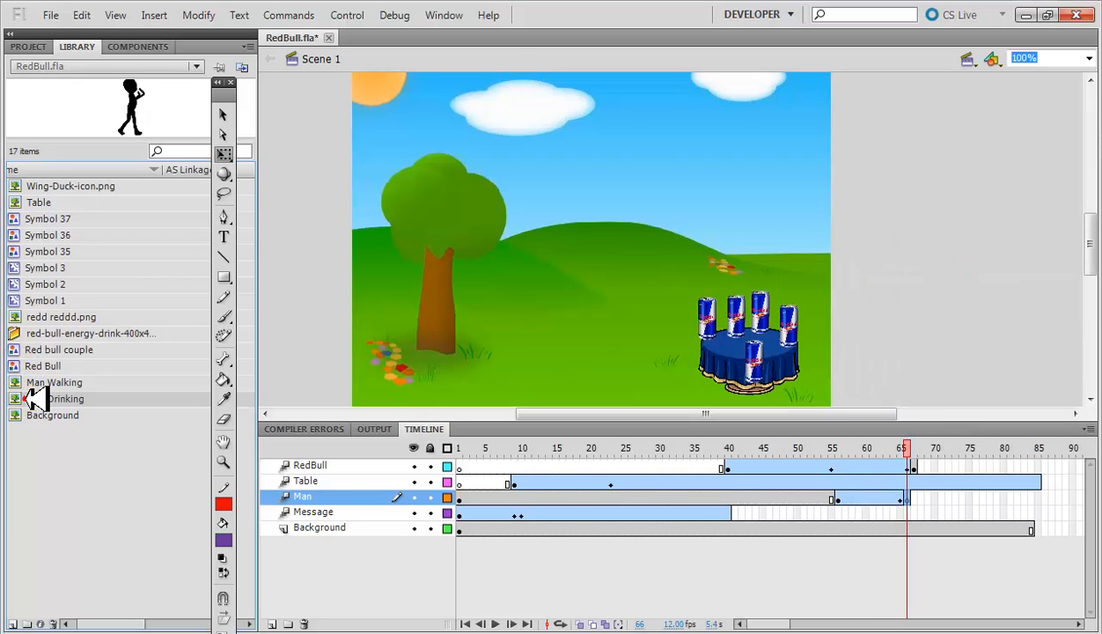
- Place the Man Drinking figure from the library beside the table at frame 66 and shrink it to fit the scene
drag(36, 399, 658, 294)
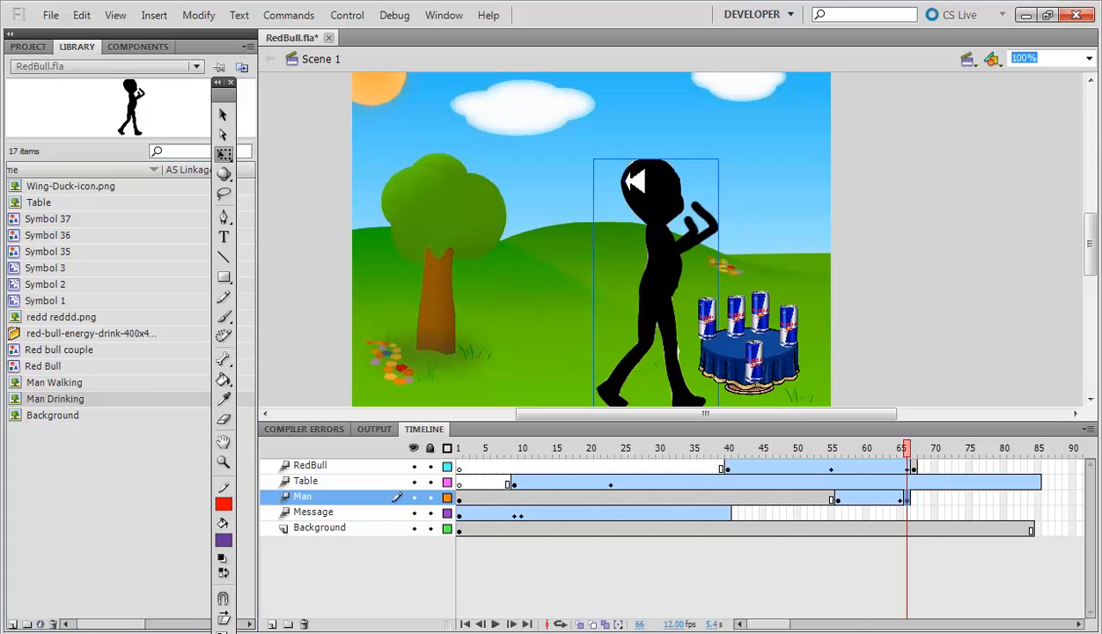
right_click(625, 173)
click(678, 402)
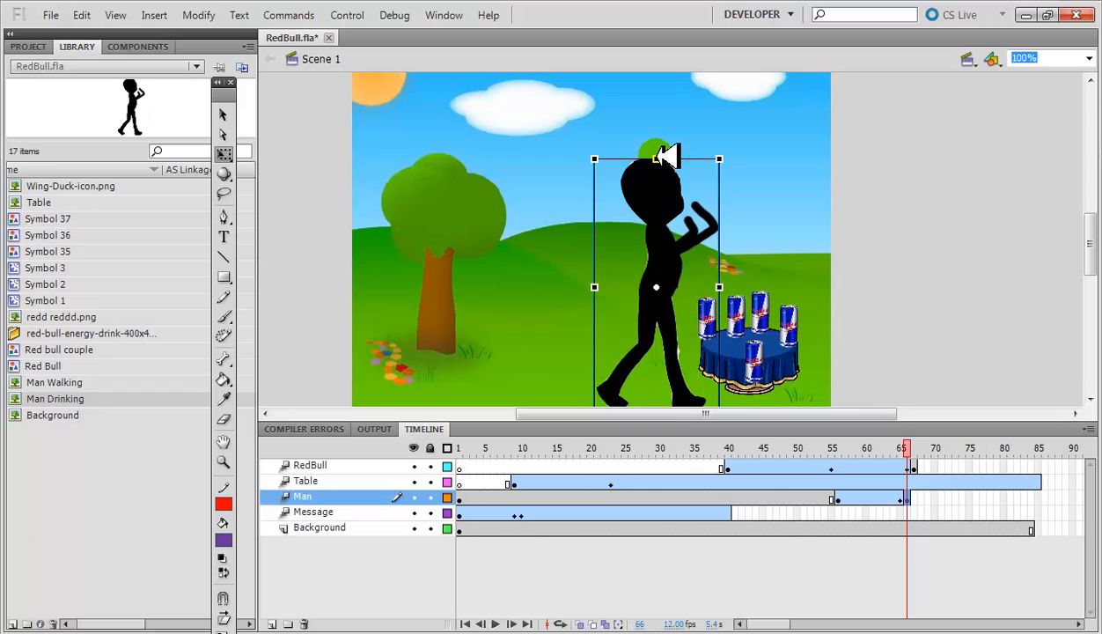
drag(656, 158, 653, 253)
drag(604, 282, 629, 286)
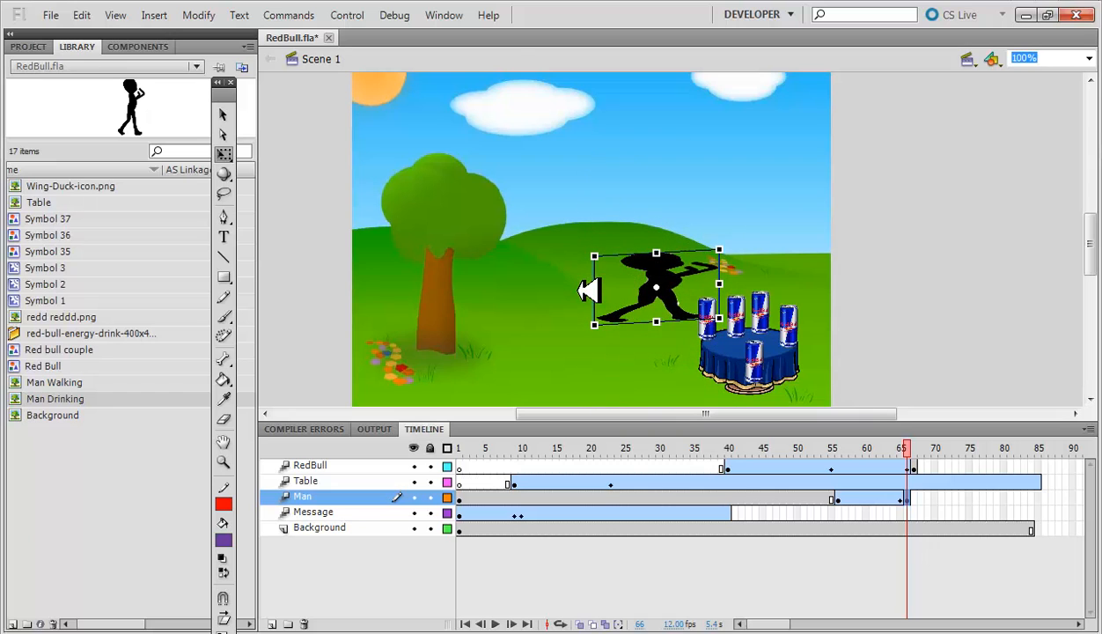
key(ctrl+z)
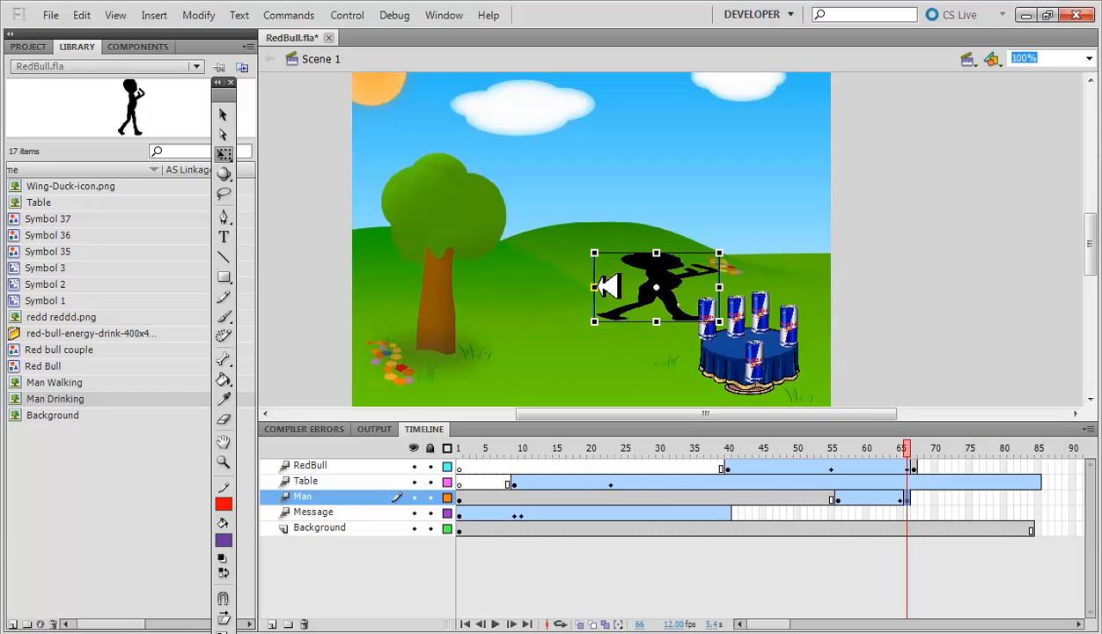
drag(606, 286, 655, 336)
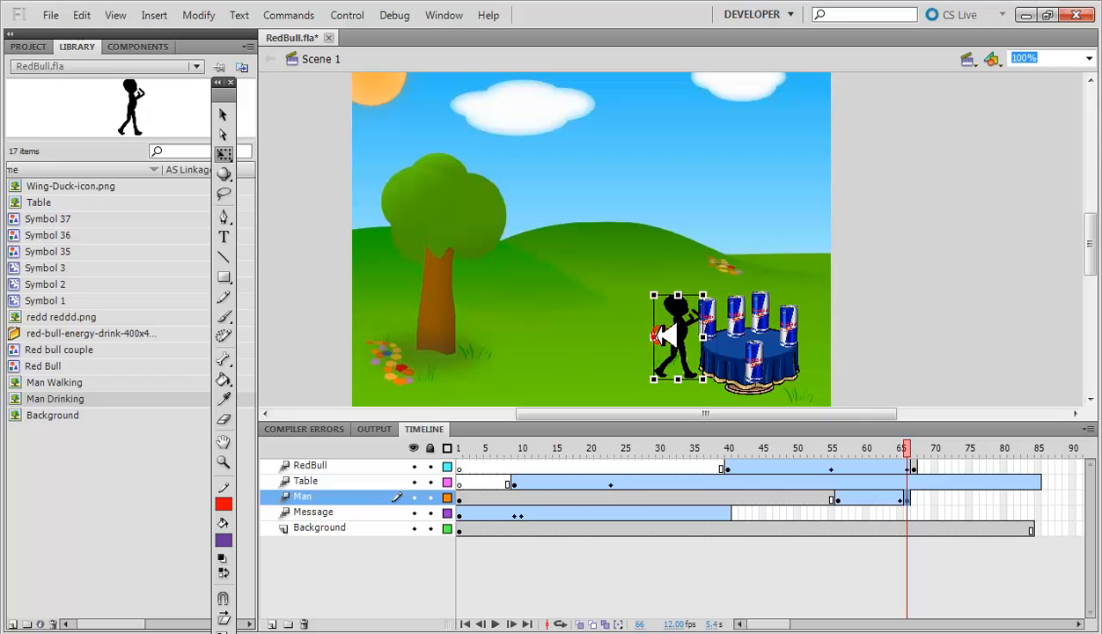
- Compare the drinking man with the walking man at frame 65 and delete the drinking man from frame 66
click(901, 496)
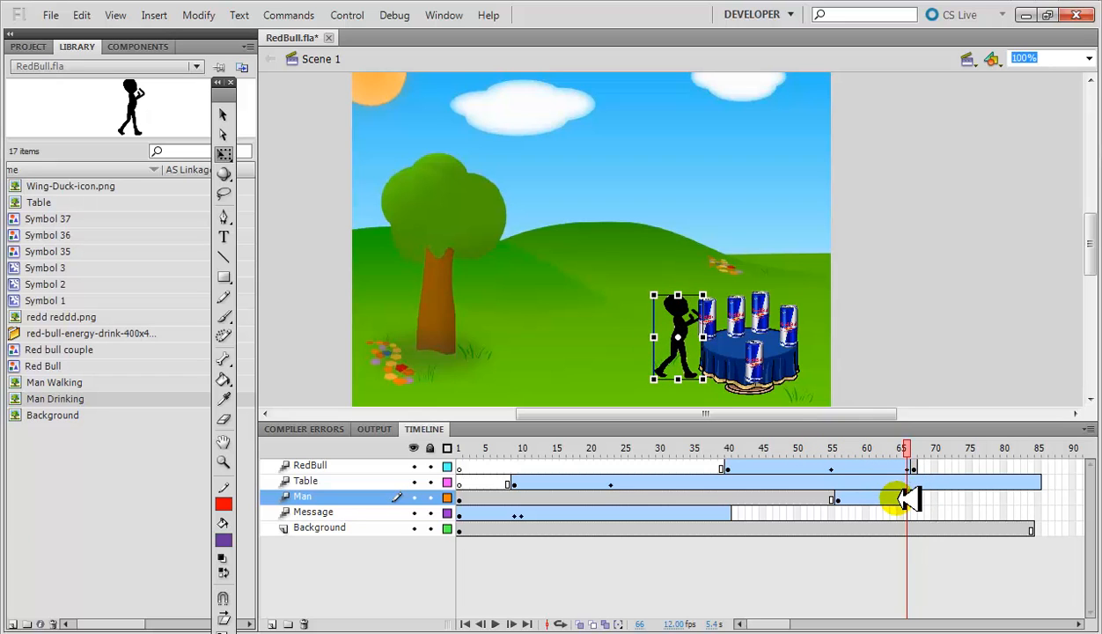
click(902, 498)
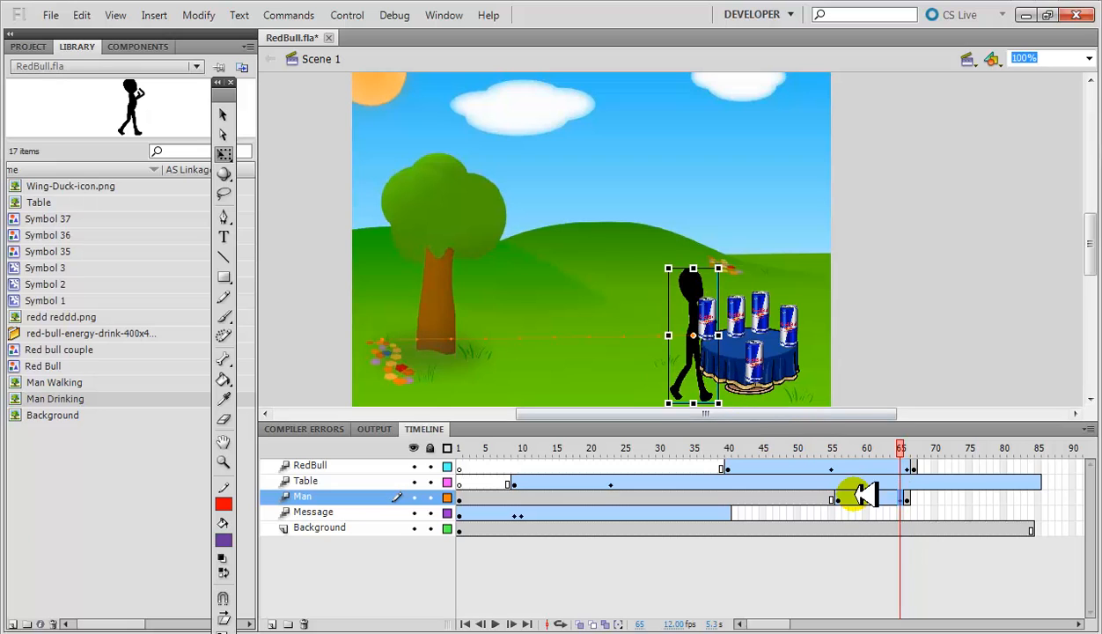
drag(854, 495, 901, 498)
click(907, 498)
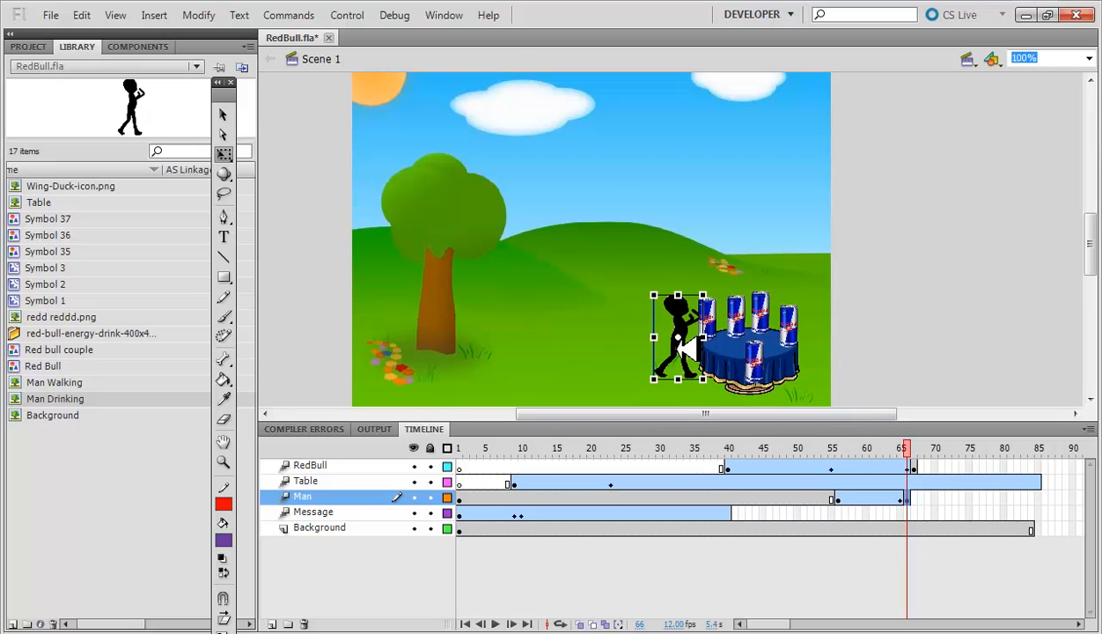
drag(684, 347, 916, 499)
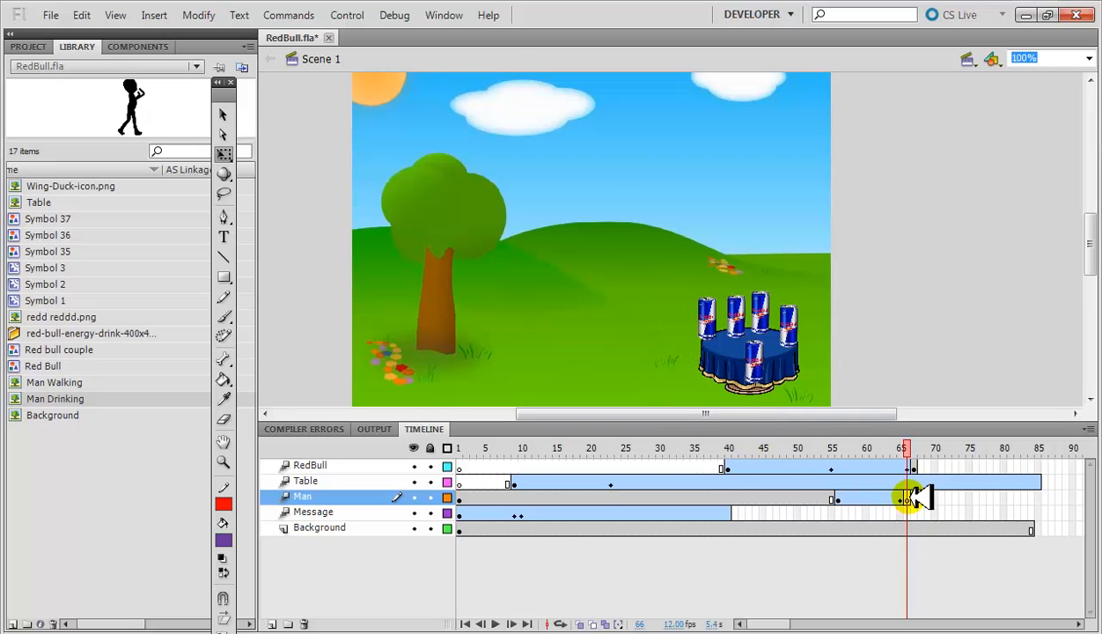
- Try to place the Man Walking image from the library on the stage at frame 65
click(902, 499)
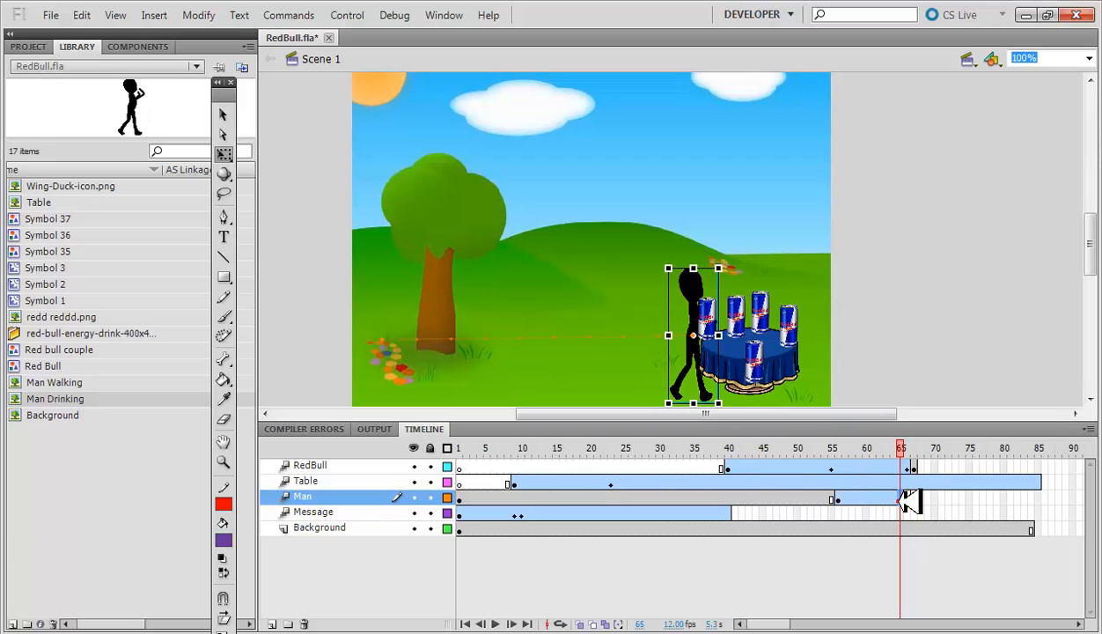
click(706, 358)
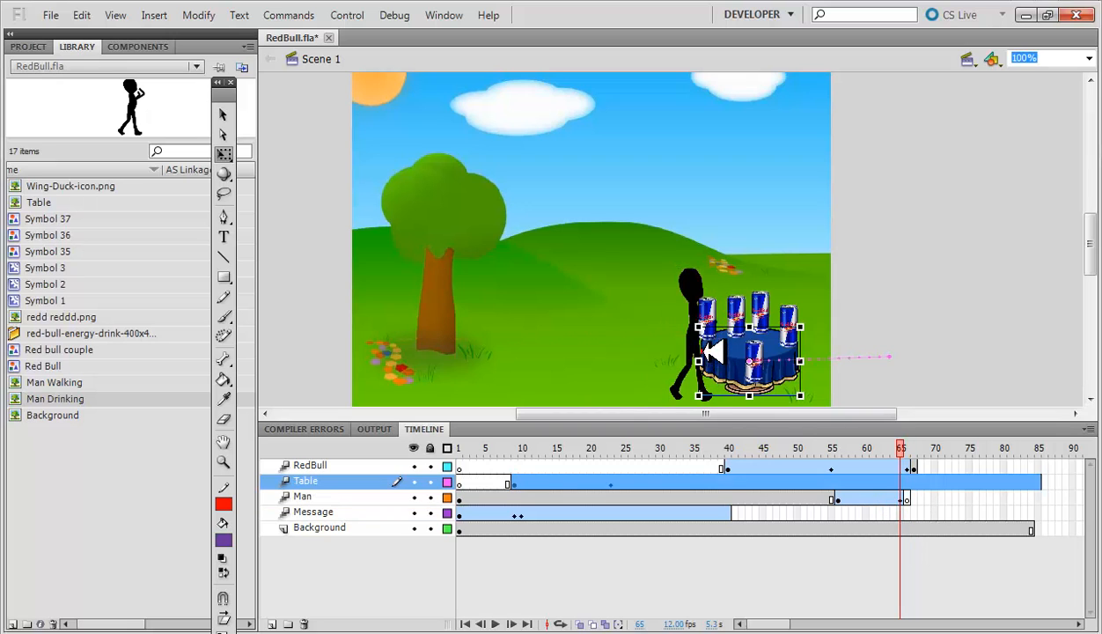
click(65, 384)
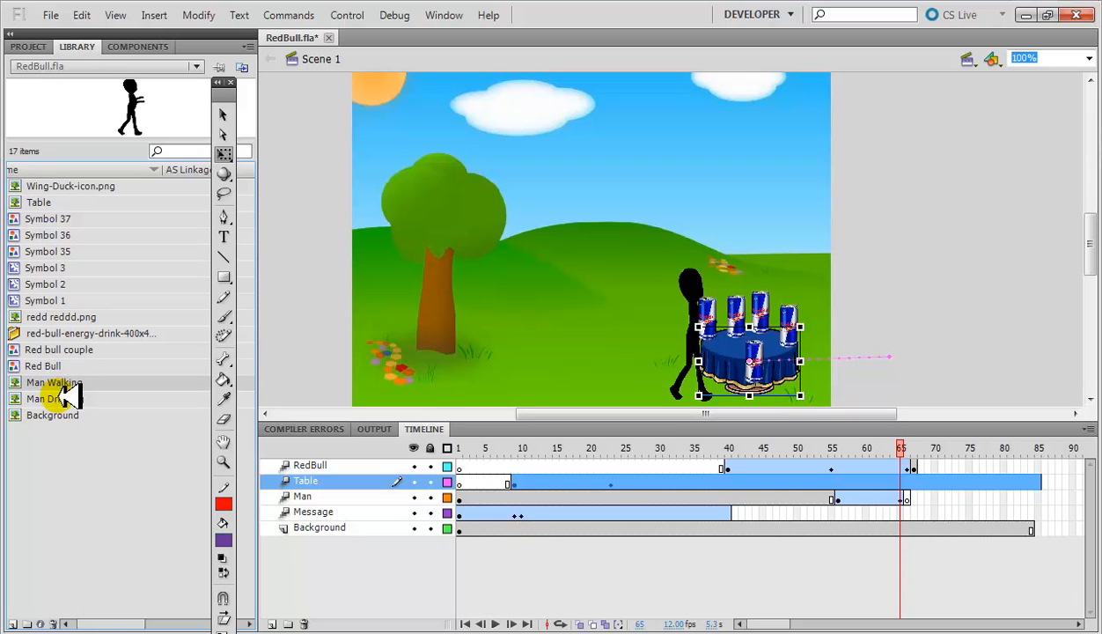
drag(67, 383, 588, 292)
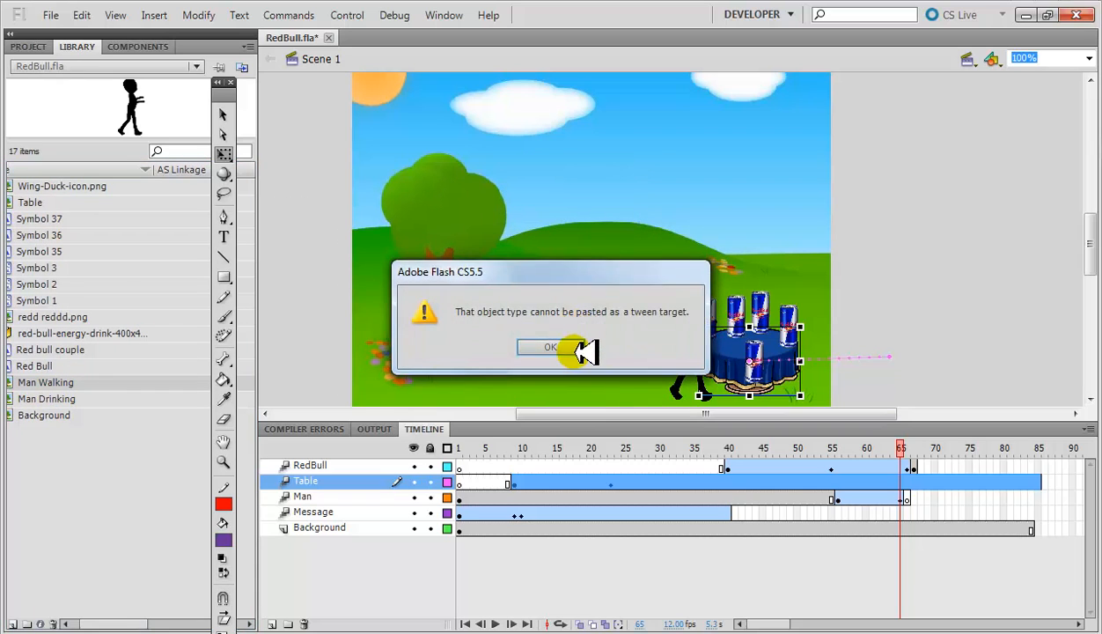
click(577, 347)
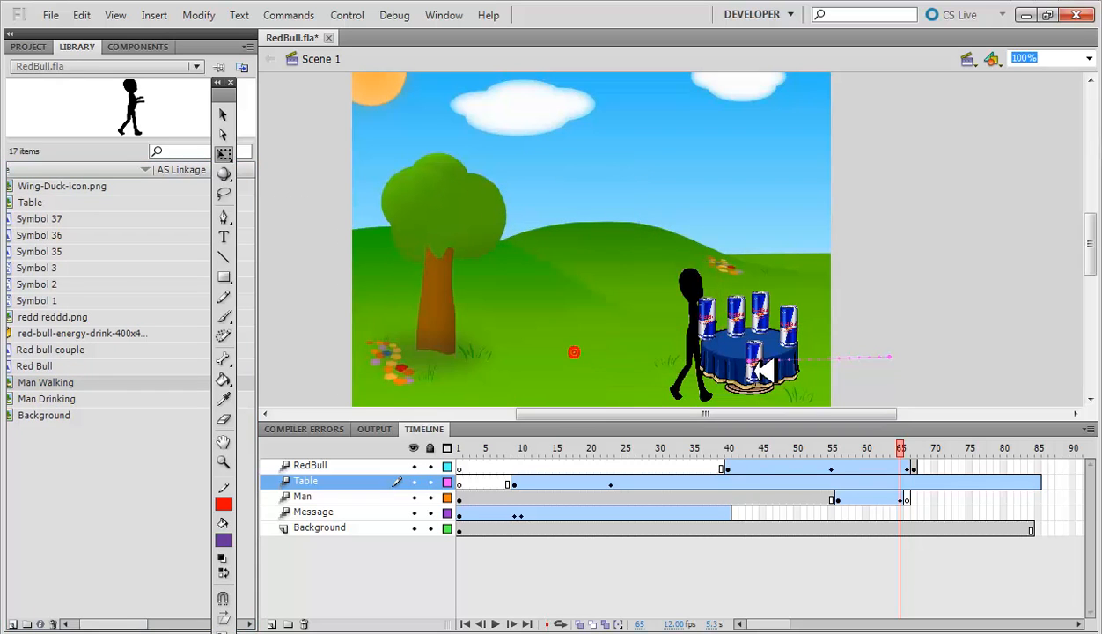
- Copy the walking man from frame 65, paste him at frame 66 and place him beside the table
click(907, 495)
right_click(688, 303)
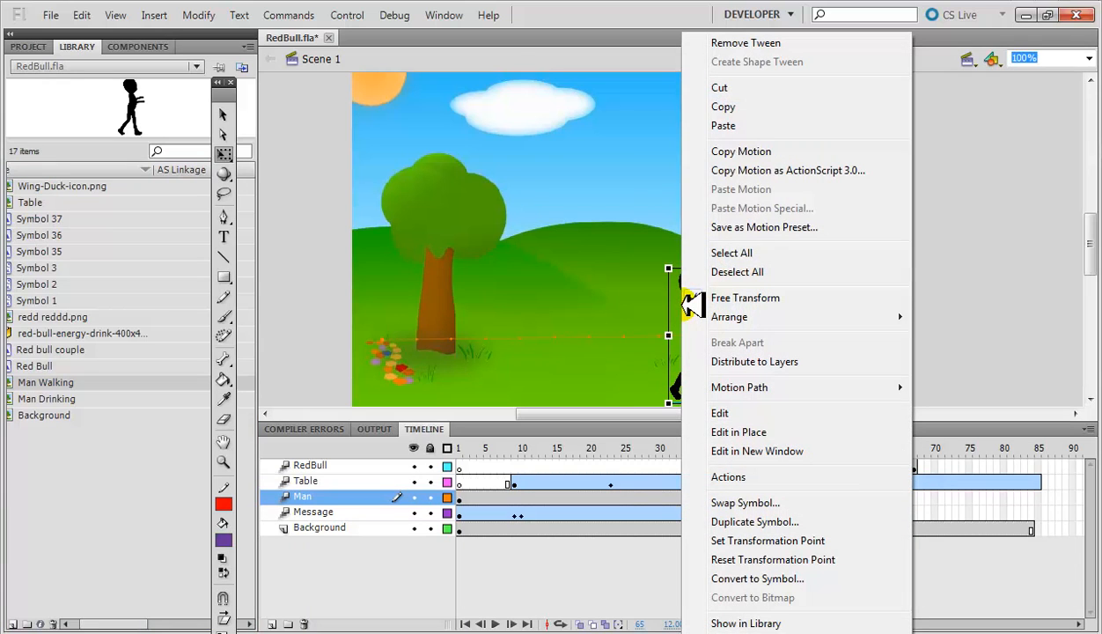
click(723, 106)
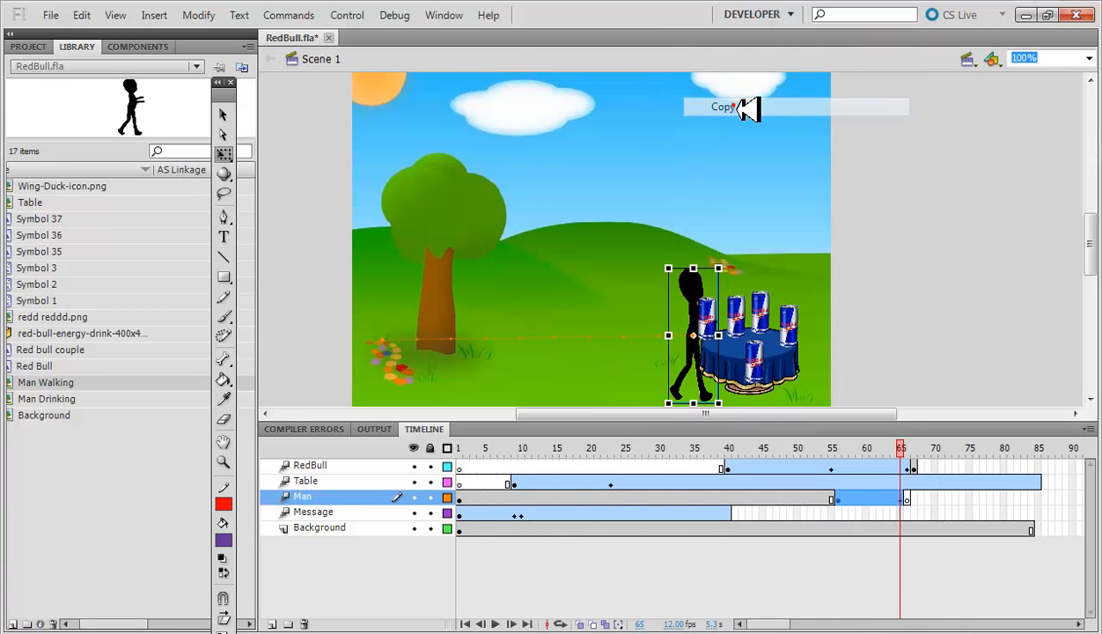
click(908, 497)
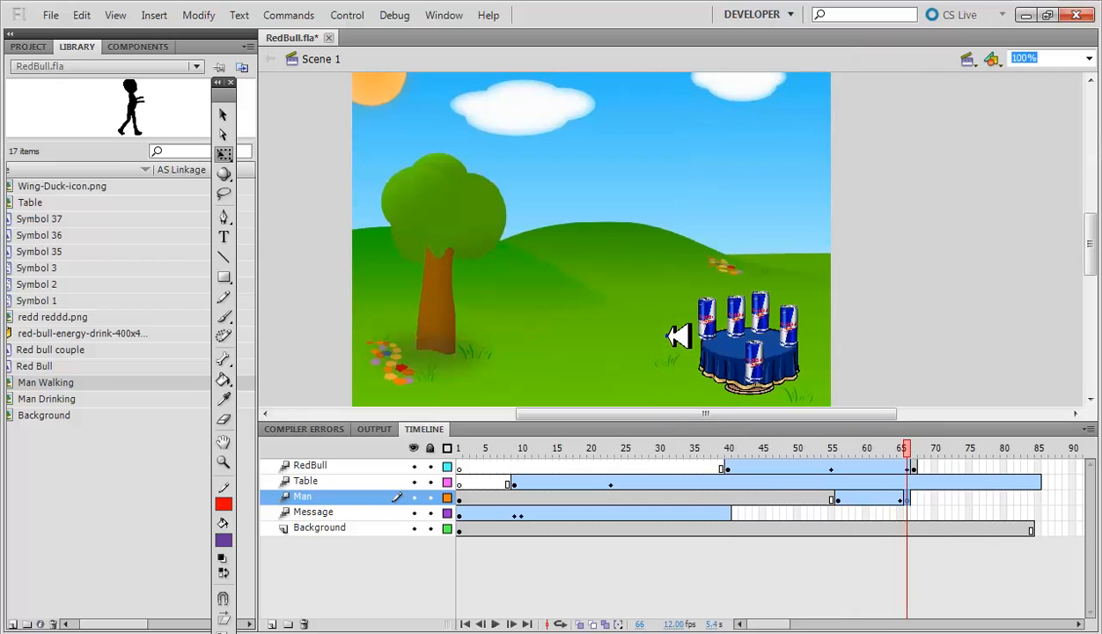
right_click(667, 336)
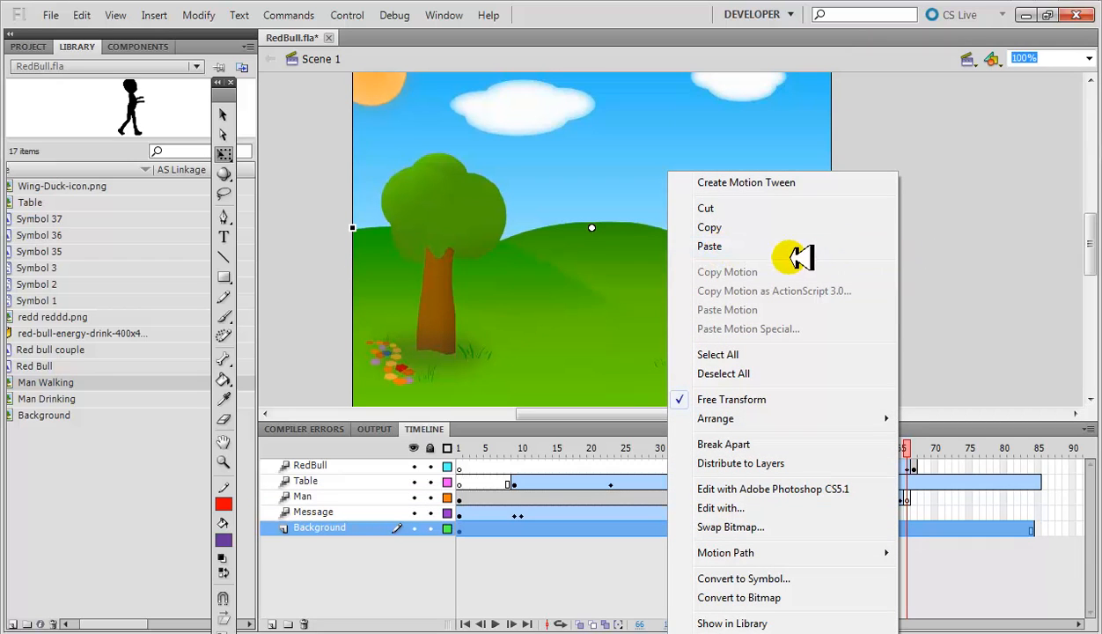
click(1014, 264)
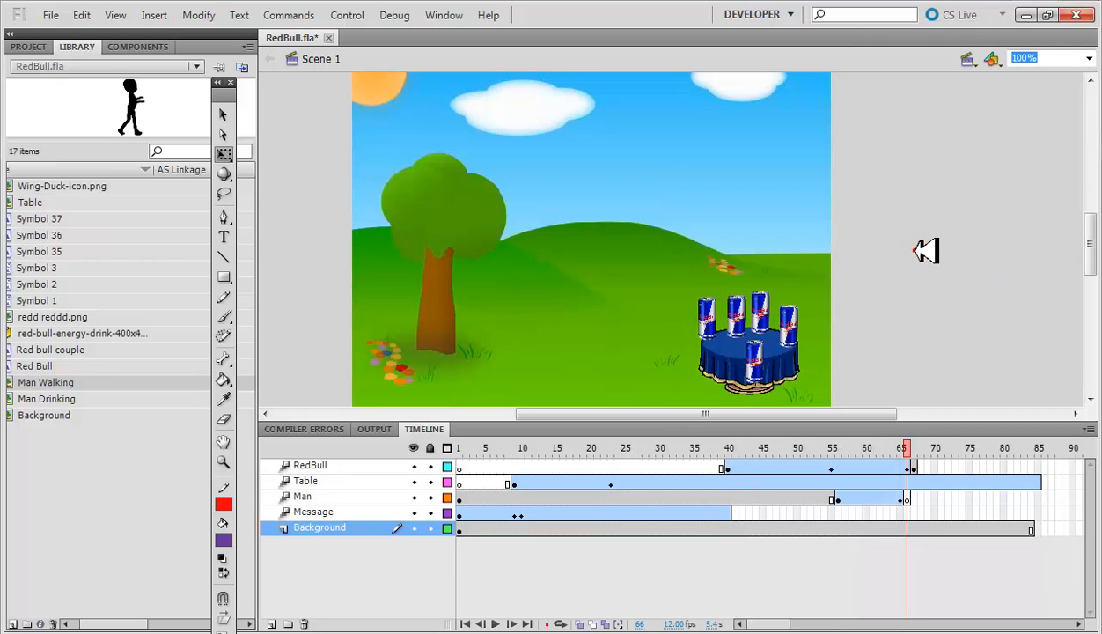
right_click(925, 250)
click(952, 298)
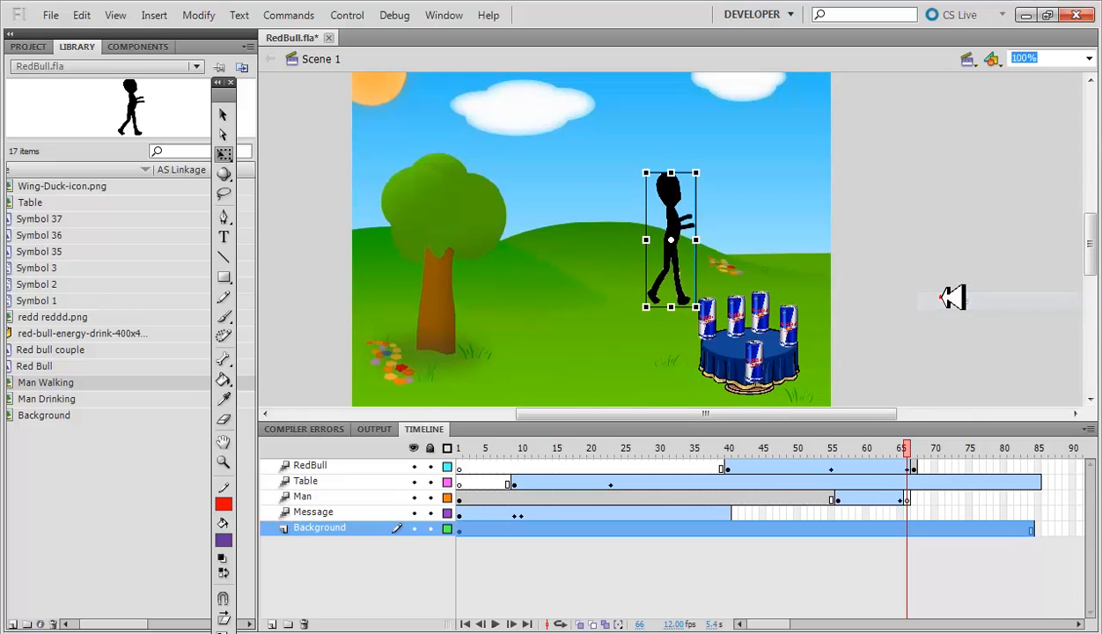
drag(678, 220, 680, 326)
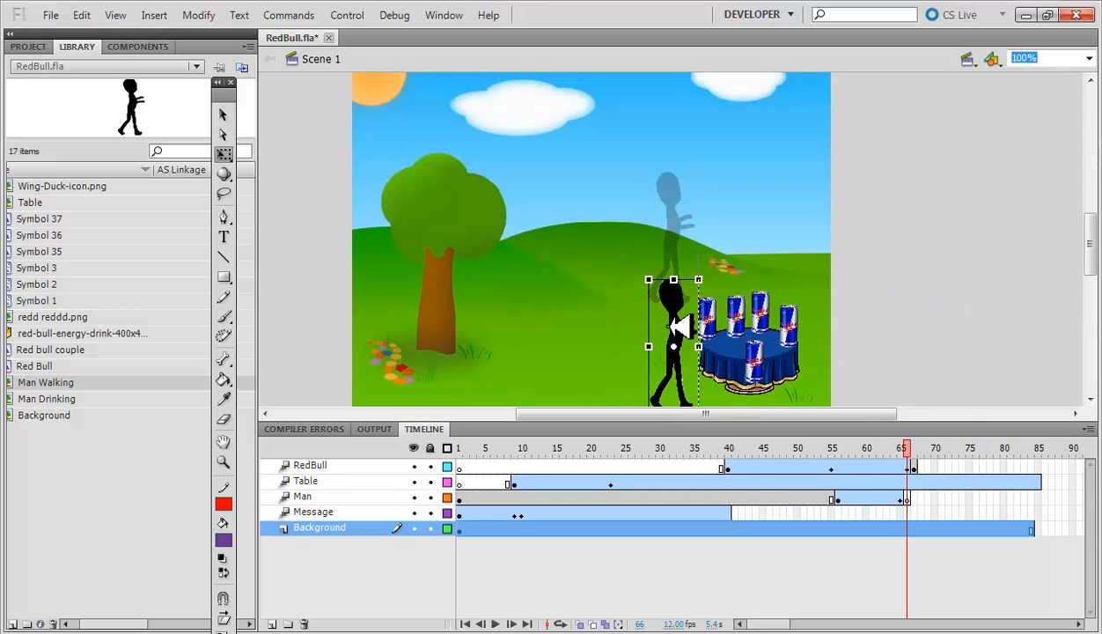
- Compare the pasted man at frame 66 with the walking man at frame 65 and adjust his position beside the table
click(906, 497)
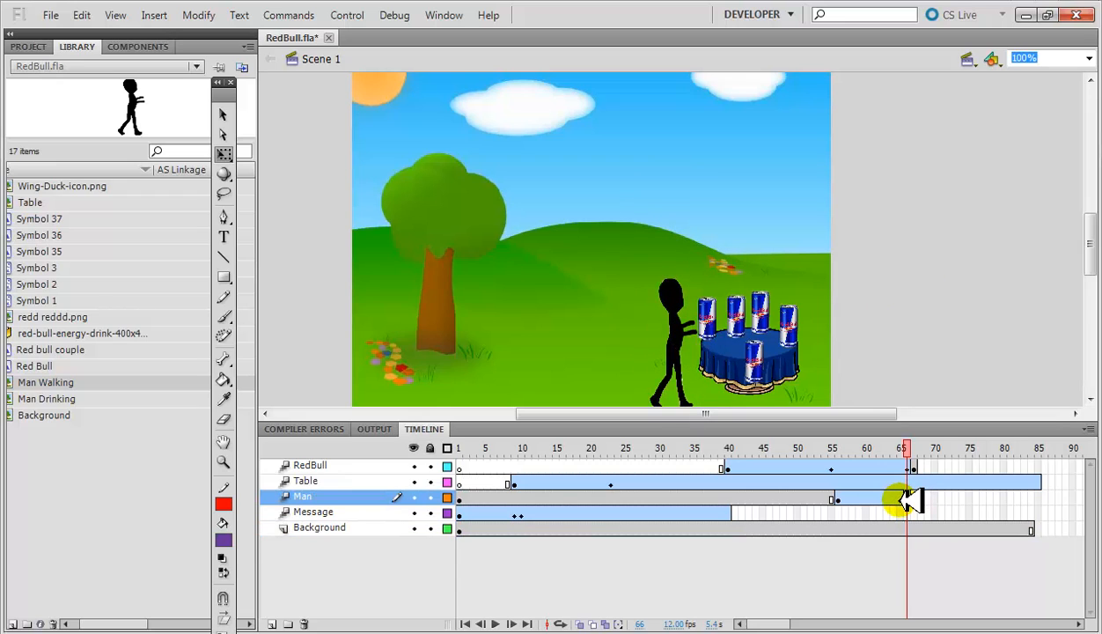
click(902, 499)
drag(905, 498, 909, 498)
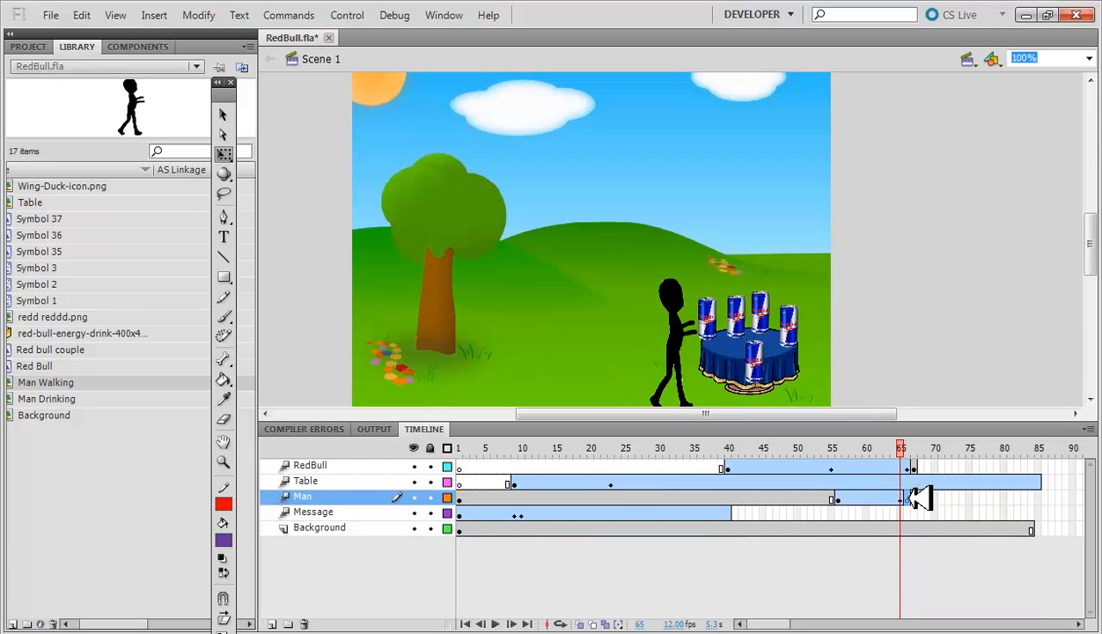
click(674, 337)
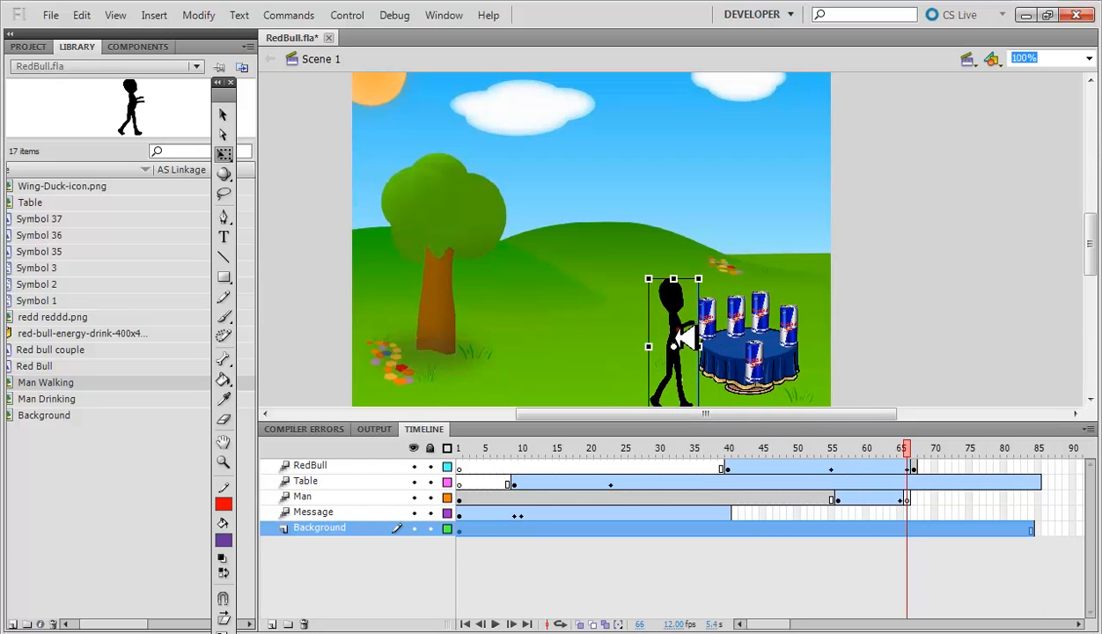
drag(676, 333, 684, 323)
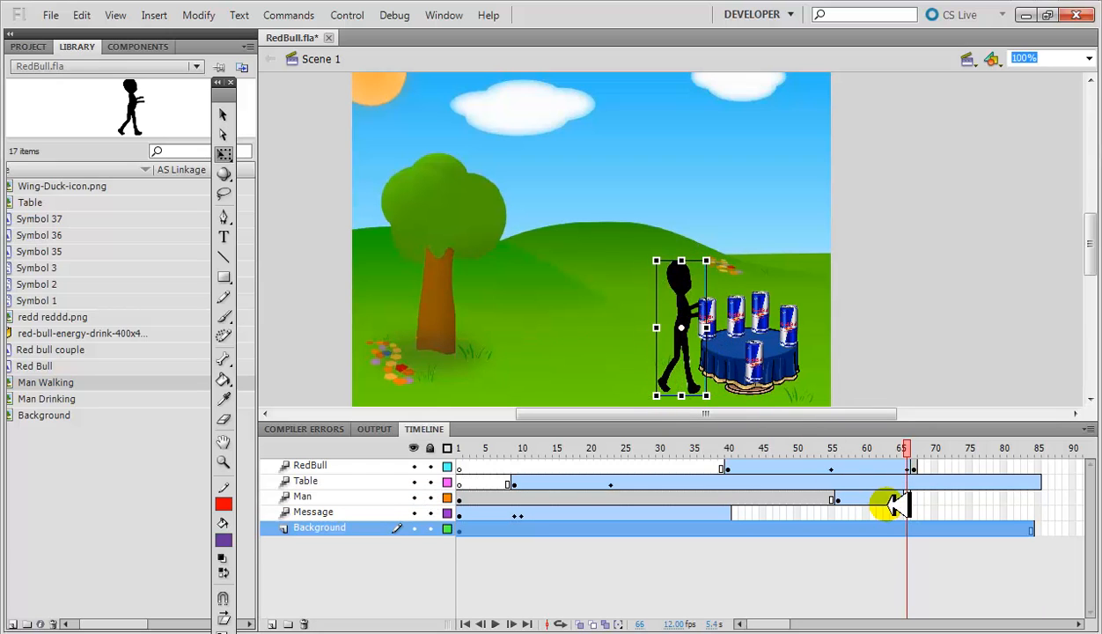
click(908, 499)
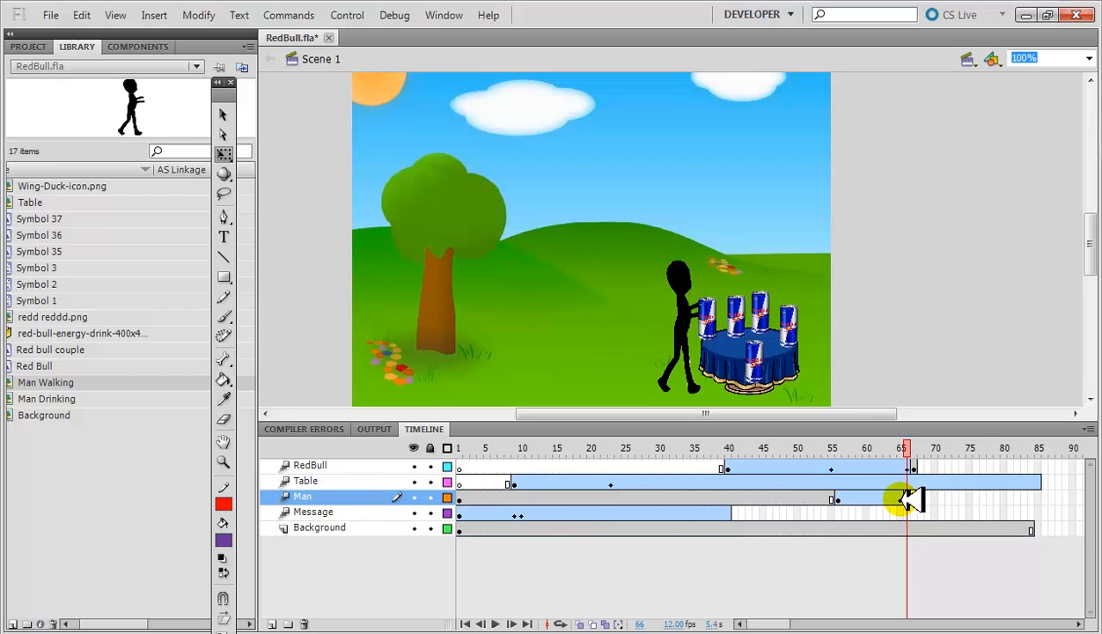
click(902, 499)
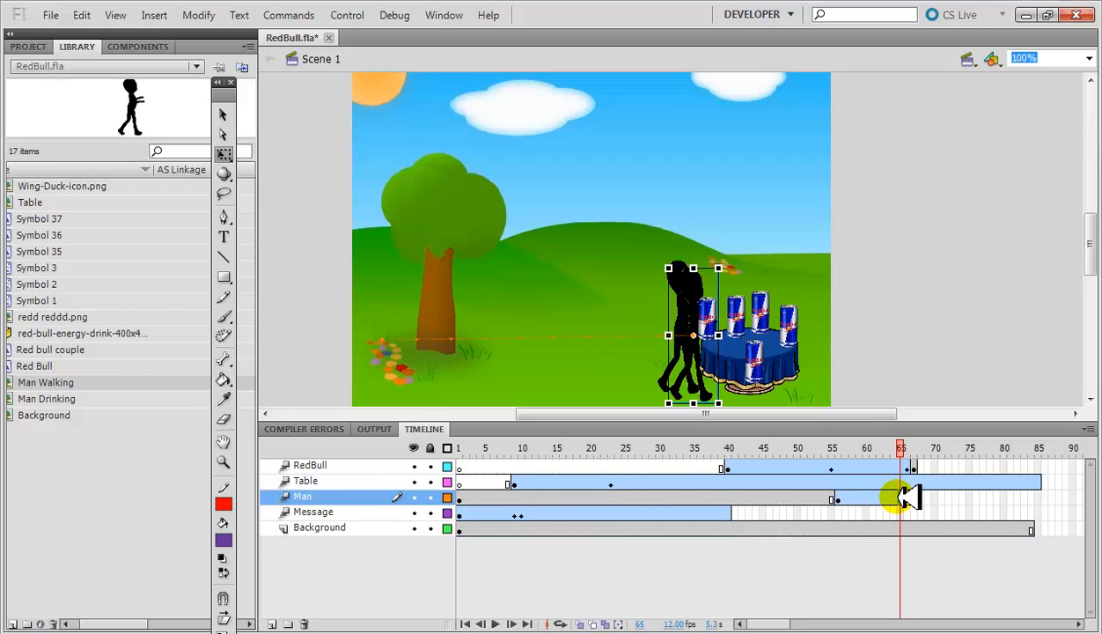
click(908, 500)
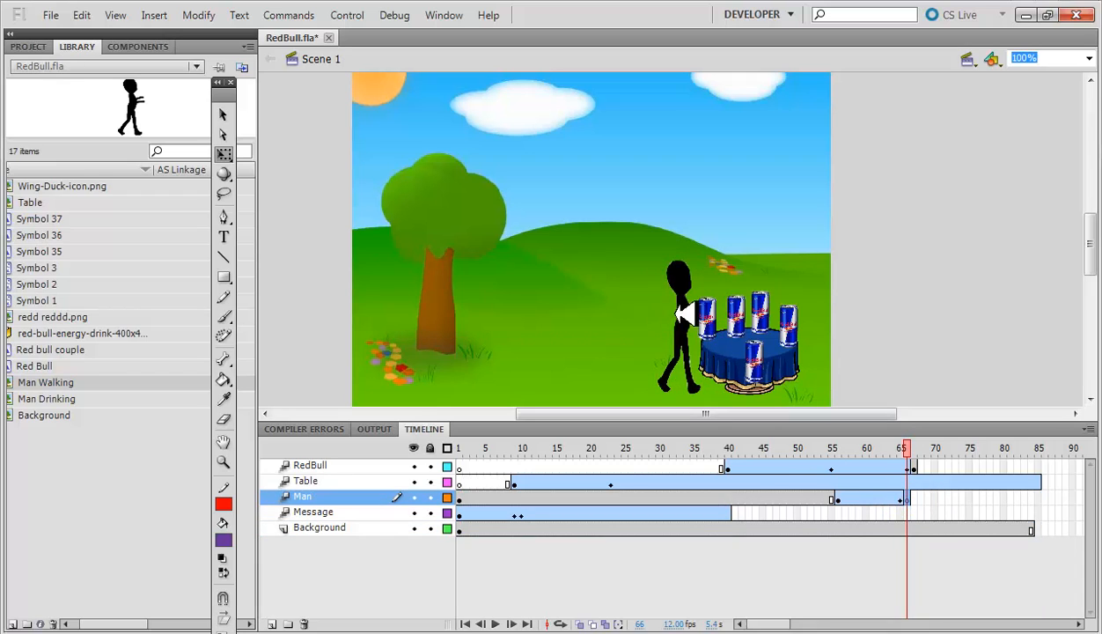
click(676, 304)
click(669, 313)
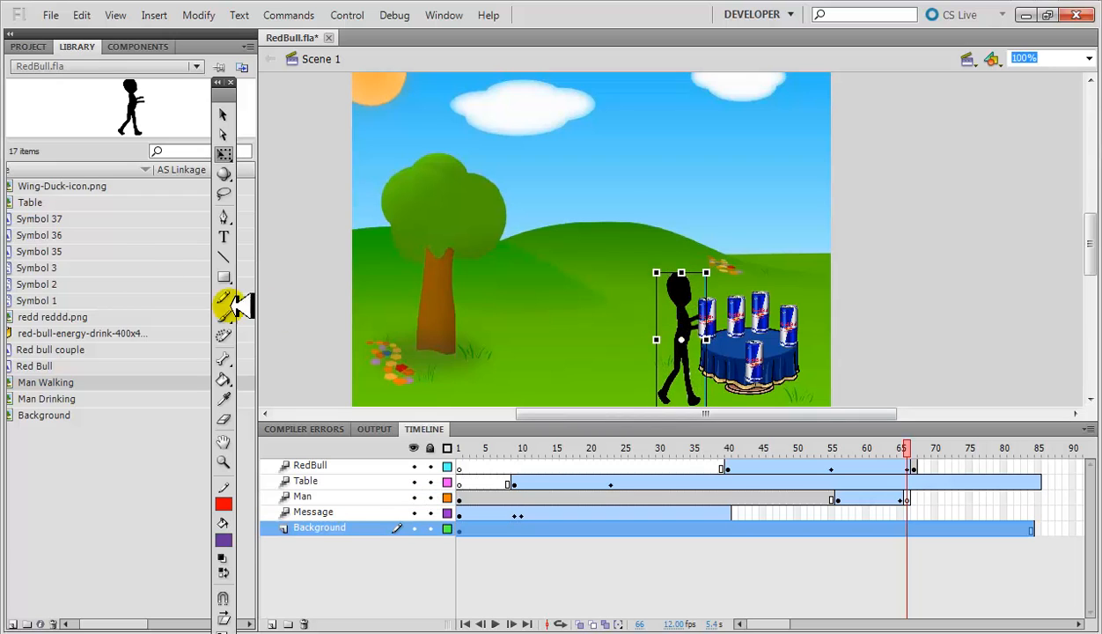
- Place the Man Drinking figure from the library at frame 66 and shrink it to the walking man's size
click(28, 399)
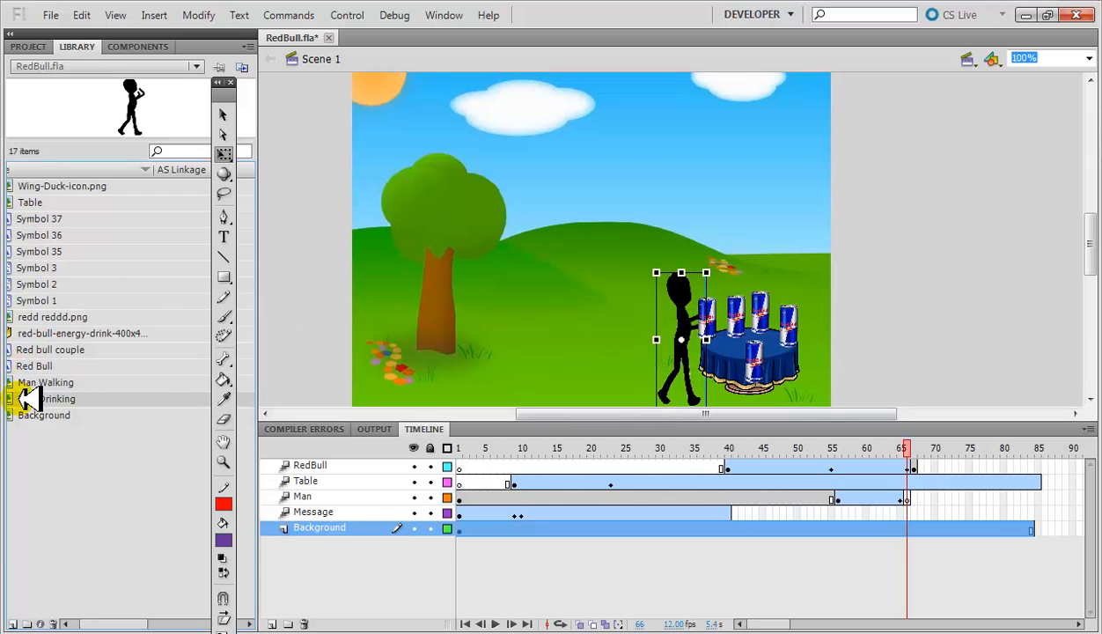
click(26, 381)
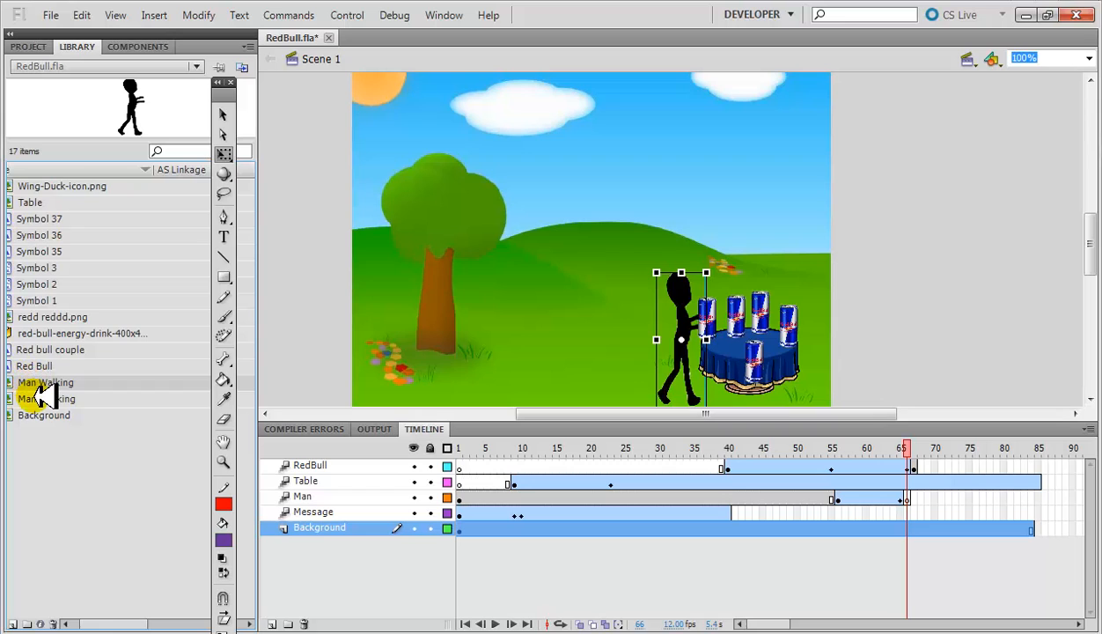
click(43, 399)
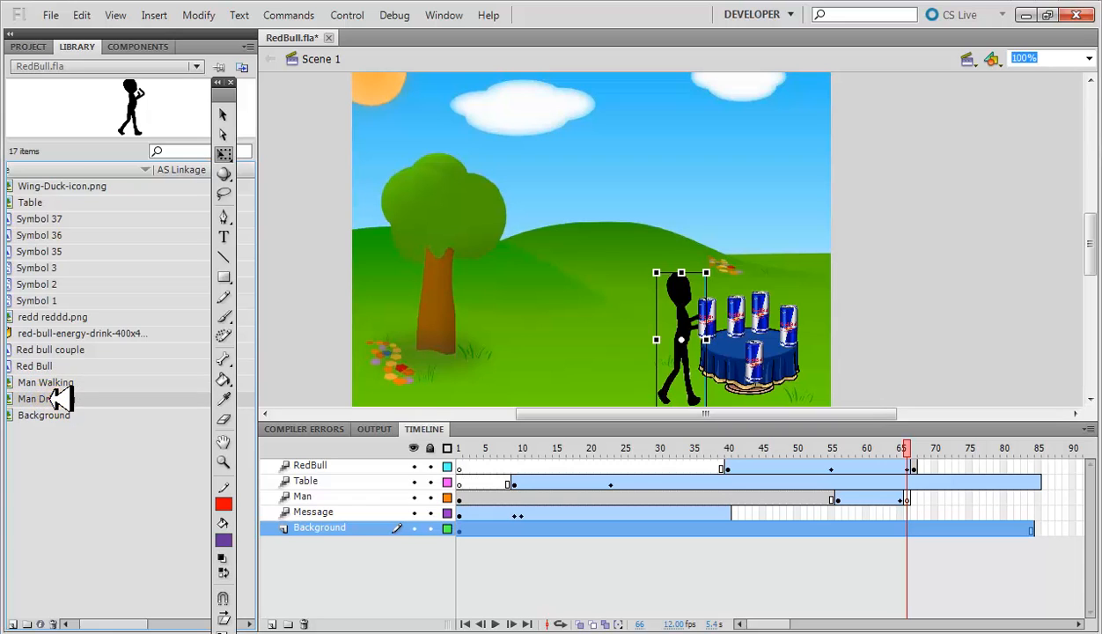
drag(62, 399, 586, 269)
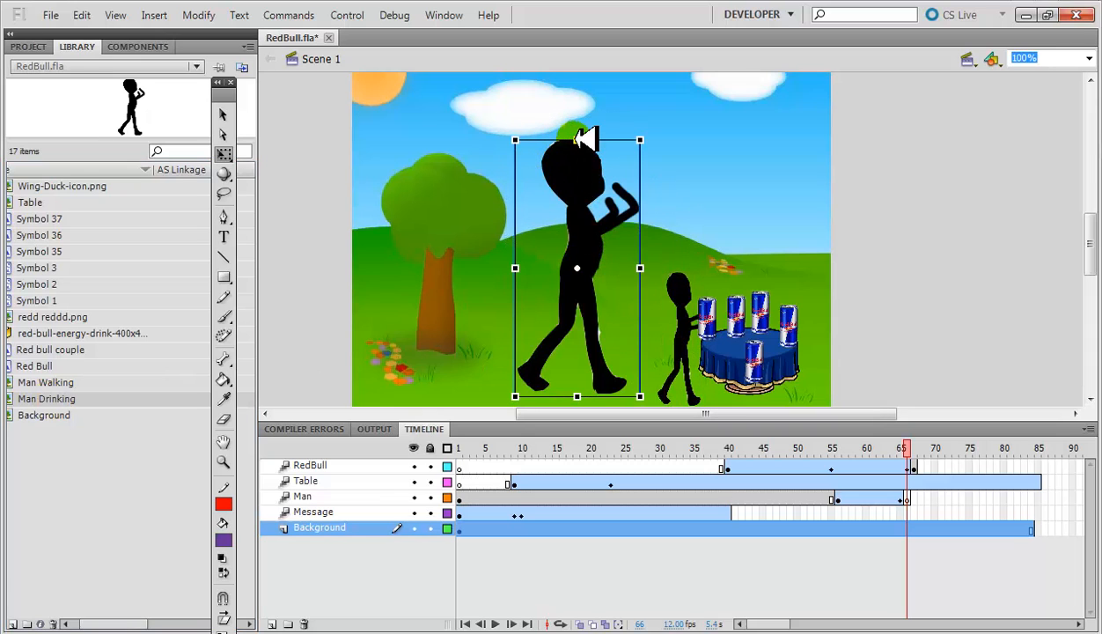
drag(577, 139, 577, 199)
drag(582, 260, 603, 330)
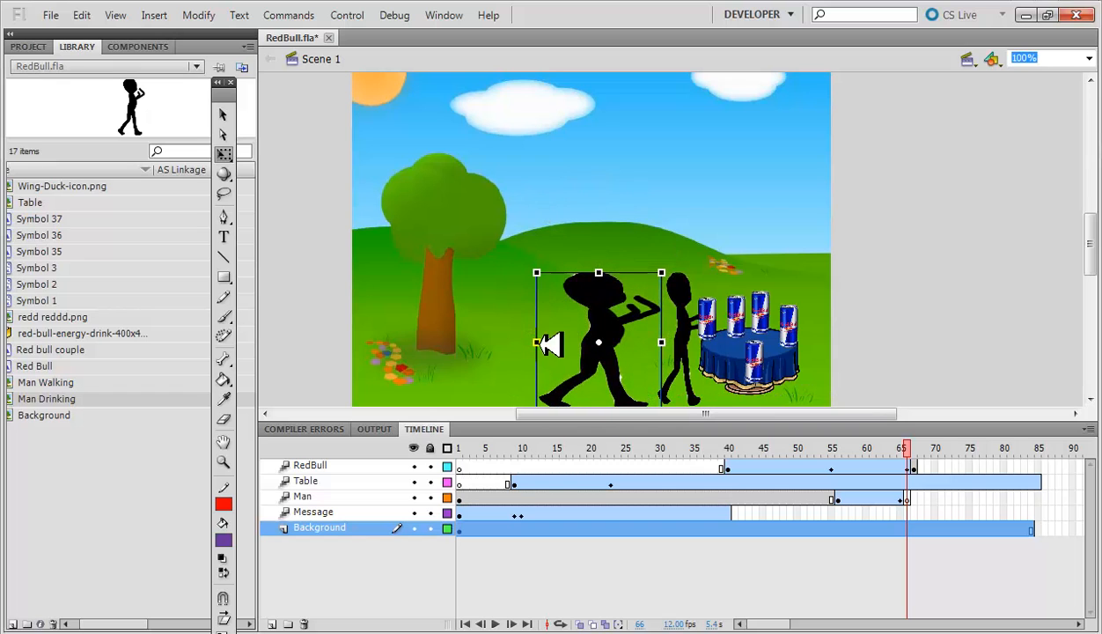
drag(537, 339, 683, 344)
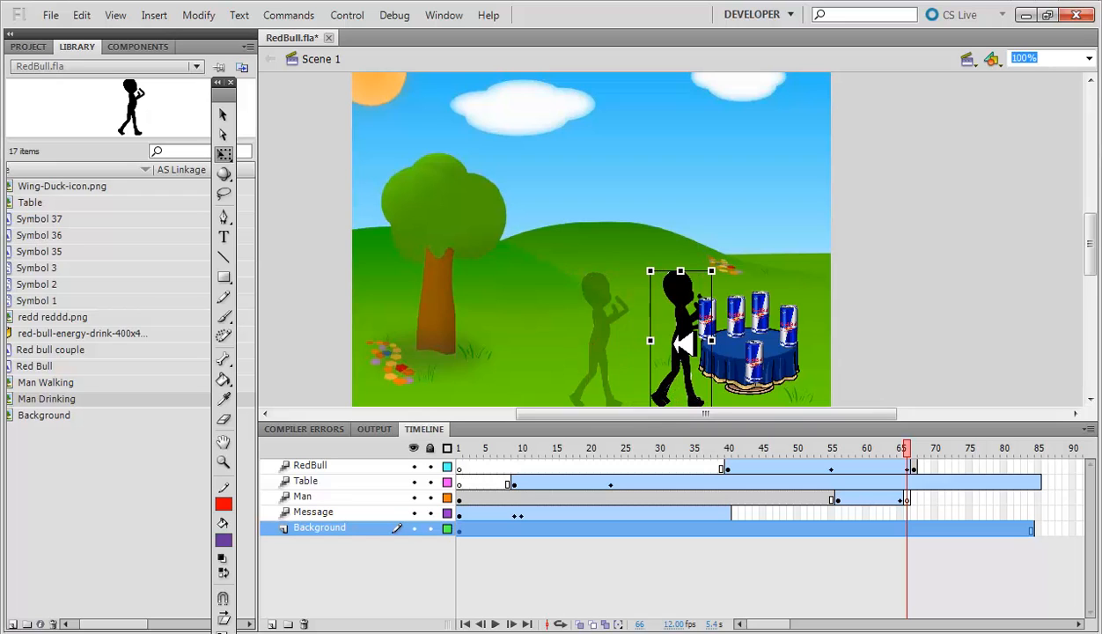
- Delete the pasted walking man and move the drinking man into his place beside the table
drag(683, 343, 759, 340)
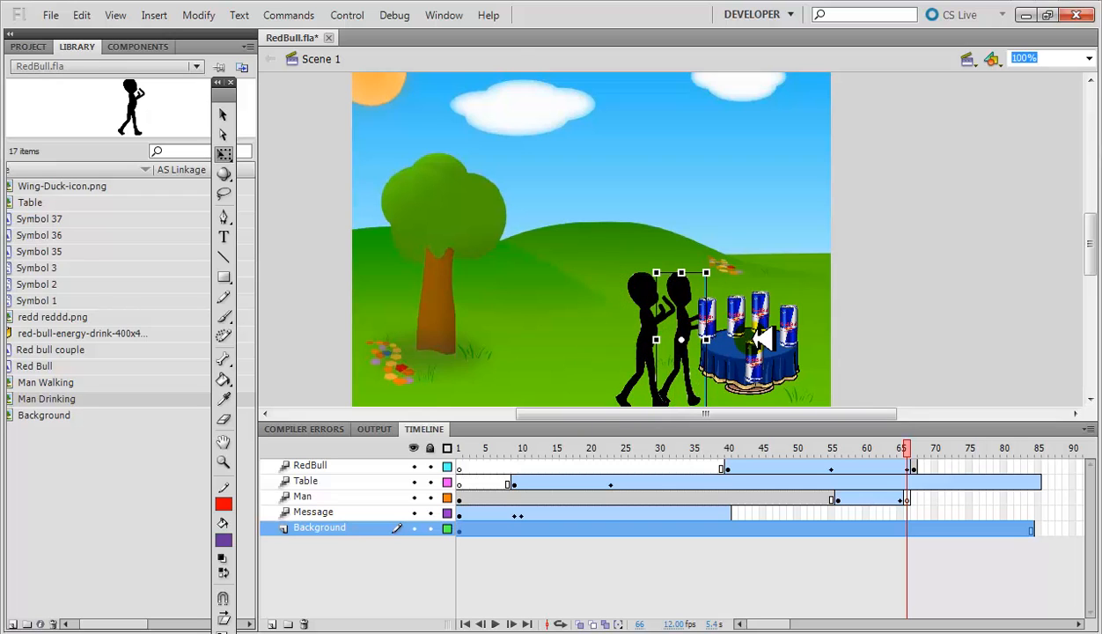
key(Delete)
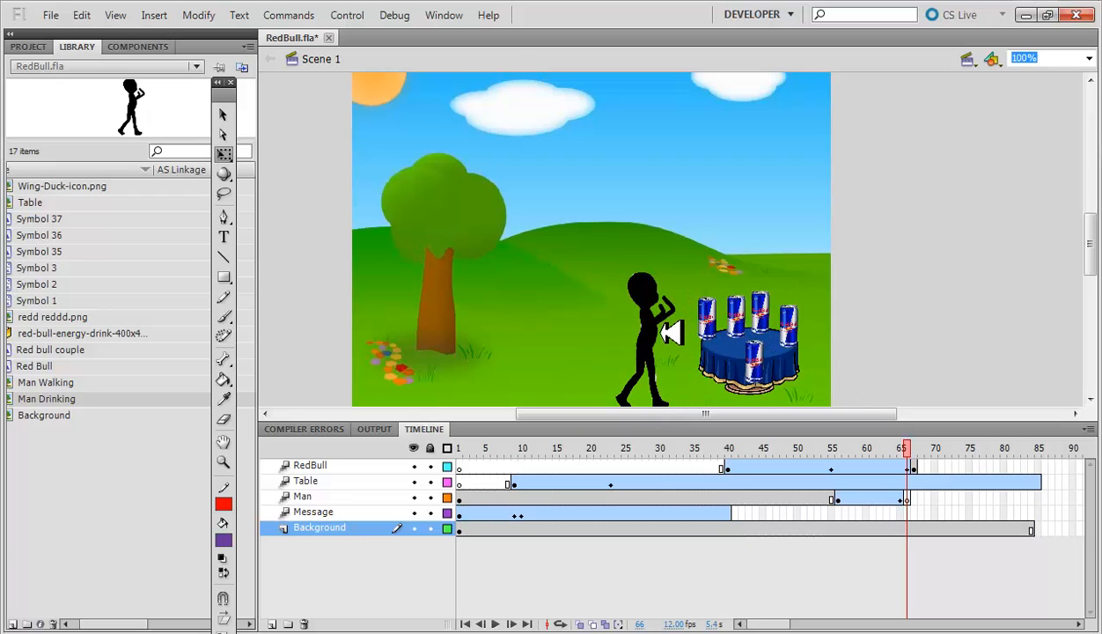
drag(655, 336, 689, 338)
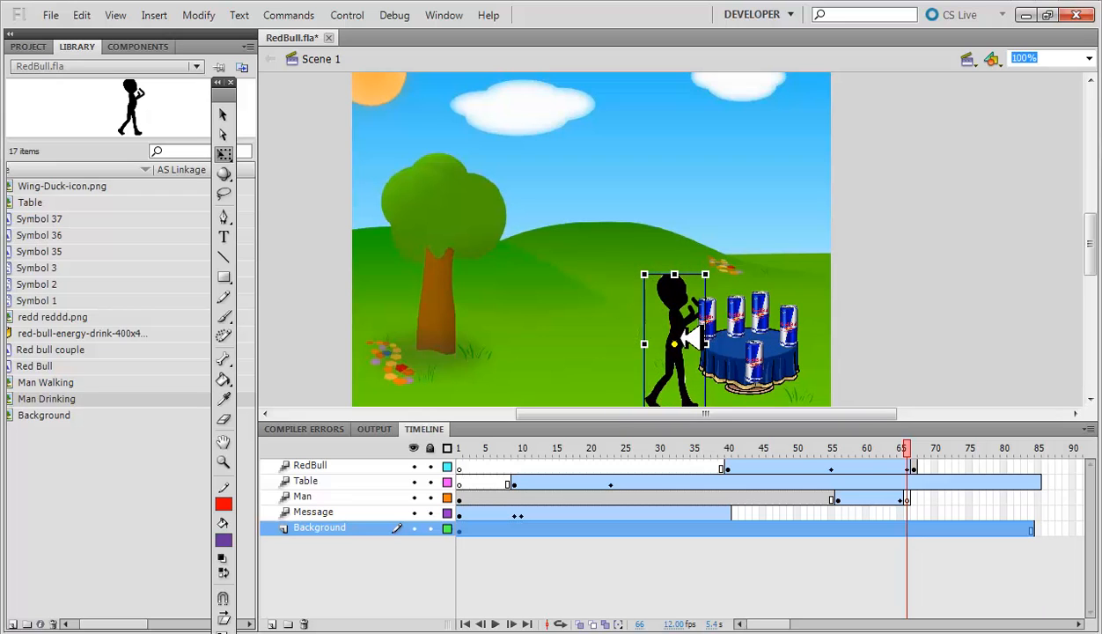
- Extend the frames of the Man layer to frame 70
click(954, 498)
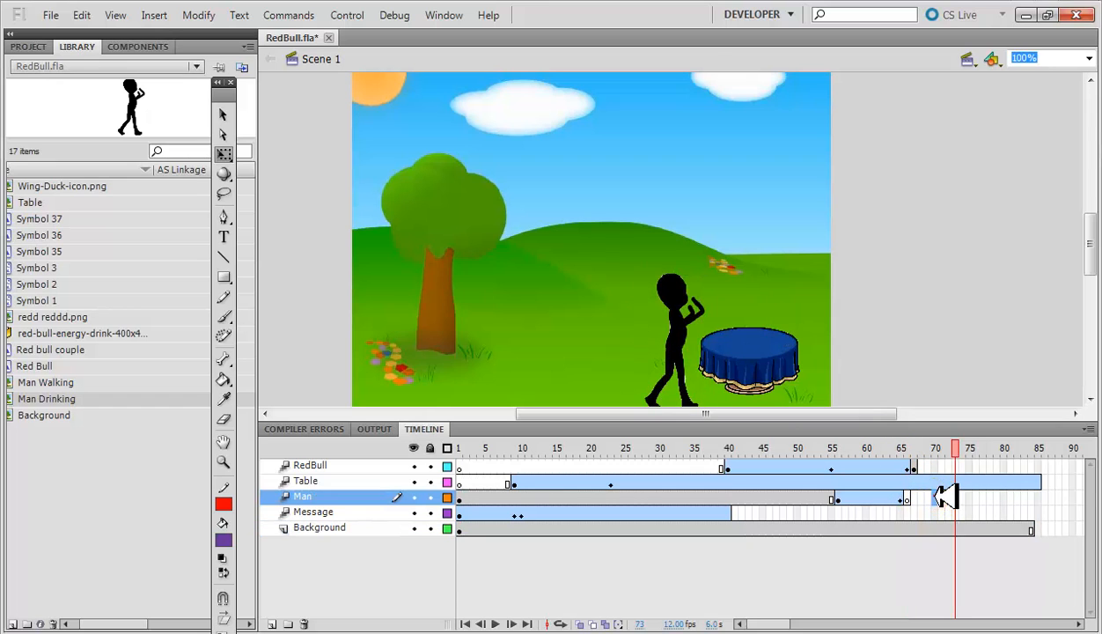
right_click(944, 498)
click(921, 109)
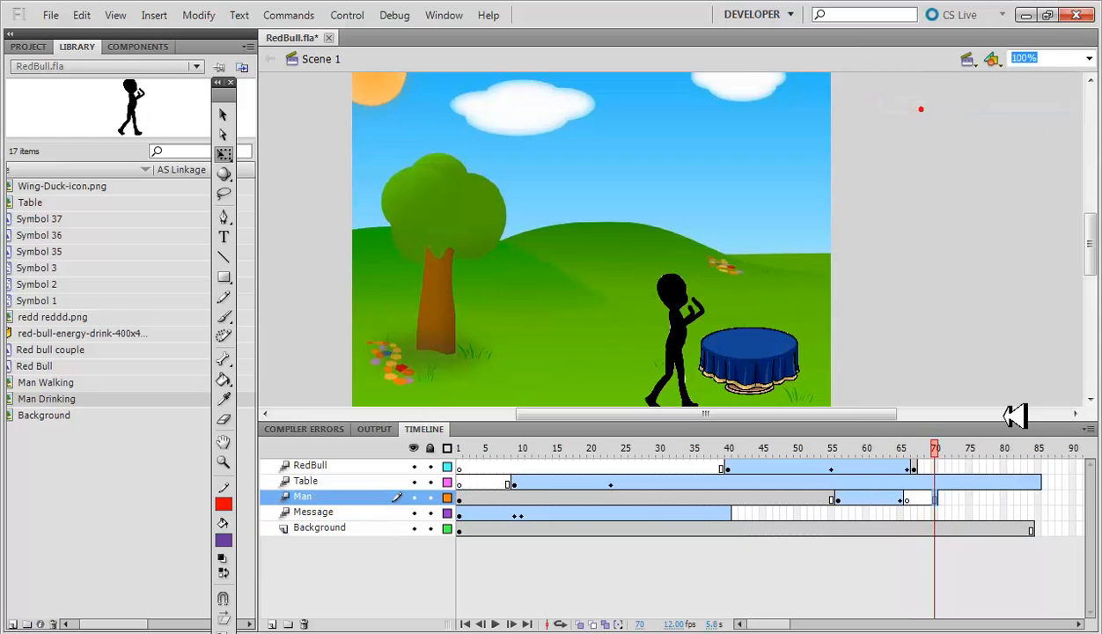
- Move and rotate the tilted can up to the drinking man's mouth at frame 67 of the RedBull layer
drag(942, 443, 922, 449)
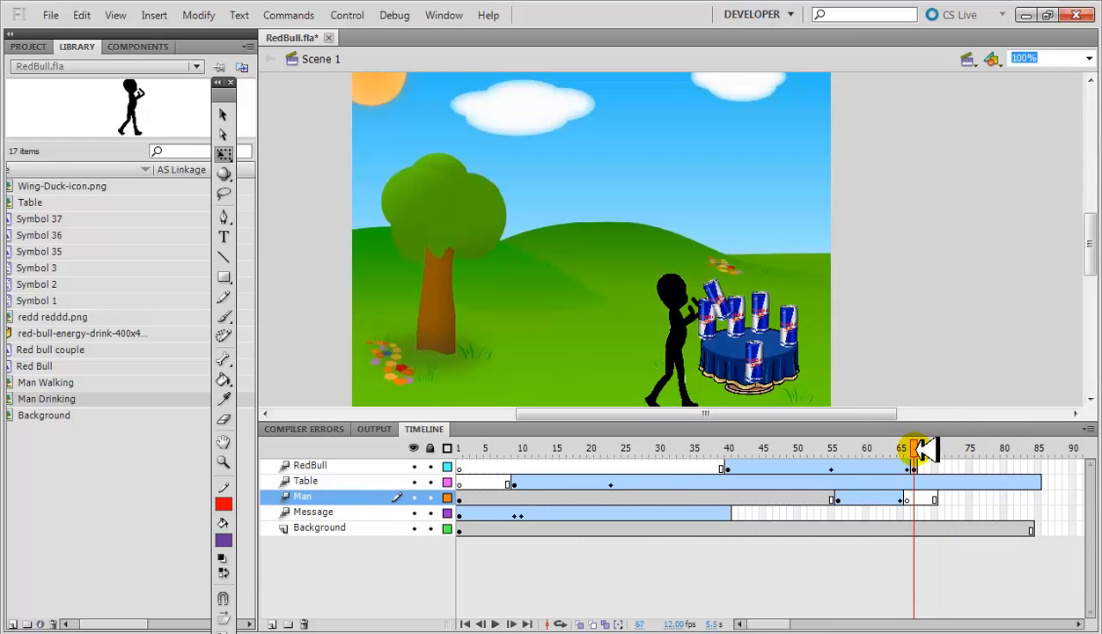
click(919, 499)
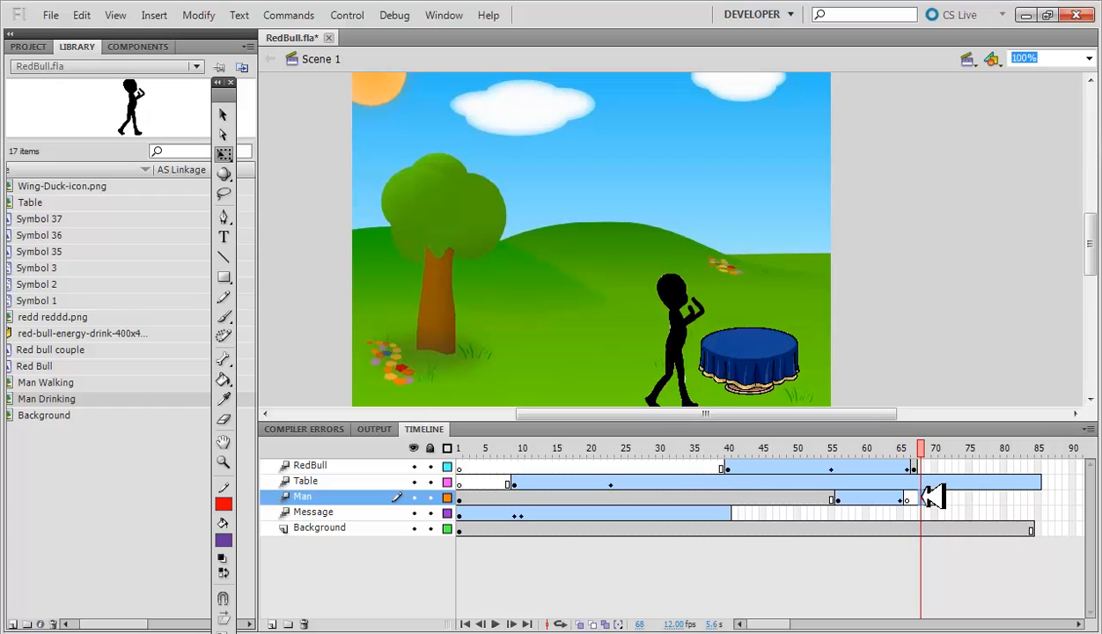
click(912, 468)
click(890, 300)
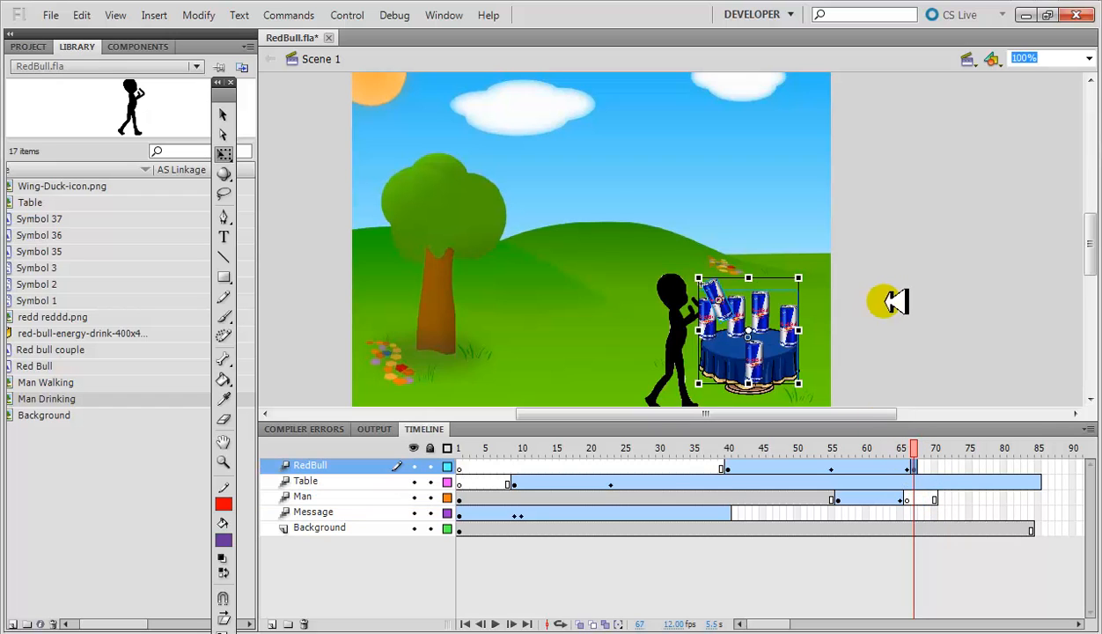
click(888, 432)
mouse_move(912, 448)
mouse_down()
mouse_move(893, 450)
mouse_move(922, 450)
mouse_up()
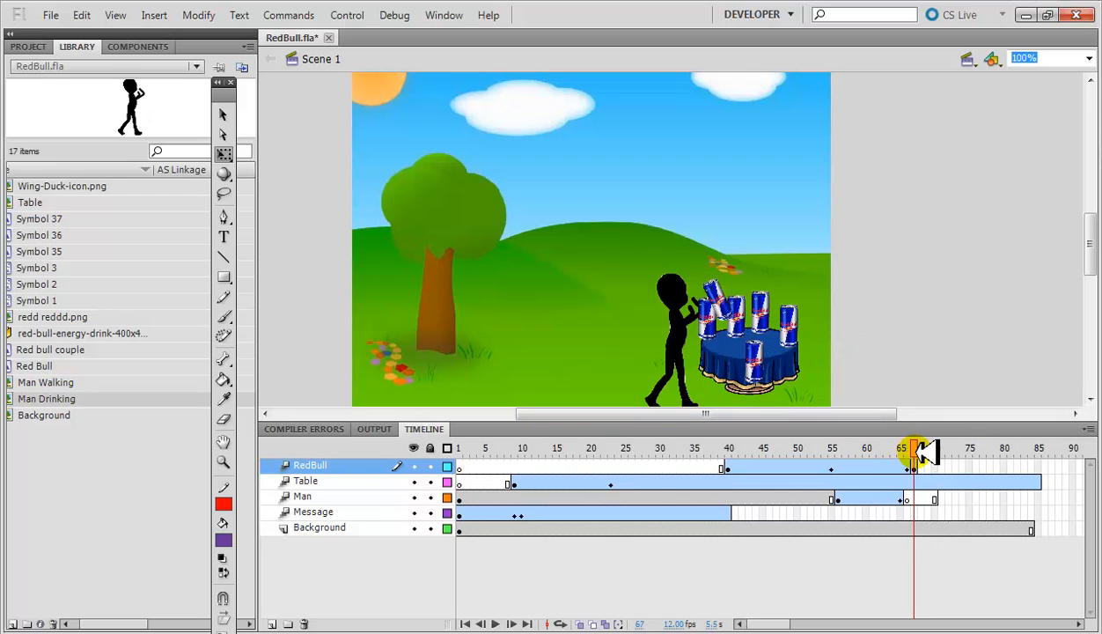
click(727, 298)
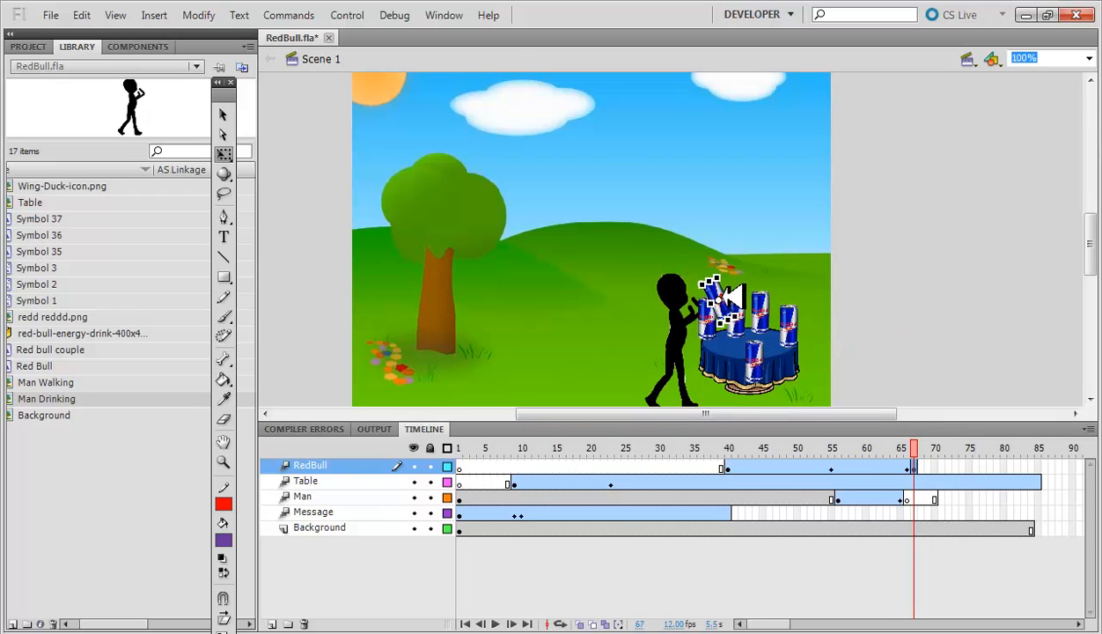
mouse_move(732, 306)
mouse_down()
mouse_move(716, 316)
mouse_move(723, 325)
mouse_up()
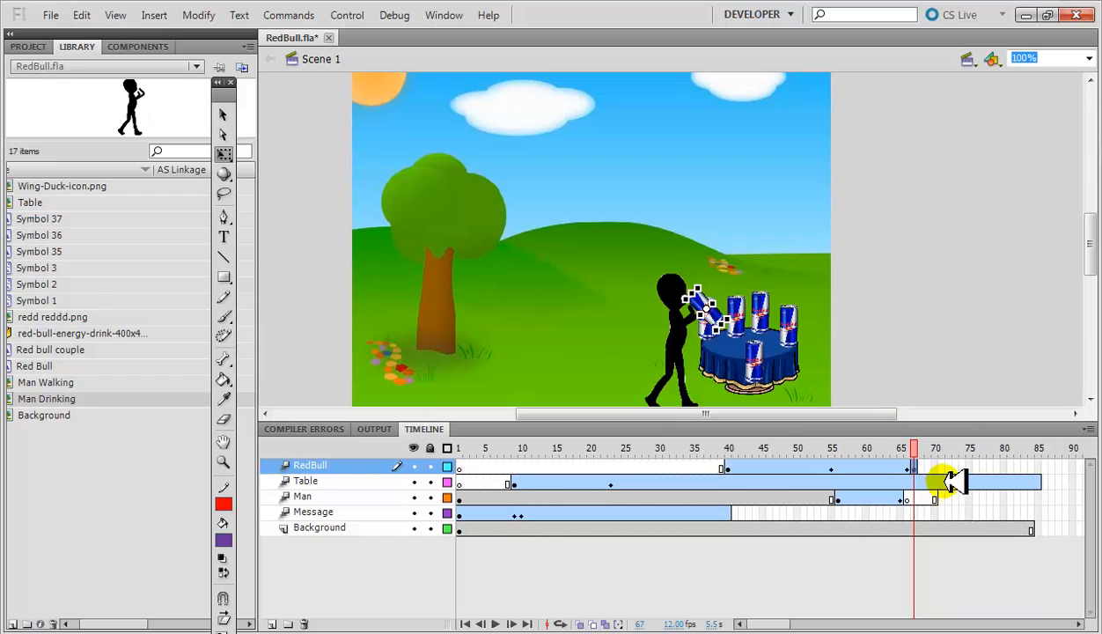
- Examine the man and the cans across frames 67 to 70 of the Man layer
click(917, 448)
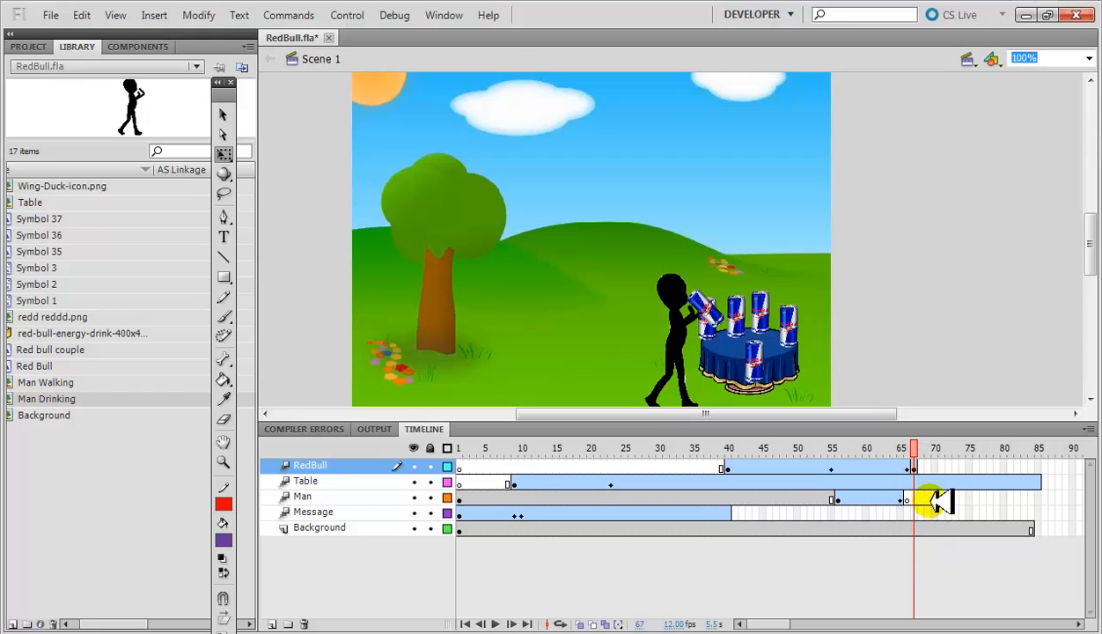
click(934, 498)
click(921, 499)
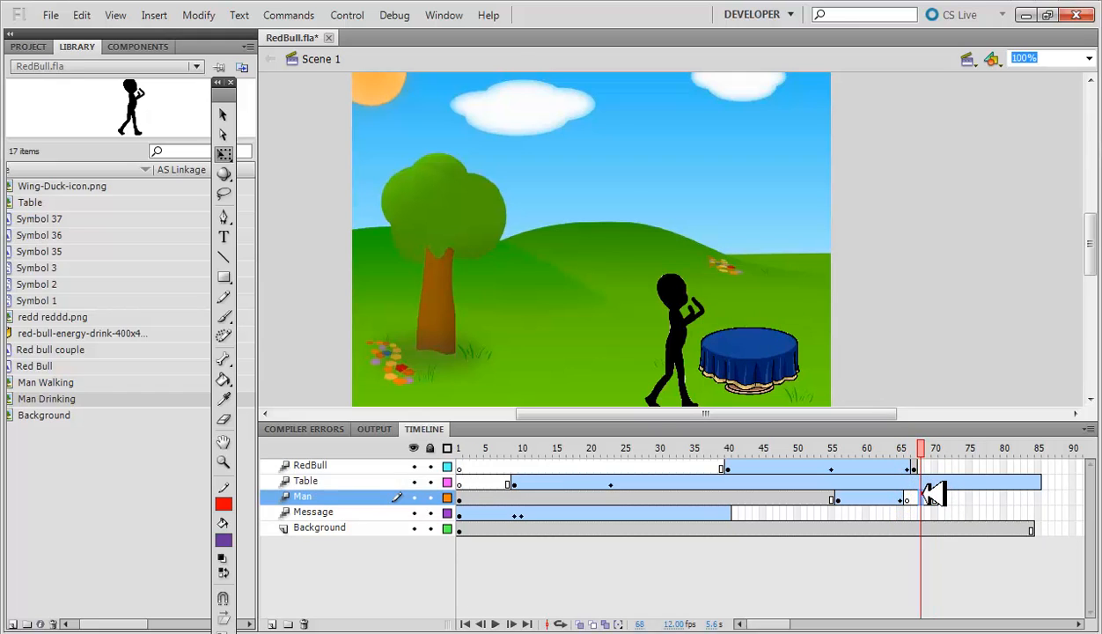
click(915, 498)
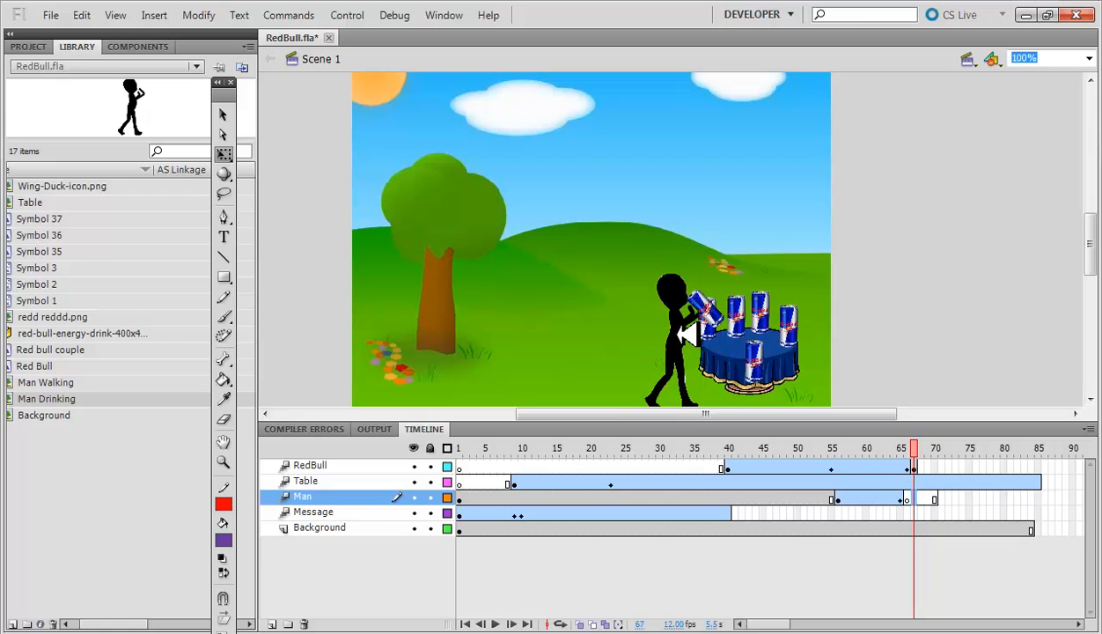
- Try to replace the drinking man by deleting him and placing Man Drinking from the library on the Man layer
click(686, 333)
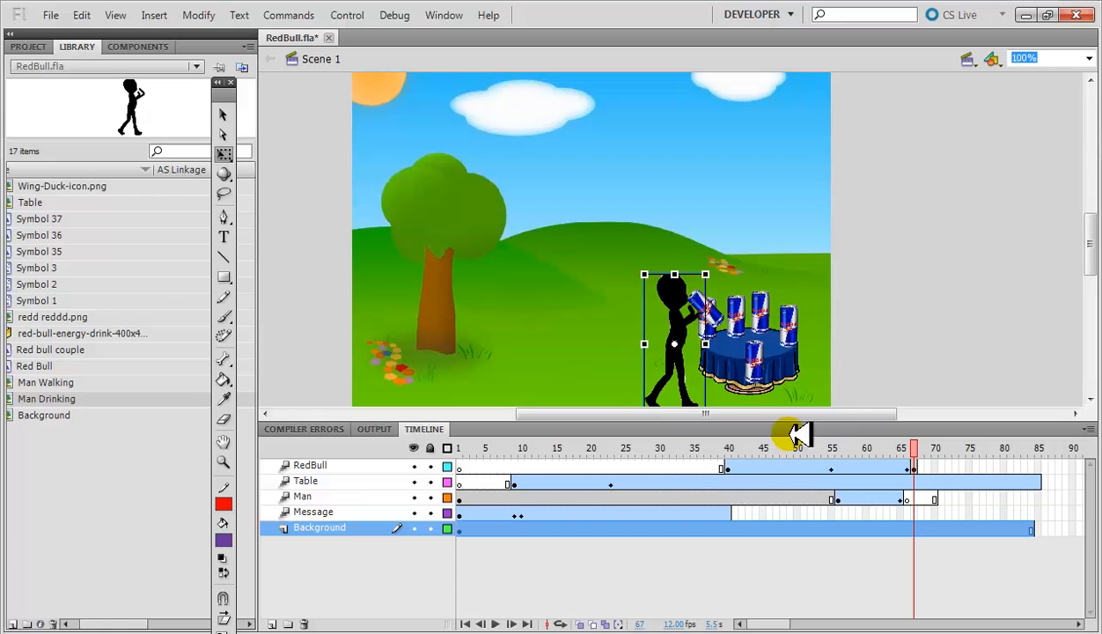
key(Delete)
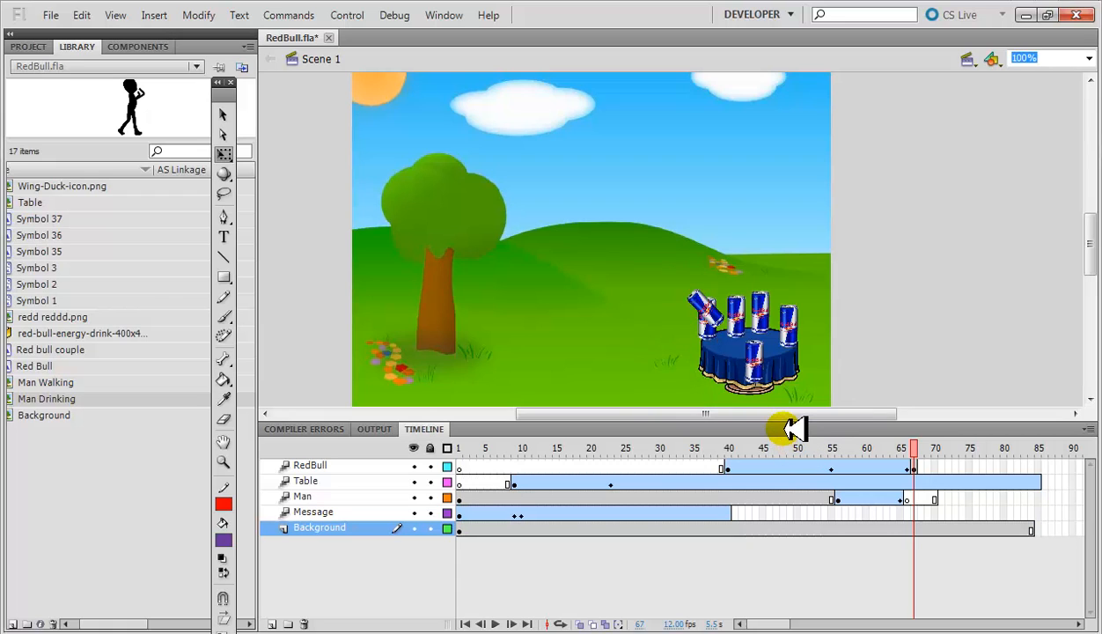
click(916, 499)
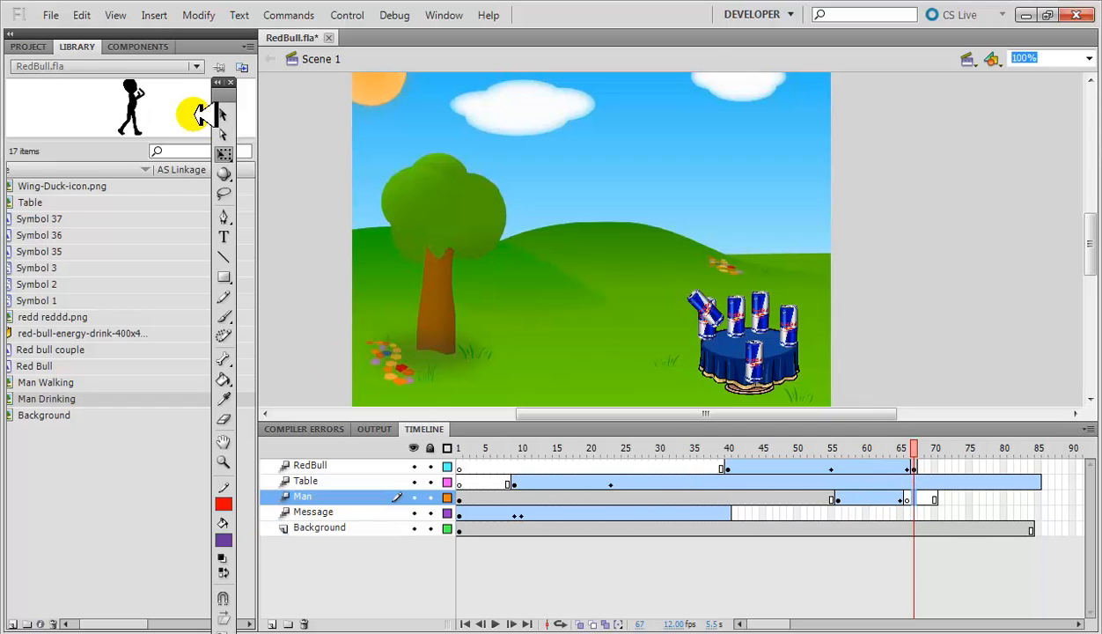
drag(141, 101, 526, 263)
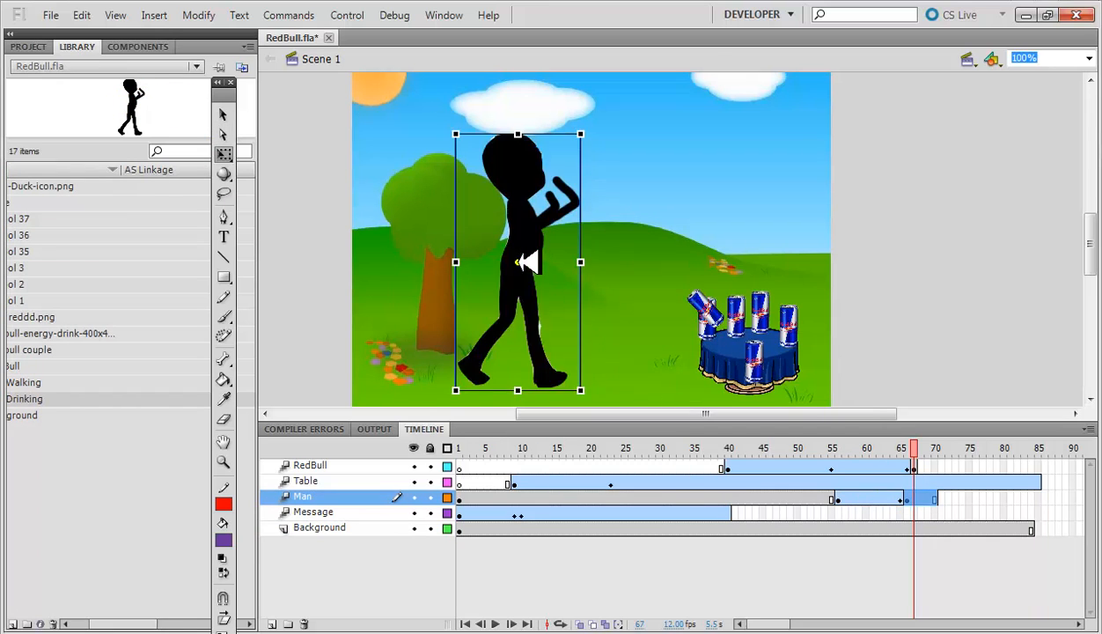
key(ctrl+z)
key(ctrl+z)
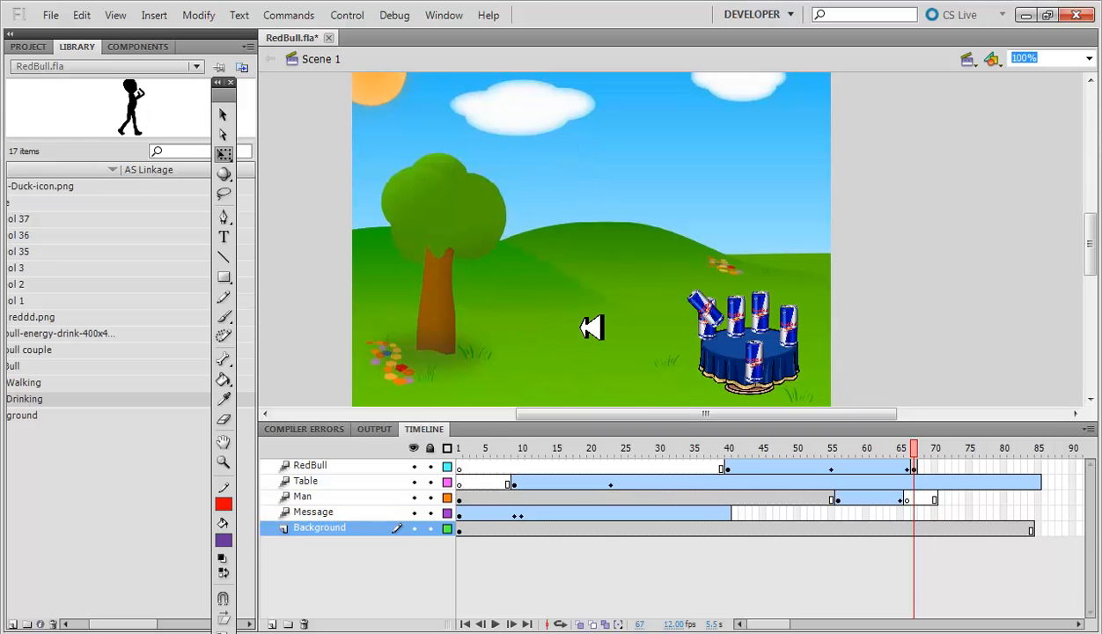
- Restore the deleted drinking man and copy him from the Background layer at frame 67
click(823, 526)
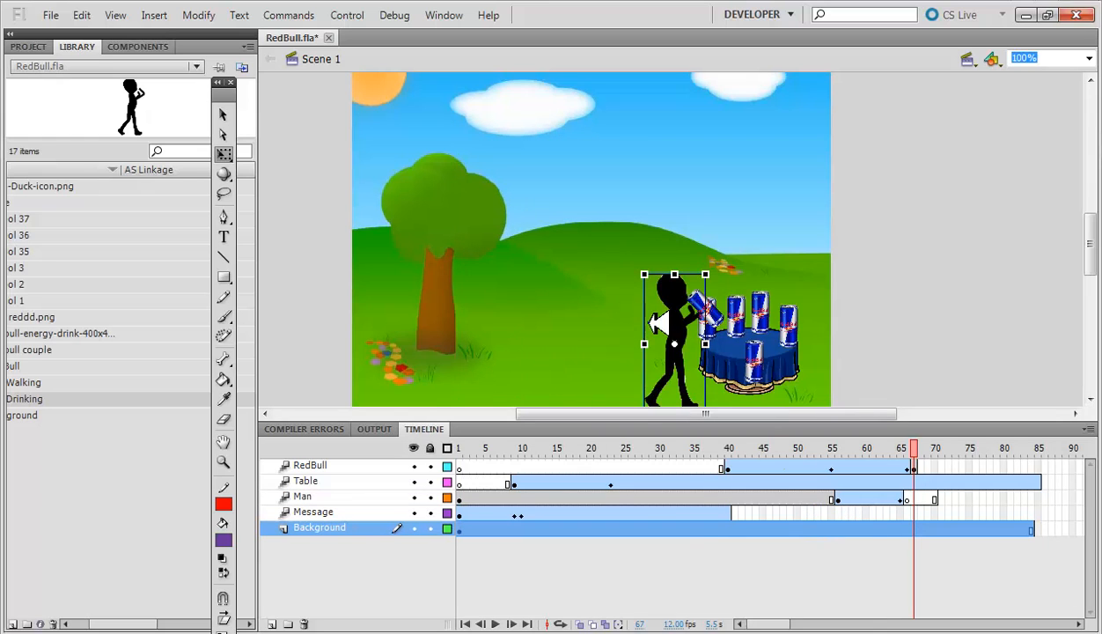
right_click(651, 324)
click(705, 229)
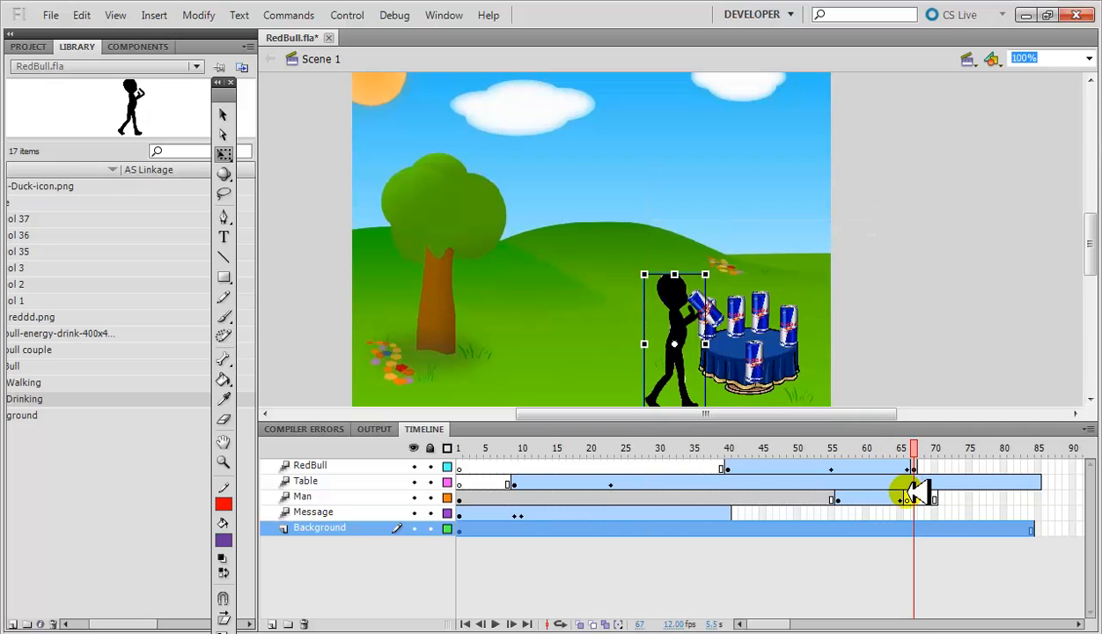
- Try to paste the copied drinking man and position him above the original at frame 67
click(910, 496)
click(595, 280)
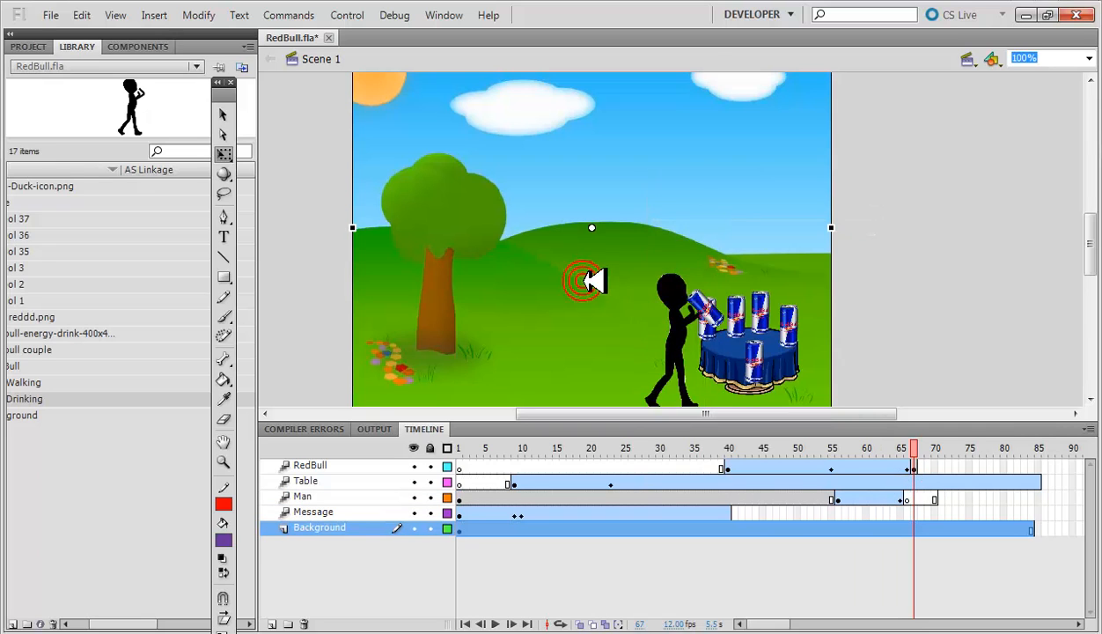
key(ctrl+v)
drag(676, 247, 666, 234)
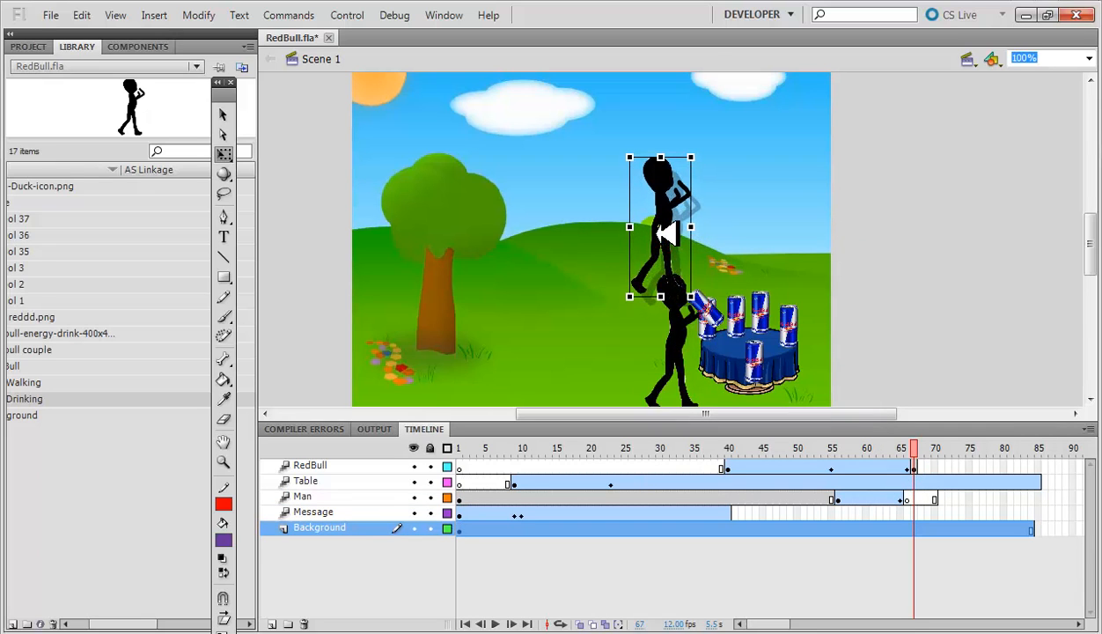
click(911, 498)
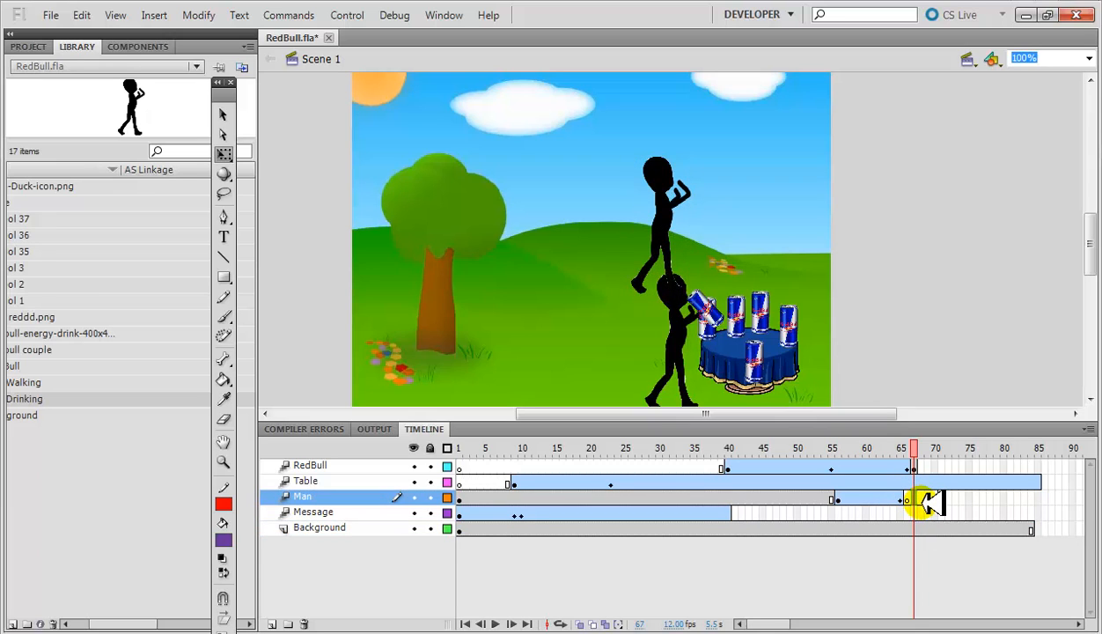
key(ctrl+z)
key(ctrl+z)
key(ctrl+z)
key(ctrl+z)
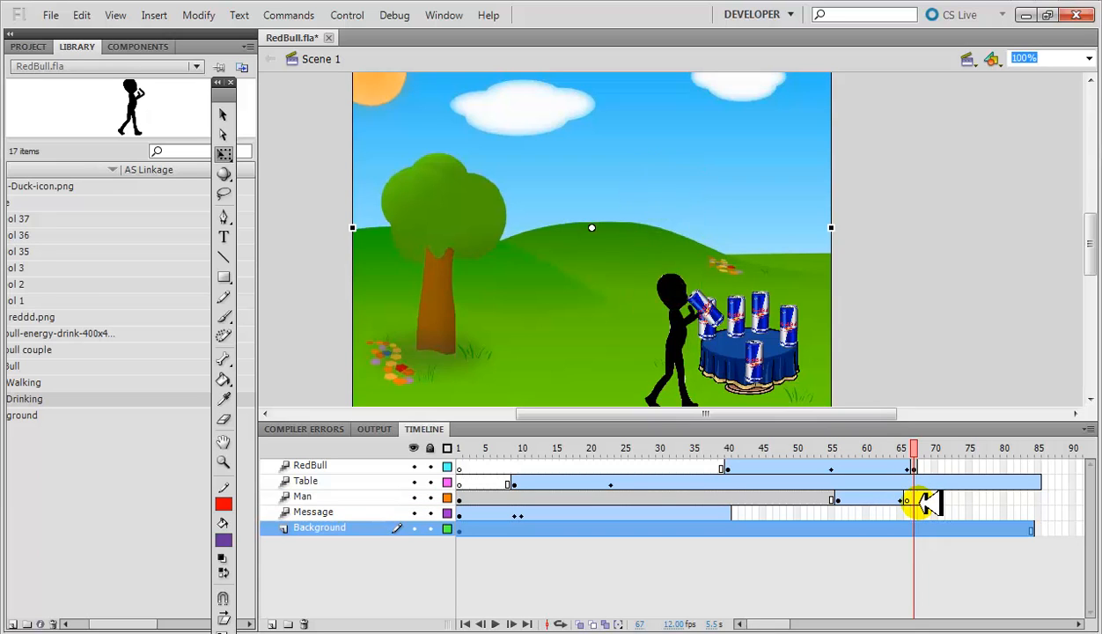
- Paste the drinking man into frame 67 of the Man layer and place him exactly over the original
click(911, 499)
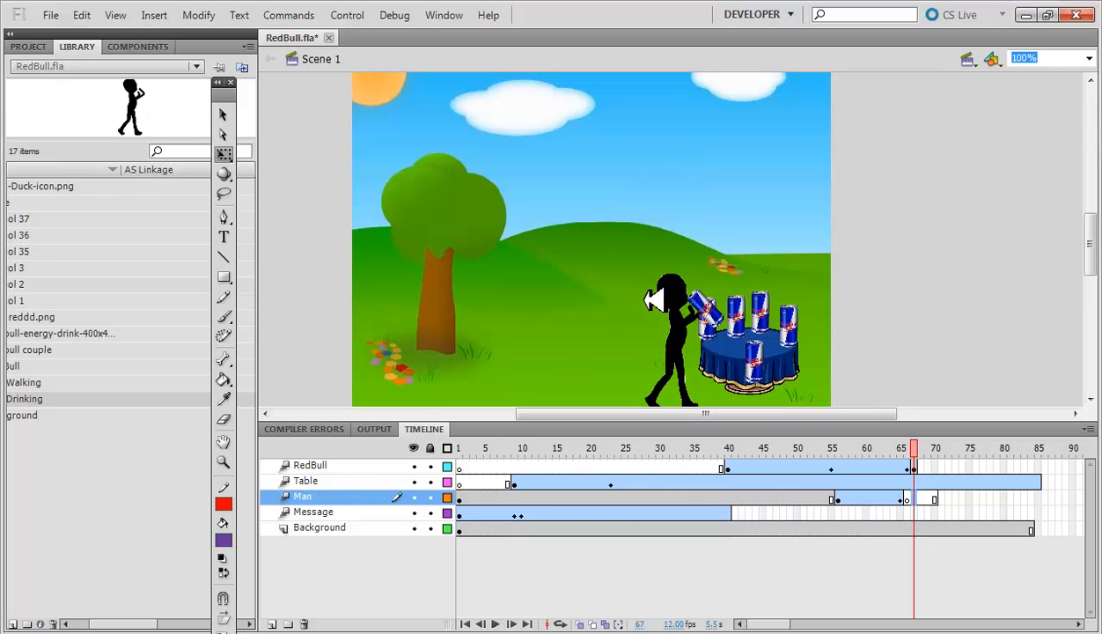
key(ctrl+v)
drag(681, 273, 694, 372)
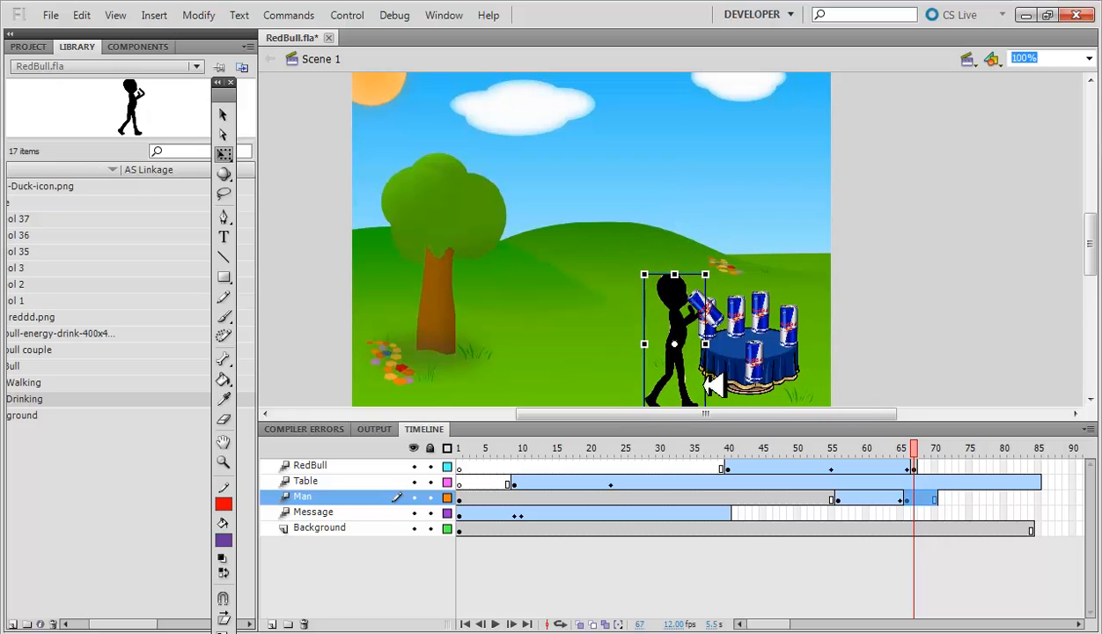
- Try to delete the extra drinking man behind the walking man at frame 65
click(900, 527)
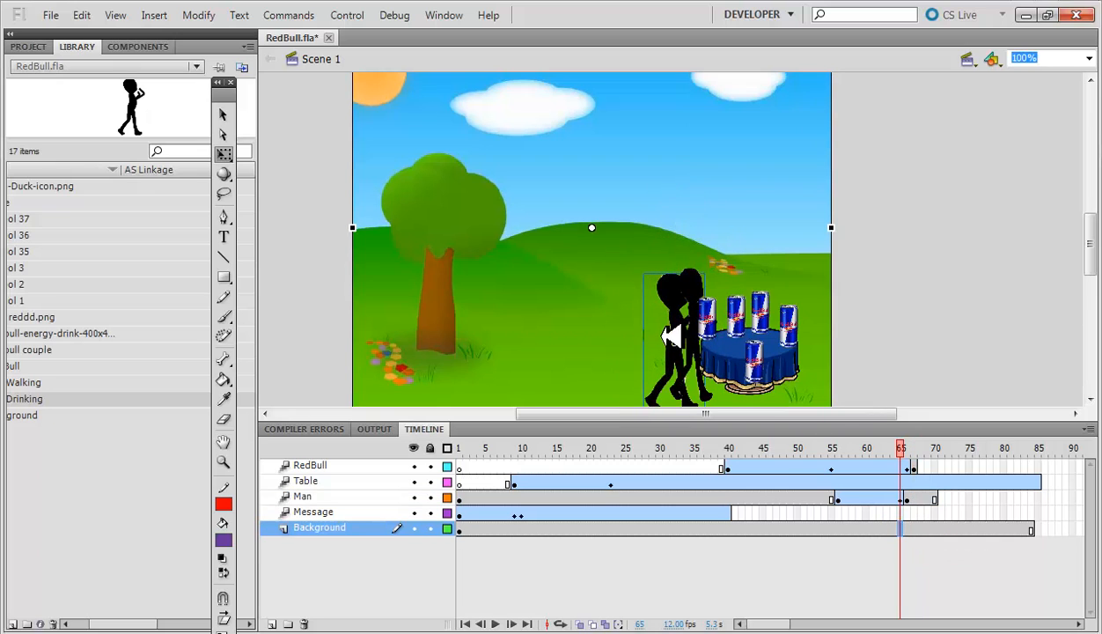
click(655, 338)
key(Delete)
click(656, 338)
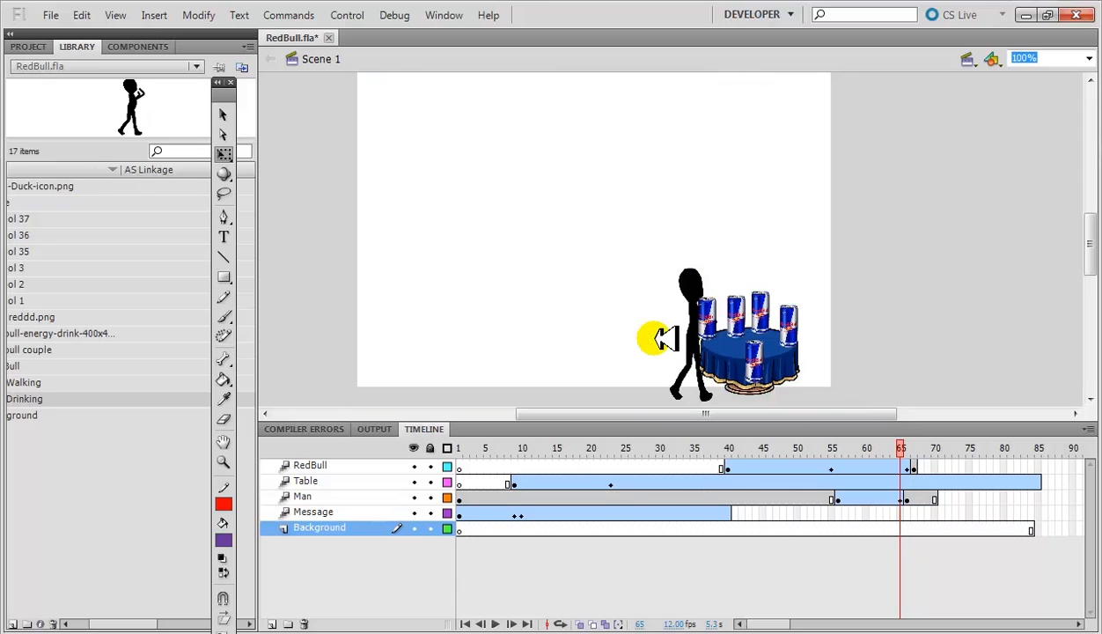
key(ctrl+z)
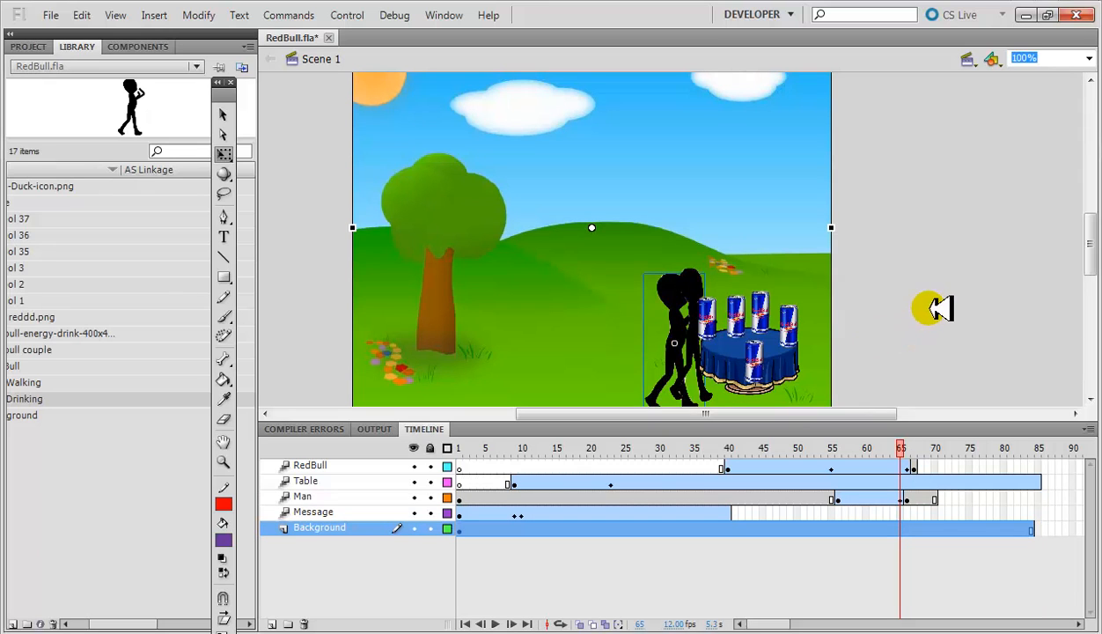
click(928, 308)
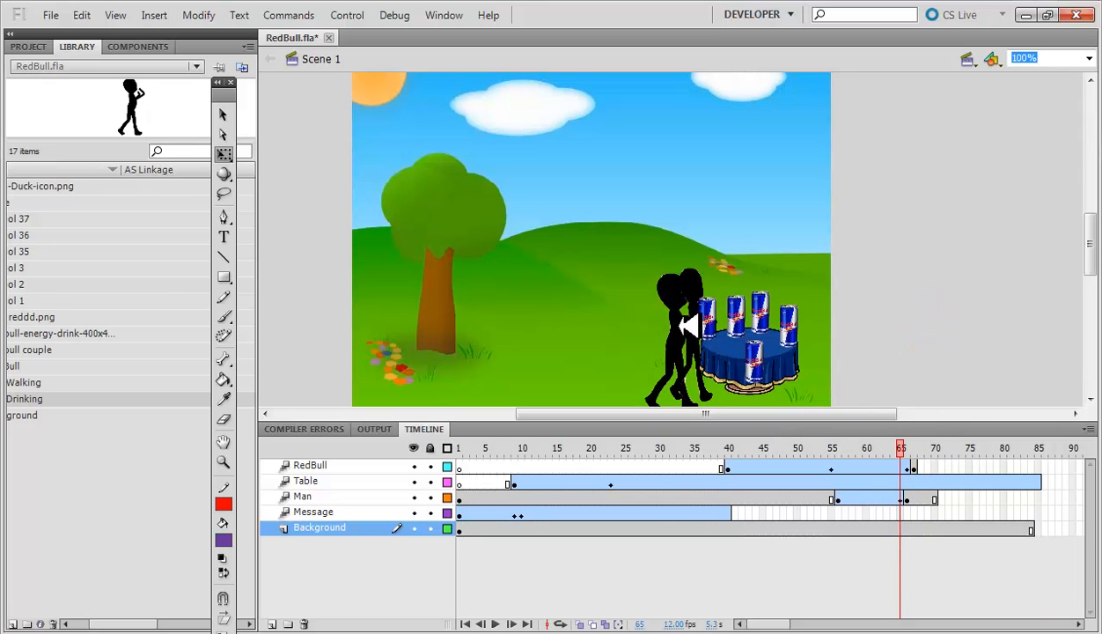
- Delete the extra drinking man from the Background layer at frame 51
click(704, 286)
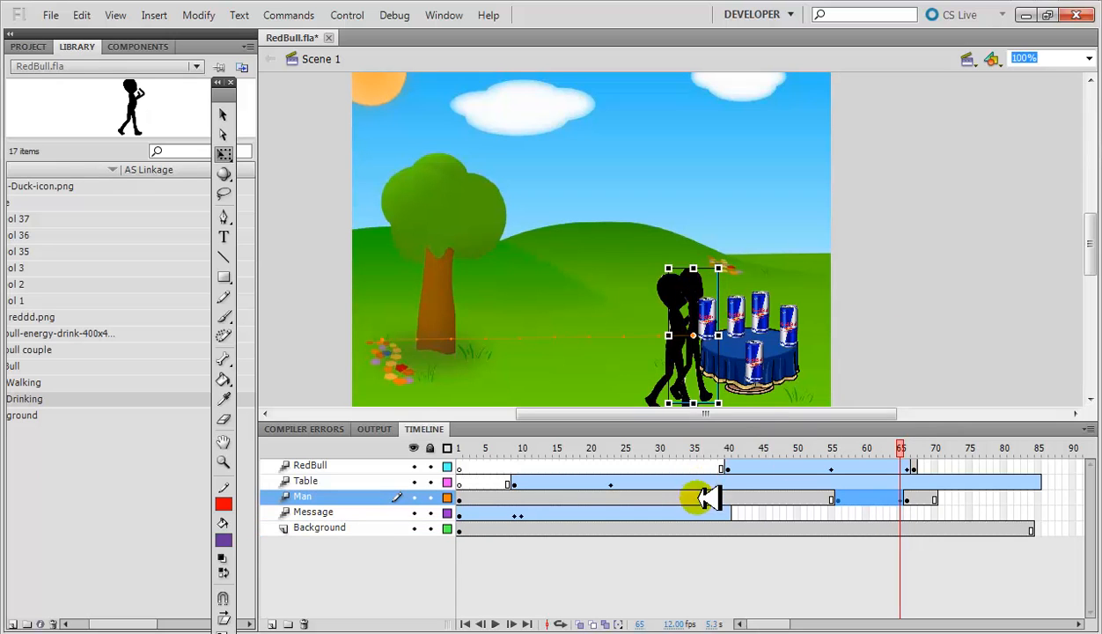
click(701, 582)
click(678, 294)
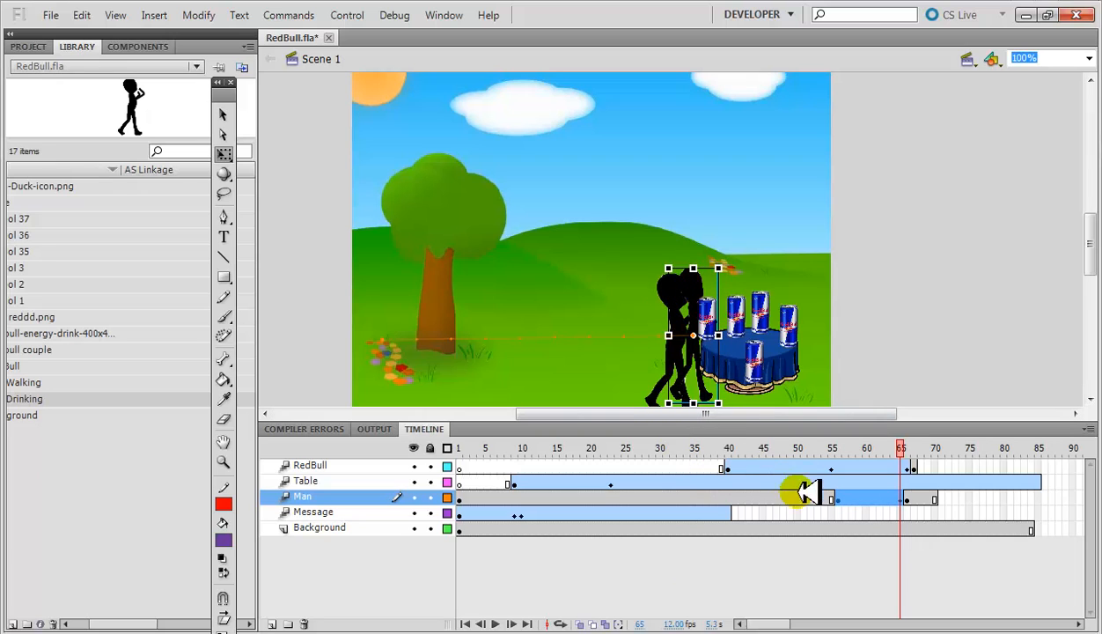
click(803, 527)
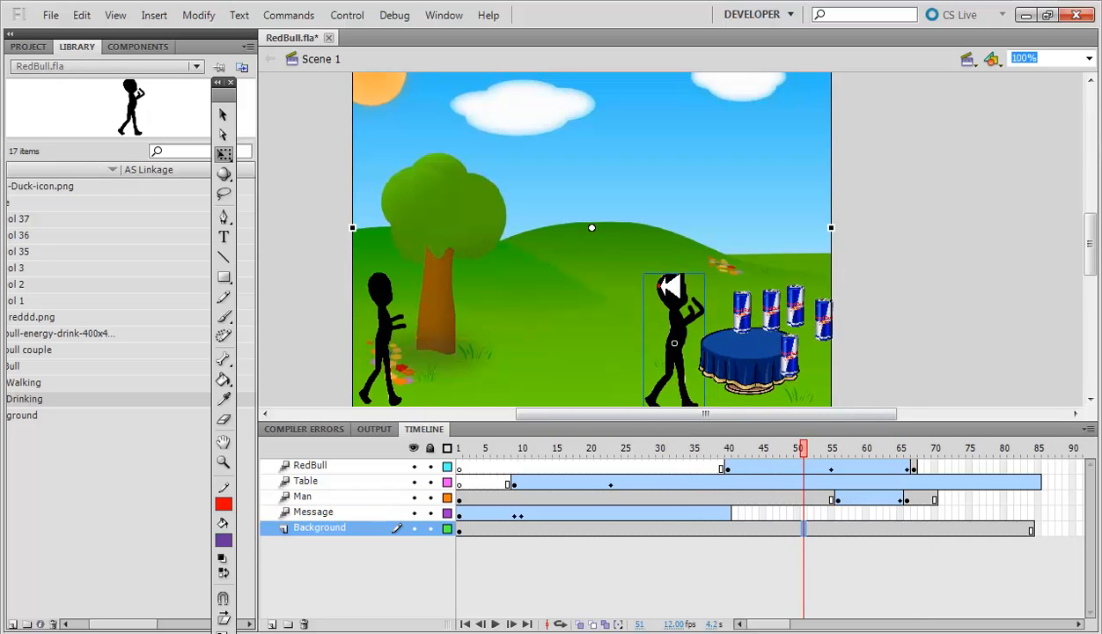
click(665, 295)
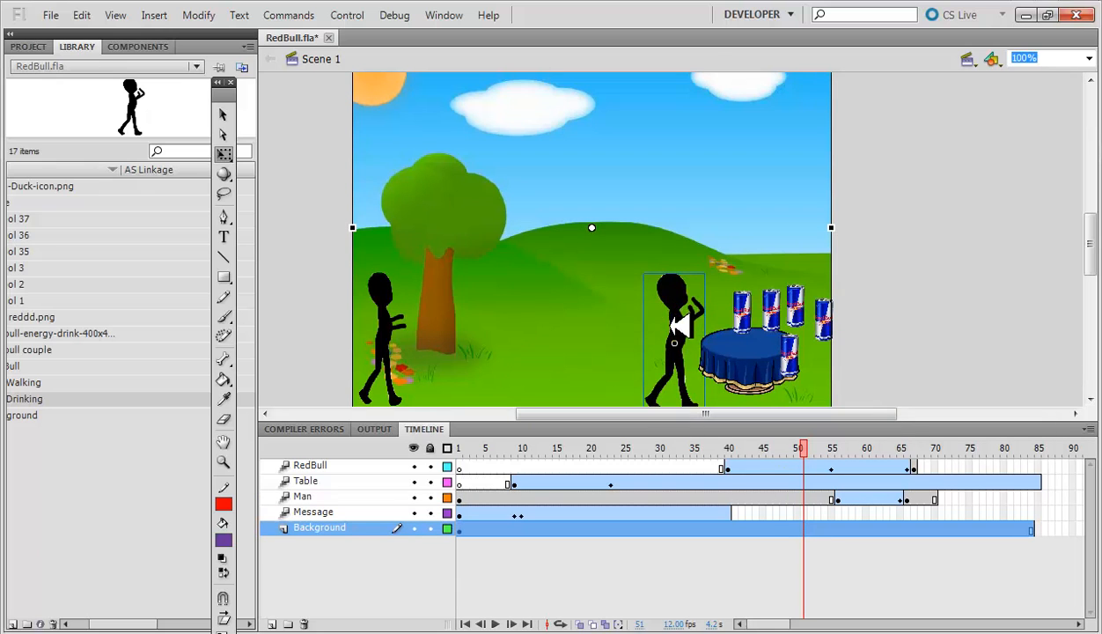
drag(684, 343, 695, 338)
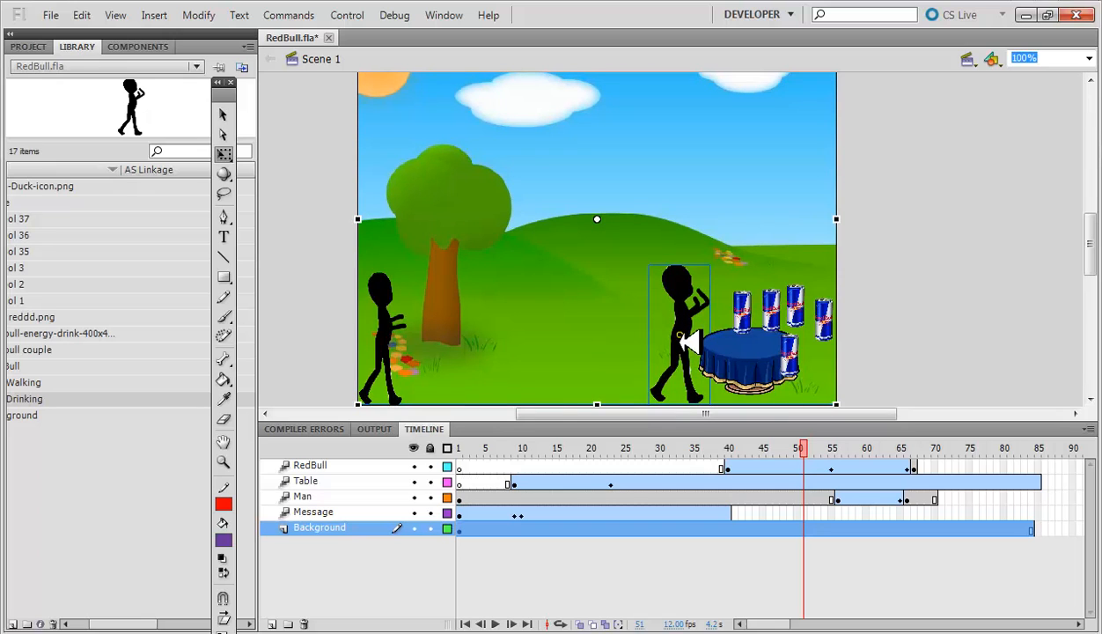
click(705, 302)
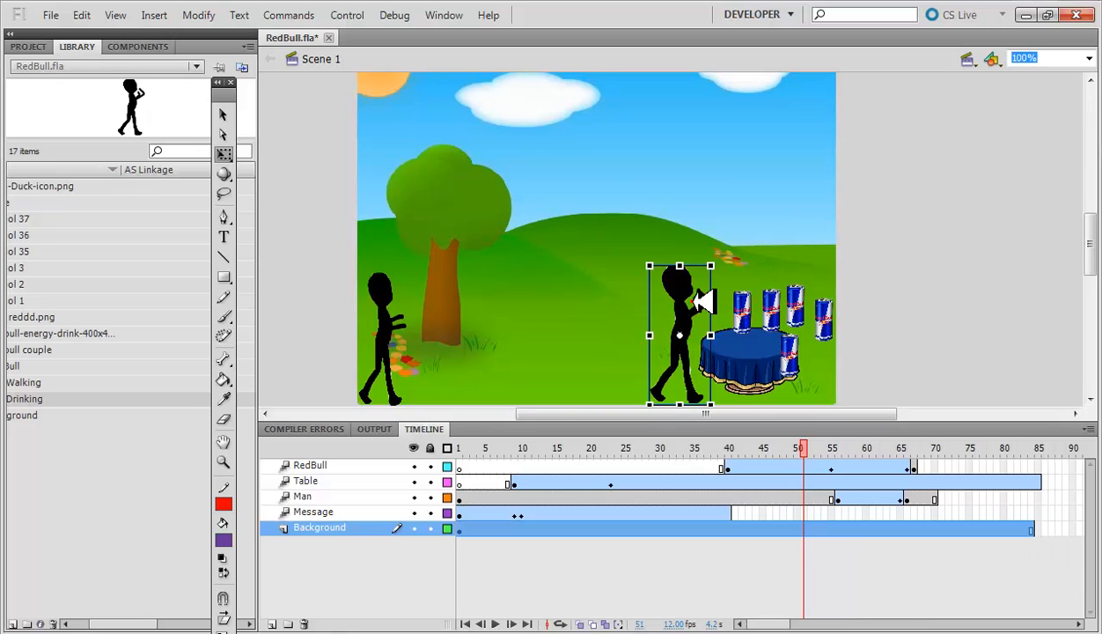
drag(704, 302, 720, 264)
drag(694, 314, 968, 291)
key(Delete)
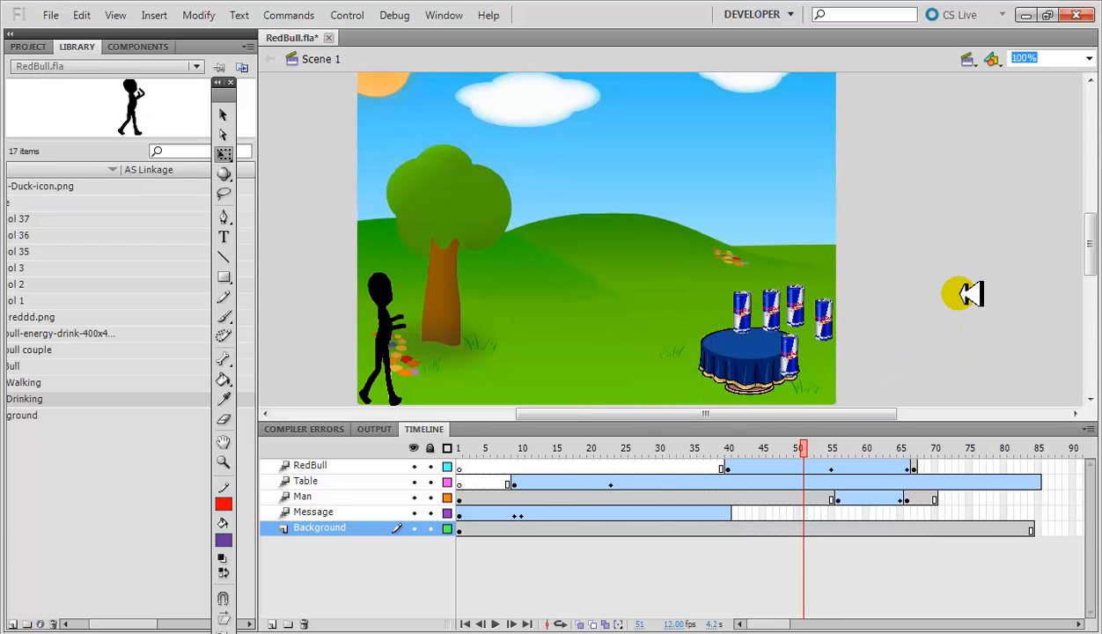
- Check the man's poses from frame 44 onward and his drinking keyframe at frame 66 of the Man layer
click(756, 527)
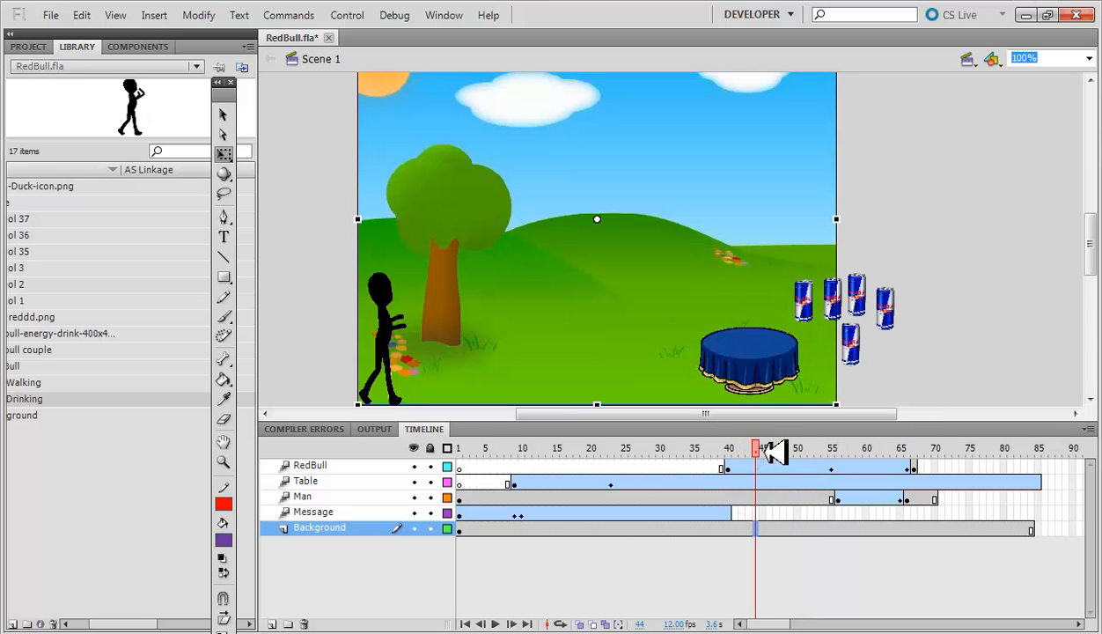
drag(770, 450, 913, 473)
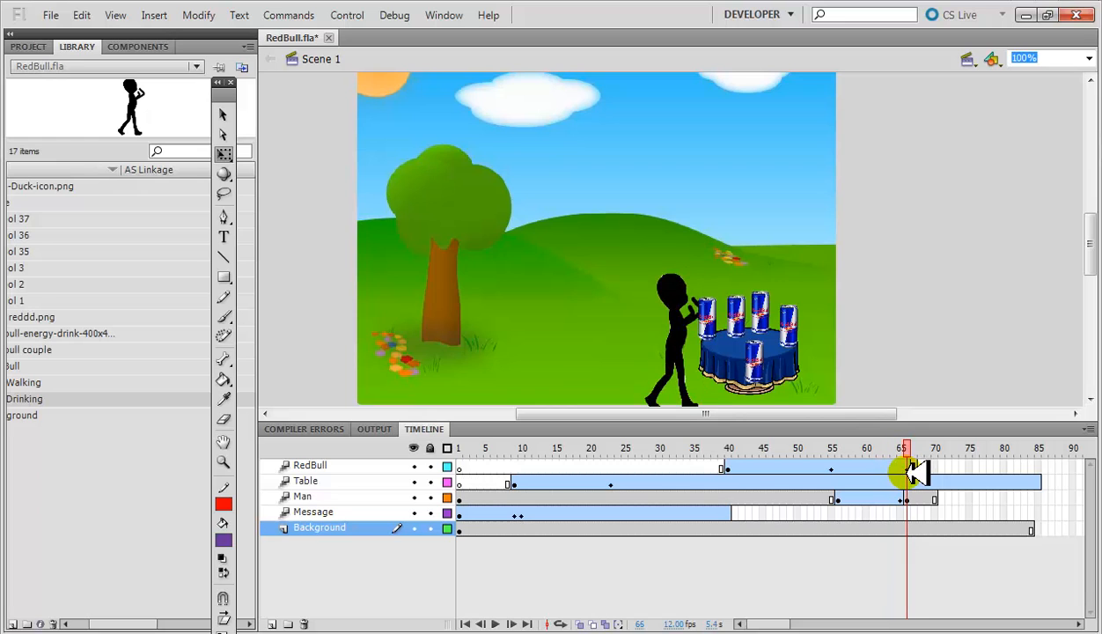
click(676, 326)
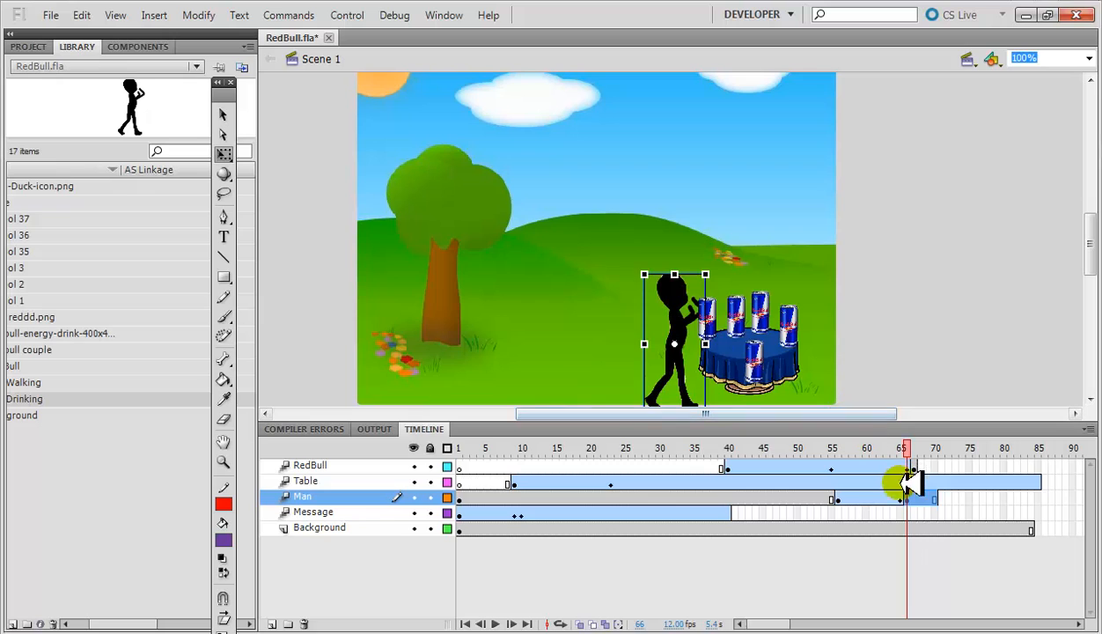
click(967, 501)
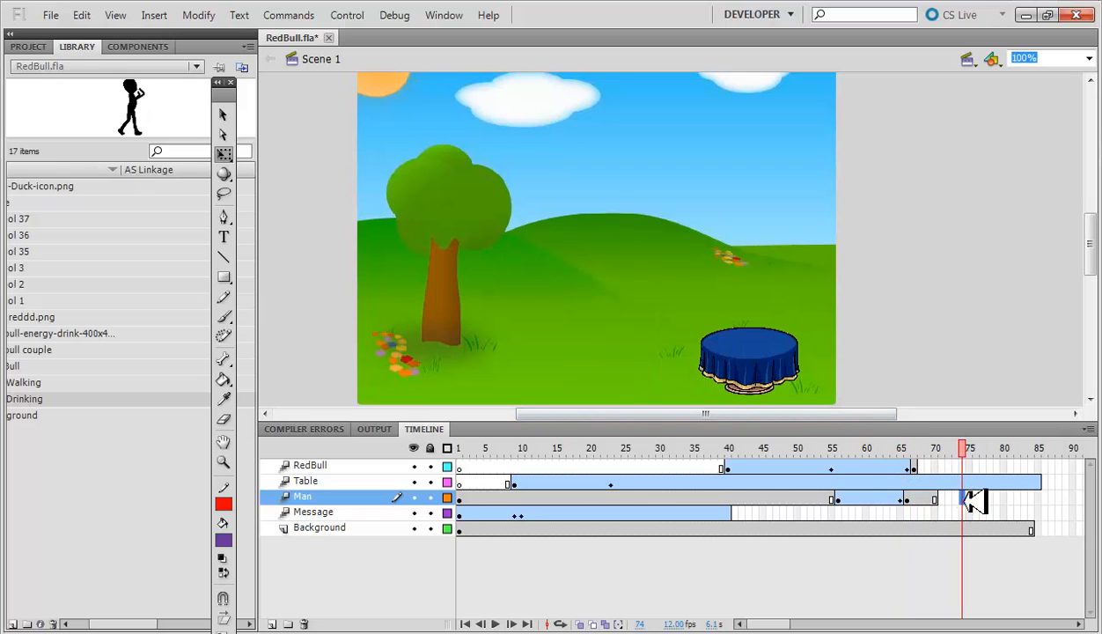
click(913, 501)
click(906, 499)
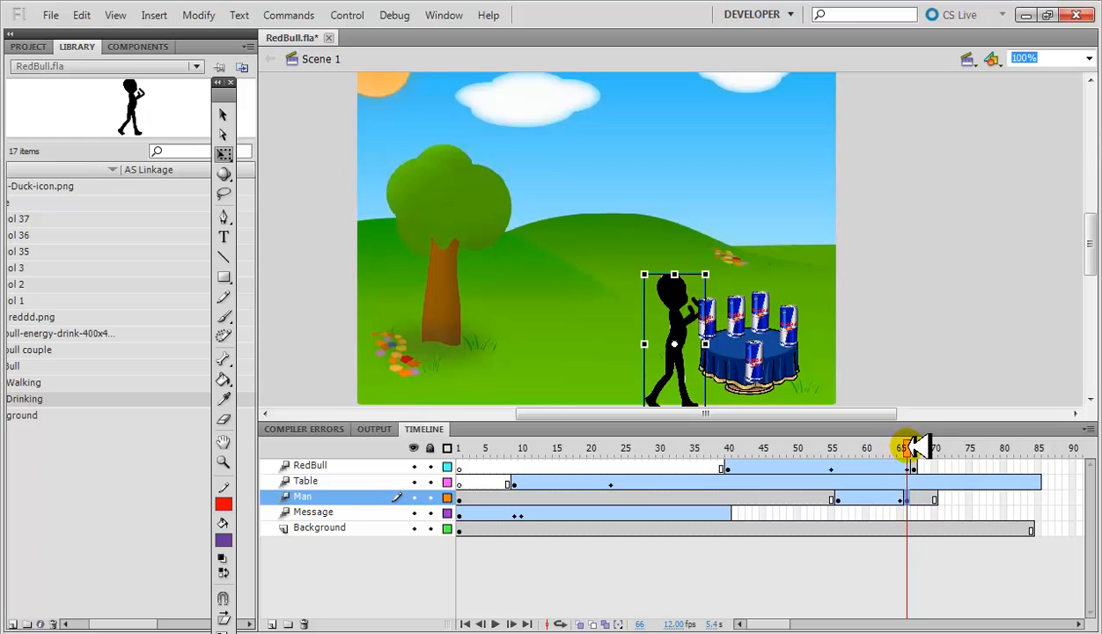
- Extend the frames of the RedBull layer to frame 70
click(912, 445)
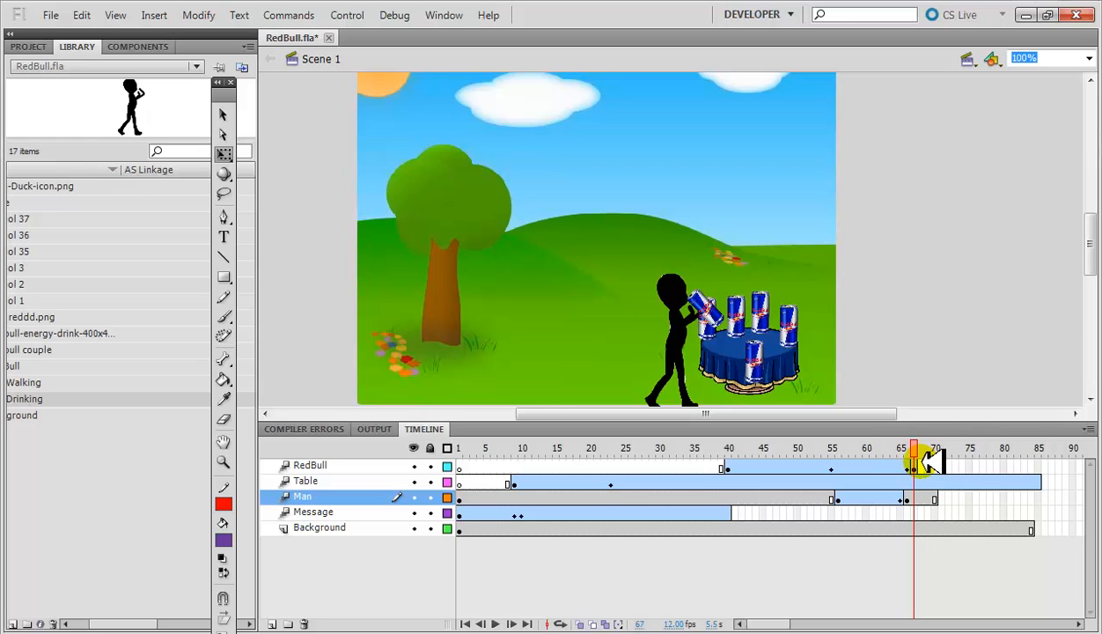
right_click(935, 468)
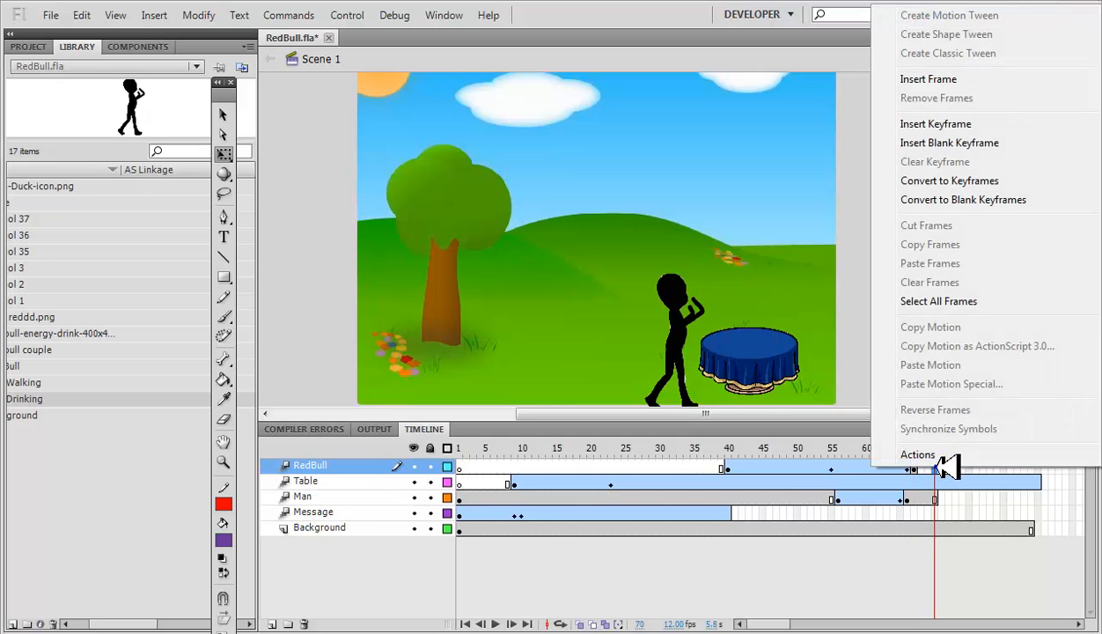
click(922, 79)
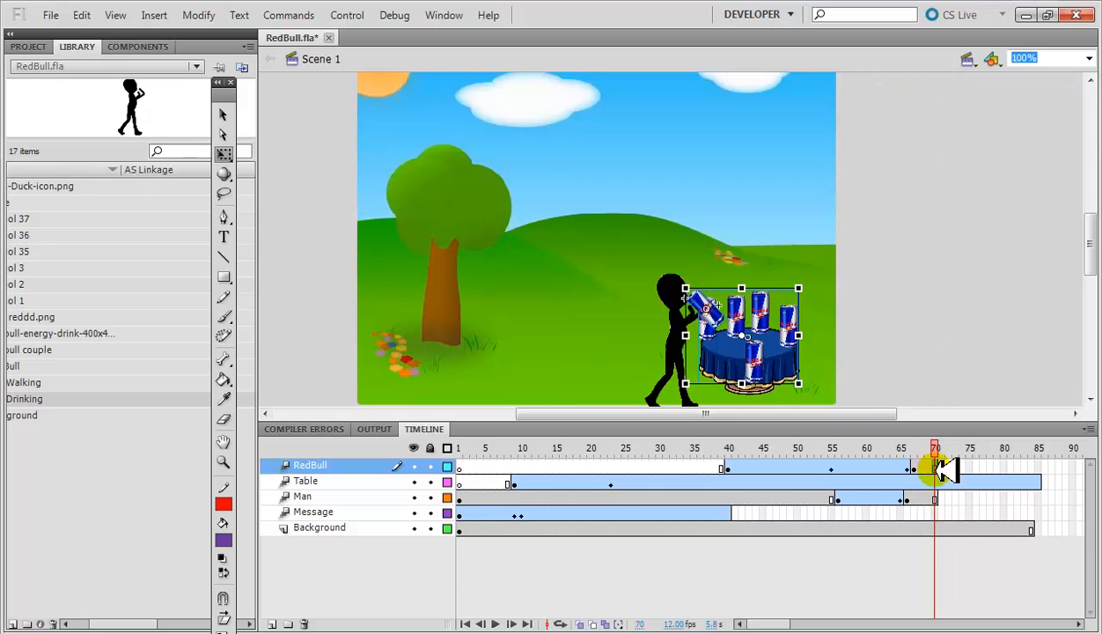
- Shift the group of cans slightly toward the walking man at frame 65 of the RedBull layer
drag(943, 449, 903, 467)
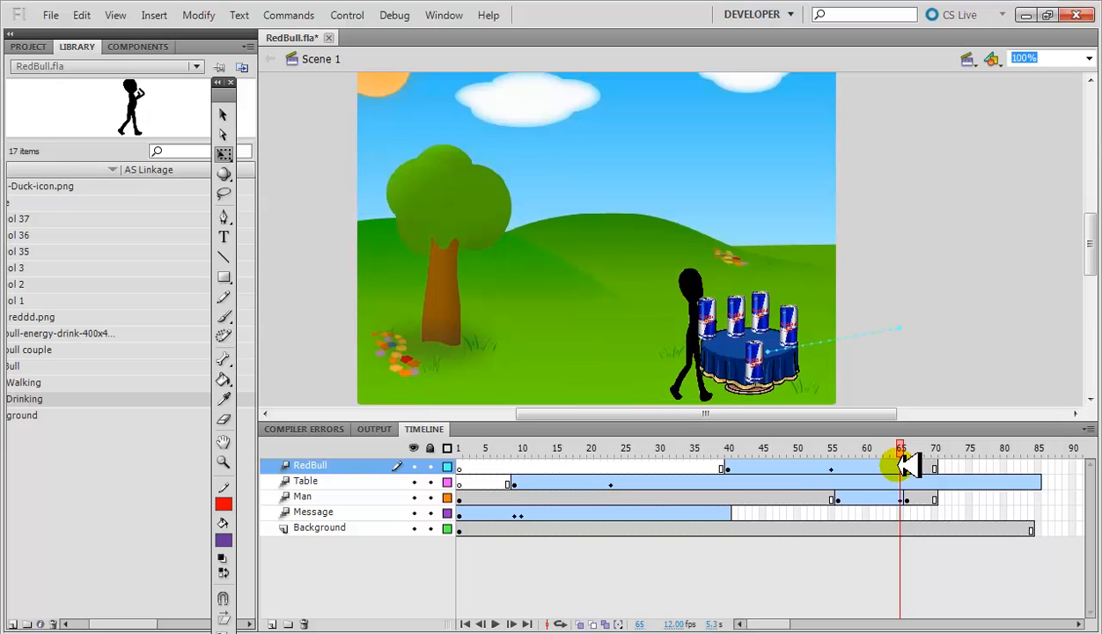
click(903, 499)
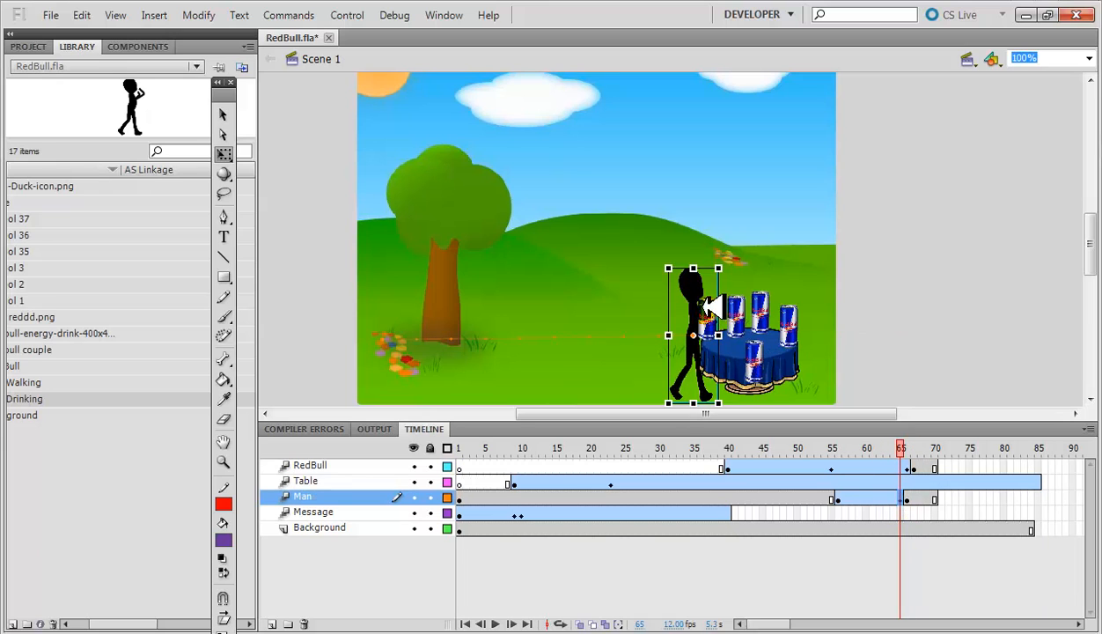
drag(699, 305, 692, 305)
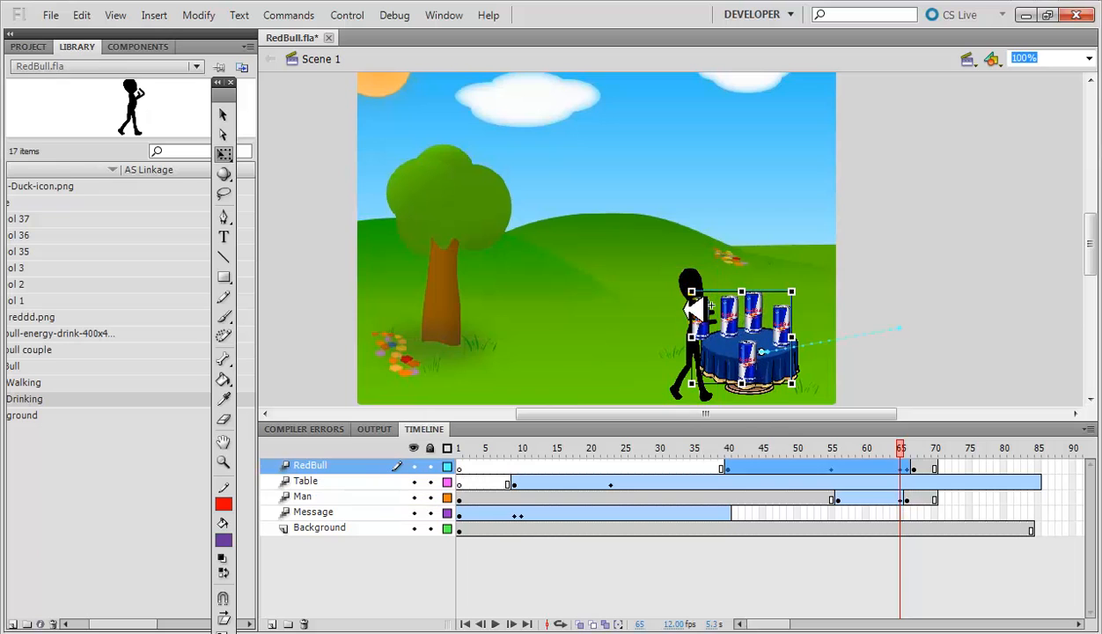
- Undo the last shift of the cans and move the walking man slightly away from the table at frame 65 of the Man layer
key(ctrl+z)
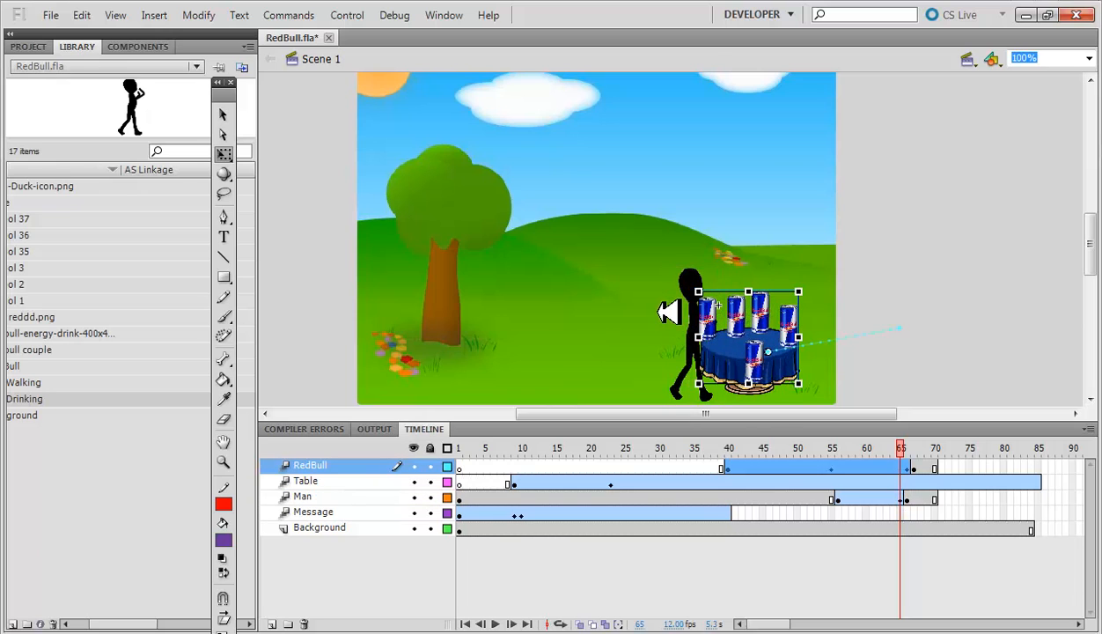
click(904, 499)
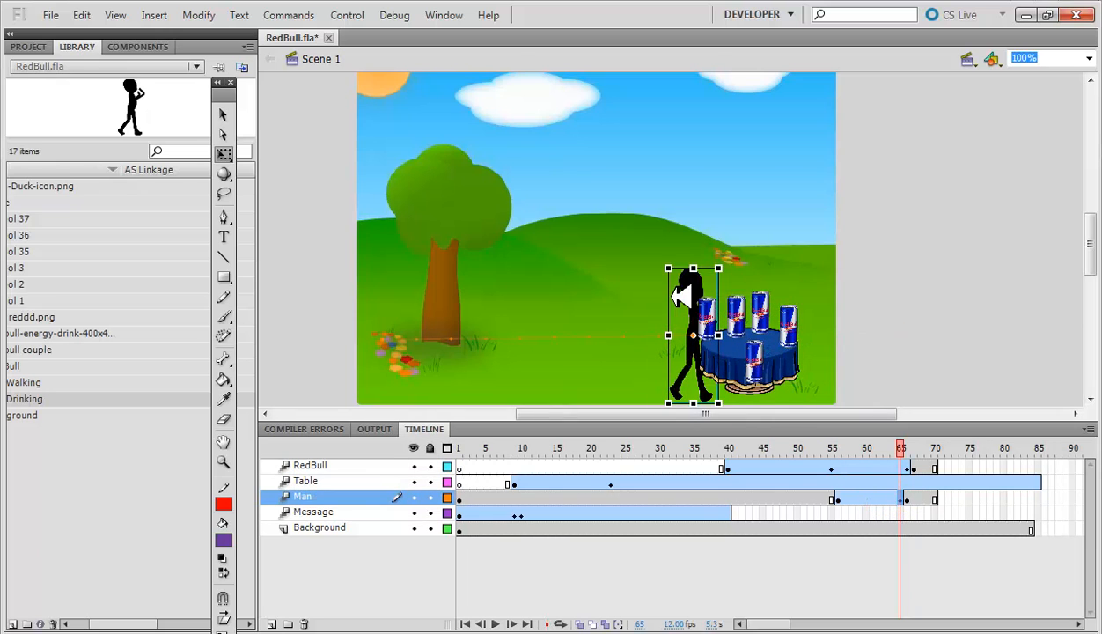
drag(686, 302, 679, 302)
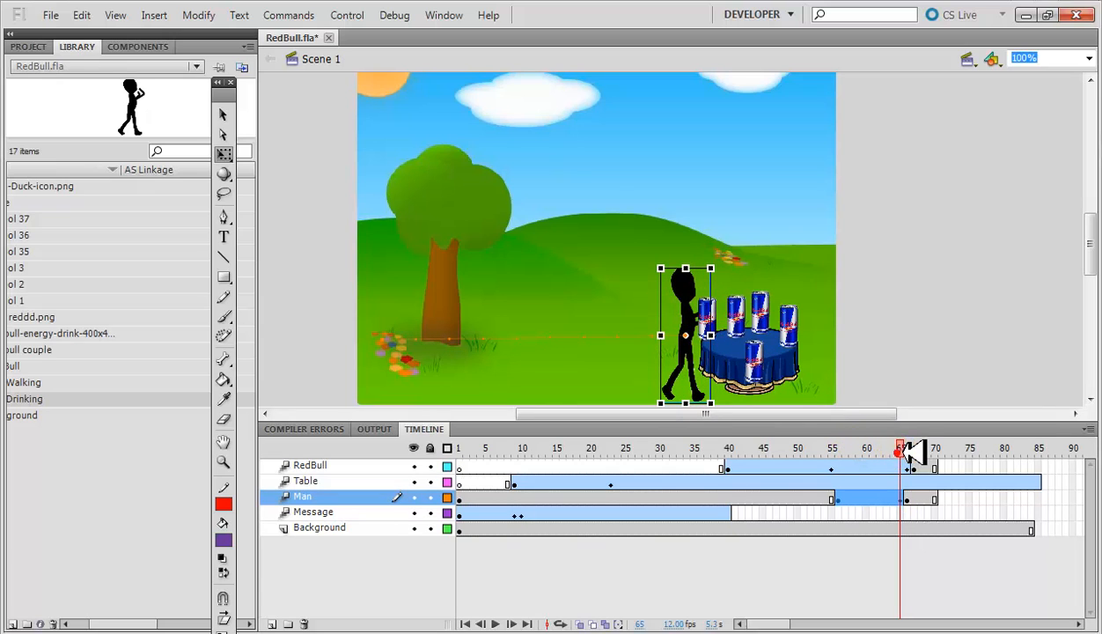
mouse_move(901, 448)
mouse_down()
mouse_move(921, 448)
mouse_move(900, 448)
mouse_up()
click(682, 316)
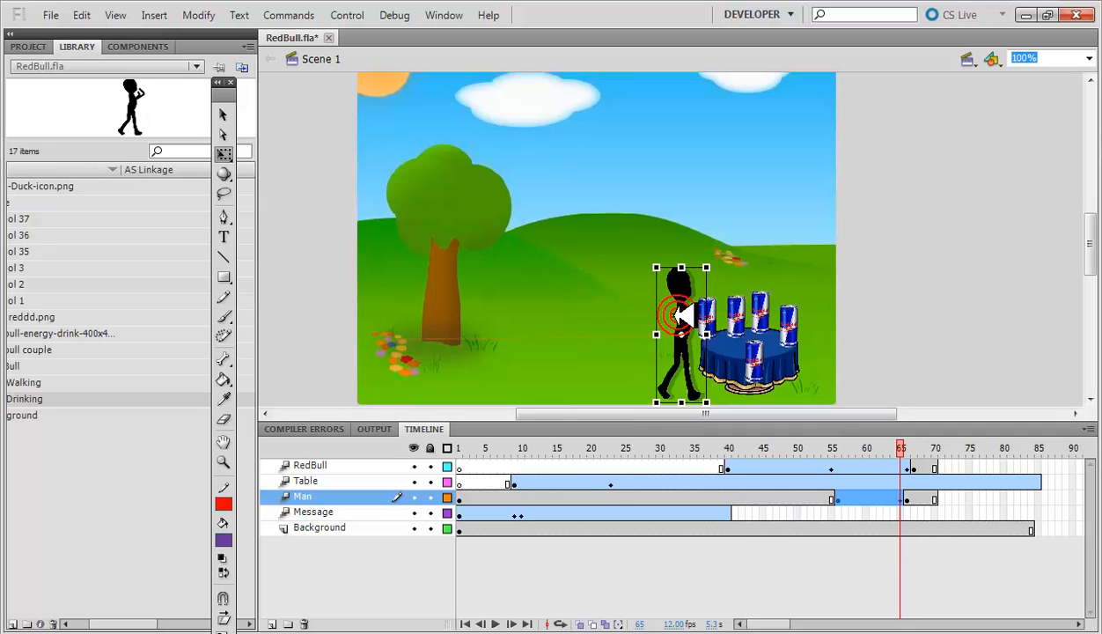
drag(682, 315, 674, 315)
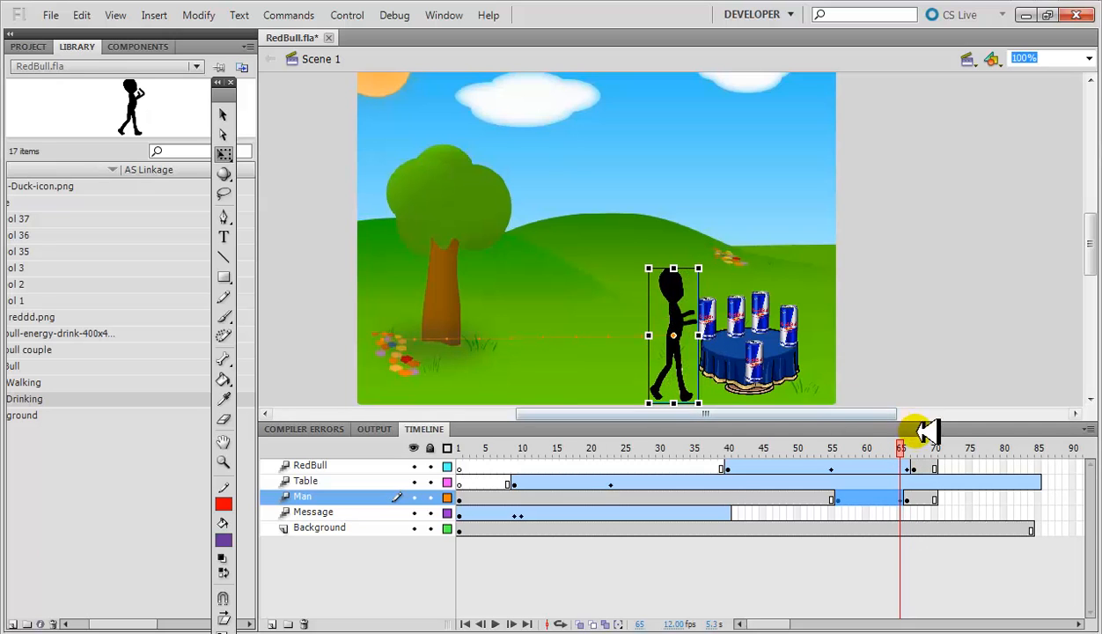
drag(911, 450, 943, 453)
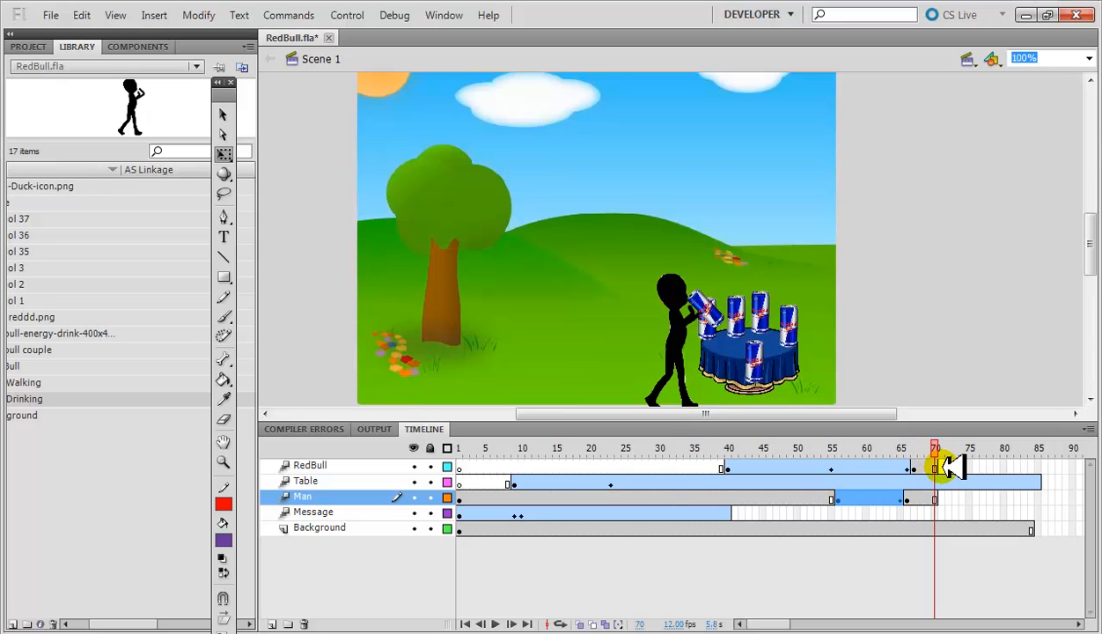
- Insert a keyframe at frame 71 of the Man layer
click(940, 466)
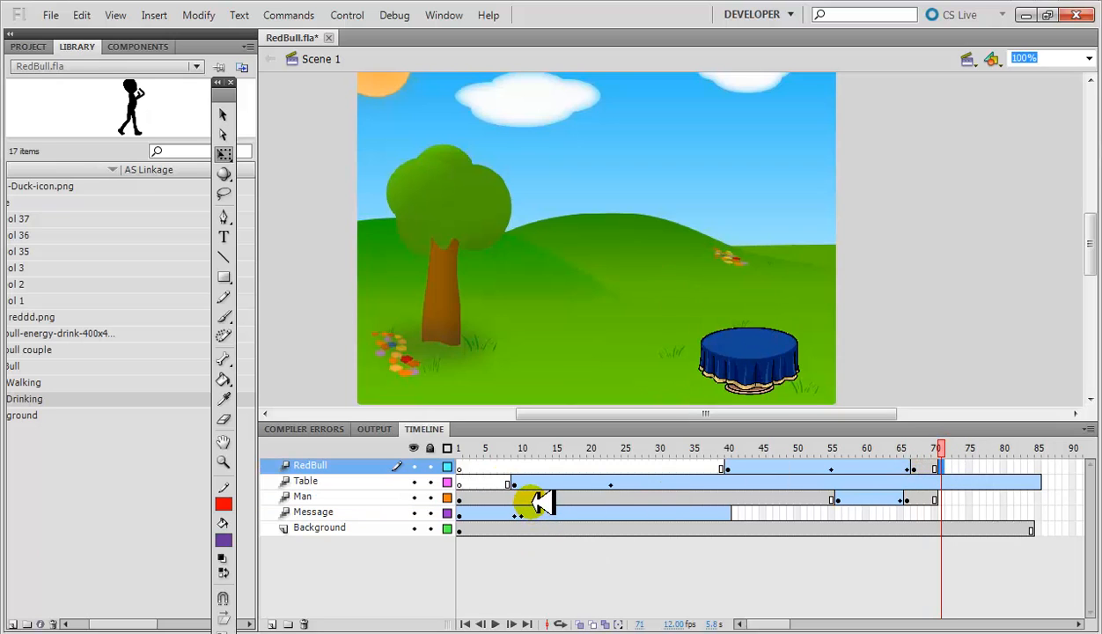
click(946, 499)
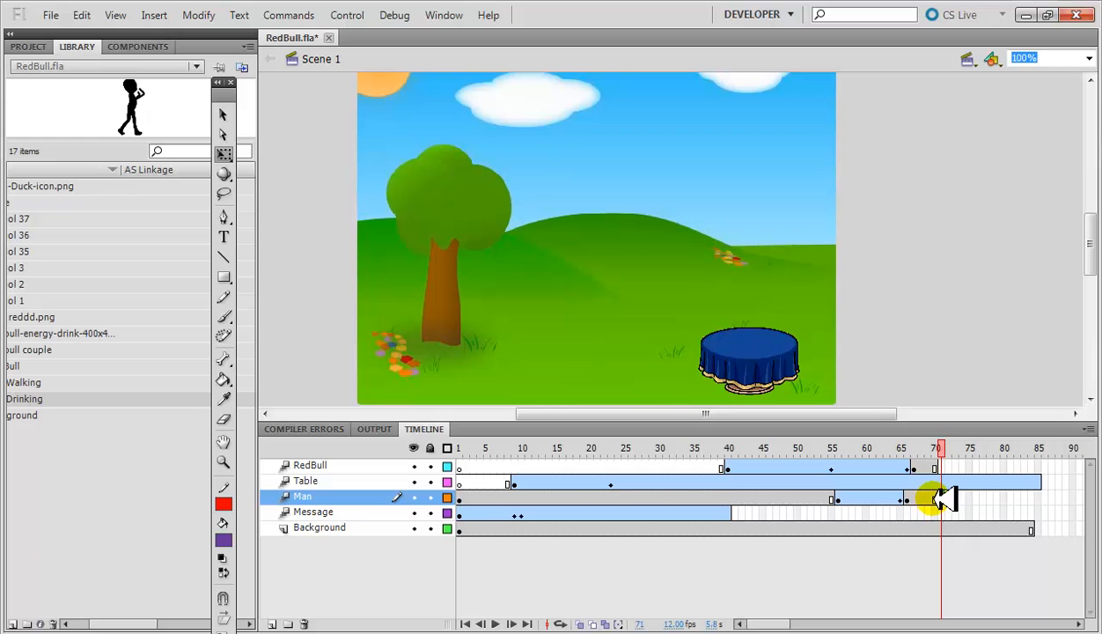
click(936, 499)
click(949, 499)
right_click(940, 499)
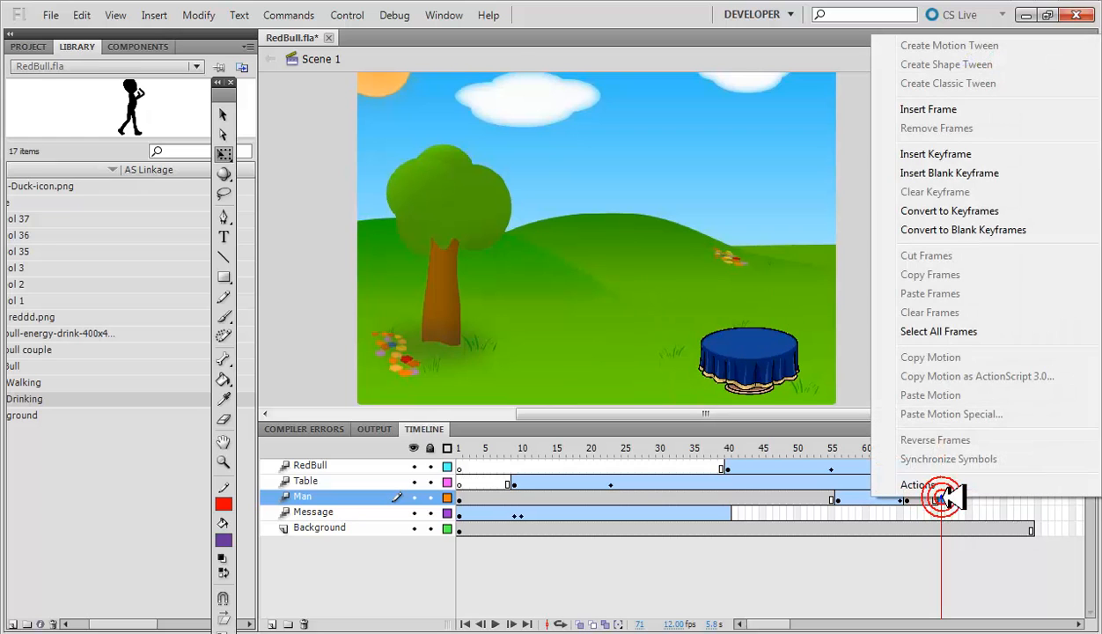
click(935, 154)
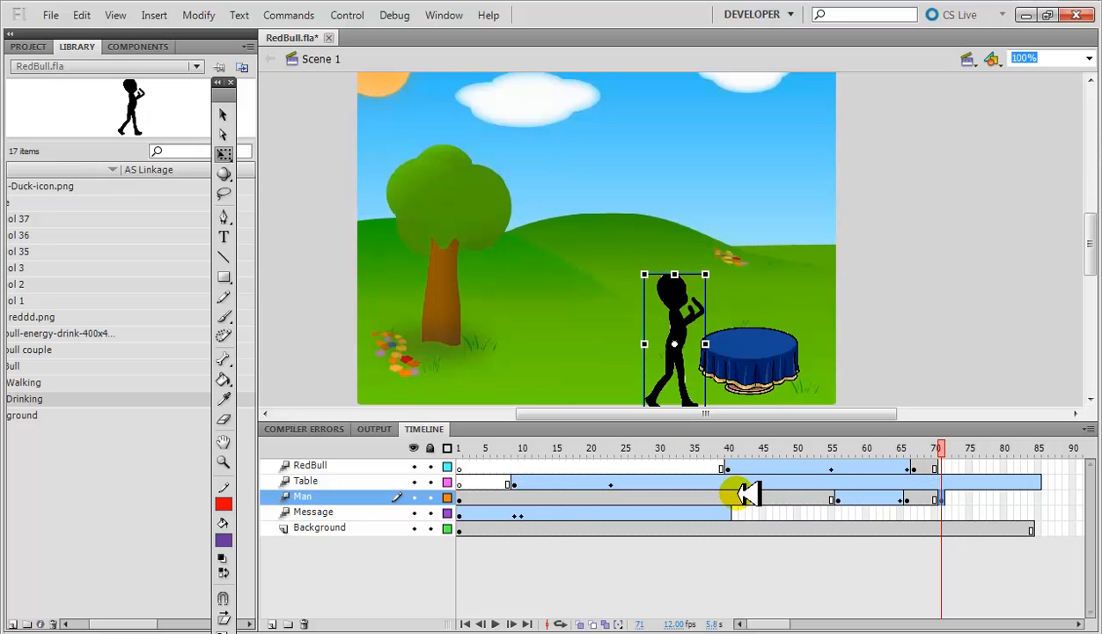
- Place Wing-Duck-icon.png against the drinking man's back at frame 71 of the Man layer
click(948, 497)
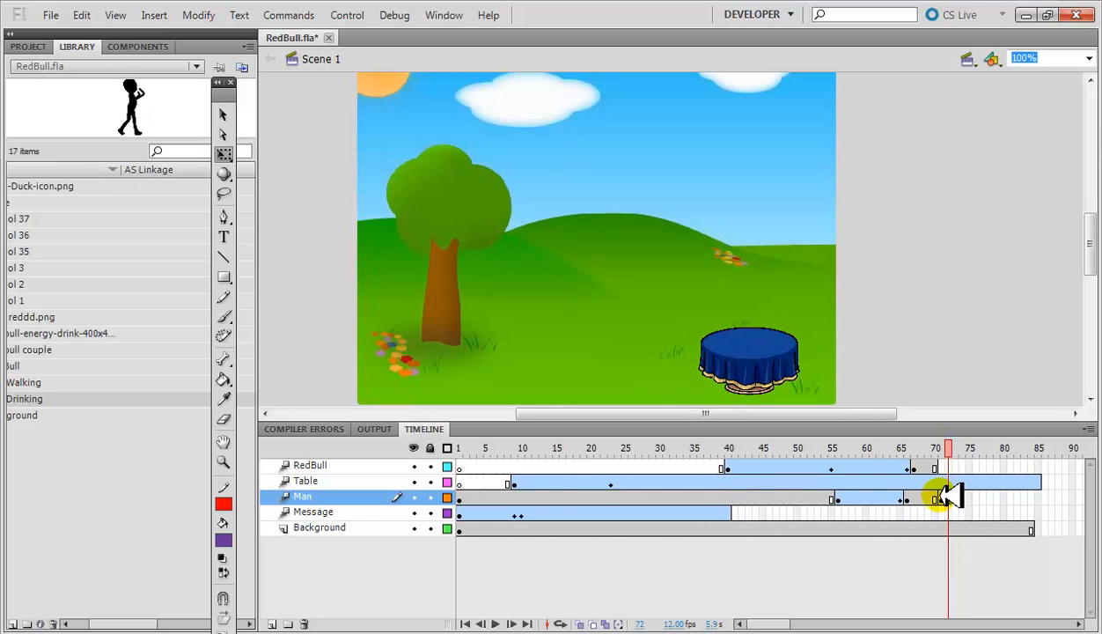
click(940, 497)
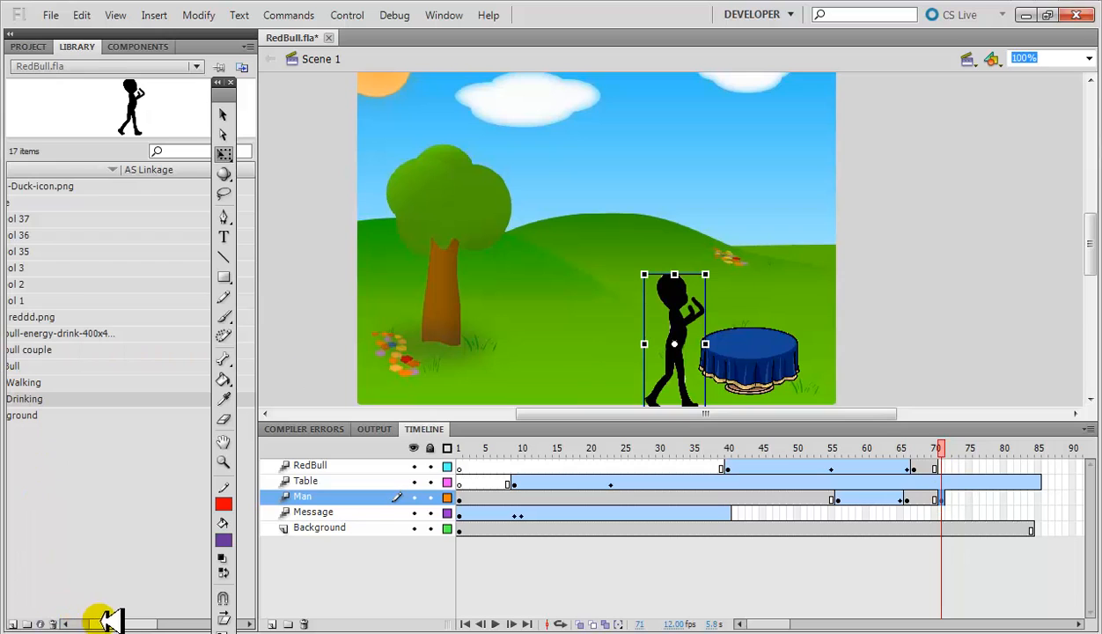
drag(106, 620, 90, 622)
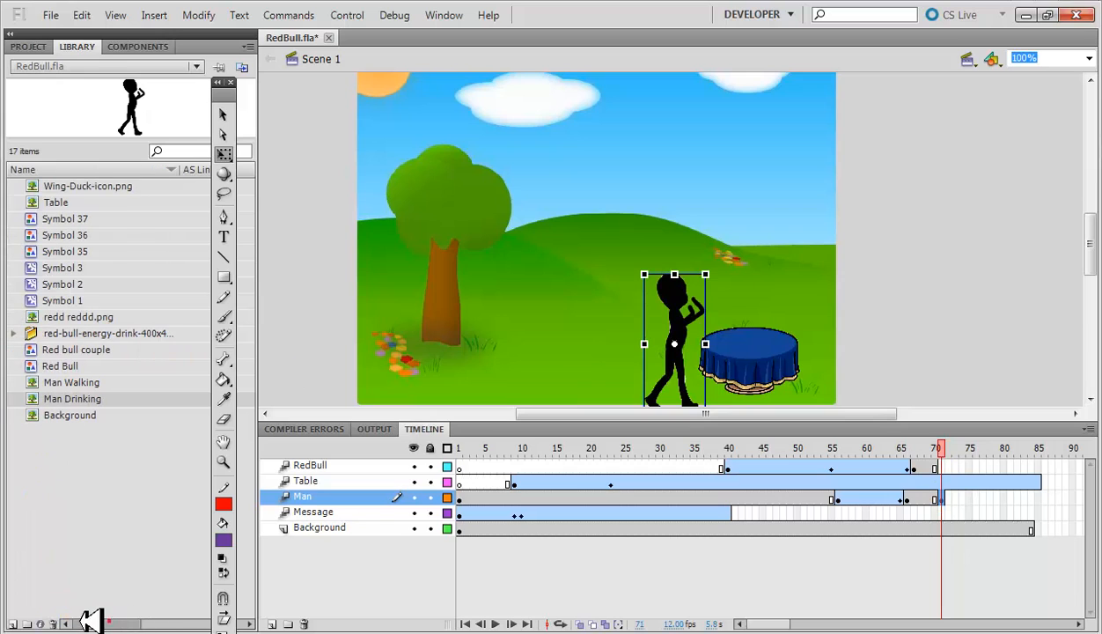
click(46, 186)
drag(46, 186, 642, 324)
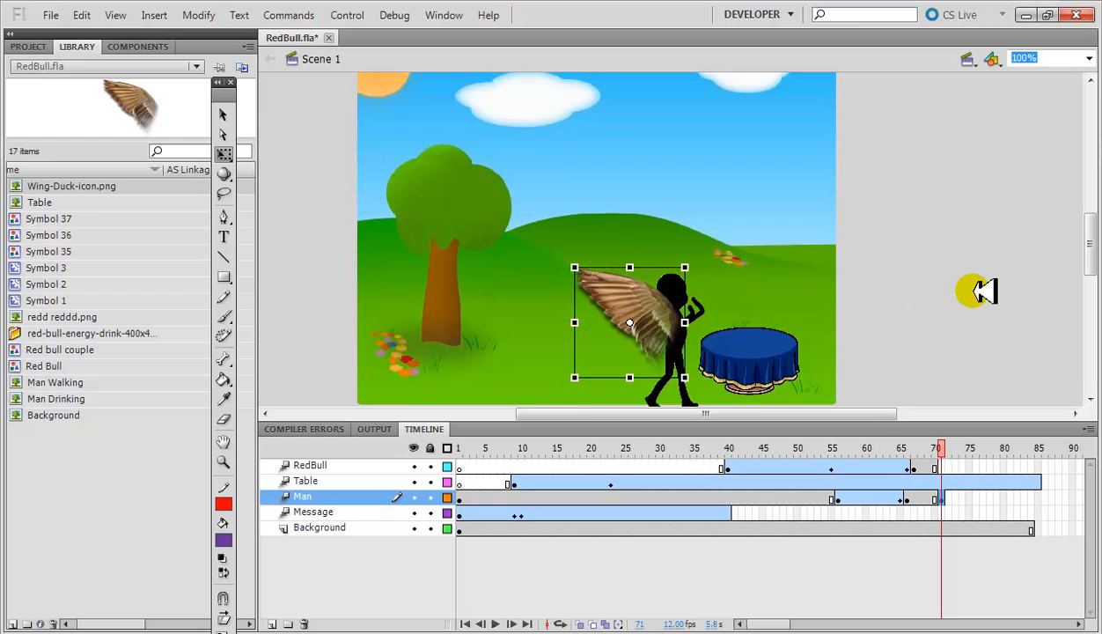
click(977, 291)
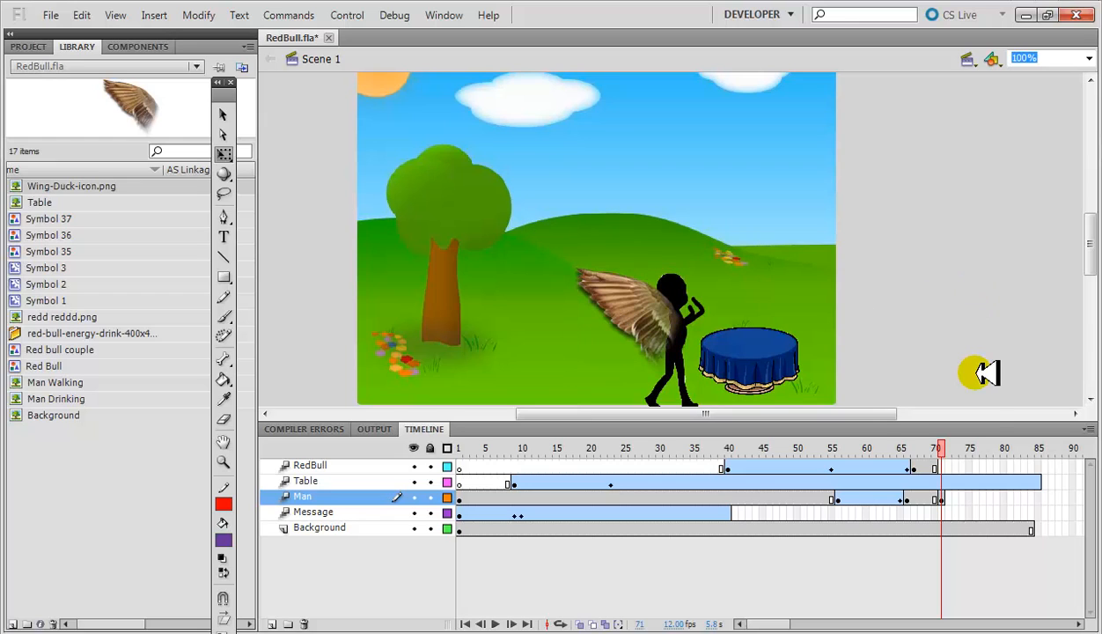
mouse_move(946, 445)
mouse_down()
mouse_move(898, 450)
mouse_move(952, 451)
mouse_up()
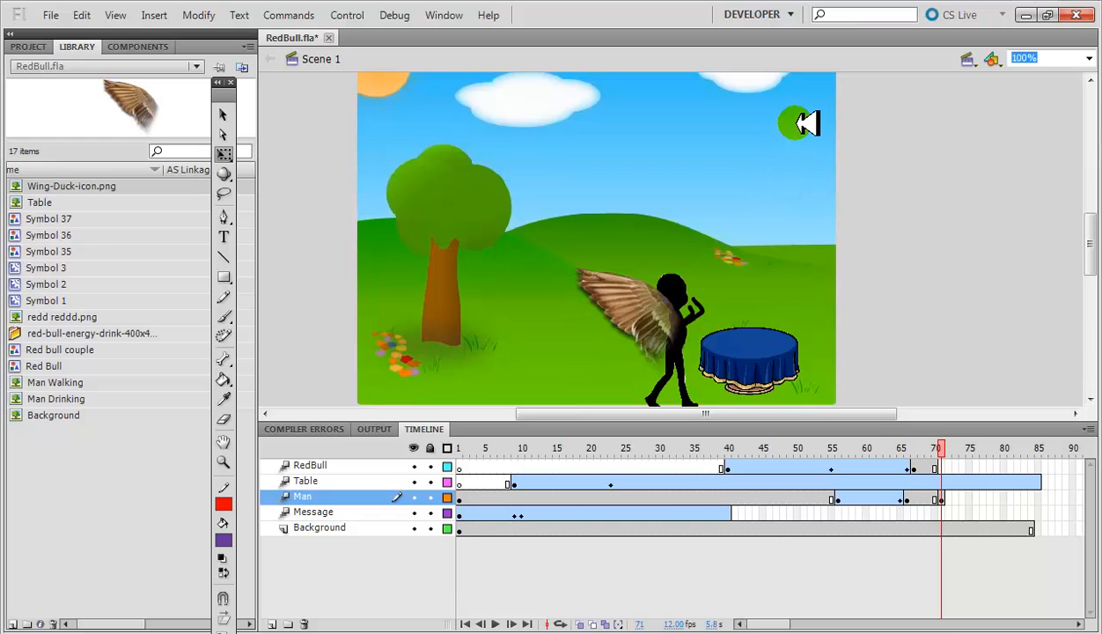
- Add a keyframe at frame 85 of the Background layer and extend the frames of the Man layer to frame 85
click(942, 499)
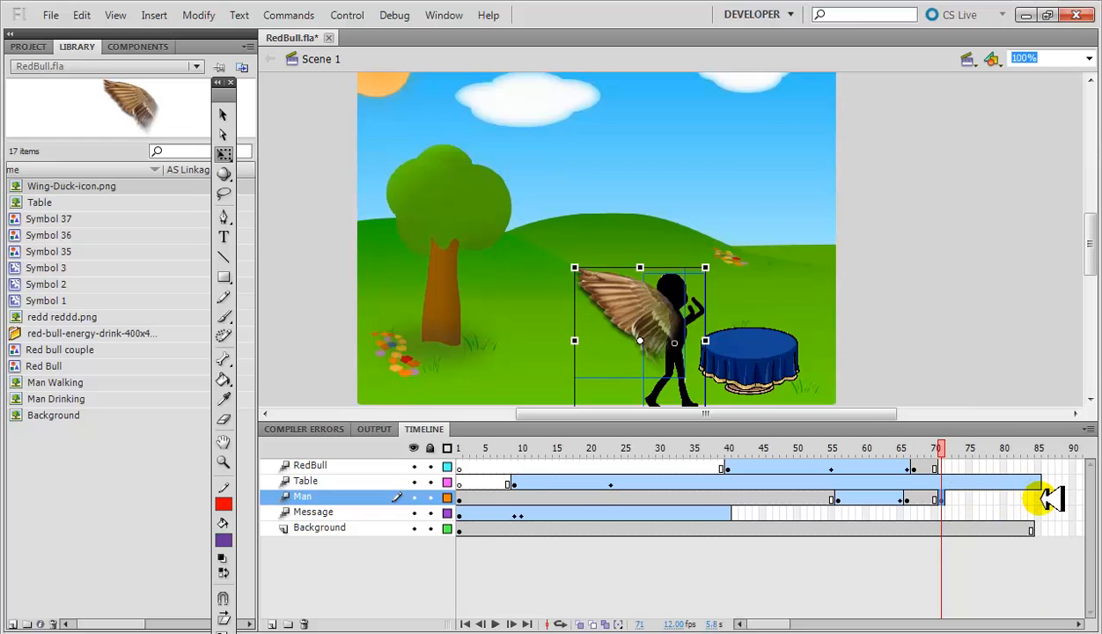
click(1033, 528)
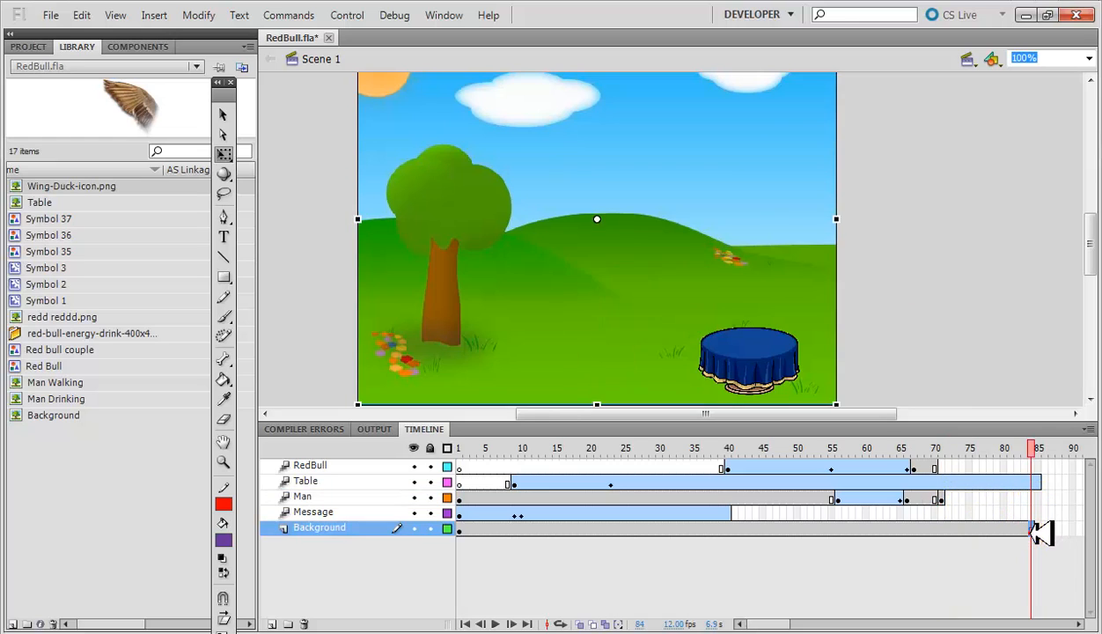
drag(1032, 528, 1037, 527)
click(1041, 497)
right_click(1040, 497)
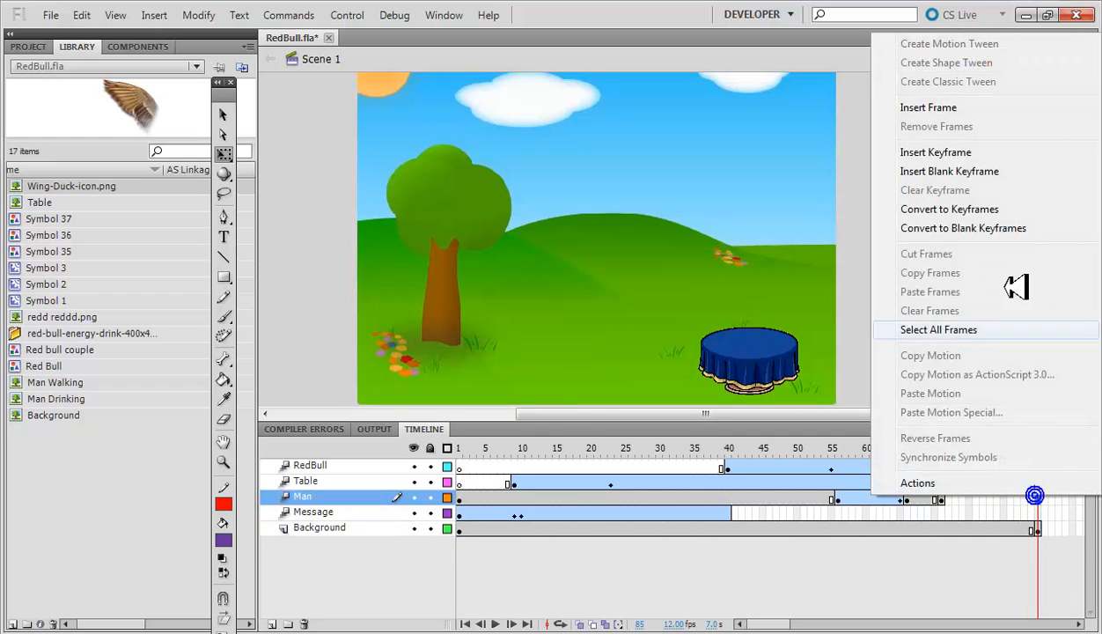
click(964, 106)
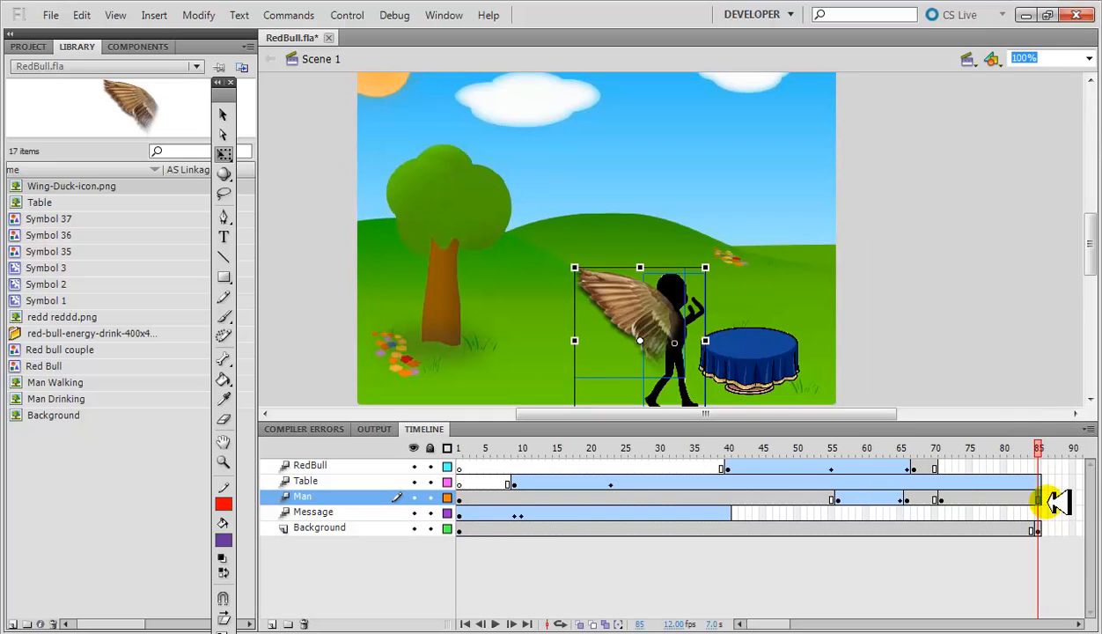
drag(1044, 449, 866, 466)
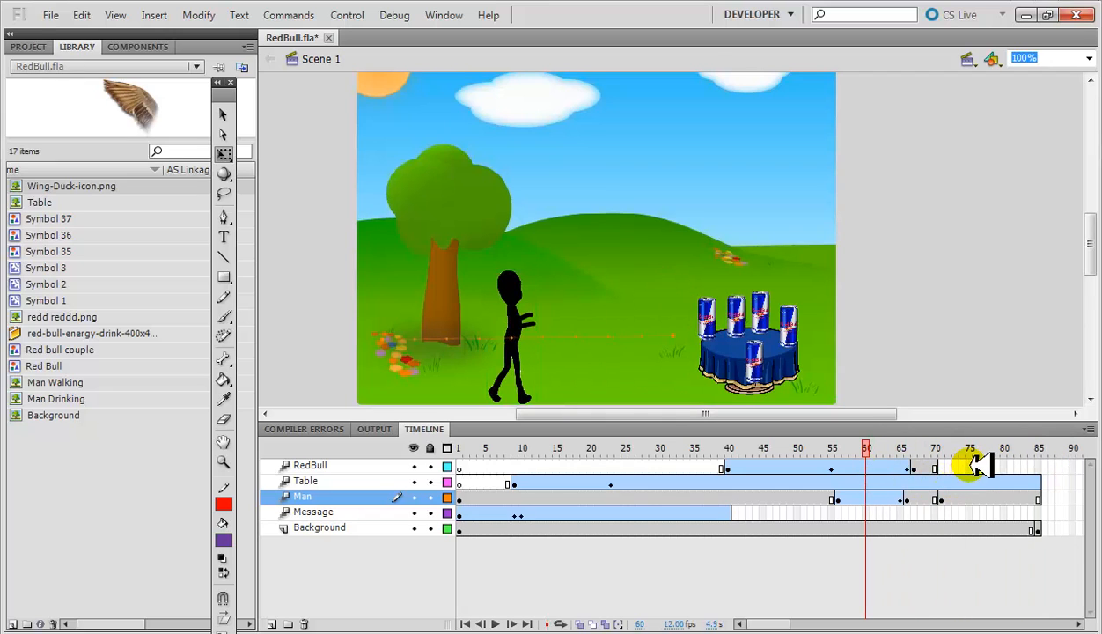
- Extend the frames of the RedBull layer to frame 85 so the cans stay on the table
click(922, 451)
click(936, 465)
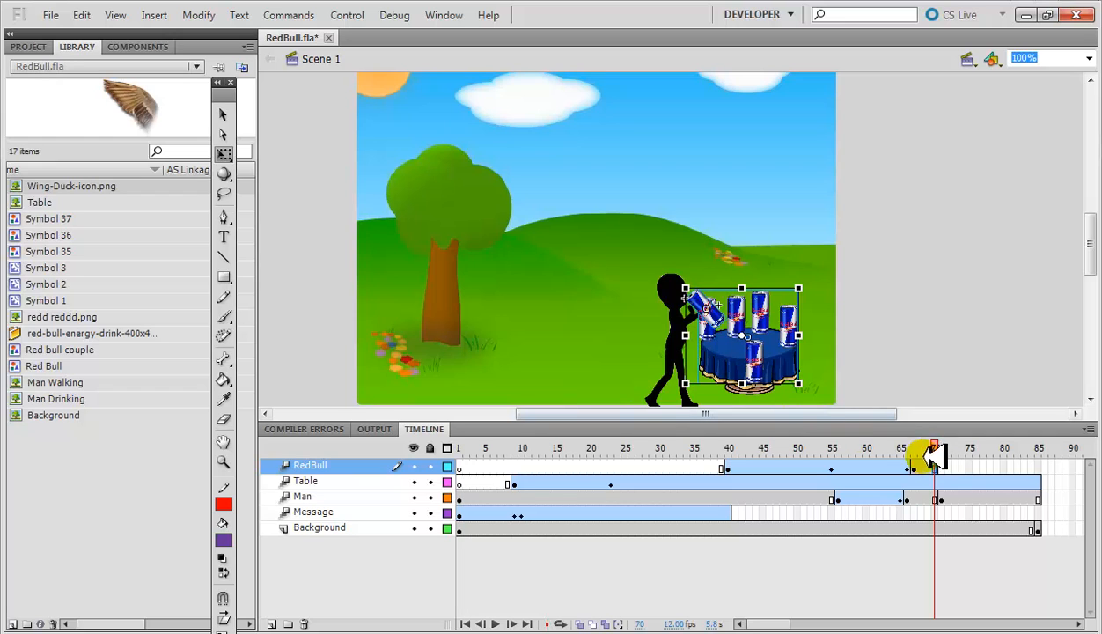
click(975, 466)
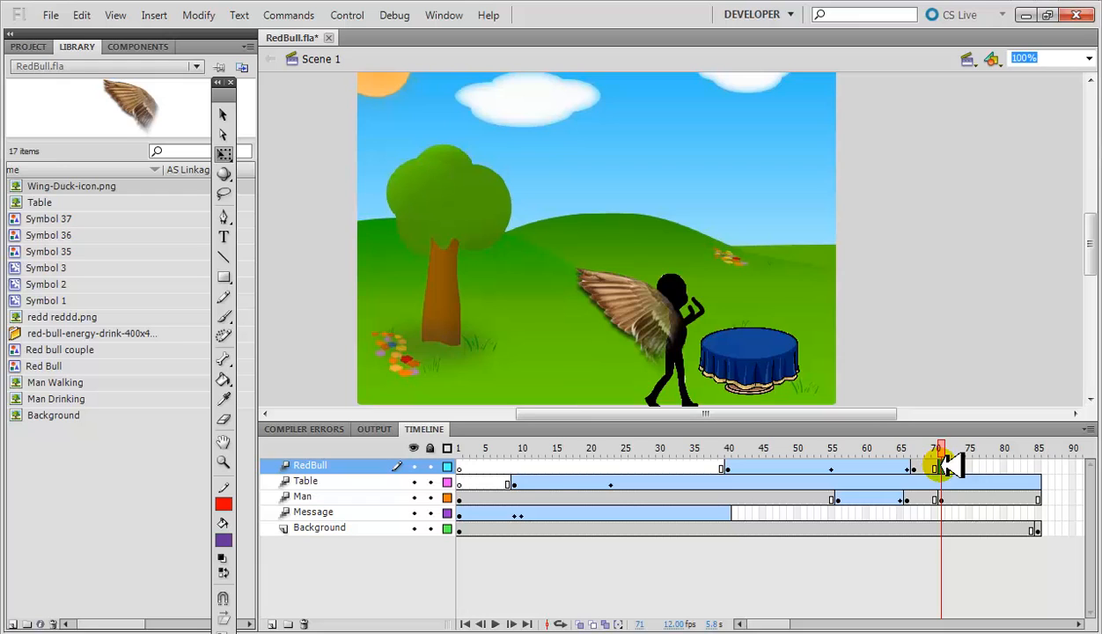
click(935, 468)
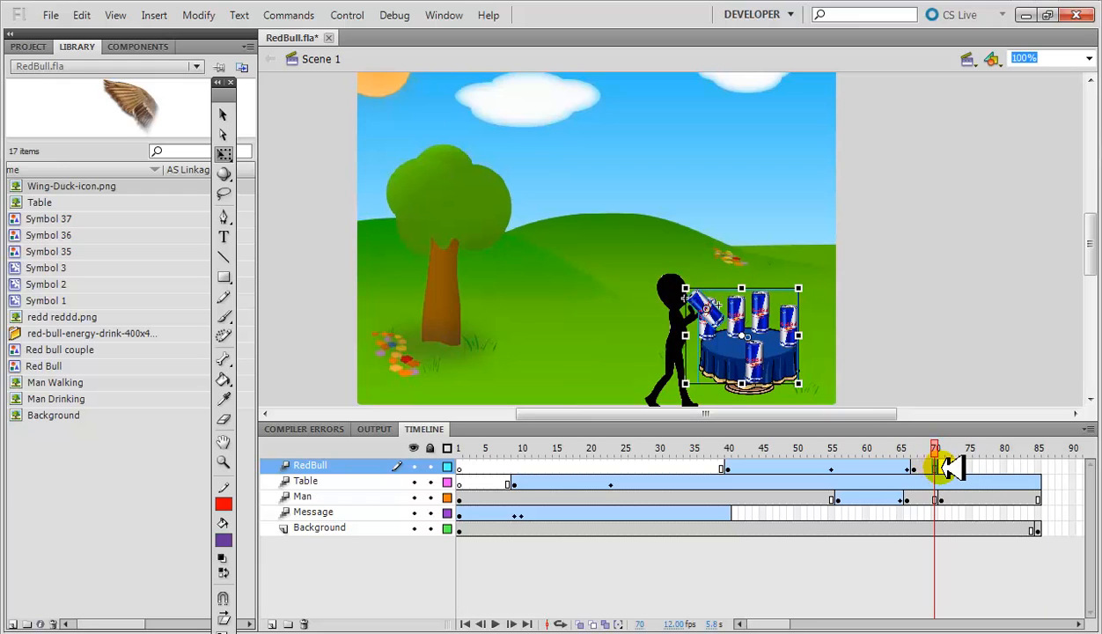
click(1039, 468)
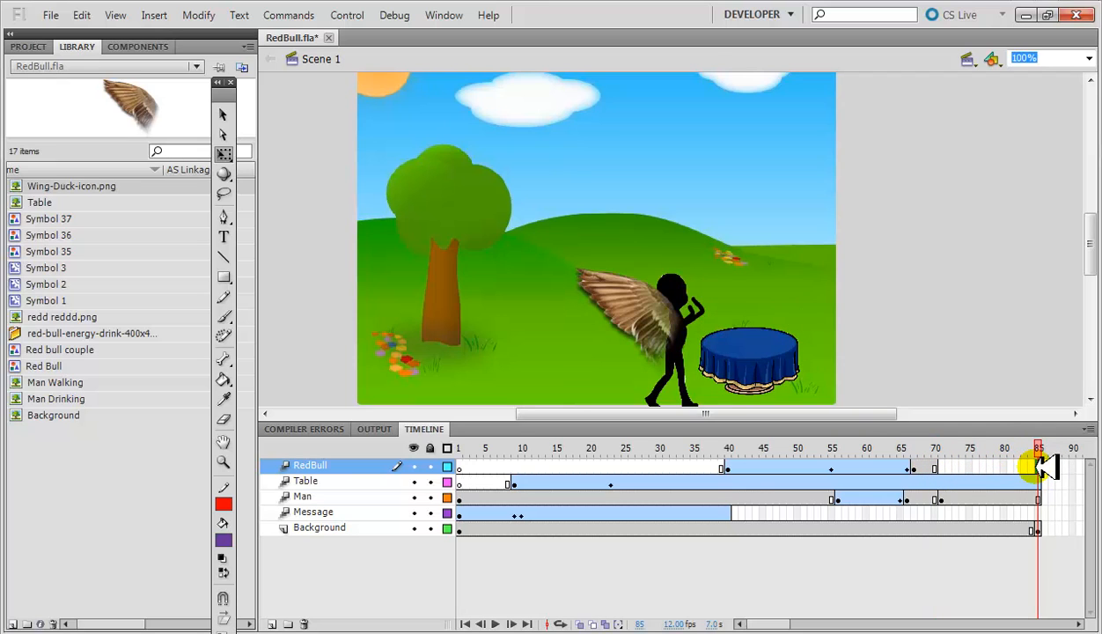
right_click(1043, 468)
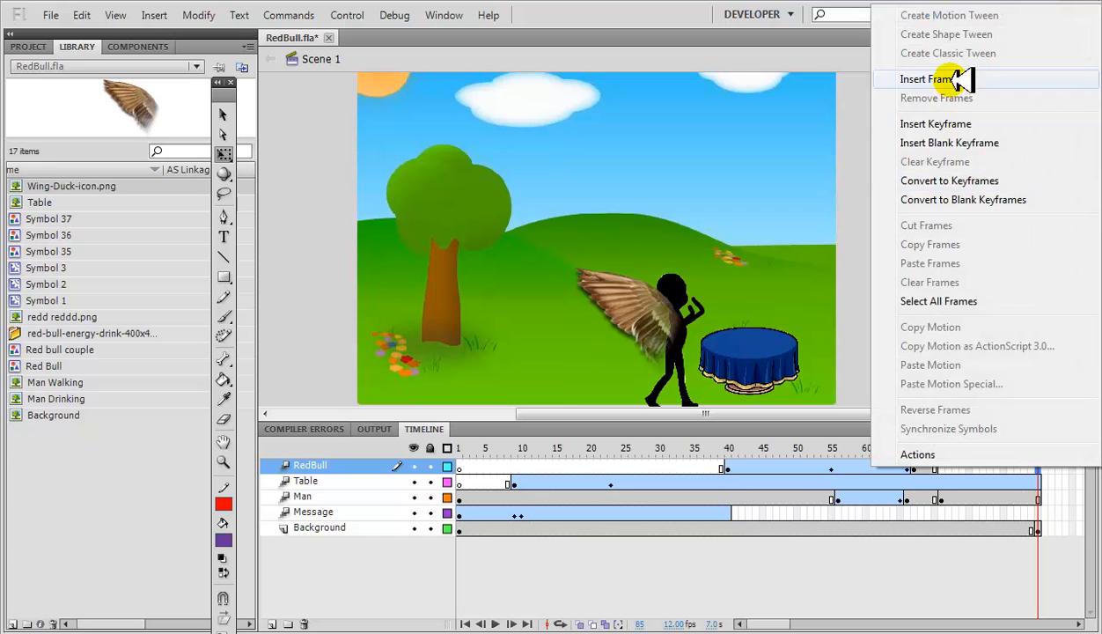
click(960, 79)
mouse_move(1041, 449)
mouse_down()
mouse_move(898, 465)
mouse_move(1043, 467)
mouse_move(868, 471)
mouse_move(1044, 465)
mouse_up()
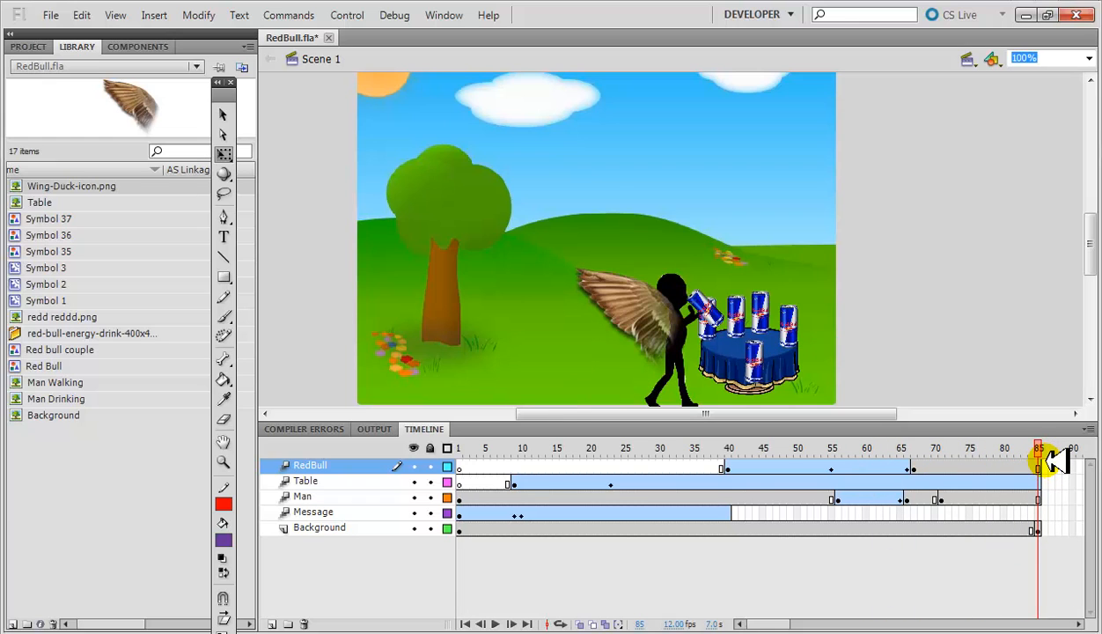
- Create a motion tween from frame 71 of the Man layer, converting the man and his wing into a symbol
click(986, 499)
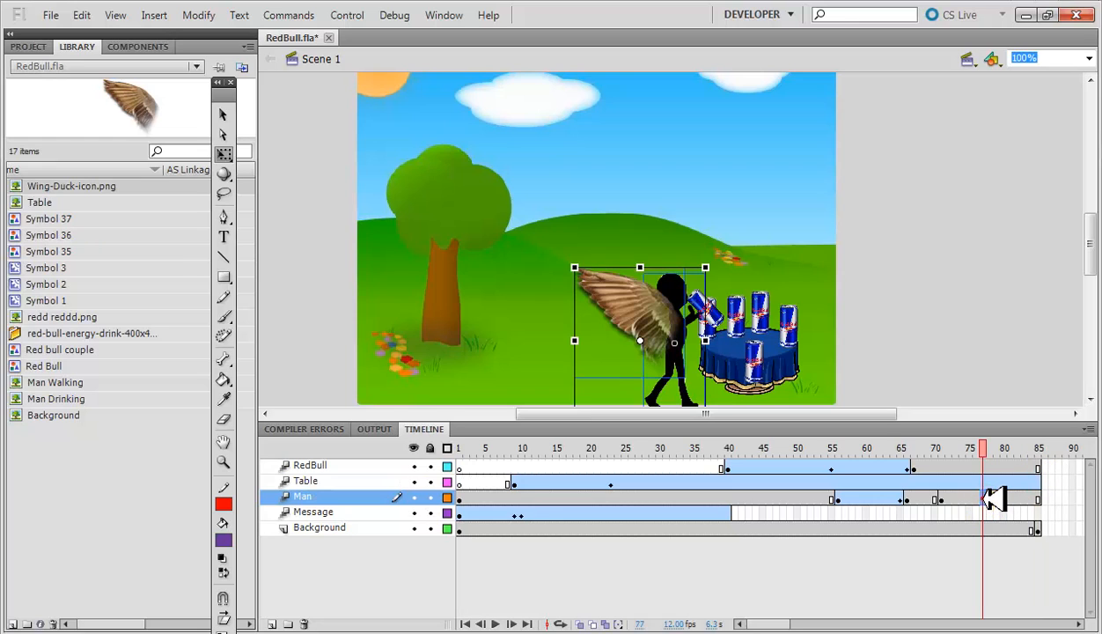
click(941, 499)
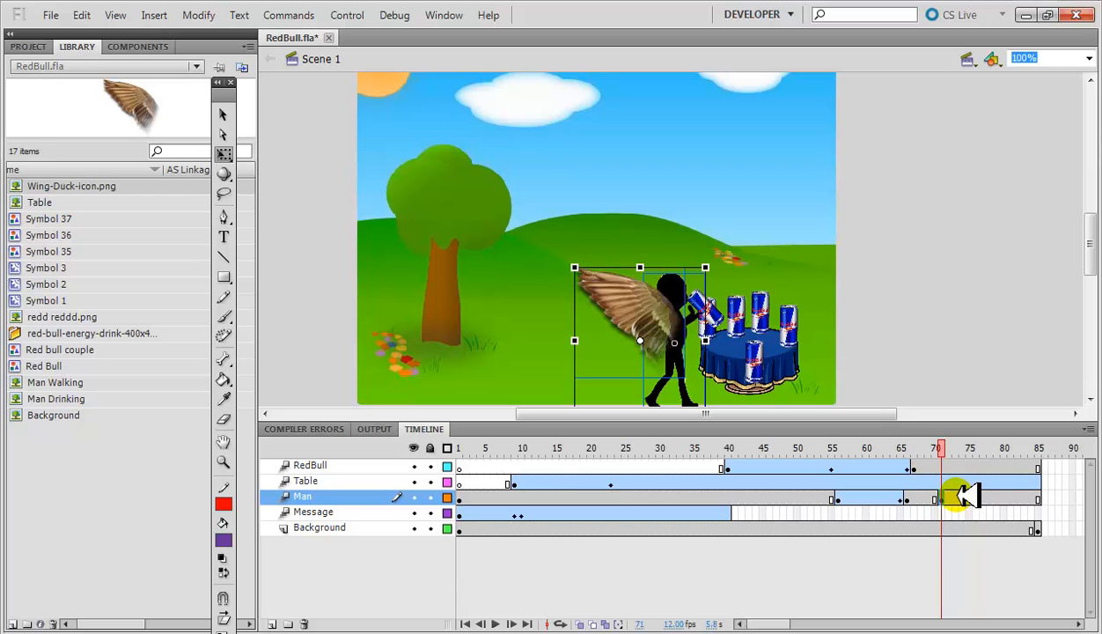
right_click(942, 498)
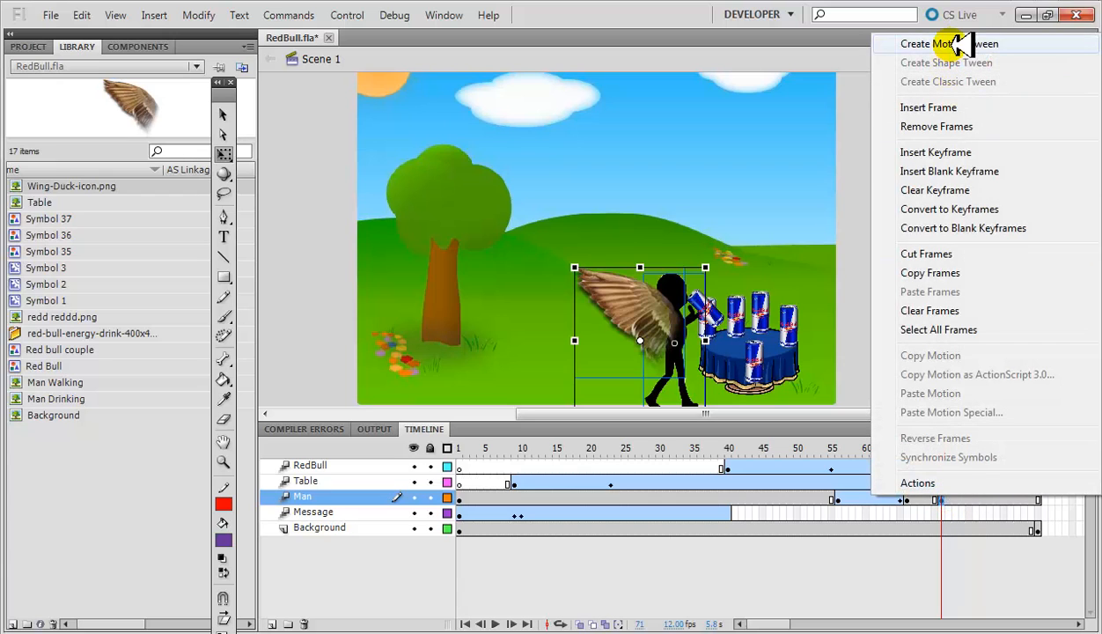
click(958, 44)
click(509, 359)
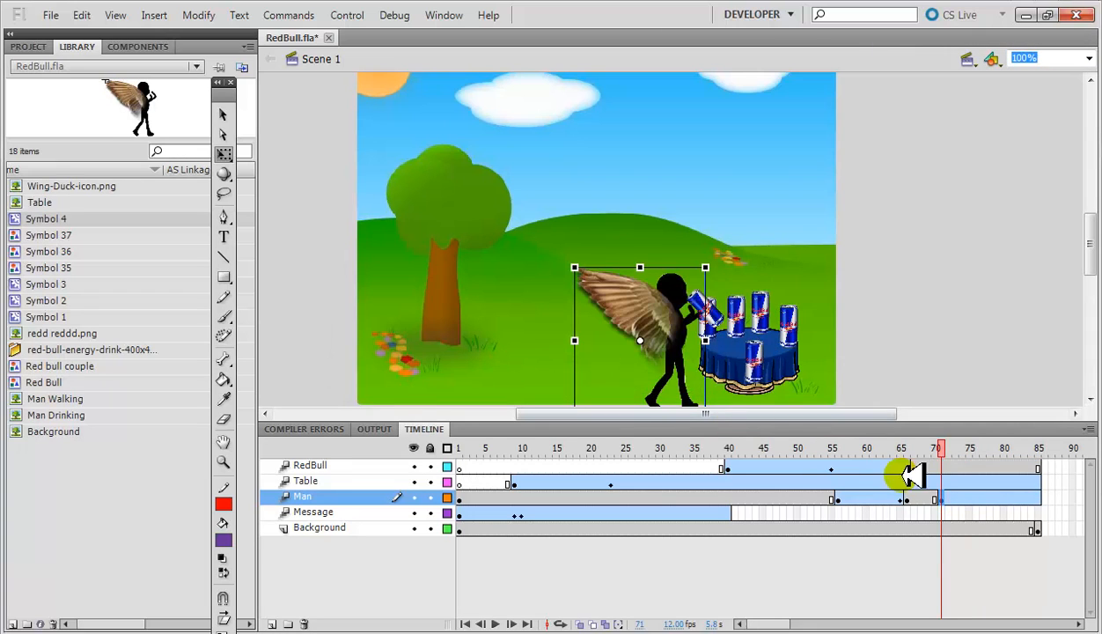
- Move the winged man diagonally up into the sky above the table at frame 85 and check the motion back to frame 71
click(1042, 498)
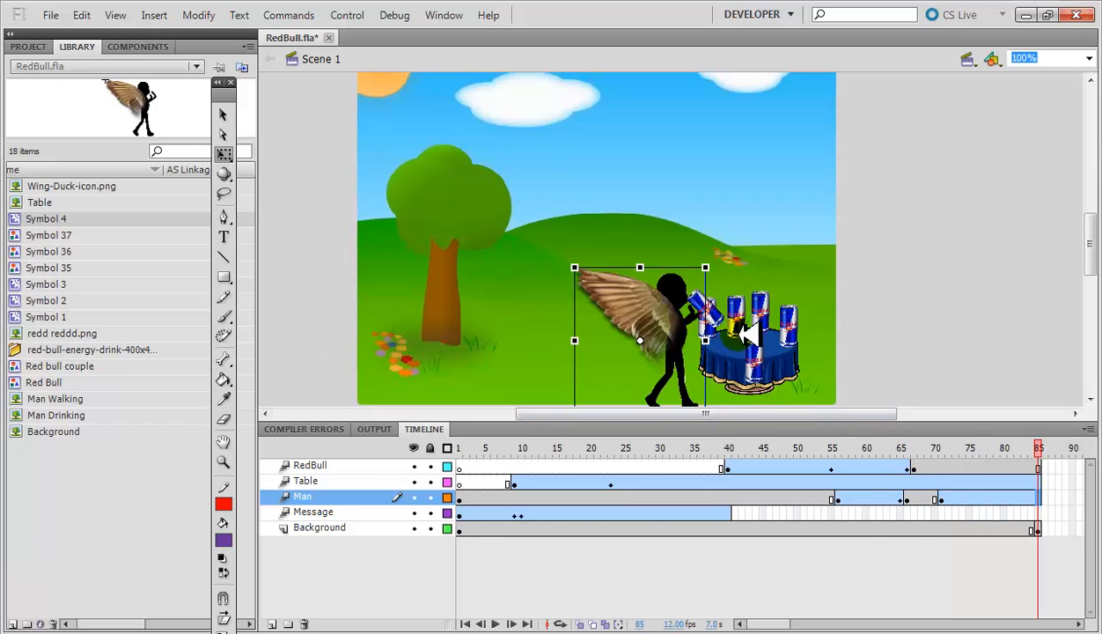
drag(667, 322, 788, 133)
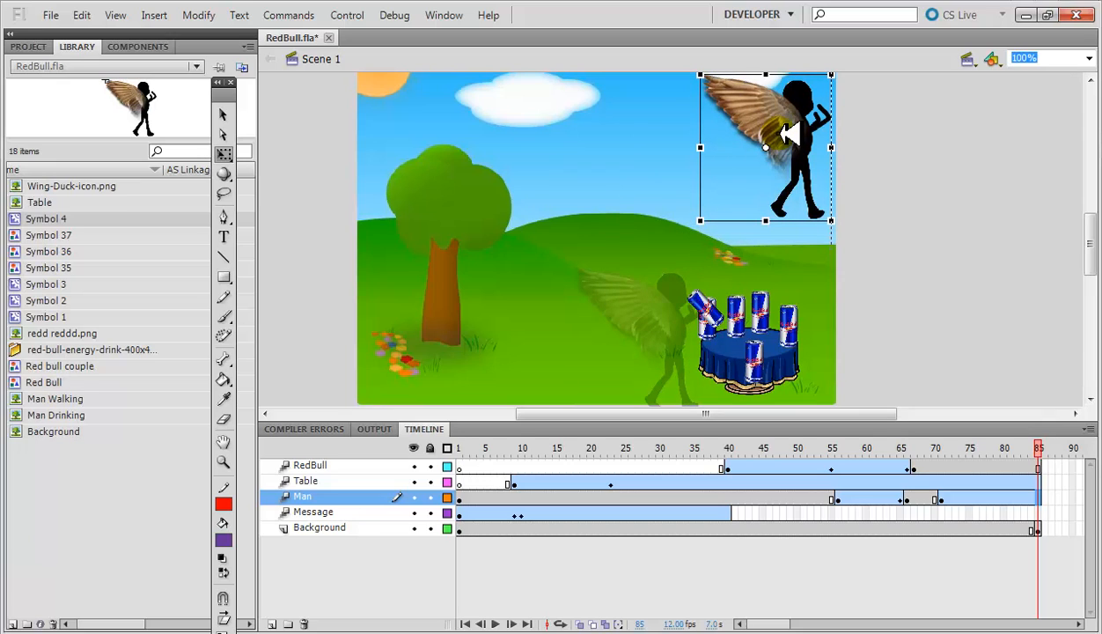
drag(789, 134, 792, 132)
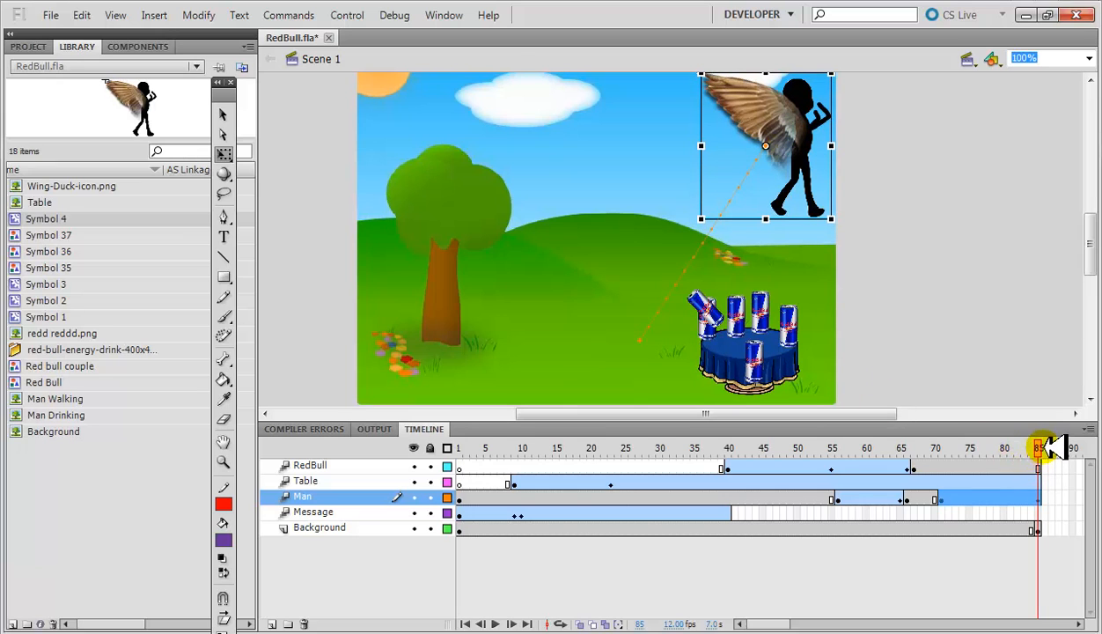
drag(1052, 449, 938, 493)
click(937, 494)
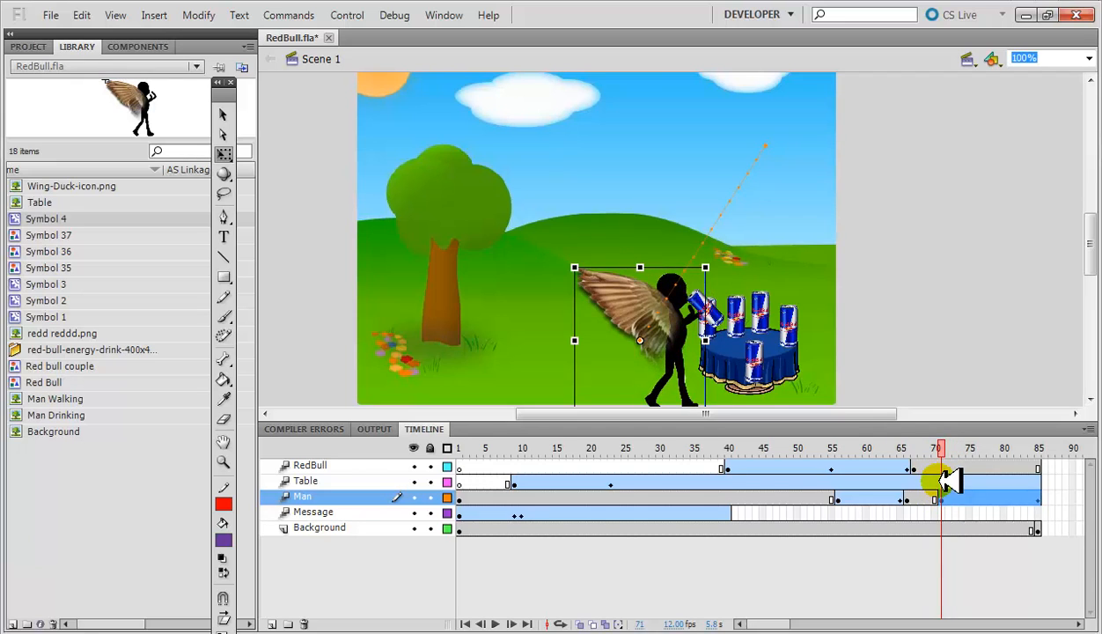
- Insert a keyframe at frame 71 of the RedBull layer and delete the tilted can at the man's mouth from there on
click(936, 469)
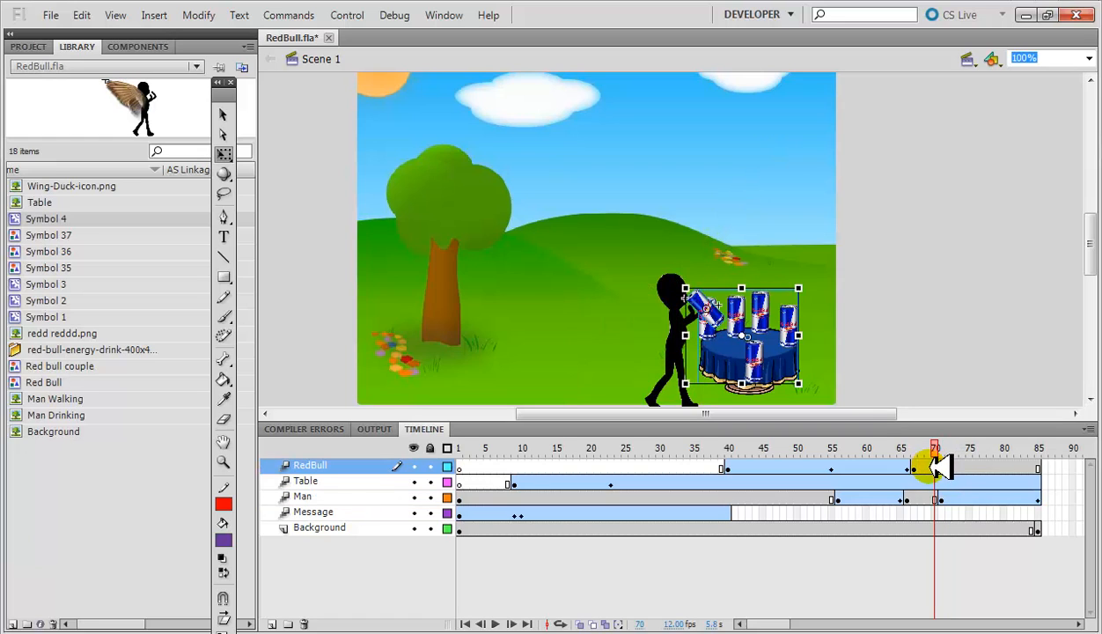
click(941, 448)
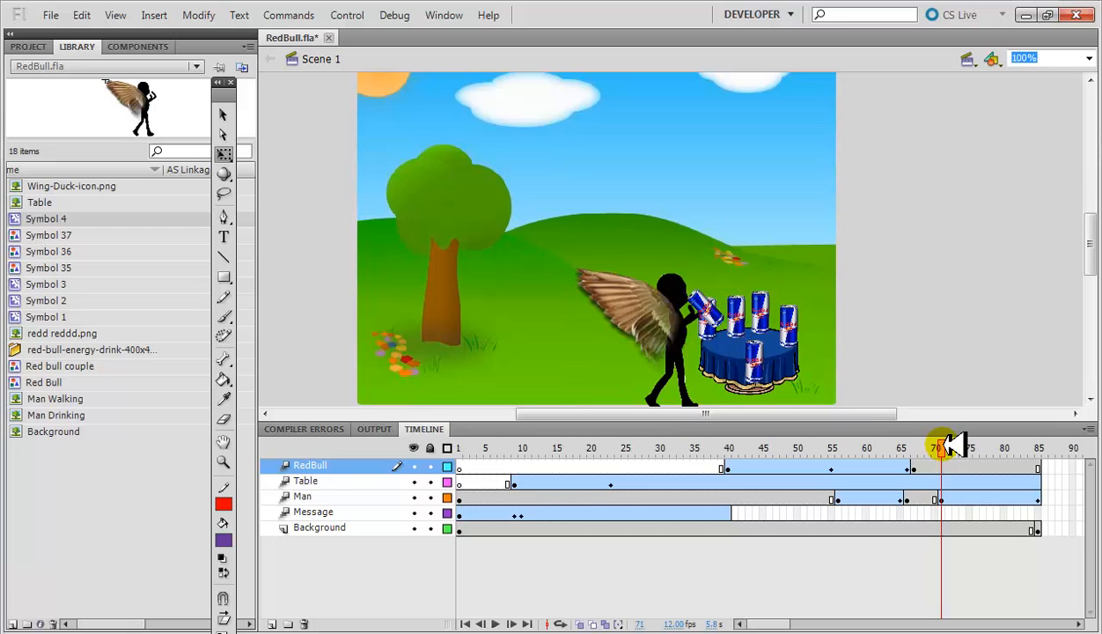
mouse_move(942, 444)
mouse_down()
mouse_move(957, 450)
mouse_move(943, 457)
mouse_up()
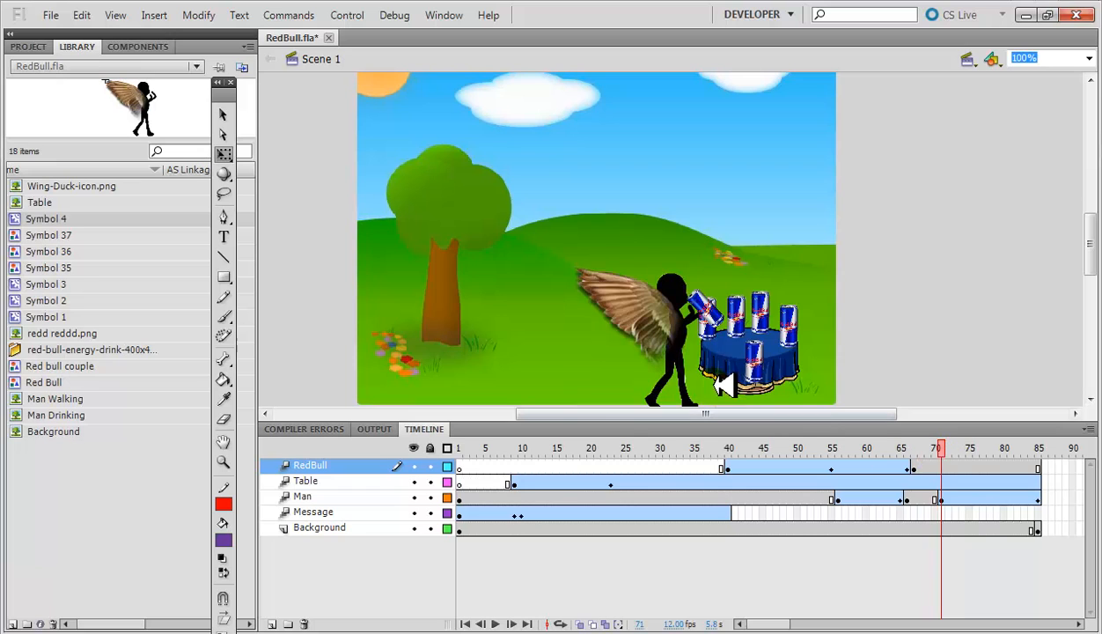
click(702, 299)
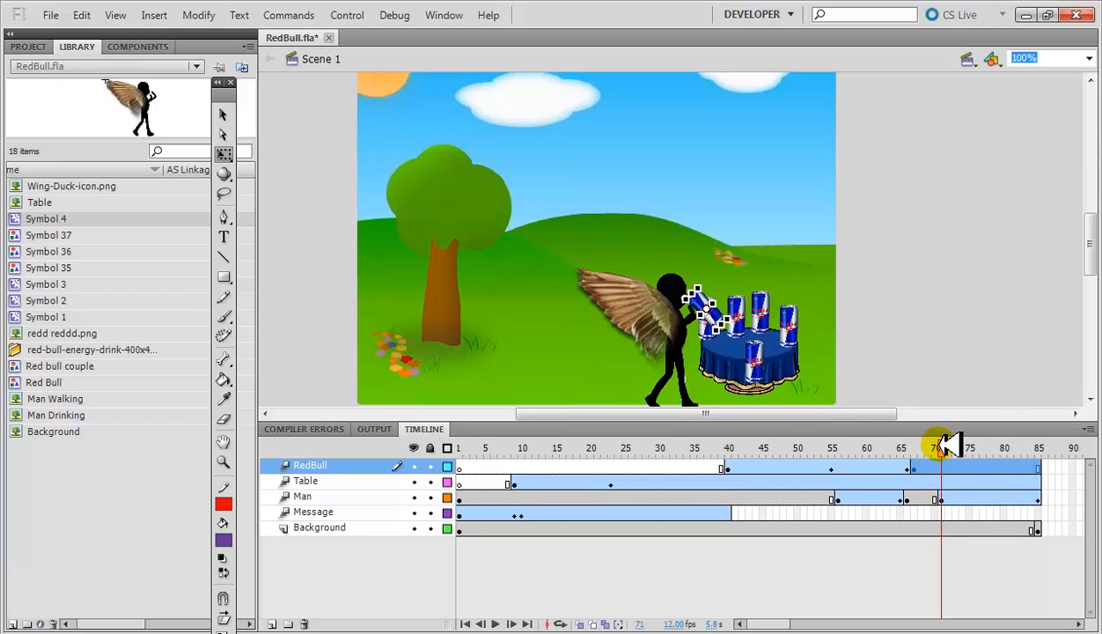
drag(948, 446, 1056, 426)
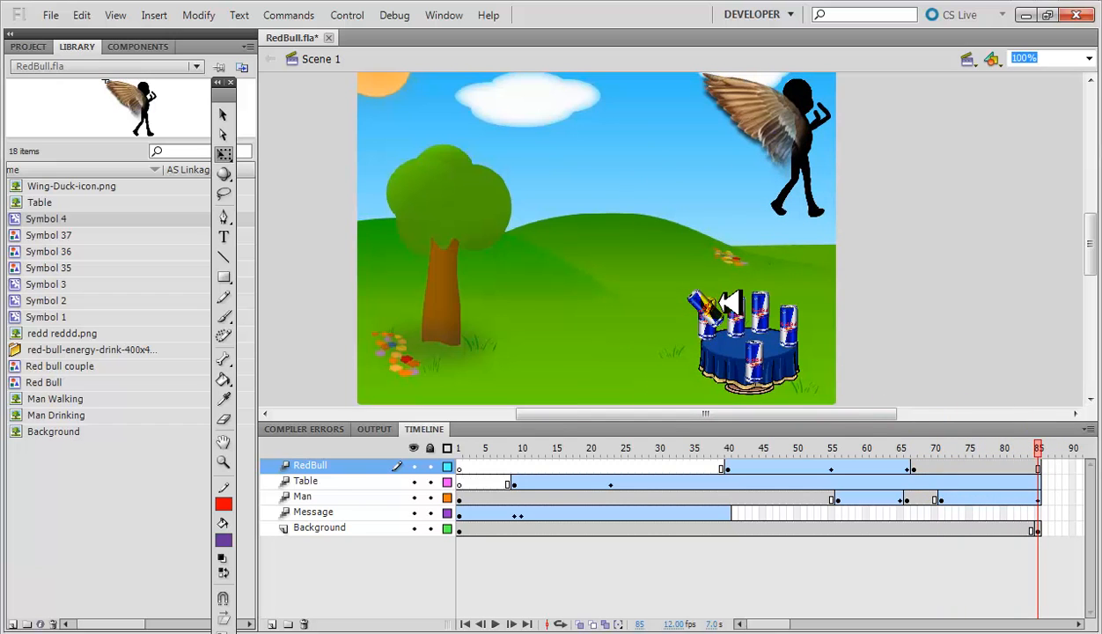
click(942, 467)
right_click(944, 467)
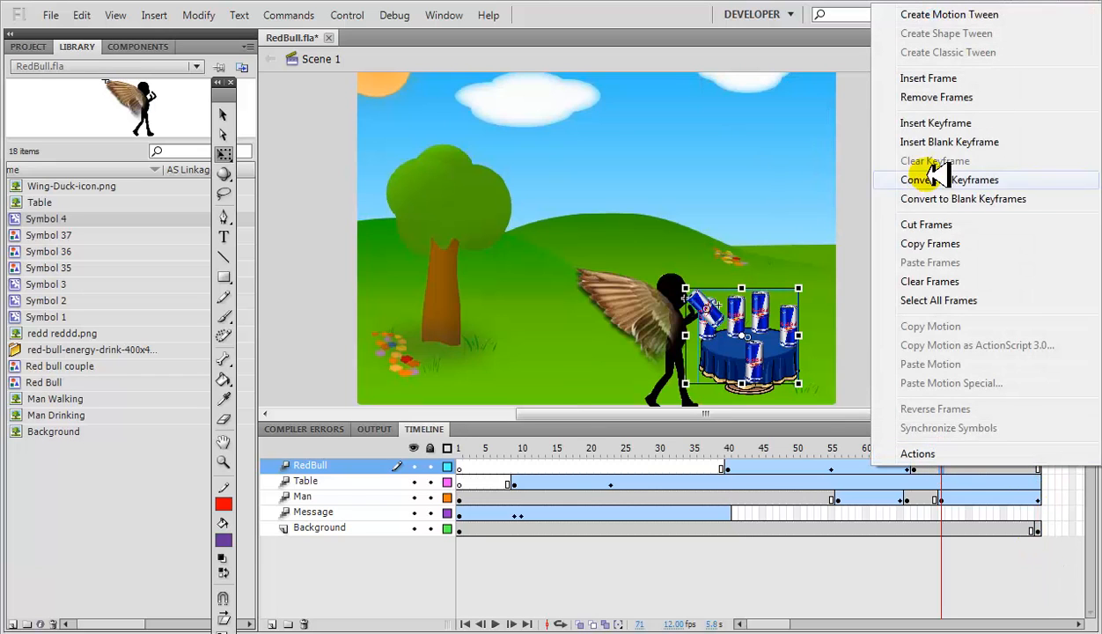
click(937, 122)
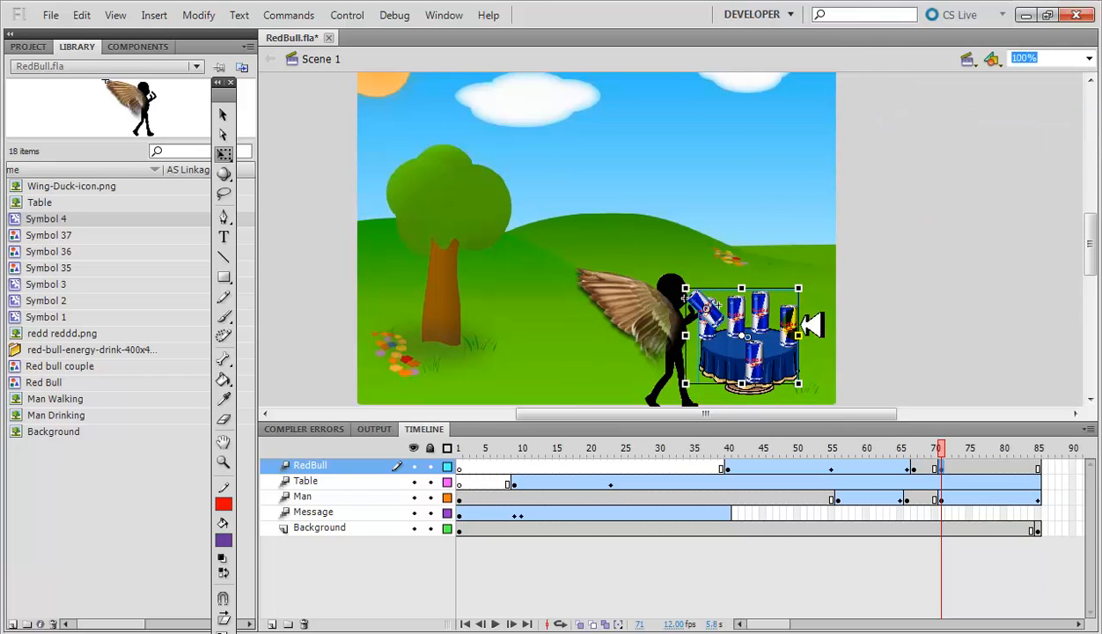
click(895, 270)
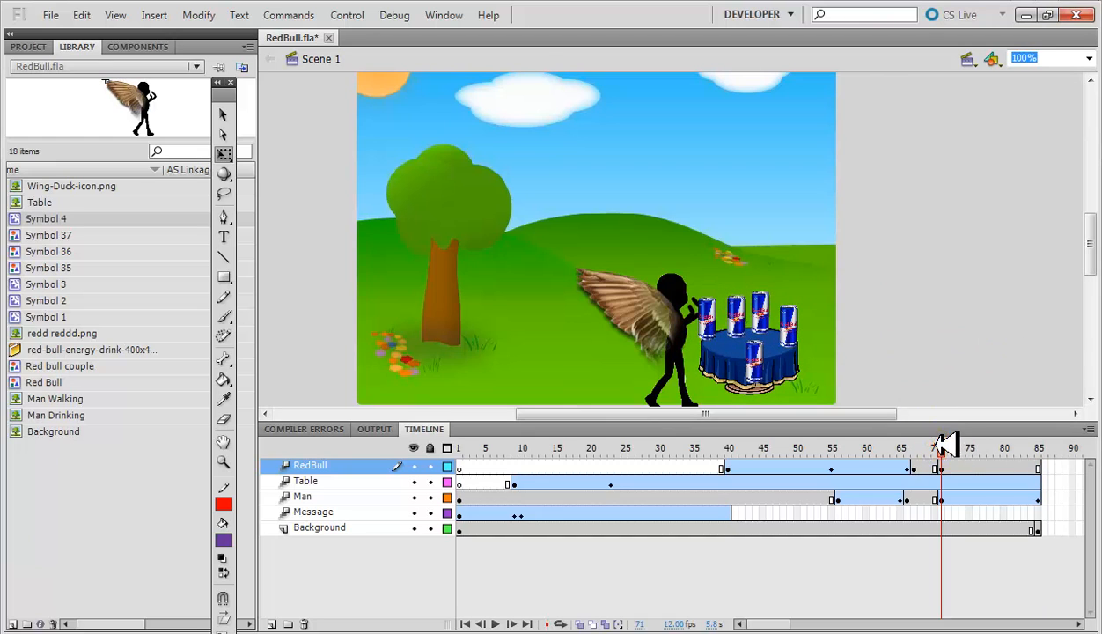
- Play the animation from frame 1 and examine the frames between drinking the can and the wings appearing at frame 71
drag(936, 447, 393, 504)
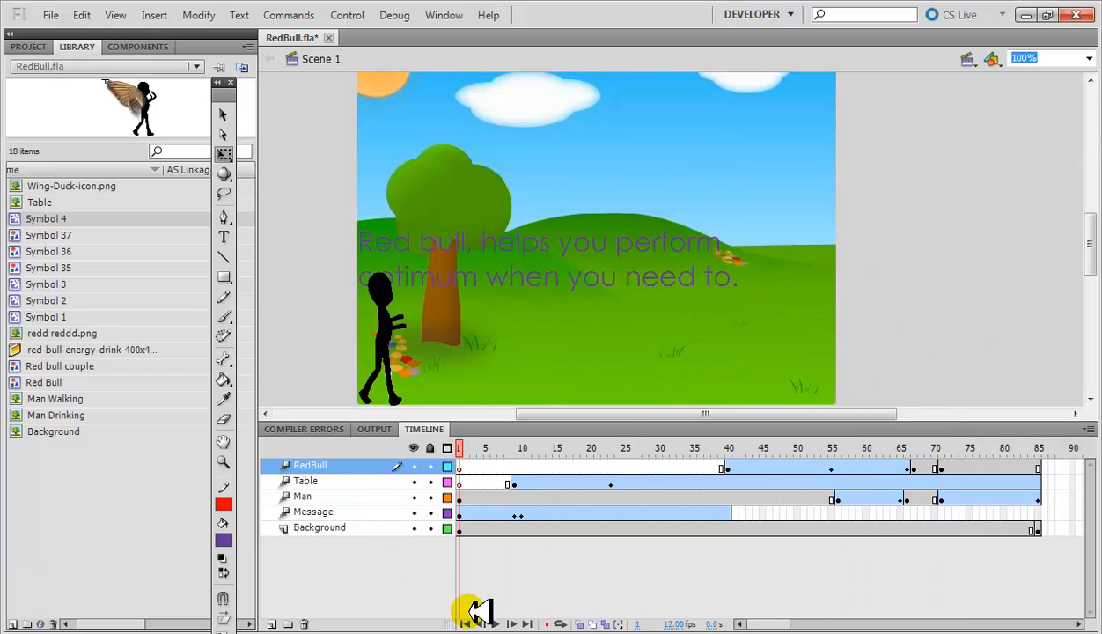
click(499, 623)
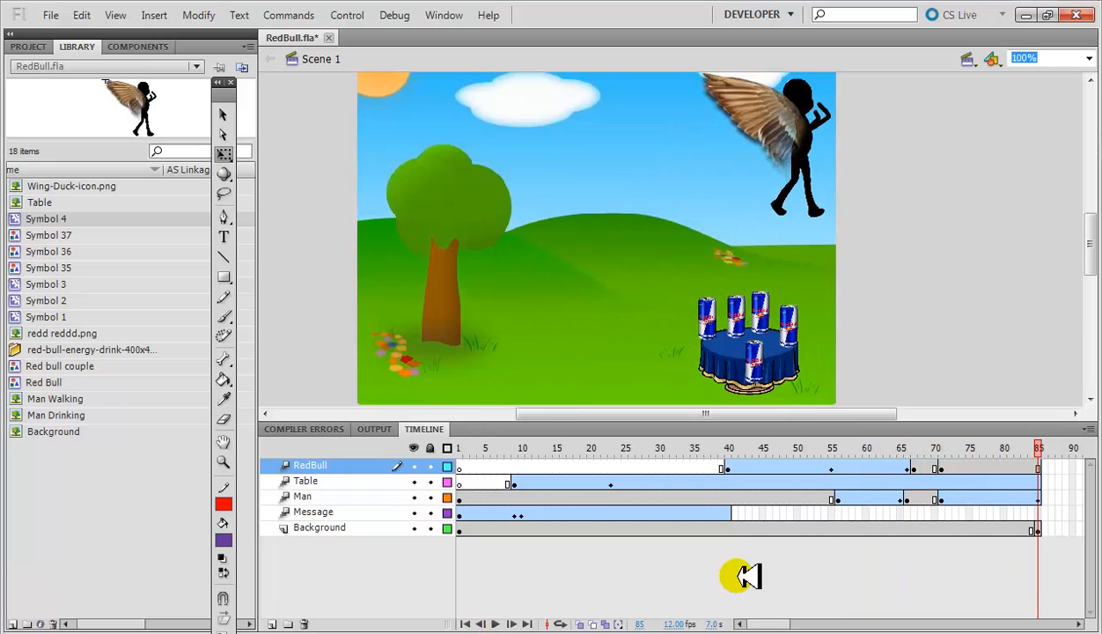
drag(1042, 445, 920, 478)
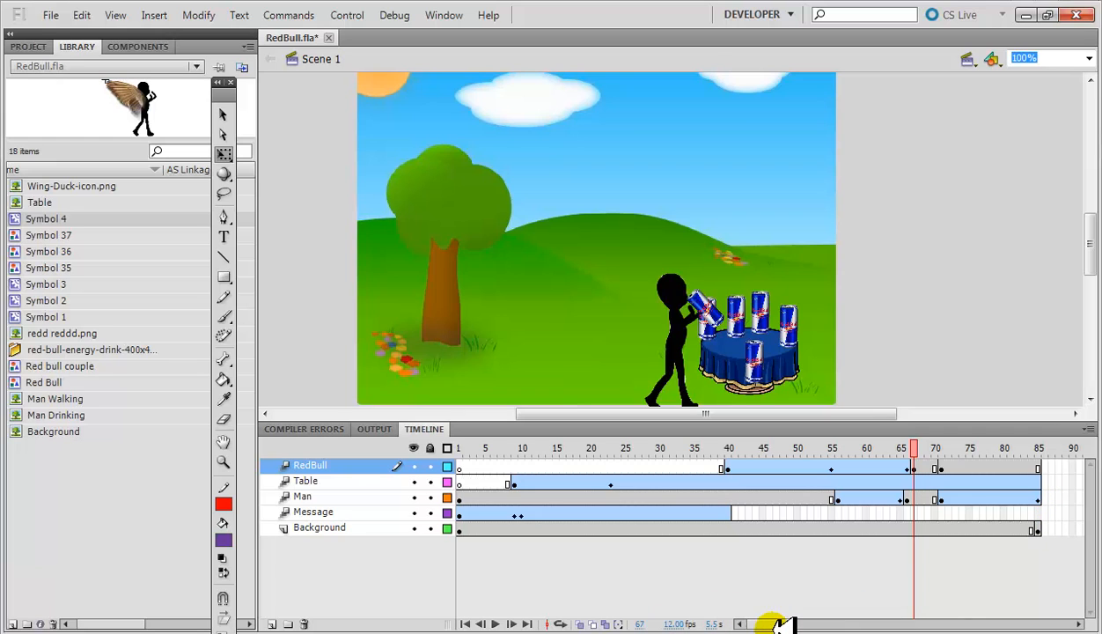
drag(778, 623, 787, 622)
drag(889, 529, 692, 480)
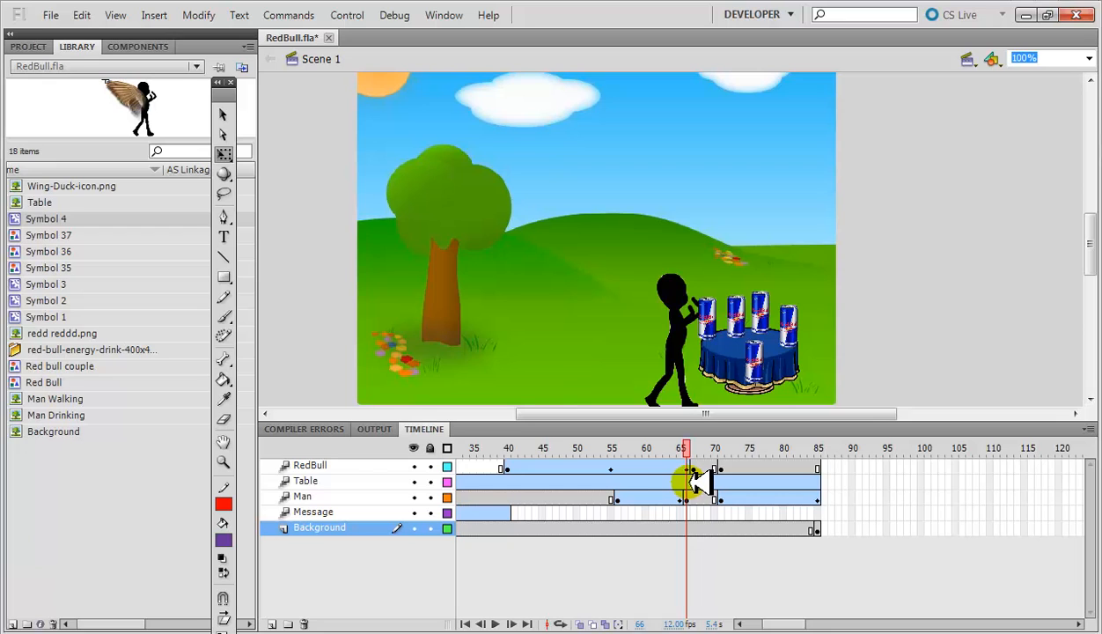
drag(689, 480, 718, 487)
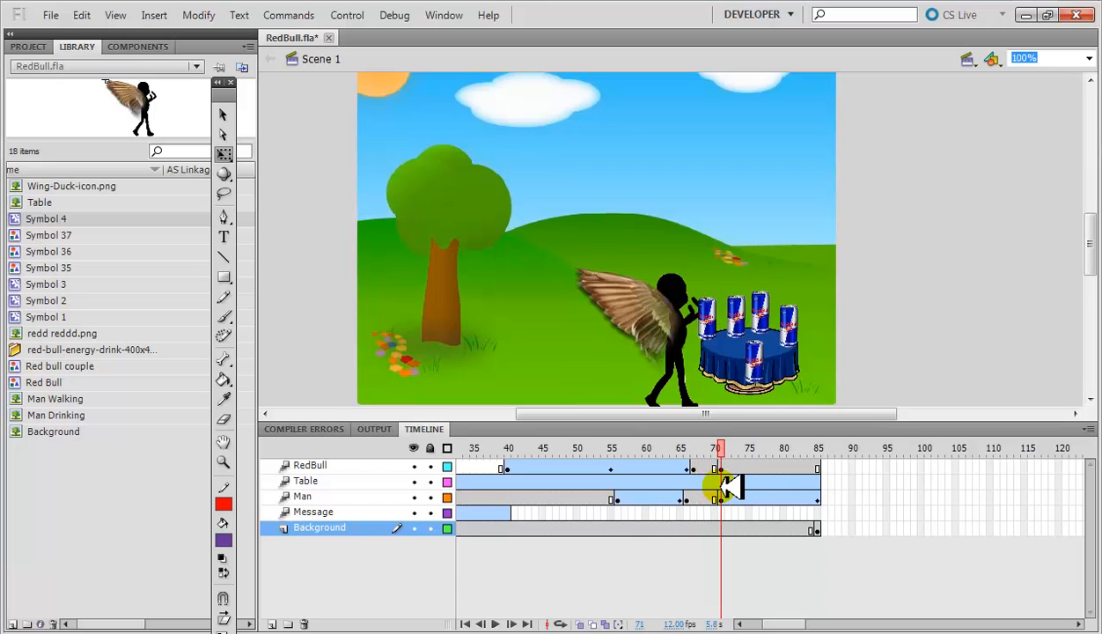
- Move the RedBull keyframe at frame 71 to frame 76 and add a Man layer keyframe at frame 76 holding the winged man in place
drag(828, 505, 757, 498)
click(871, 478)
click(721, 468)
click(722, 499)
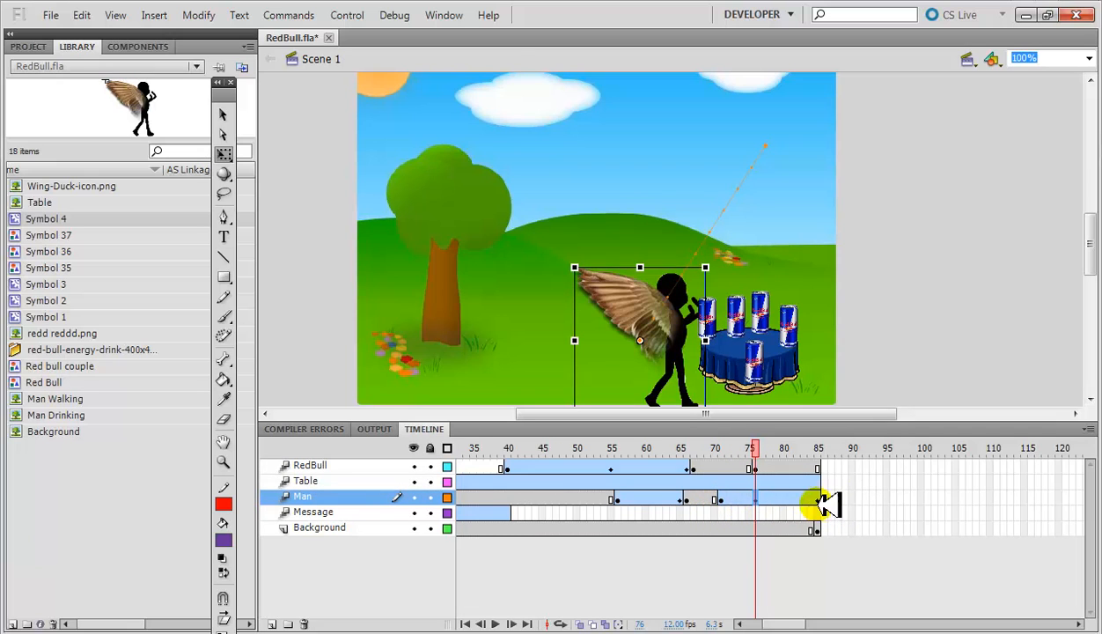
- Test the movie from the start in an enlarged preview window to check the delayed take-off, and close the preview
drag(756, 447, 472, 452)
key(ctrl+Return)
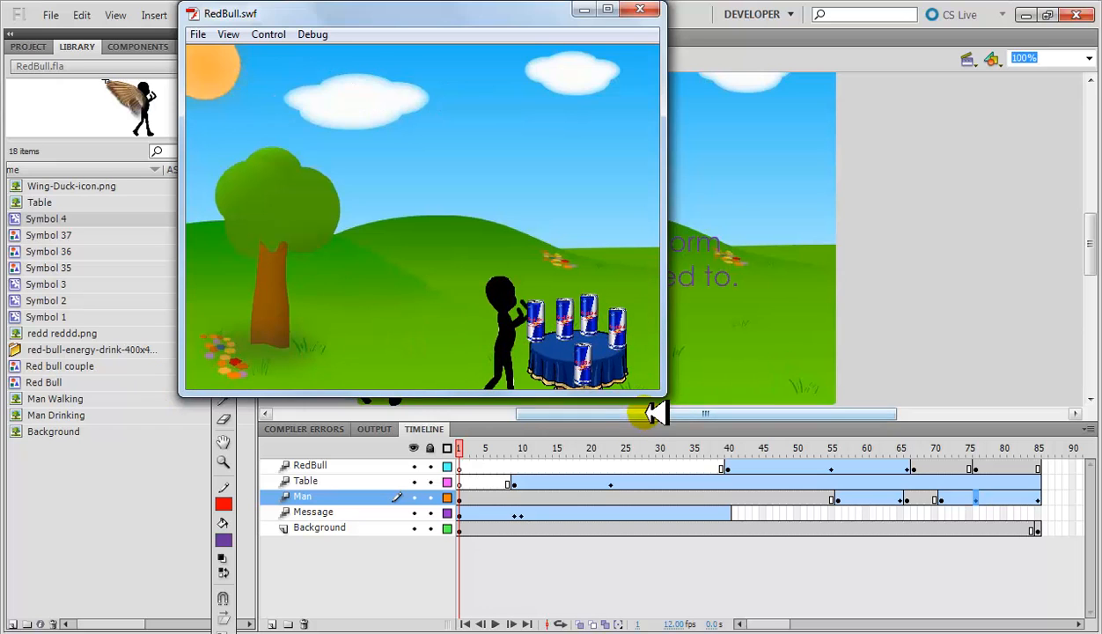
drag(666, 396, 763, 530)
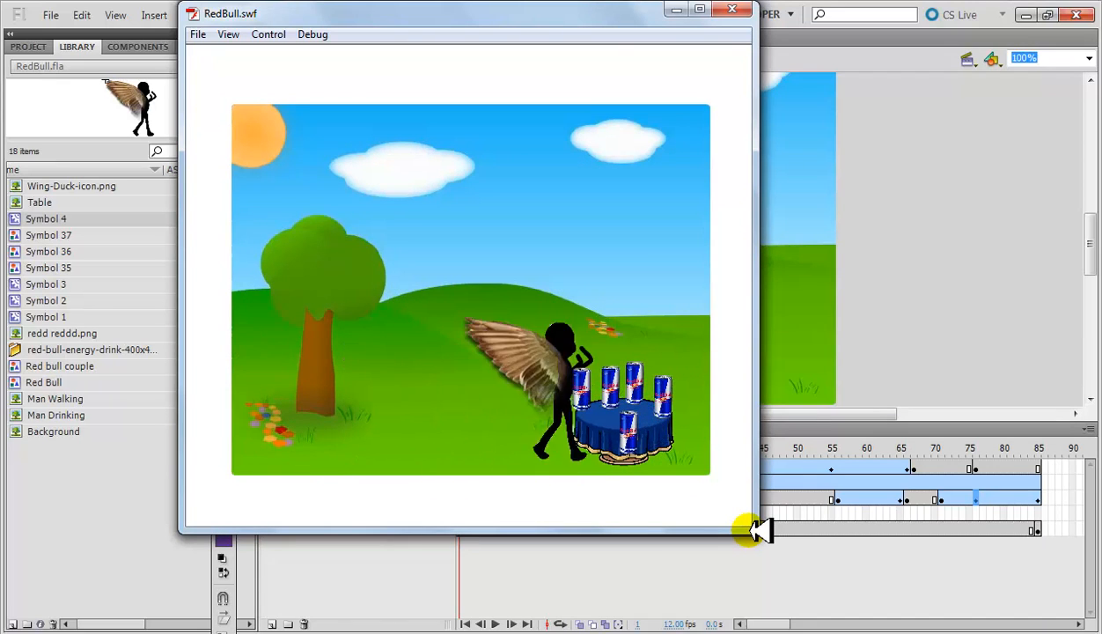
click(731, 9)
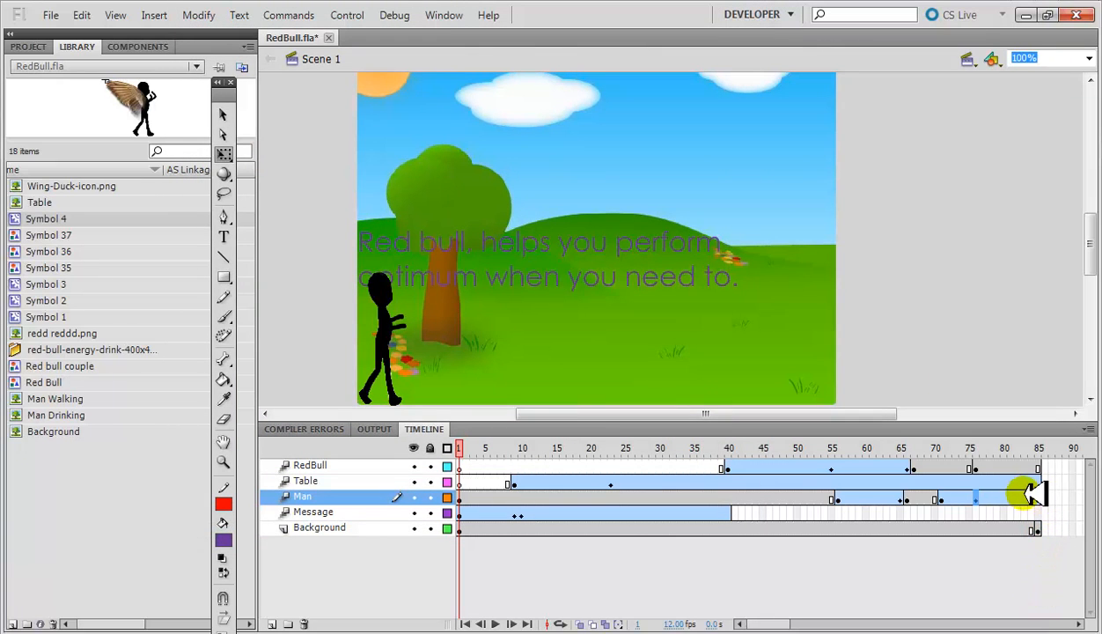
- Move the frame 76 keyframes of the RedBull and Man layers to frame 81 so the winged man drinks longer before flying
click(977, 468)
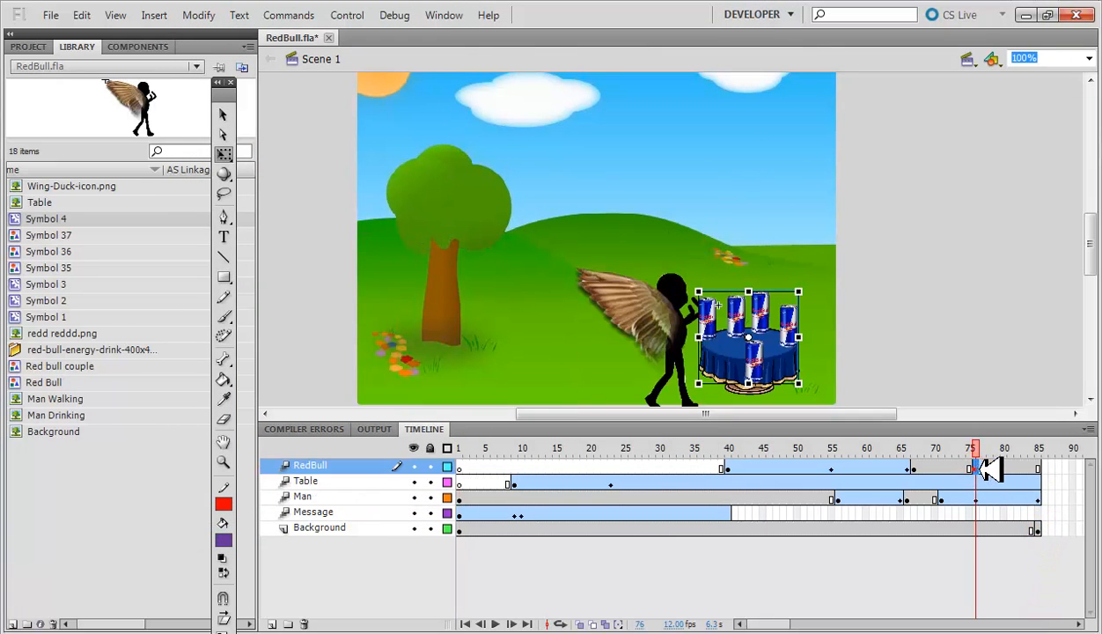
click(1011, 467)
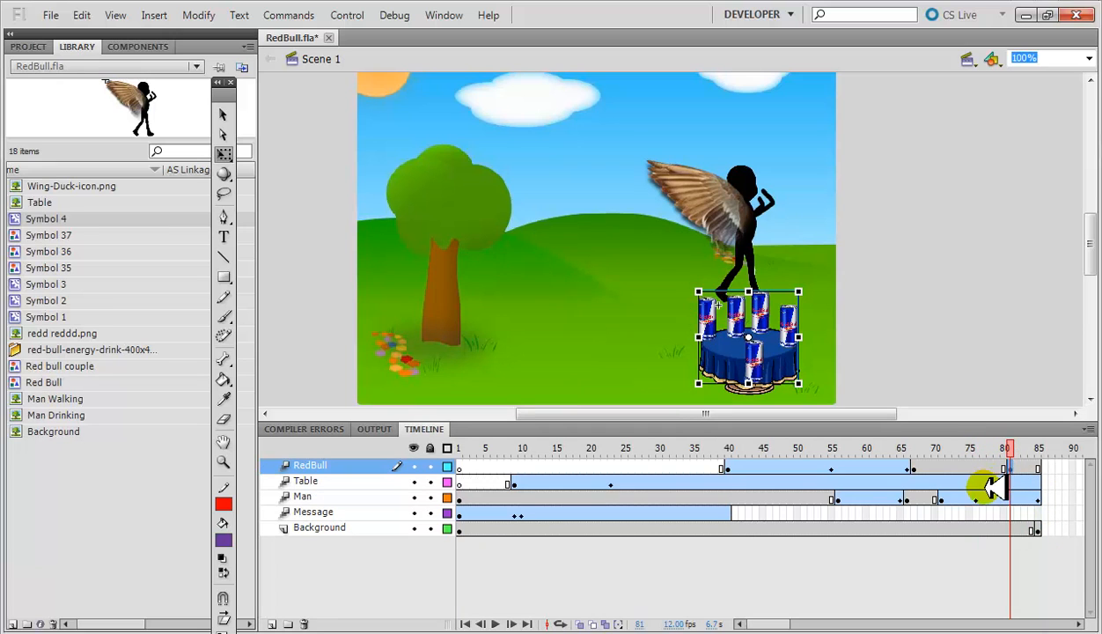
click(977, 498)
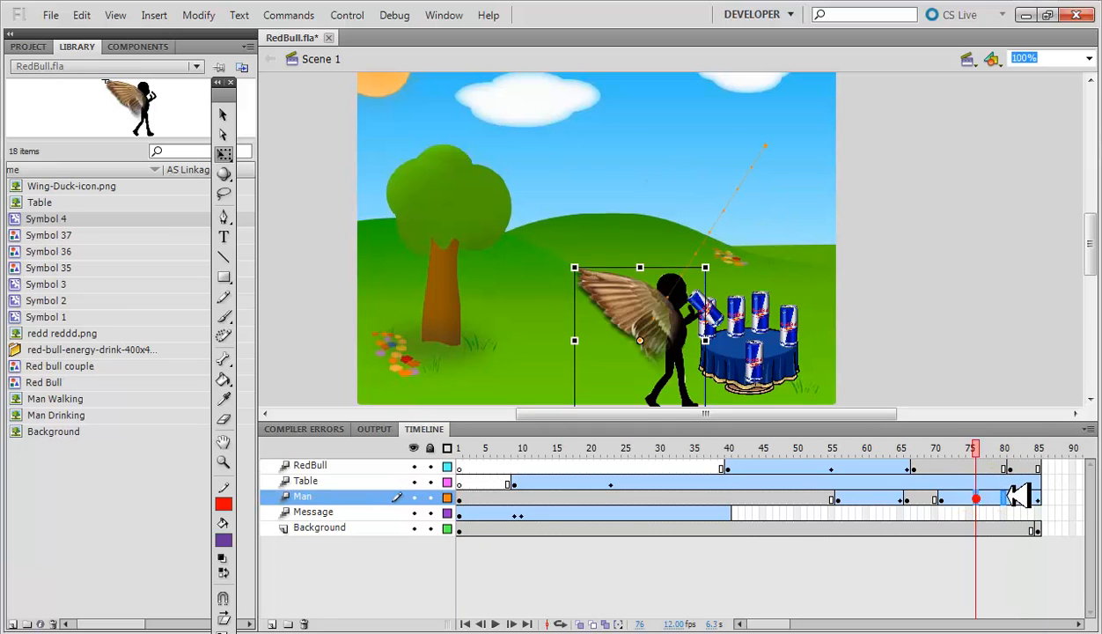
click(1010, 498)
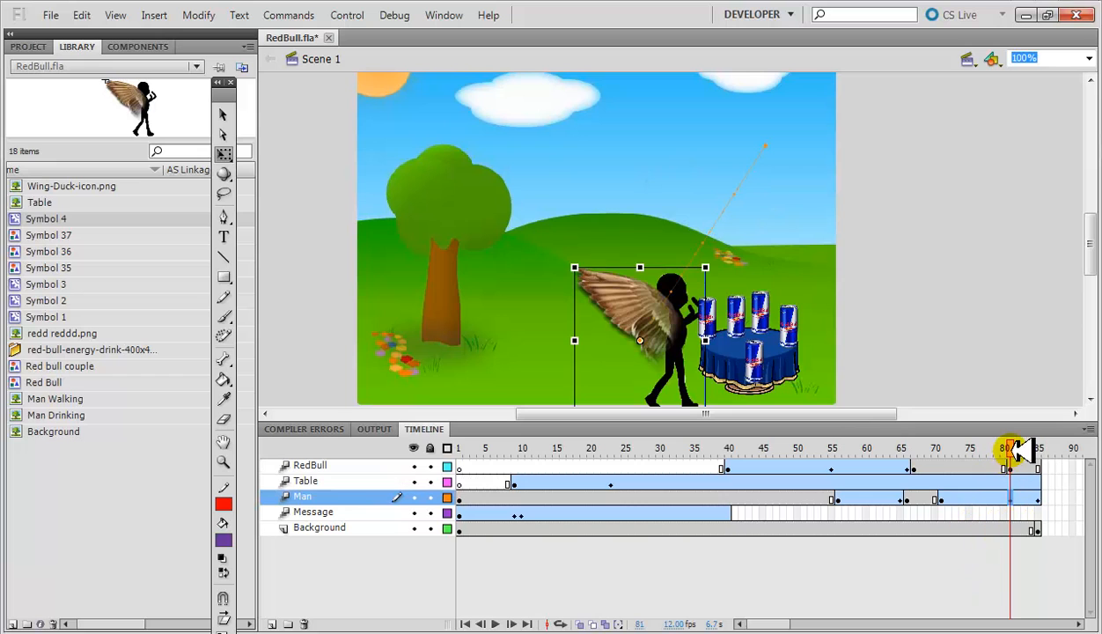
- Test the movie again with the keyframes at frame 81, enlarging the preview window and closing it when finished
drag(1010, 450, 368, 485)
key(ctrl+Return)
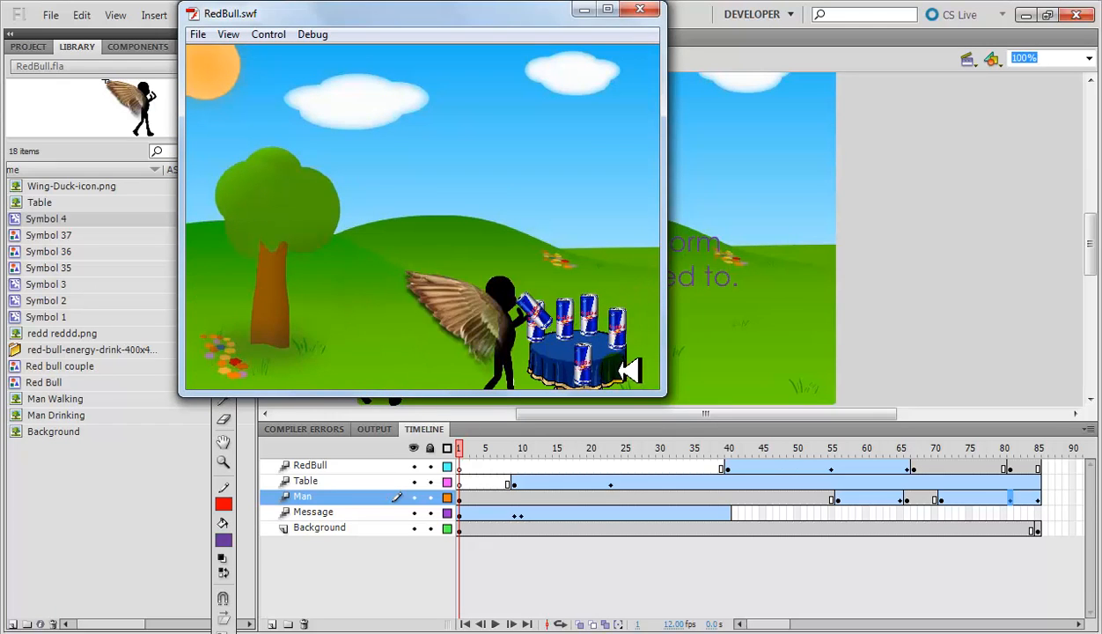
drag(669, 390, 727, 471)
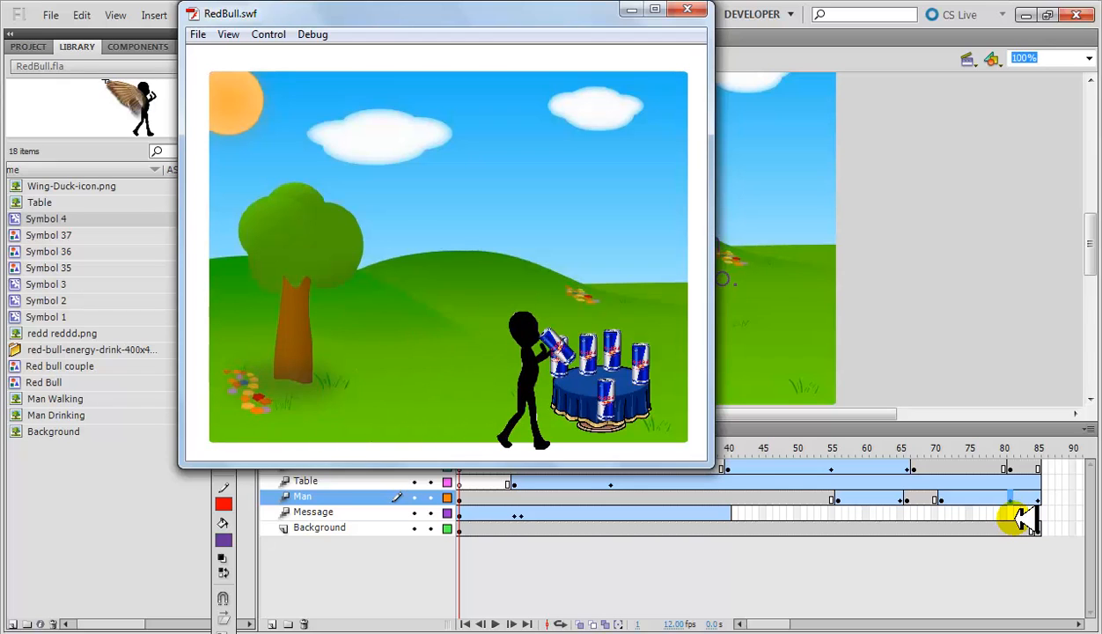
click(690, 10)
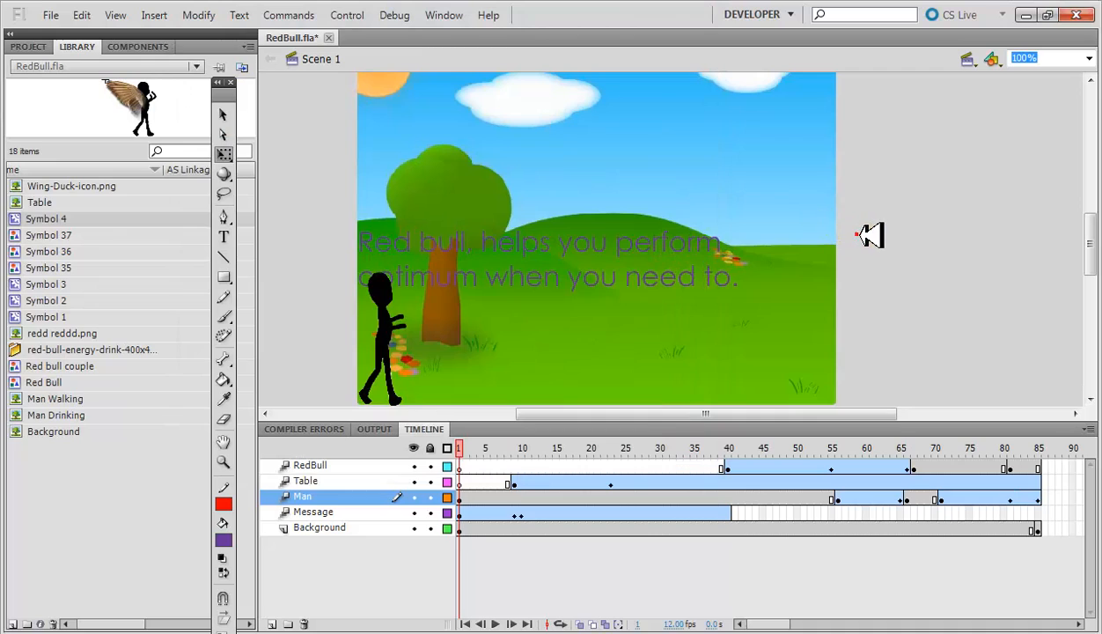